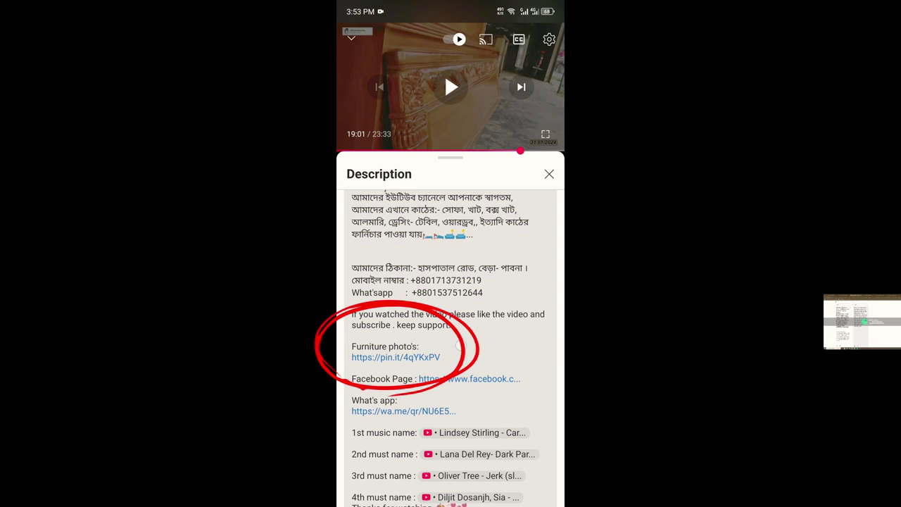
Step: Open the furniture photos link from the video description and browse the wooden bed designs on the Khushi_Furniture Pinterest profile
left_click_drag(495, 348, 495, 296)
left_click(420, 308)
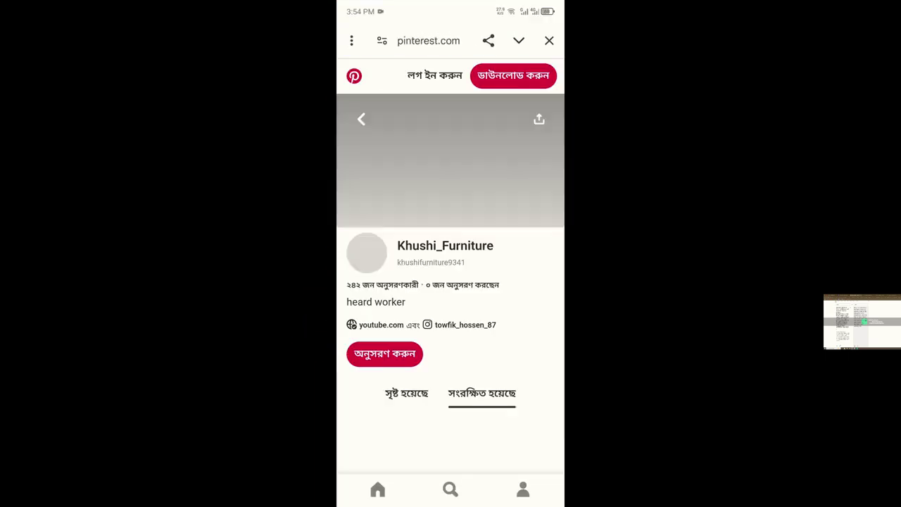
left_click_drag(488, 324, 538, 129)
left_click(393, 367)
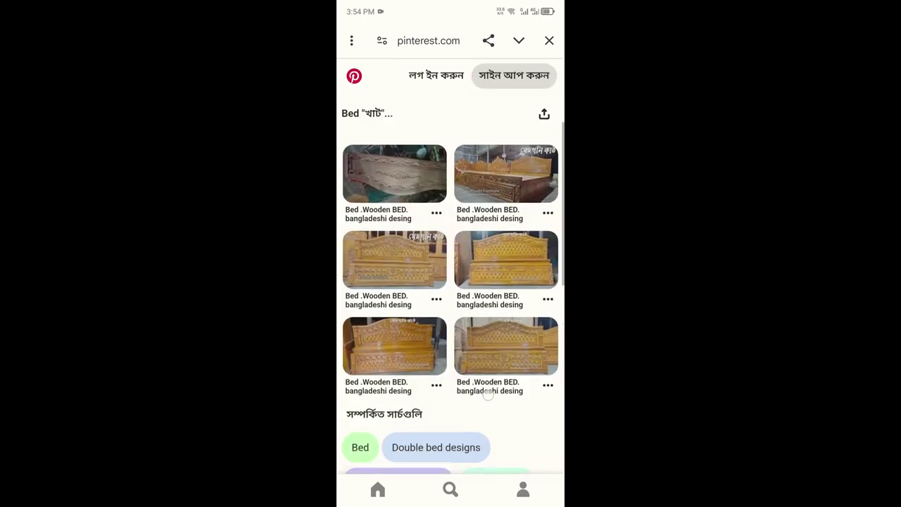
left_click_drag(488, 438, 491, 234)
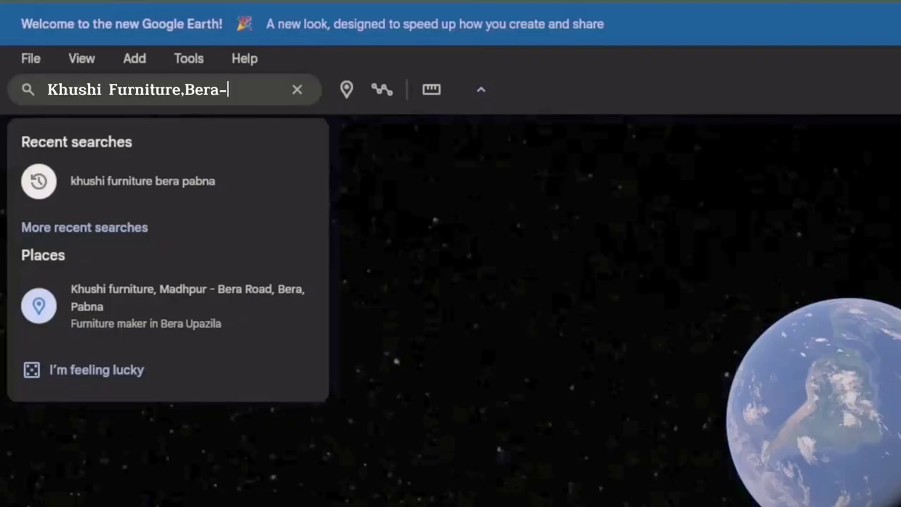
Step: Search Google Earth for the Khushi Furniture shop in Bera
key("Return")
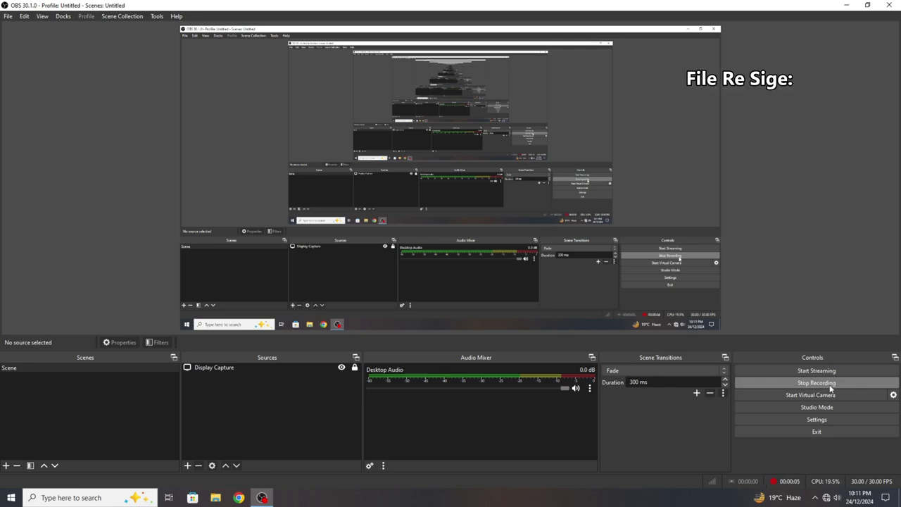
Step: Minimise OBS Studio, refresh the desktop and open the BOKUL drawing from it in JDPaint
left_click(846, 5)
right_click(563, 99)
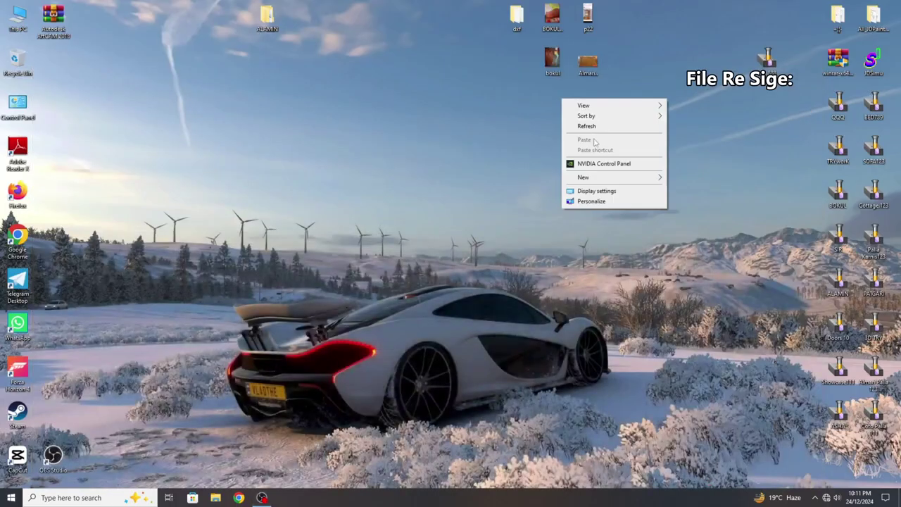
right_click(598, 122)
left_click(633, 150)
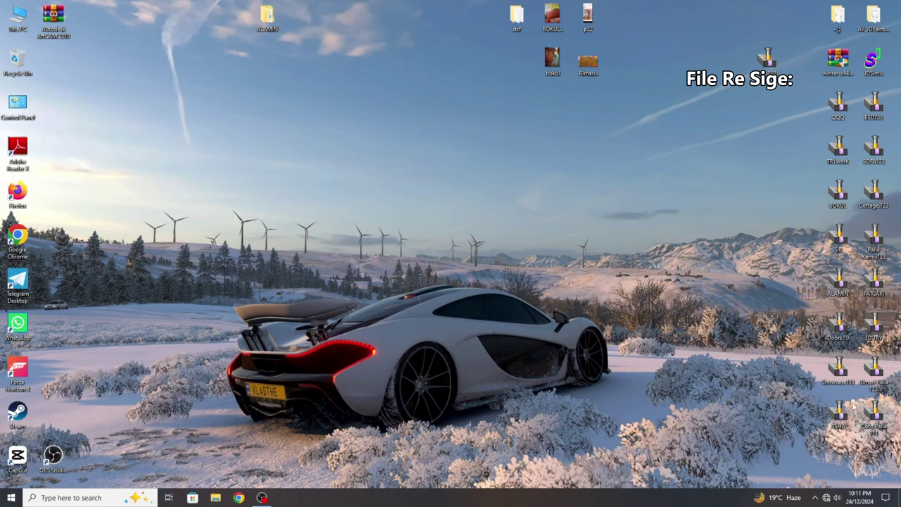
double_click(838, 192)
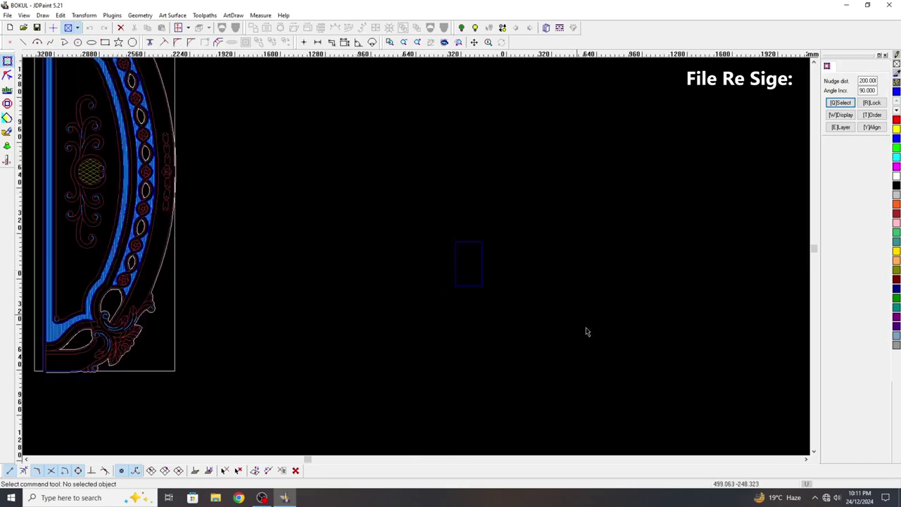
Step: Delete the vertical blue and red carved headboard from the drawing and save the file
scroll(349, 190, "down", 2)
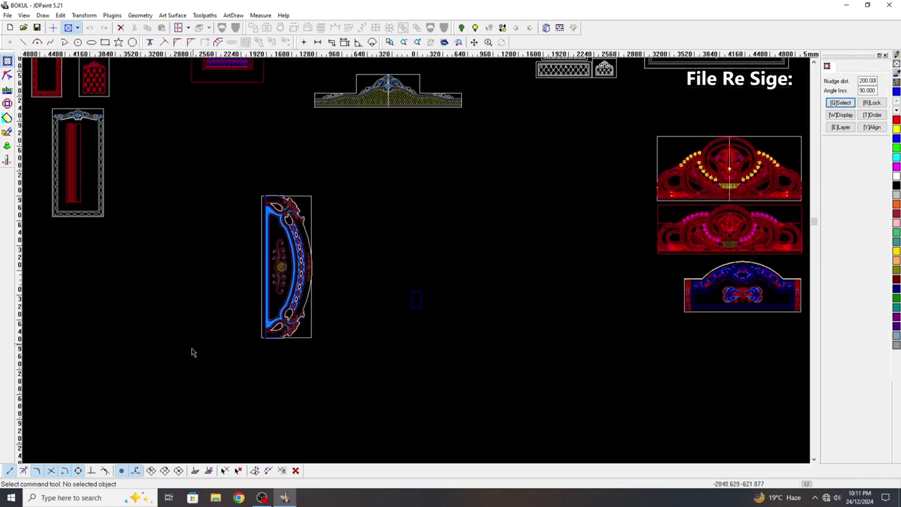
scroll(197, 310, "up", 2)
left_click_drag(469, 387, 275, 101)
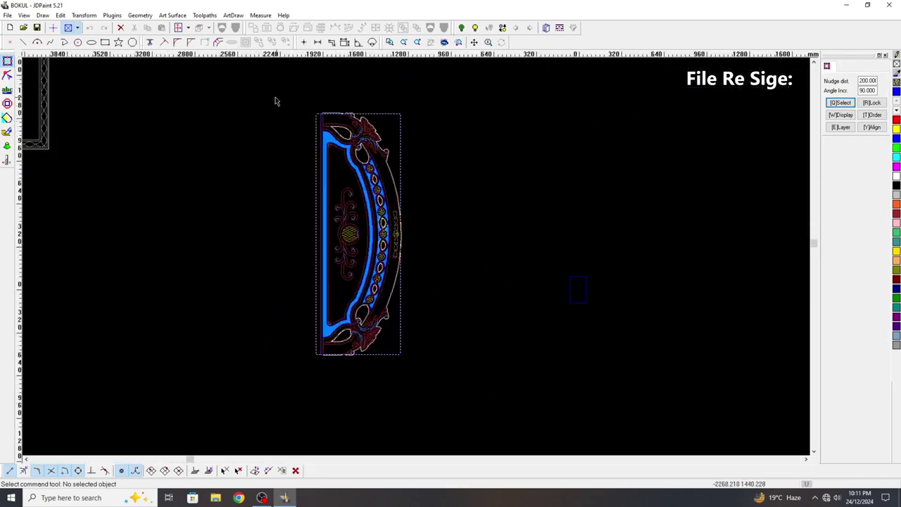
key("Delete")
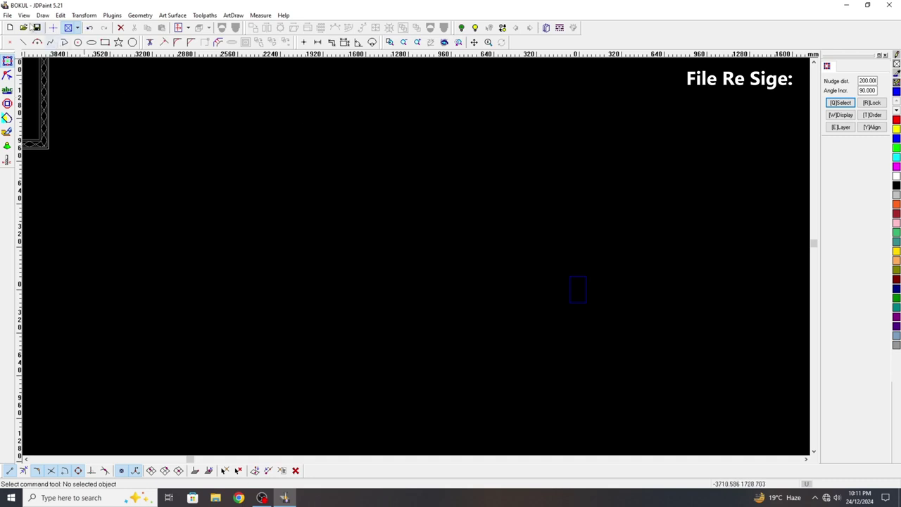
left_click(37, 28)
Step: Start importing a file into the drawing with the All files import option
left_click(7, 15)
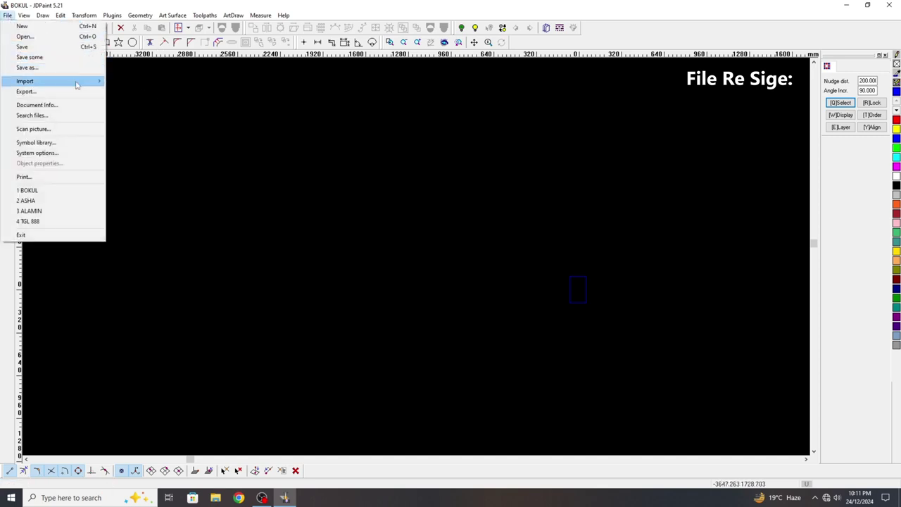
left_click(190, 133)
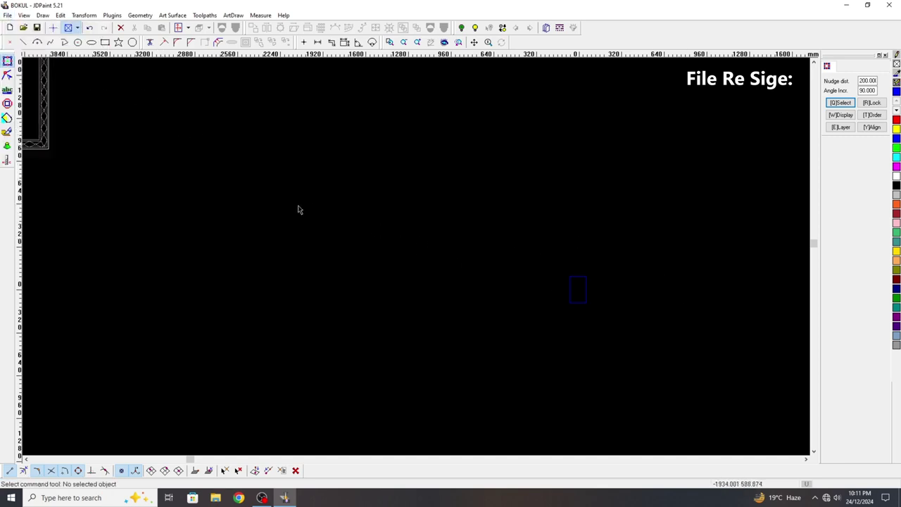
left_click(7, 15)
mouse_move(54, 86)
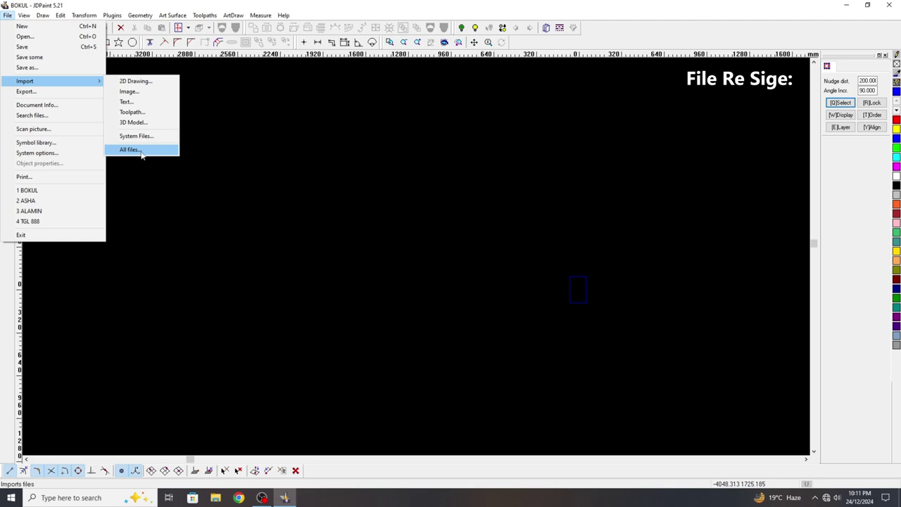
mouse_move(26, 10)
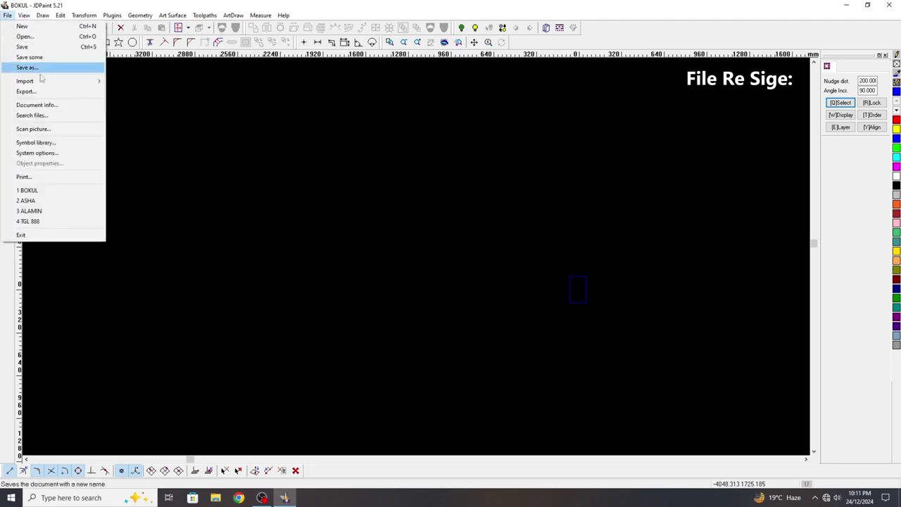
mouse_move(28, 81)
left_click(145, 148)
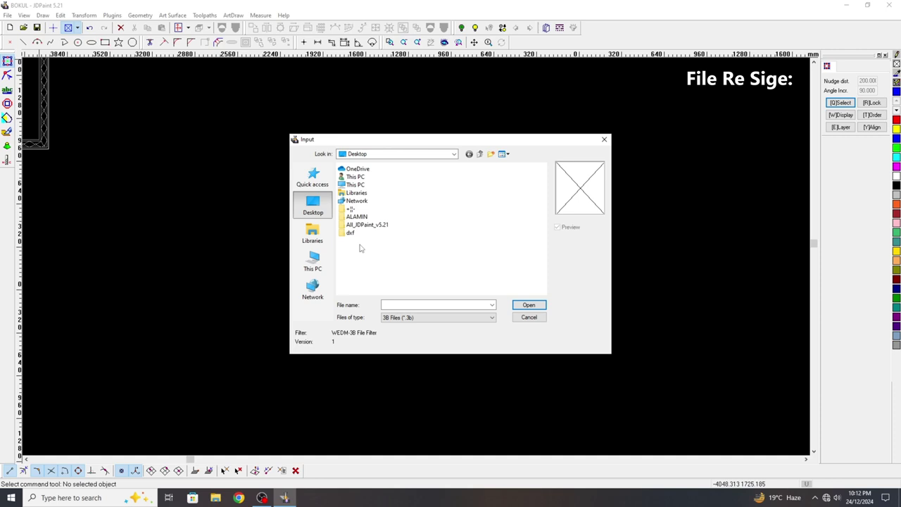
Step: Look through the D: drive for DXF files to import
double_click(360, 186)
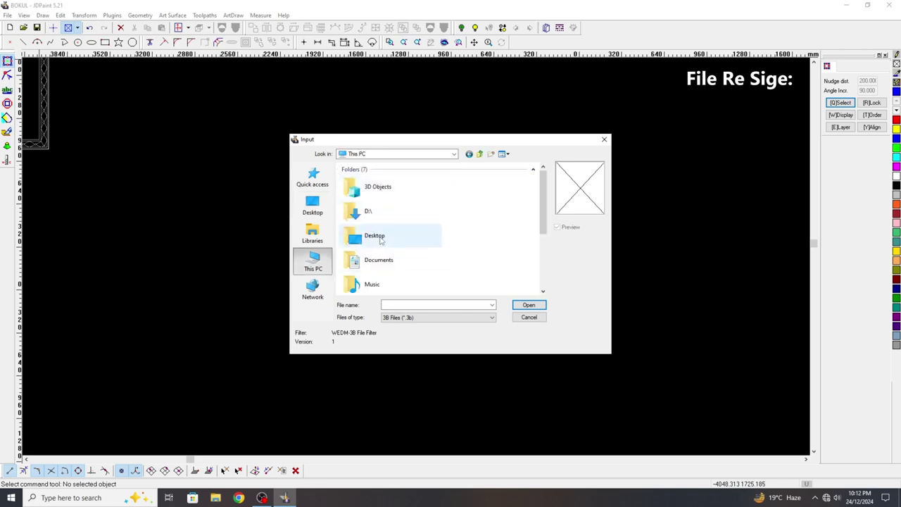
double_click(368, 213)
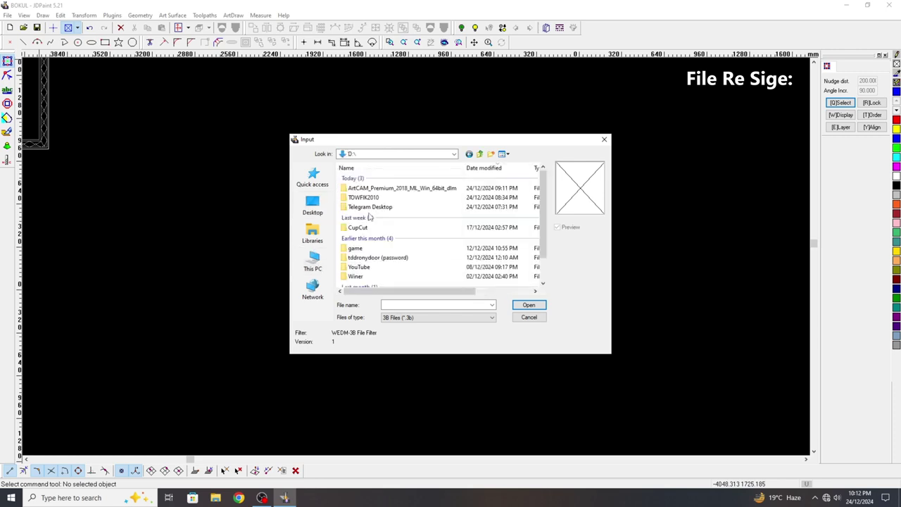
left_click(420, 320)
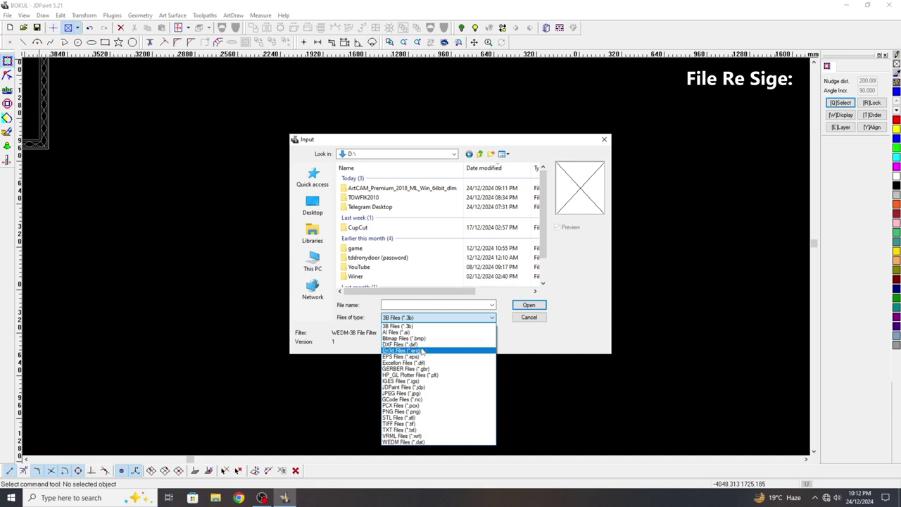
left_click(423, 345)
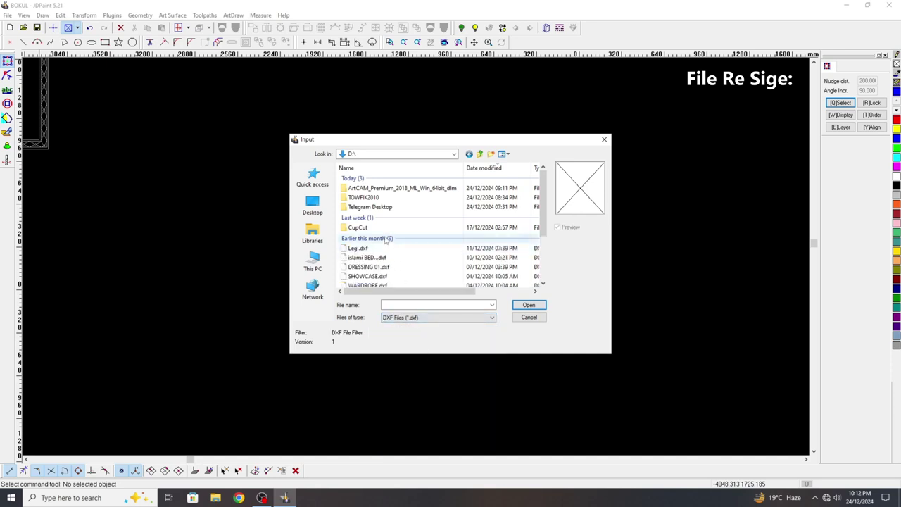
scroll(387, 241, "down", 1)
scroll(384, 259, "down", 2)
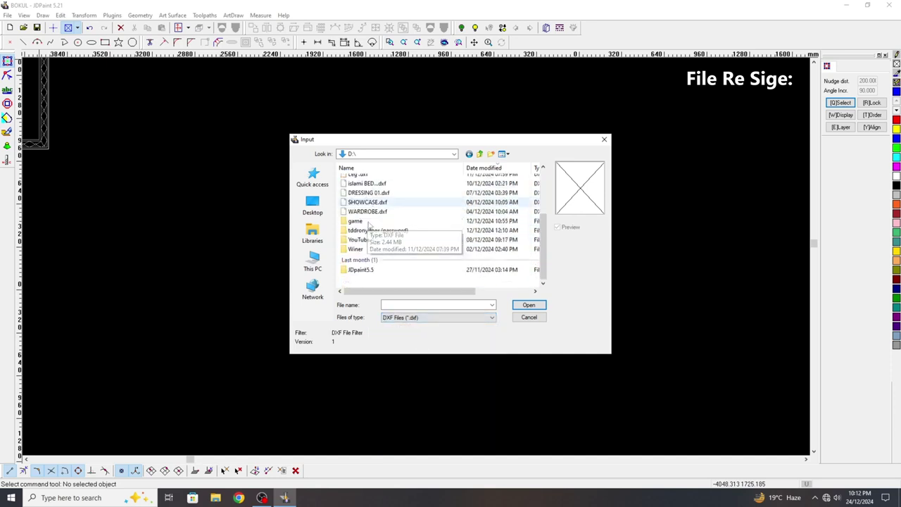
scroll(356, 208, "up", 3)
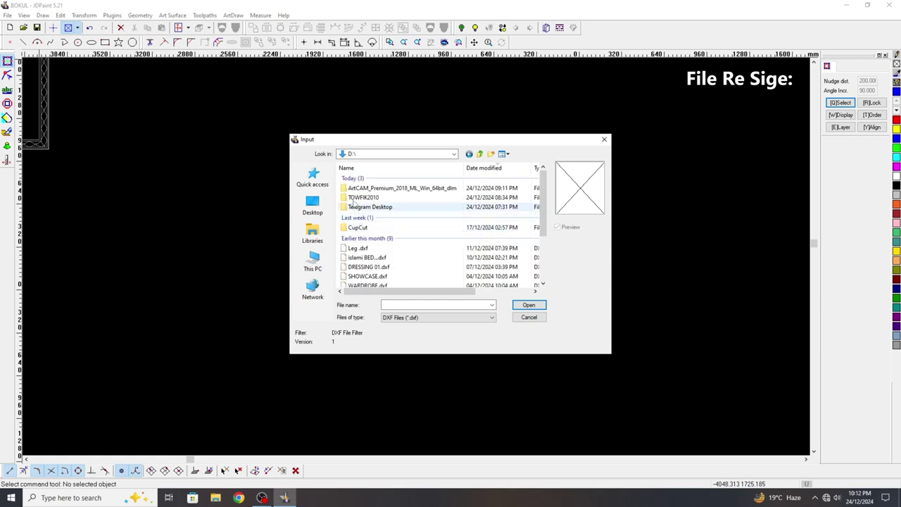
Step: Switch the import location to the Documents folder and look through its DXF files
left_click(472, 155)
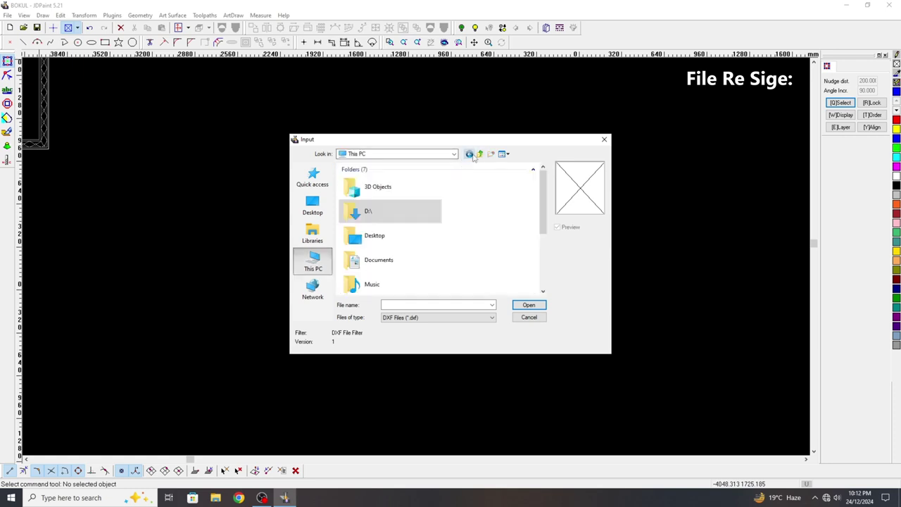
double_click(380, 263)
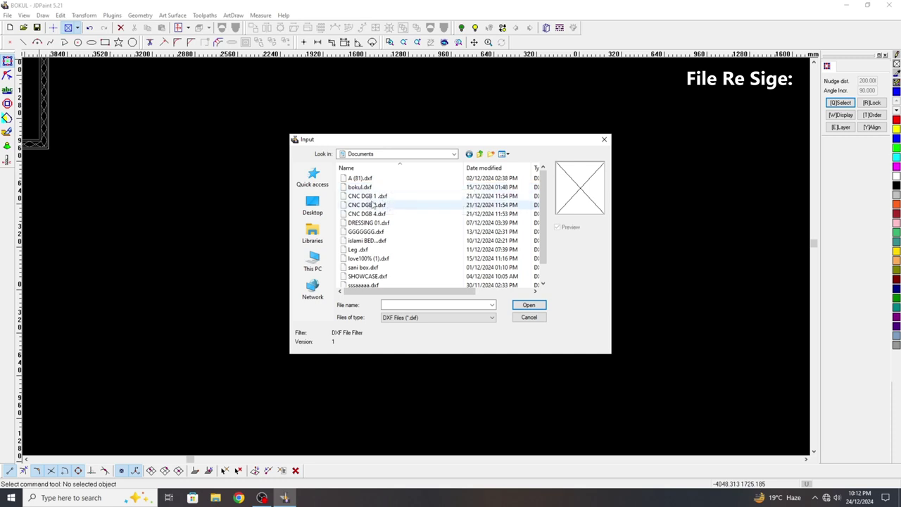
scroll(374, 257, "down", 1)
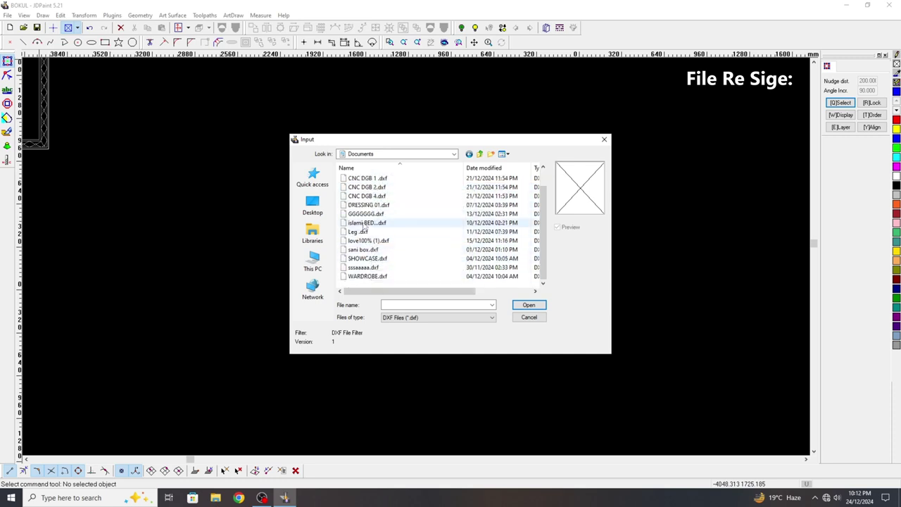
scroll(365, 208, "up", 1)
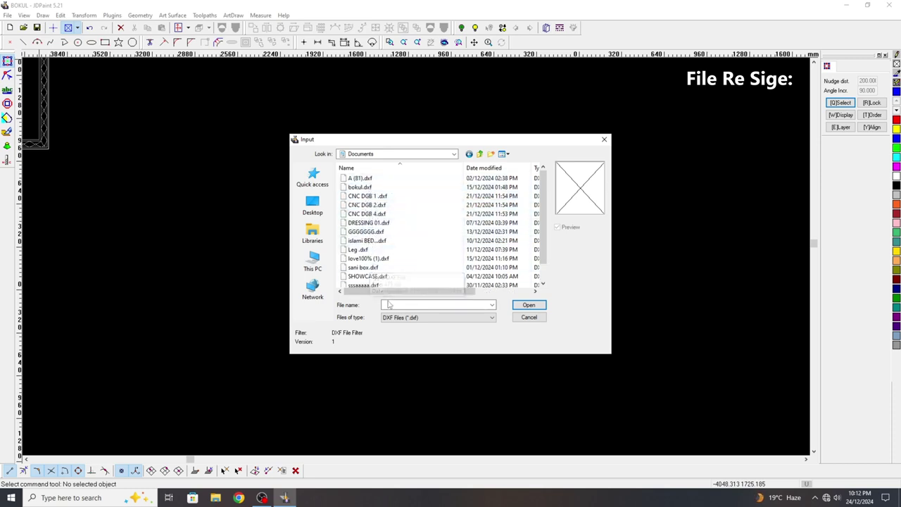
scroll(378, 295, "down", 1)
Step: Import the EPS file epsBOKUL BORO KHAT.eps with hatch profiles and place it in the empty area of the drawing
left_click(406, 318)
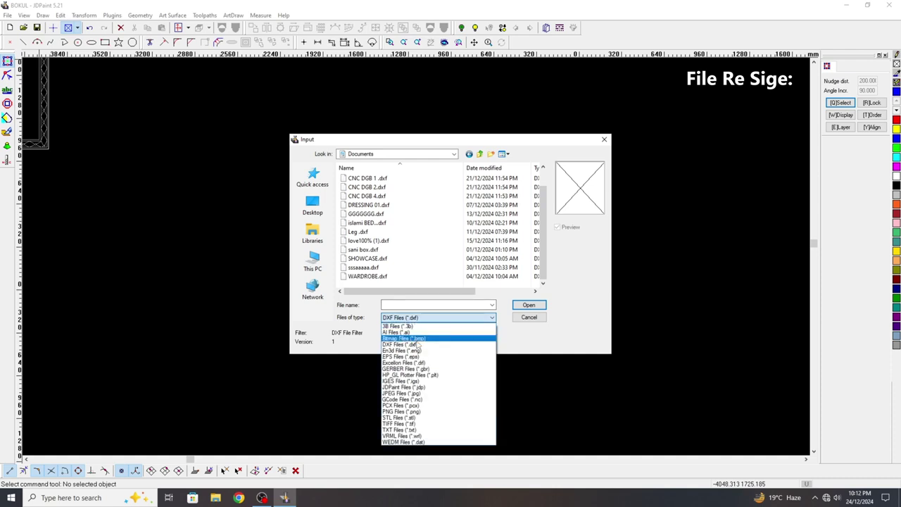
left_click(421, 357)
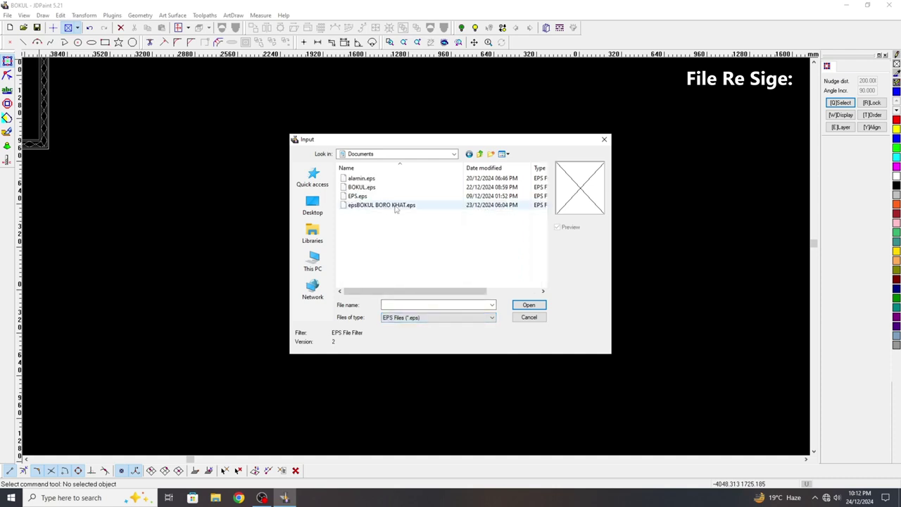
left_click(416, 206)
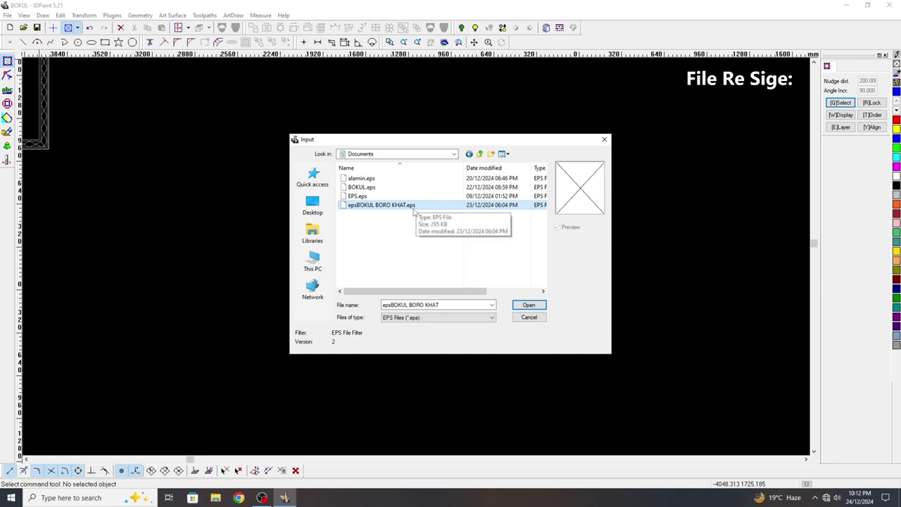
left_click(529, 306)
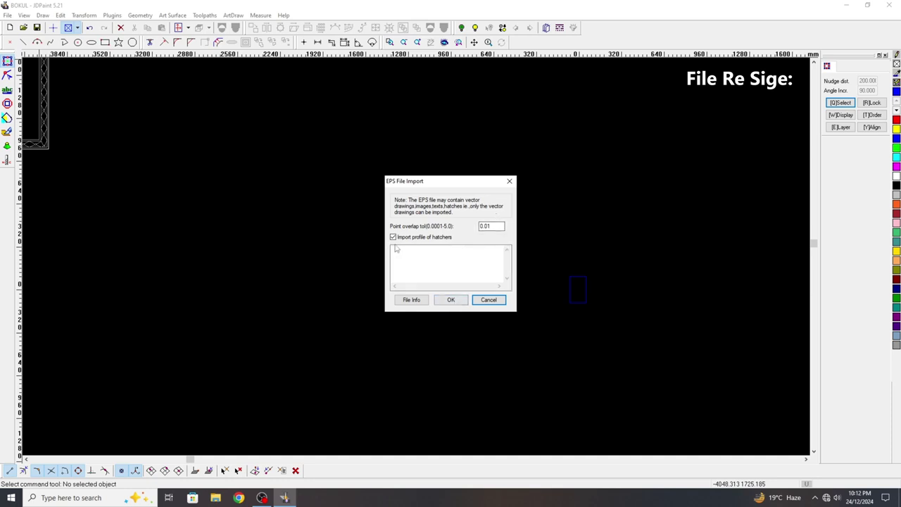
left_click(452, 300)
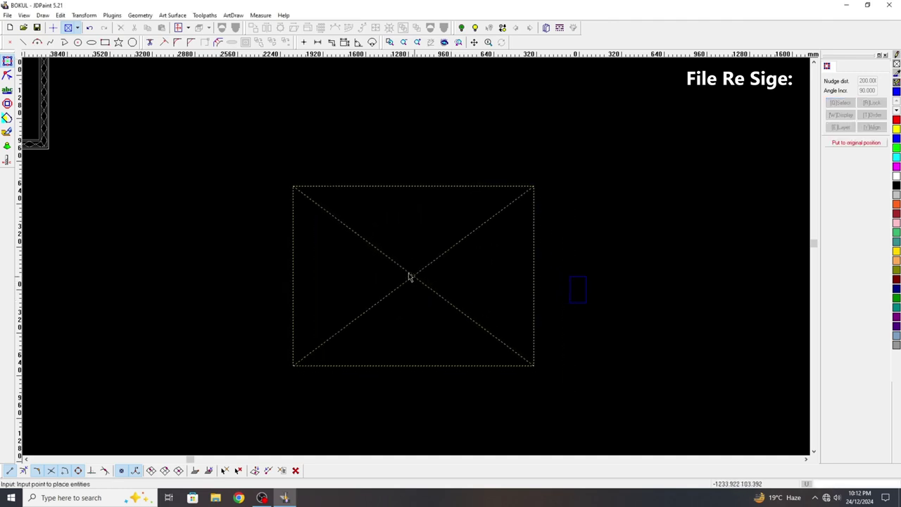
left_click(322, 212)
left_click(521, 242)
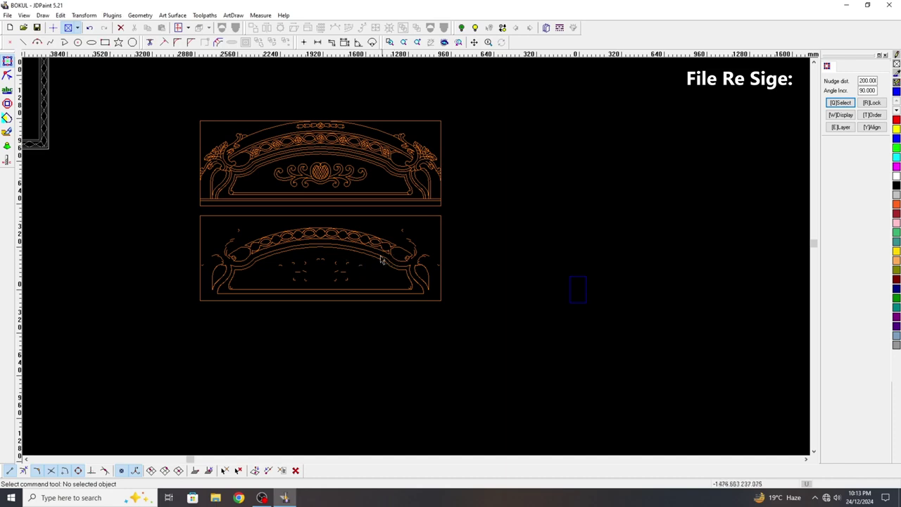
Step: Examine the line work of the imported lower headboard up close
scroll(296, 259, "up", 4)
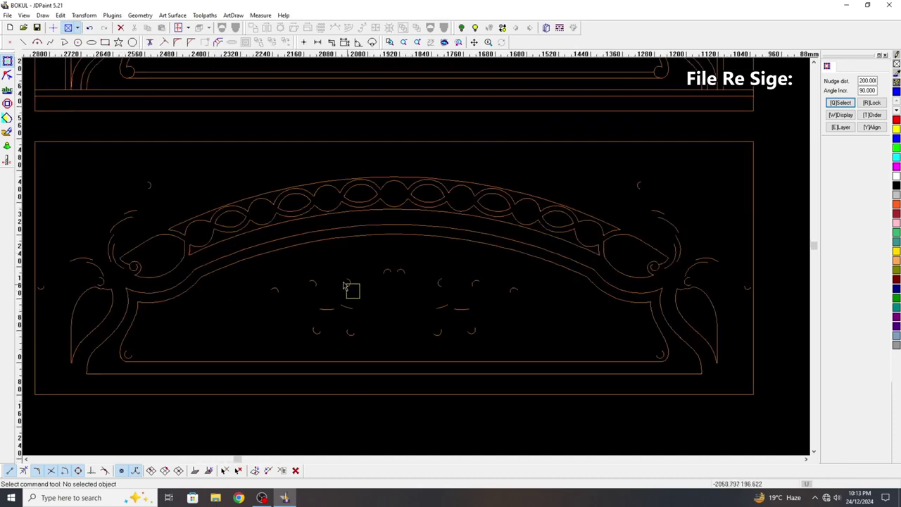
left_click(329, 282)
left_click(293, 262)
scroll(387, 195, "down", 2)
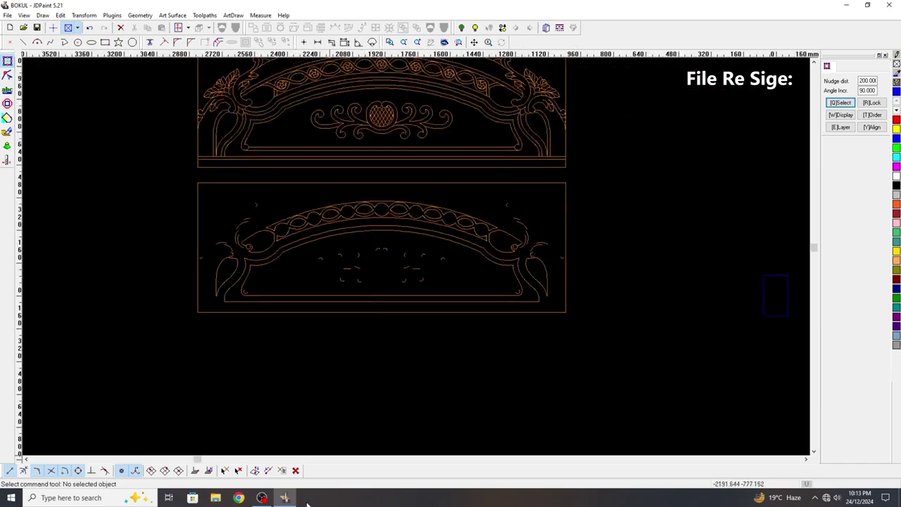
Step: Minimise JDPaint and open the headboard reference photo bokul.jpg from the desktop
left_click(284, 498)
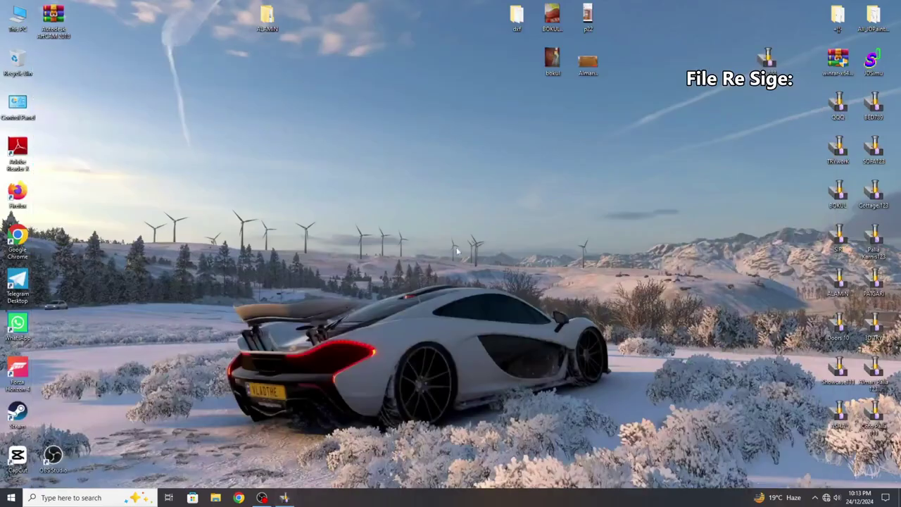
double_click(546, 64)
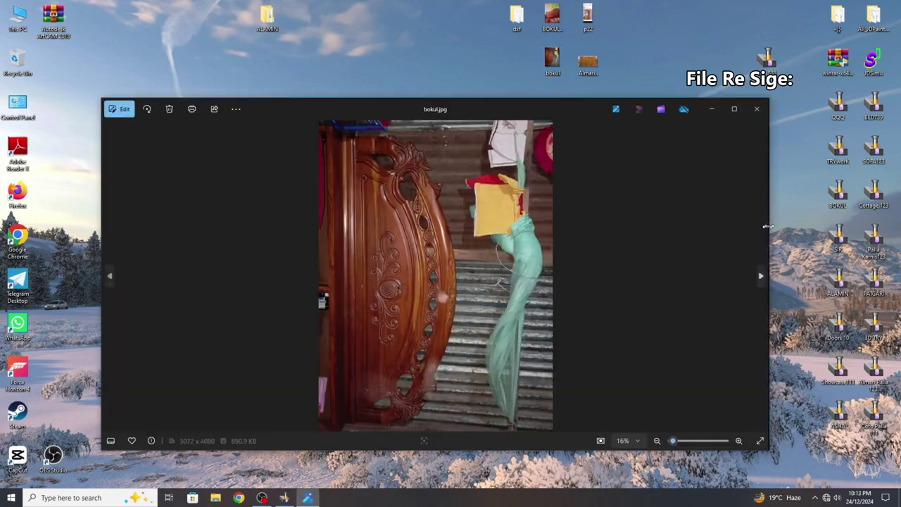
Step: Resize the bokul.jpg photo window to a tall format and place it on the right half of the desktop
left_click_drag(770, 232, 359, 263)
left_click_drag(262, 96, 696, 30)
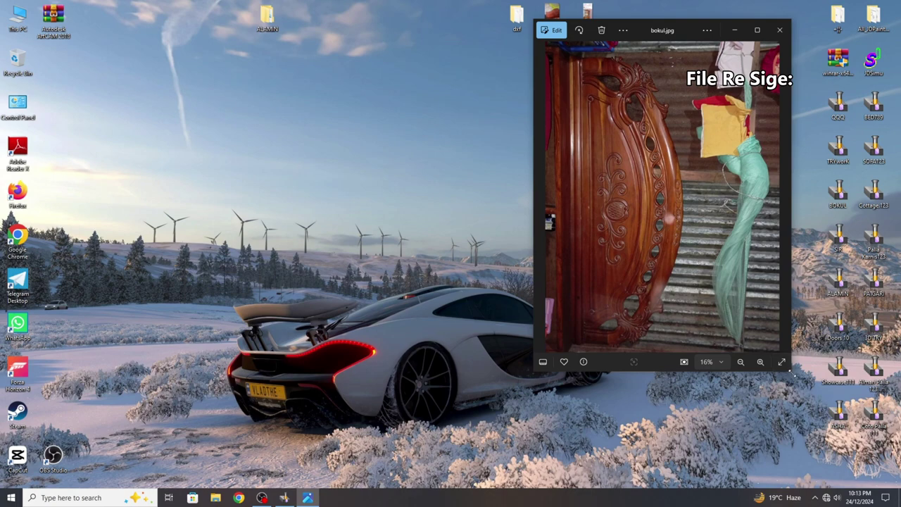
left_click_drag(792, 372, 872, 473)
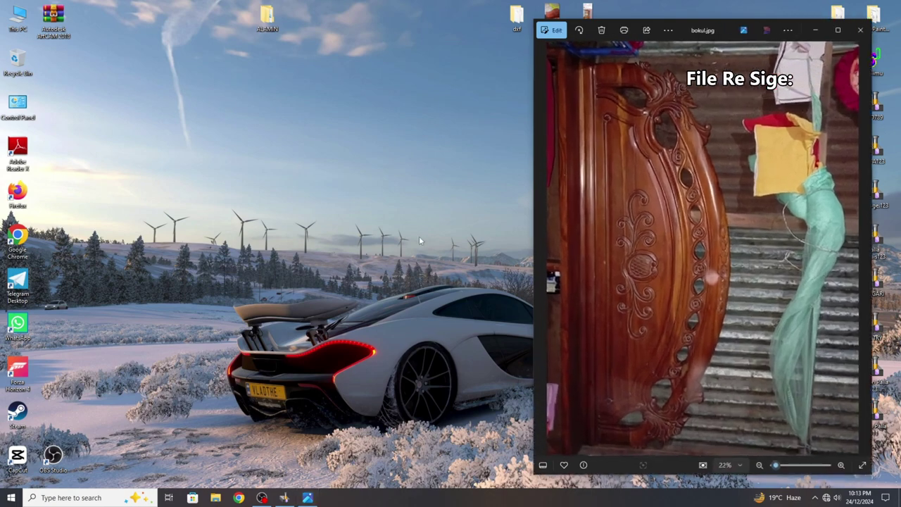
right_click(418, 241)
right_click(377, 213)
right_click(402, 242)
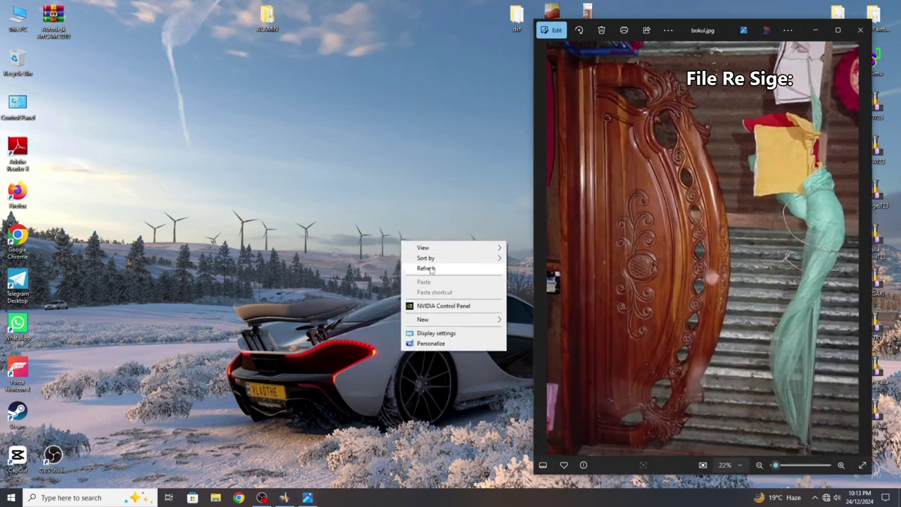
left_click(430, 270)
right_click(429, 268)
left_click(465, 297)
right_click(456, 291)
left_click(486, 319)
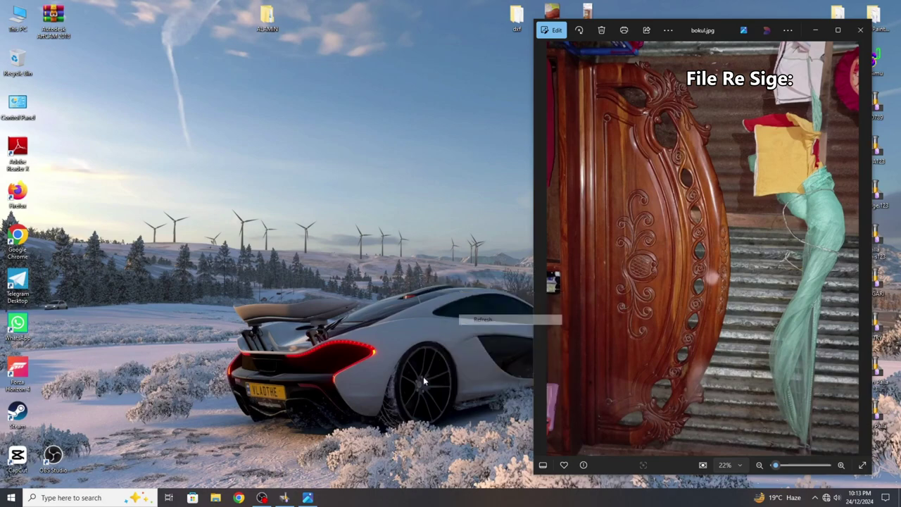
Step: Switch back to JDPaint, combine all line work of the lower headboard into one object and colour it magenta
left_click(285, 497)
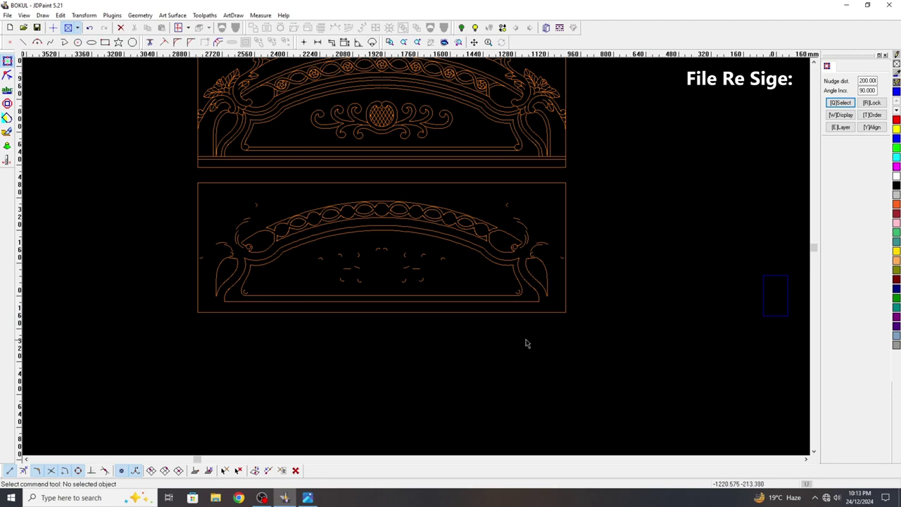
scroll(525, 342, "down", 2)
scroll(387, 267, "up", 1)
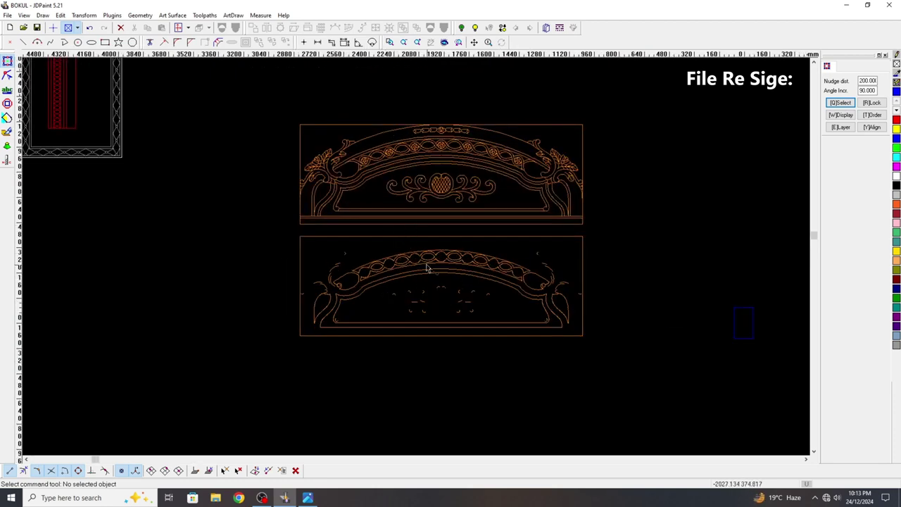
left_click_drag(289, 238, 215, 280)
left_click_drag(618, 366, 194, 236)
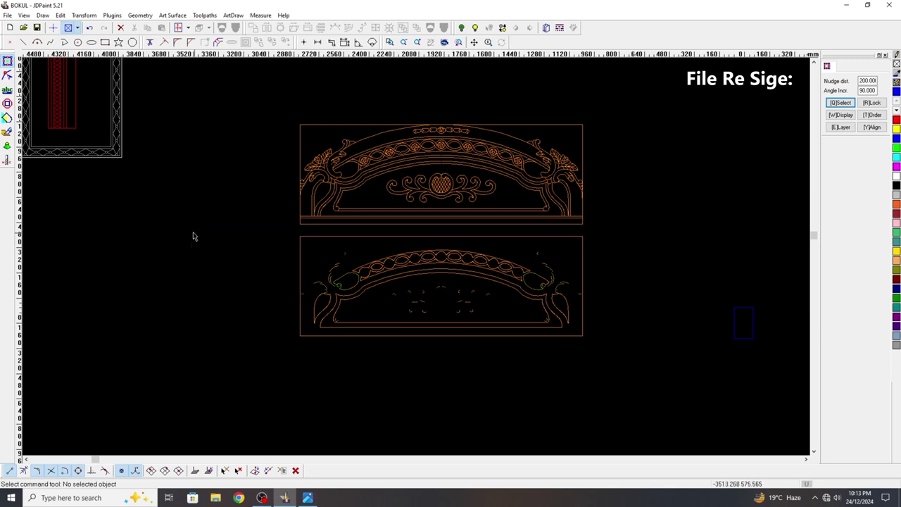
left_click(222, 28)
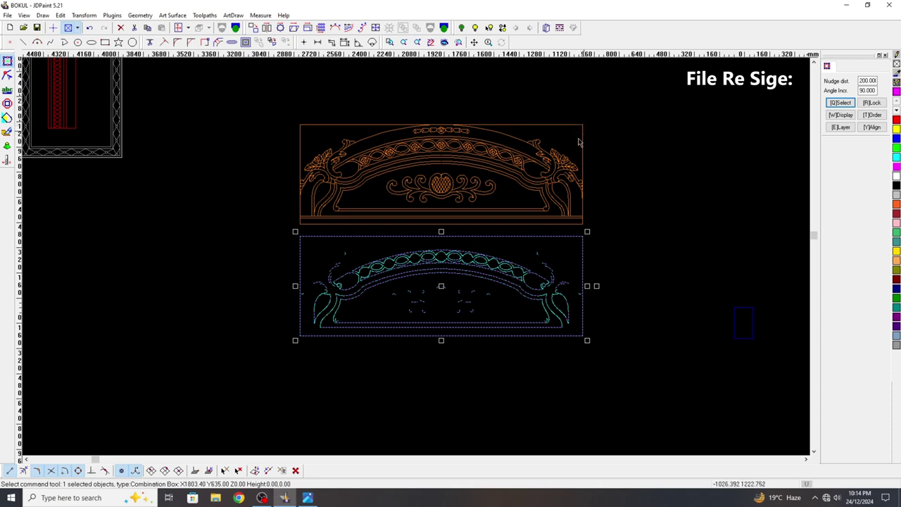
left_click(593, 376)
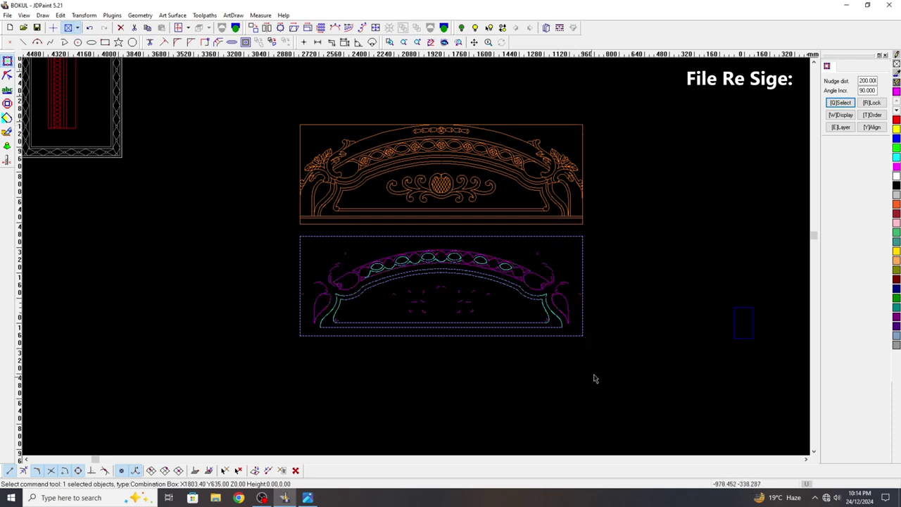
Step: Align the combined lower headboard to the upper headboard's outer frame, centred both horizontally and vertically, with all objects treated as one
left_click_drag(629, 382, 328, 282)
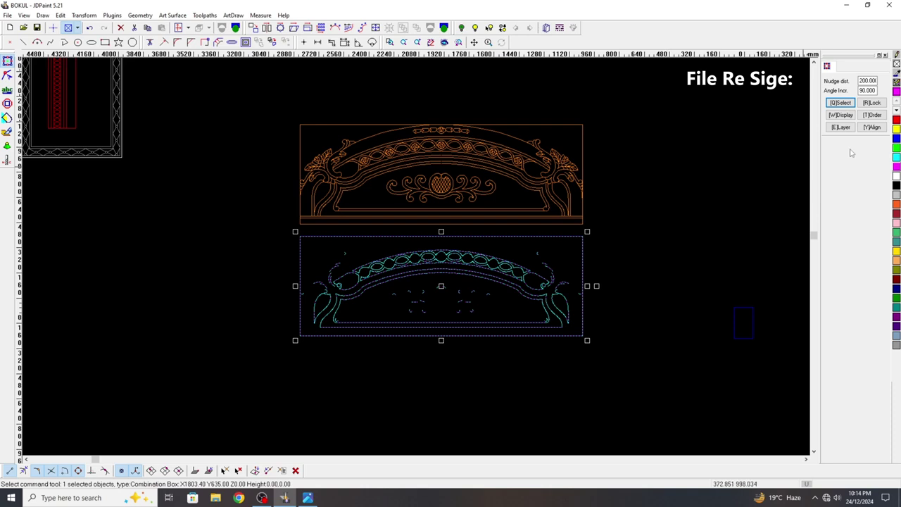
left_click(872, 127)
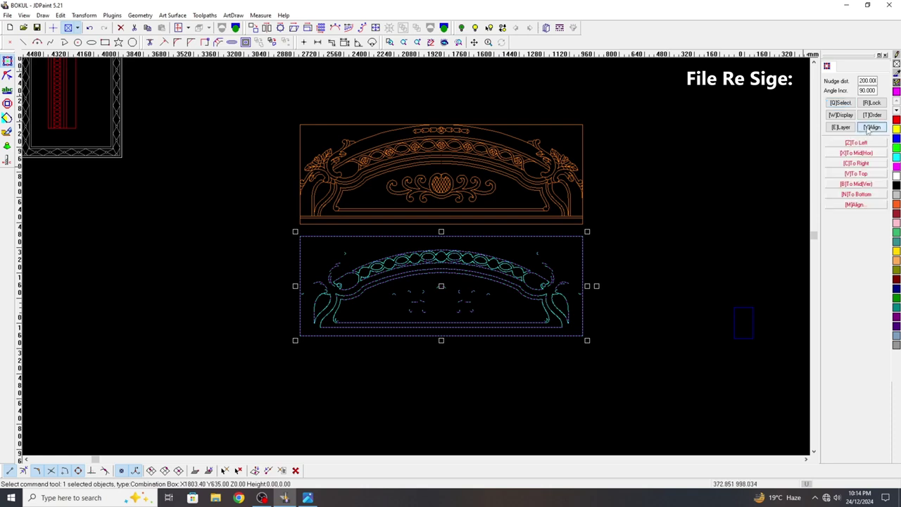
left_click(854, 205)
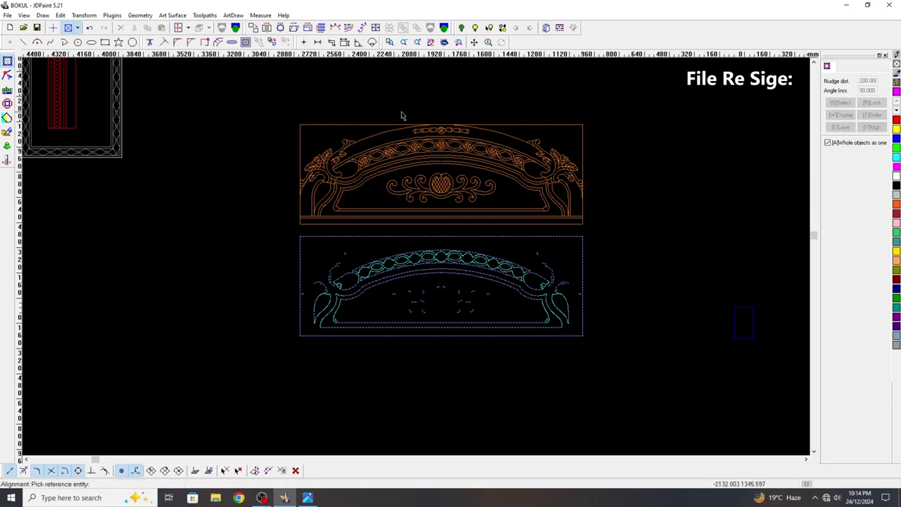
left_click(558, 125)
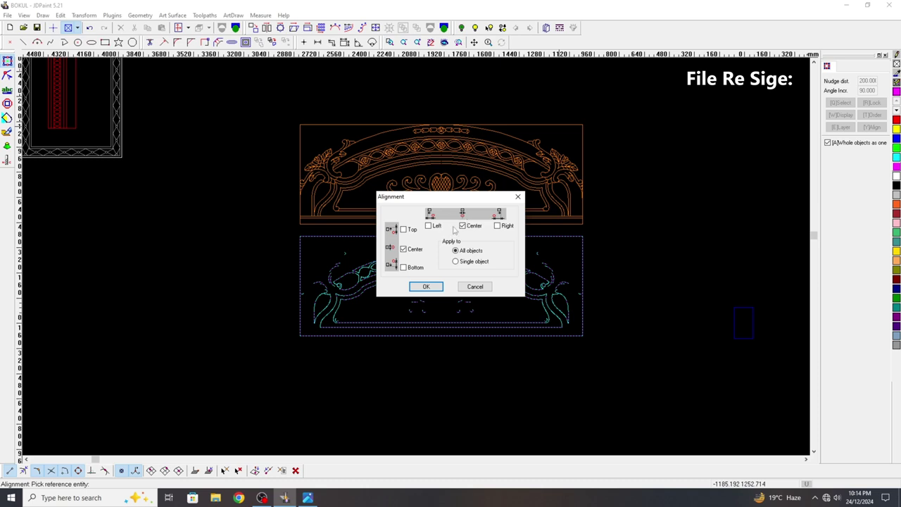
left_click(425, 289)
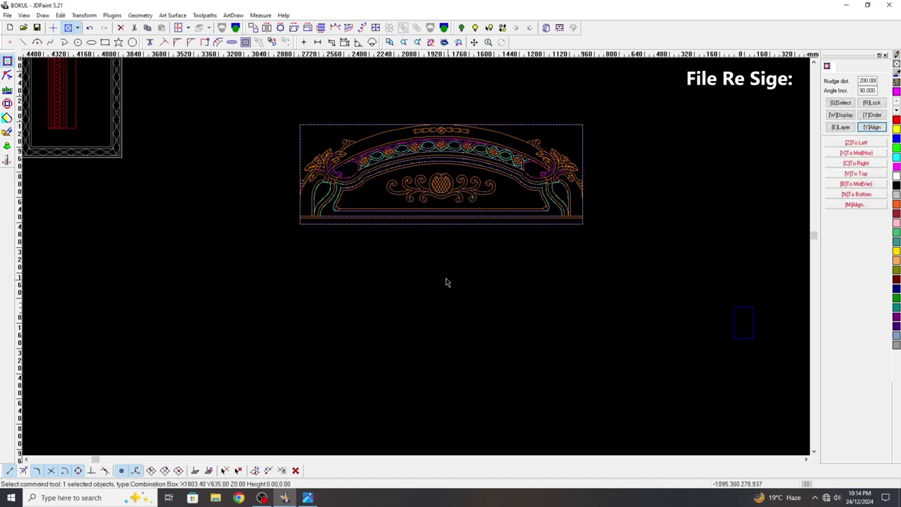
Step: Set the nudge distance to 800 and move the magenta headboard down by that distance
double_click(867, 81)
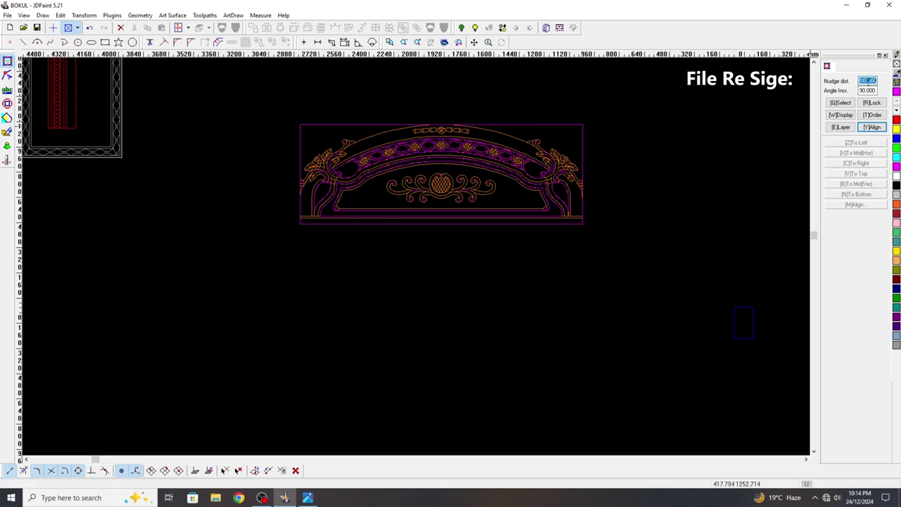
type("8")
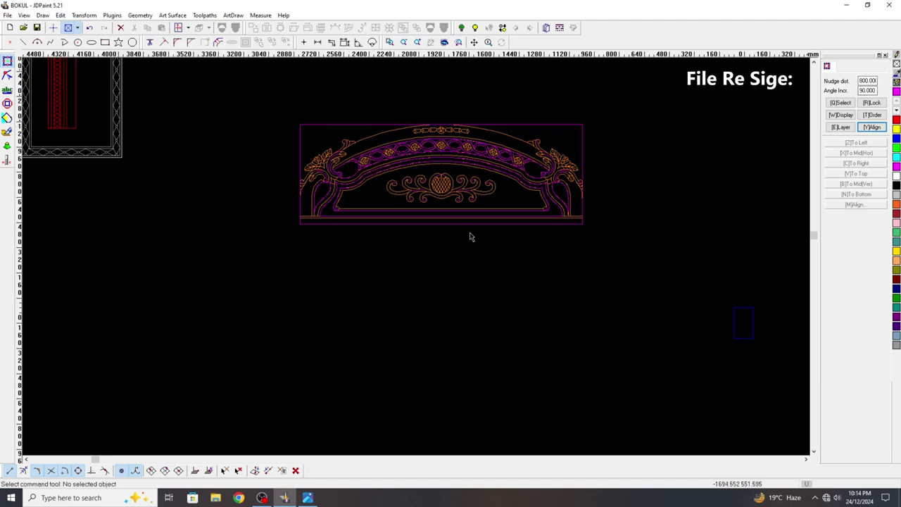
scroll(328, 148, "up", 1)
scroll(318, 121, "down", 1)
left_click(497, 98)
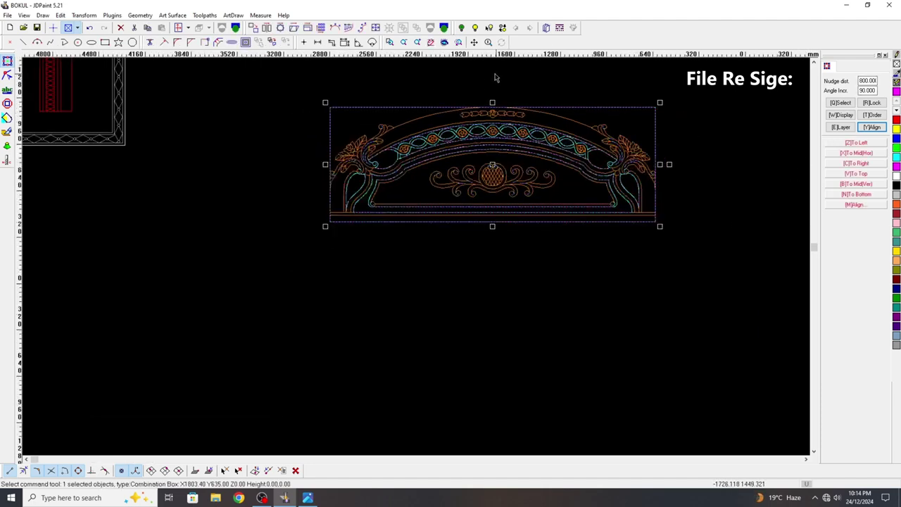
key("ctrl+c")
key("ctrl+v")
key("Down")
key("Escape")
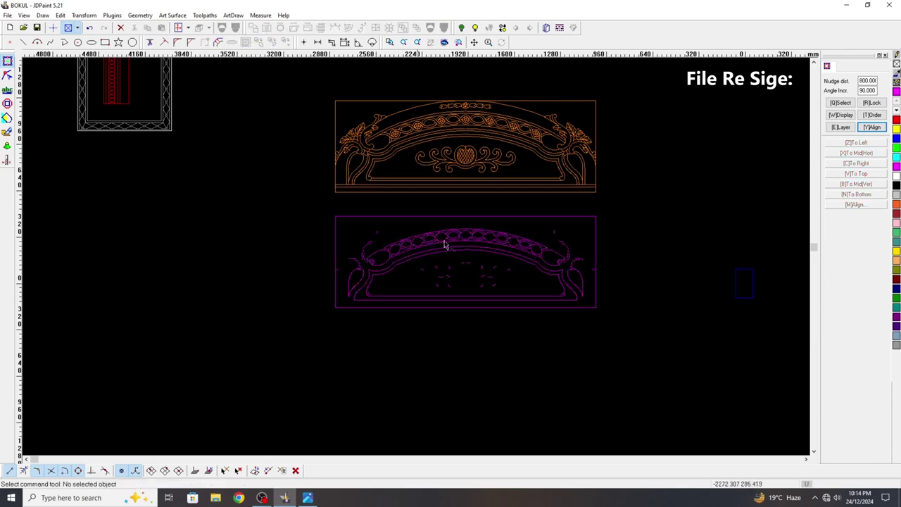
Step: Ungroup the magenta headboard and delete its outer rectangular frame
left_click(580, 222)
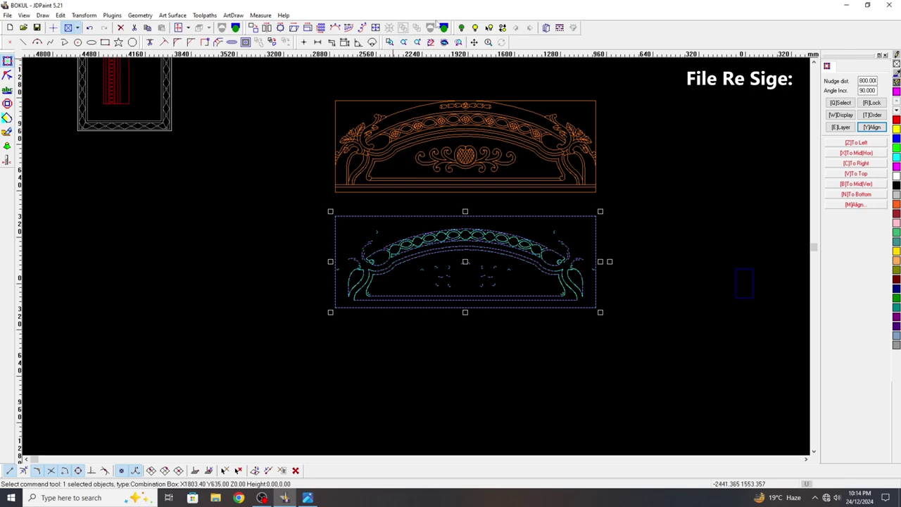
scroll(610, 223, "up", 2)
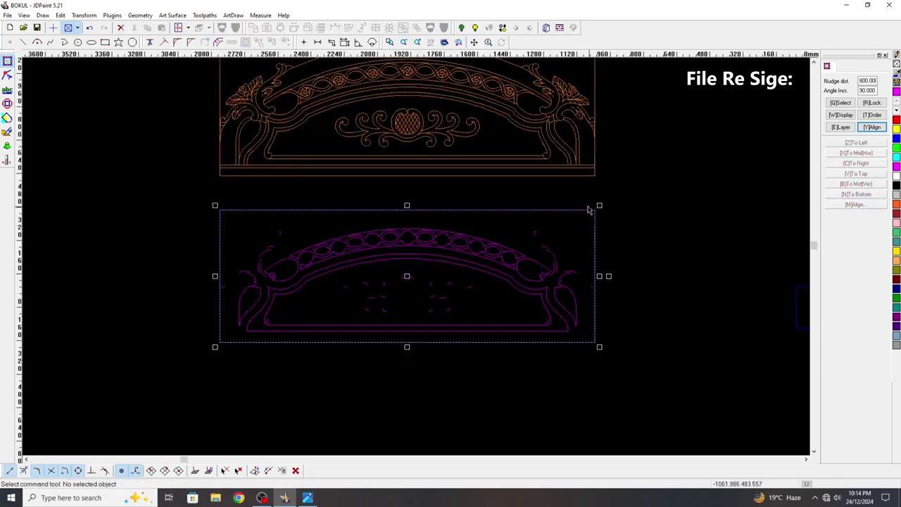
left_click(591, 212)
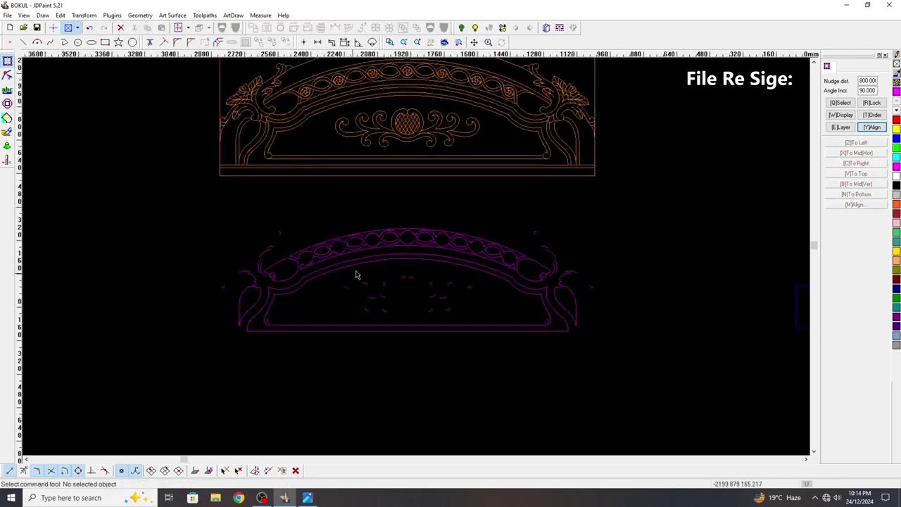
Step: Select the magenta headboard's arch, border and panel outlines and move them 800 mm down, away from the short strokes
scroll(400, 285, "up", 2)
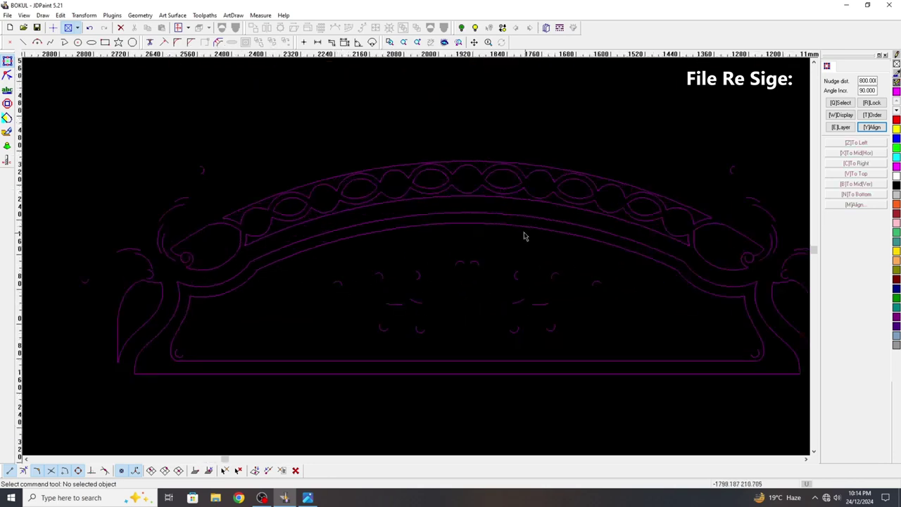
left_click_drag(524, 236, 424, 151)
scroll(517, 151, "down", 2)
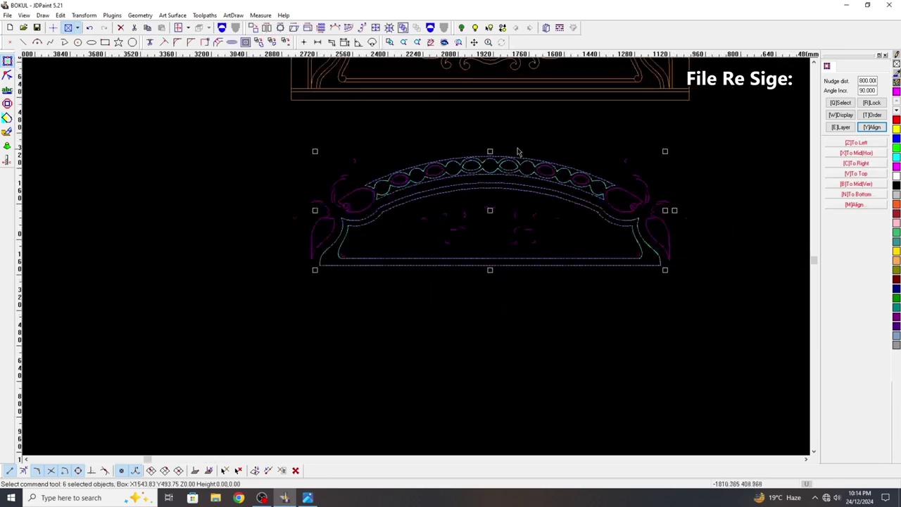
scroll(517, 151, "down", 1)
left_click_drag(517, 151, 554, 248)
scroll(388, 207, "up", 2)
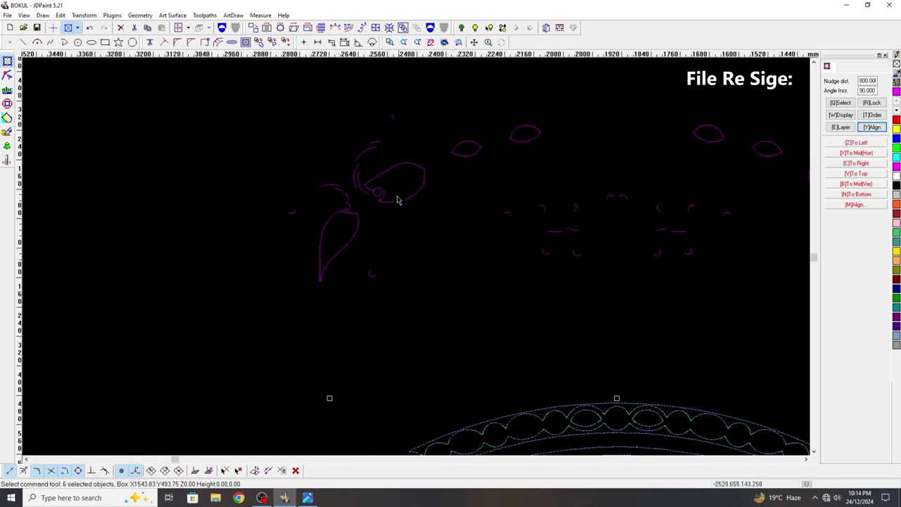
Step: Move the left large arch opening, the left teardrop outline and the leftmost remaining oval 800 mm down
left_click(396, 200)
key("Delete")
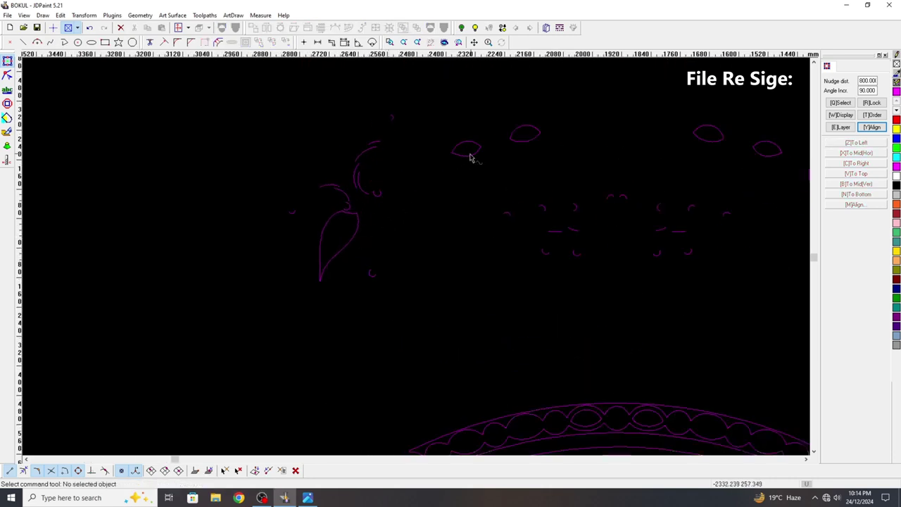
left_click(470, 157)
key("Down")
left_click(351, 236)
key("Delete")
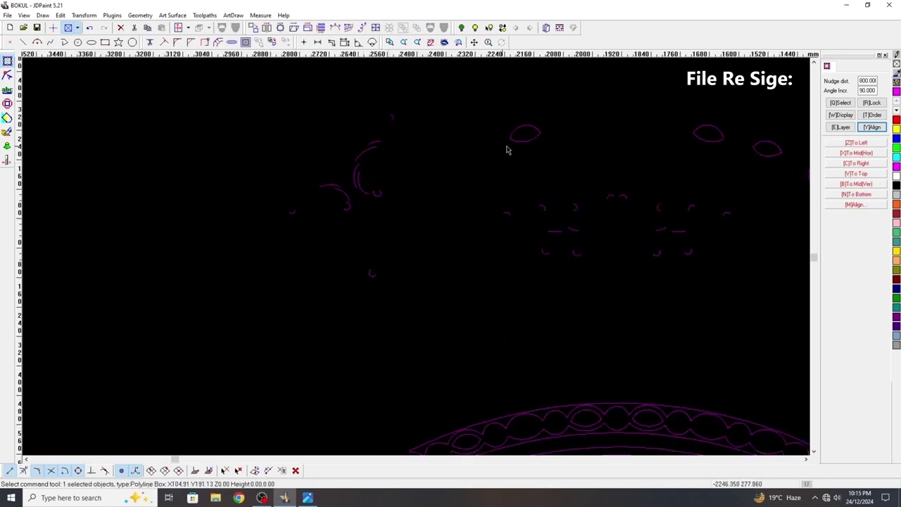
Step: Move the other three leftover oval openings 800 mm down into the arch band
left_click(537, 146)
key("Down")
left_click(718, 140)
key("Down")
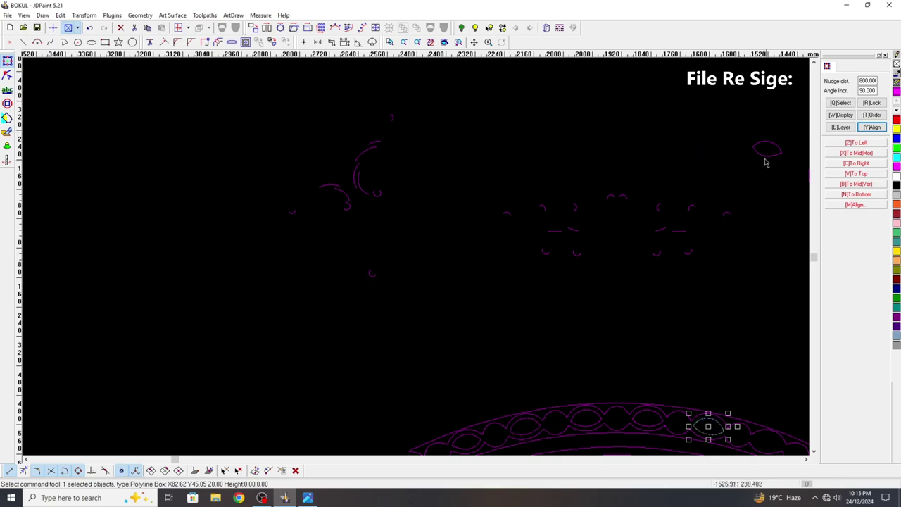
left_click(761, 151)
key("Down")
Step: Move the right large arch opening and the right teardrop outline 800 mm down to the separated outlines
scroll(746, 179, "down", 2)
scroll(745, 179, "up", 2)
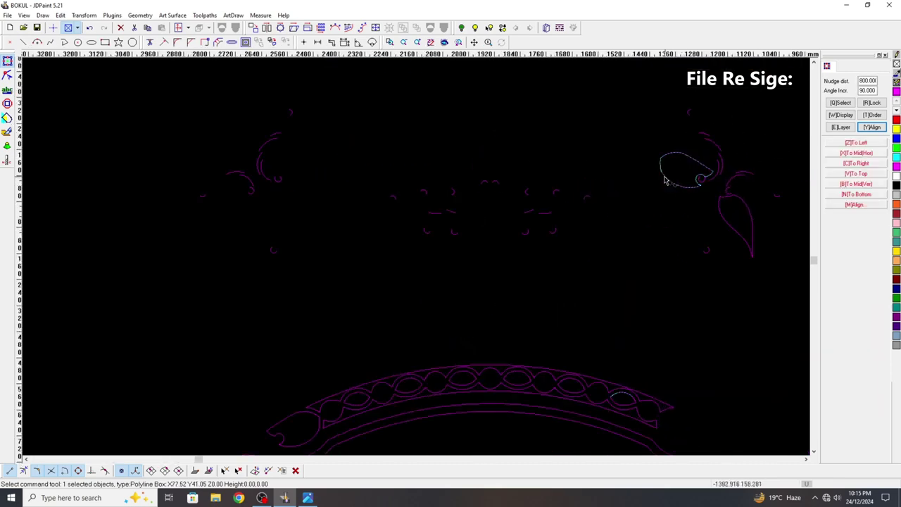
left_click(711, 220)
key("Down")
scroll(704, 197, "down", 2)
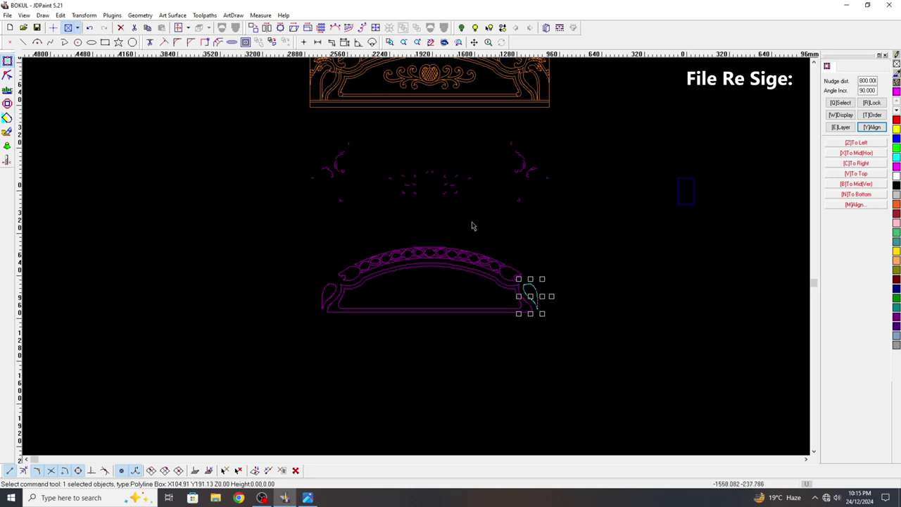
Step: Select all the remaining short magenta strokes between the two headboards and combine them into one object
left_click(324, 226)
scroll(313, 120, "up", 1)
left_click_drag(290, 125, 623, 252)
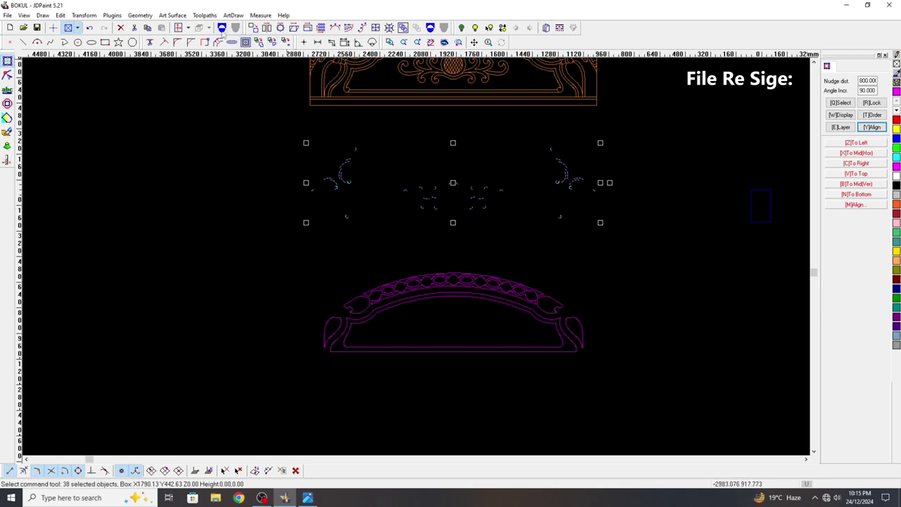
left_click(222, 28)
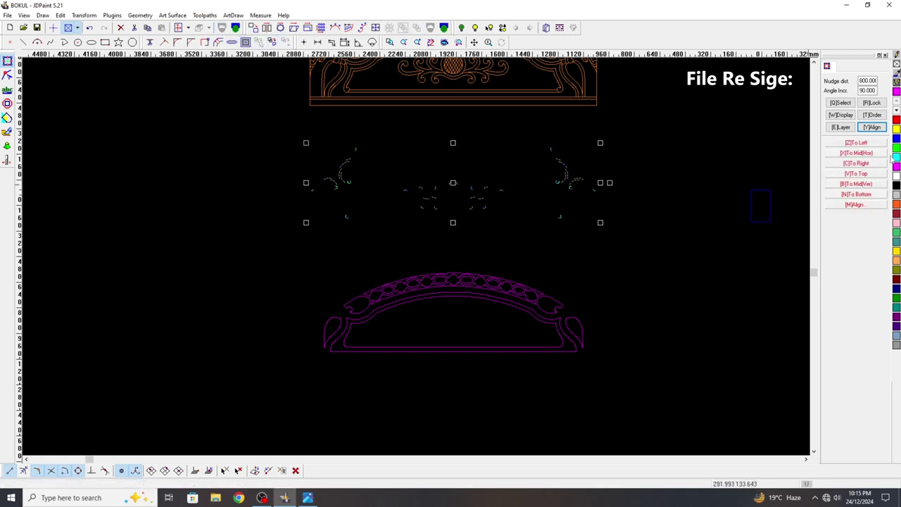
left_click(647, 274)
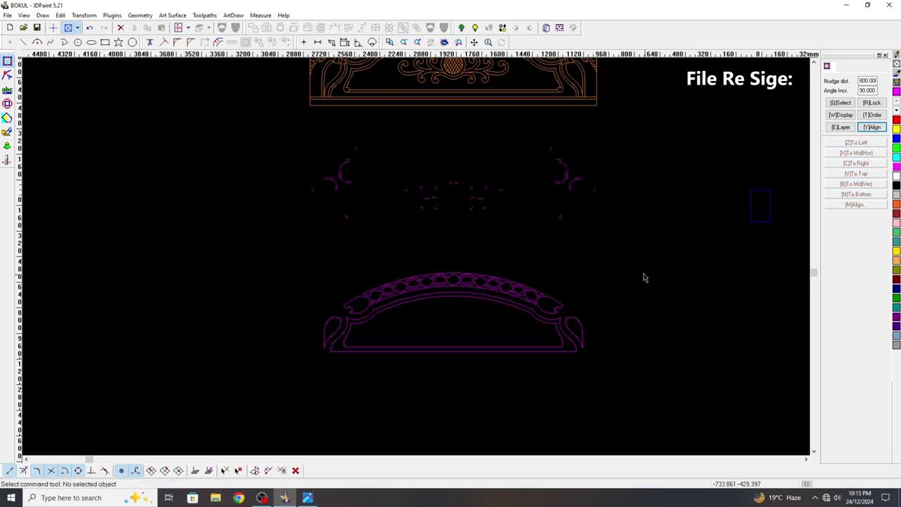
Step: Move the combined short strokes 800 mm up onto the orange headboard
scroll(636, 275, "down", 1)
left_click(387, 227)
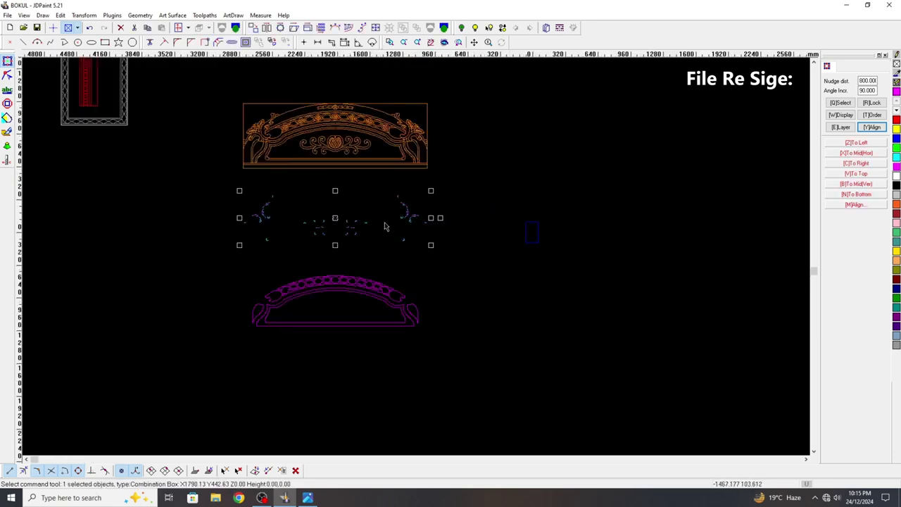
key("Up")
left_click(500, 229)
Step: Examine up close how the magenta strokes fit the leaf and scroll carvings at both ends of the orange headboard
scroll(448, 130, "up", 3)
scroll(449, 130, "up", 5)
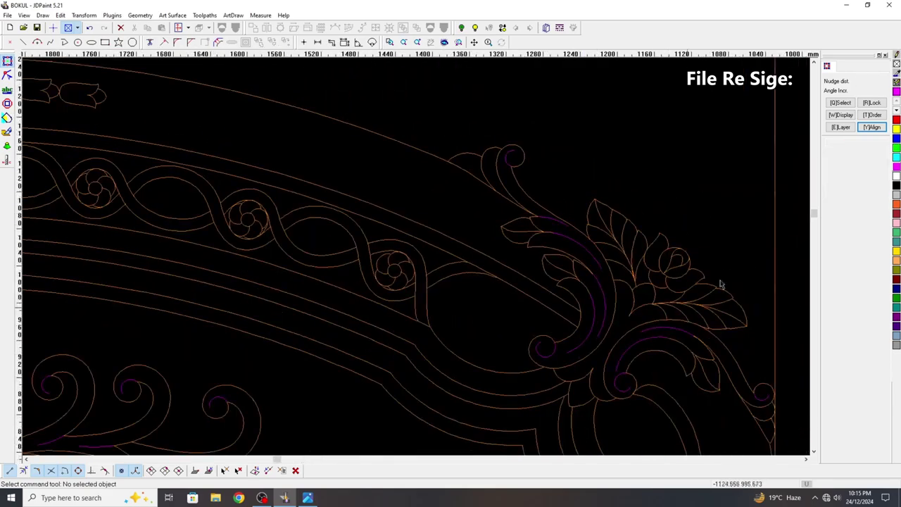
scroll(333, 356, "down", 4)
scroll(500, 274, "up", 3)
scroll(187, 260, "down", 2)
scroll(376, 242, "up", 3)
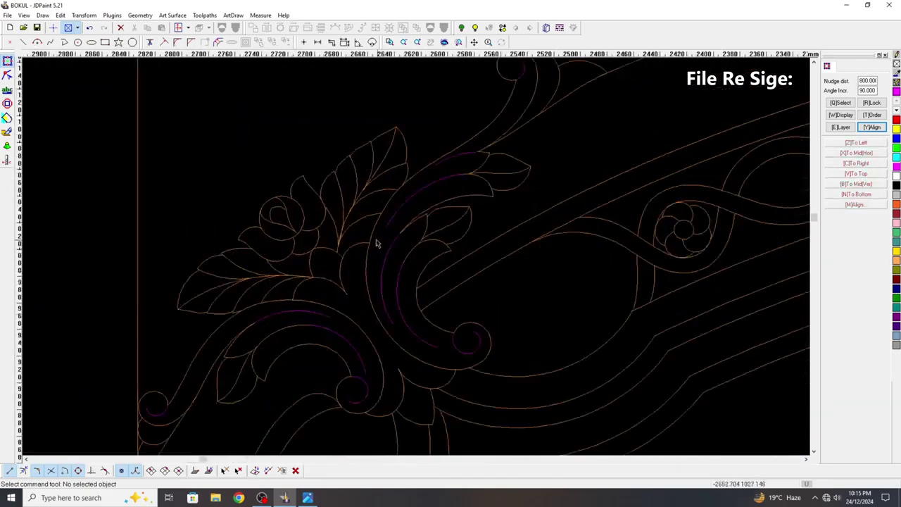
Step: Select the first four pointed ovals from the left inside the interlaced arch band of the separated magenta outlines
scroll(401, 218, "down", 4)
scroll(366, 233, "down", 5)
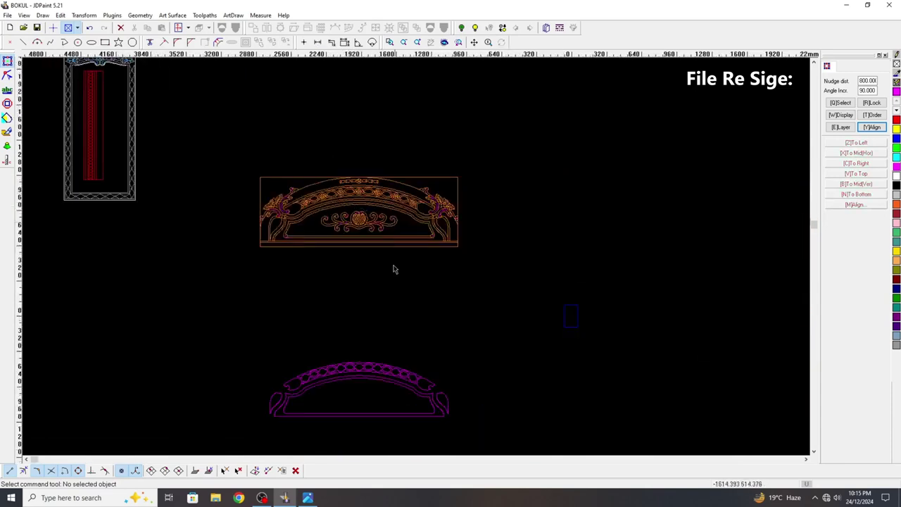
scroll(367, 371, "up", 4)
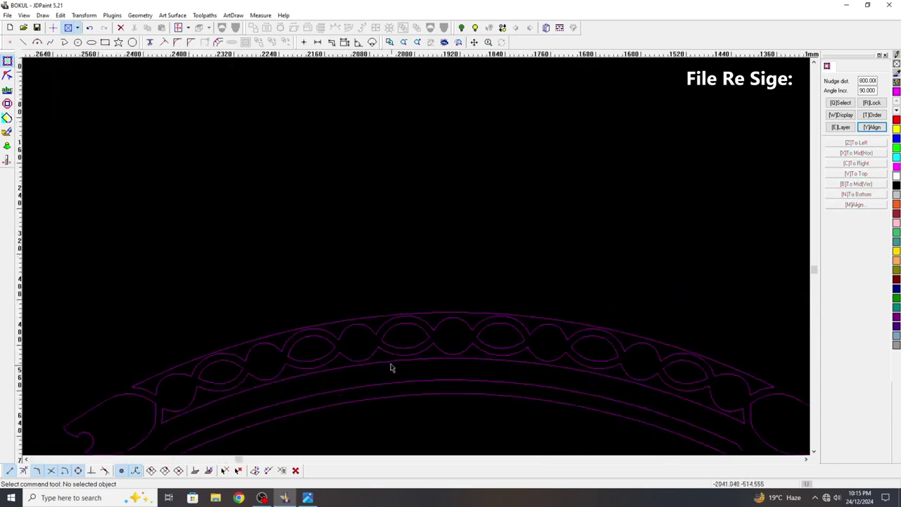
scroll(275, 413, "down", 1)
scroll(288, 368, "down", 1)
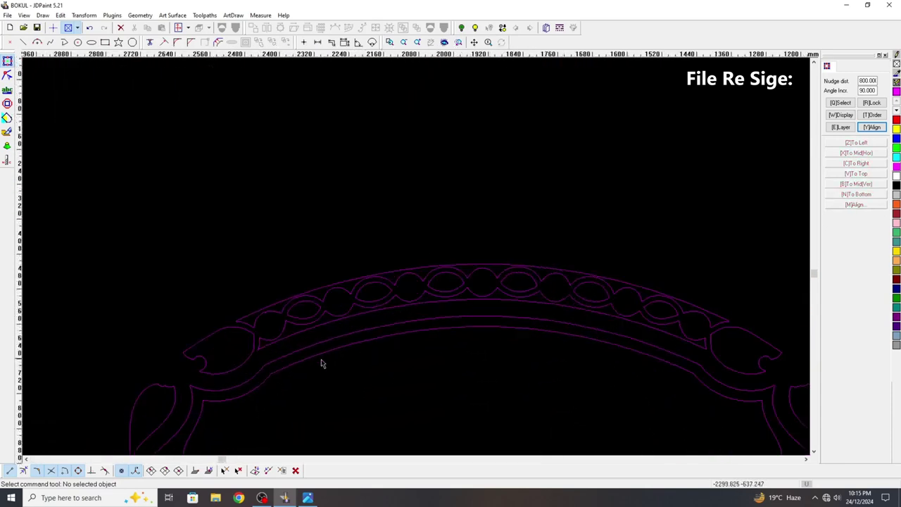
scroll(291, 259, "down", 1)
scroll(276, 302, "up", 2)
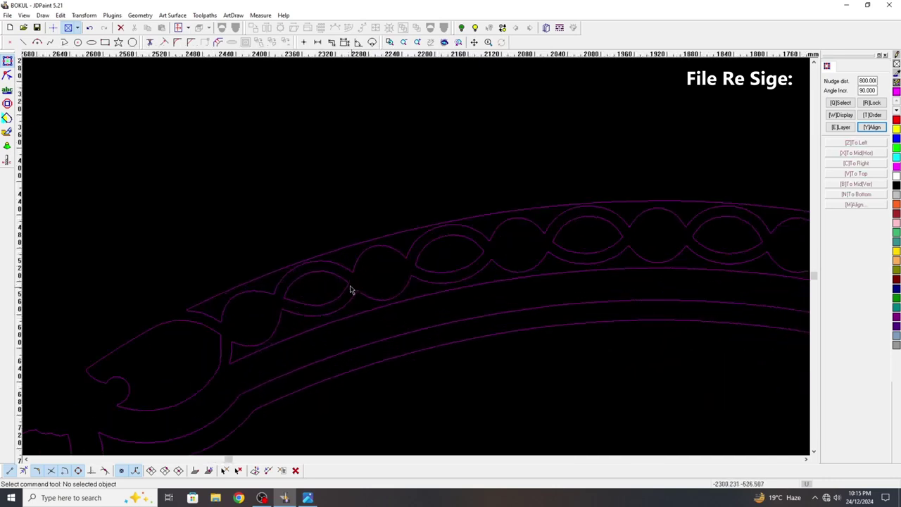
left_click(350, 287)
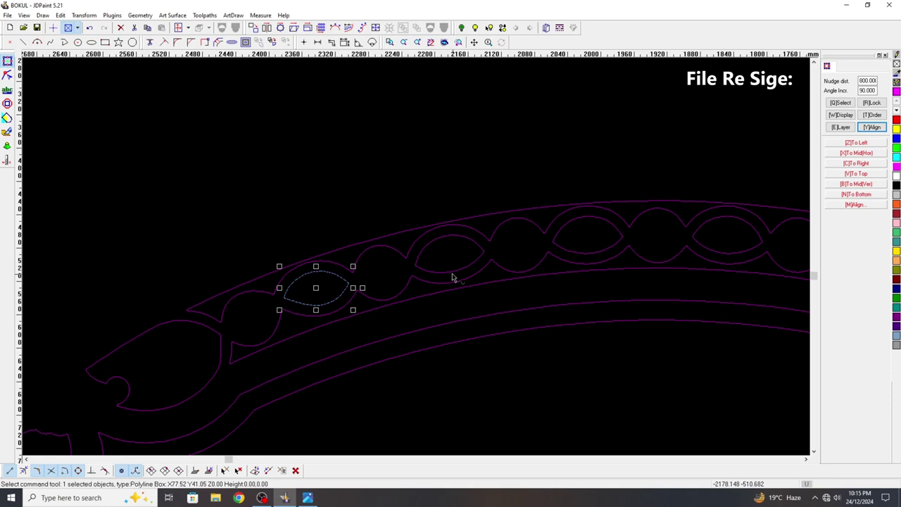
left_click(447, 269, "shift")
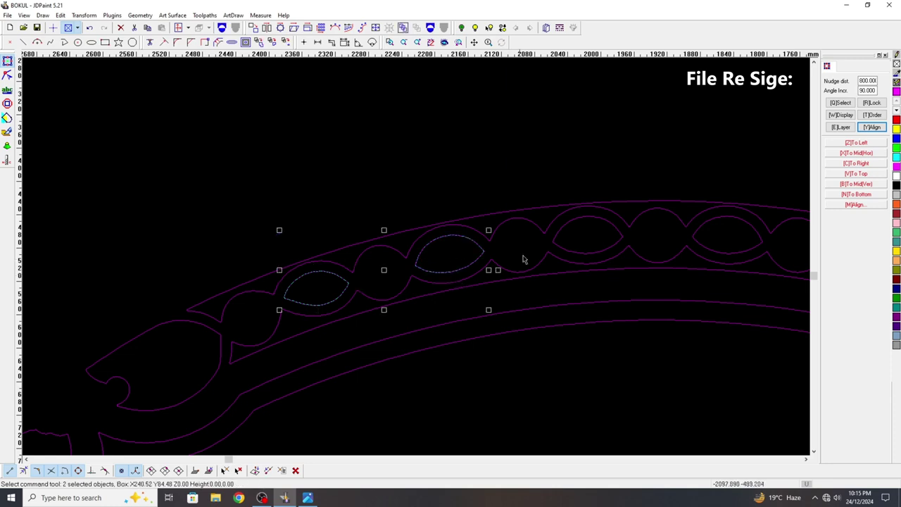
left_click(585, 218, "shift")
scroll(595, 237, "down", 1)
scroll(634, 240, "up", 2)
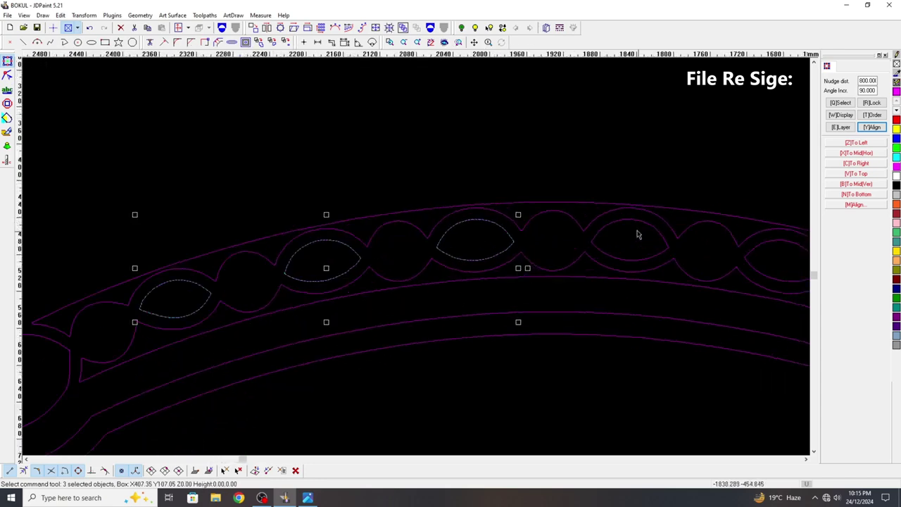
left_click(627, 226, "shift")
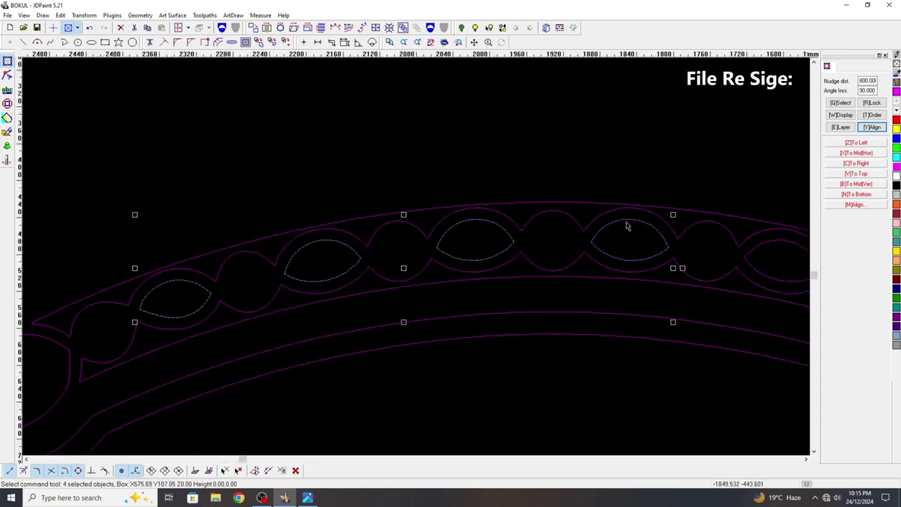
Step: Add the band's two remaining pointed ovals on the right to the selection and move all six 800 mm up
left_click(473, 224, "shift")
scroll(457, 266, "down", 1)
scroll(649, 242, "up", 2)
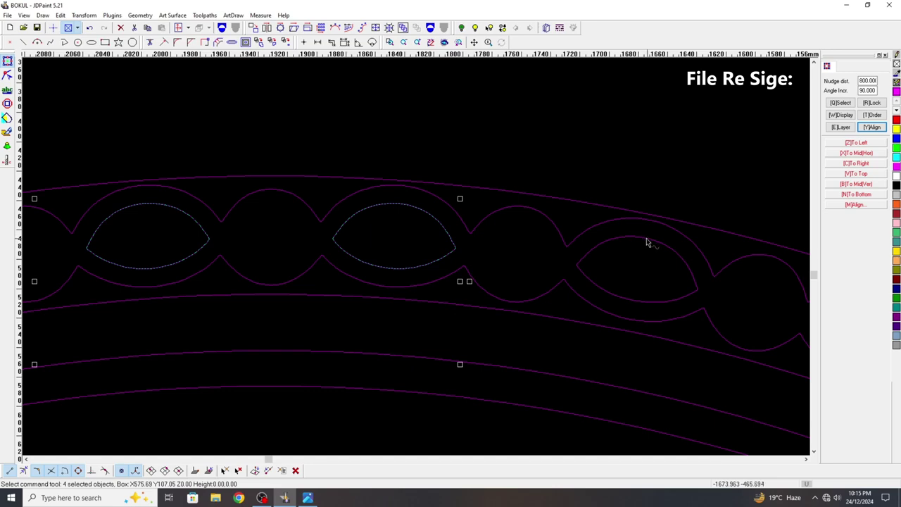
left_click(592, 248, "shift")
scroll(419, 249, "down", 2)
scroll(628, 277, "up", 1)
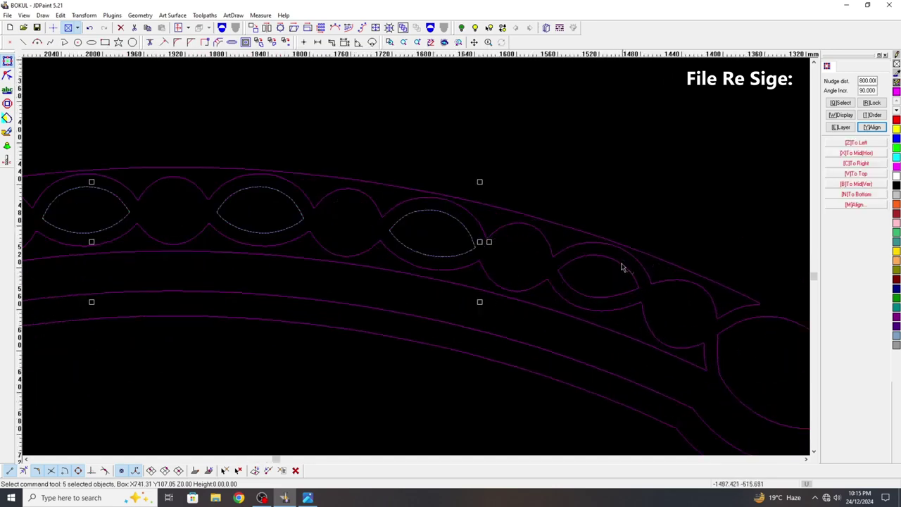
left_click(623, 268, "shift")
scroll(629, 284, "down", 2)
scroll(636, 279, "down", 2)
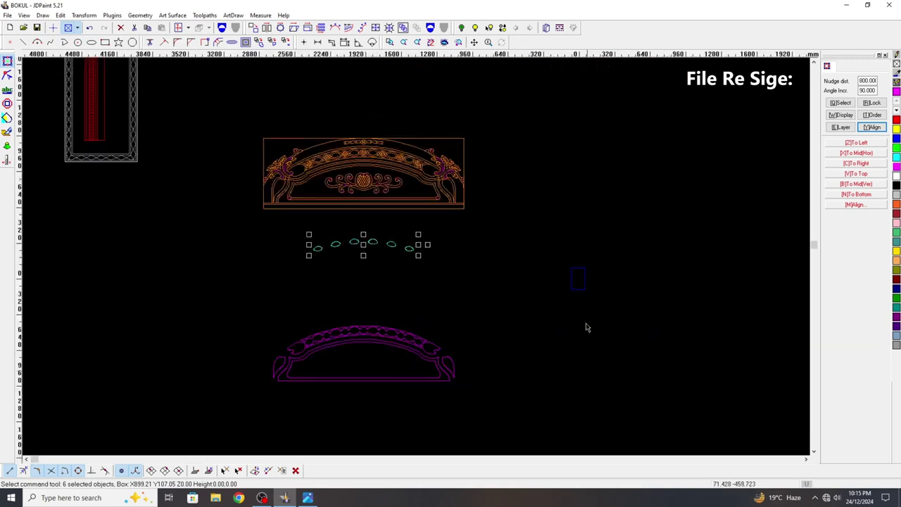
Step: Combine the six pointed ovals into one object and colour it white
left_click(222, 27)
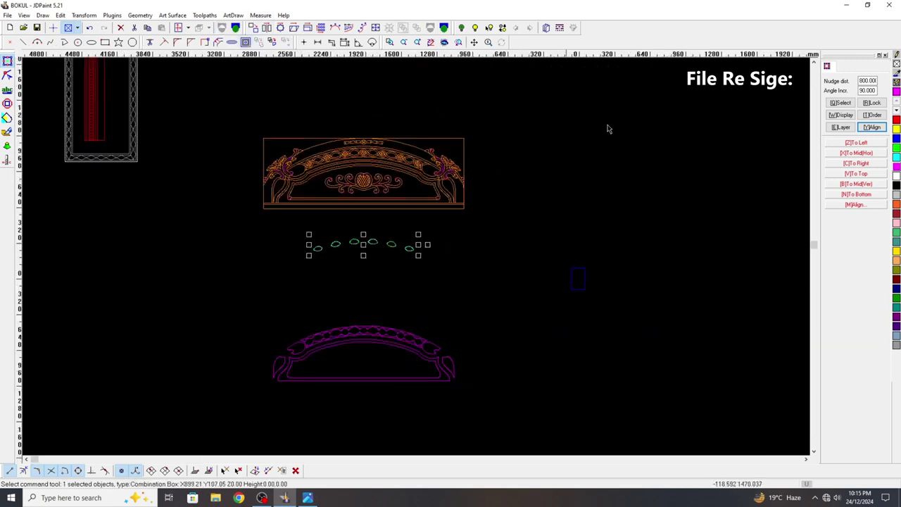
left_click(856, 173)
left_click(406, 362)
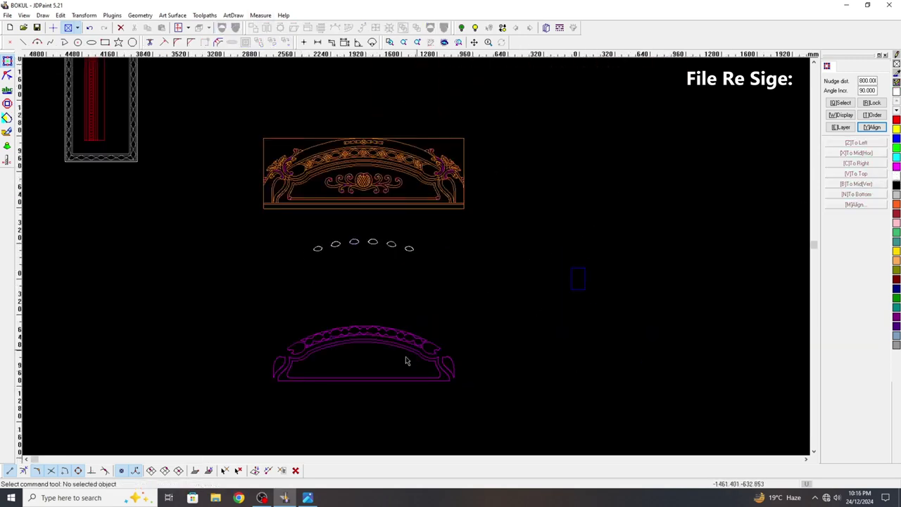
Step: Move the left large arch opening and the left teardrop outline 800 mm up to the row of white ovals
scroll(322, 333, "up", 3)
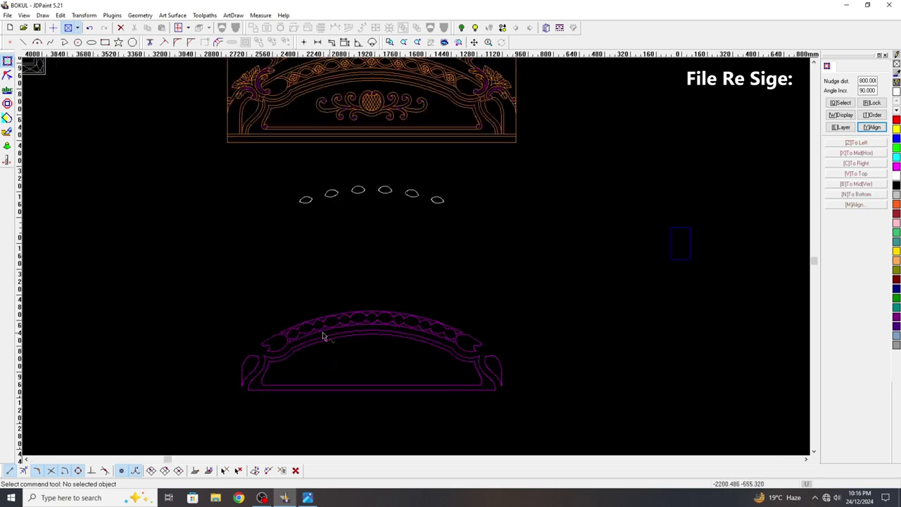
left_click(282, 350)
key("Up")
left_click(222, 379)
key("Up")
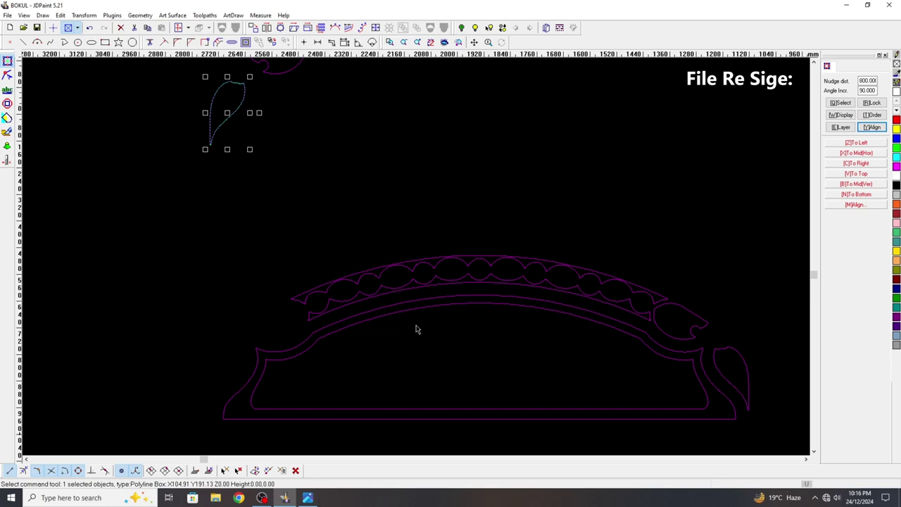
Step: Move the right large arch opening and the right teardrop outline 800 mm up to the row of white ovals
left_click(688, 317)
key("Up")
left_click(732, 356)
key("Up")
scroll(692, 404, "down", 2)
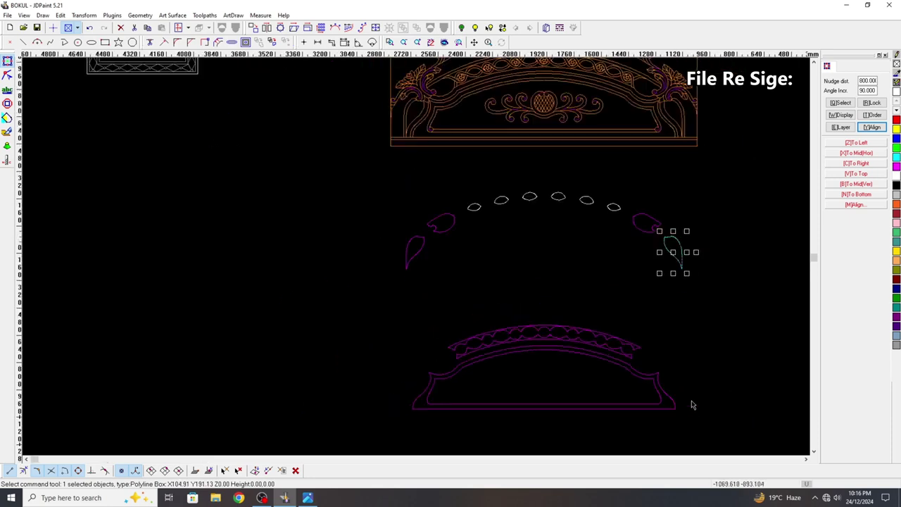
Step: Combine the white ovals, arch openings and teardrops into one object and colour it white
left_click_drag(729, 283, 283, 197)
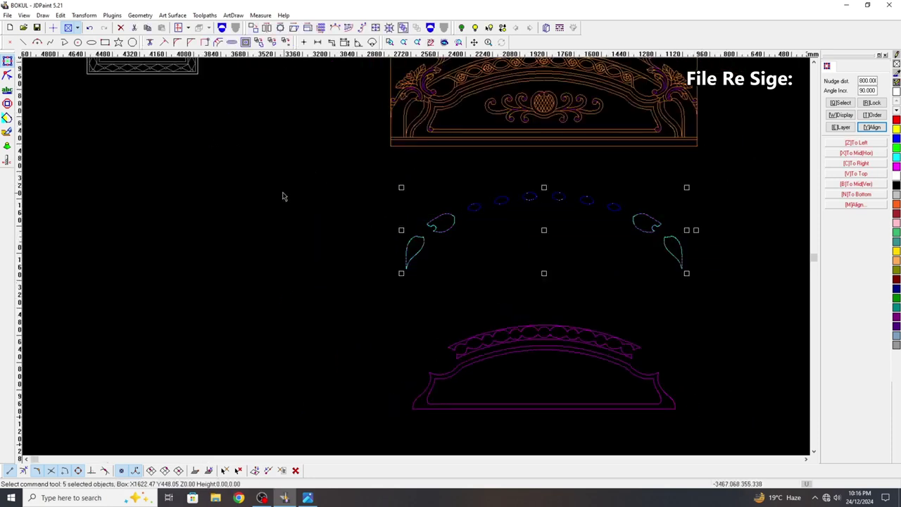
left_click(222, 27)
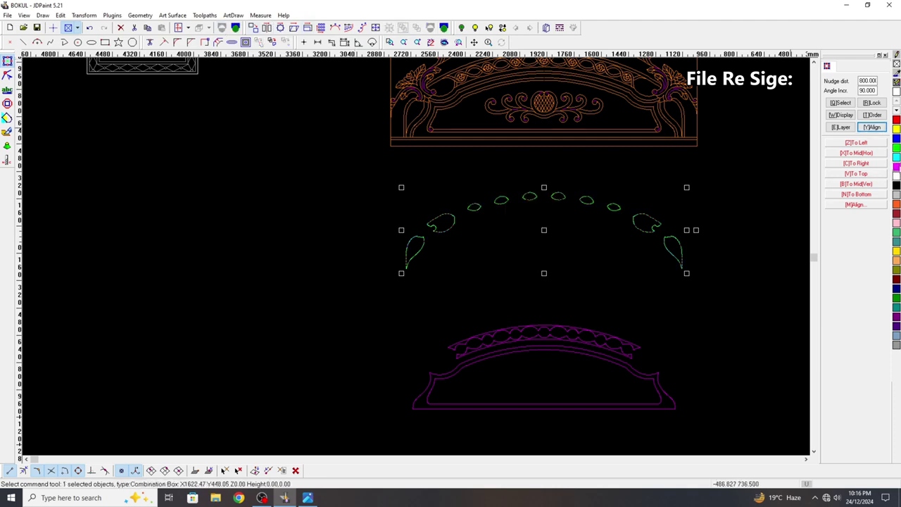
left_click(758, 207)
left_click(681, 265)
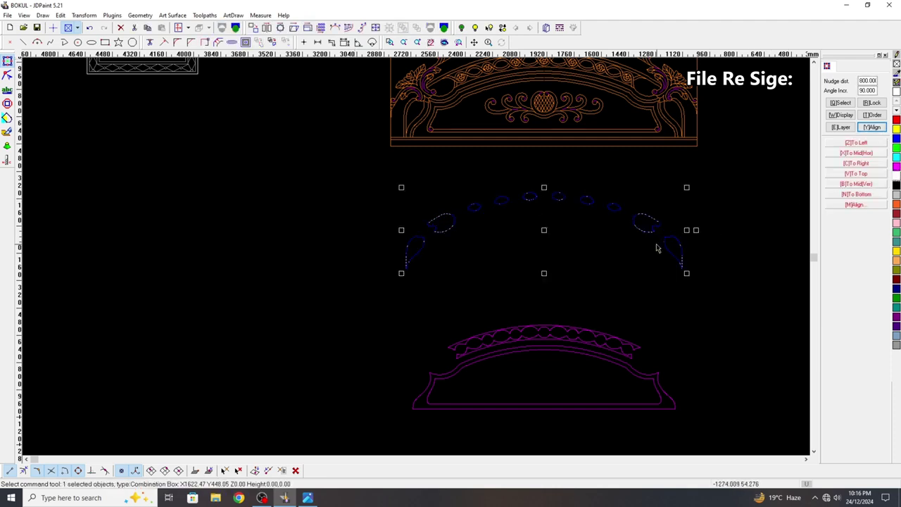
scroll(726, 257, "down", 1)
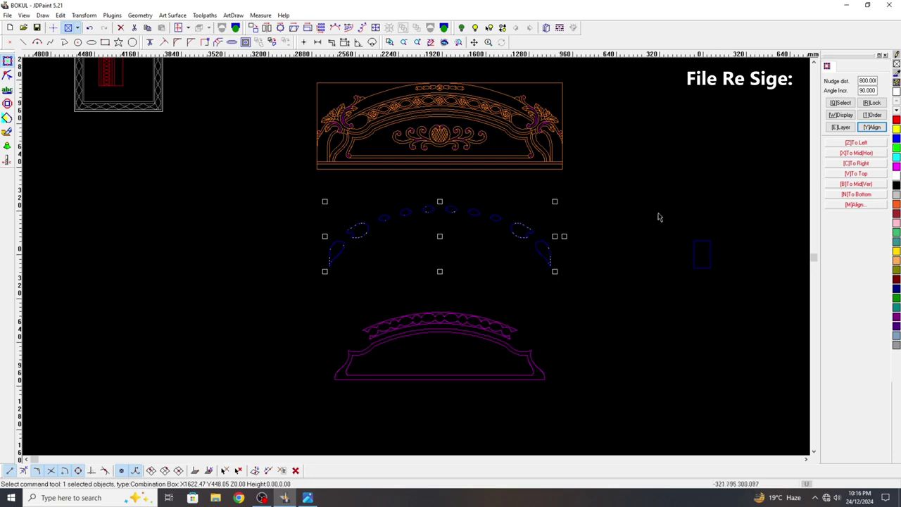
left_click(600, 171)
scroll(493, 91, "up", 2)
left_click(501, 120)
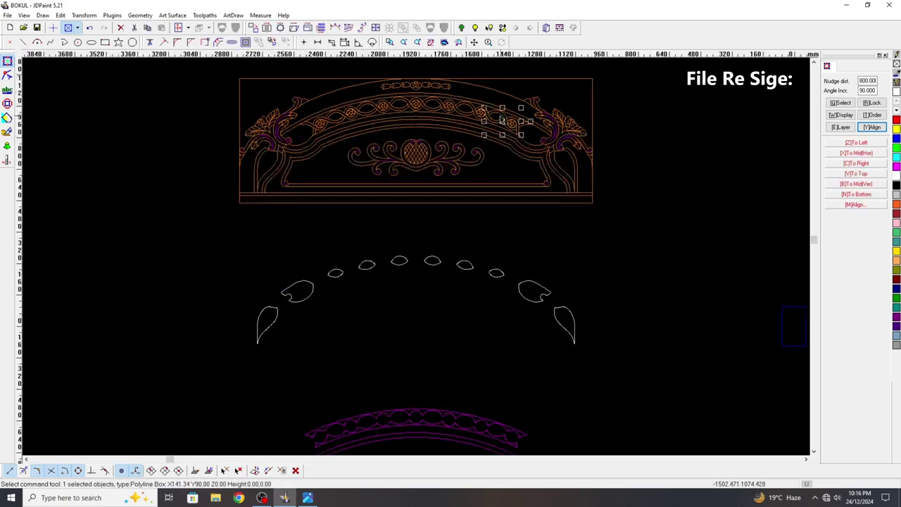
scroll(599, 169, "down", 2)
Step: Combine the remaining magenta frame and arch band outlines into one object and colour it blue
left_click_drag(353, 295, 195, 238)
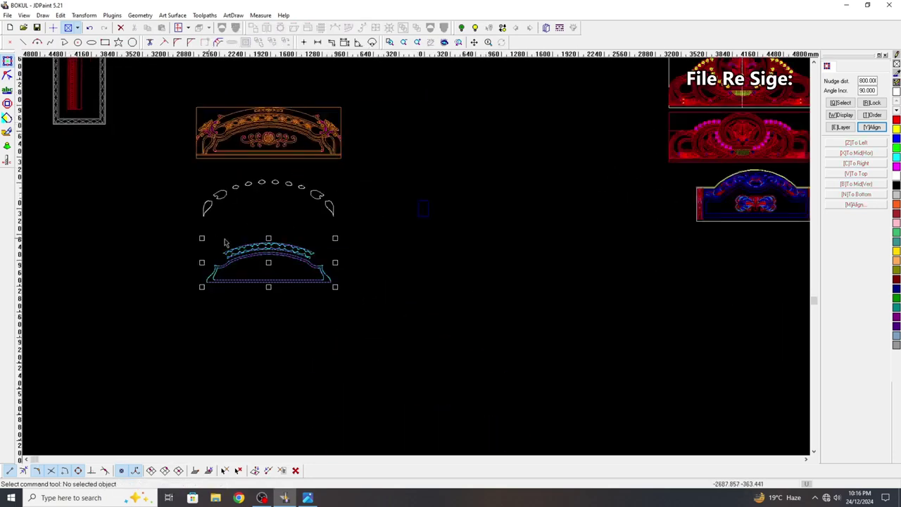
left_click(221, 28)
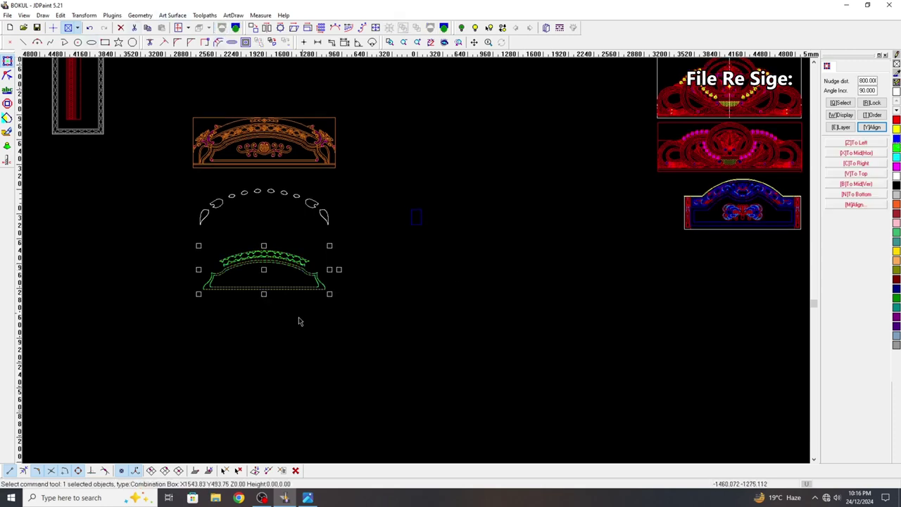
left_click(896, 138)
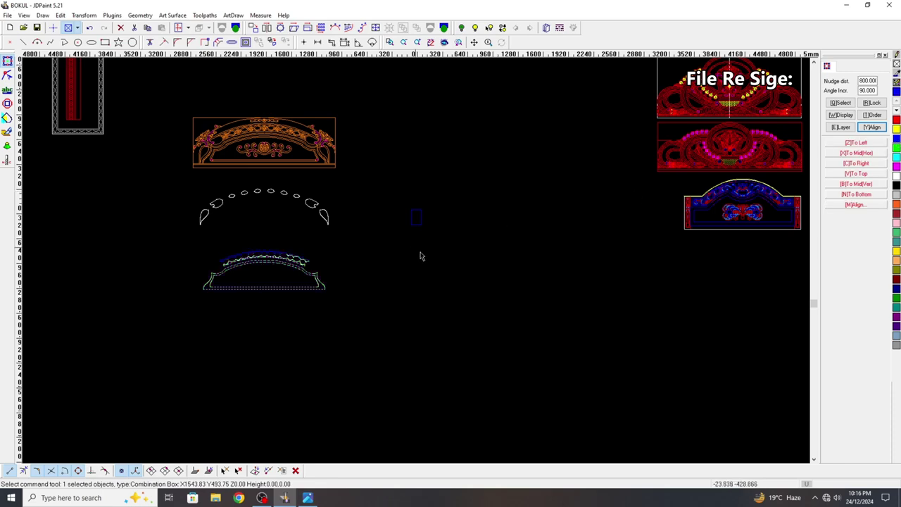
left_click(420, 256)
Step: Move the blue outlines 1600 mm up onto the orange headboard and check how they fit
scroll(134, 130, "up", 2)
scroll(134, 129, "up", 1)
scroll(519, 428, "down", 1)
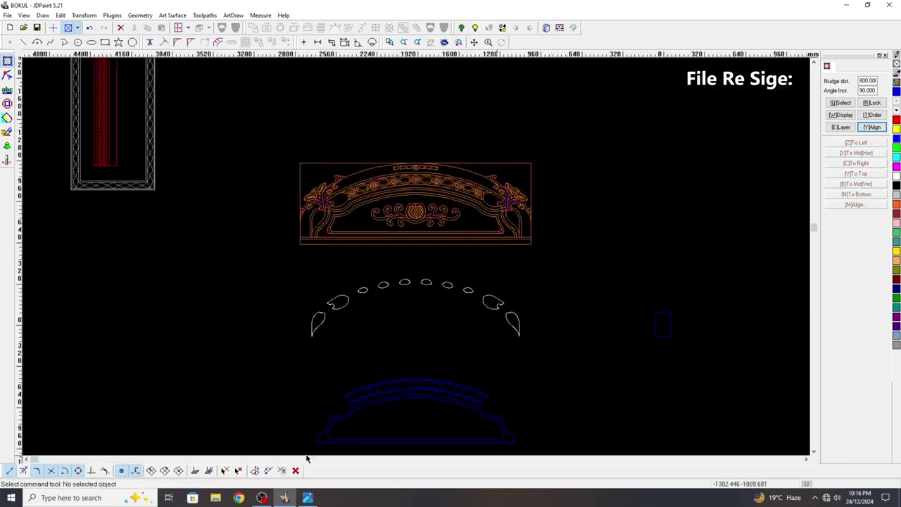
left_click(385, 438)
key("Up")
key("Up")
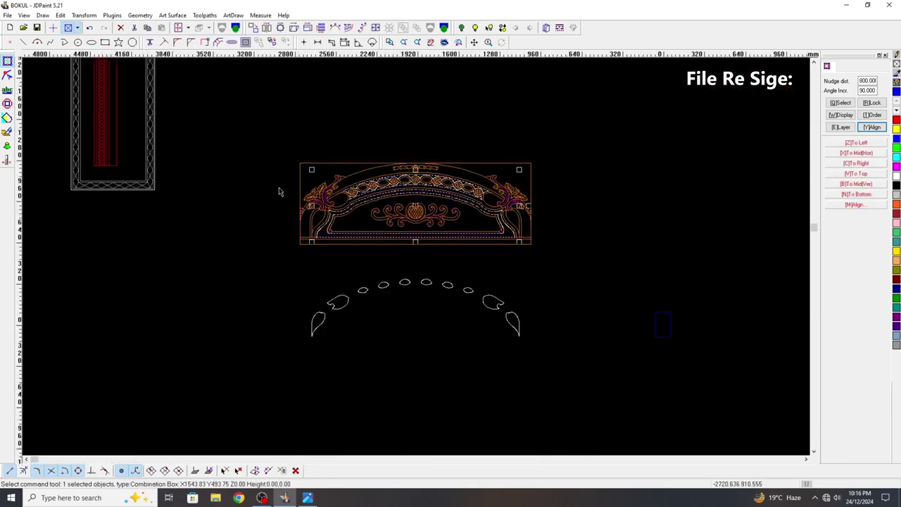
scroll(273, 187, "up", 1)
scroll(369, 232, "up", 2)
scroll(648, 179, "down", 3)
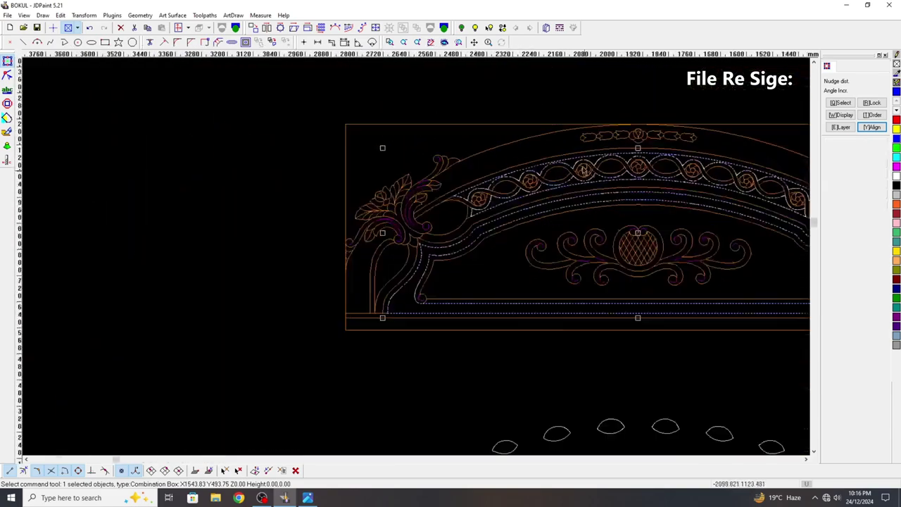
Step: Move the blue outlines 1600 mm back down below the white shapes
scroll(570, 156, "down", 2)
key("Down")
key("Down")
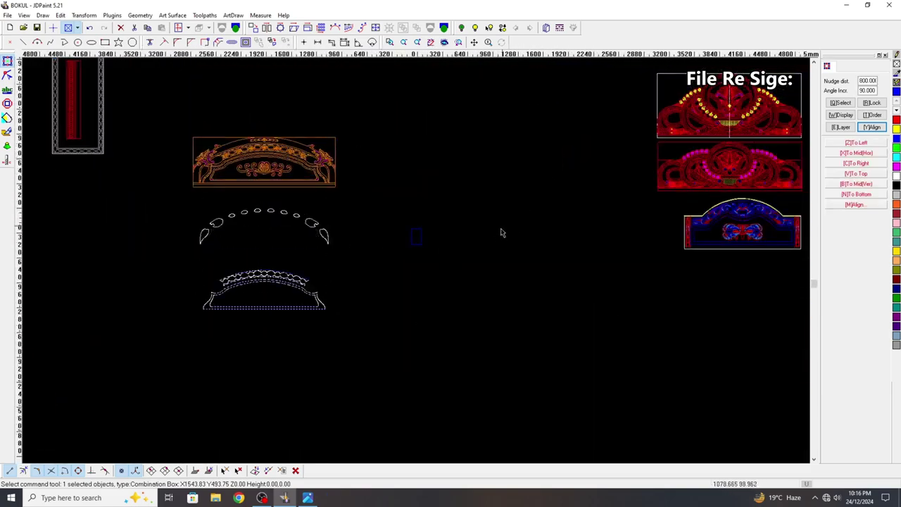
left_click(501, 232)
Step: Move the combined short magenta strokes from the orange headboard 2400 mm down, below the blue outlines
scroll(139, 164, "up", 4)
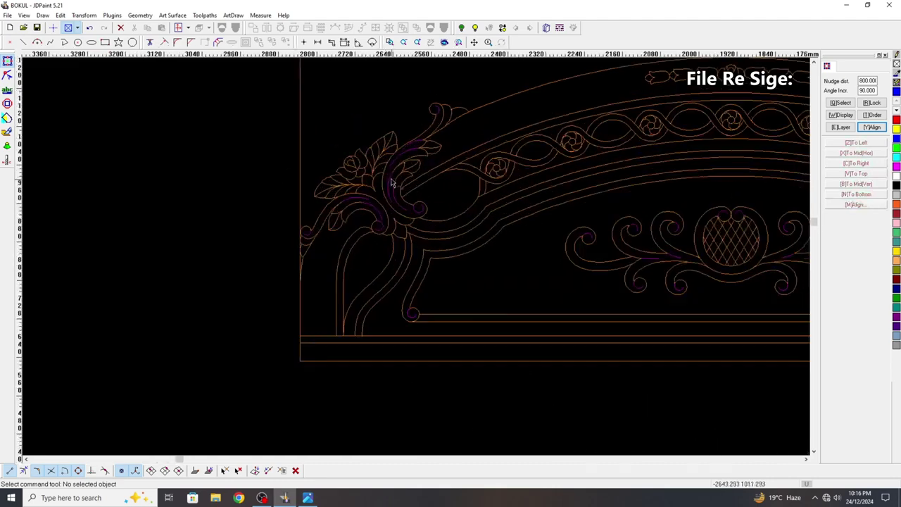
scroll(392, 182, "down", 4)
key("Up")
key("Up")
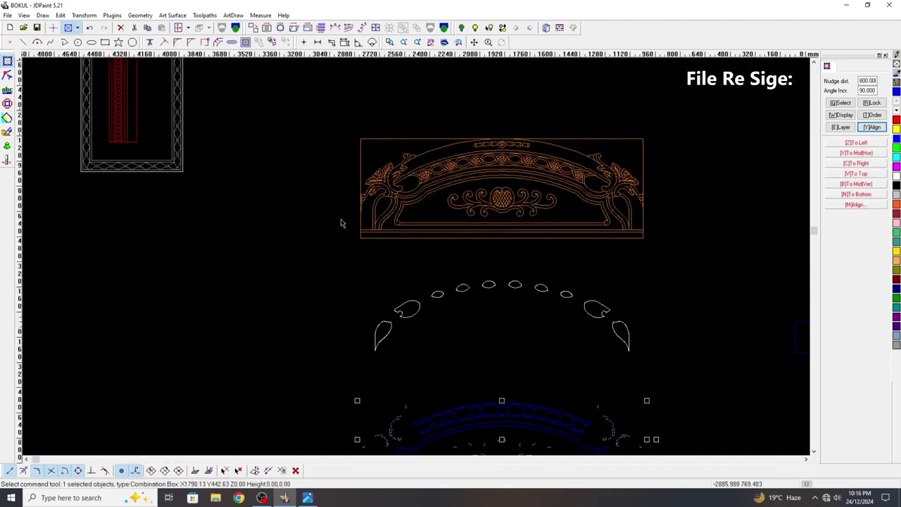
scroll(311, 235, "down", 3)
left_click(169, 238)
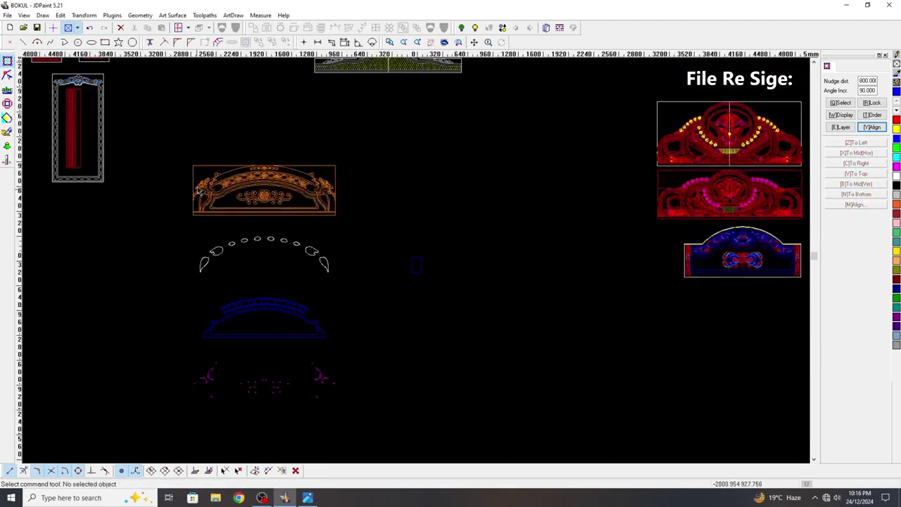
Step: Select the diamond lattice lines inside the orange headboard's central ornament and move them 800 mm up above the headboard
scroll(324, 223, "up", 4)
scroll(380, 224, "up", 4)
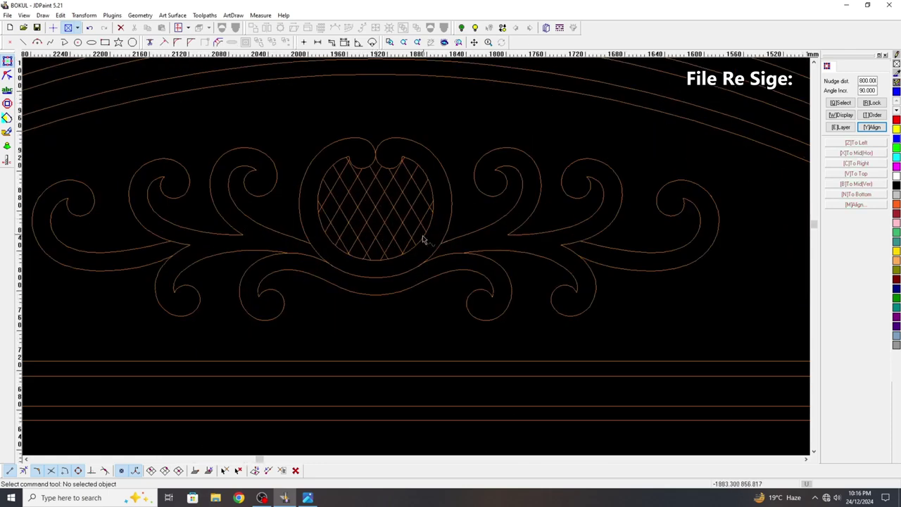
left_click_drag(418, 233, 330, 175)
scroll(388, 193, "down", 3)
scroll(422, 315, "down", 2)
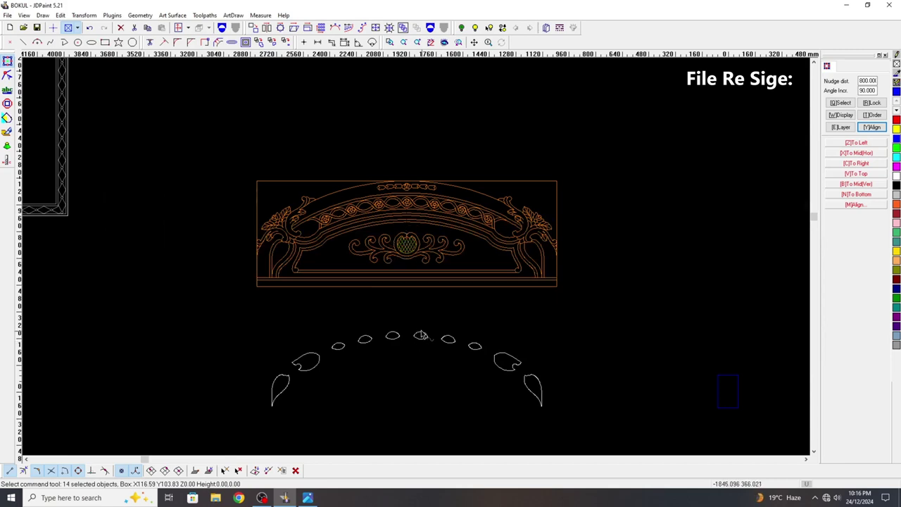
key("Up")
left_click(361, 89)
Step: Combine the separated lattice lines into one object and colour it dark red
scroll(362, 89, "up", 2)
left_click_drag(372, 89, 452, 168)
left_click(222, 27)
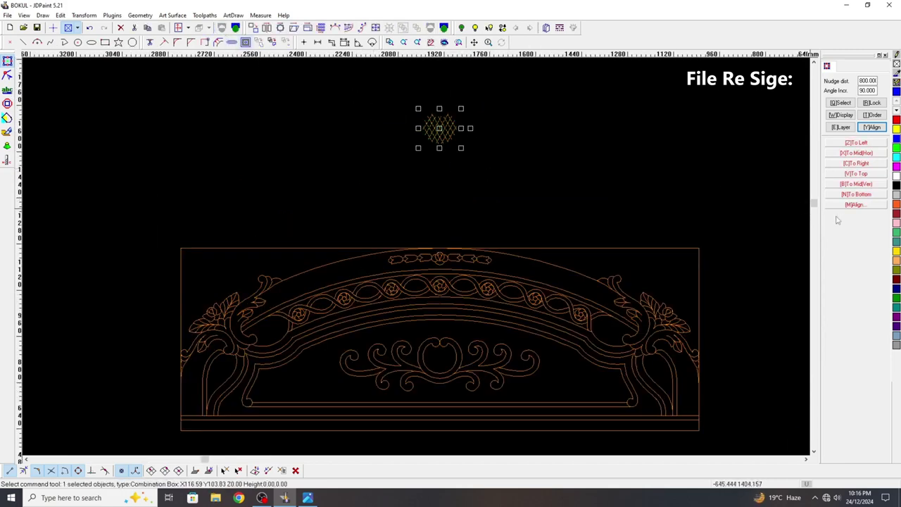
left_click(897, 212)
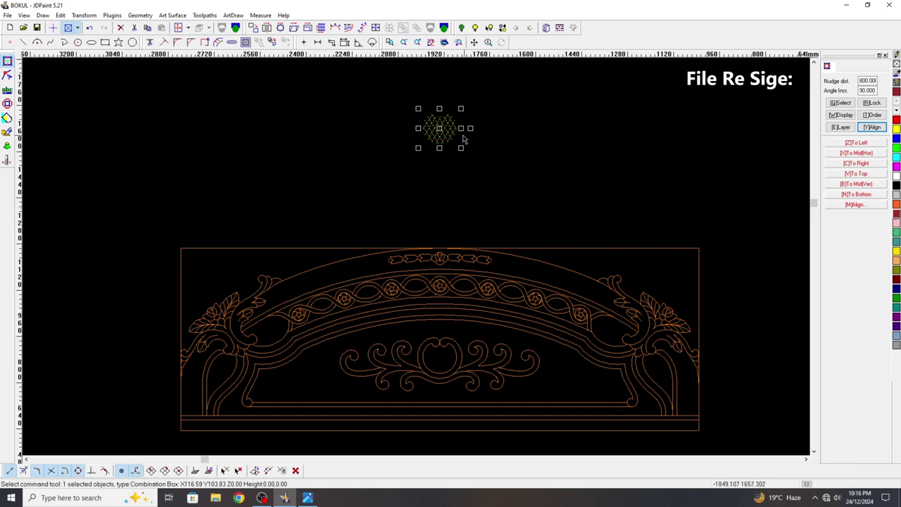
Step: Combine the remaining orange carving lines inside the headboard's frame into one object
left_click(531, 186)
scroll(531, 187, "down", 2)
left_click(318, 215)
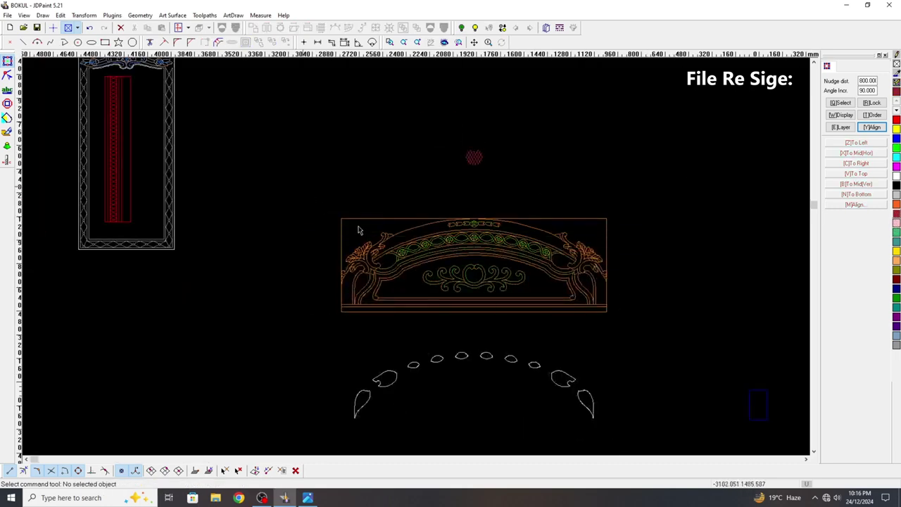
scroll(352, 211, "up", 1)
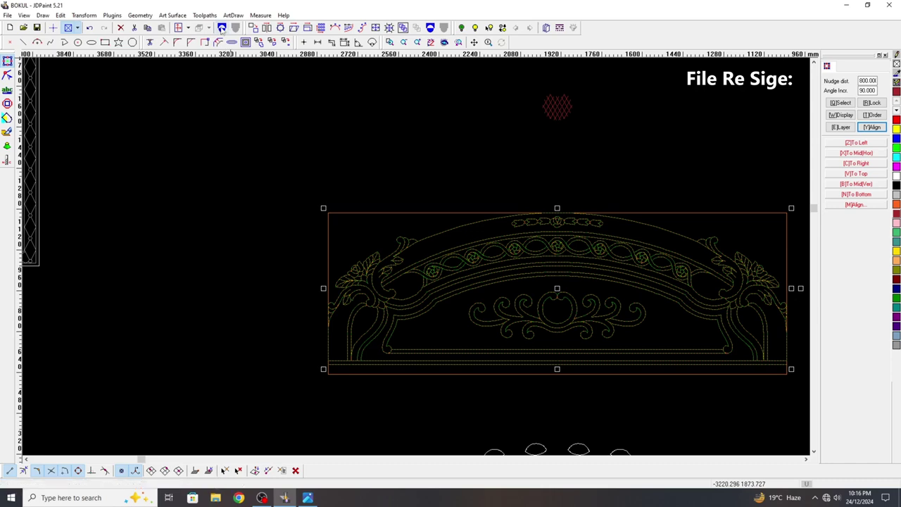
left_click(420, 147)
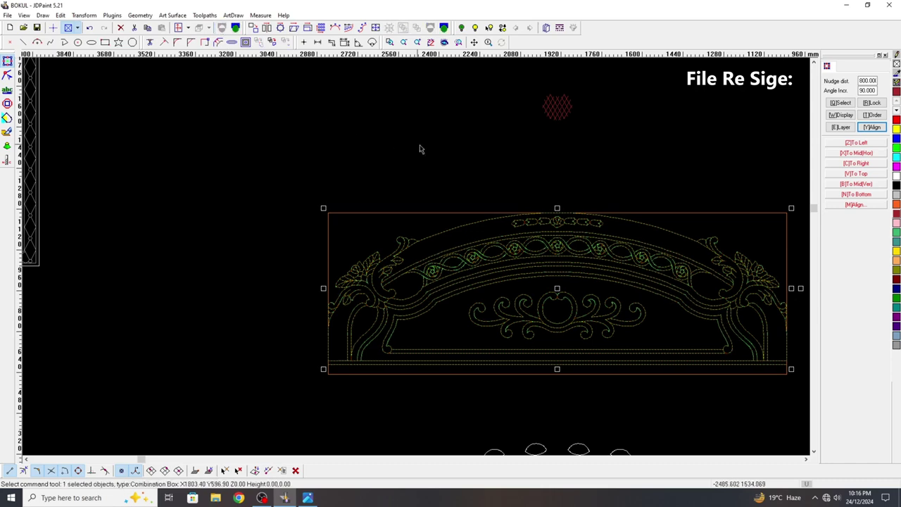
Step: Break the combined headboard carving apart into separate lines and colour them dark red
left_click(481, 296)
scroll(357, 291, "up", 8)
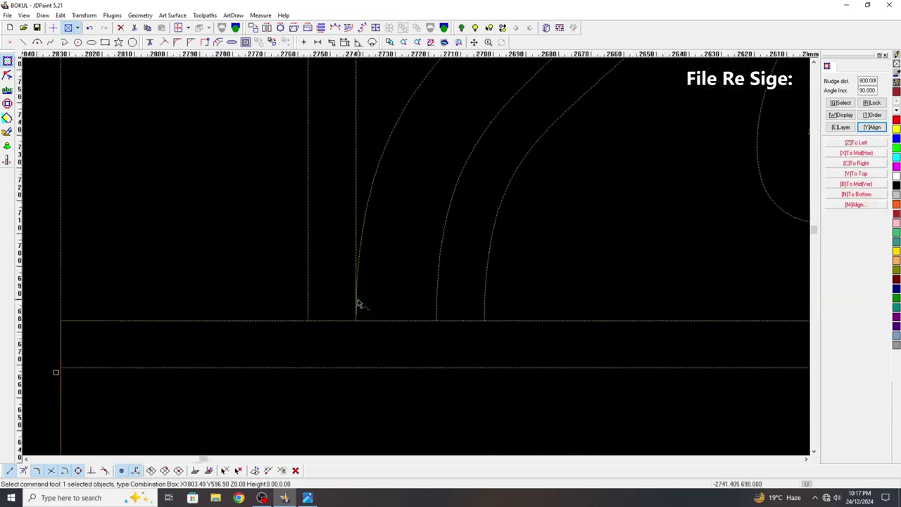
scroll(357, 312, "down", 10)
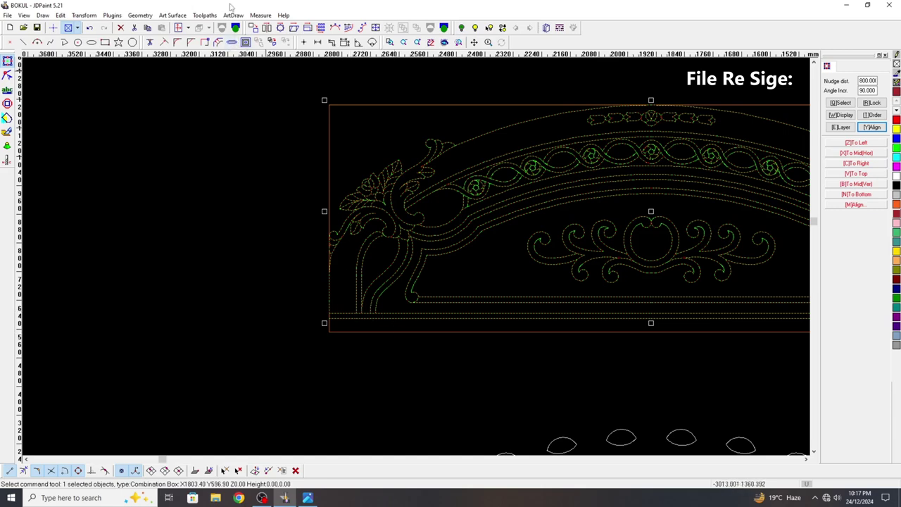
left_click(235, 27)
left_click(455, 304)
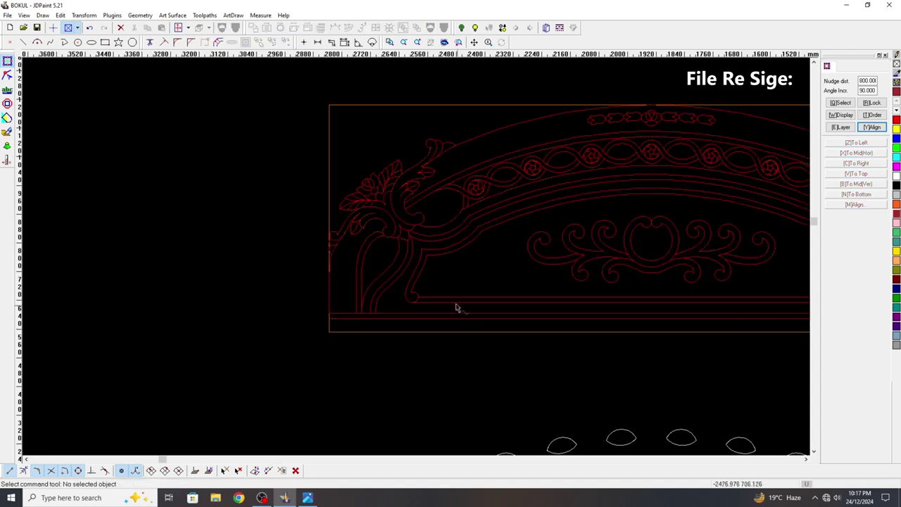
Step: Move the inner panel's long horizontal line and the base line 800 mm up and back down to check for duplicates
left_click(356, 321)
scroll(355, 323, "down", 5)
key("Up")
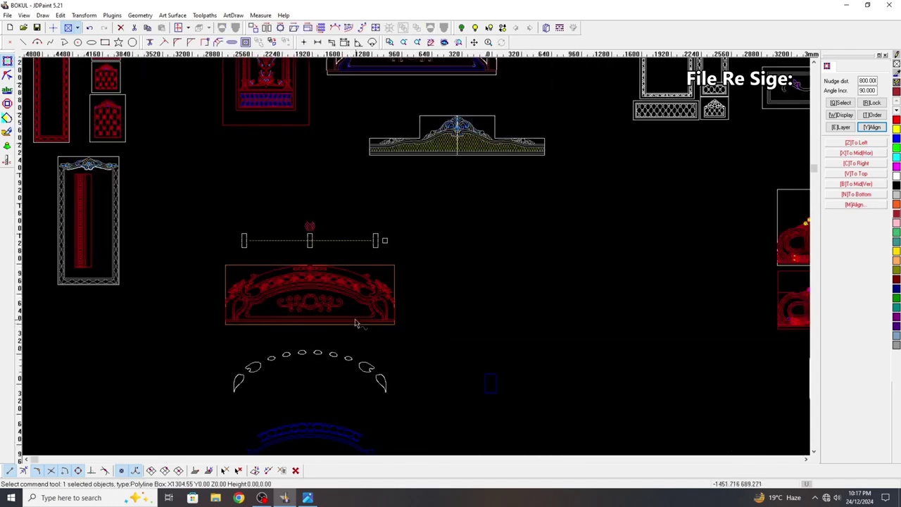
key("Down")
key("Up")
key("Down")
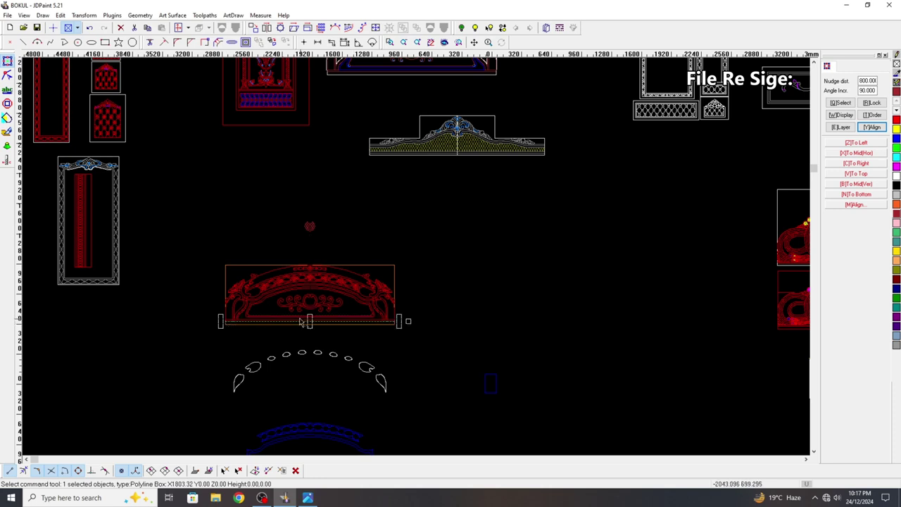
left_click(367, 340)
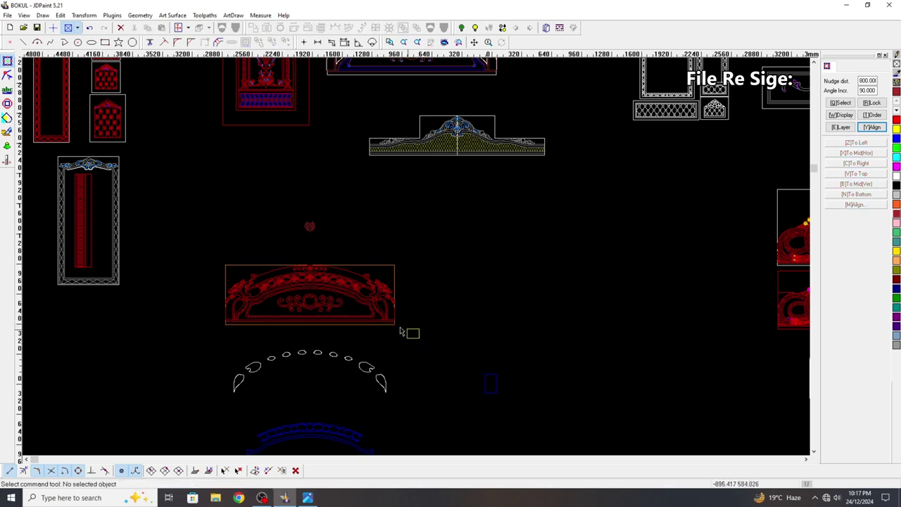
Step: Move the duplicate of the inner panel's upper horizontal line 800 mm up out of the headboard and delete it
left_click_drag(420, 336, 211, 246)
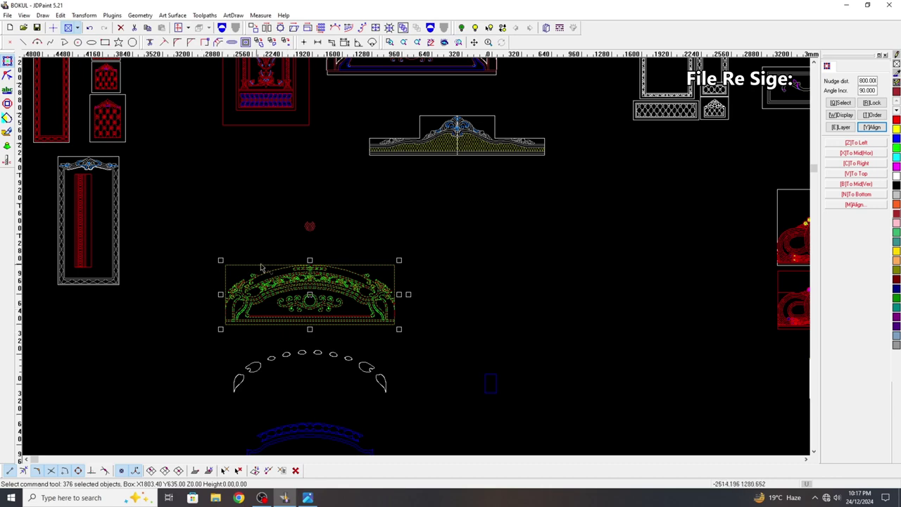
scroll(303, 299, "up", 5)
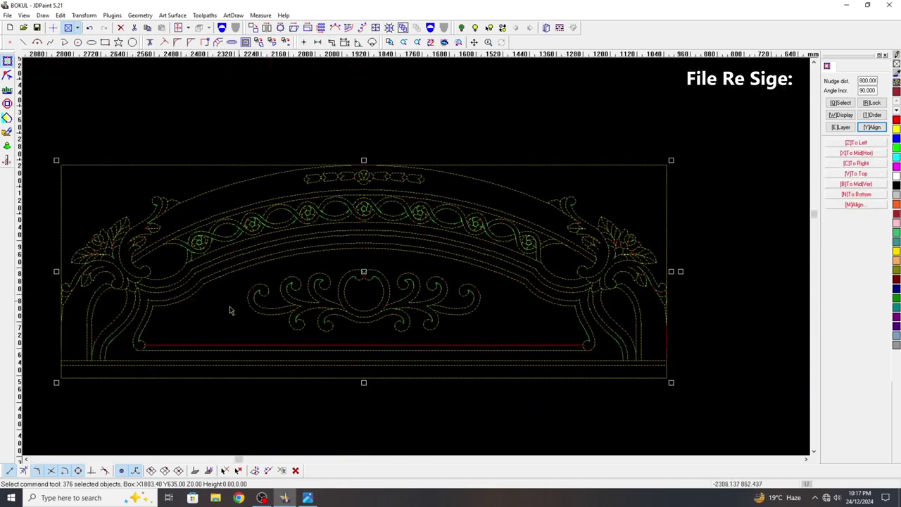
scroll(145, 346, "up", 2)
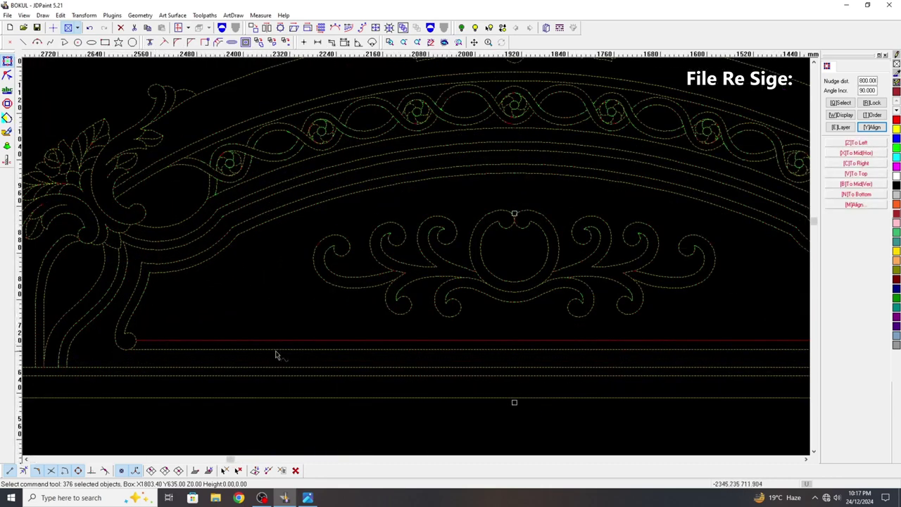
left_click(347, 344)
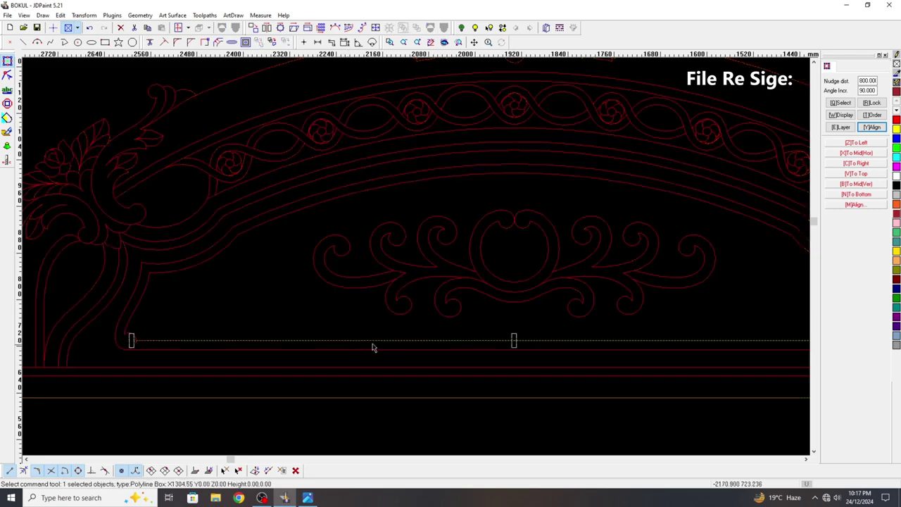
scroll(368, 345, "down", 4)
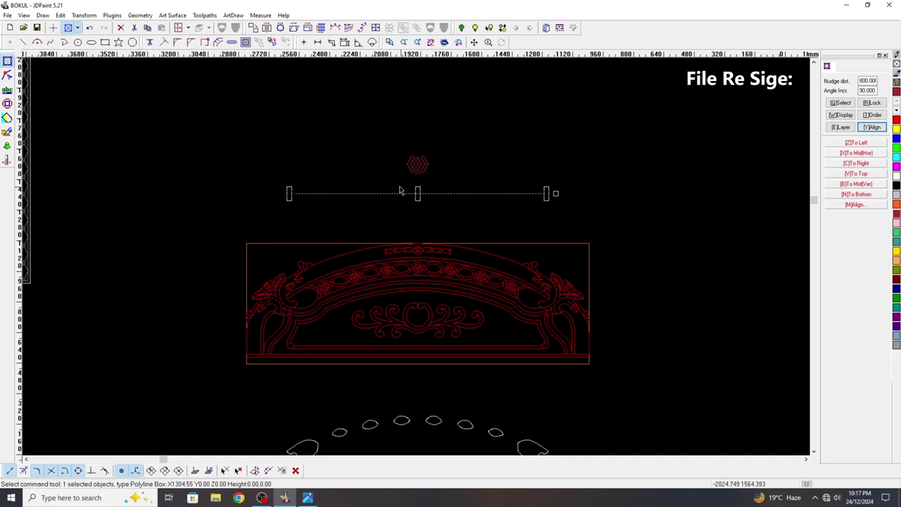
key("Delete")
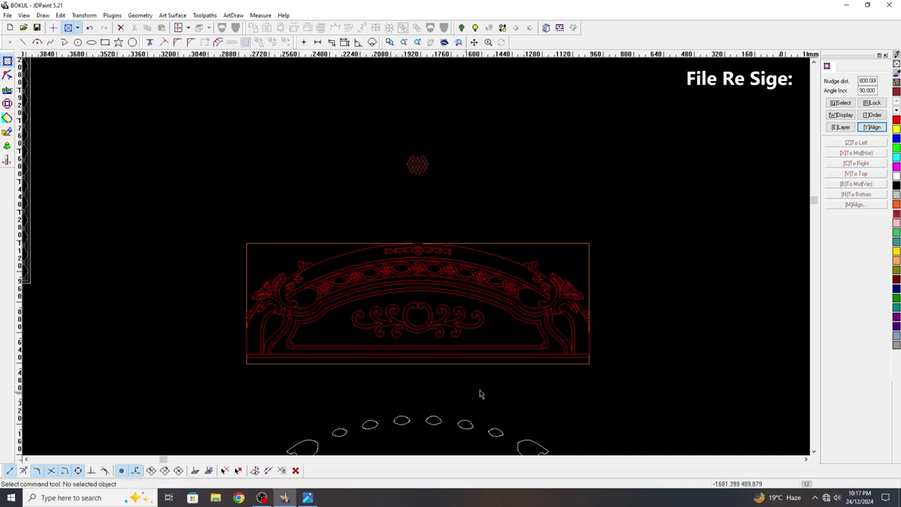
Step: Combine the headboard's dark red carving lines into one object and colour the outer rectangular frame white
left_click_drag(640, 380, 188, 209)
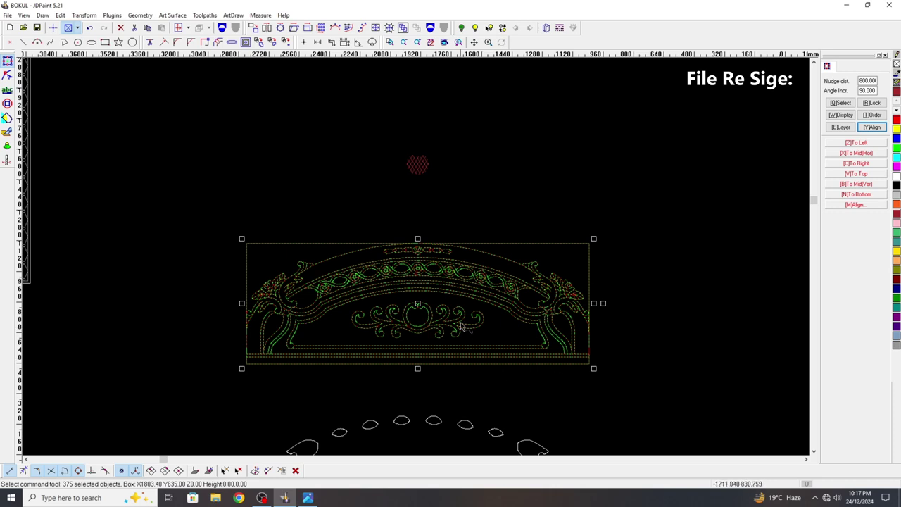
scroll(243, 245, "up", 1)
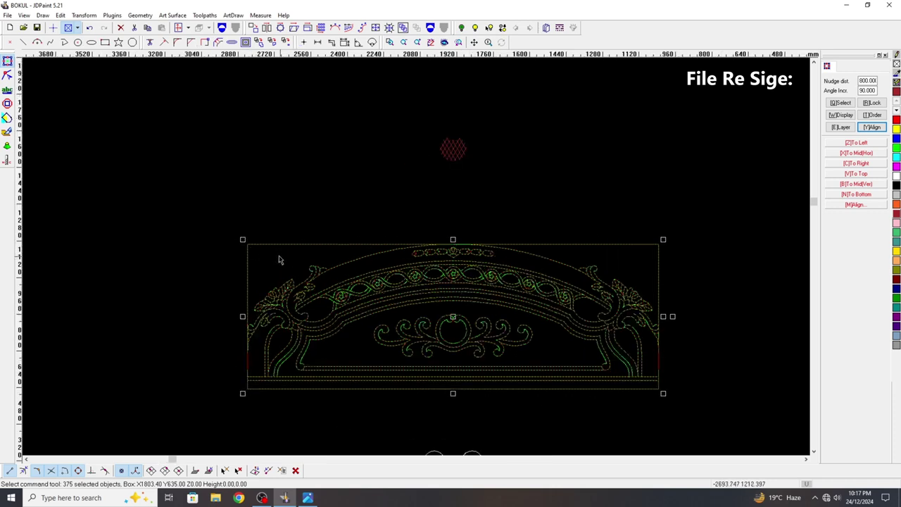
left_click(222, 27)
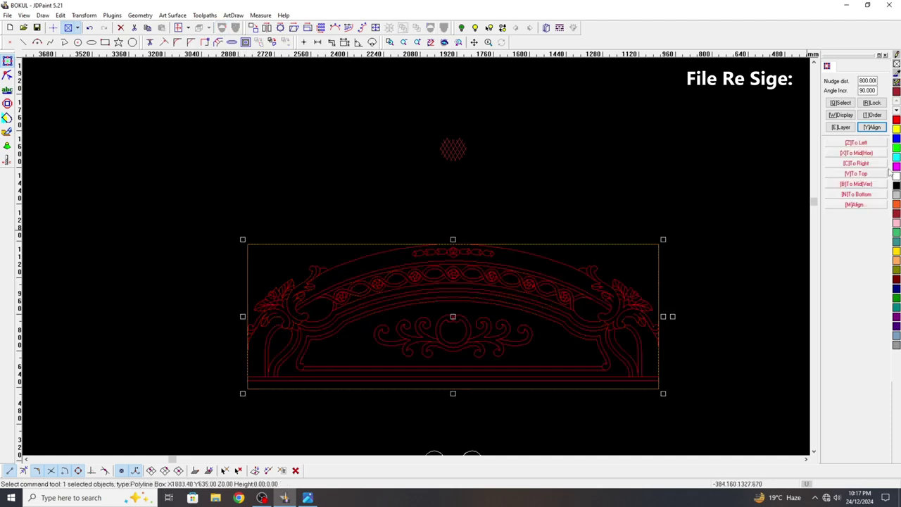
Step: Move the combined diamond lattice 800 mm down, back into the headboard's central ornament
left_click_drag(541, 191, 423, 136)
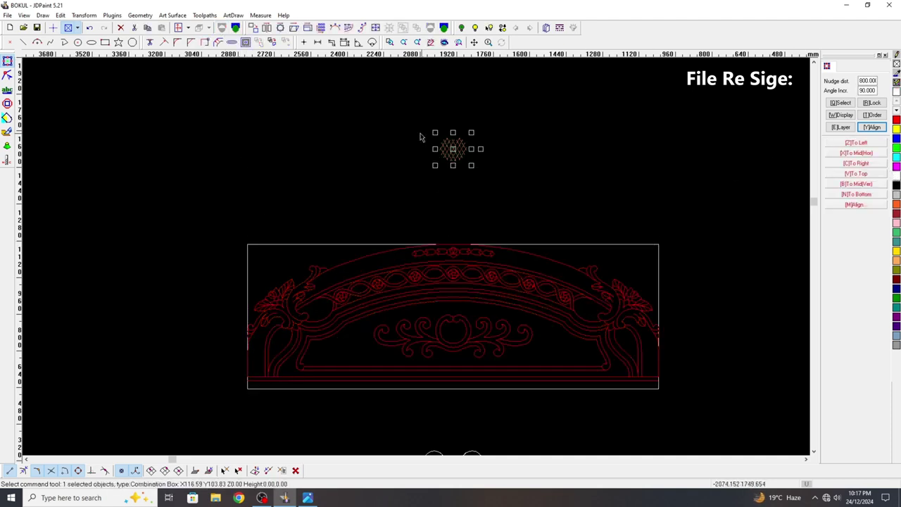
key("Down")
key("Escape")
scroll(446, 338, "up", 3)
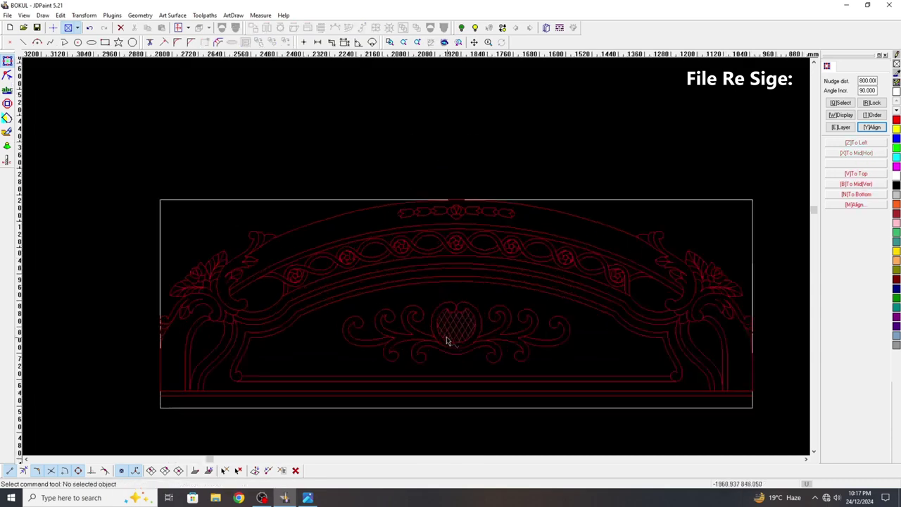
scroll(460, 332, "down", 4)
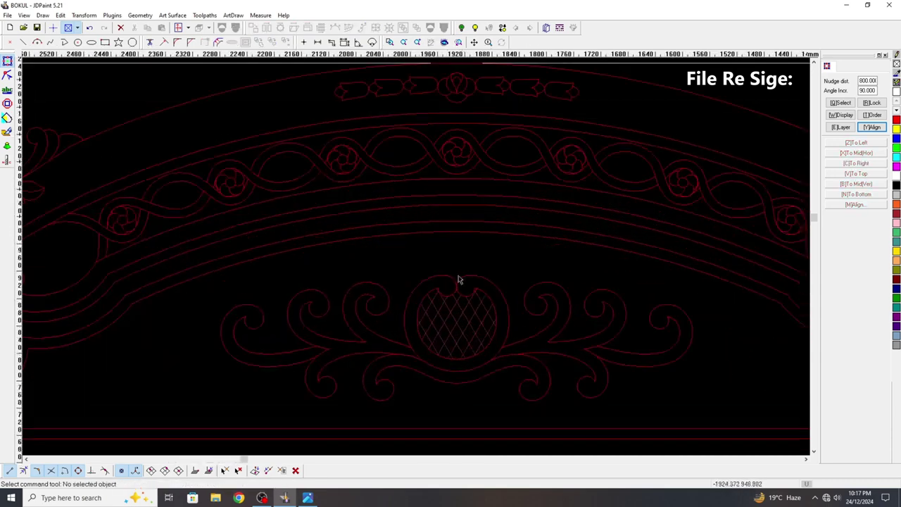
Step: Examine the white opening shapes below the headboard, especially the outline of the large notched shape on the left
scroll(455, 287, "down", 2)
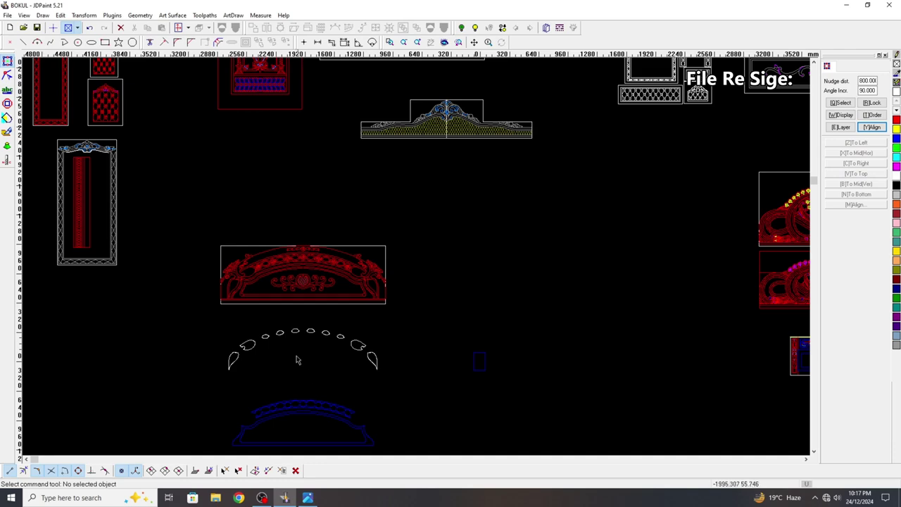
scroll(245, 362, "up", 2)
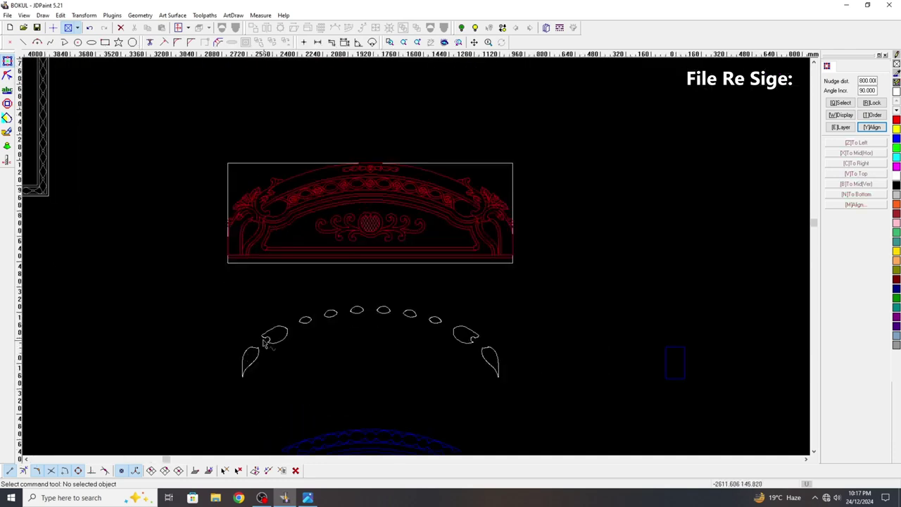
scroll(269, 340, "up", 1)
scroll(270, 332, "up", 1)
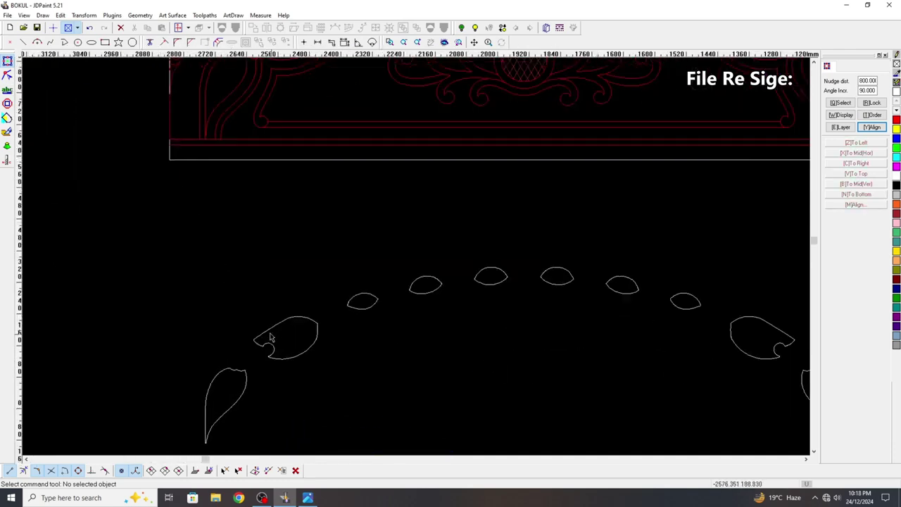
scroll(274, 338, "up", 1)
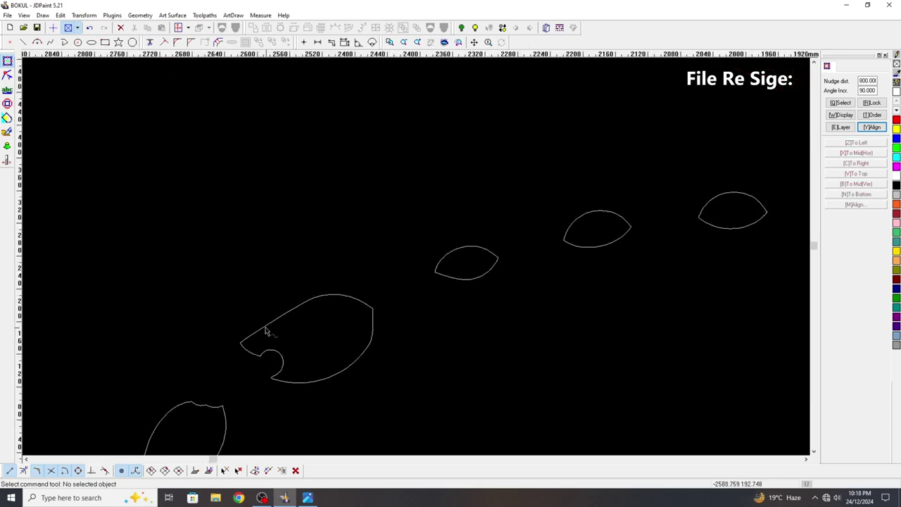
scroll(268, 328, "up", 1)
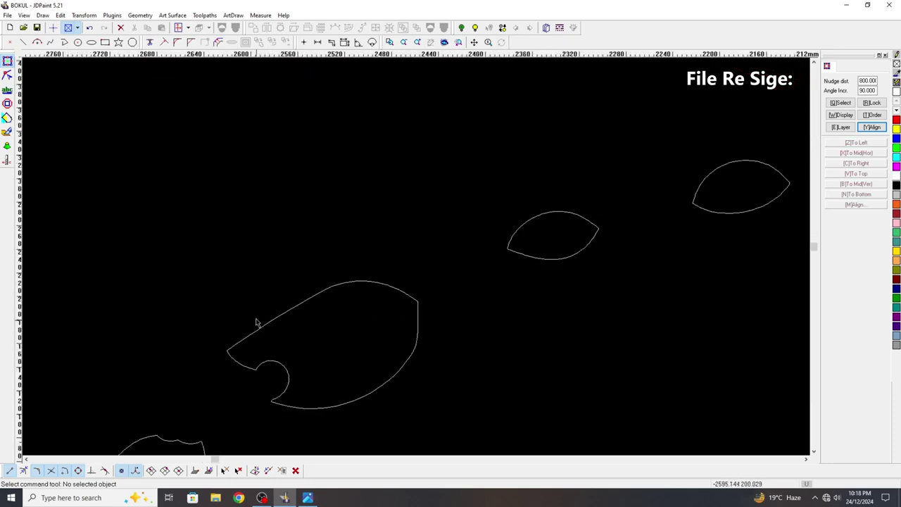
scroll(272, 325, "down", 2)
scroll(283, 346, "up", 2)
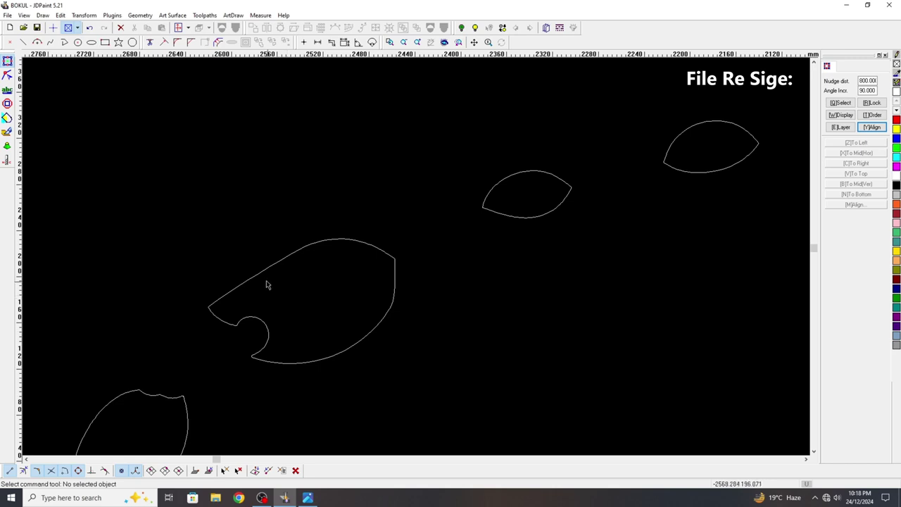
scroll(267, 285, "up", 1)
Step: Offset the large notched opening on the left inward by 0.5 mm in 1 step with sharp corners, keeping the original curve
left_click(279, 240)
scroll(329, 248, "down", 3)
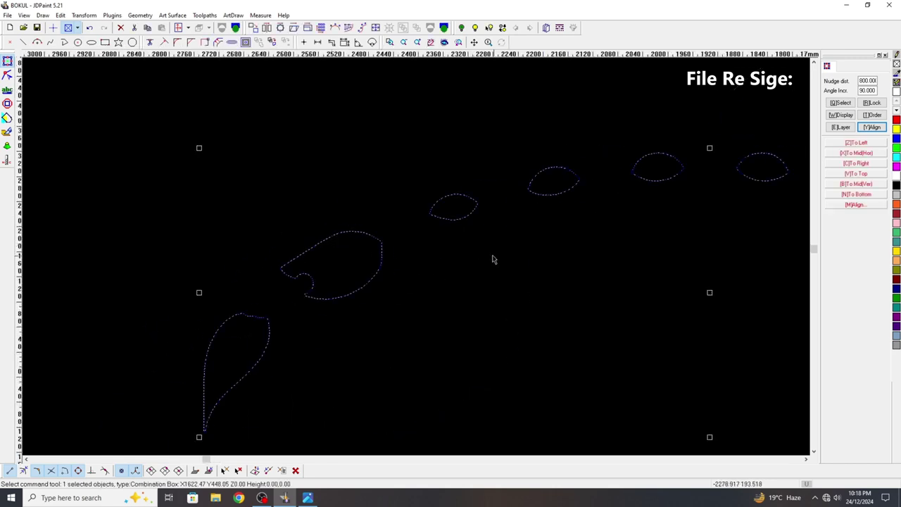
scroll(386, 276, "down", 1)
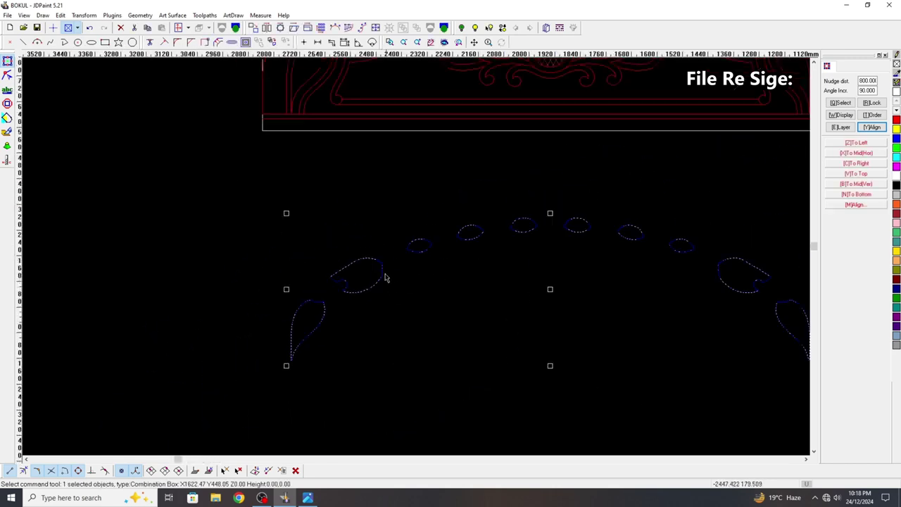
left_click(218, 42)
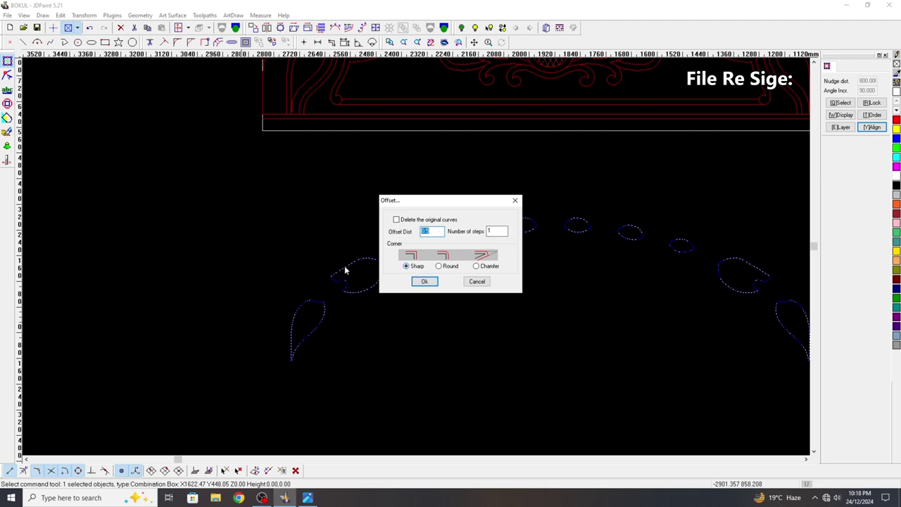
left_click(423, 281)
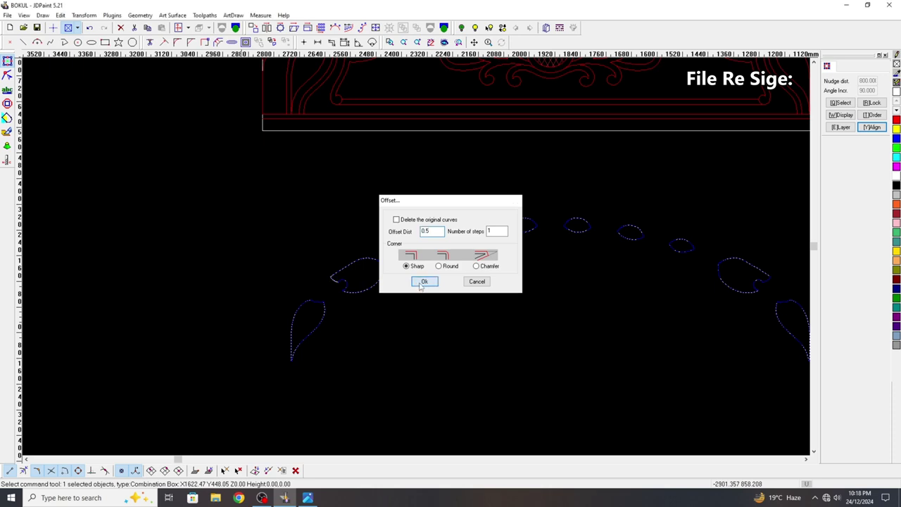
left_click(359, 261)
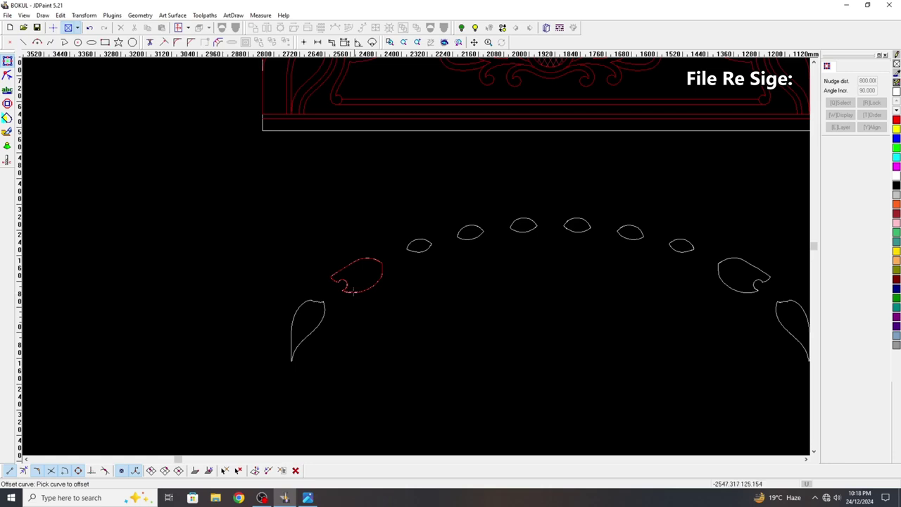
scroll(345, 263, "up", 3)
scroll(345, 264, "up", 3)
scroll(331, 241, "up", 8)
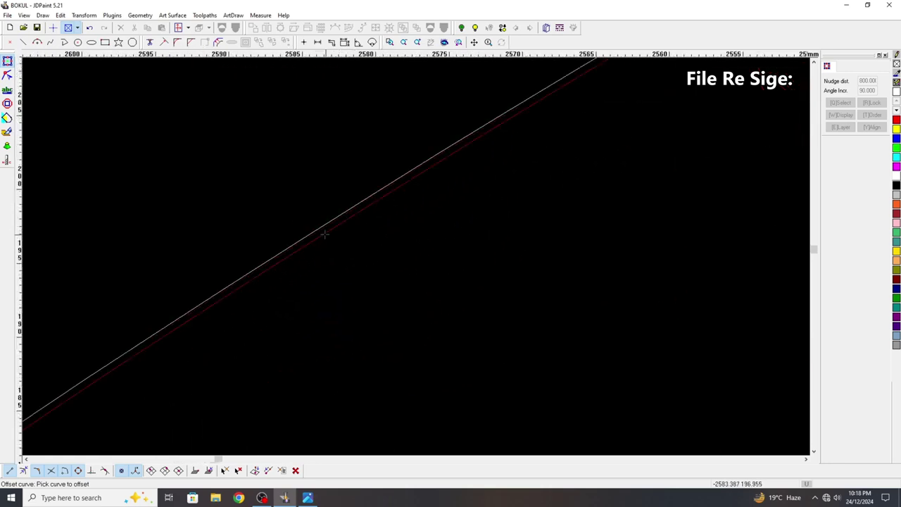
Step: Delete the 0.5 mm offset curve inside the large notched opening on the left
scroll(338, 239, "down", 12)
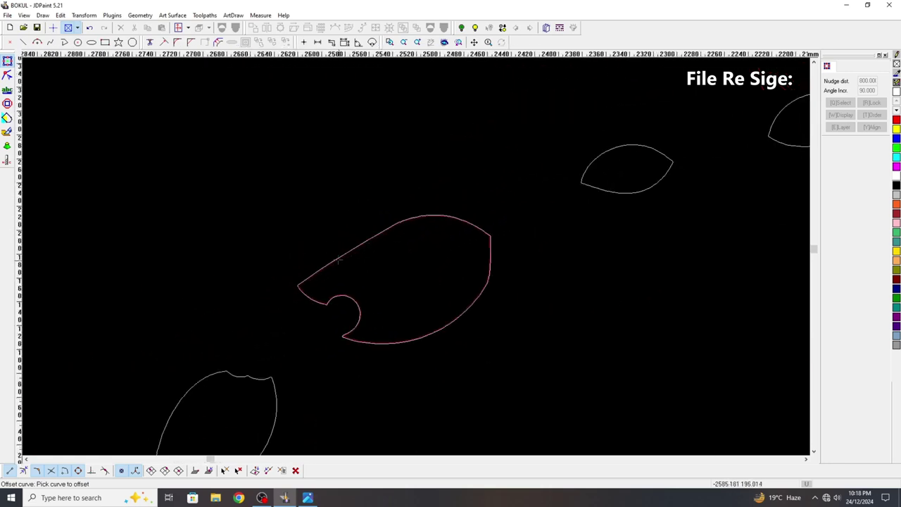
left_click(218, 42)
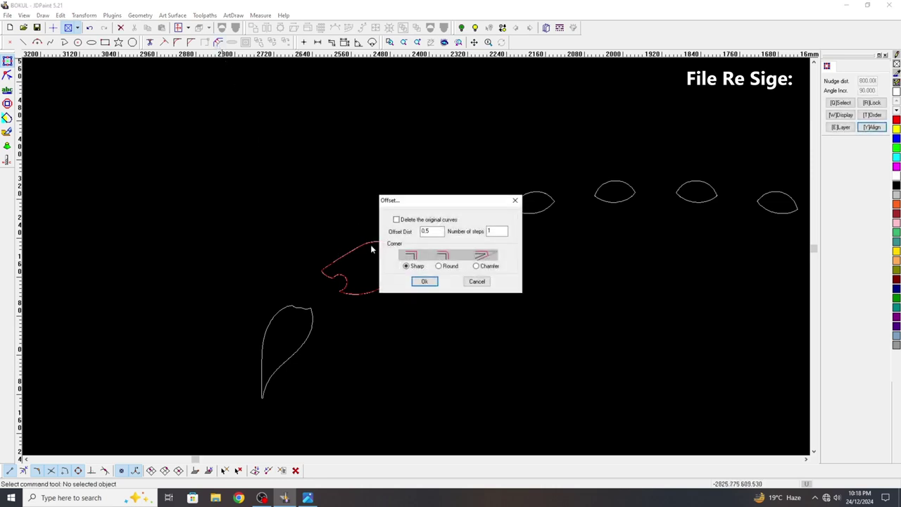
left_click(515, 200)
scroll(333, 264, "up", 5)
scroll(370, 266, "up", 6)
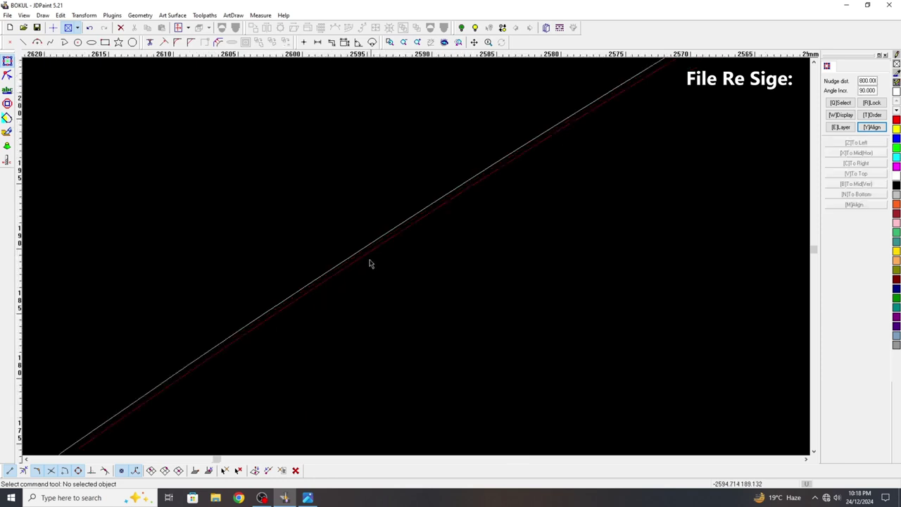
left_click(369, 258)
scroll(370, 257, "down", 8)
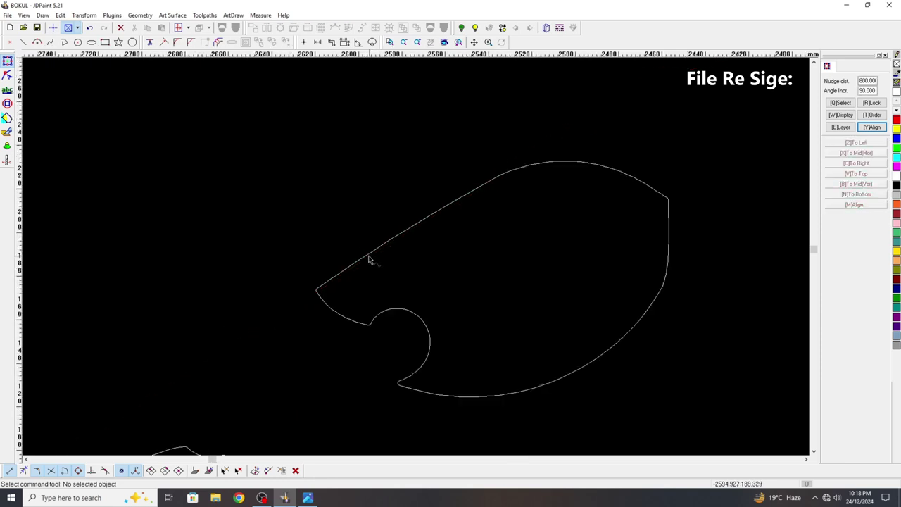
Step: Offset the large notched opening on the left inward by 6 mm in 1 step with sharp corners, keeping the original curve
left_click(219, 43)
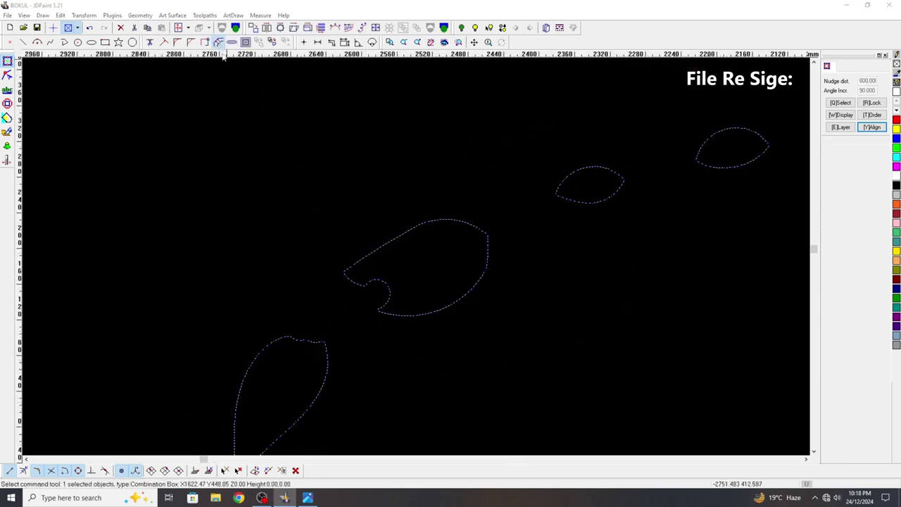
double_click(434, 232)
type("6")
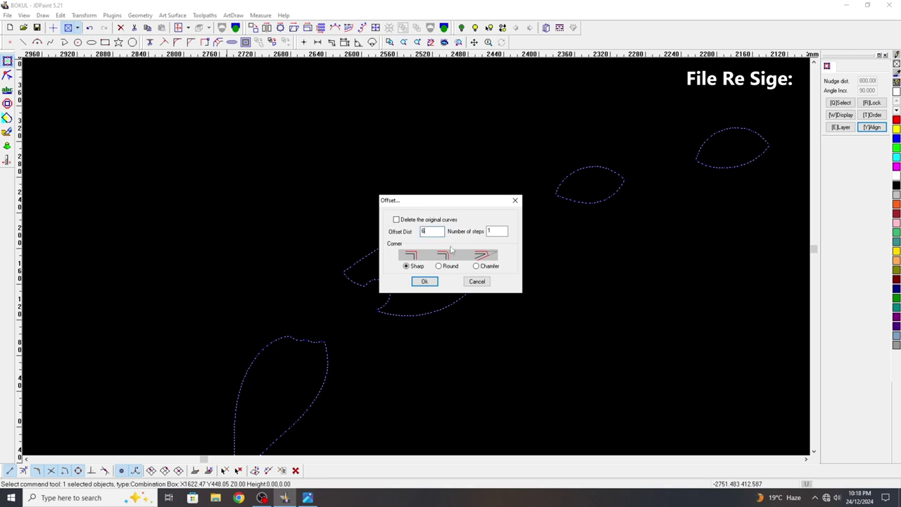
left_click(425, 283)
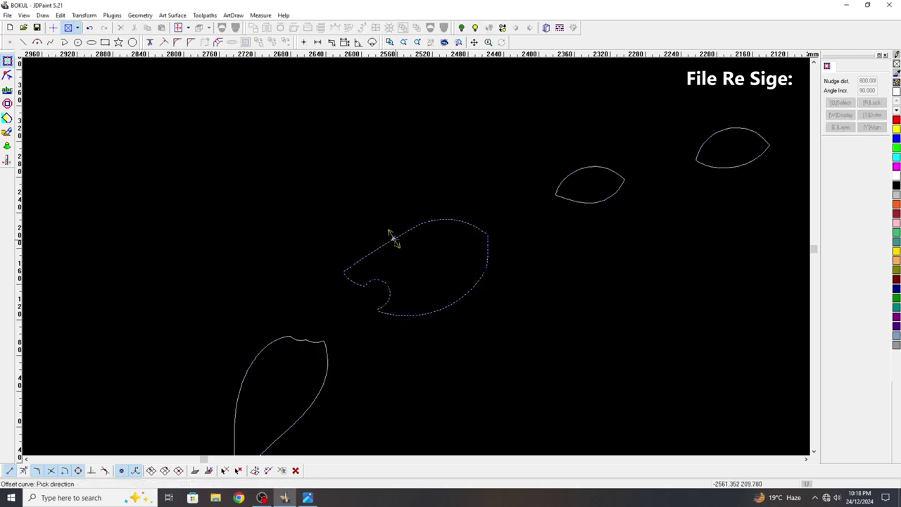
left_click(392, 236)
Step: Offset the teardrop opening at the arch's left end inward by 6 mm
scroll(388, 230, "down", 4)
scroll(307, 337, "up", 3)
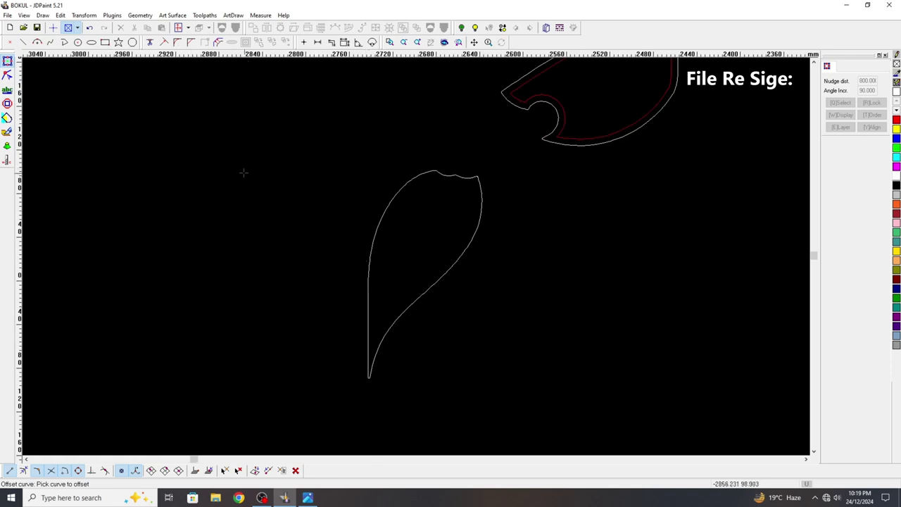
left_click(372, 247)
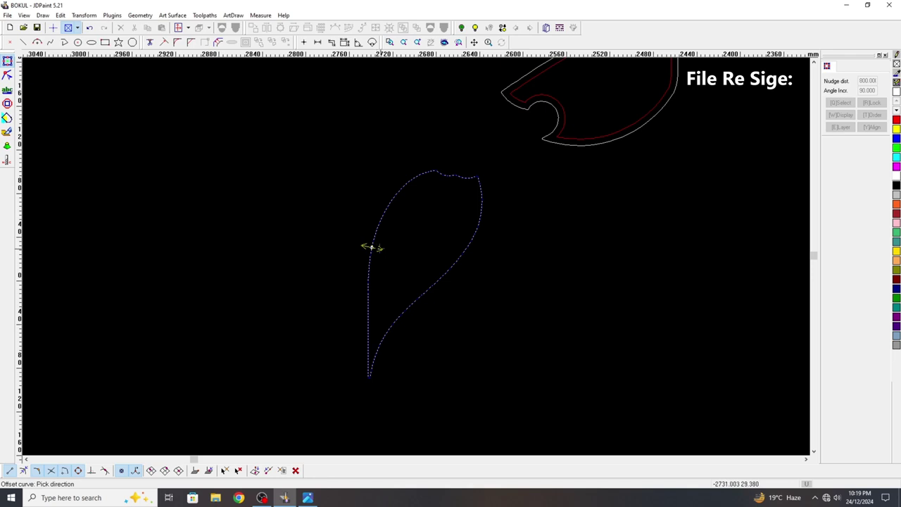
left_click(381, 249)
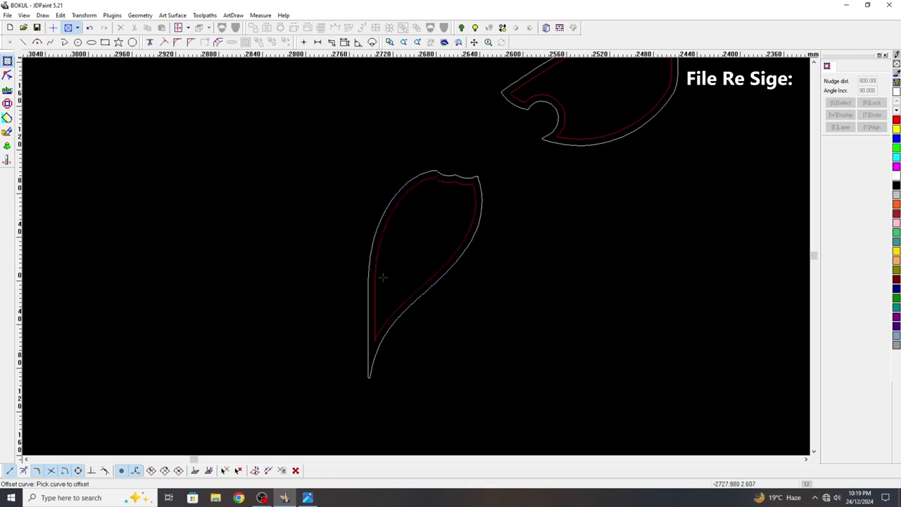
Step: Offset the three leaf-shaped openings on the left half of the arch inward by 6 mm
scroll(283, 280, "down", 2)
scroll(563, 130, "up", 1)
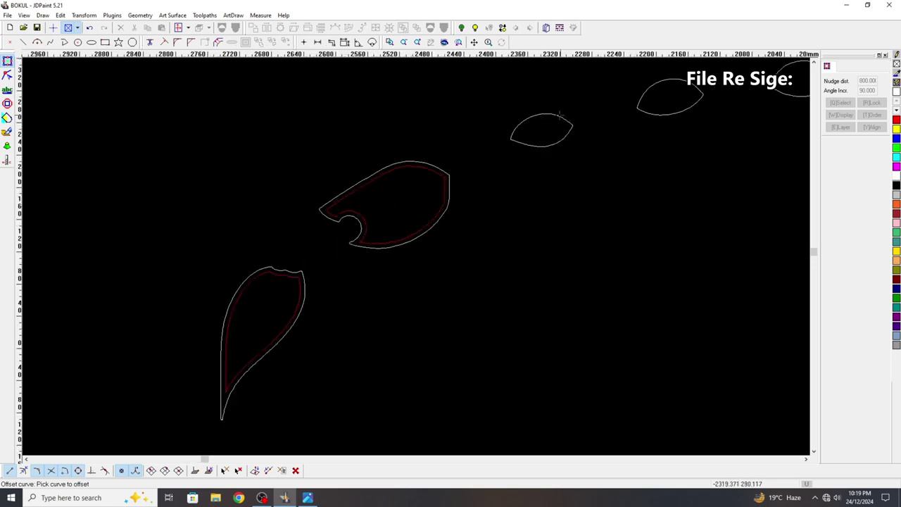
left_click(560, 115)
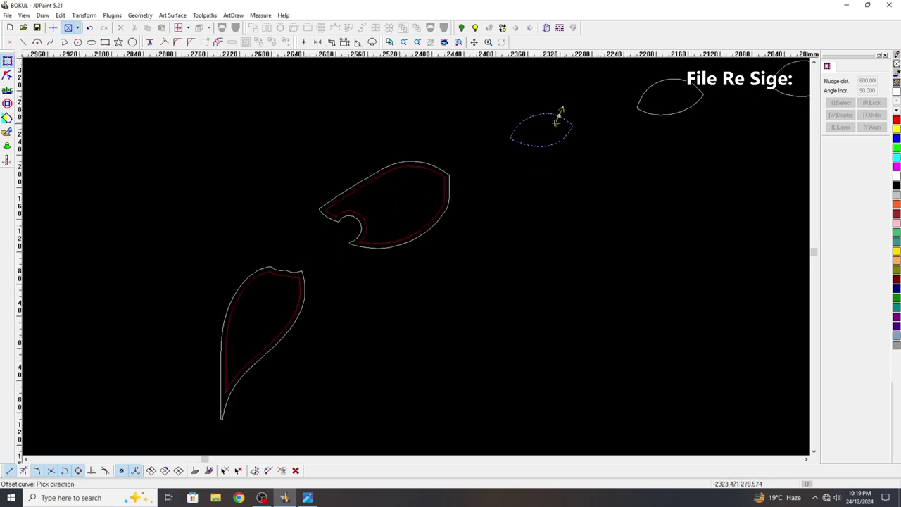
left_click(554, 122)
scroll(480, 174, "down", 3)
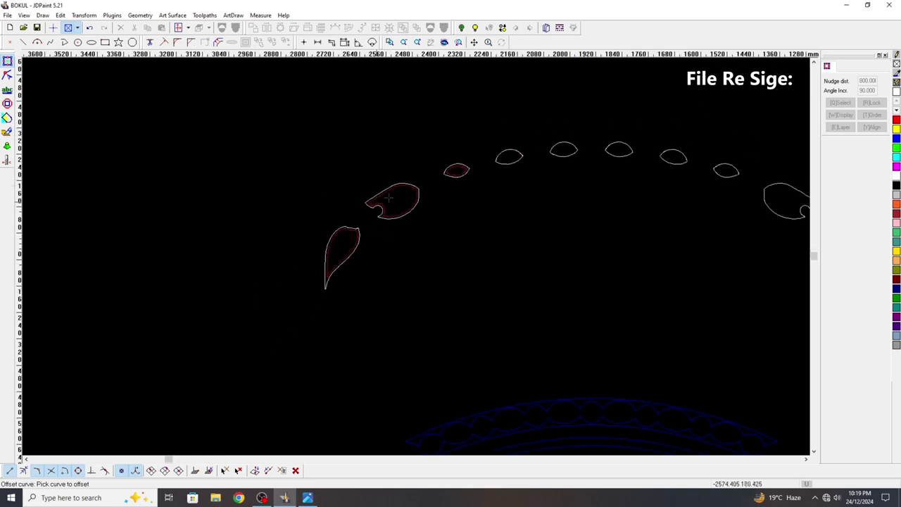
scroll(522, 158, "up", 3)
left_click(502, 148)
left_click(501, 159)
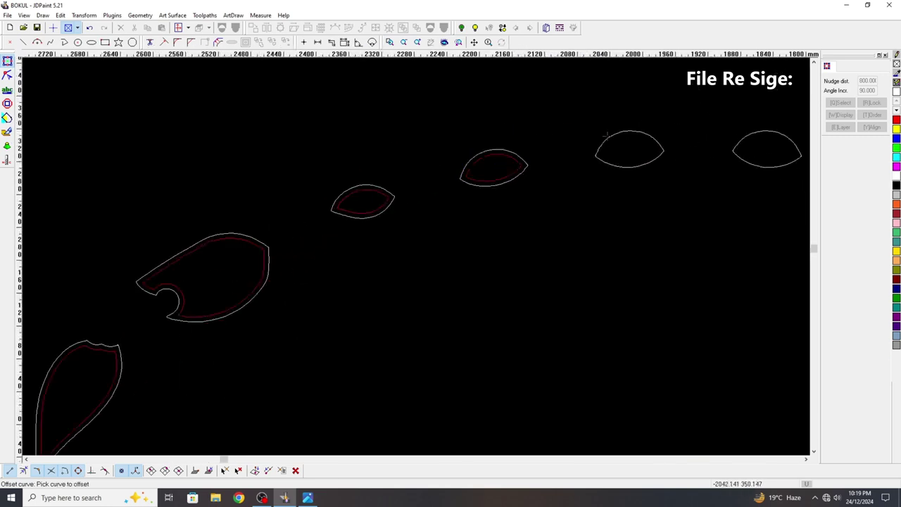
left_click(607, 134)
left_click(610, 139)
Step: Offset the three leaf-shaped openings on the right half of the arch inward by 6 mm
scroll(574, 148, "down", 3)
scroll(592, 151, "up", 2)
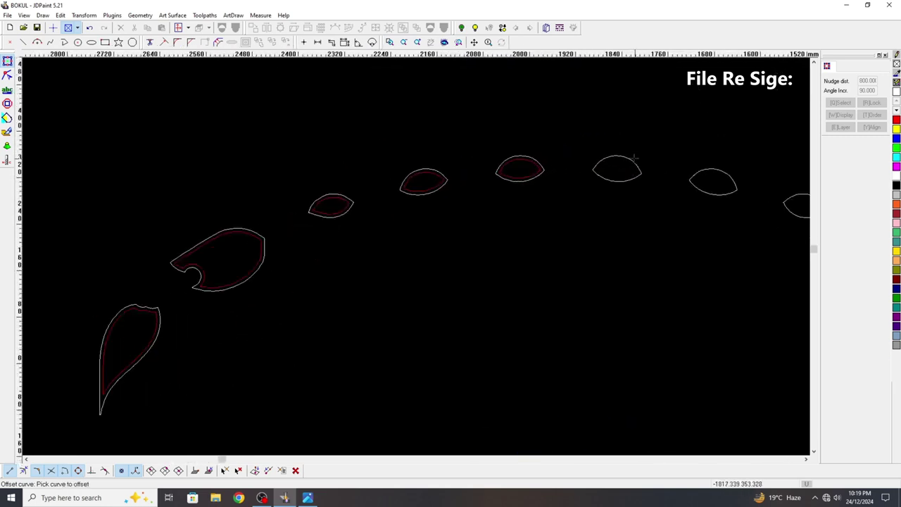
left_click(629, 156)
left_click(627, 164)
scroll(591, 197, "down", 3)
scroll(595, 195, "up", 3)
left_click(665, 190)
left_click(665, 192)
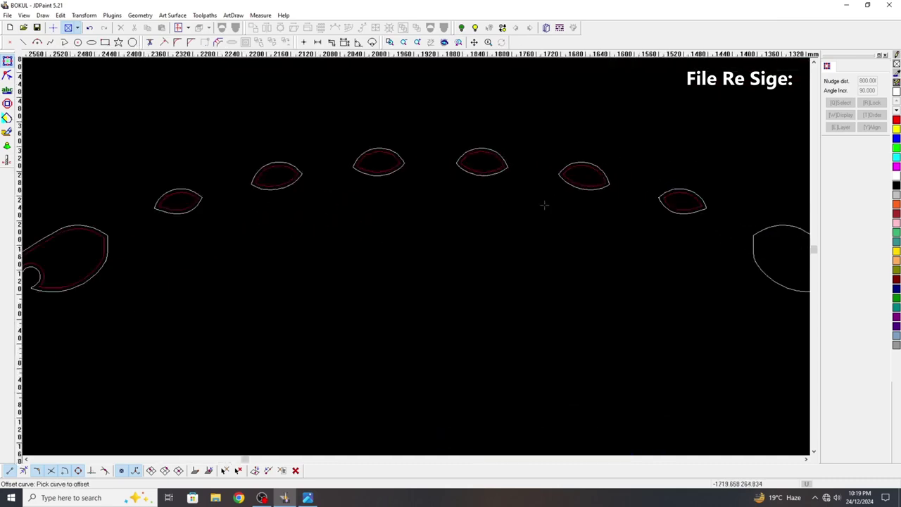
Step: Offset the notched and teardrop openings at the arch's right end inward by 6 mm and finish offsetting
scroll(665, 204, "down", 3)
scroll(667, 219, "up", 3)
left_click(665, 219)
left_click(666, 220)
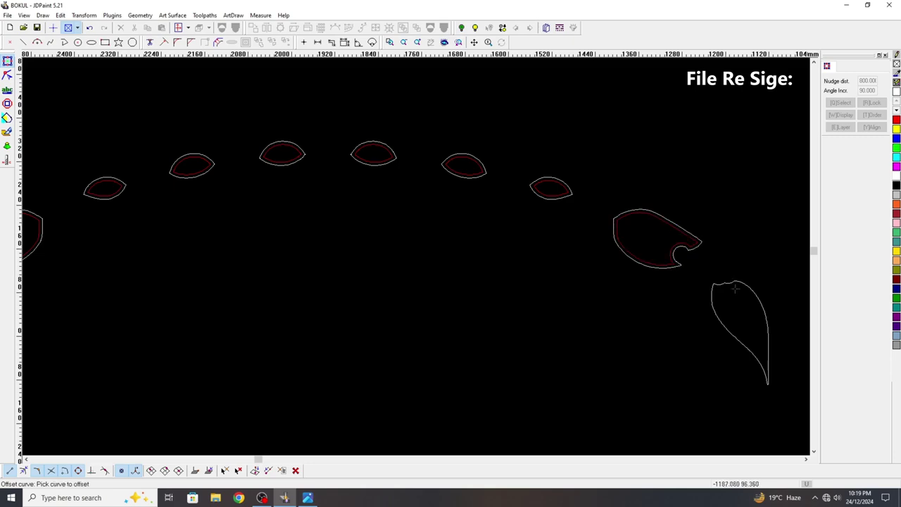
left_click(747, 283)
left_click(737, 297)
scroll(718, 267, "down", 3)
right_click(701, 218)
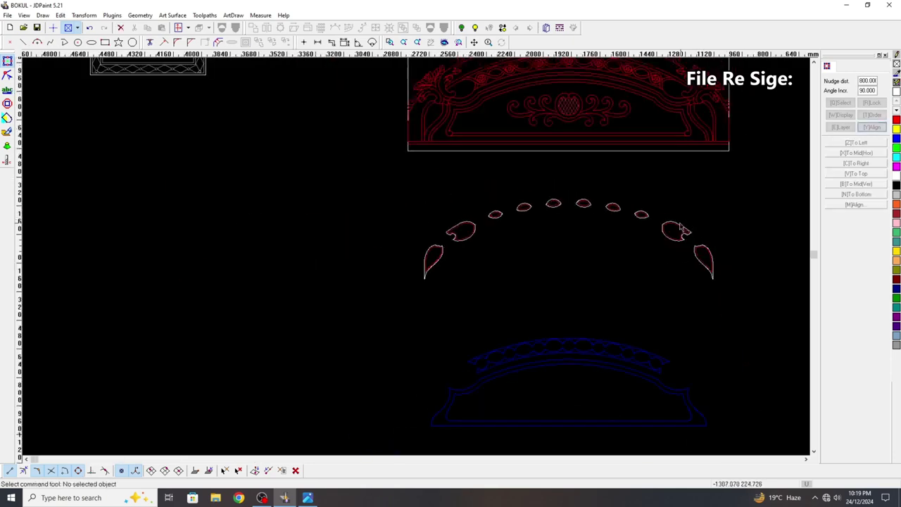
Step: Move the combined original opening outlines up above the headboard and delete them, keeping only the dark red offset curves
scroll(573, 205, "up", 2)
scroll(564, 208, "down", 3)
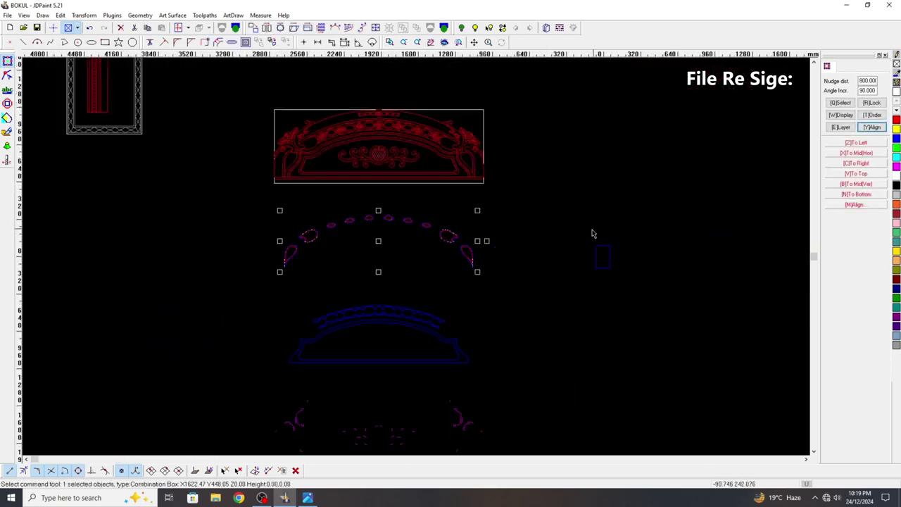
scroll(523, 262, "down", 1)
key("ctrl+v")
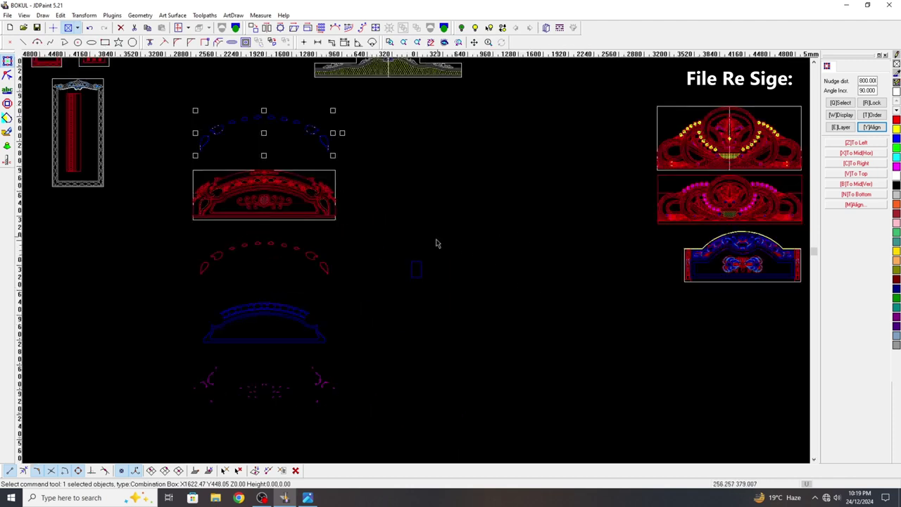
key("Delete")
Step: Combine the offset opening curves into one object, colour it white and move it 800 mm up into the headboard
left_click_drag(165, 230, 368, 306)
left_click(227, 28)
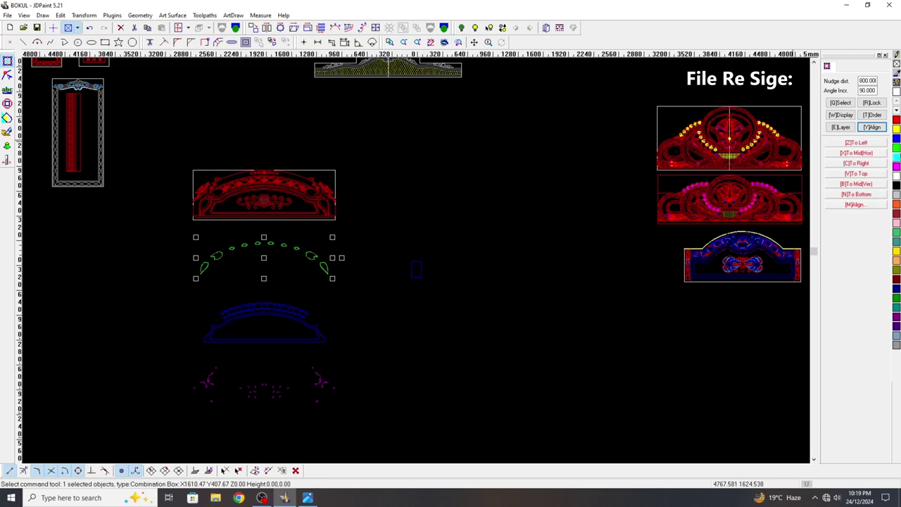
left_click(896, 139)
left_click(501, 175)
Step: Check the fit of the white openings among the carving lines and move them 800 mm up, above the headboard
scroll(244, 197, "up", 8)
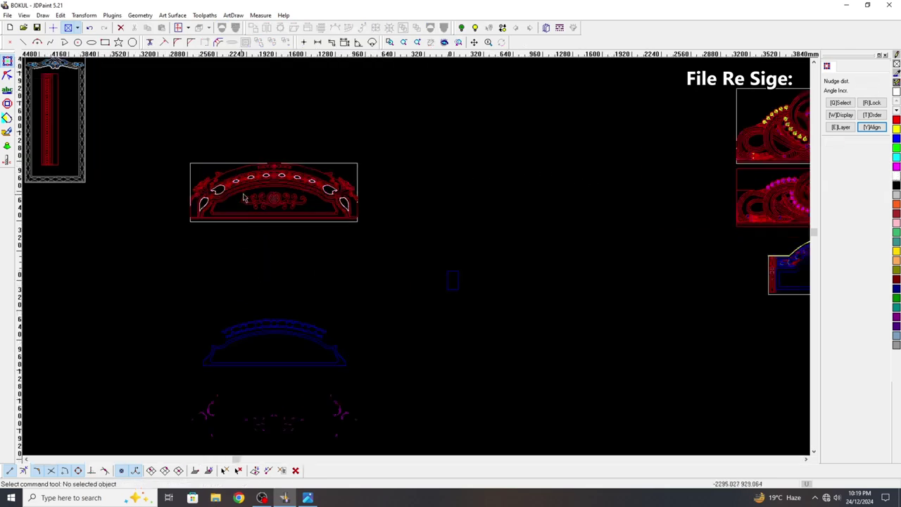
scroll(426, 129, "up", 6)
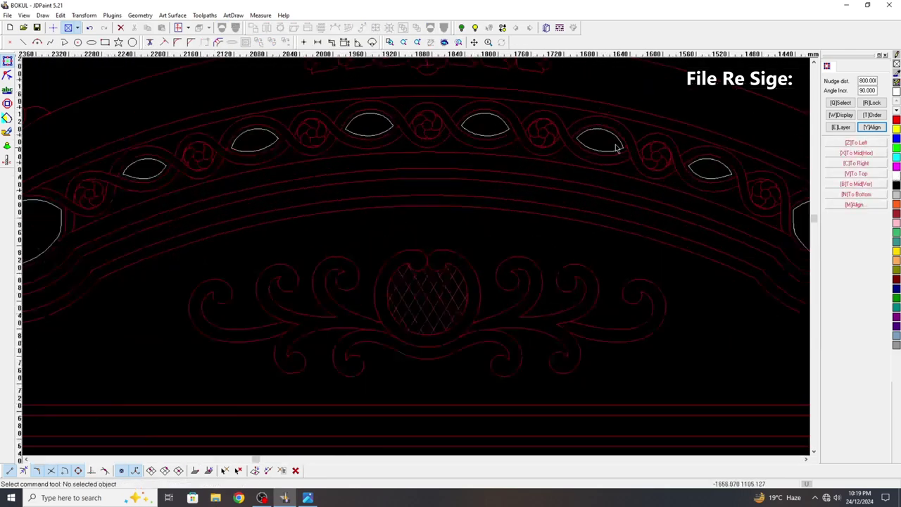
scroll(695, 171, "down", 4)
scroll(695, 167, "up", 3)
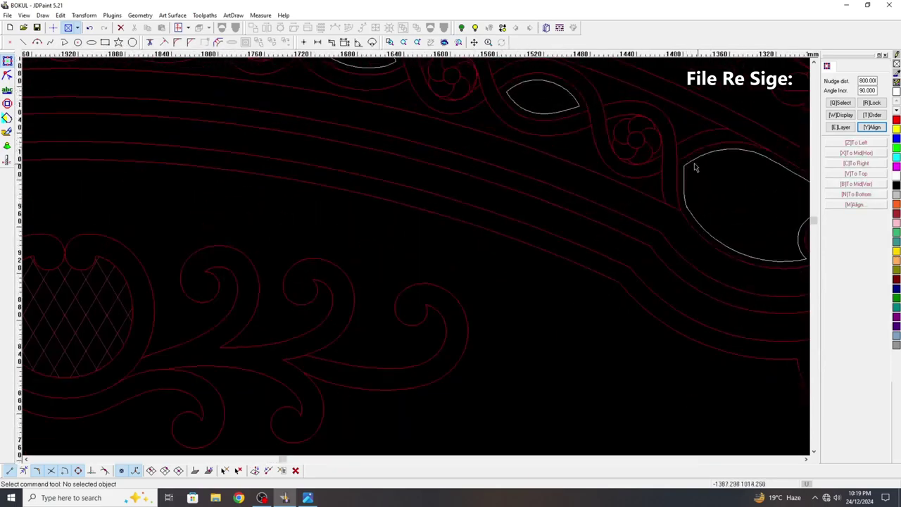
scroll(695, 167, "down", 6)
scroll(752, 169, "down", 1)
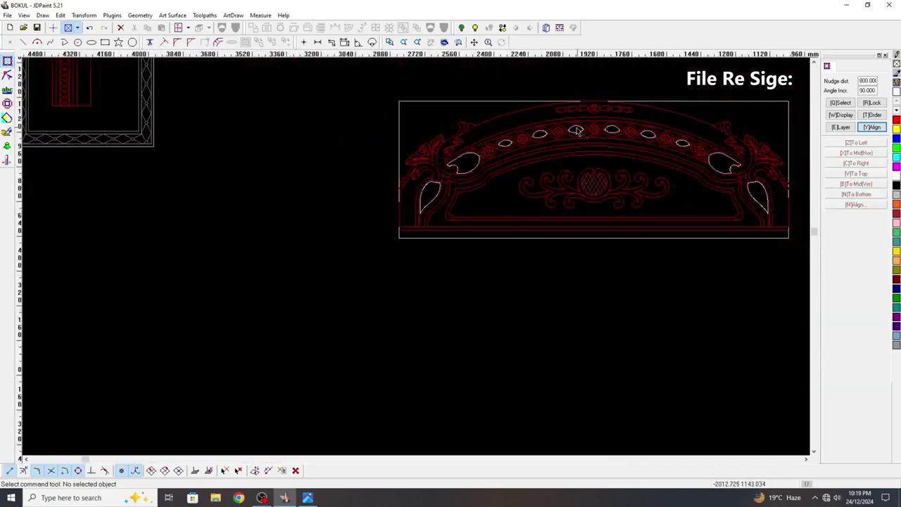
scroll(576, 129, "up", 3)
left_click(573, 132)
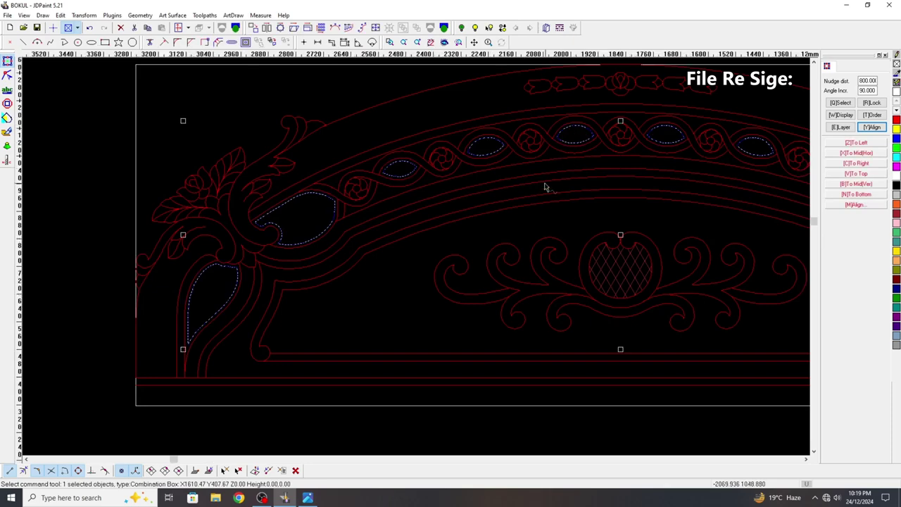
scroll(556, 211, "down", 4)
scroll(563, 223, "down", 2)
key("Up")
left_click(553, 257)
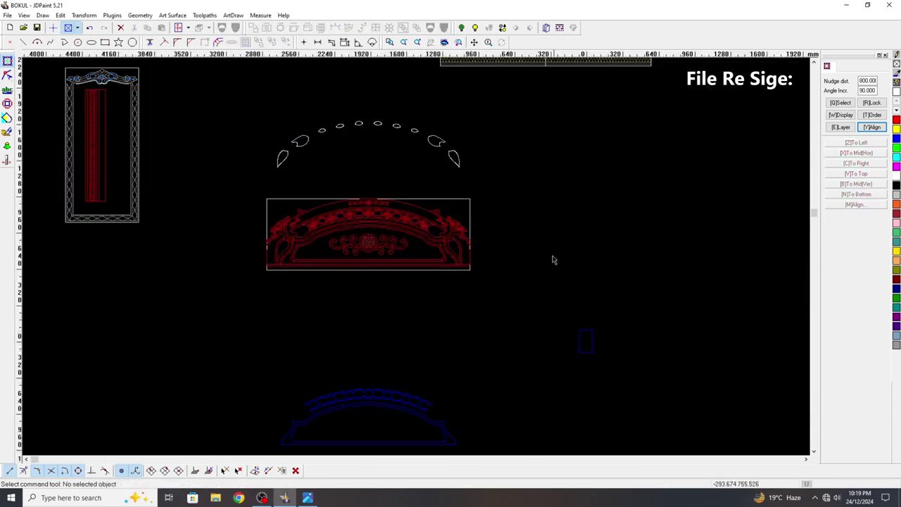
Step: Move the combined dark blue arch and frame lines 1600 mm up into the headboard
scroll(633, 157, "down", 1)
scroll(123, 138, "up", 2)
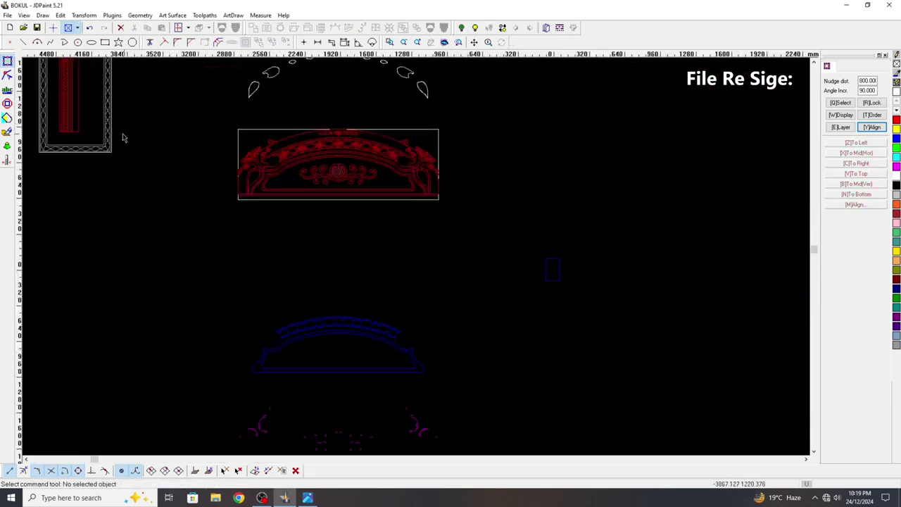
left_click(303, 318)
key("Up")
key("Up")
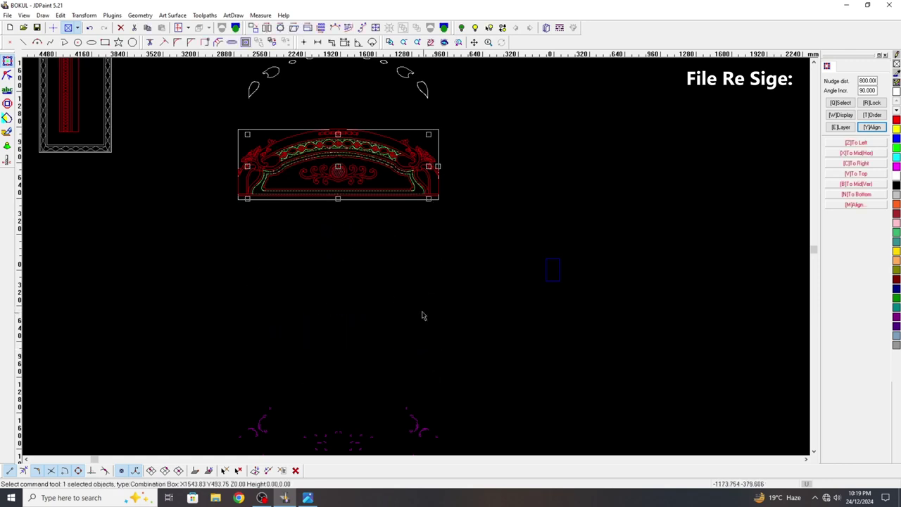
Step: Move the purple detail lines up into the headboard in 800 mm nudges, and the white openings 800 mm down into it
left_click(430, 353)
scroll(434, 413, "down", 1)
left_click(388, 421)
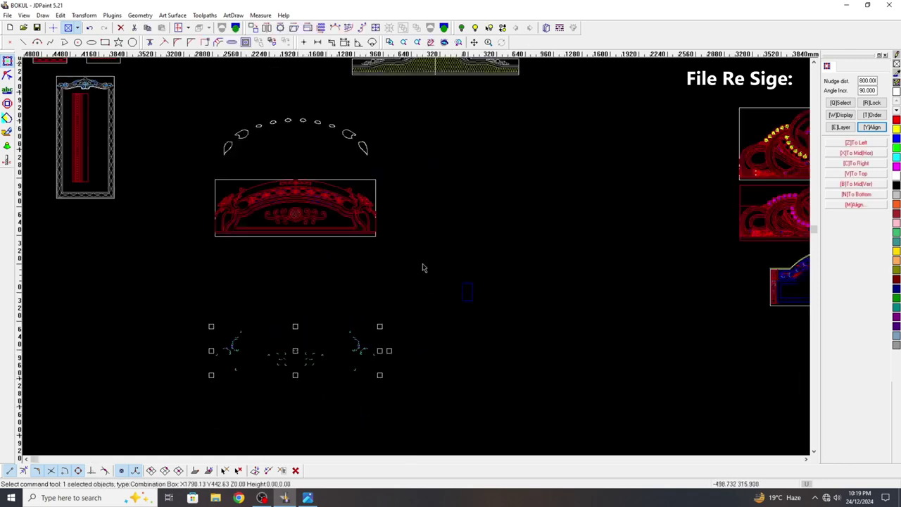
key("Up")
key("Up")
left_click_drag(341, 144, 291, 127)
key("Down")
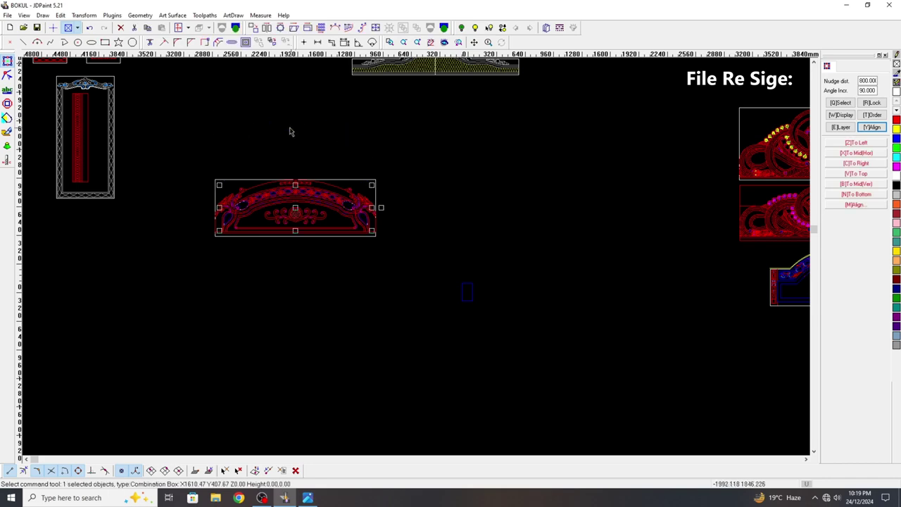
Step: Copy the headboard's combined dark red carving lines 1600 mm down and break the copy into separate curves
scroll(255, 186, "up", 2)
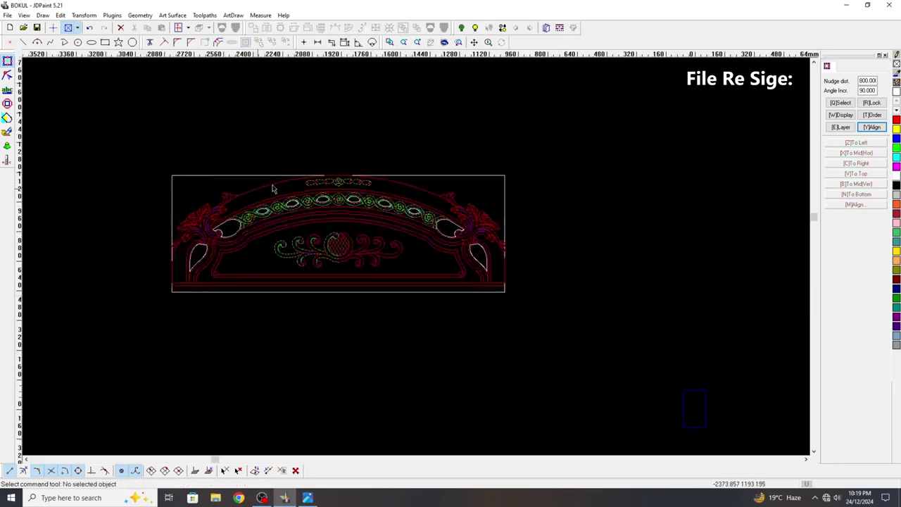
scroll(286, 171, "down", 2)
scroll(426, 164, "down", 1)
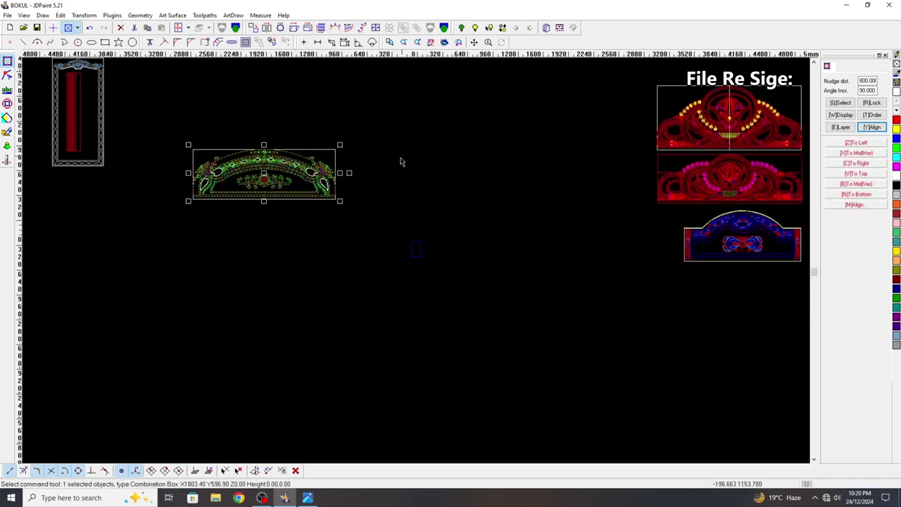
key("ctrl+Down")
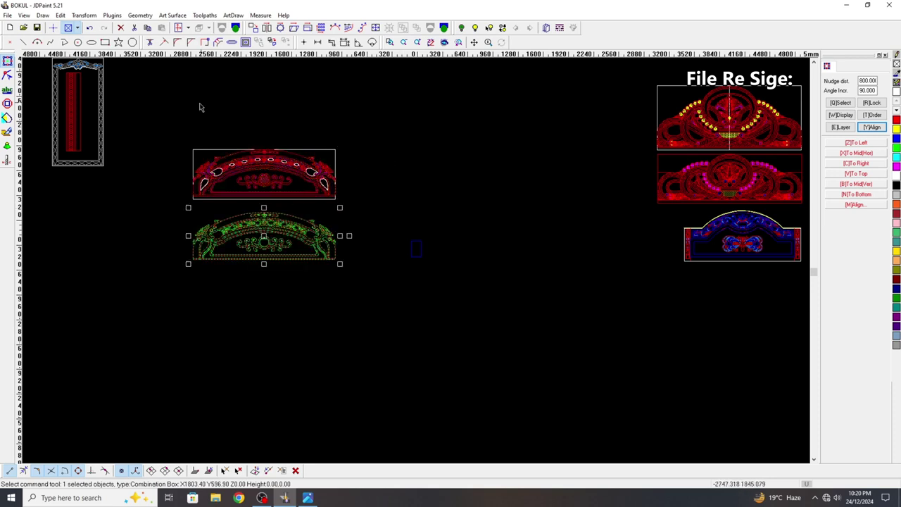
key("Down")
left_click(235, 27)
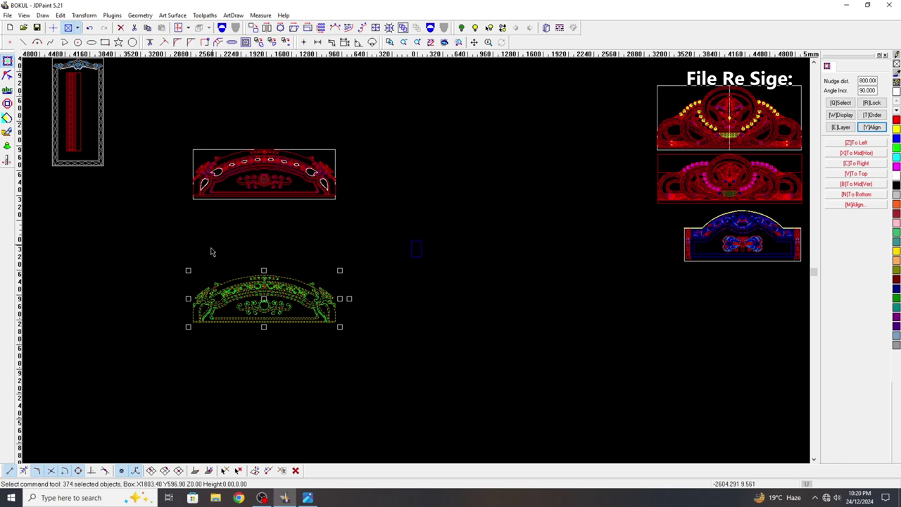
key("Page_Up")
scroll(250, 306, "up", 3)
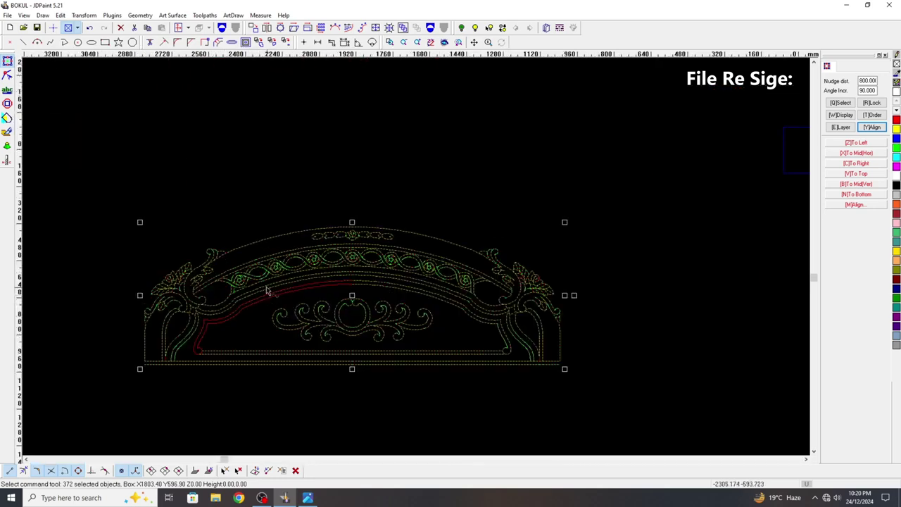
left_click(267, 280, "shift")
scroll(254, 270, "up", 2)
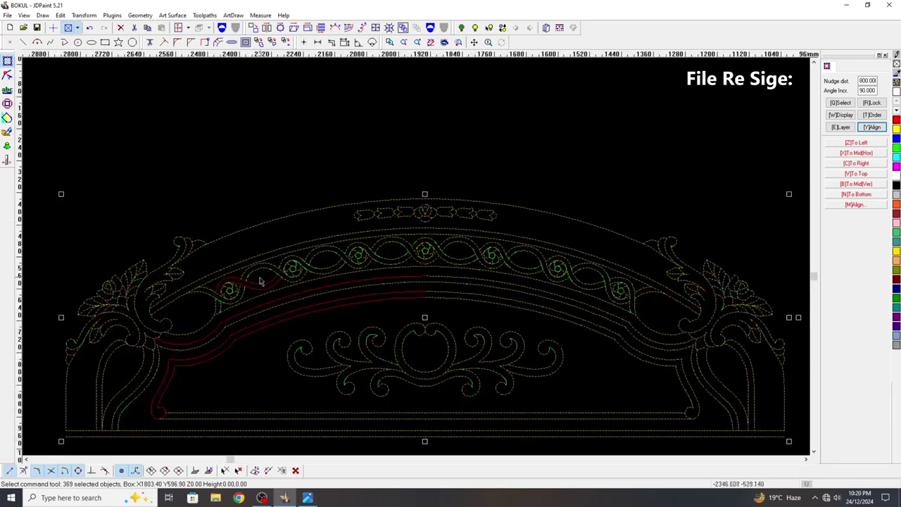
left_click(266, 286, "shift")
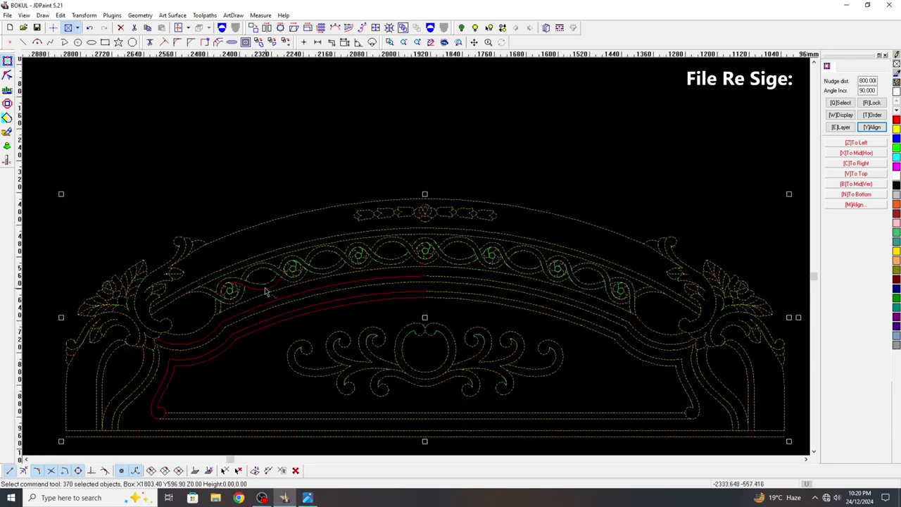
left_click(296, 314, "shift")
key("Escape")
scroll(331, 284, "down", 2)
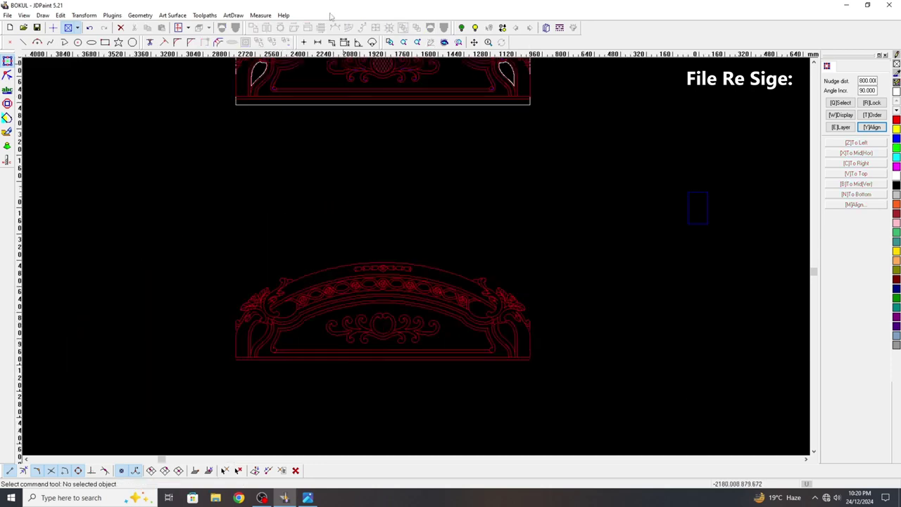
Step: Delete the inner arch and frame lines, the central ornament and the left-hand rosette from the separated headboard copy
left_click_drag(426, 376, 323, 284)
key("Delete")
scroll(281, 295, "up", 2)
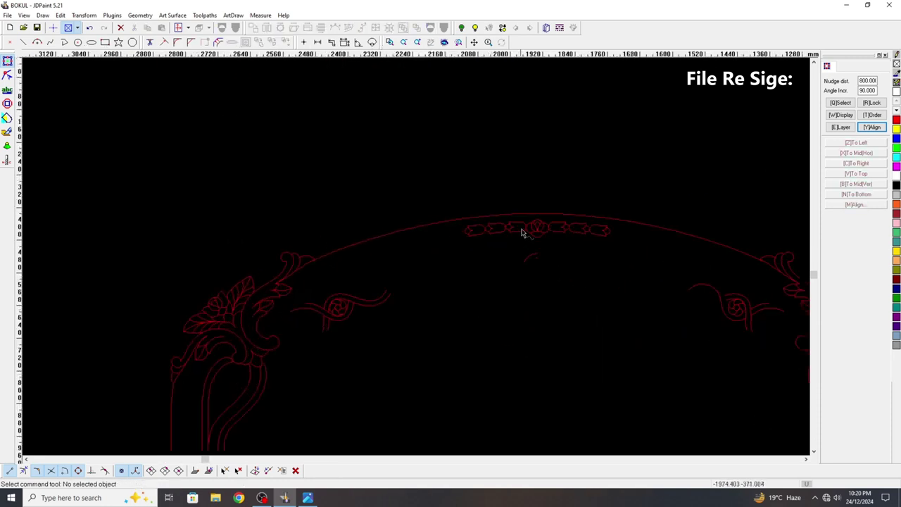
left_click_drag(377, 349, 298, 294)
key("Delete")
Step: Delete the inner curves of the left leg, keeping the large scroll curves of the corner carving
scroll(261, 368, "down", 2)
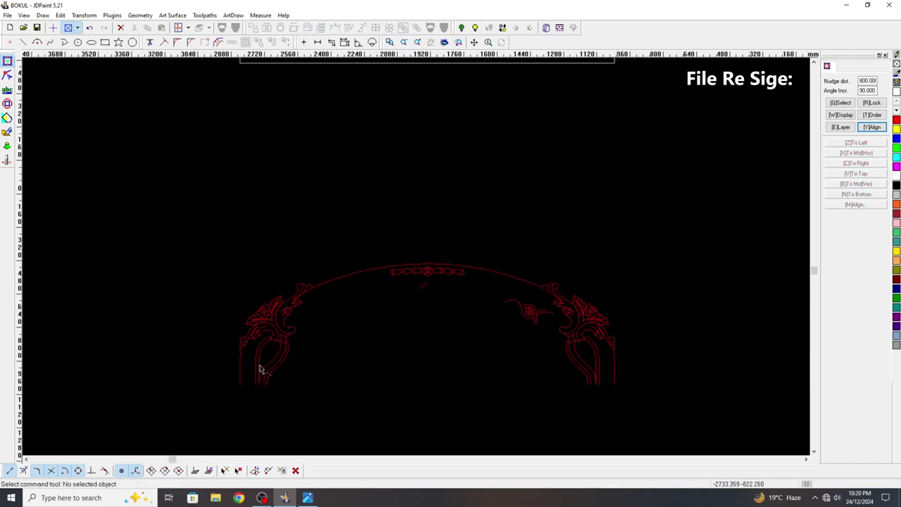
scroll(346, 420, "up", 1)
left_click_drag(345, 421, 273, 336)
key("Delete")
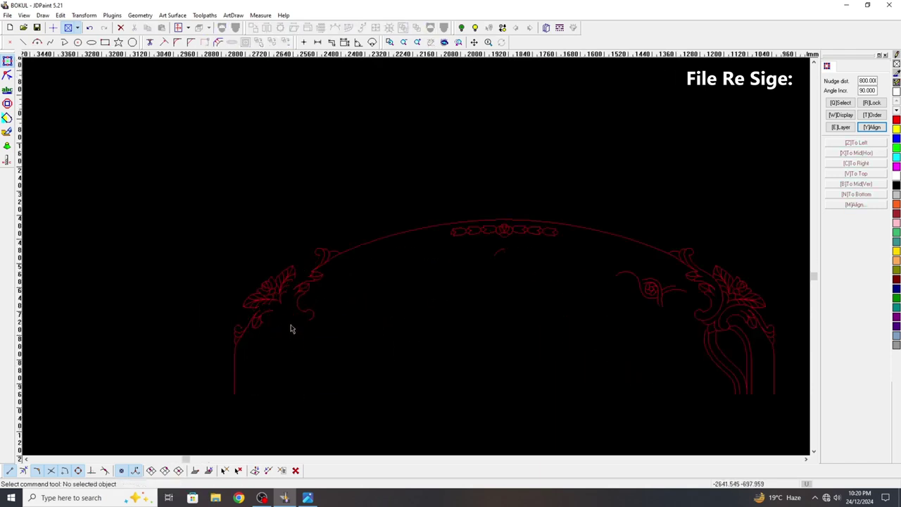
left_click(89, 28)
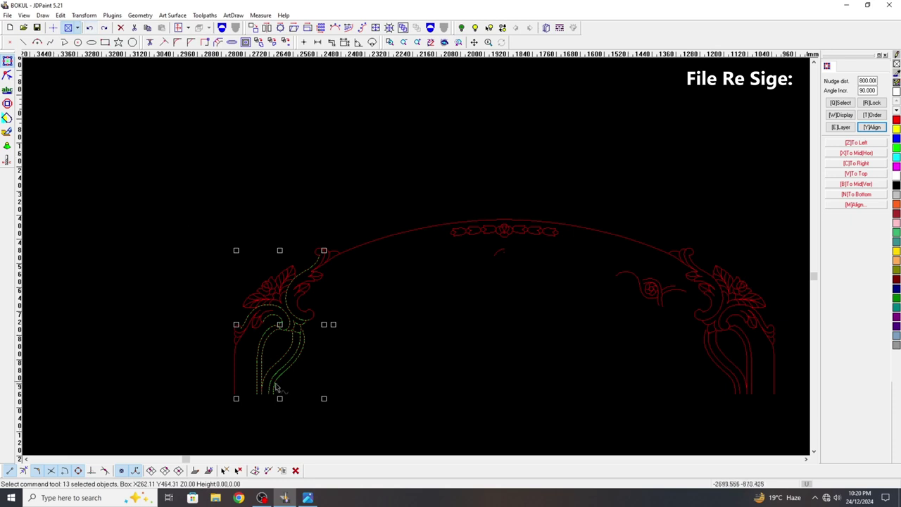
scroll(277, 304, "up", 2)
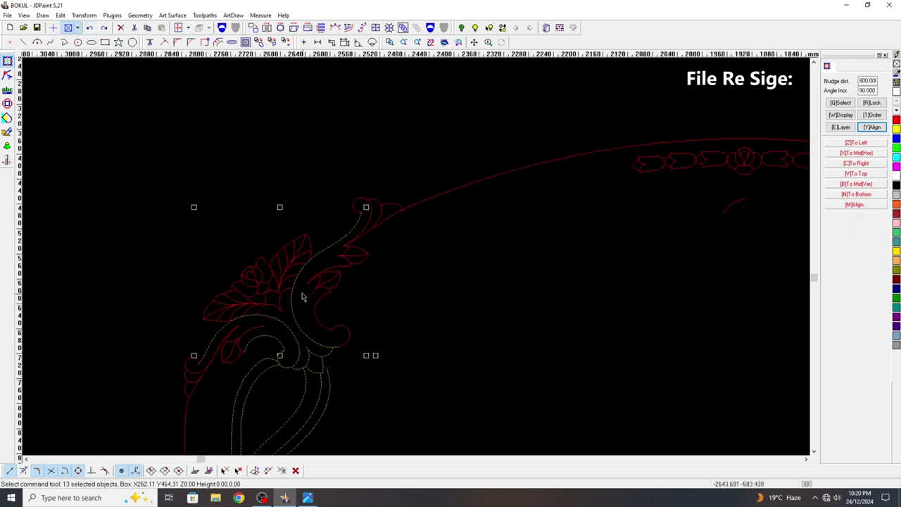
left_click(303, 296, "shift")
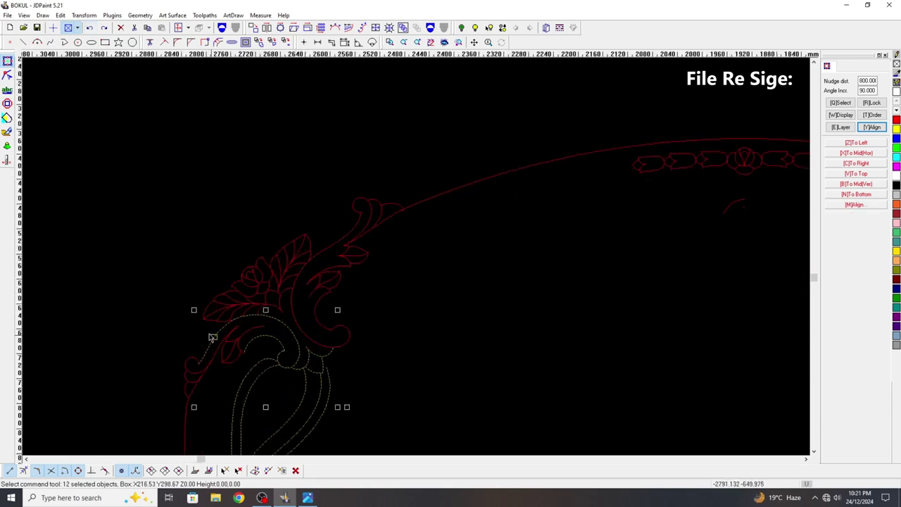
key("Delete")
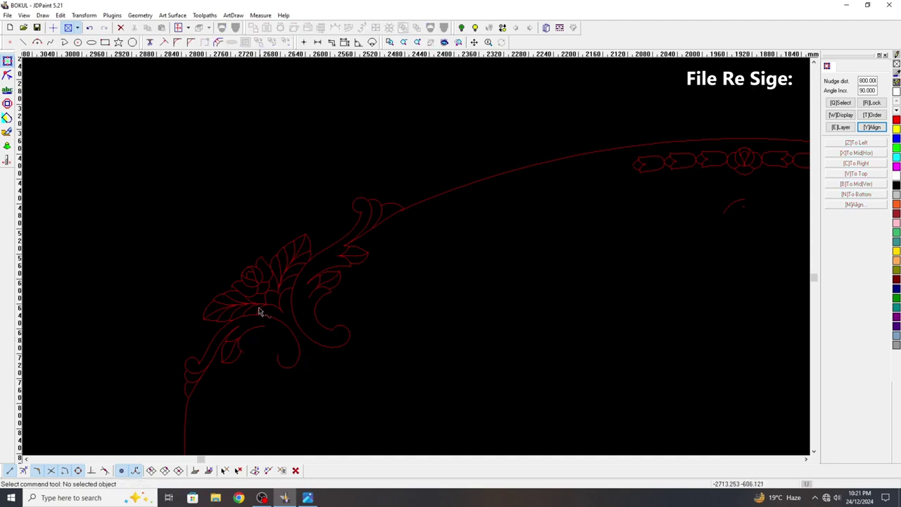
Step: Select the left corner carving, excluding the large lower scroll, the small end curls and the vertical side line
scroll(378, 296, "up", 2)
scroll(477, 366, "down", 3)
left_click_drag(475, 363, 221, 210)
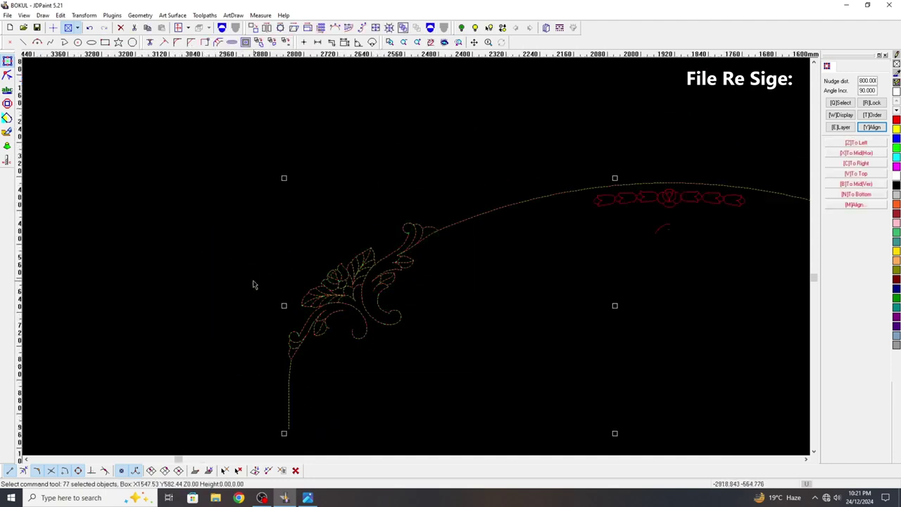
scroll(281, 300, "up", 2)
left_click(321, 344, "shift")
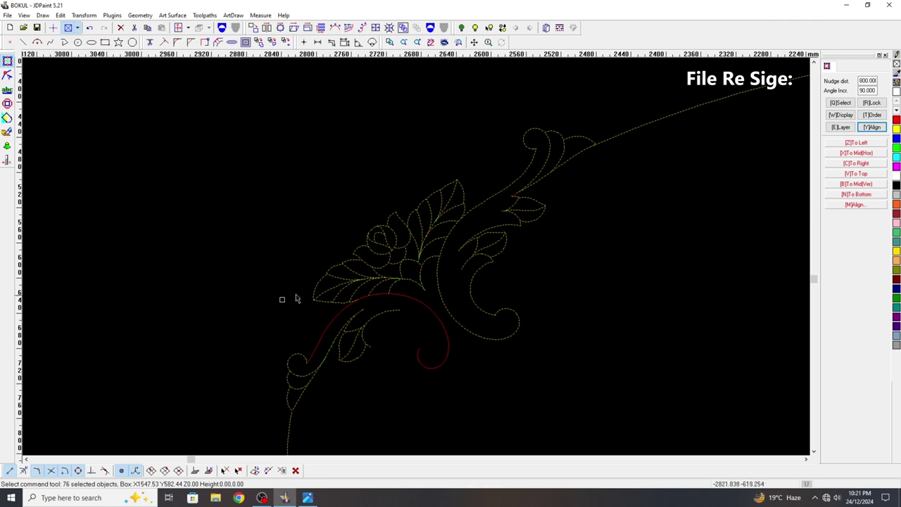
scroll(292, 297, "down", 2)
left_click_drag(264, 310, 317, 434)
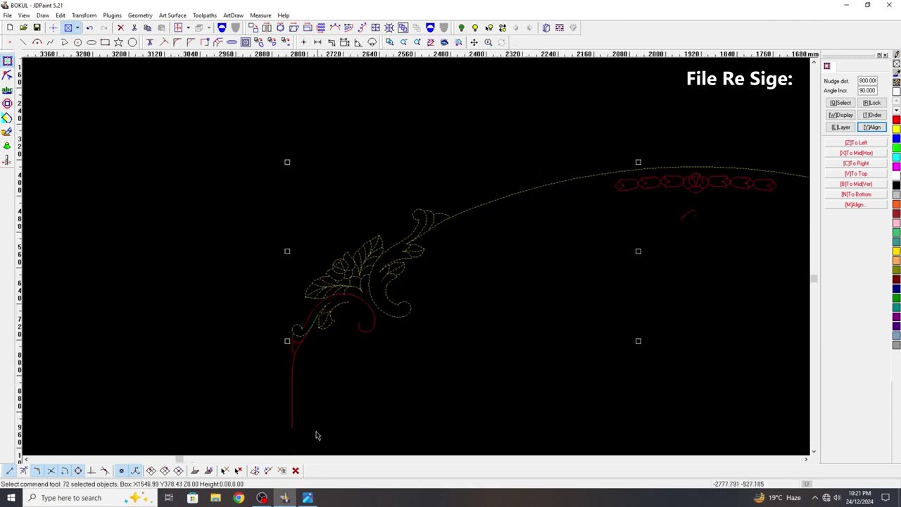
Step: Exclude the outer leaf and rose contours, the upper scroll and the top arch from the left corner selection
scroll(293, 312, "up", 3)
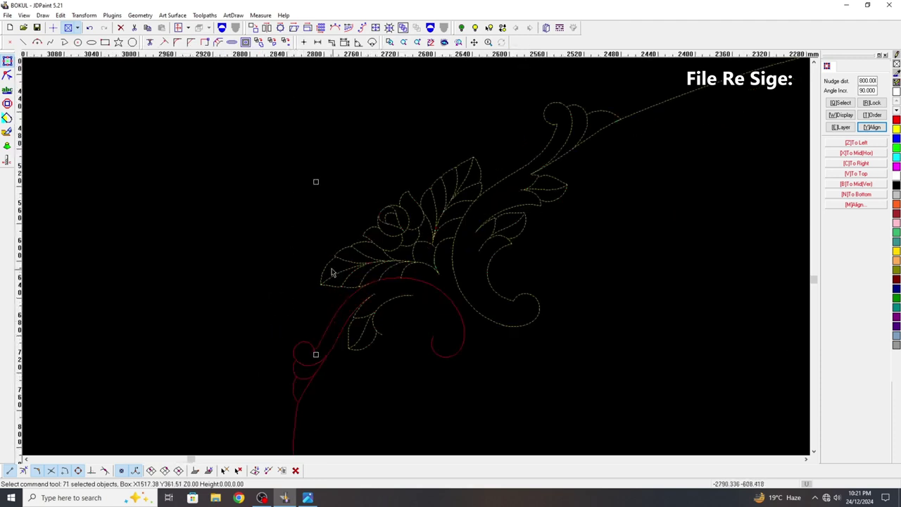
left_click_drag(334, 269, 314, 294)
left_click_drag(348, 238, 394, 215)
left_click_drag(489, 167, 432, 148)
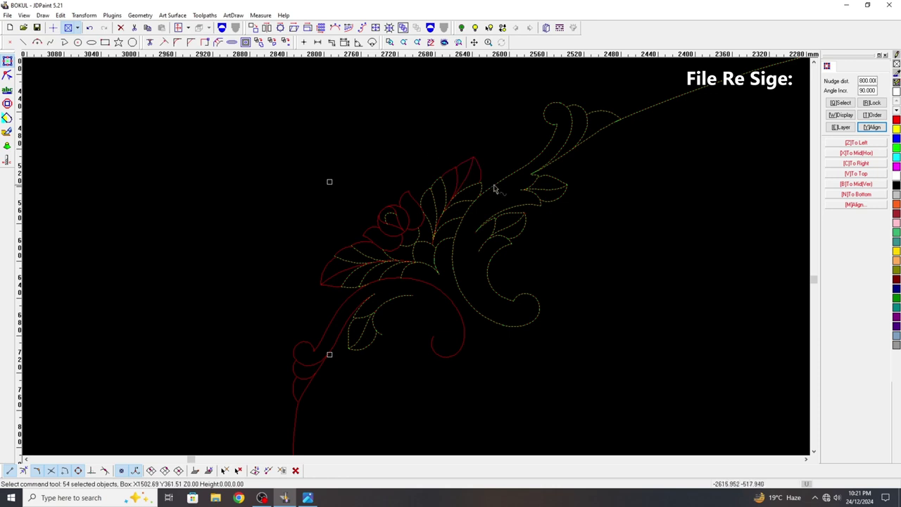
left_click_drag(504, 187, 463, 174)
left_click_drag(655, 125, 493, 76)
scroll(363, 271, "down", 2)
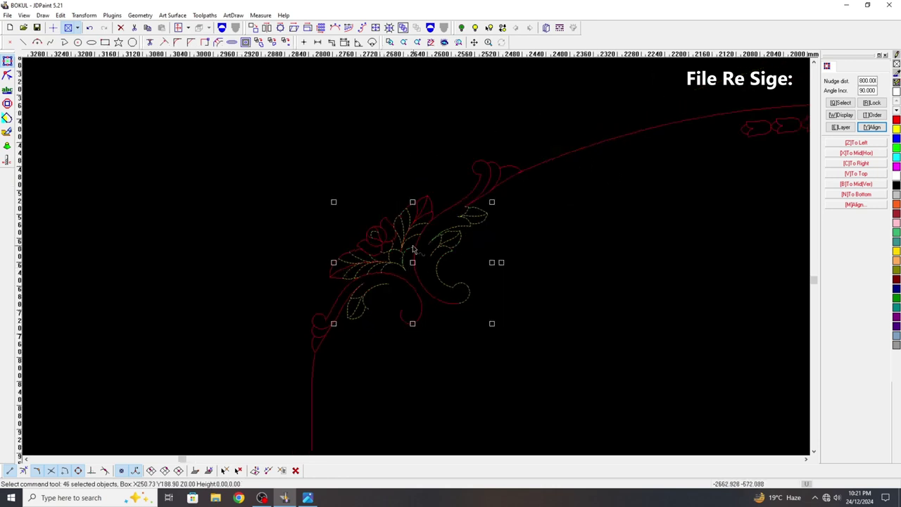
key("Delete")
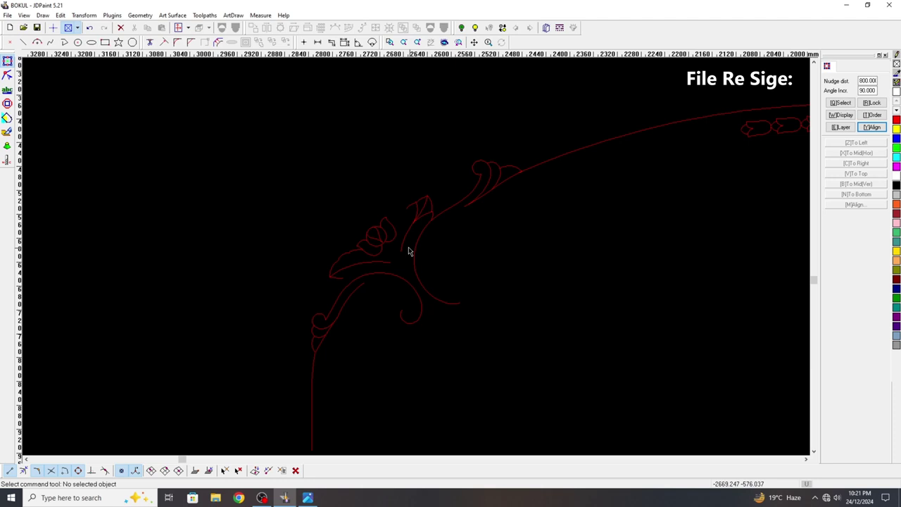
left_click(90, 28)
scroll(412, 218, "up", 2)
left_click_drag(412, 219, 356, 203)
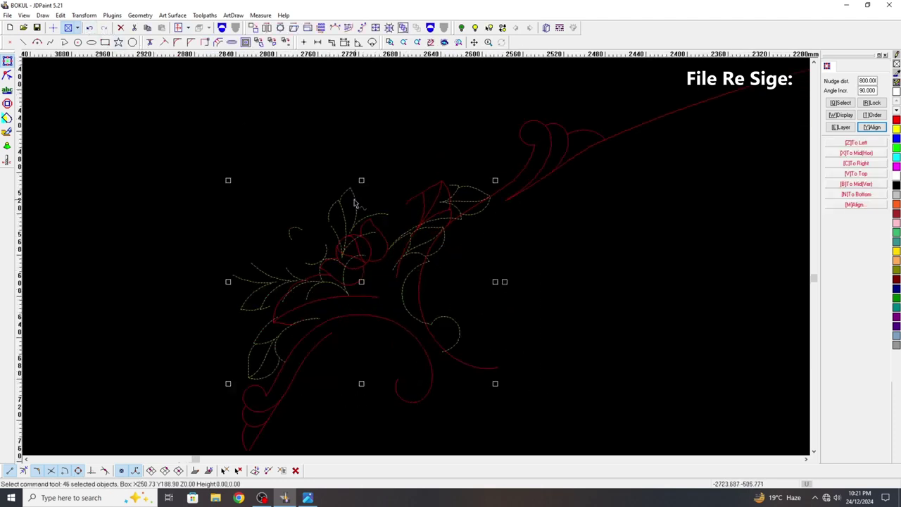
left_click(90, 28)
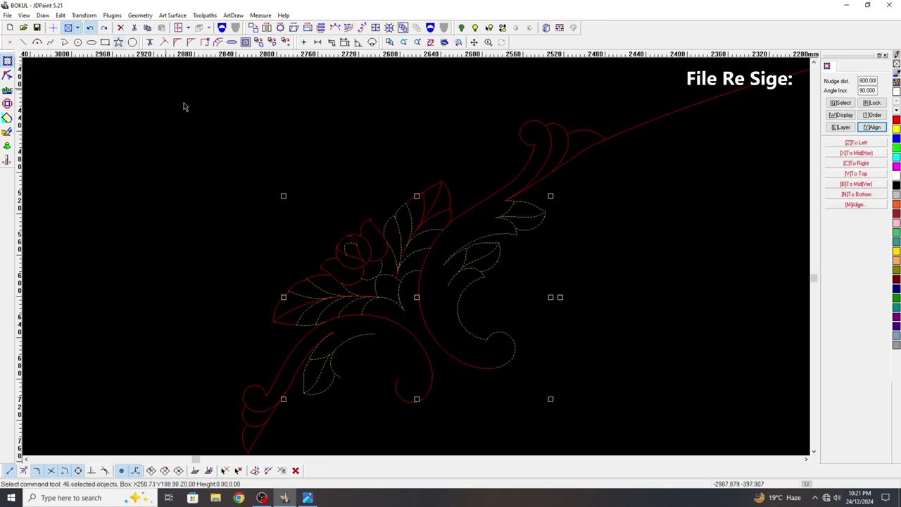
Step: Exclude the remaining outer leaf lines from the selection and delete the inner detail lines of the left corner carving
scroll(402, 203, "up", 2)
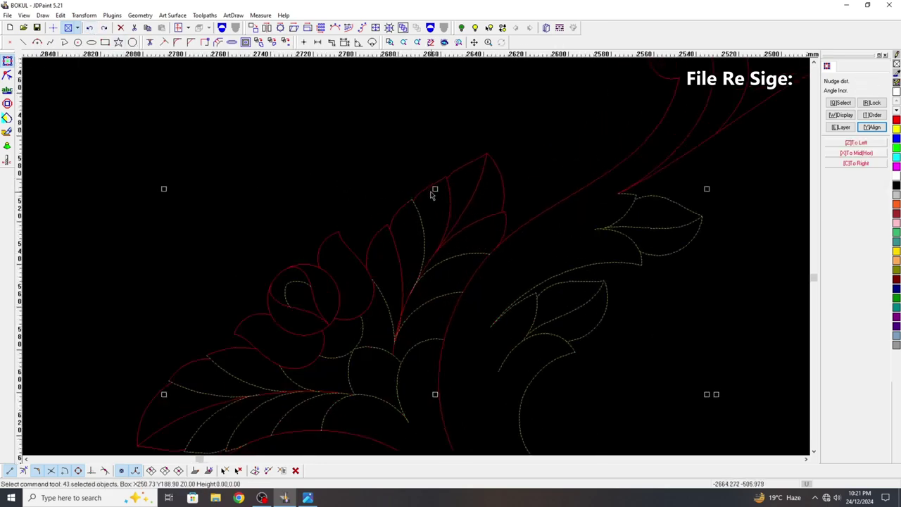
scroll(297, 319, "down", 3)
scroll(331, 333, "up", 2)
left_click_drag(374, 340, 218, 278, "shift")
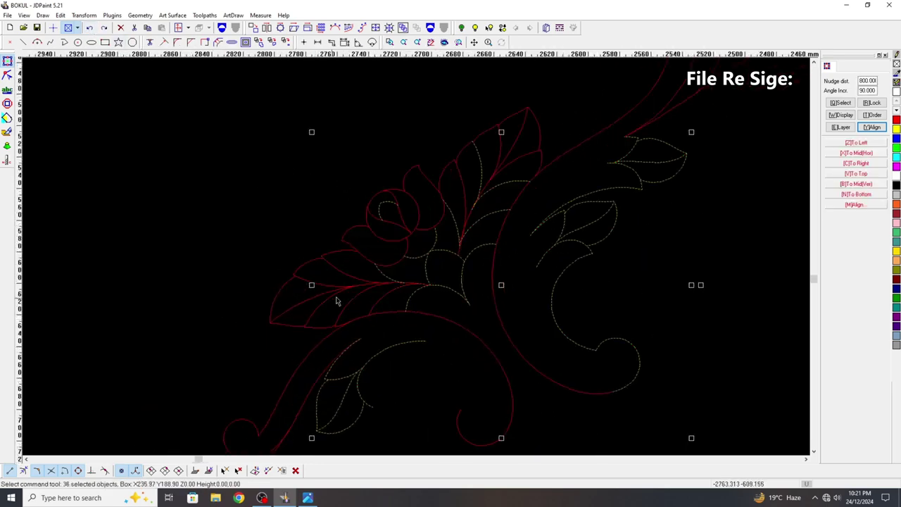
left_click(451, 226)
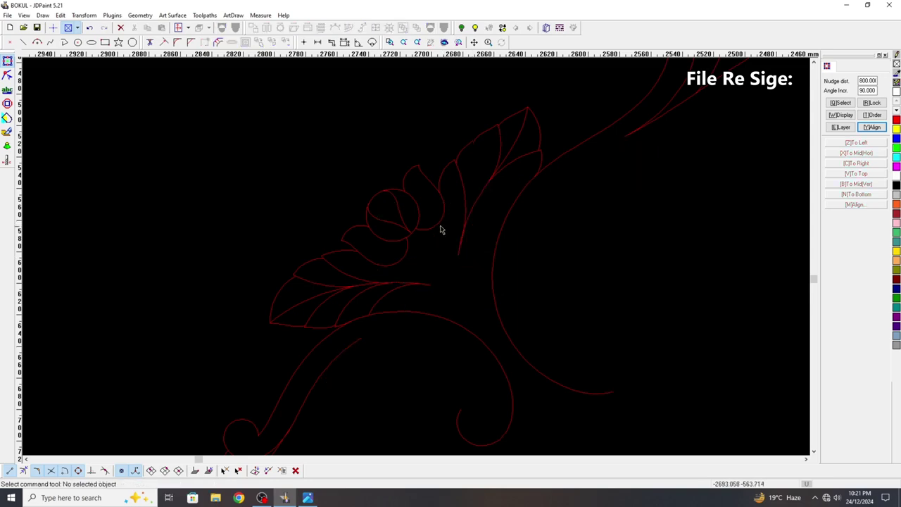
Step: Delete the flower band and the stray curve beneath the top of the outer arch
scroll(418, 238, "down", 5)
scroll(456, 265, "up", 3)
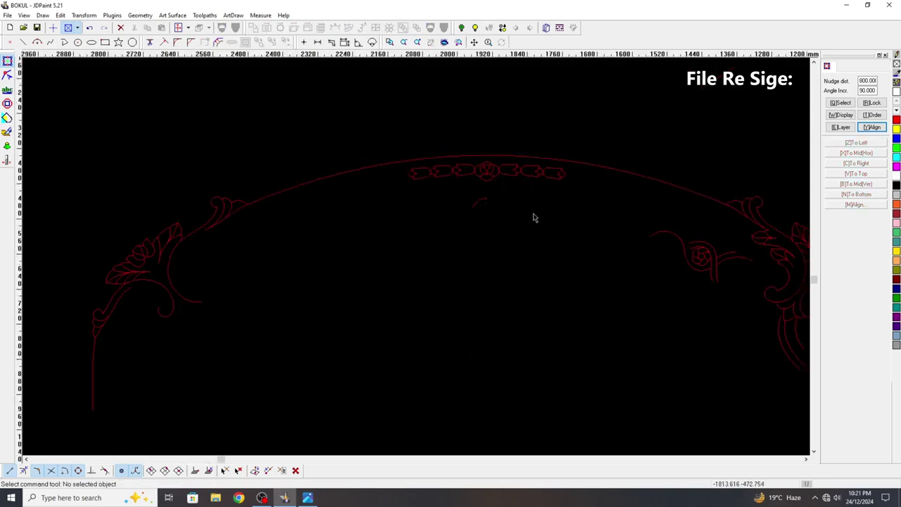
left_click_drag(370, 127, 593, 271)
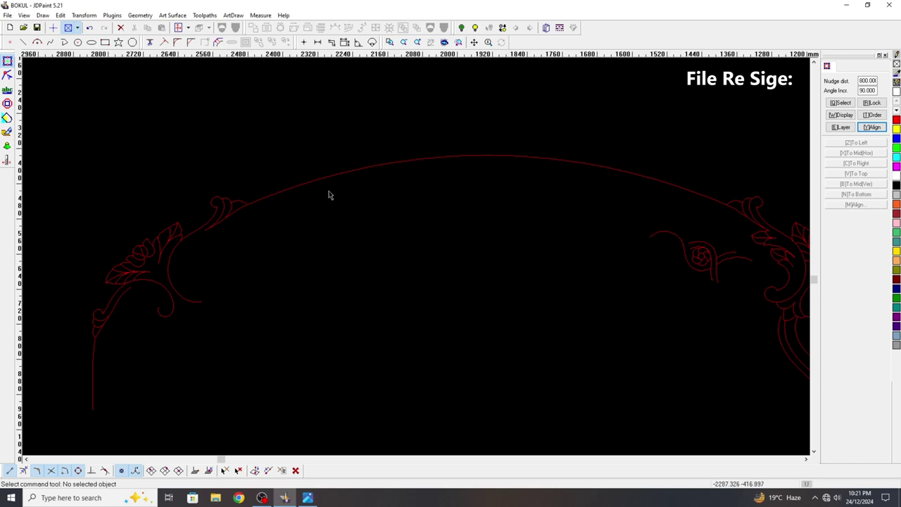
scroll(385, 175, "down", 4)
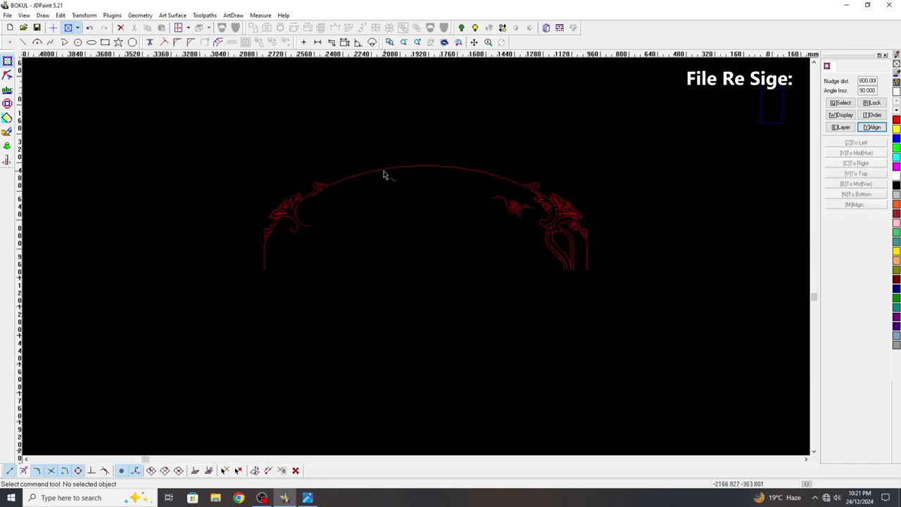
left_click(384, 175)
left_click(384, 183)
left_click_drag(431, 202, 367, 158)
left_click(436, 167)
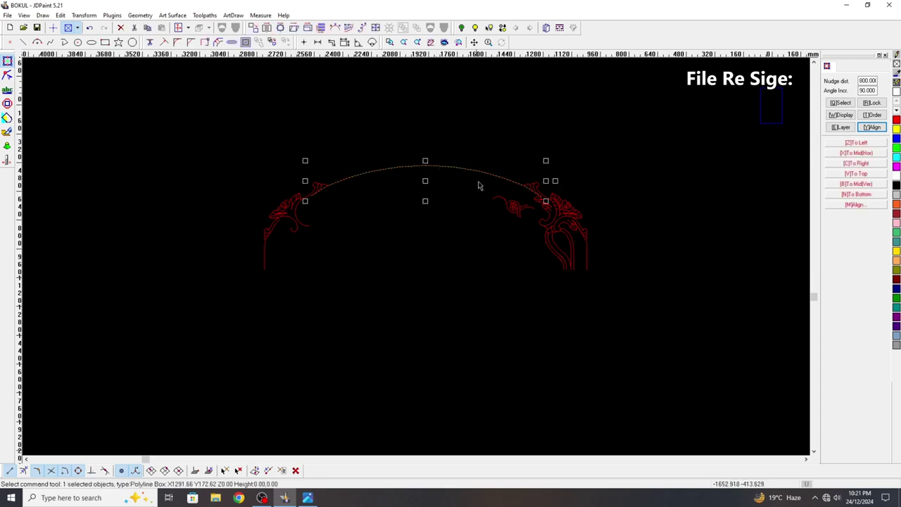
left_click(501, 187)
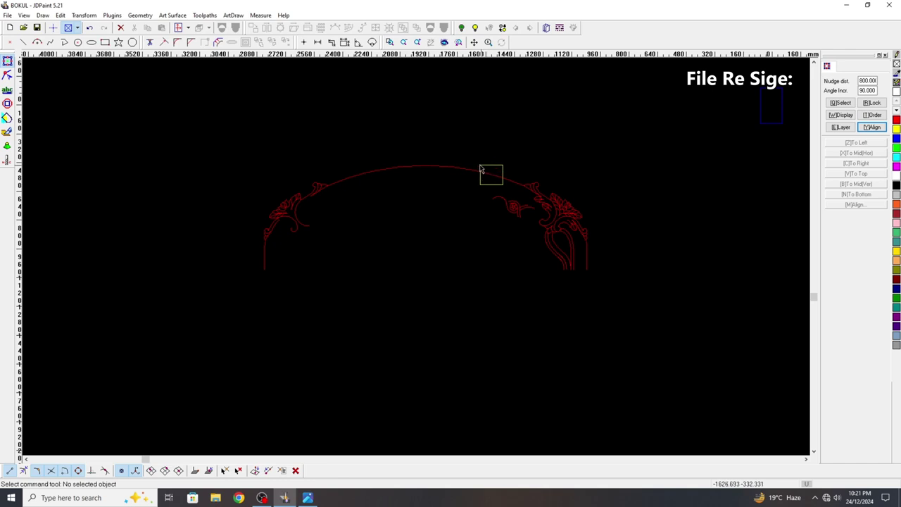
left_click(482, 170)
left_click(388, 264)
left_click_drag(518, 191, 502, 175)
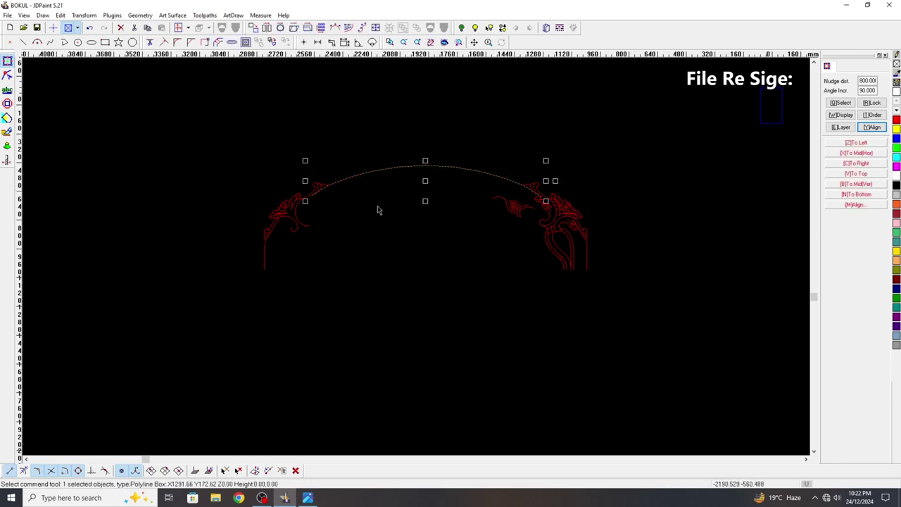
left_click(357, 218)
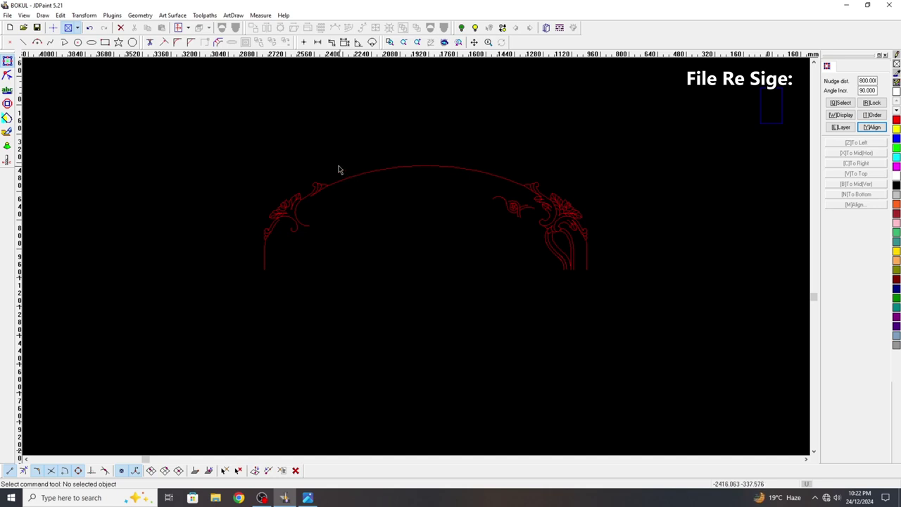
left_click_drag(339, 166, 393, 196)
left_click_drag(373, 155, 418, 176)
left_click_drag(263, 155, 617, 259)
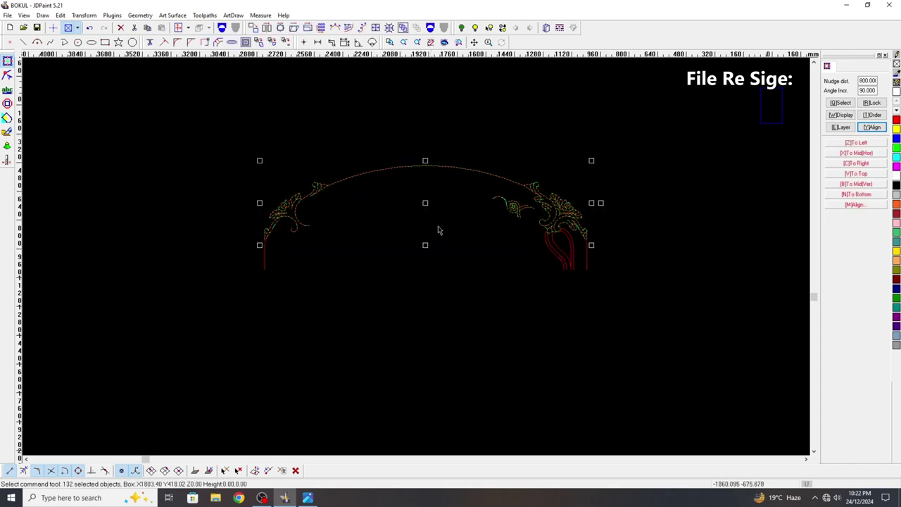
left_click(369, 138)
Step: Delete the right-hand rosette with its curves, the small leaf and an inner leg line beside the right corner carving
scroll(551, 204, "up", 2)
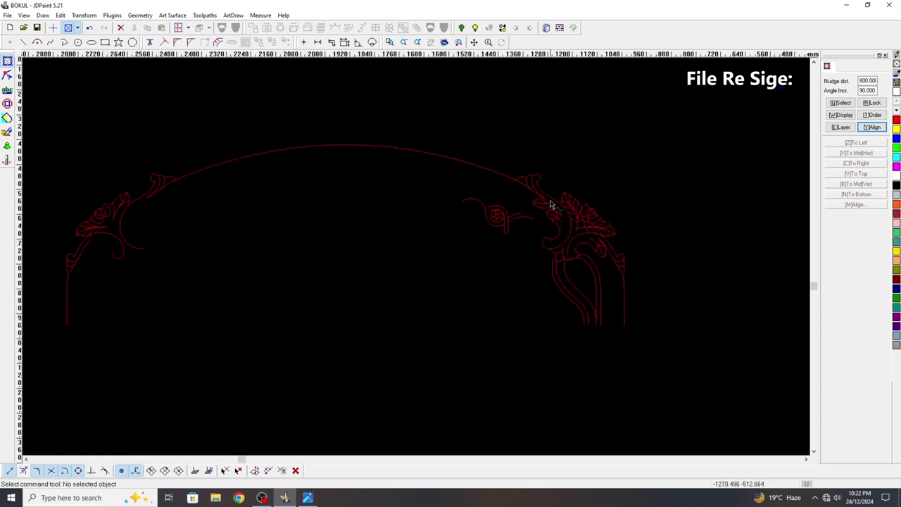
left_click_drag(455, 143, 723, 406)
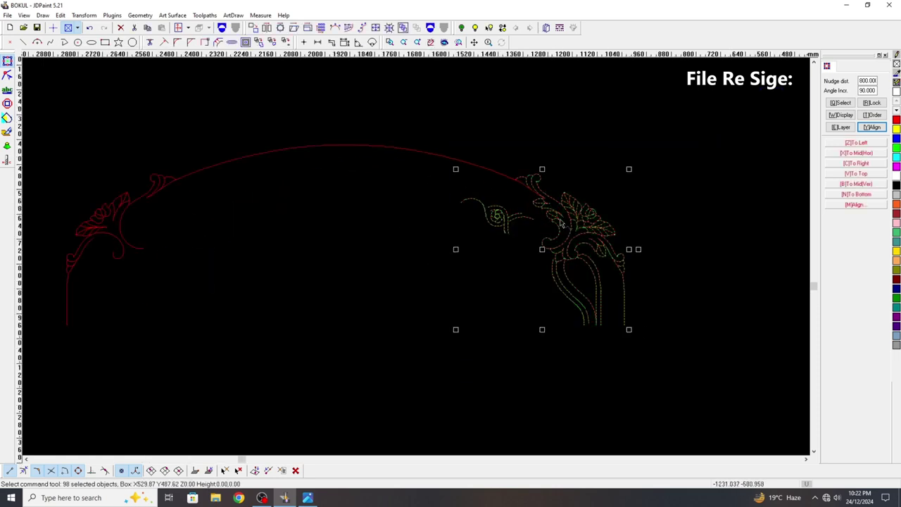
scroll(544, 204, "up", 1)
left_click_drag(514, 159, 671, 273)
left_click_drag(675, 371, 625, 262)
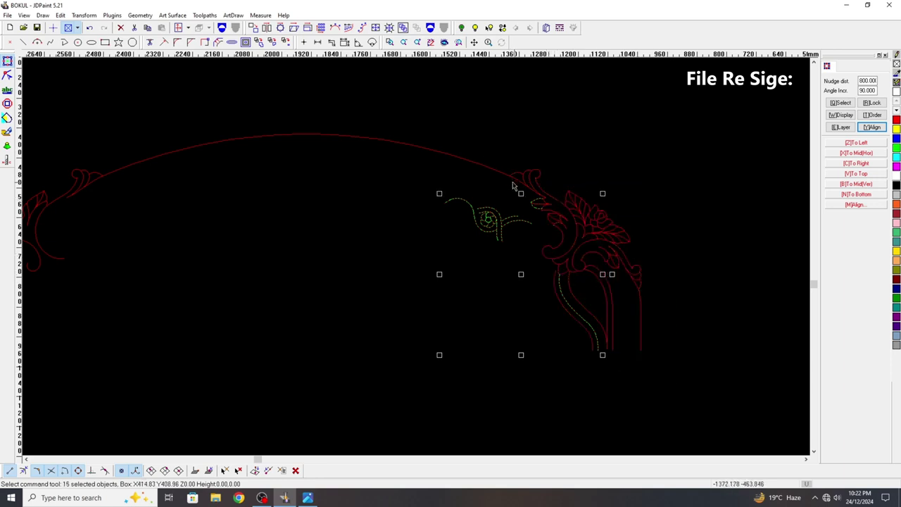
key("Delete")
scroll(746, 280, "down", 1)
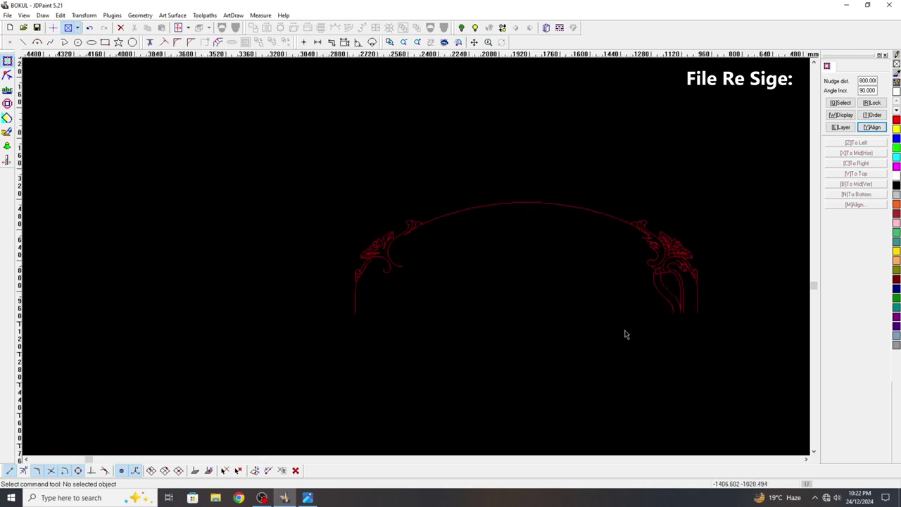
Step: Select all curves of the reduced arch outline and split them at their crossings using Extract region with Cut curves enabled
scroll(631, 335, "down", 1)
left_click_drag(667, 346, 260, 175)
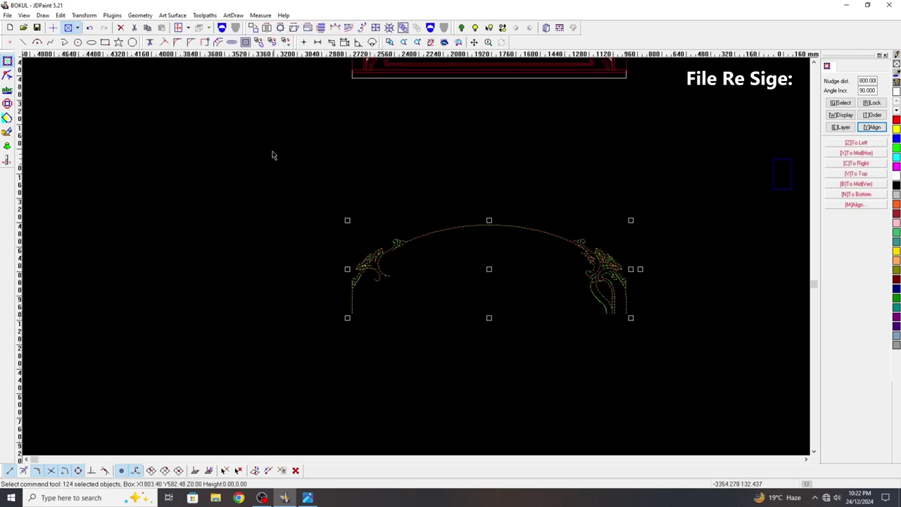
left_click(233, 15)
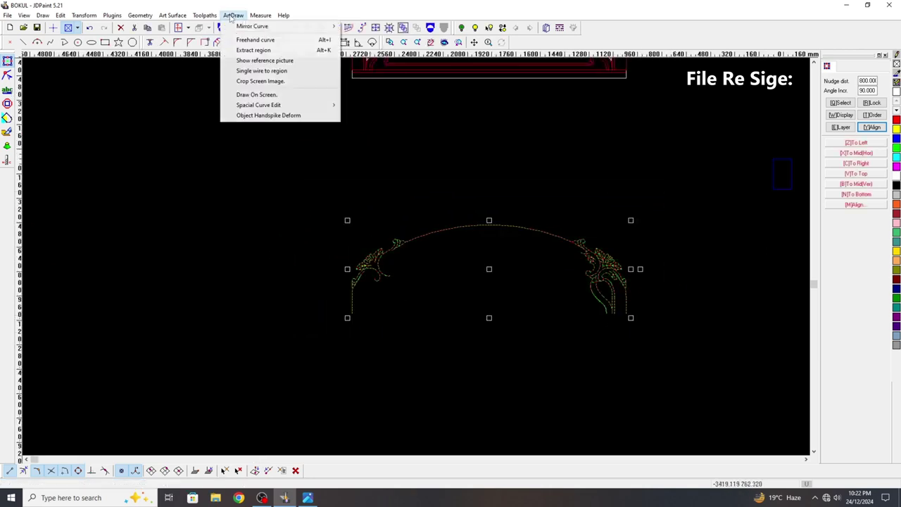
left_click(255, 51)
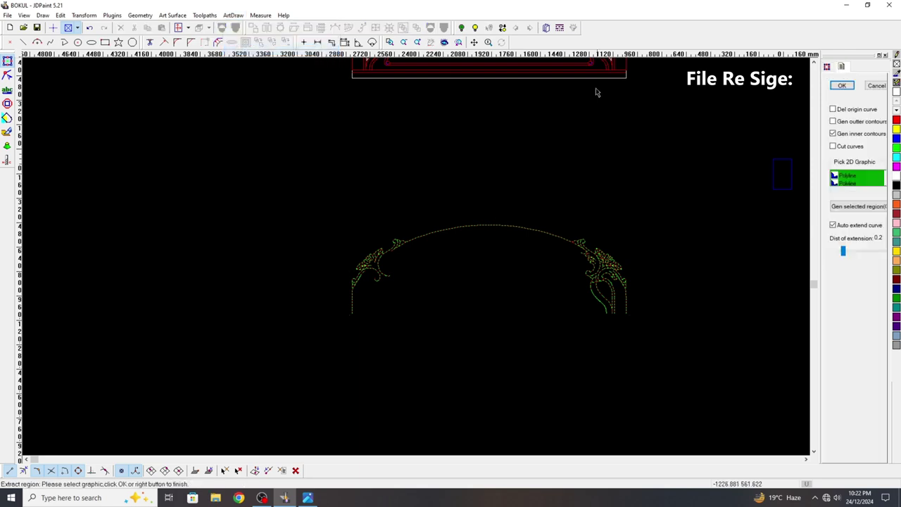
left_click(233, 15)
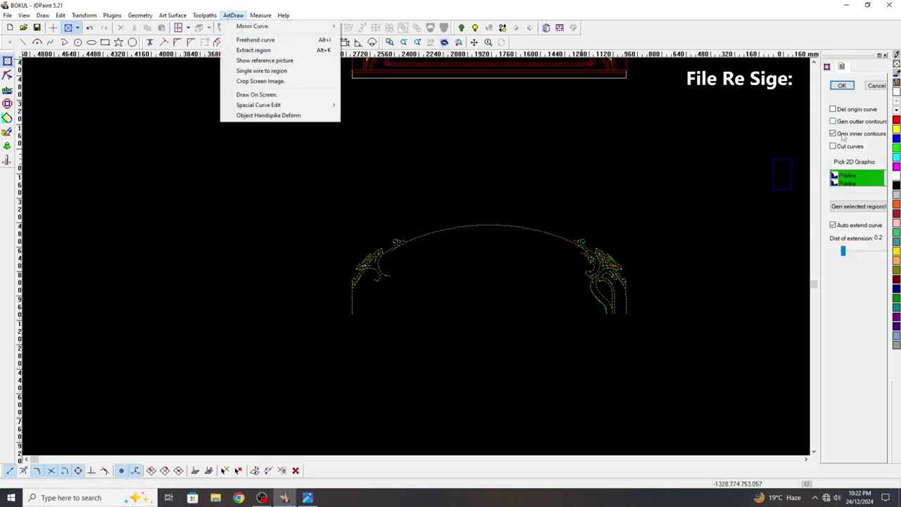
left_click(838, 152)
left_click(833, 146)
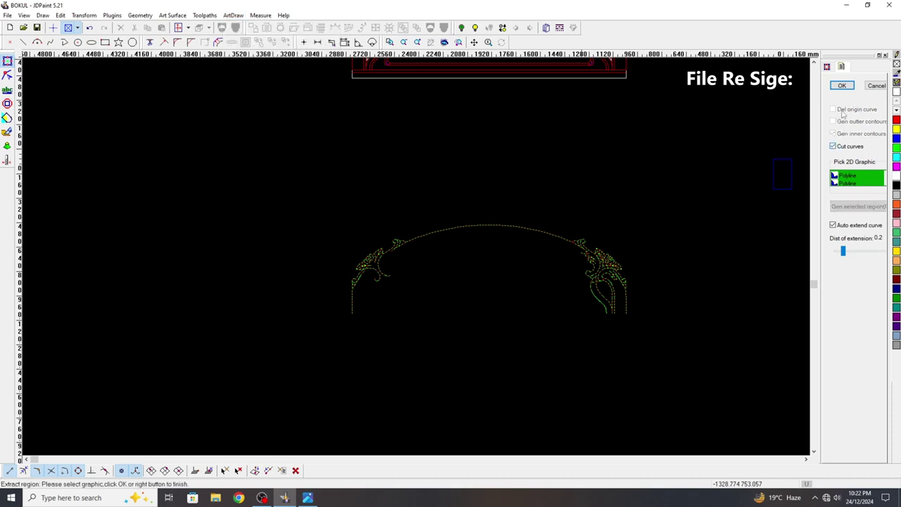
left_click(843, 86)
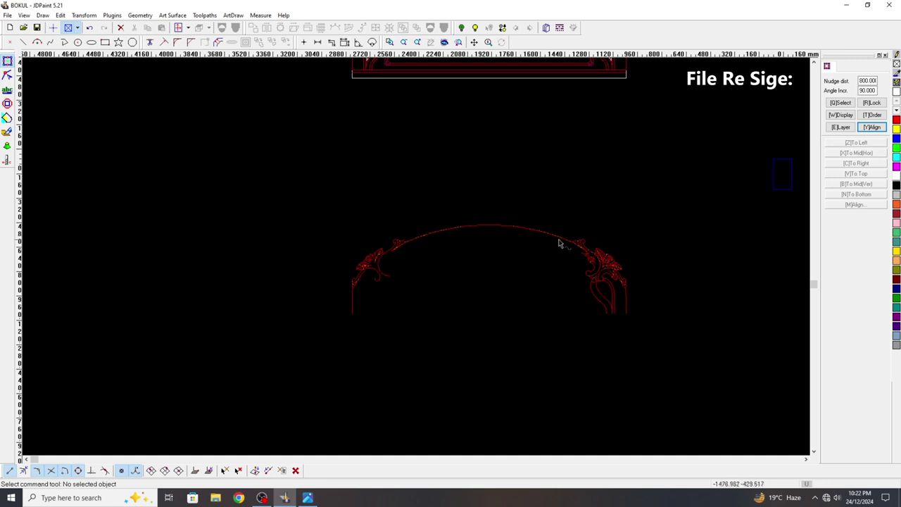
Step: Recolour all the cut curves of the arch outline magenta
left_click_drag(667, 349, 272, 183)
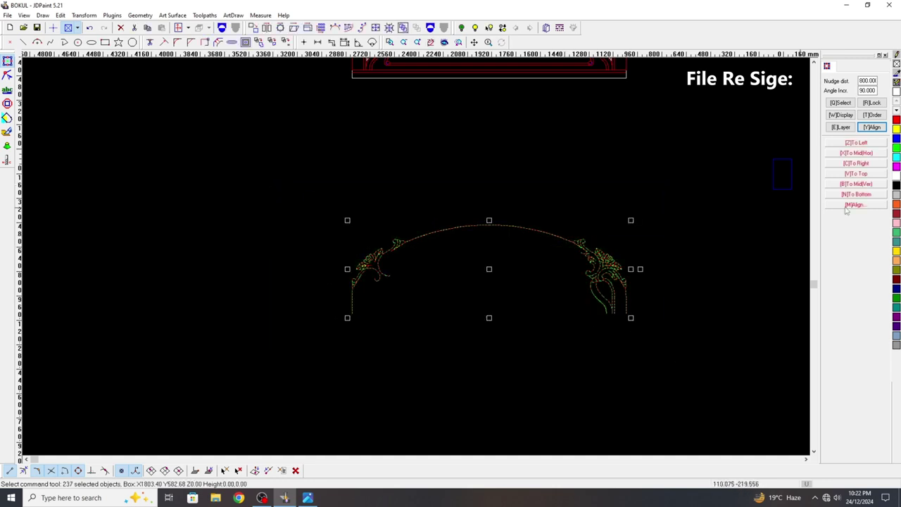
left_click(896, 167)
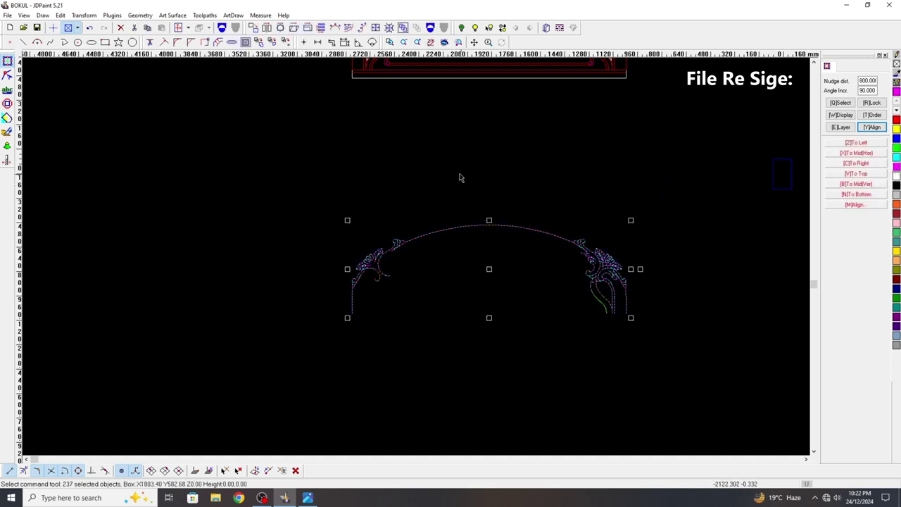
left_click(324, 259)
Step: Auto-join the left leg line with the outer scroll contour of the left corner carving
left_click(55, 14)
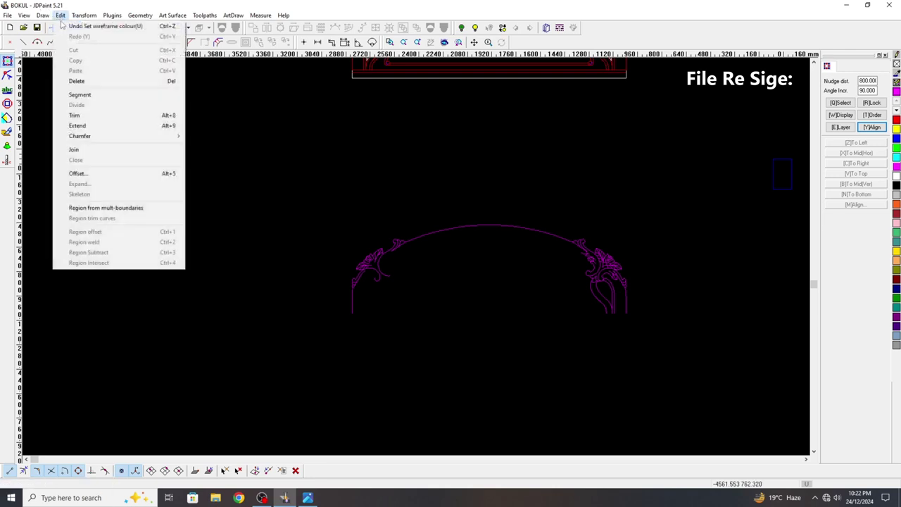
left_click(92, 148)
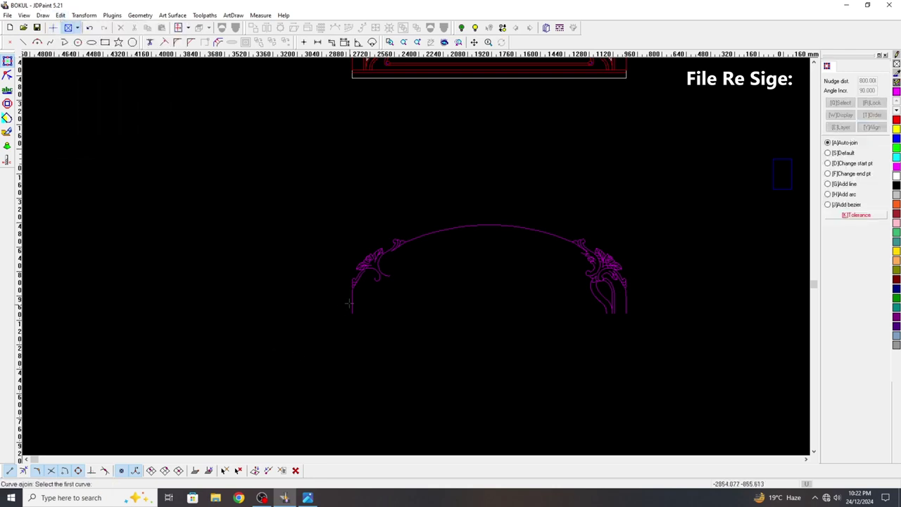
scroll(352, 284, "up", 8)
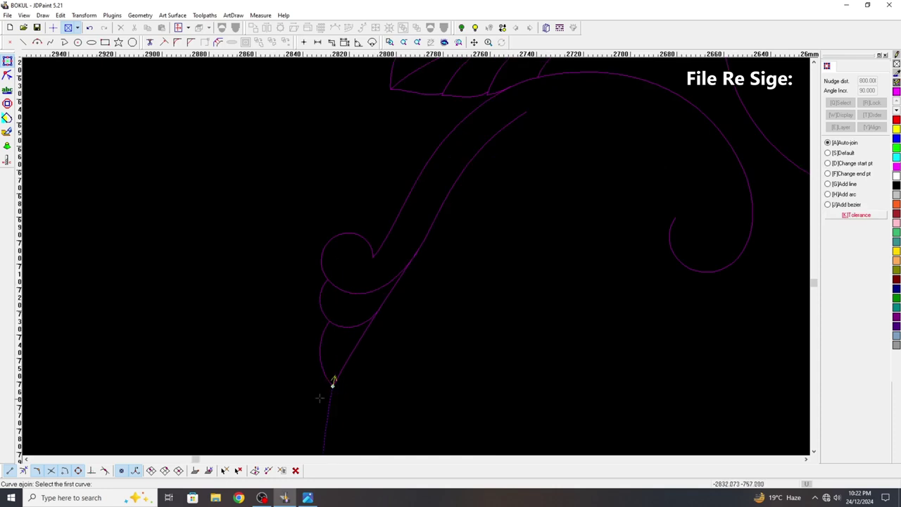
left_click(331, 317)
left_click(512, 100)
Step: Trim the joined red contour where it runs past the adjoining leaf edge, using the leaf edge as the trim boundary
scroll(497, 93, "up", 10)
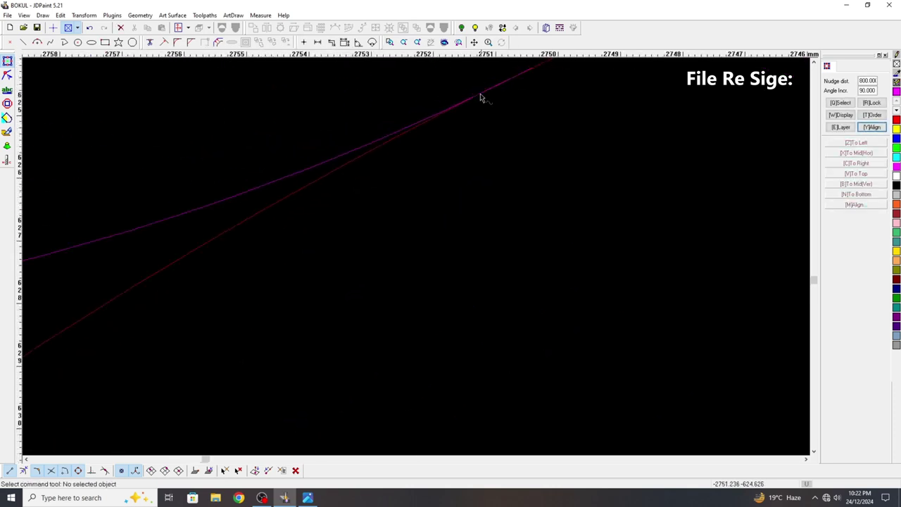
scroll(471, 120, "down", 5)
left_click(464, 115)
scroll(460, 114, "down", 2)
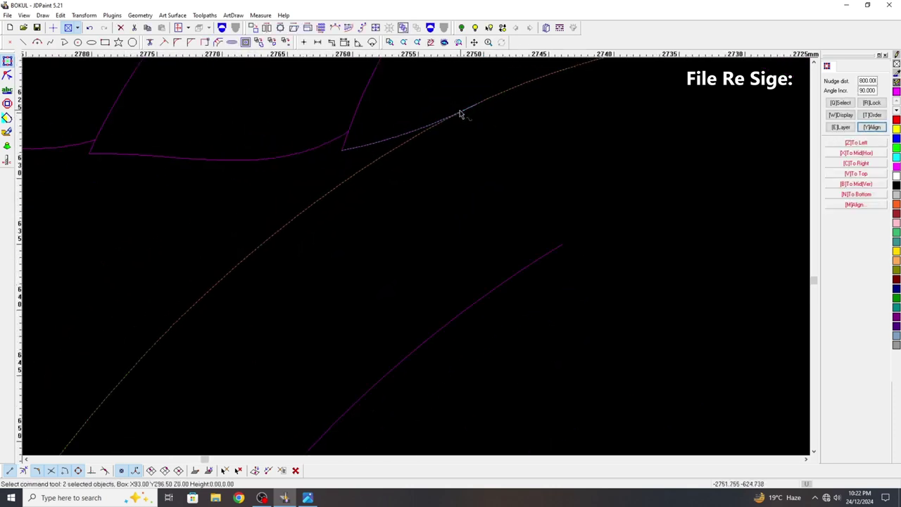
left_click(150, 42)
left_click(371, 139)
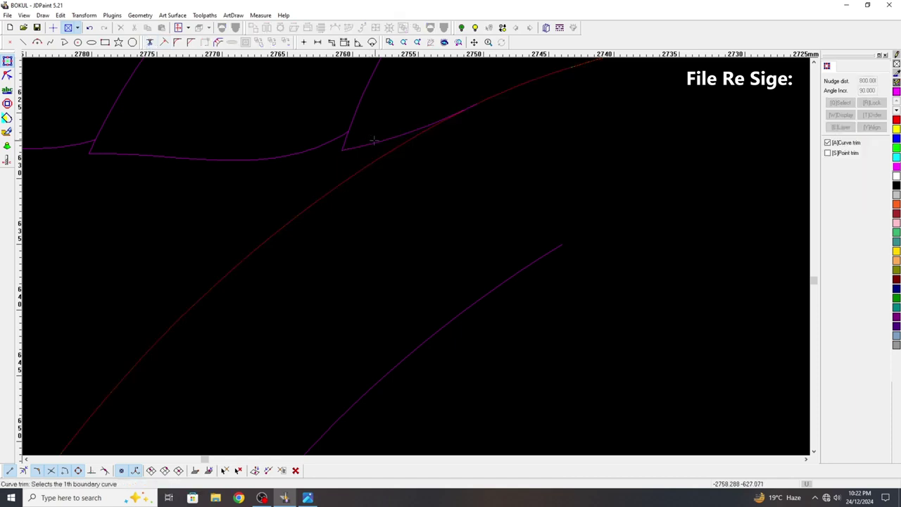
right_click(458, 141)
left_click(485, 99)
right_click(485, 106)
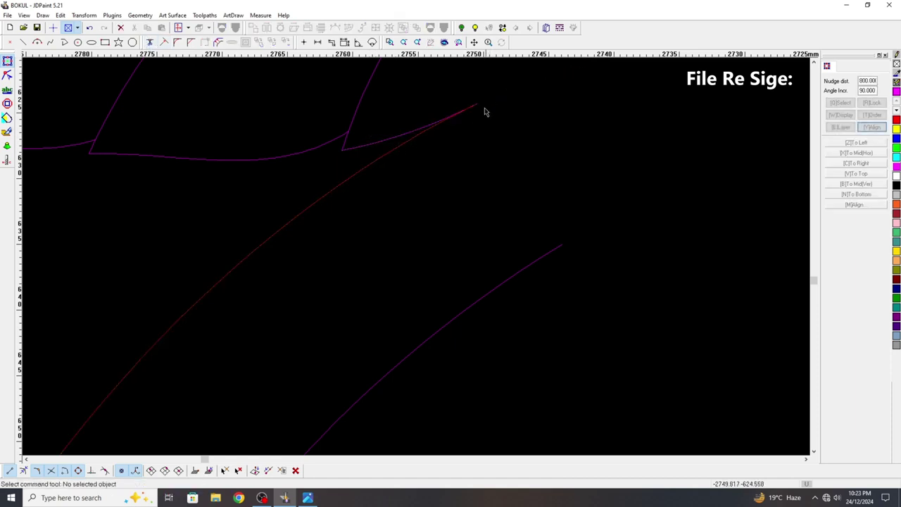
Step: Try to join the red contour with the adjoining magenta leaf edge
scroll(475, 125, "down", 2)
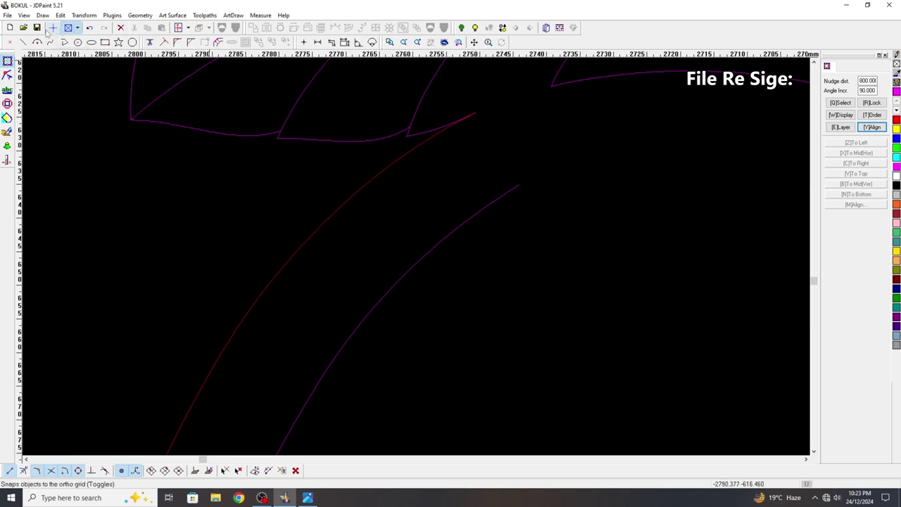
left_click(60, 15)
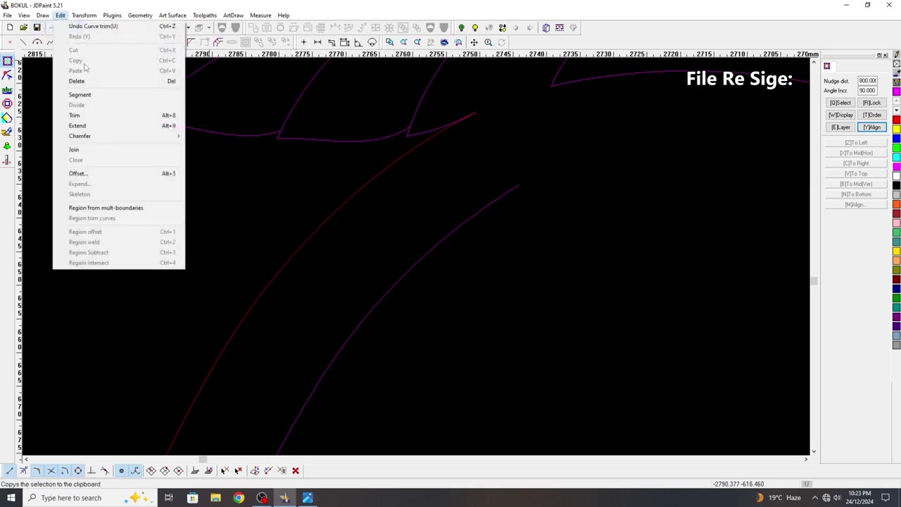
left_click(74, 150)
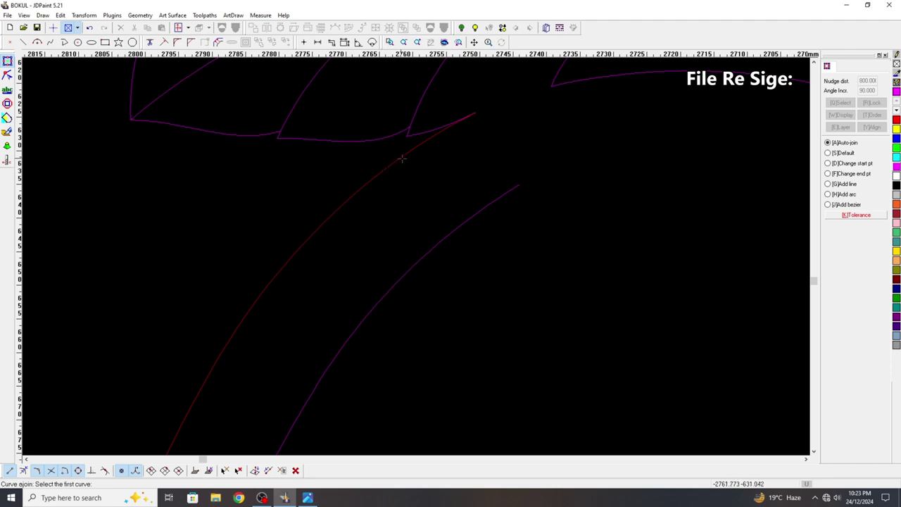
left_click(443, 152)
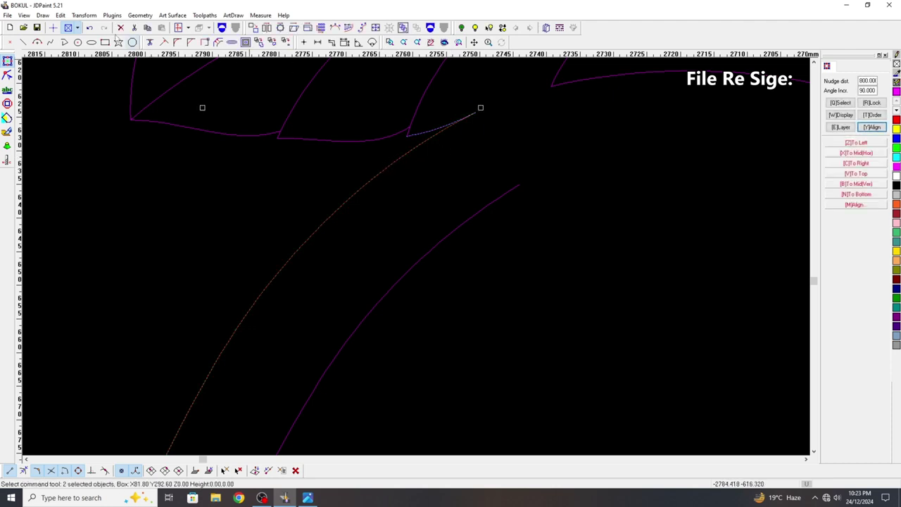
left_click(61, 14)
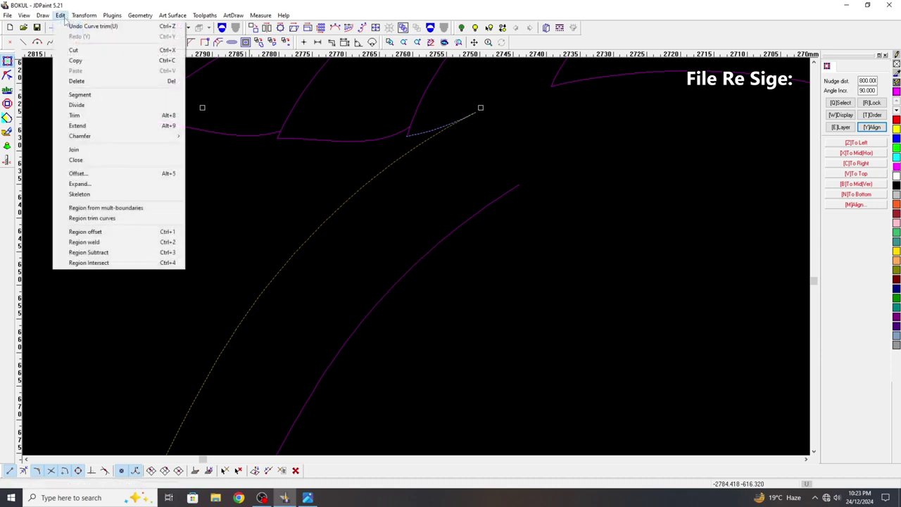
left_click(345, 248)
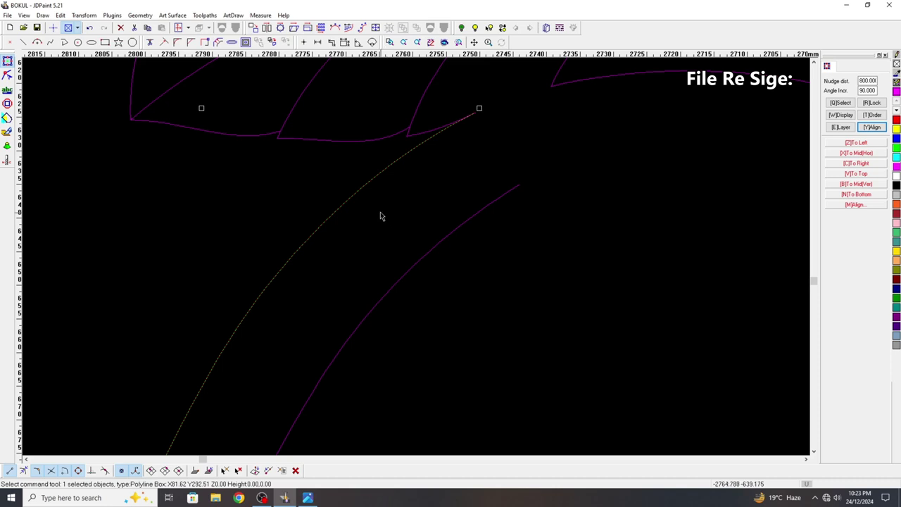
left_click(396, 191)
Step: Try to trim the red contour and the leaf edge against each other at their overlapping tips
scroll(451, 114, "up", 1)
scroll(450, 113, "up", 1)
left_click_drag(514, 139, 431, 101)
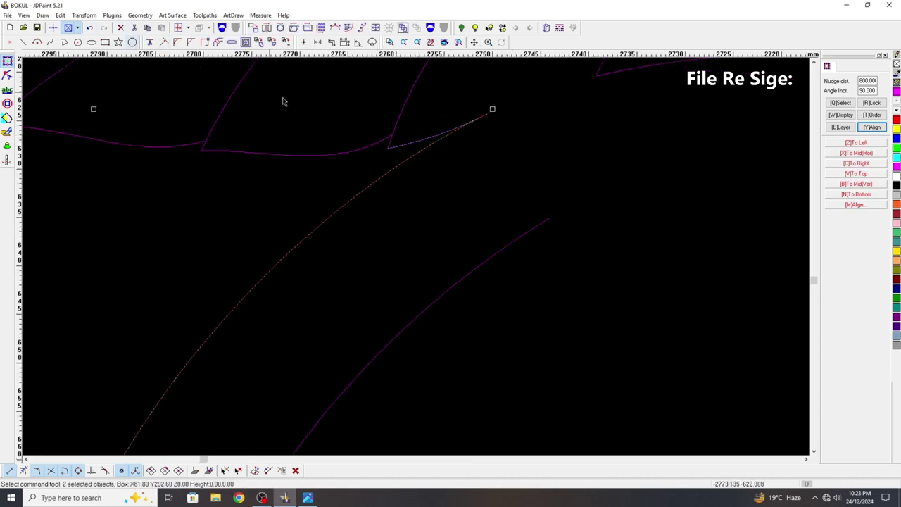
left_click(471, 165)
left_click_drag(515, 164, 425, 102)
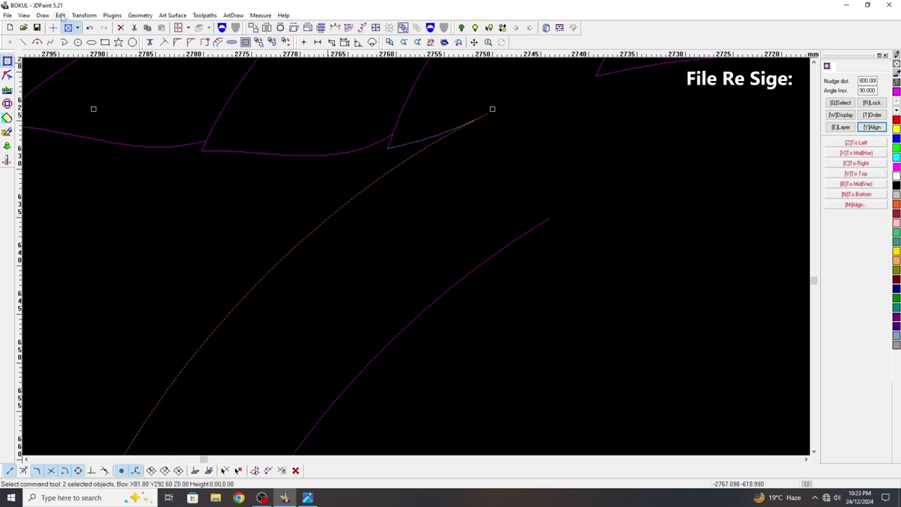
left_click(61, 15)
left_click(73, 115)
left_click(60, 15)
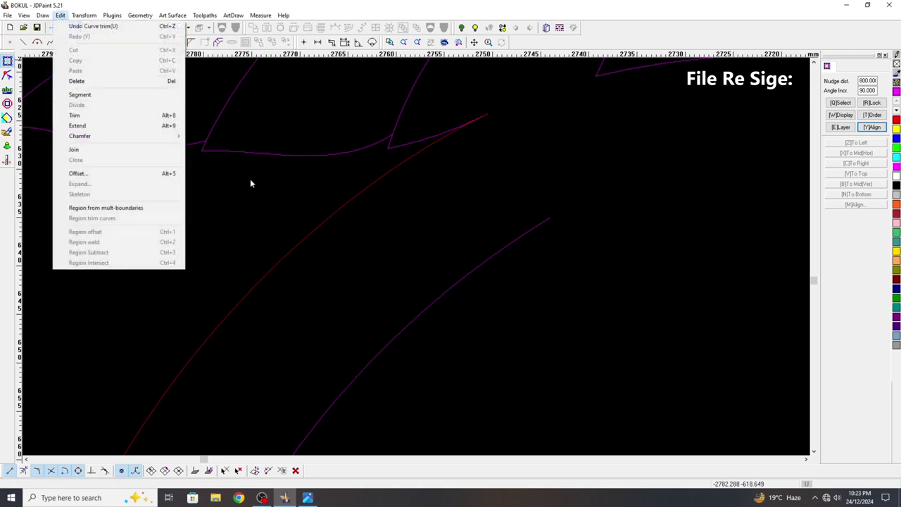
left_click(268, 187)
Step: Start a point divide on the red contour and leaf edge, and enable all snap options including Project and Force
left_click_drag(513, 184, 413, 111)
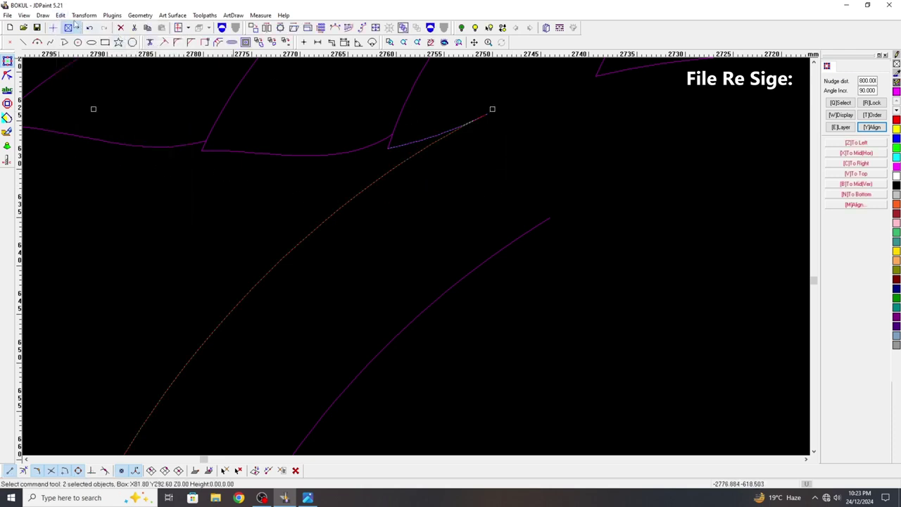
left_click(61, 15)
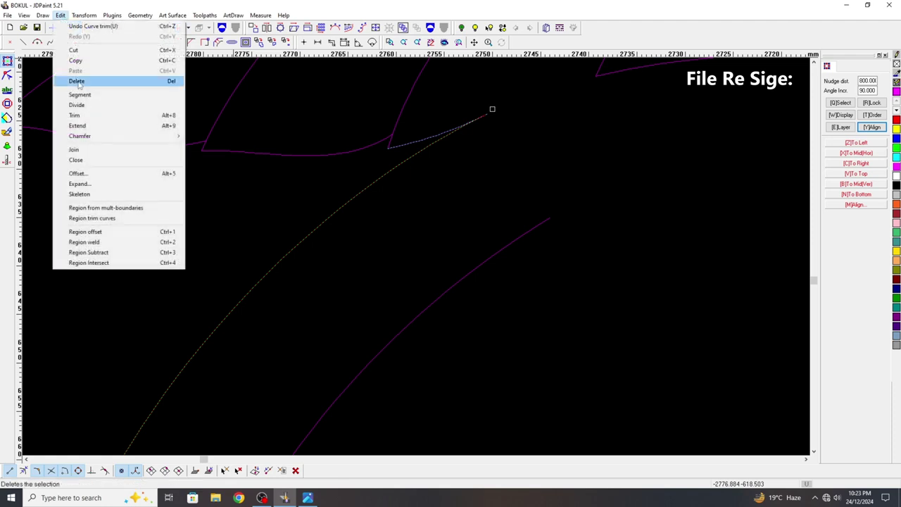
left_click(85, 107)
scroll(479, 137, "up", 3)
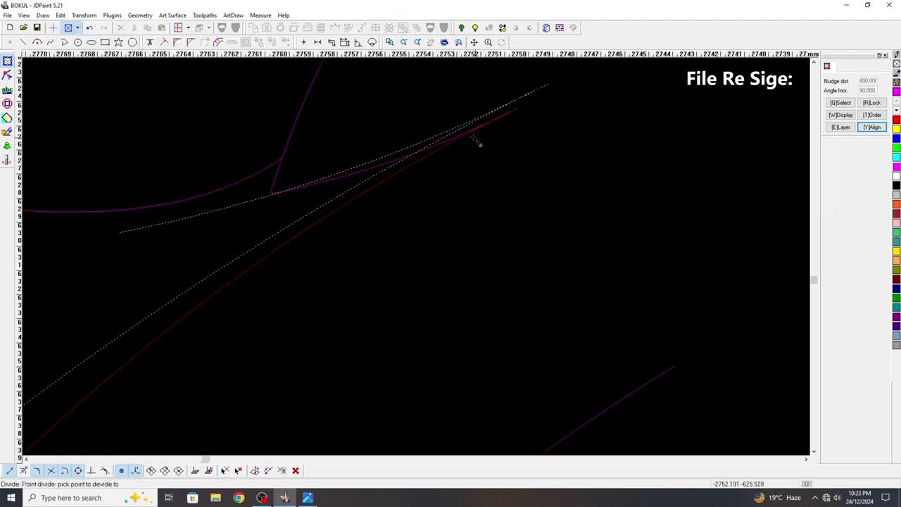
scroll(376, 155, "up", 2)
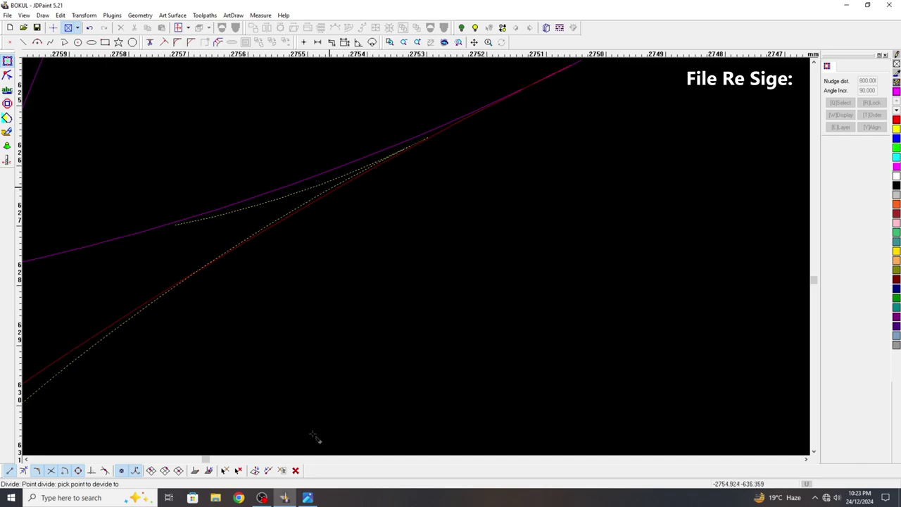
scroll(312, 437, "down", 3)
left_click(282, 470)
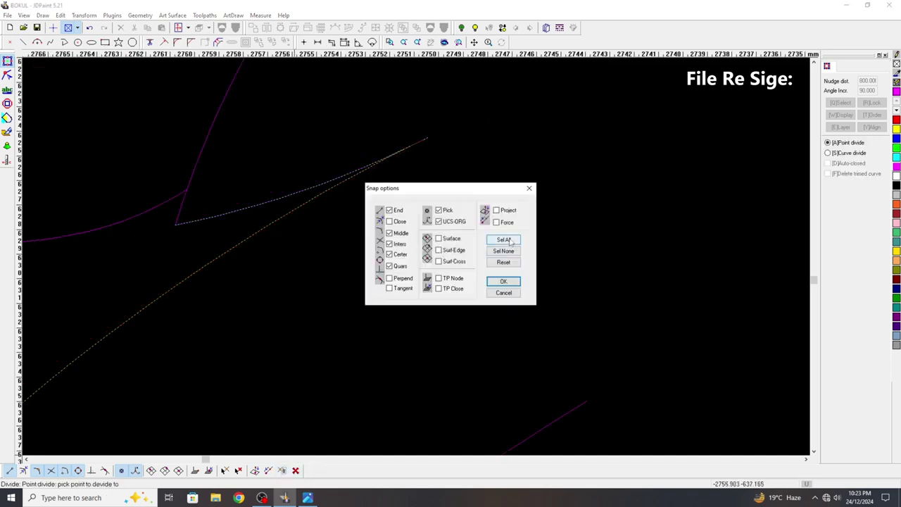
left_click(504, 239)
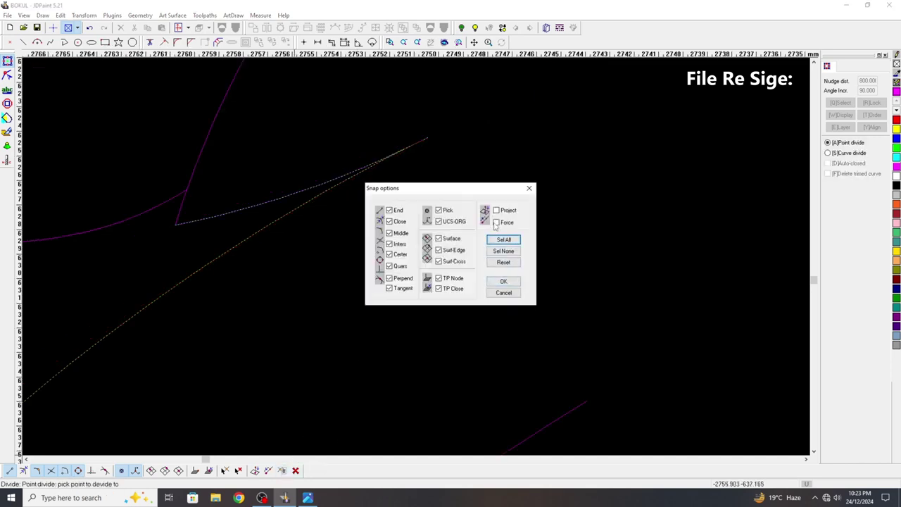
left_click(496, 223)
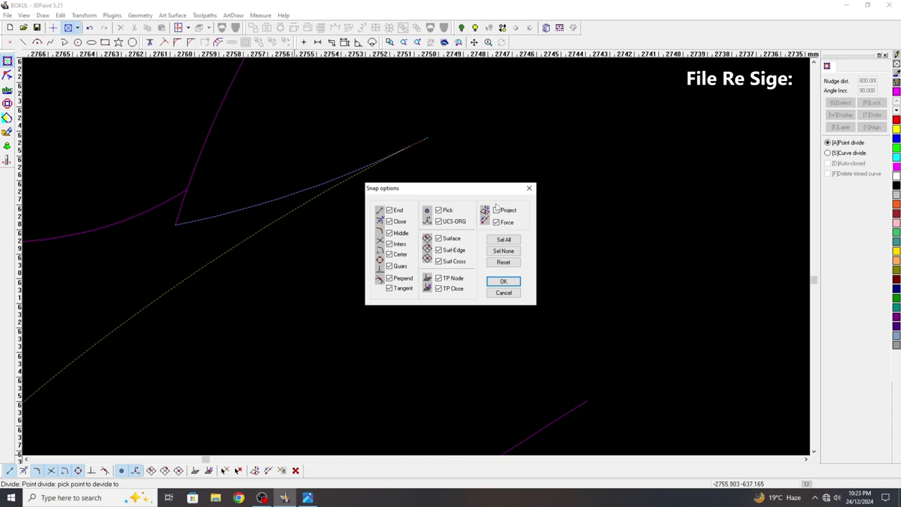
left_click(504, 281)
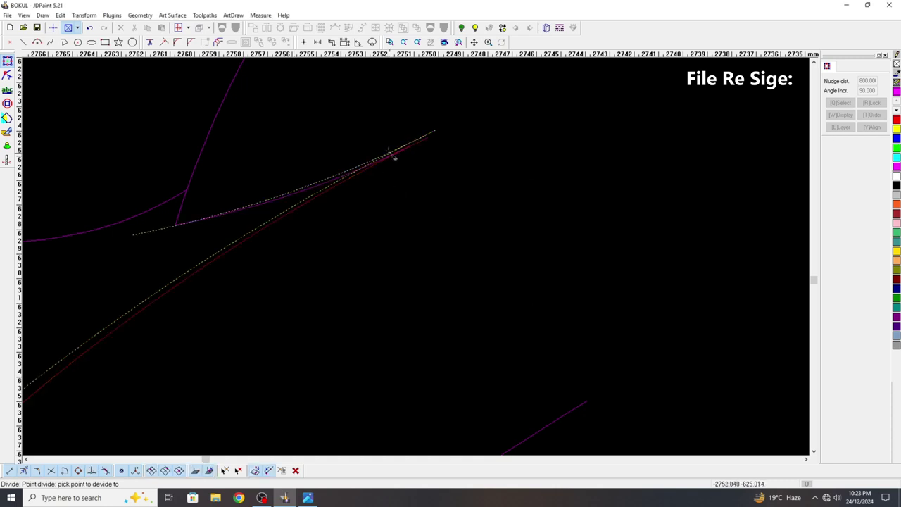
Step: Divide the red contour and leaf edge at their crossing and delete the short overshooting ends
scroll(393, 154, "up", 4)
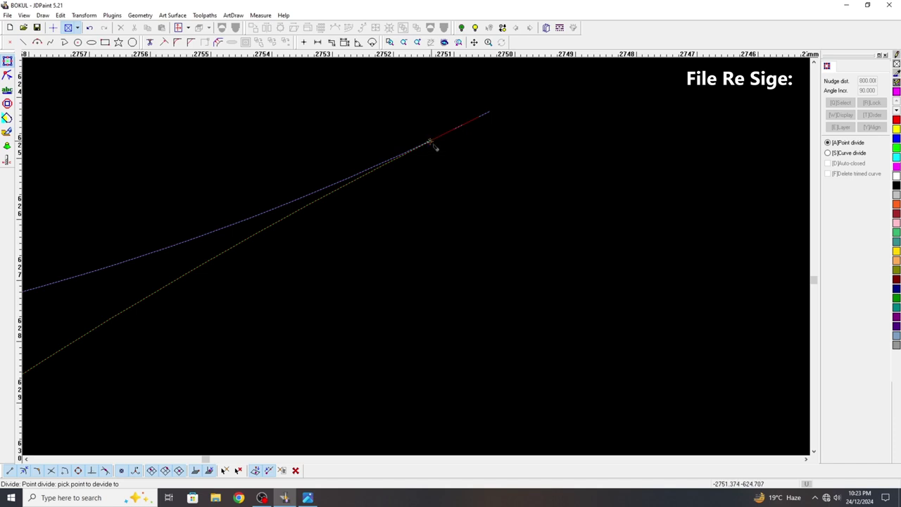
left_click(450, 145)
left_click_drag(395, 120, 556, 154)
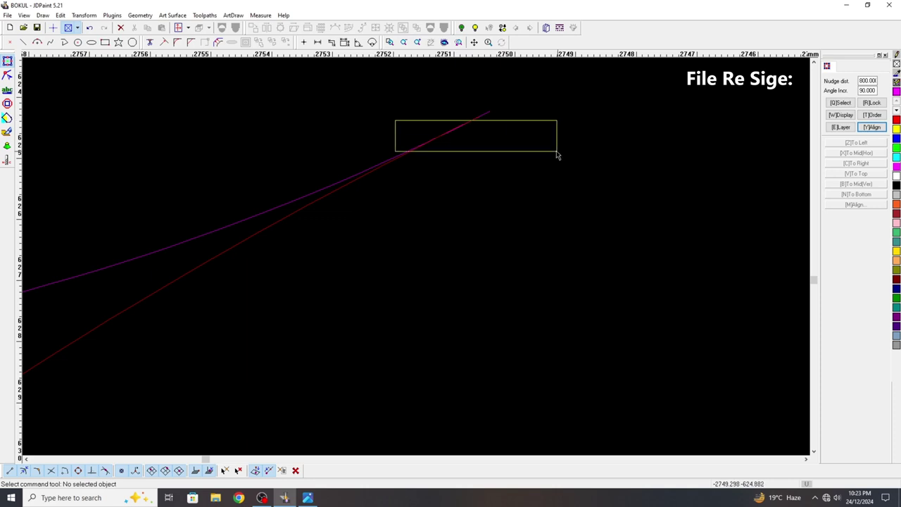
left_click(448, 131)
key("Delete")
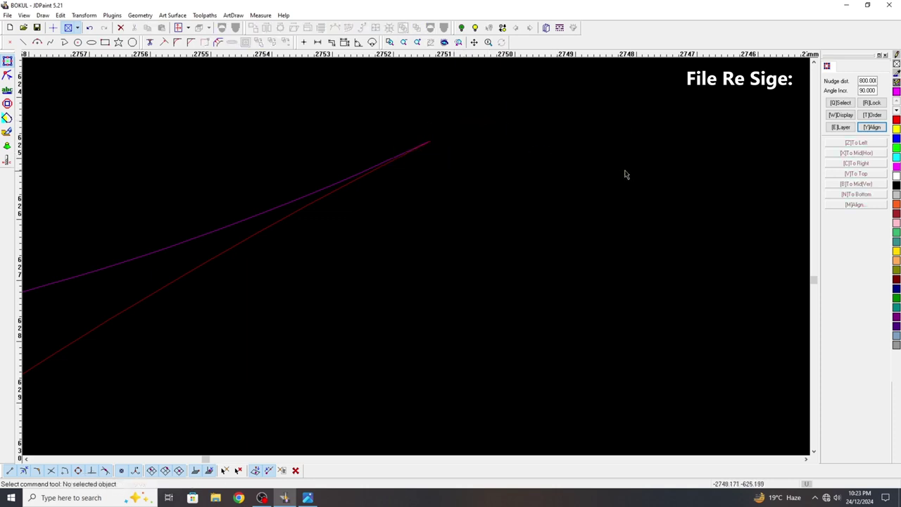
Step: Auto-join the red contour with the outer edge segments of the lower leaf, from its overlapping tip up to the rosebud
left_click(61, 15)
left_click(122, 149)
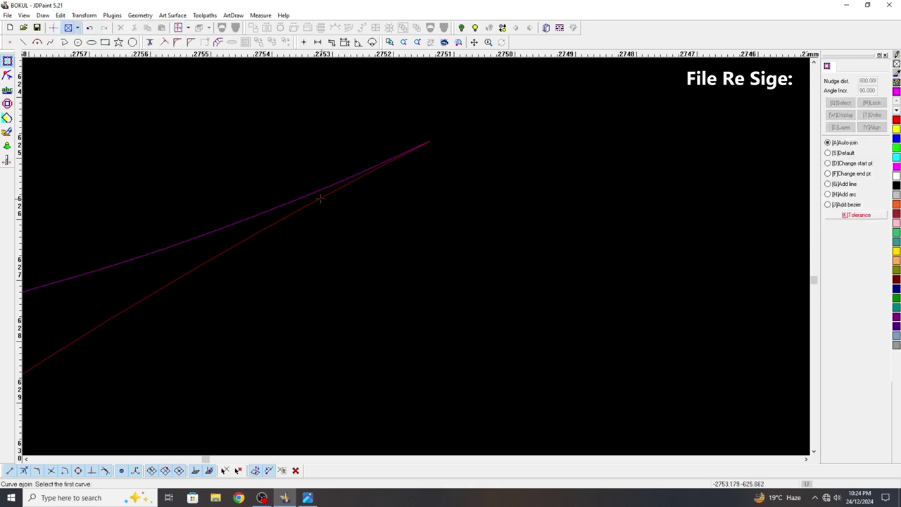
scroll(496, 192, "down", 3)
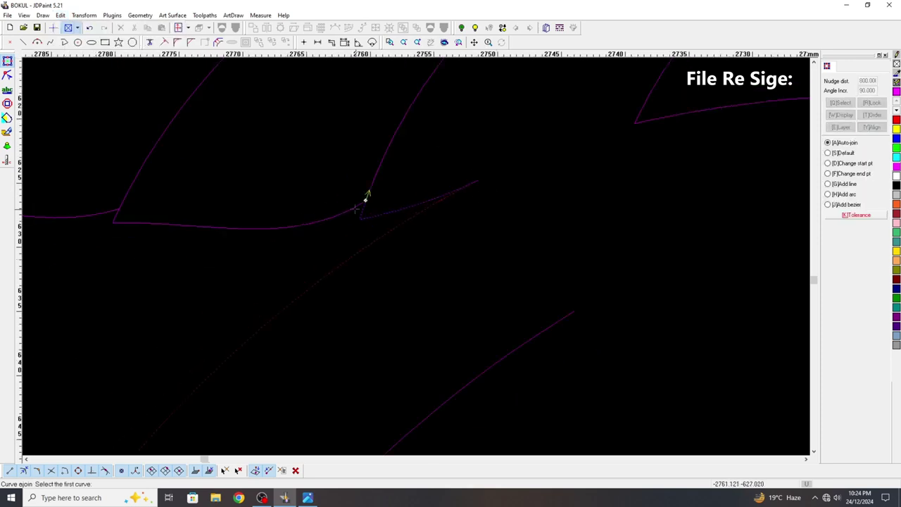
scroll(262, 204, "down", 2)
left_click(233, 210)
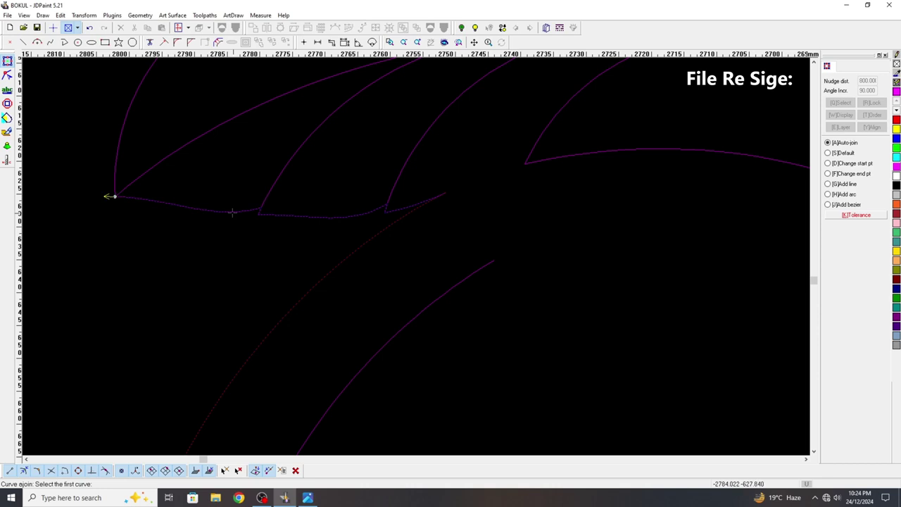
scroll(152, 167, "down", 2)
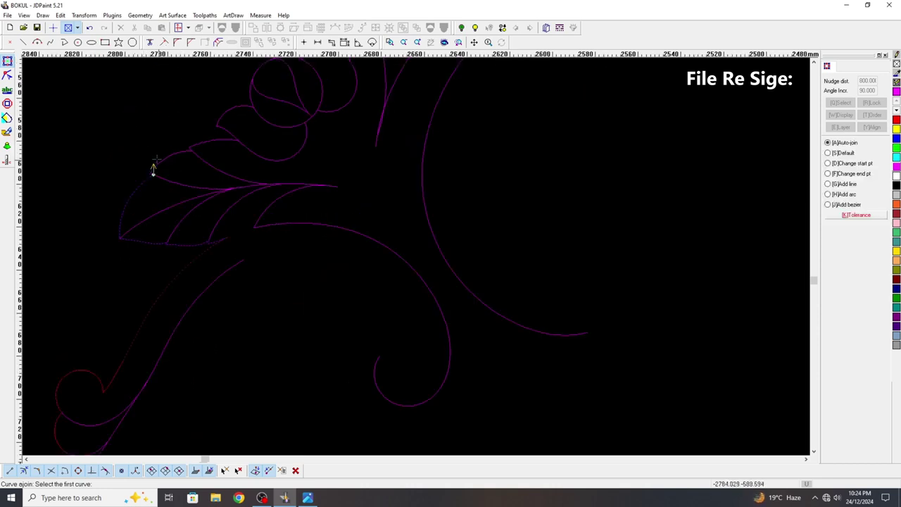
scroll(153, 167, "up", 1)
scroll(150, 182, "up", 1)
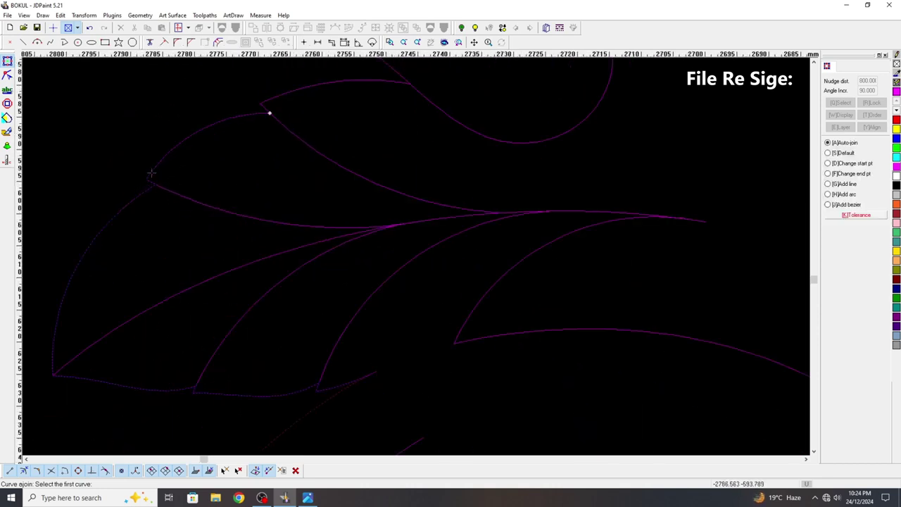
scroll(217, 183, "down", 1)
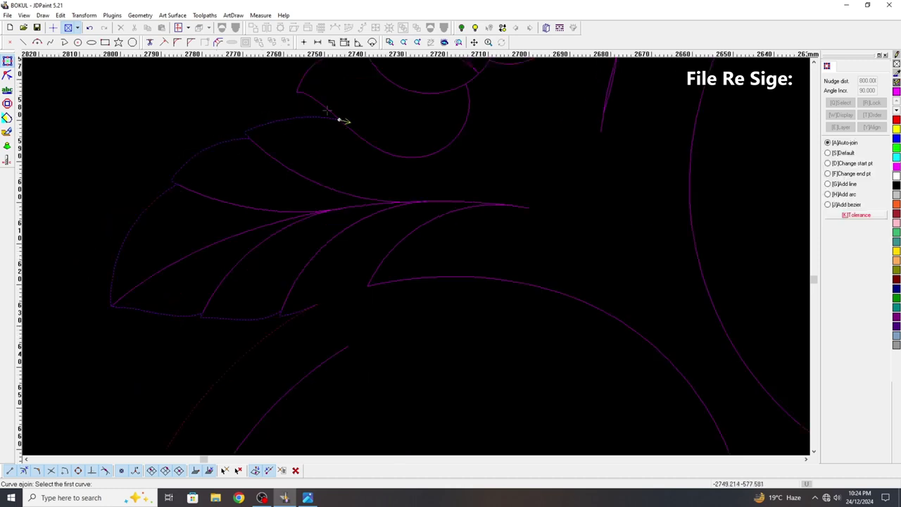
Step: Extend the auto-joined contour around the rosebud and its petals and along the outer edge of the upper leaf
scroll(308, 133, "down", 2)
scroll(313, 149, "up", 1)
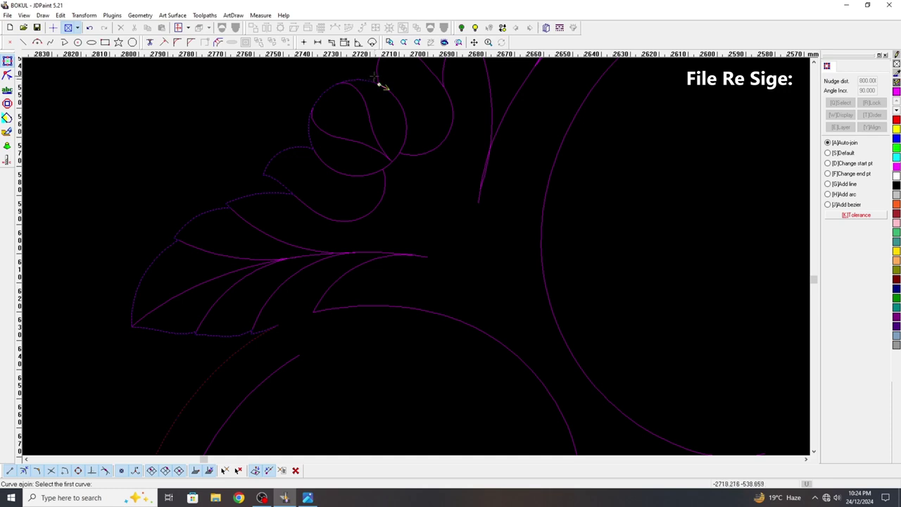
scroll(422, 105, "down", 1)
scroll(404, 119, "up", 1)
scroll(350, 151, "down", 1)
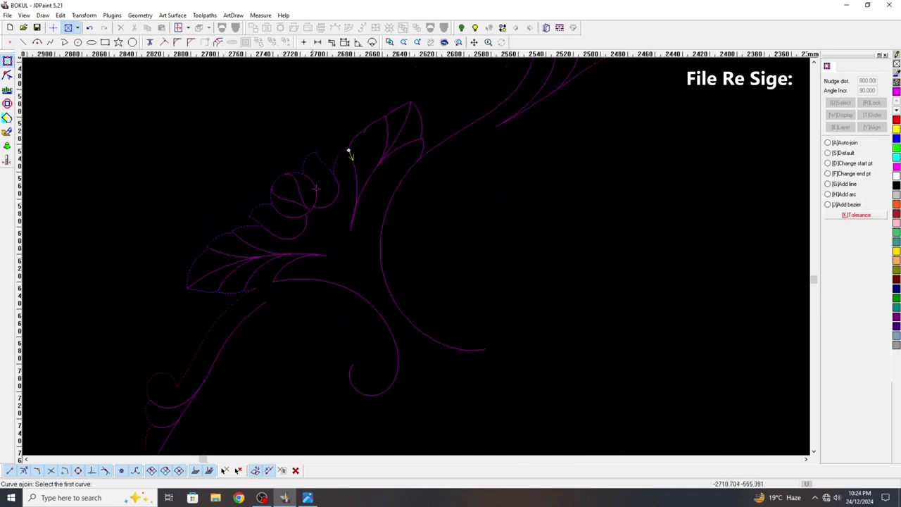
scroll(350, 159, "up", 1)
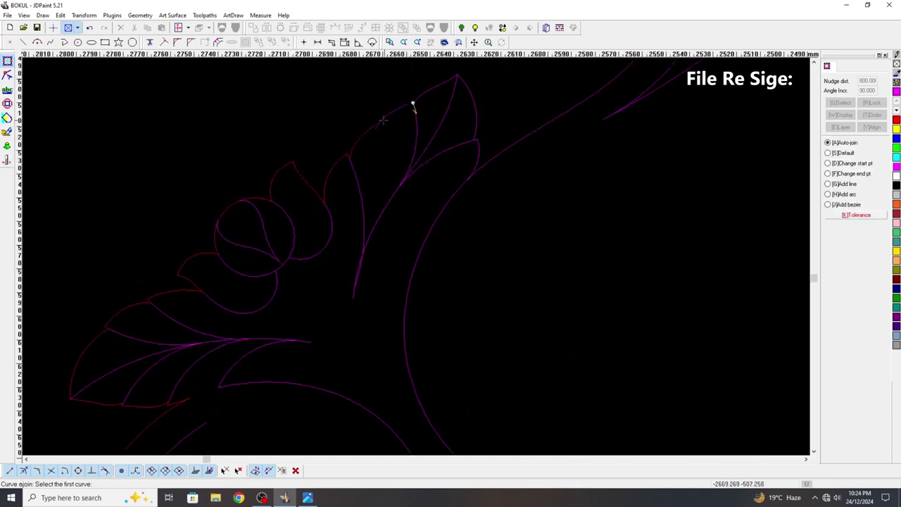
scroll(377, 132, "up", 3)
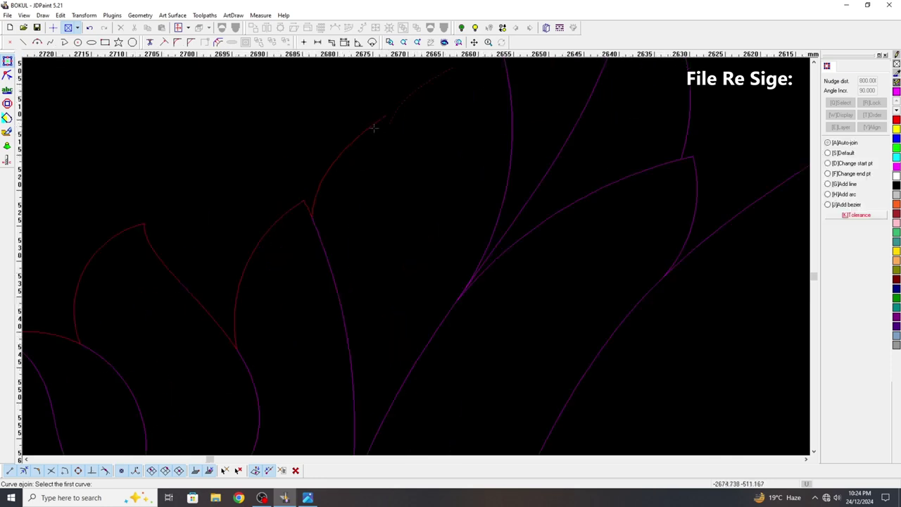
key("Escape")
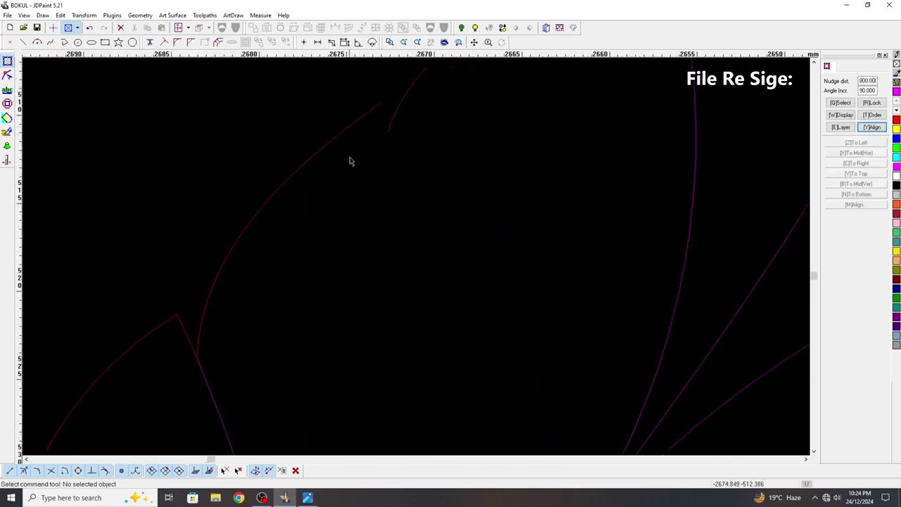
Step: Draw a short spline bridging the gap between the two red curve ends on the upper leaf's outer edge
scroll(274, 162, "down", 1)
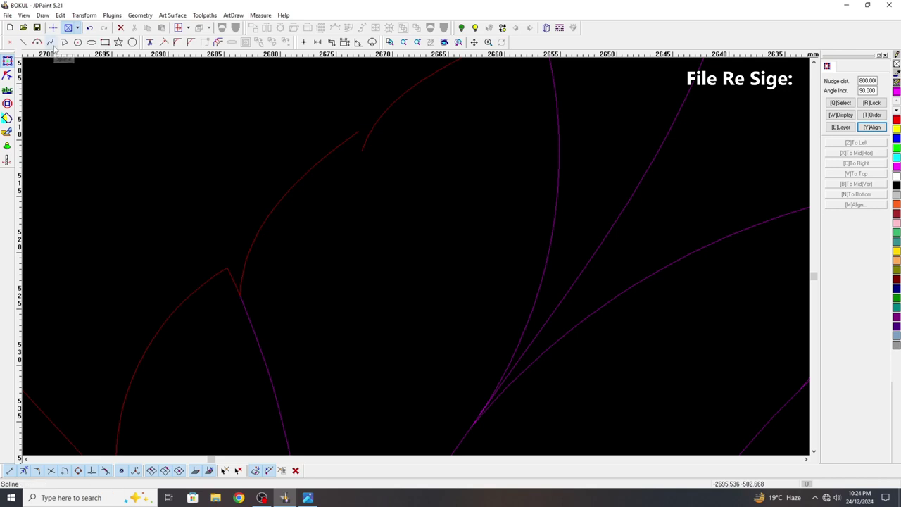
left_click(51, 43)
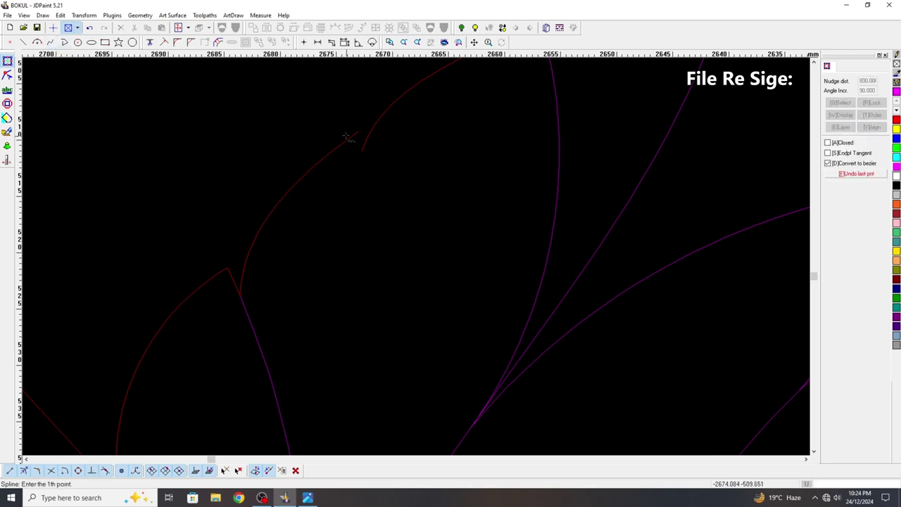
scroll(366, 135, "up", 2)
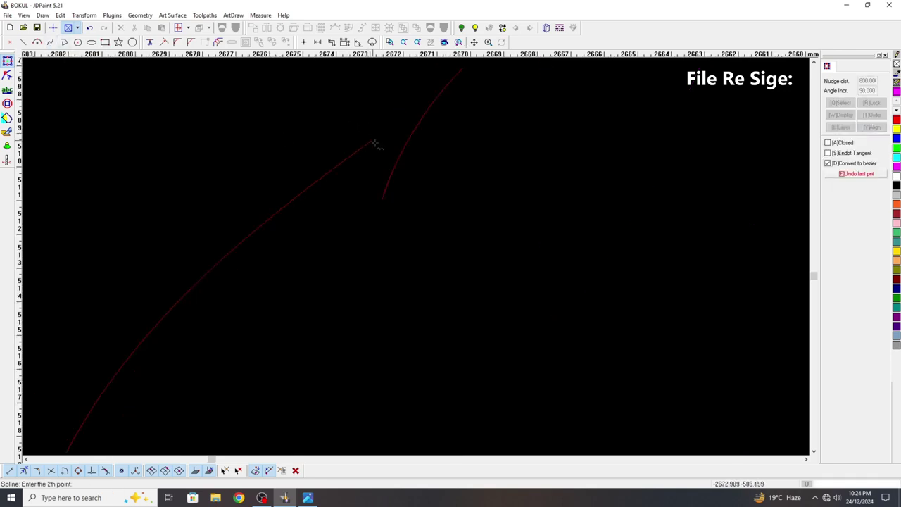
left_click(381, 199)
right_click(381, 199)
Step: Join the bridging spline into the red contour and auto-join the rest of the upper leaf's edge and the adjoining stem curve
right_click(418, 186)
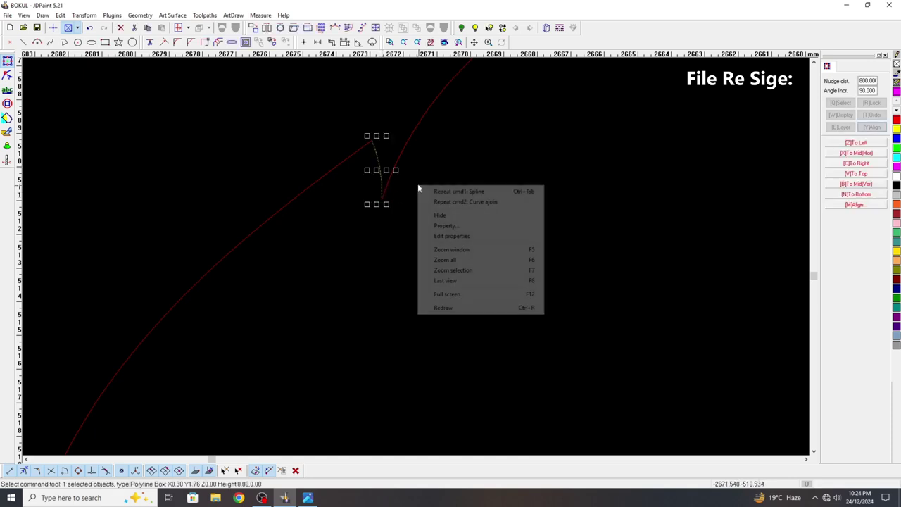
left_click(454, 201)
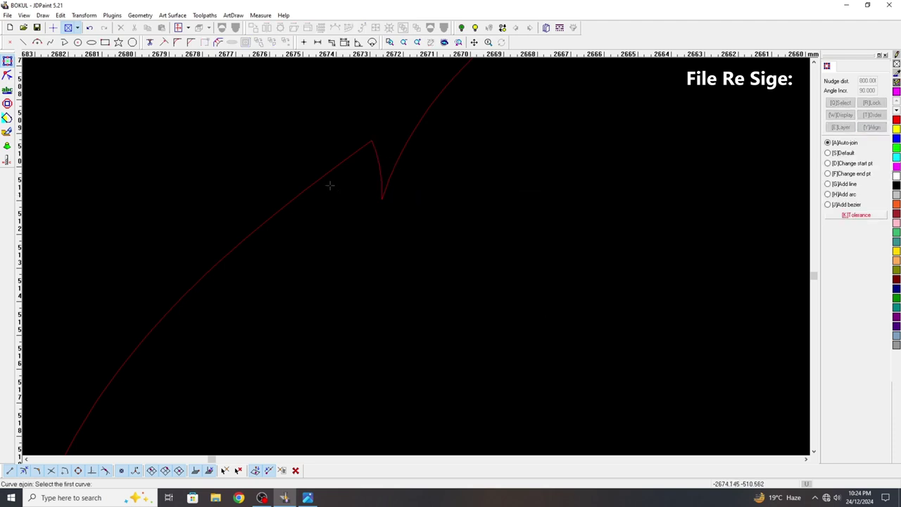
scroll(262, 231, "down", 3)
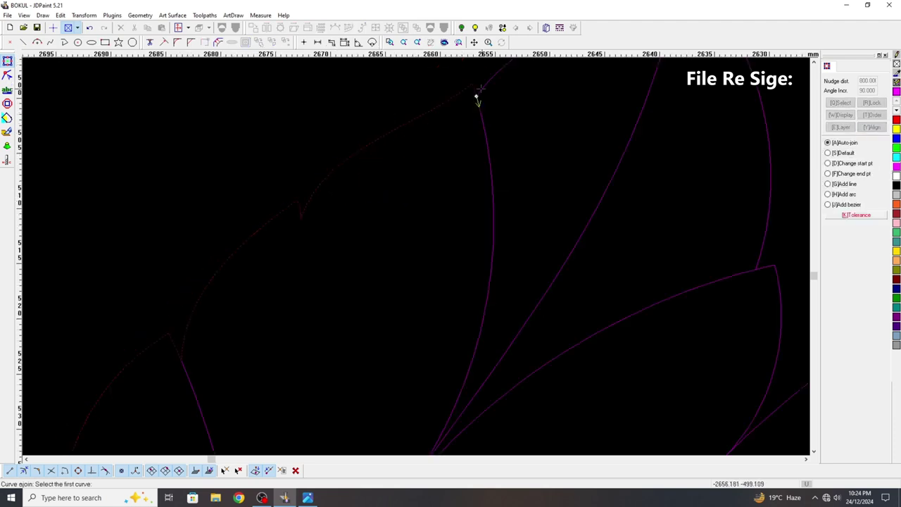
scroll(338, 241, "down", 3)
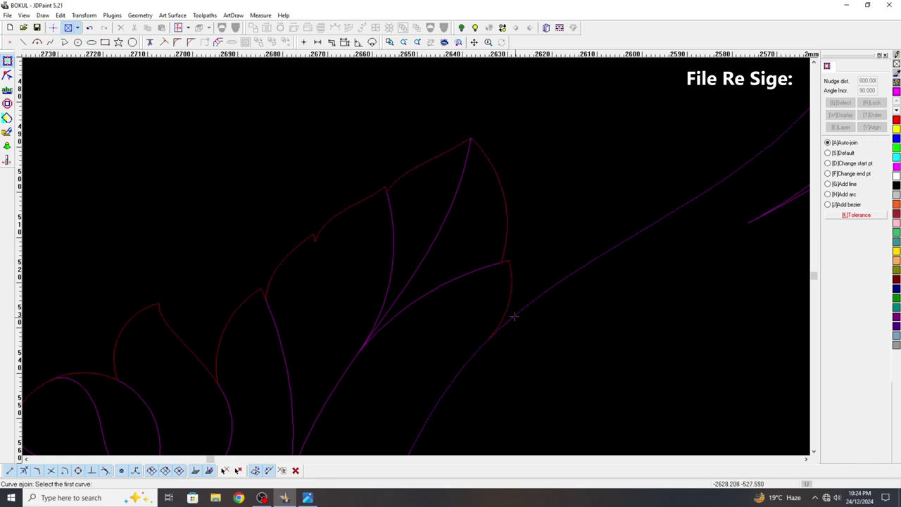
right_click(521, 204)
scroll(488, 191, "down", 2)
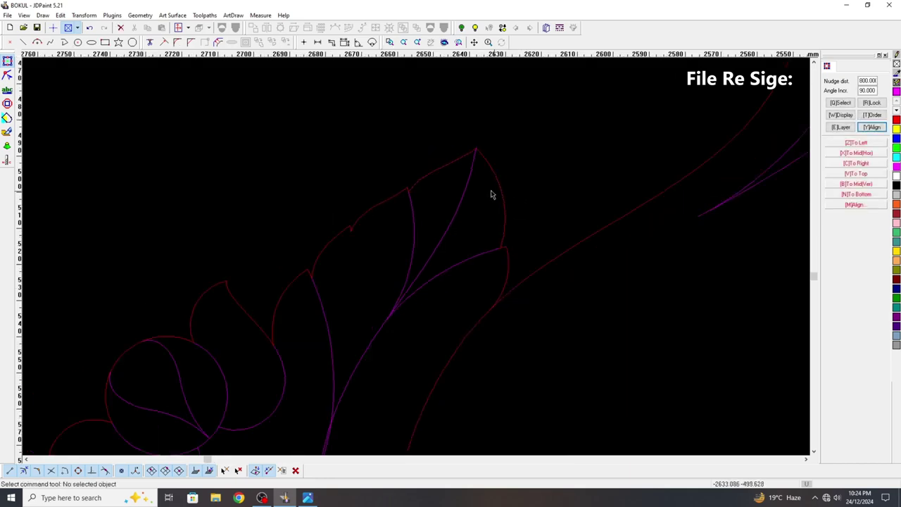
Step: Point-divide the leaf contour and the stem curve at their intersection below the upper leaf
scroll(496, 272, "up", 6)
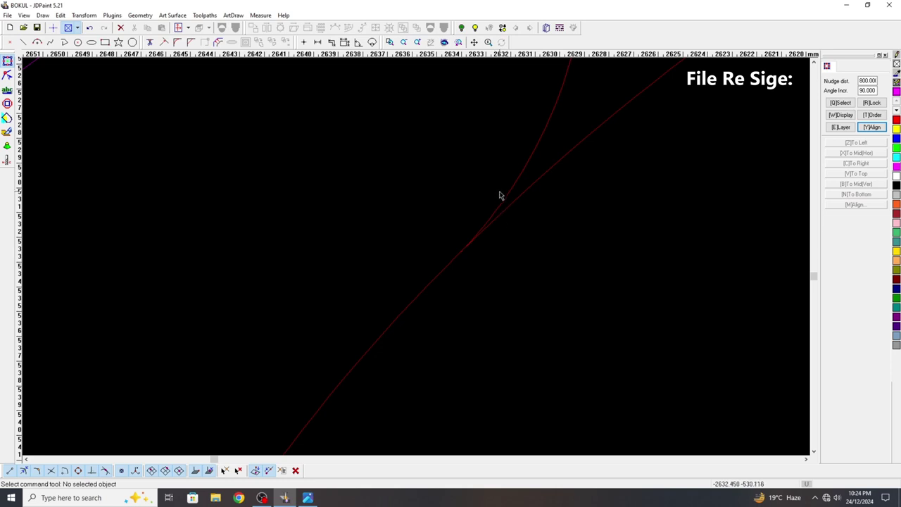
left_click(504, 202)
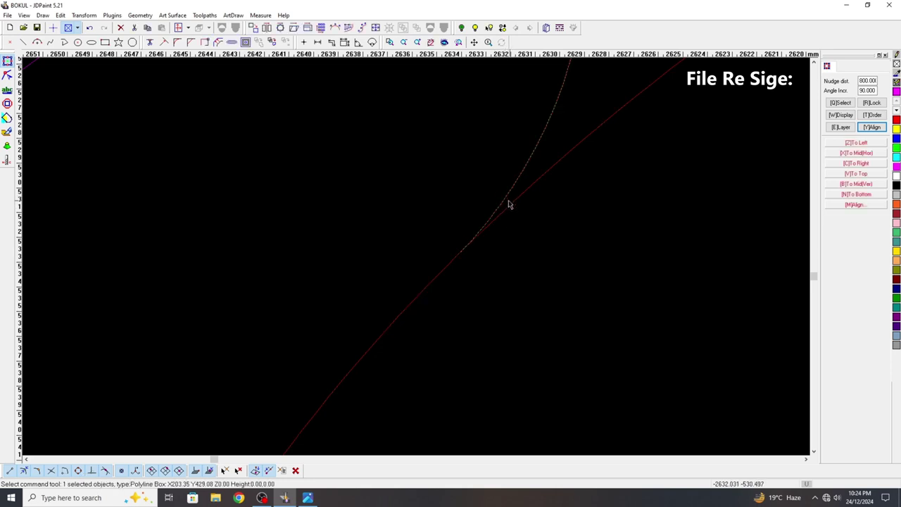
scroll(458, 173, "down", 1)
left_click_drag(390, 177, 375, 166)
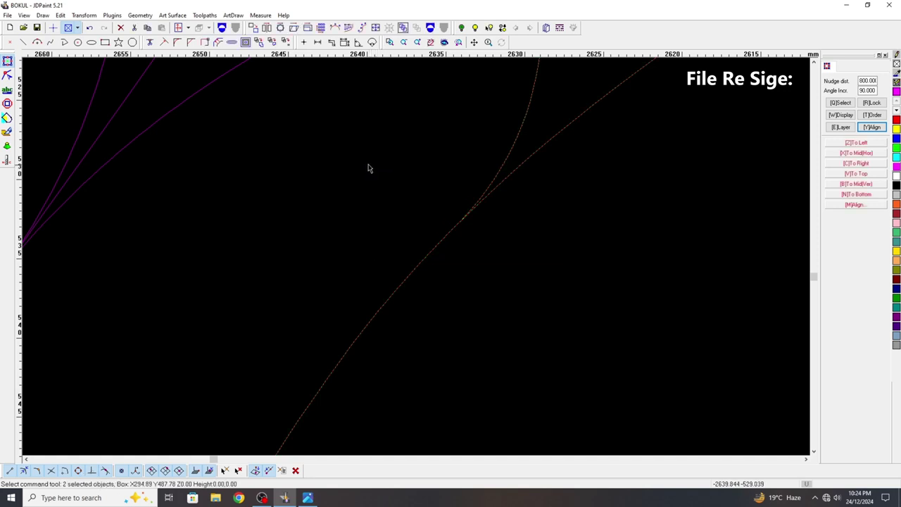
left_click(61, 15)
left_click(77, 105)
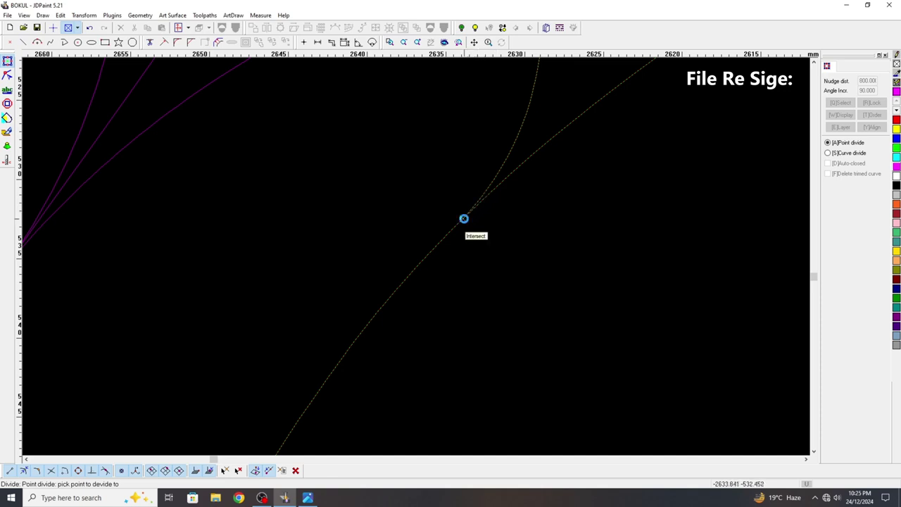
left_click(465, 218)
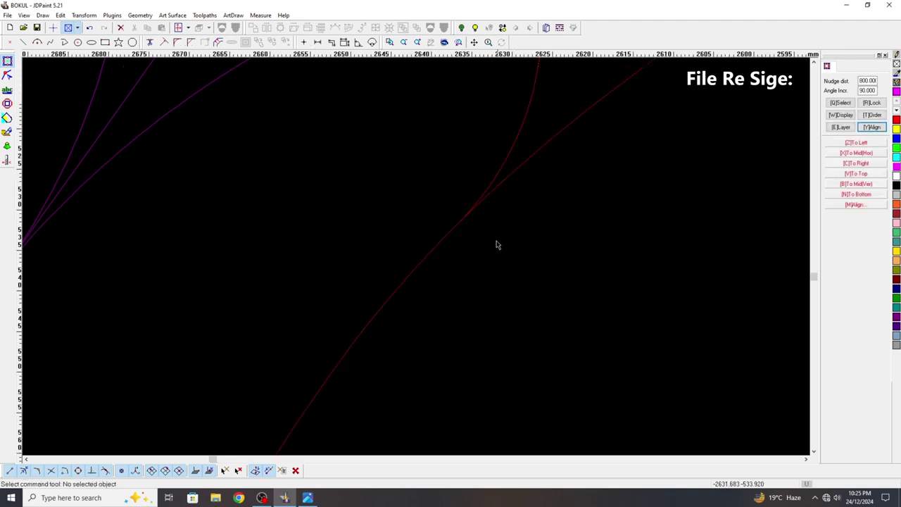
Step: Delete the inner stem segment that continues below the division point, keeping the leaf edge and the outer stem curve
scroll(498, 243, "down", 2)
left_click_drag(503, 275, 423, 235)
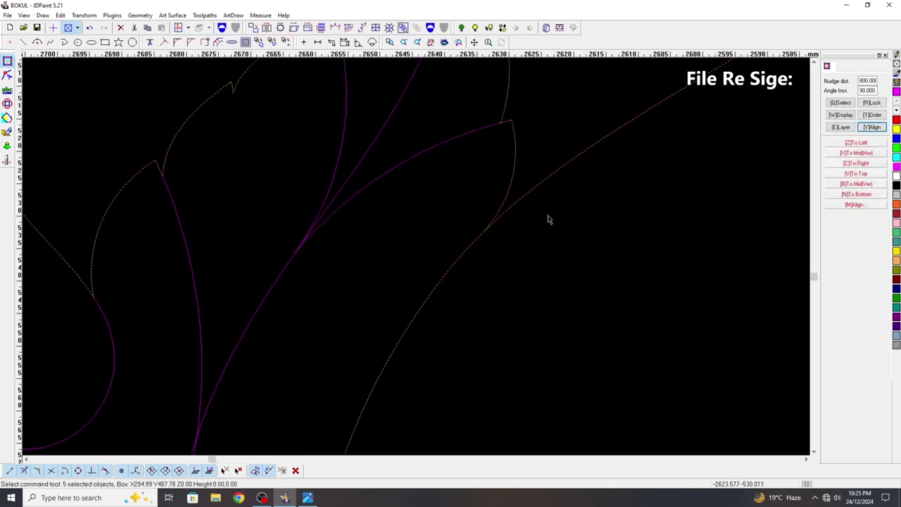
left_click(495, 183, "shift")
key("Delete")
scroll(485, 221, "down", 1)
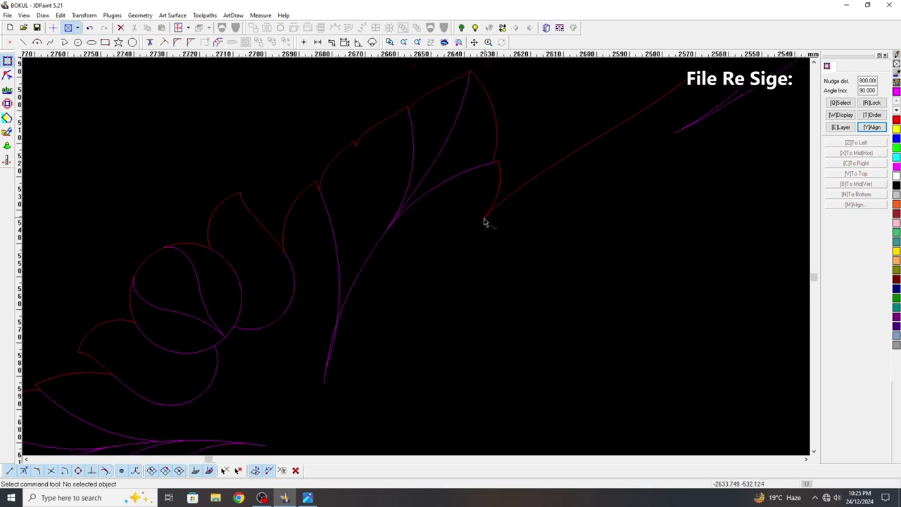
Step: Auto-join the leaf contour with the outer stem curve and continue along the scroll at its upper end
scroll(486, 213, "up", 4)
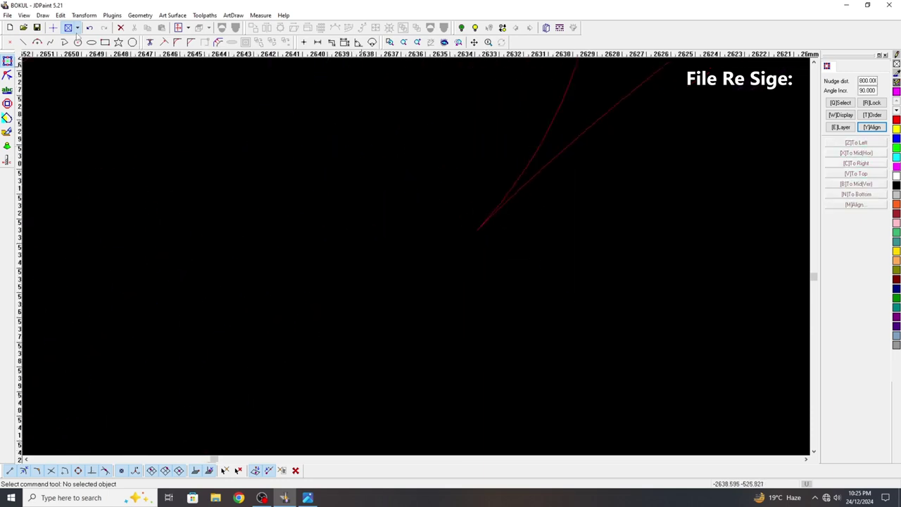
left_click(60, 14)
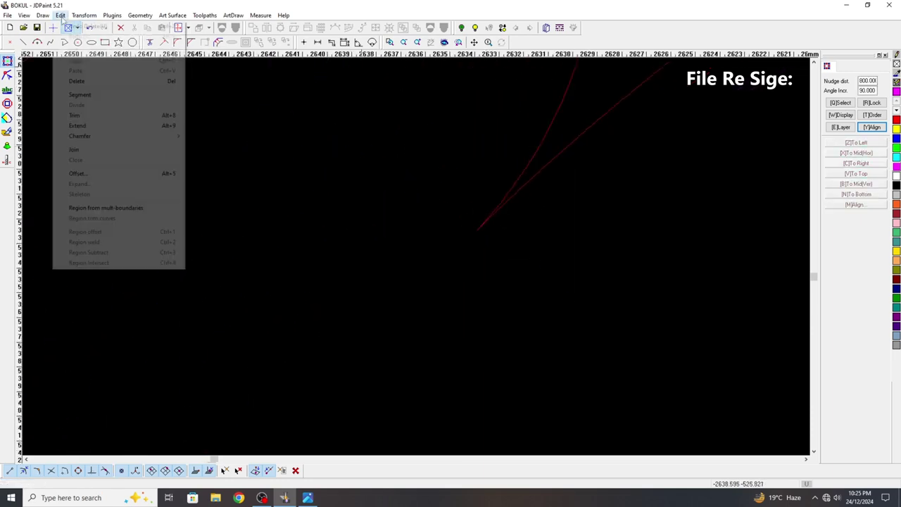
left_click(90, 150)
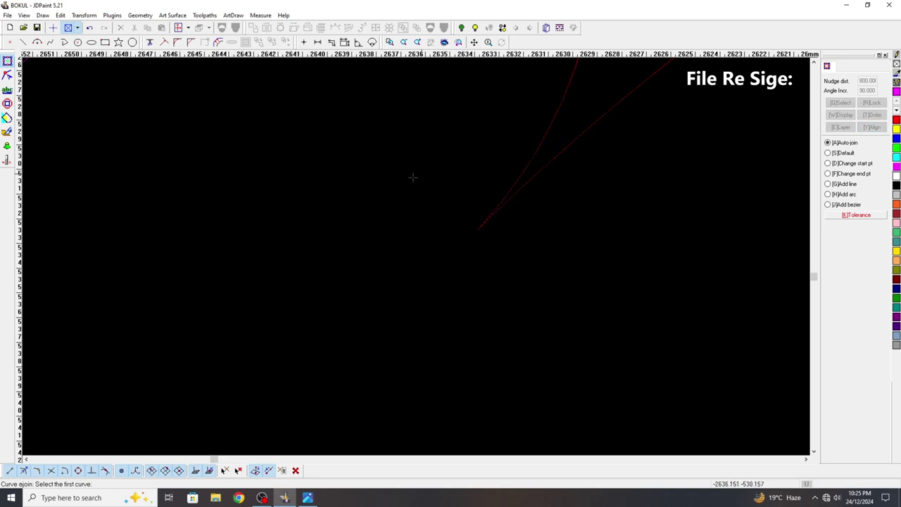
scroll(412, 178, "down", 5)
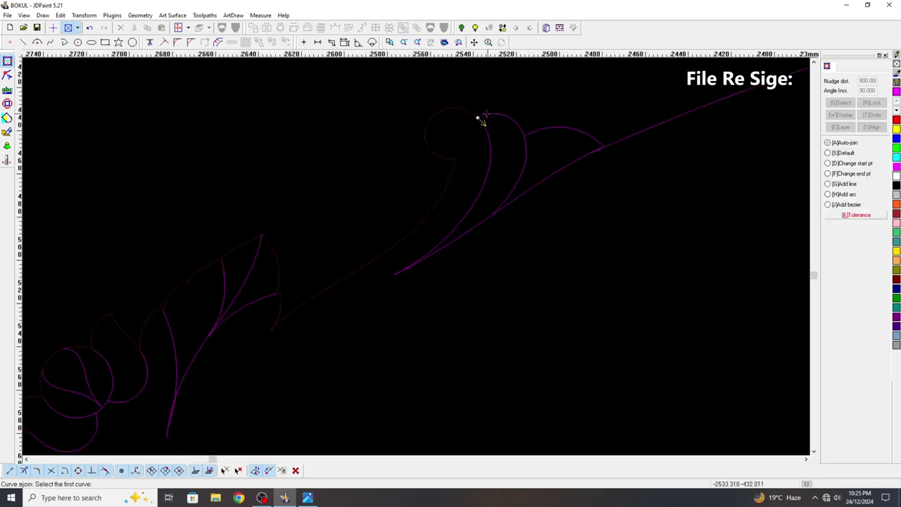
key("a")
Step: Continue auto-joining the outline along the large top arch to the opposite carved ornament
scroll(623, 138, "down", 10)
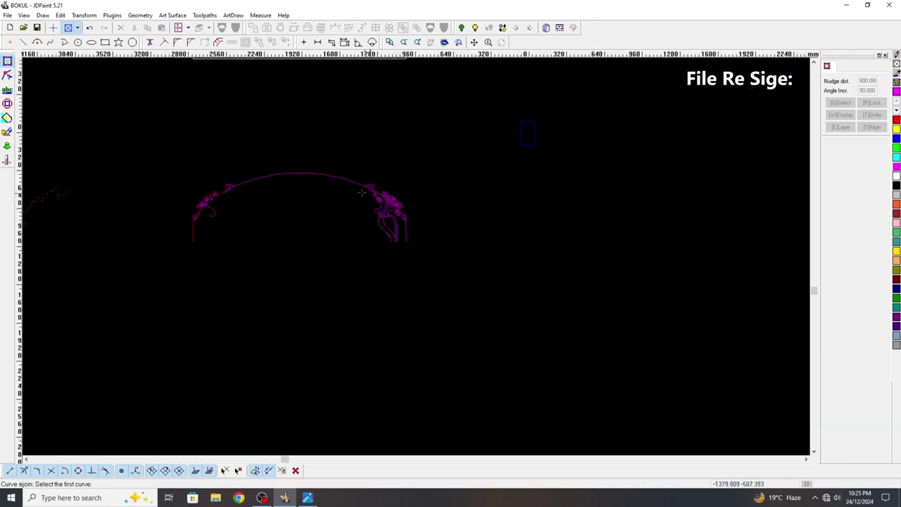
scroll(361, 191, "up", 10)
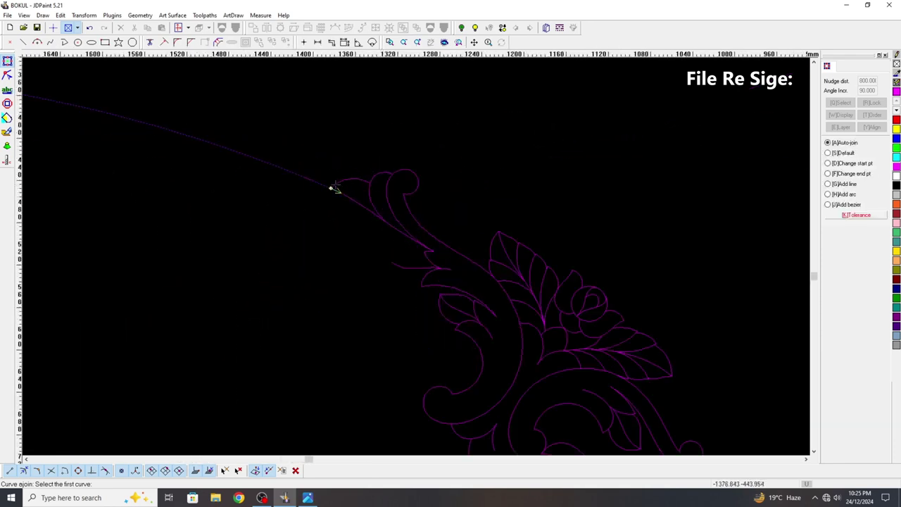
scroll(335, 187, "up", 8)
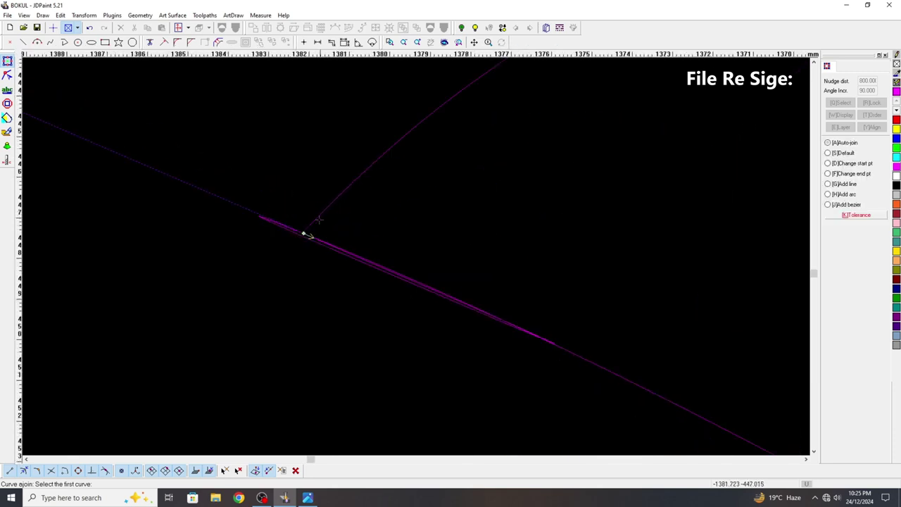
scroll(303, 241, "up", 2)
key("Escape")
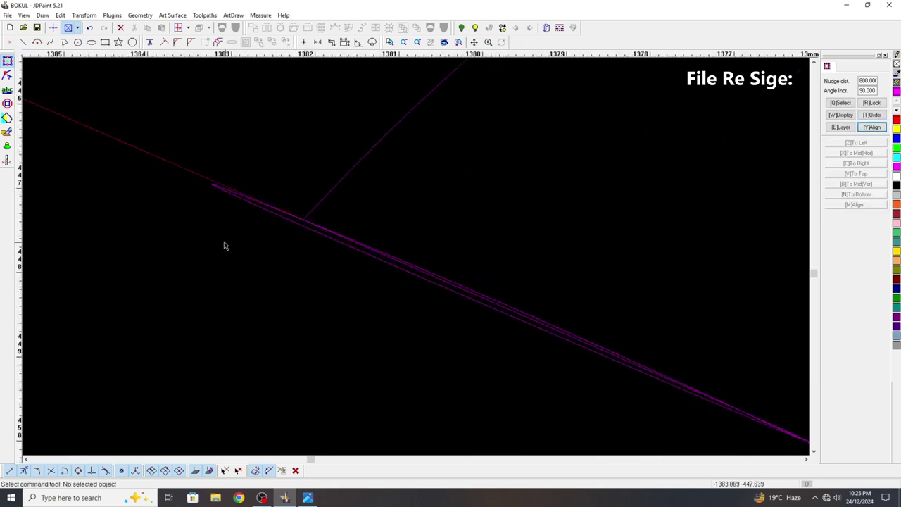
Step: Delete the short overlapping line pieces at the arch's far end, before its junction with the ornament
left_click_drag(159, 140, 298, 257)
key("Delete")
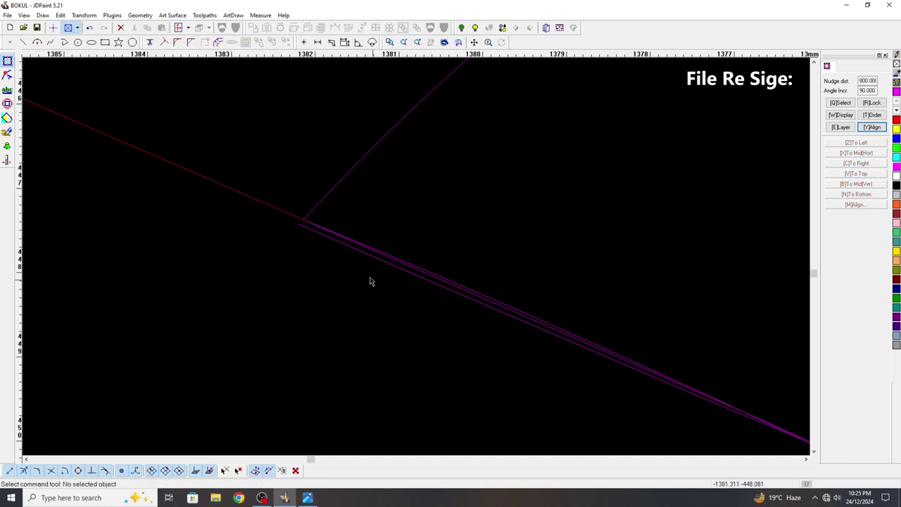
Step: Delete the remaining overlapping line pieces that run on beyond the corner between the arch and the ornament's first lobe
left_click_drag(370, 252, 382, 289)
key("Delete")
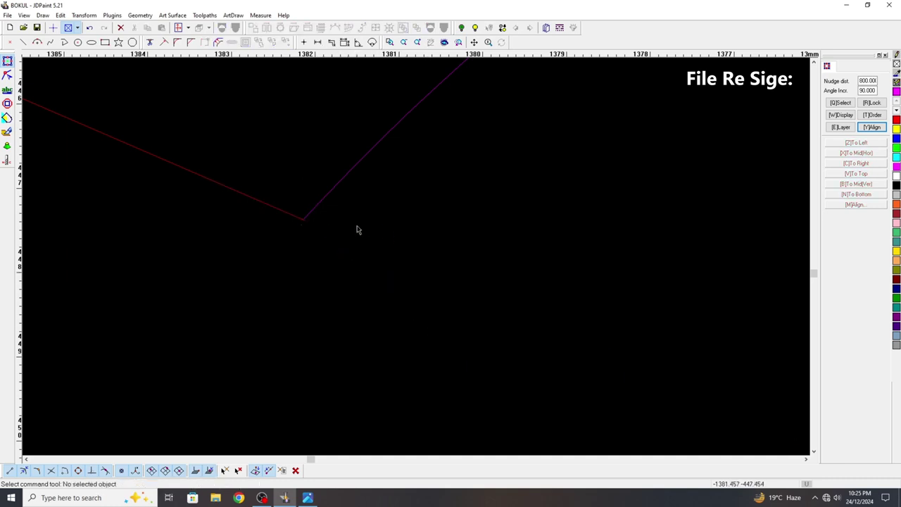
left_click_drag(356, 232, 272, 181)
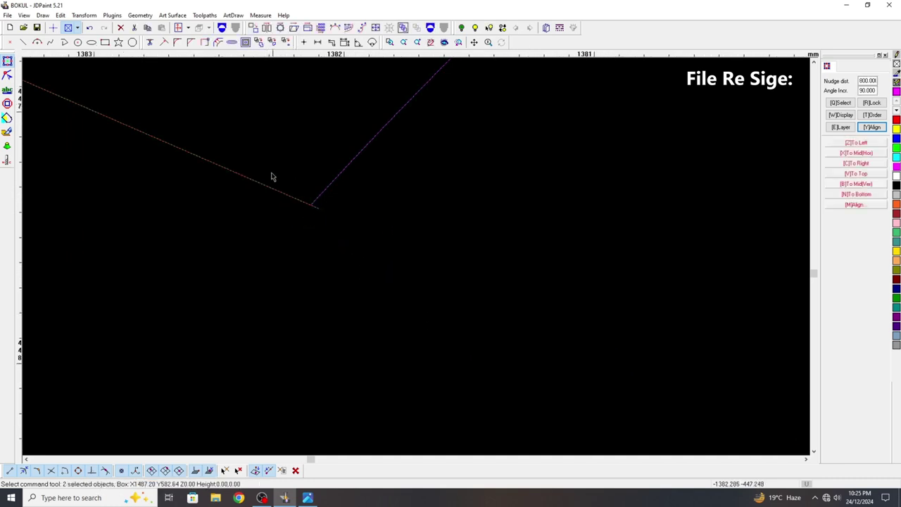
left_click(150, 42)
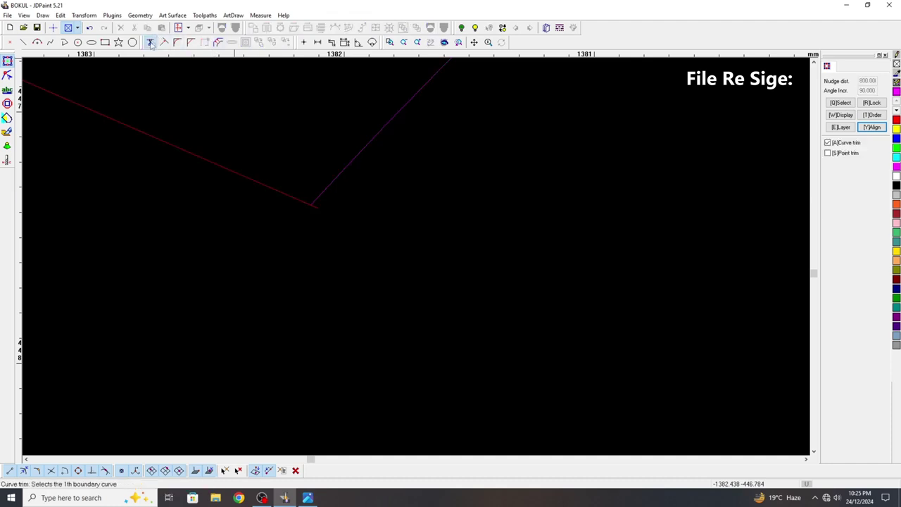
right_click(235, 182)
Step: Divide the arch line just before its corner with the ornament's first lobe and delete the overshooting end piece
left_click(235, 177)
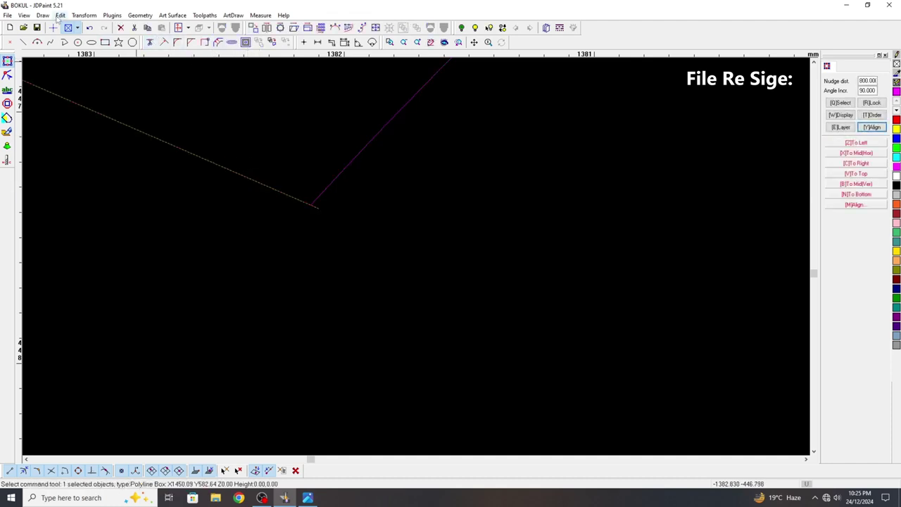
left_click(62, 16)
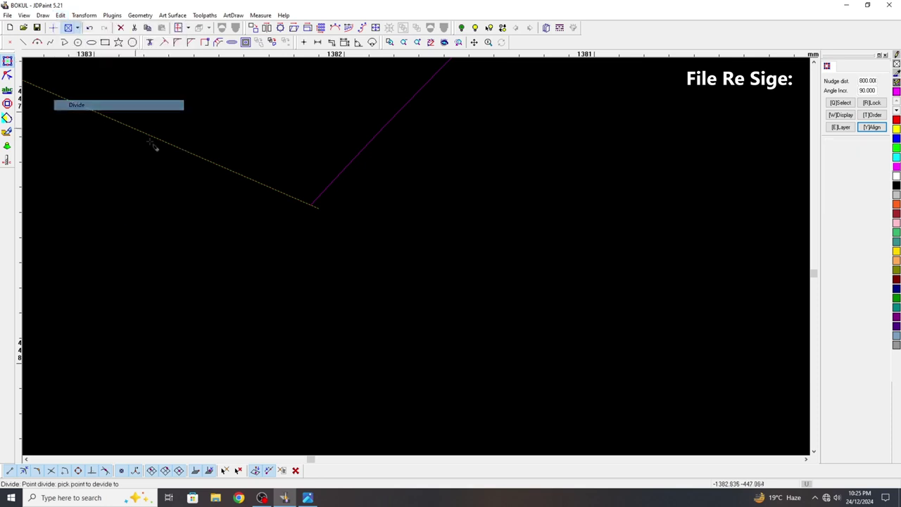
left_click(81, 105)
left_click(293, 197)
left_click(303, 203)
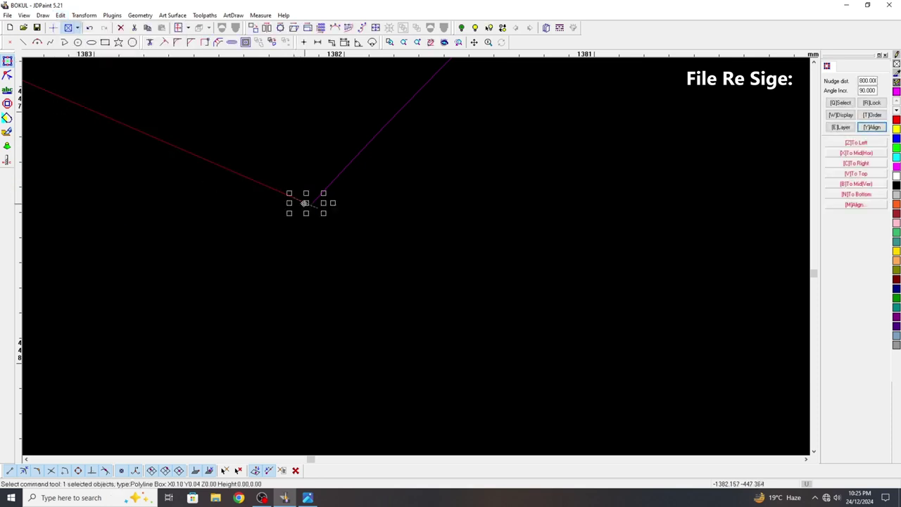
key("Delete")
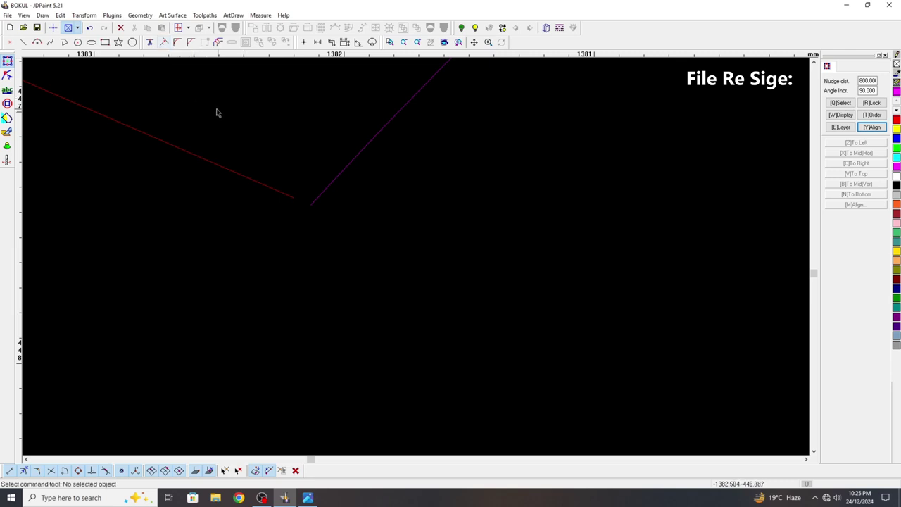
Step: Extend the shortened arch end to meet the ornament's lobe curve, using that curve as the boundary
left_click(165, 43)
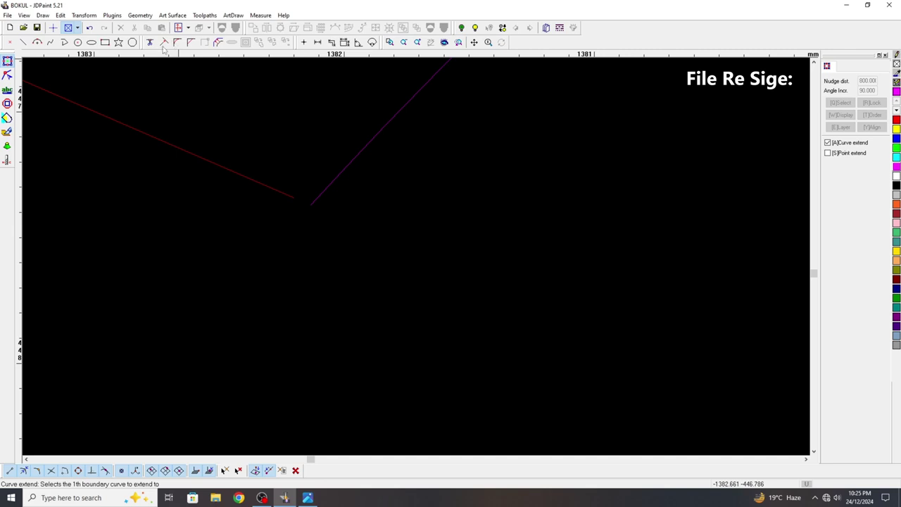
left_click(323, 191)
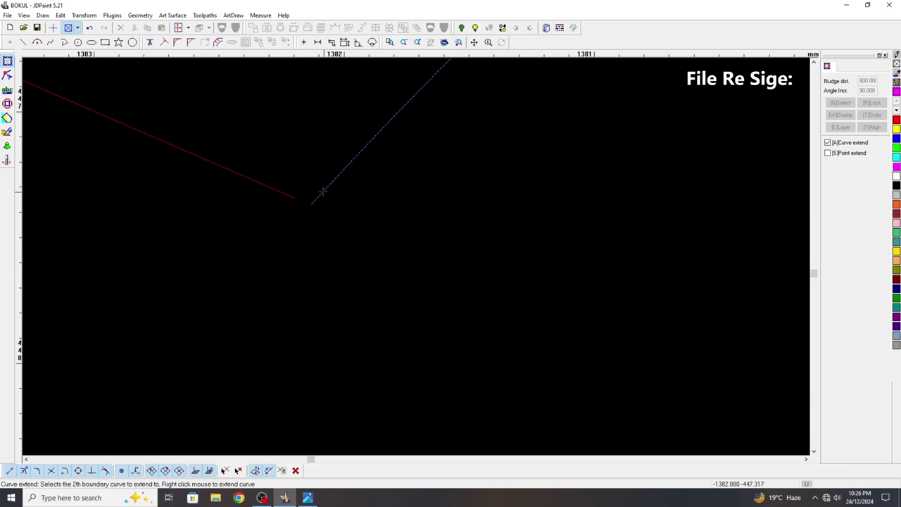
right_click(280, 242)
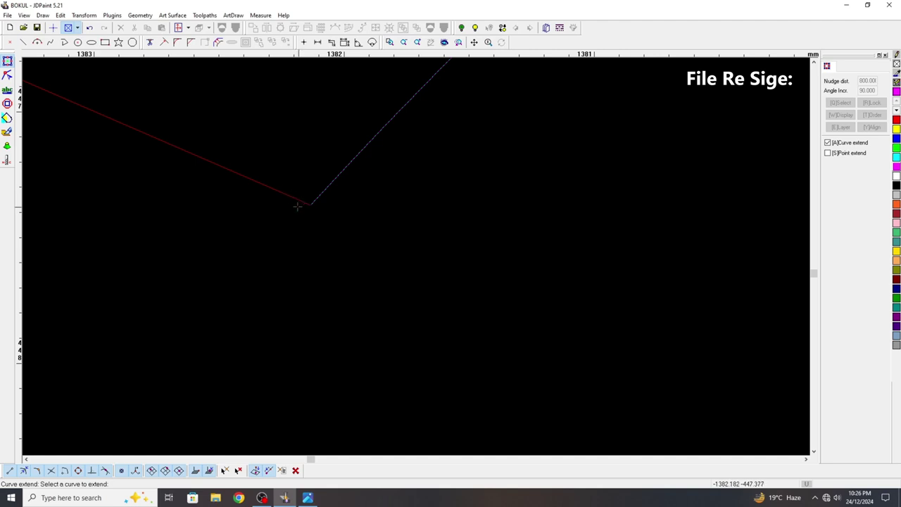
right_click(318, 222)
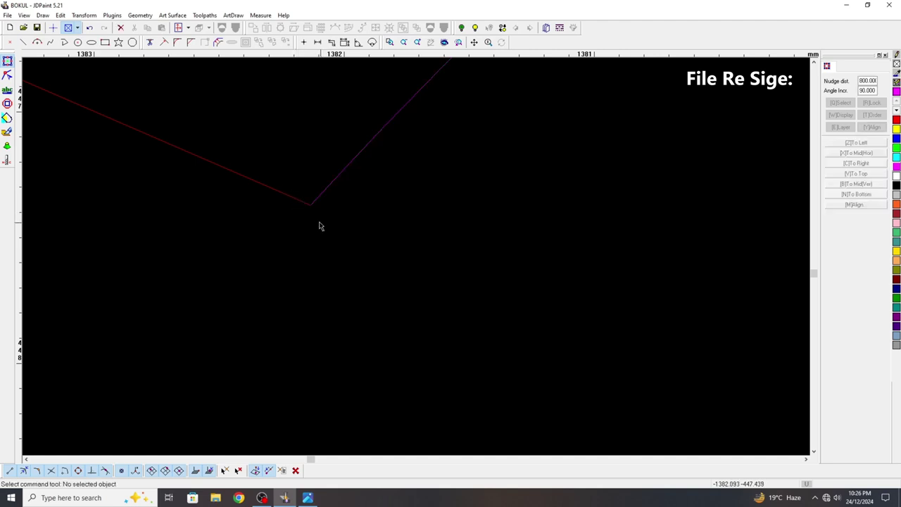
right_click(320, 223)
left_click(286, 229)
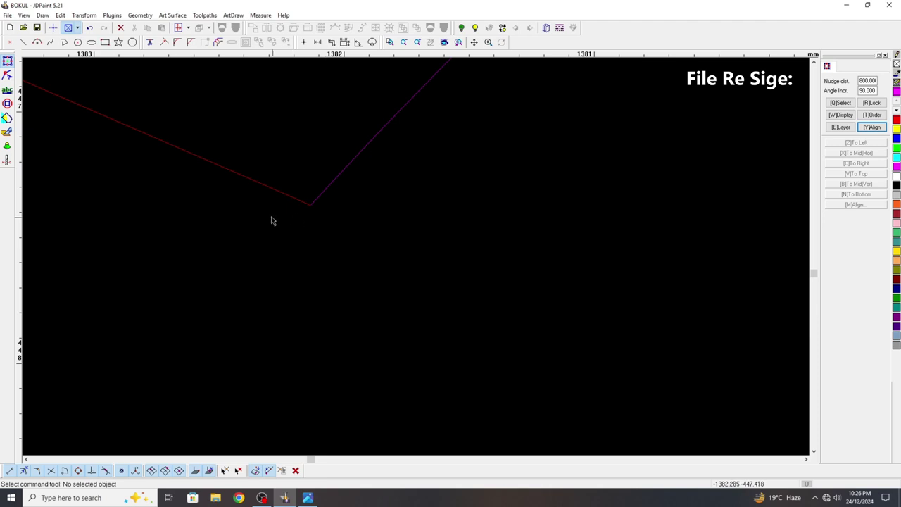
Step: Auto-join the arch with the ornament's first lobe and continue around the scroll and down its outer stem to the leaf cluster
right_click(275, 220)
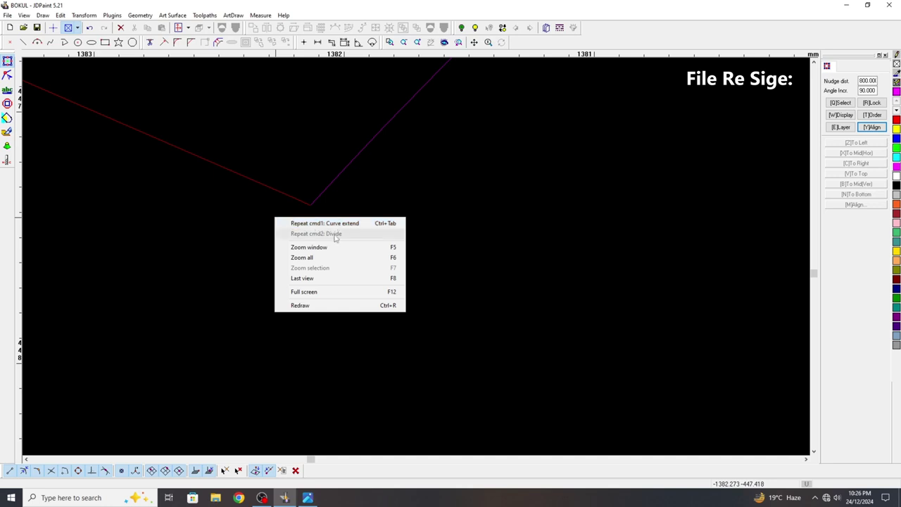
left_click_drag(380, 229, 259, 185)
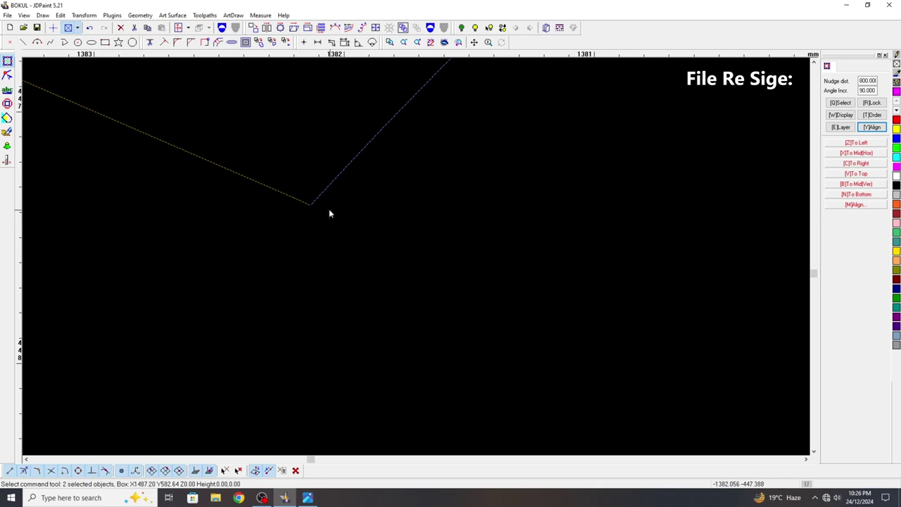
right_click(328, 213)
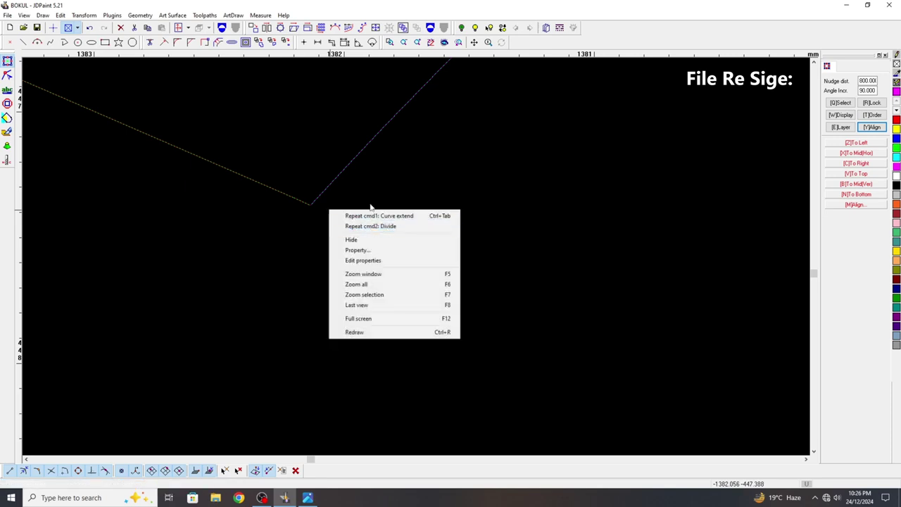
right_click(384, 177)
left_click(330, 207)
left_click_drag(350, 221, 273, 192)
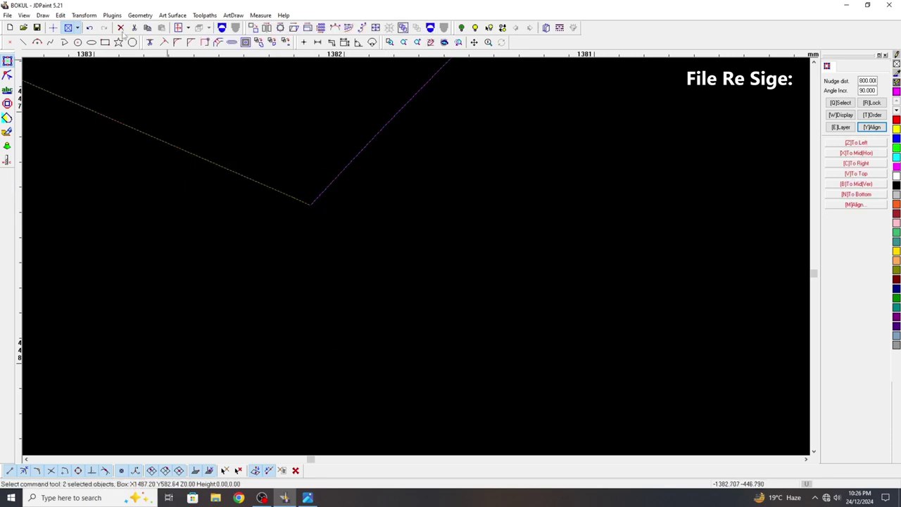
left_click(61, 14)
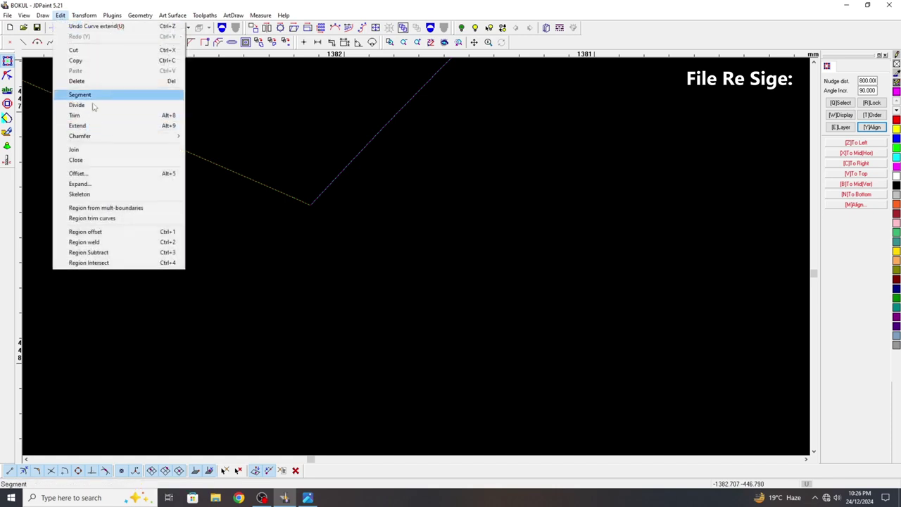
left_click(95, 149)
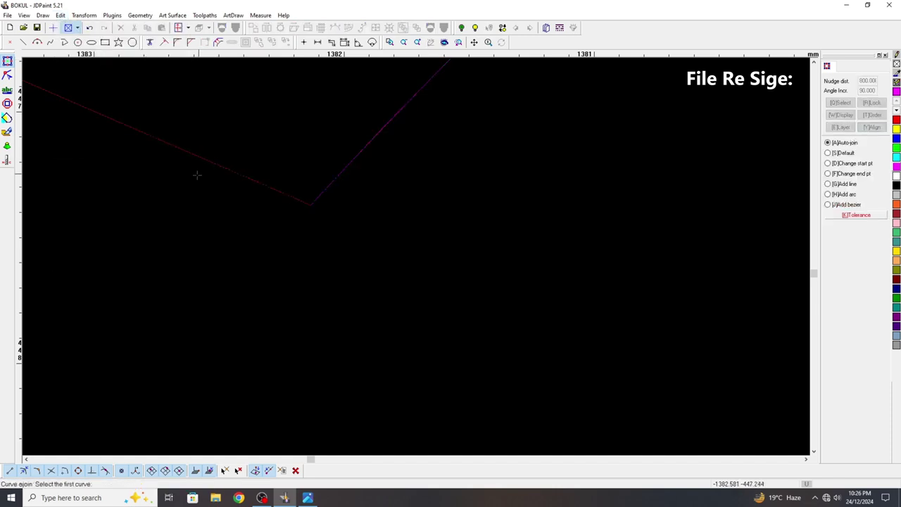
scroll(198, 175, "down", 10)
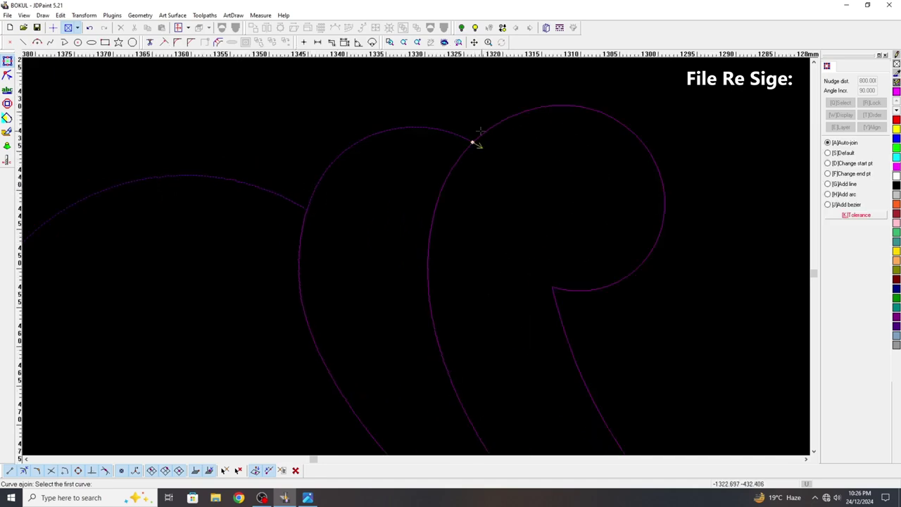
scroll(507, 239, "down", 5)
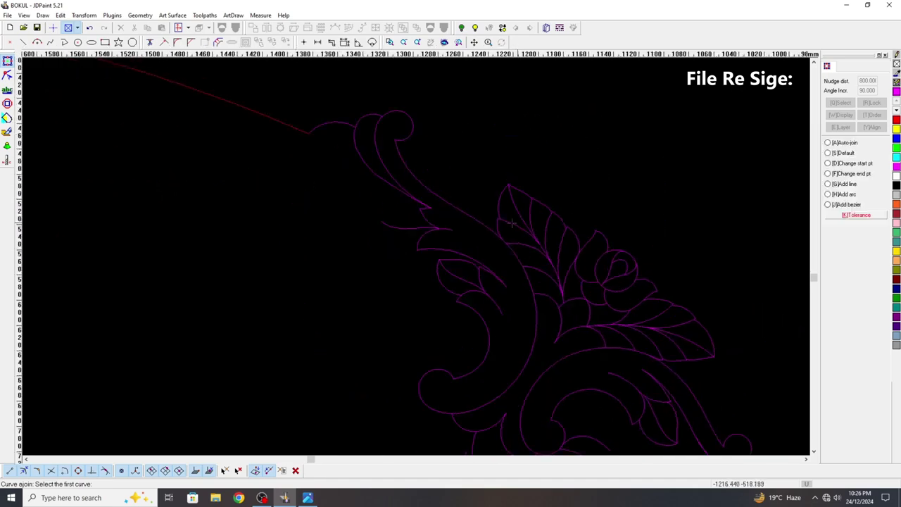
scroll(505, 254, "up", 5)
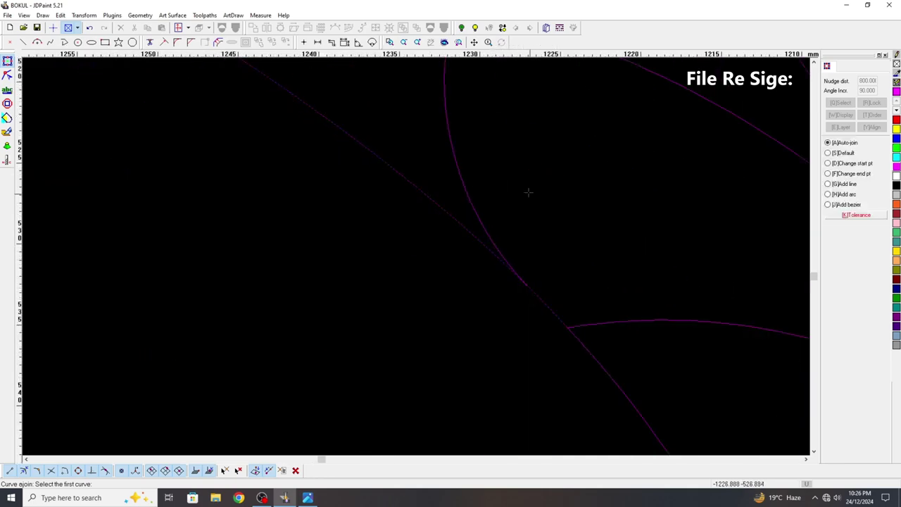
Step: Delete the stem segment below the first leaf and the inner leaf curve that branches off at the same point
key("Escape")
scroll(481, 187, "down", 3)
left_click_drag(549, 301, 504, 222)
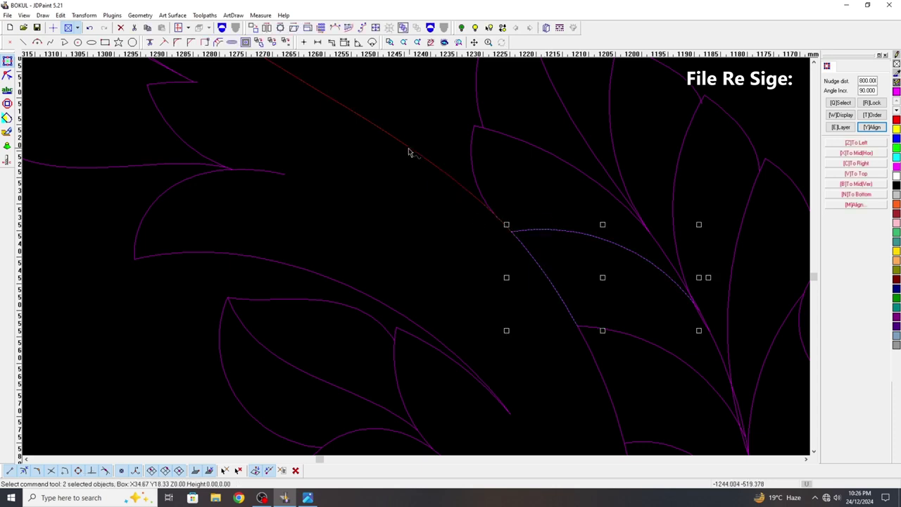
key("Delete")
Step: Divide the outer stem curve where the lowest leaf edge meets it and delete the leftover stem end beyond that point
scroll(521, 229, "up", 3)
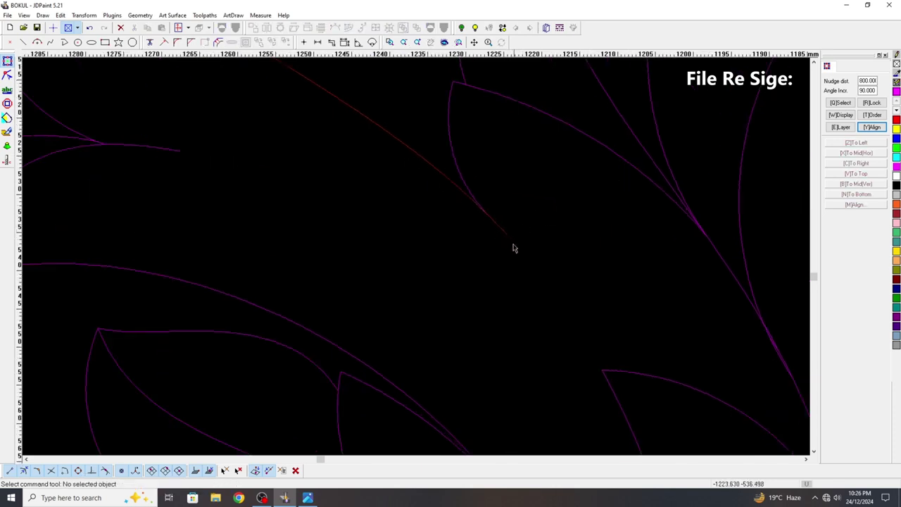
left_click_drag(514, 247, 441, 193)
right_click(376, 181)
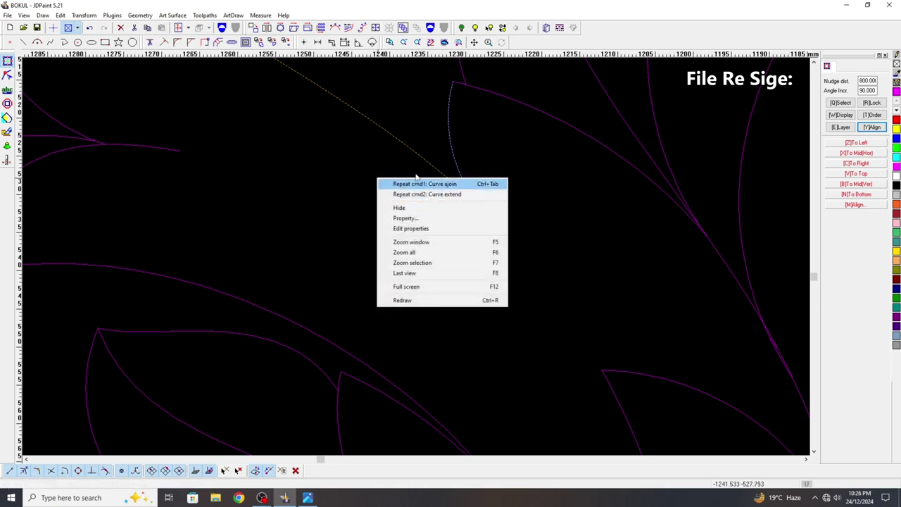
key("Escape")
left_click(59, 16)
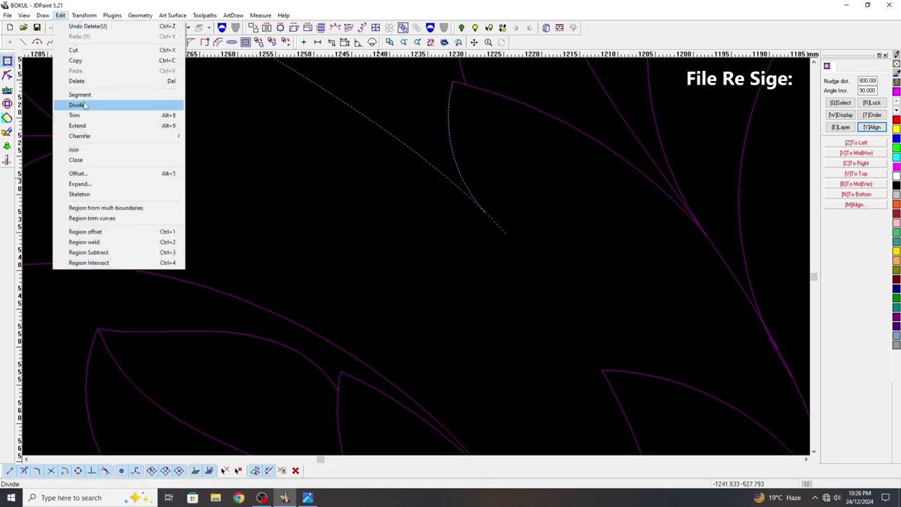
left_click(92, 106)
left_click(556, 215)
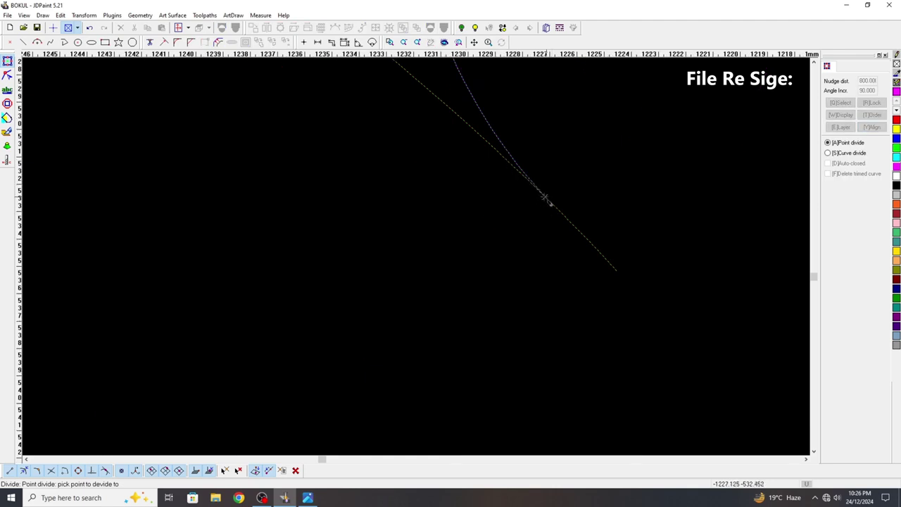
left_click(595, 209)
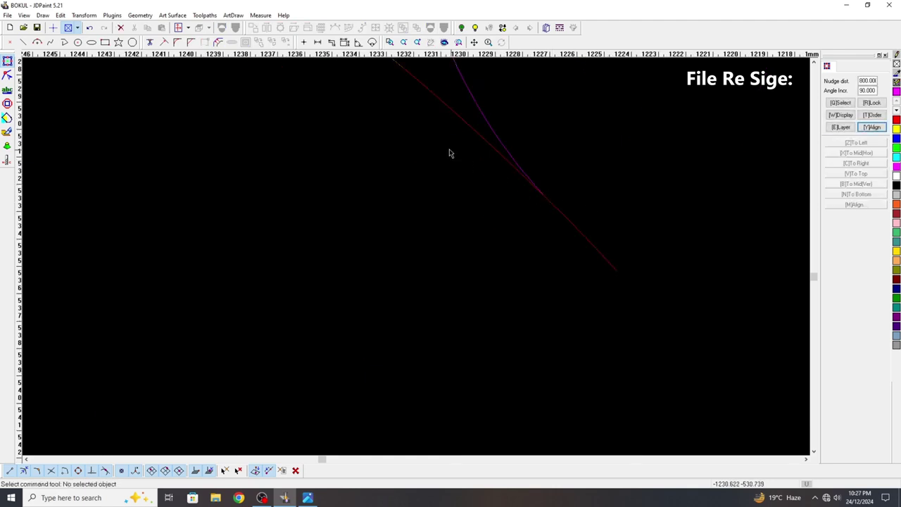
left_click(593, 245)
key("Delete")
Step: Try to auto-join the outer stem curve with the outer edges of the leaf cluster
left_click(61, 15)
left_click(83, 149)
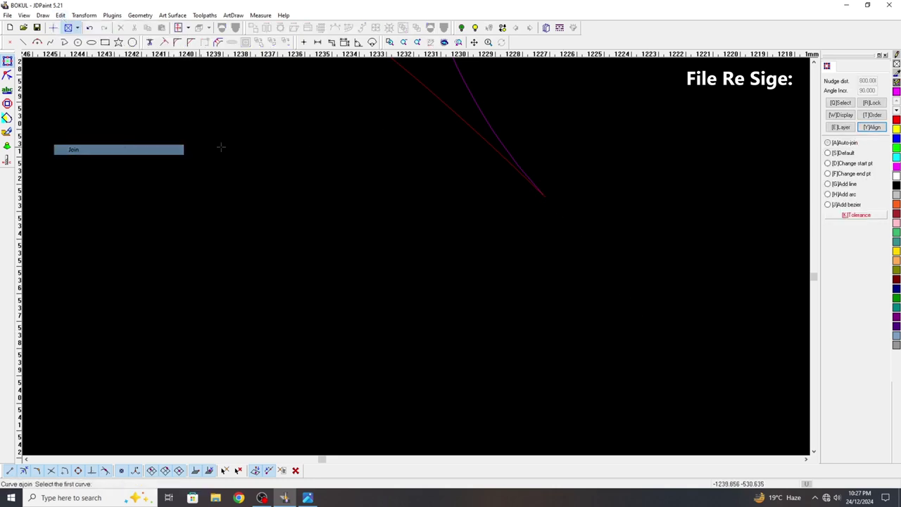
scroll(298, 265, "down", 3)
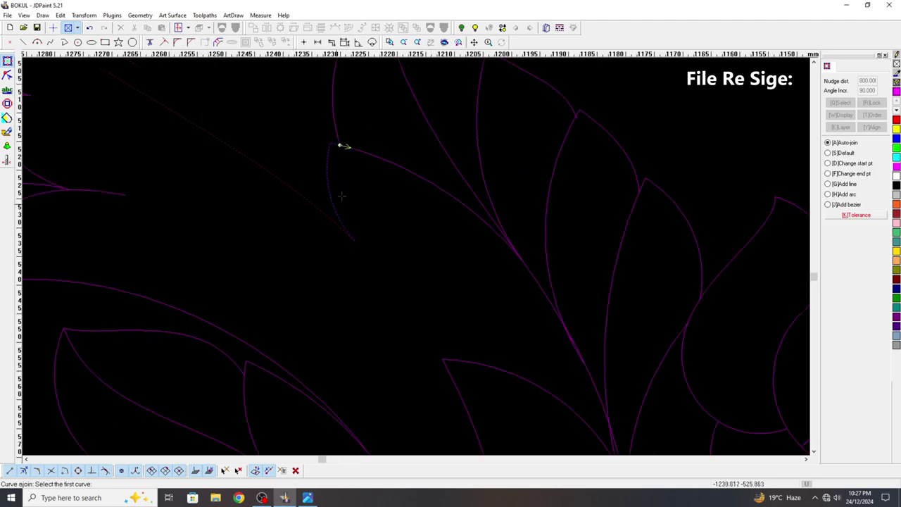
scroll(356, 137, "down", 1)
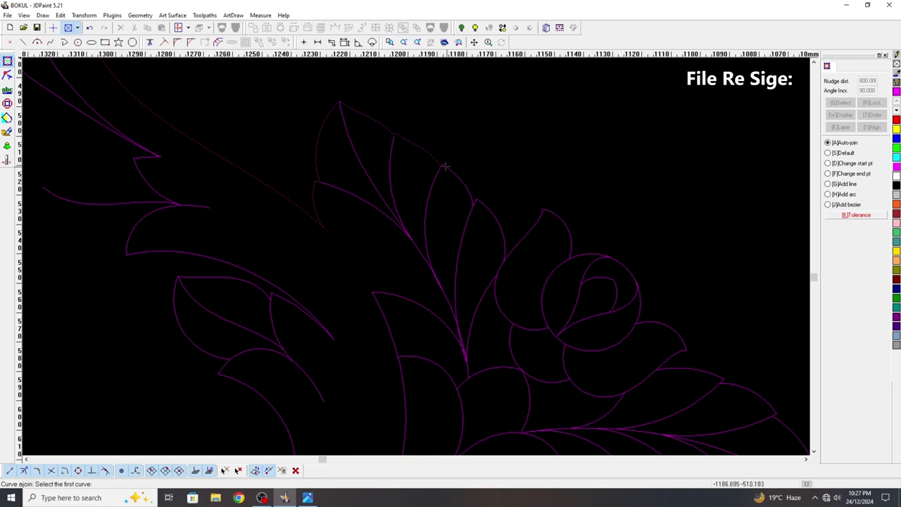
scroll(443, 165, "up", 5)
key("Escape")
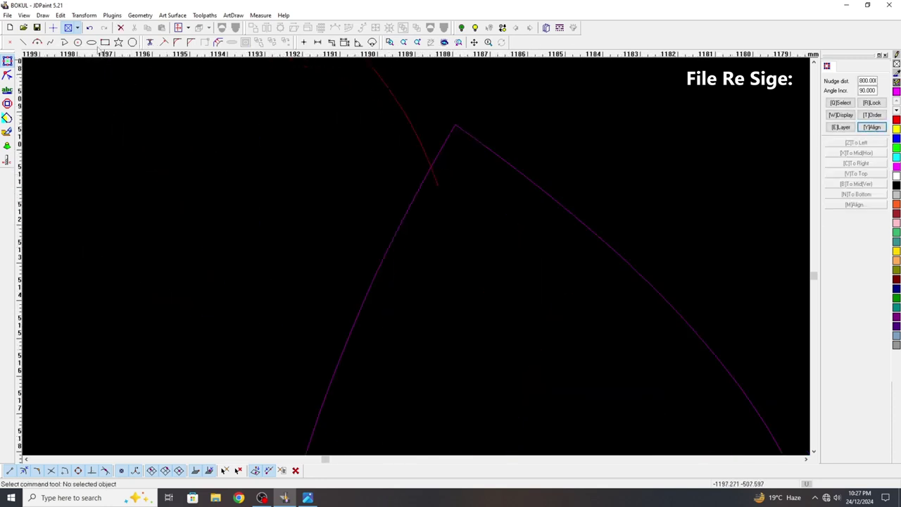
scroll(338, 202, "down", 3)
scroll(191, 262, "down", 2)
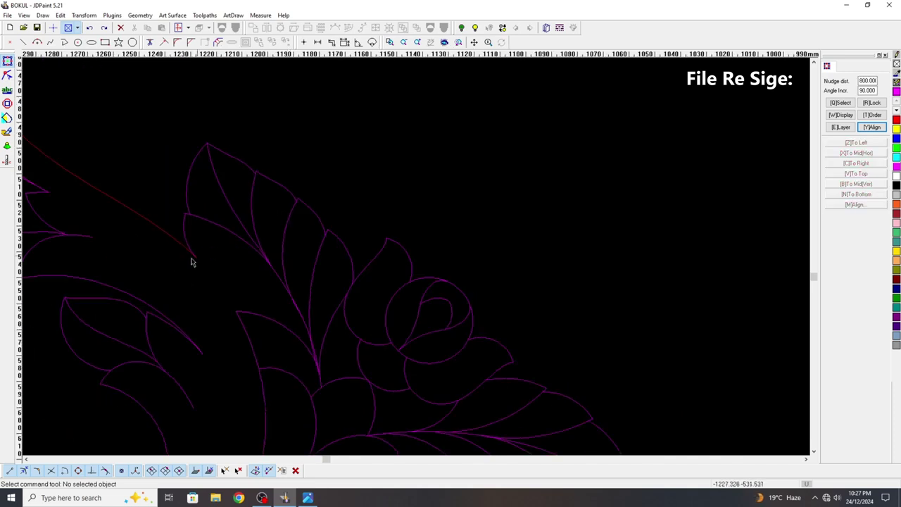
Step: Auto-join the outer stem curve with the outer leaf edges of the cluster, the flower bud and the upper edge of the rose
right_click(191, 279)
left_click(218, 289)
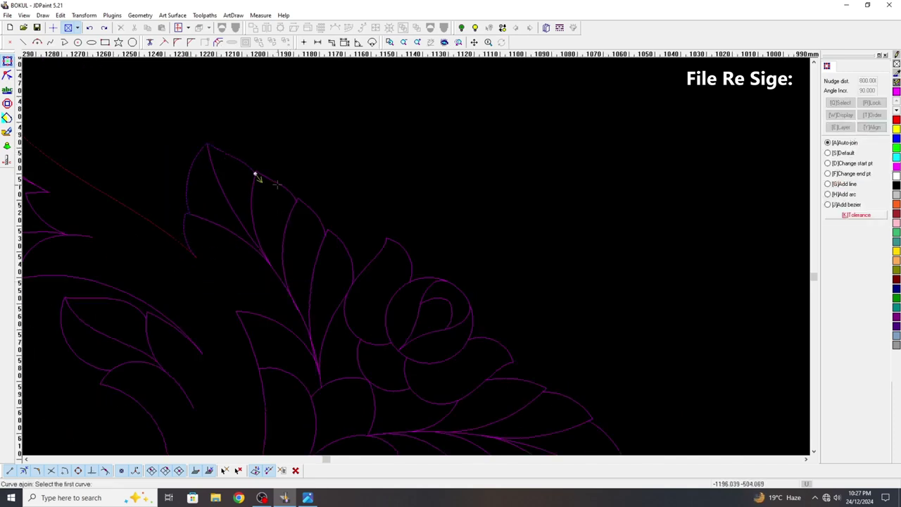
scroll(261, 174, "up", 5)
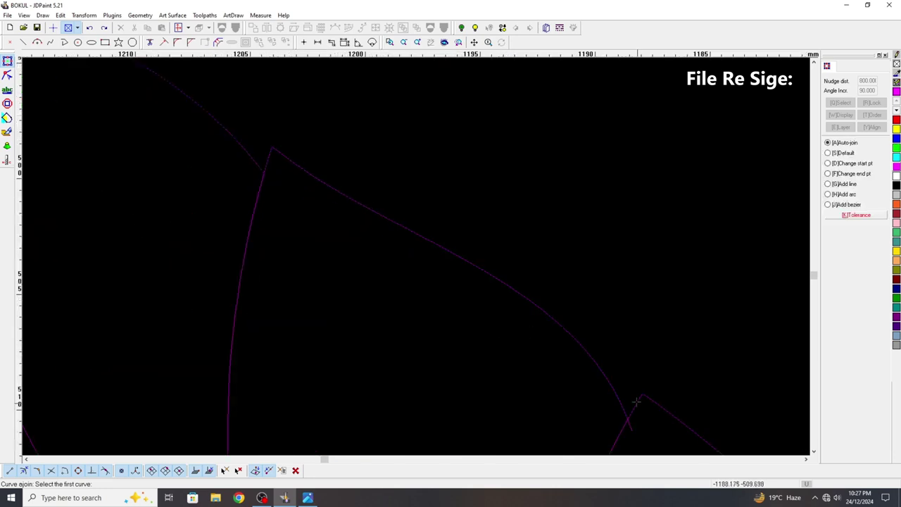
scroll(359, 243, "down", 3)
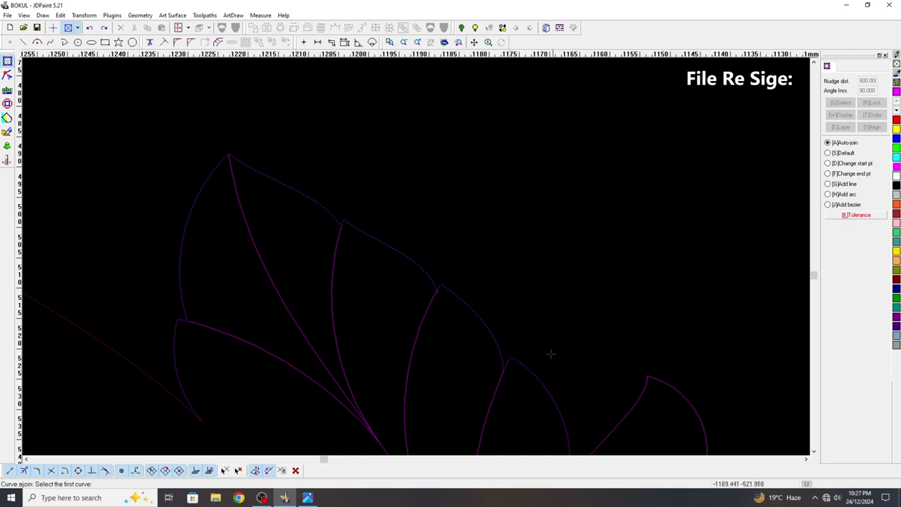
scroll(507, 354, "down", 2)
scroll(509, 349, "up", 2)
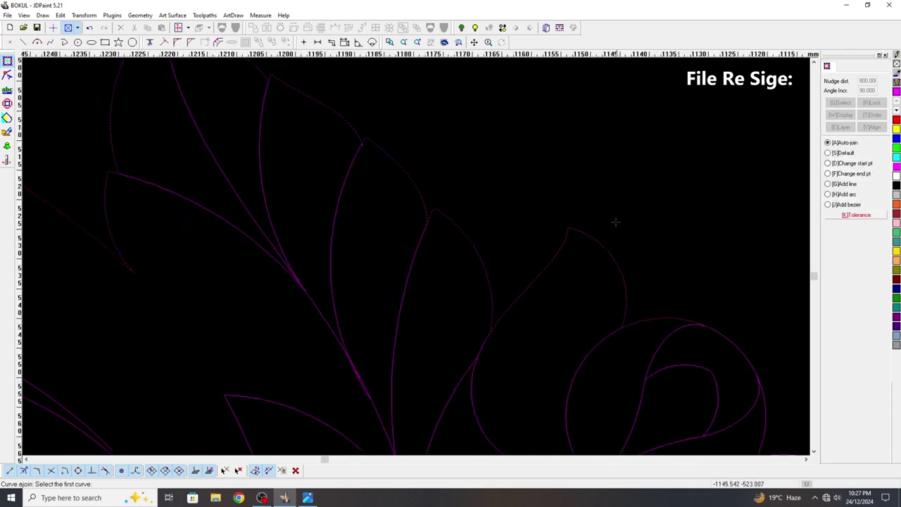
key("Escape")
Step: Delete the inner petal curves of the rose, the veins of the large leaf beneath it and the scroll arcs below that leaf
scroll(543, 196, "down", 3)
scroll(591, 255, "up", 2)
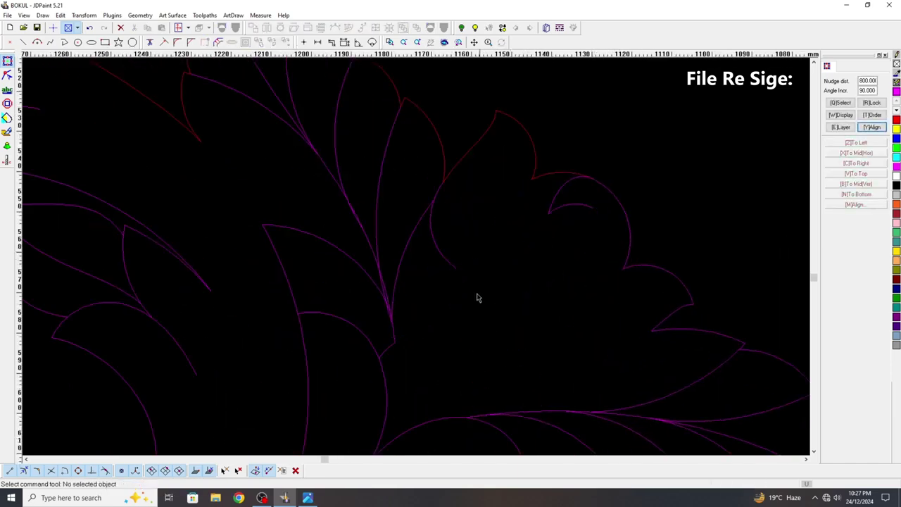
scroll(477, 297, "down", 3)
scroll(512, 328, "up", 2)
left_click(436, 268)
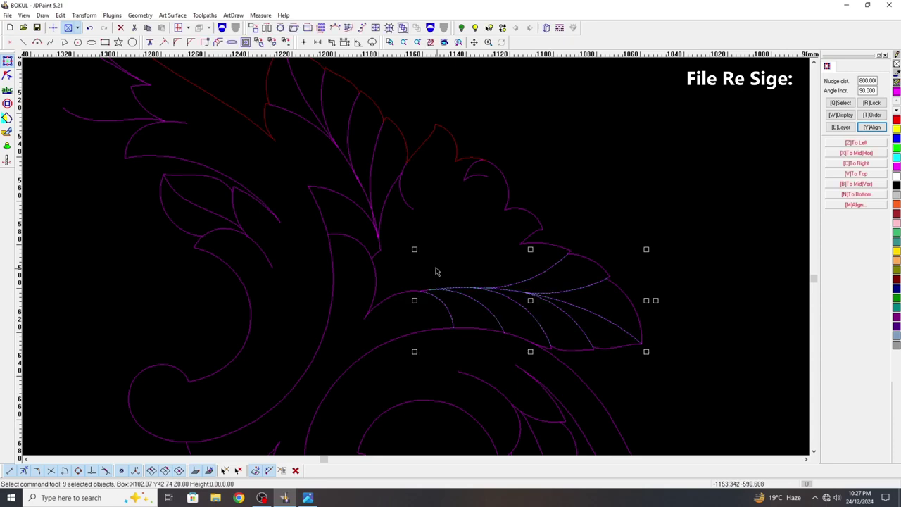
left_click(453, 342)
left_click(379, 289)
left_click(379, 289)
scroll(486, 349, "up", 2)
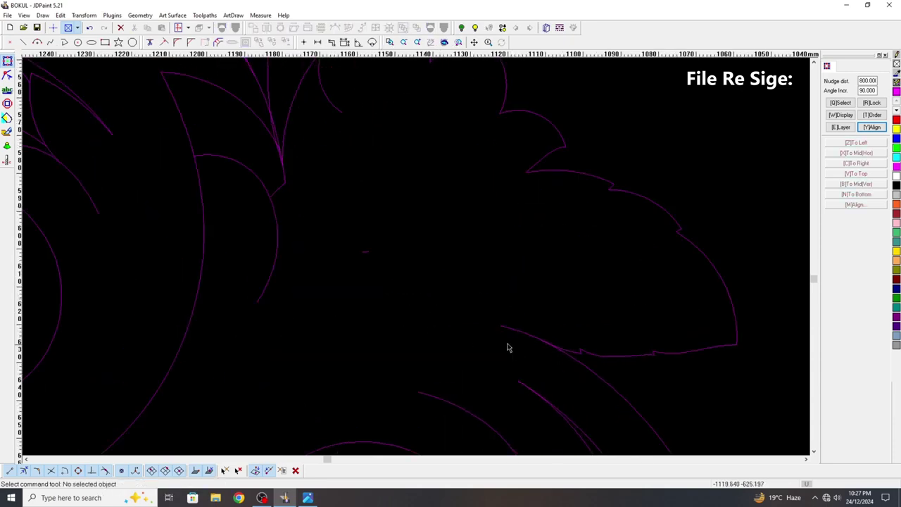
left_click_drag(458, 272, 549, 369)
scroll(412, 299, "down", 3)
Step: Auto-join the outline around the rose and its petals with the outer edge and underside of the large leaf
right_click(397, 227)
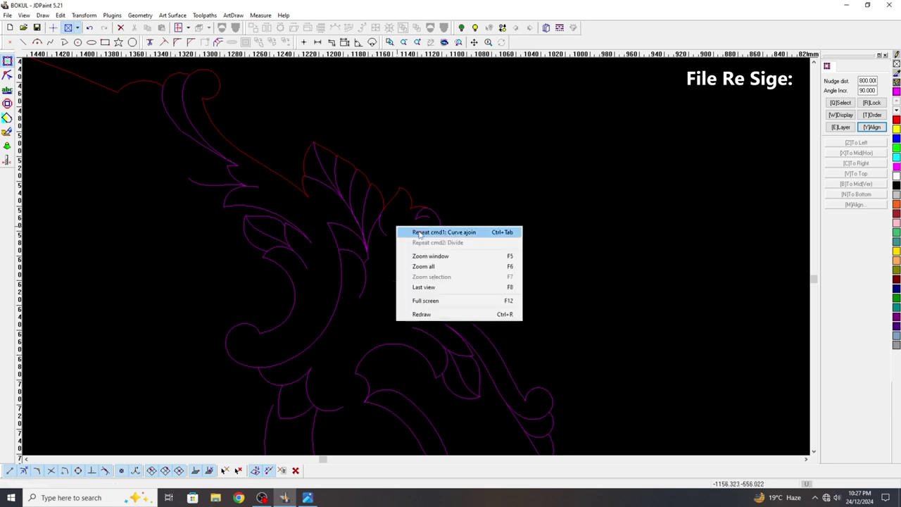
left_click(419, 232)
scroll(422, 204, "up", 2)
scroll(419, 192, "up", 1)
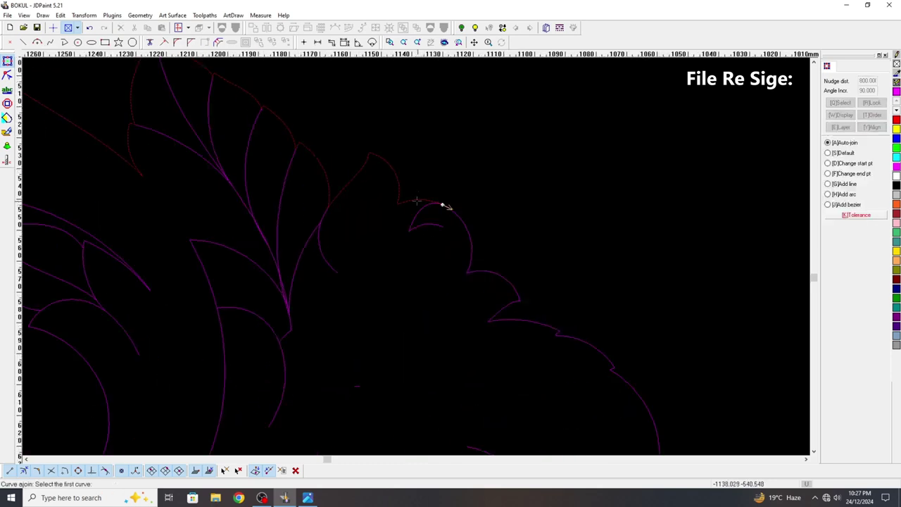
scroll(424, 183, "down", 3)
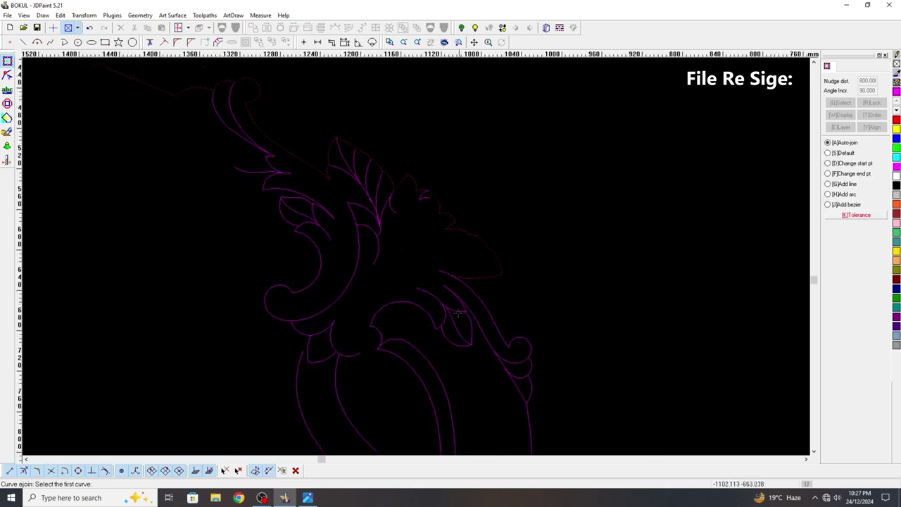
scroll(453, 270, "up", 2)
right_click(382, 252)
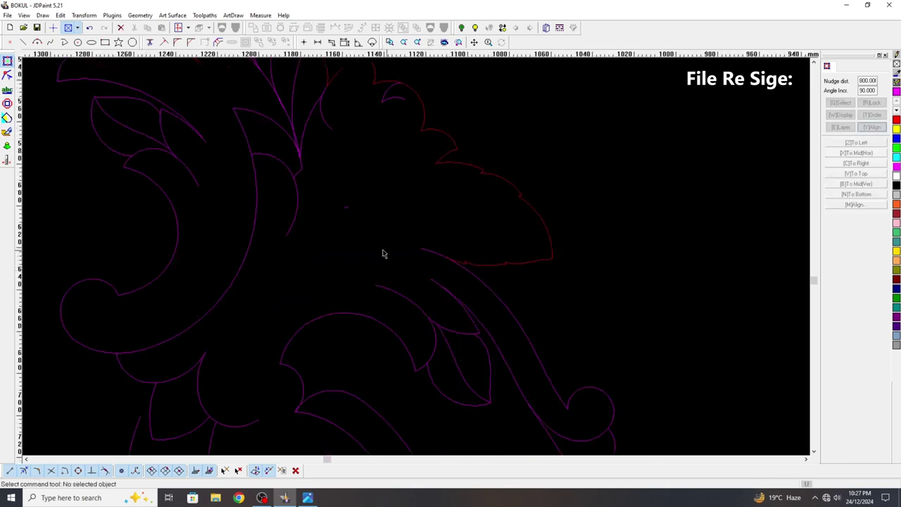
Step: Divide the lower stem curve where the large leaf's underside meets it and delete the leftover stem end beyond that point
right_click(357, 247)
left_click(346, 241)
scroll(444, 271, "up", 2)
left_click_drag(499, 304, 375, 203)
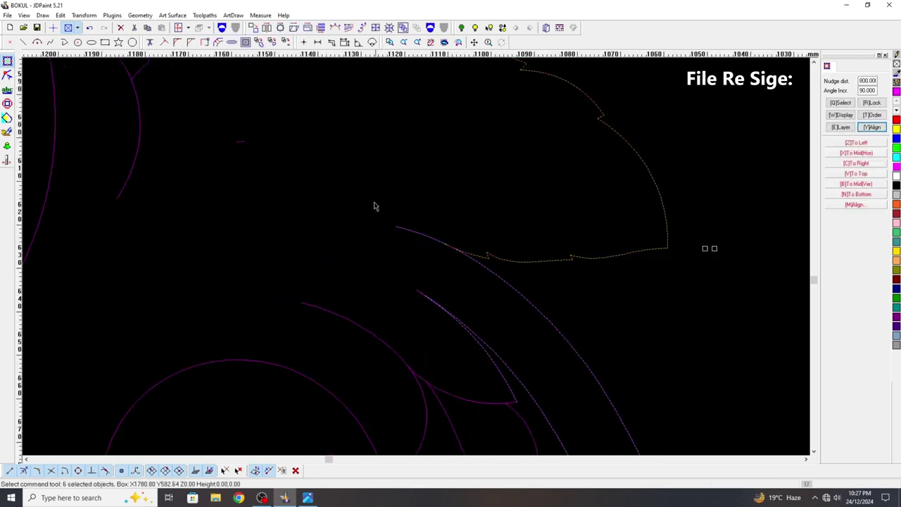
right_click(379, 201)
left_click(399, 217)
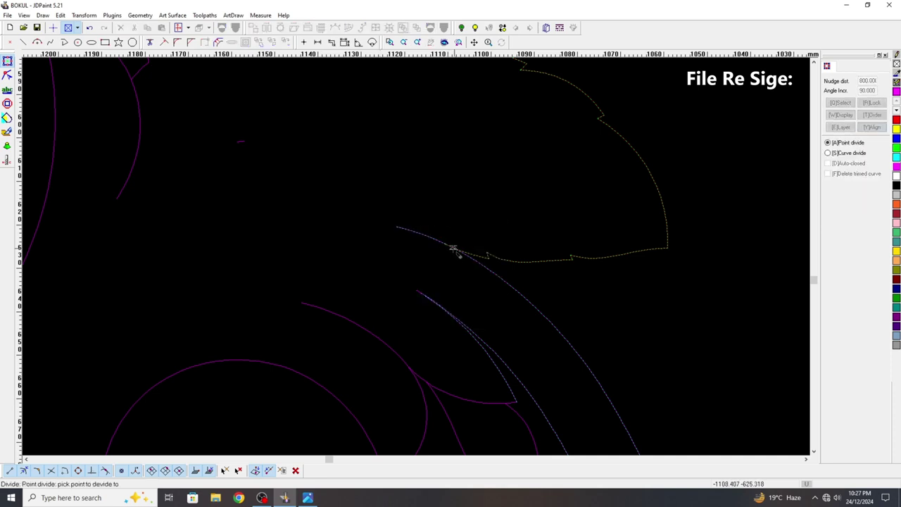
left_click(448, 245)
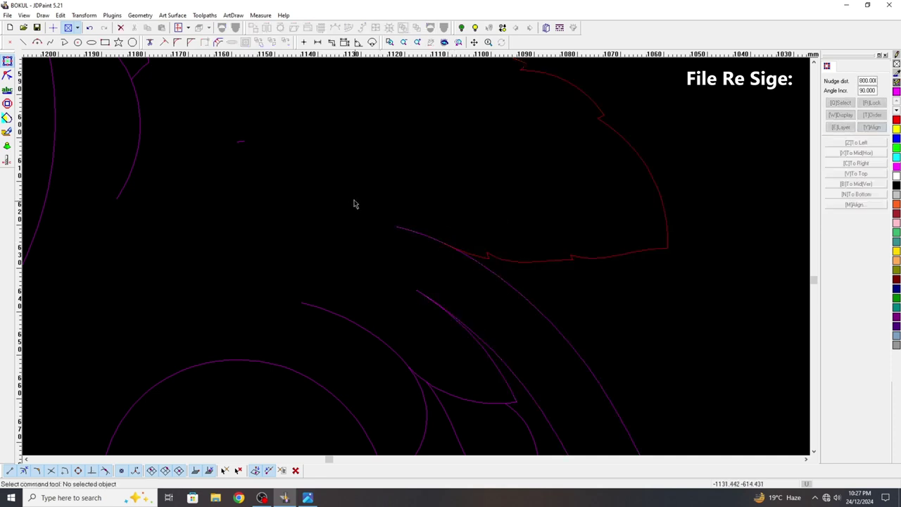
left_click_drag(369, 191, 472, 275)
Step: Auto-join the leaf outline with the lower stem curve, the small scroll and its lobes, and the headboard's straight side edge
right_click(437, 270)
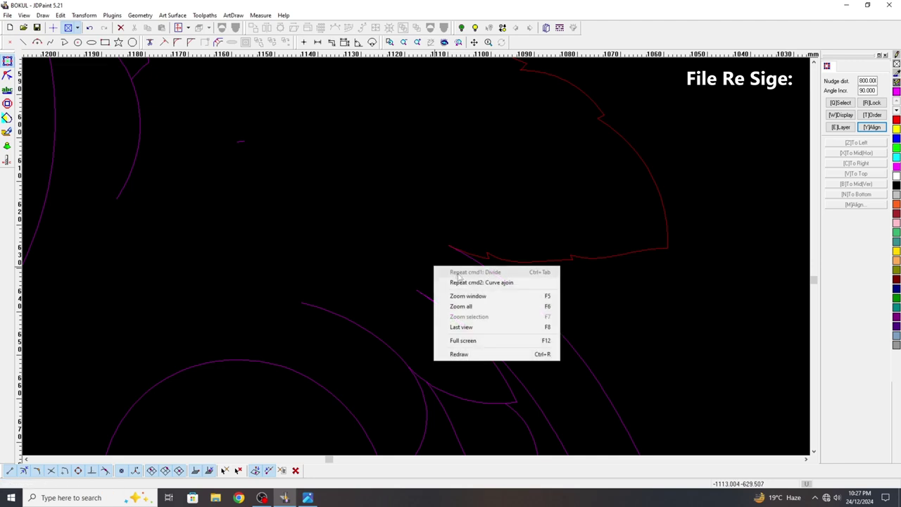
left_click(479, 282)
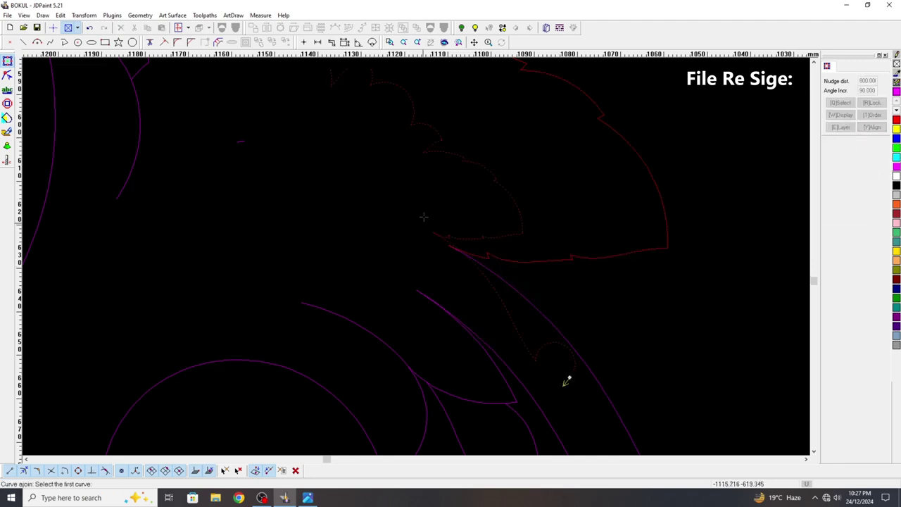
scroll(568, 381, "down", 3)
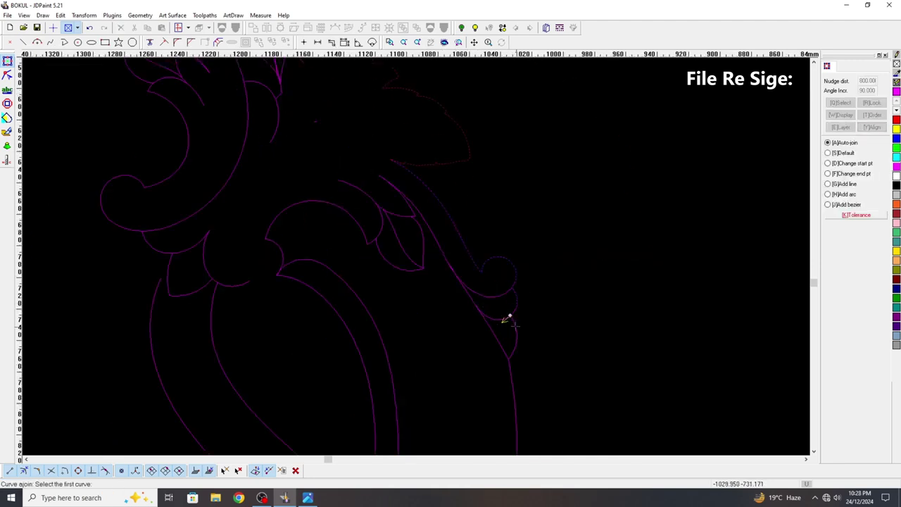
left_click(506, 362)
scroll(506, 362, "down", 3)
left_click(460, 309)
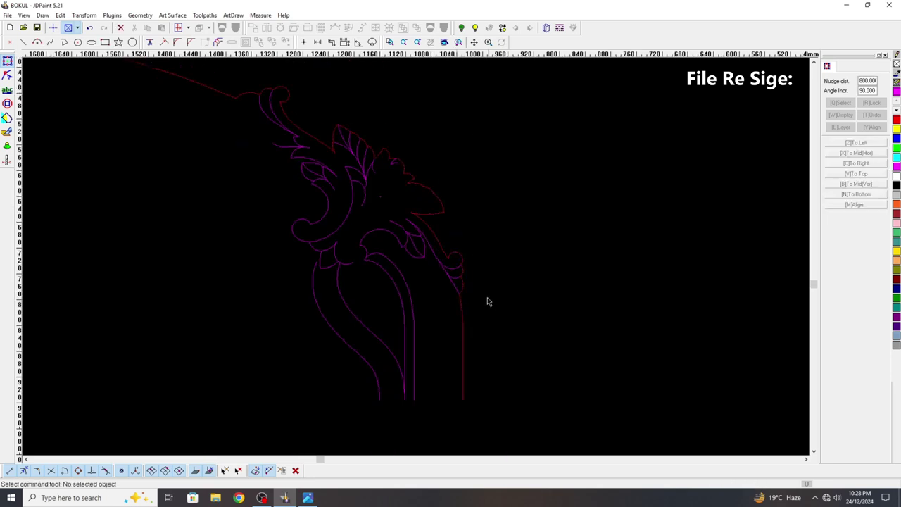
scroll(496, 288, "down", 3)
right_click(554, 267)
left_click(259, 223)
scroll(275, 236, "down", 2)
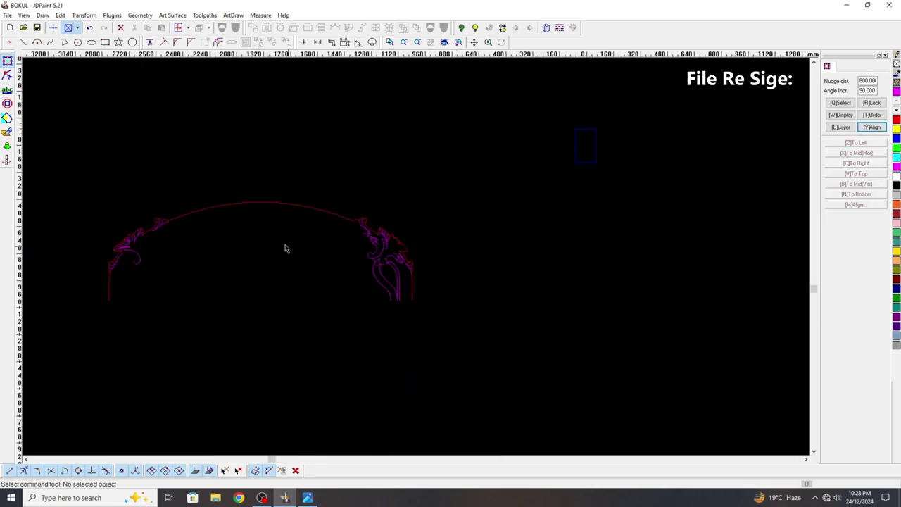
Step: Nudge the red arch outline up 800 mm and delete the leftover purple ornament curves beneath it
left_click(250, 202)
key("Up")
scroll(485, 370, "down", 3)
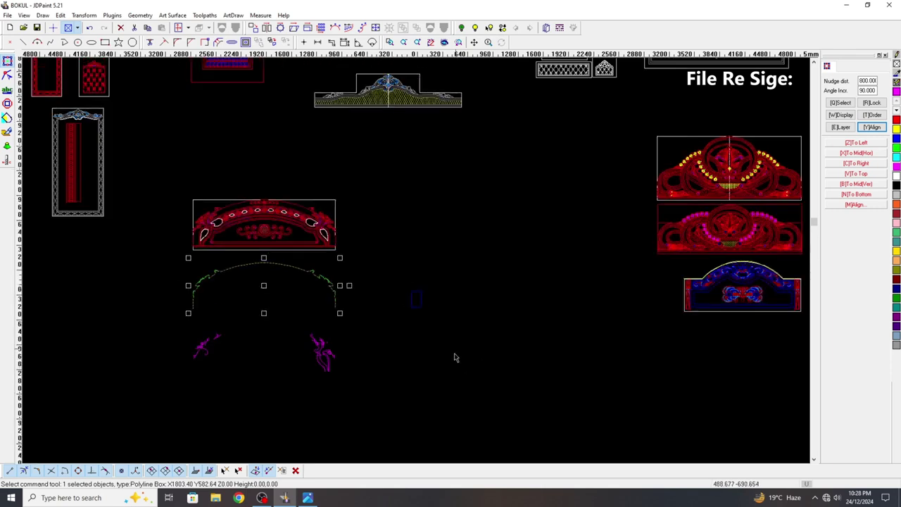
left_click(455, 358)
left_click_drag(114, 280, 404, 413)
left_click(385, 393)
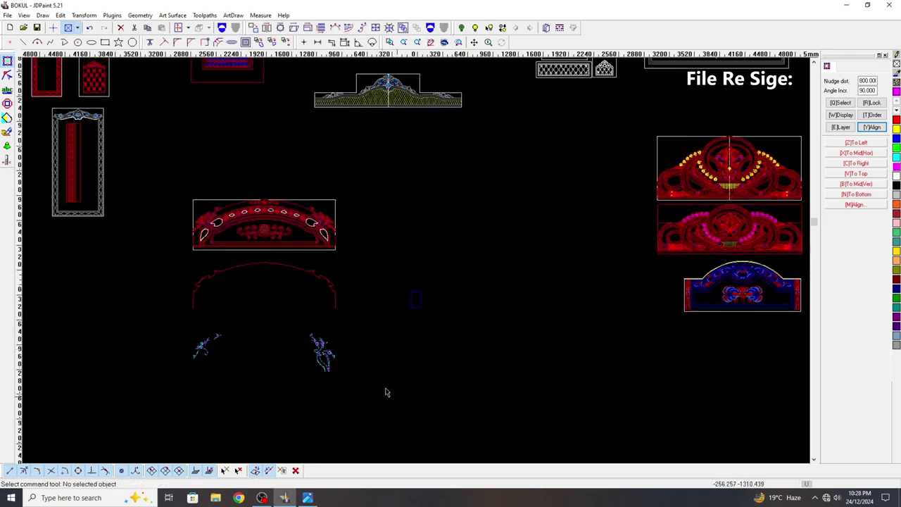
key("Delete")
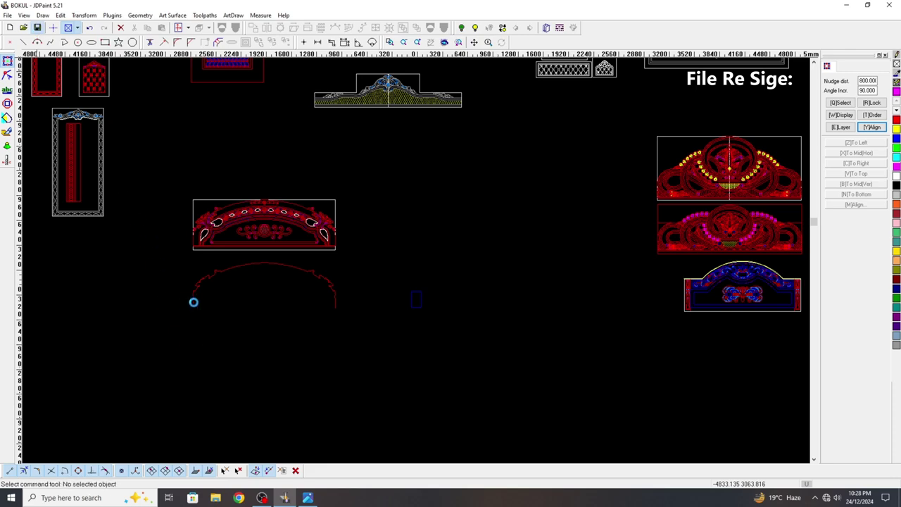
Step: Move the red arch outline 800 mm down, clear of the headboard design
scroll(191, 304, "up", 2)
left_click(217, 288)
left_click_drag(296, 303, 296, 386)
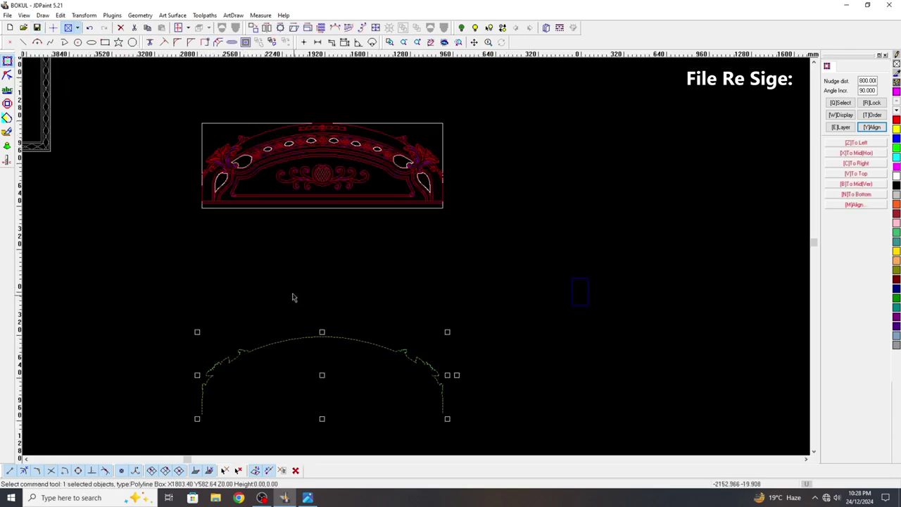
left_click(293, 296)
Step: Divide the arch outline where the left ornament's scalloped curve meets the main arc
scroll(310, 182, "down", 1)
scroll(310, 182, "down", 1)
scroll(166, 277, "up", 4)
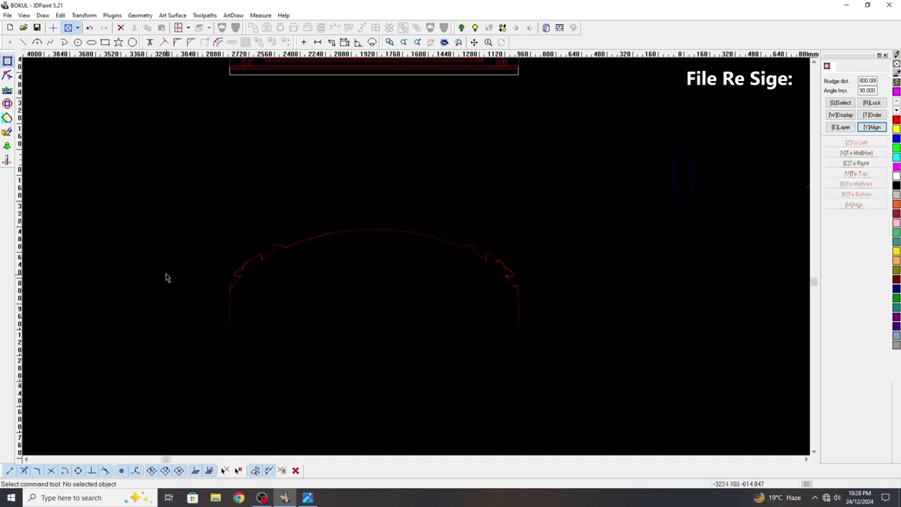
left_click(344, 233)
scroll(350, 260, "up", 6)
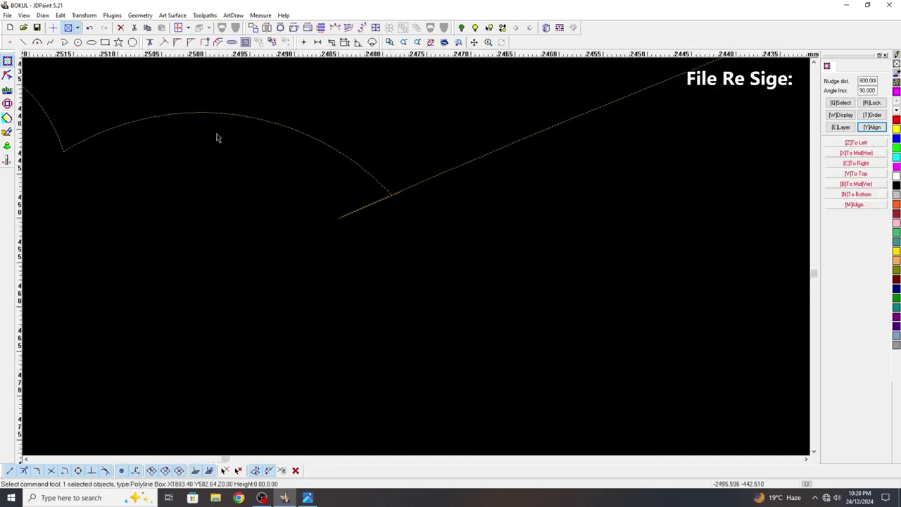
left_click(61, 15)
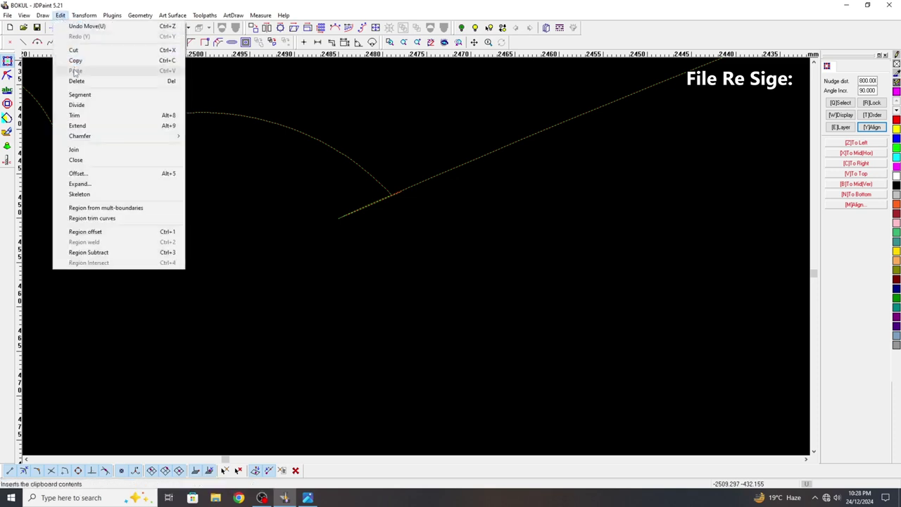
left_click(80, 114)
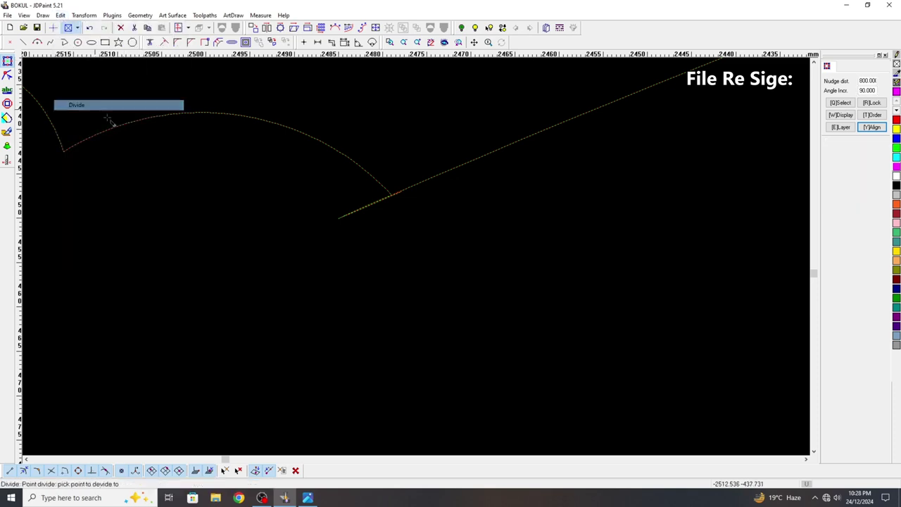
left_click(395, 199)
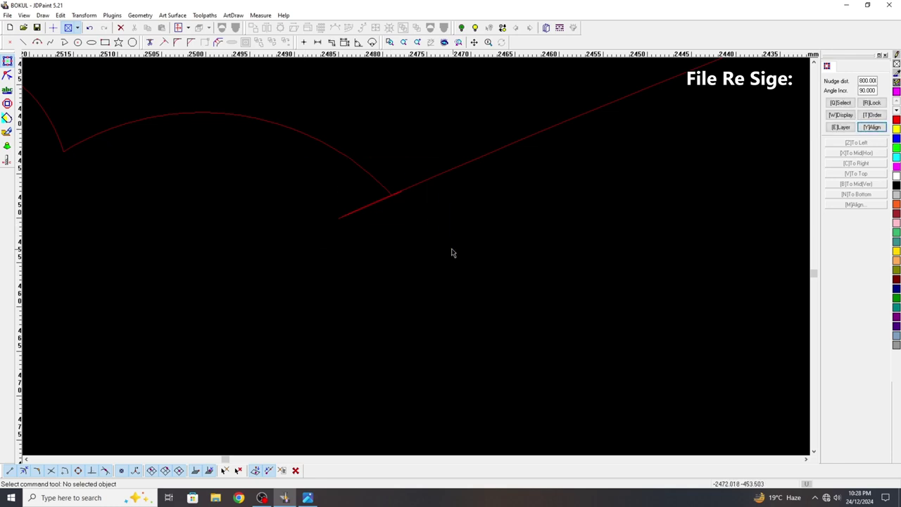
Step: Divide the main arc at its corner with the left ornament curve and delete the piece overshooting that corner
left_click_drag(223, 164, 493, 290)
left_click(374, 207)
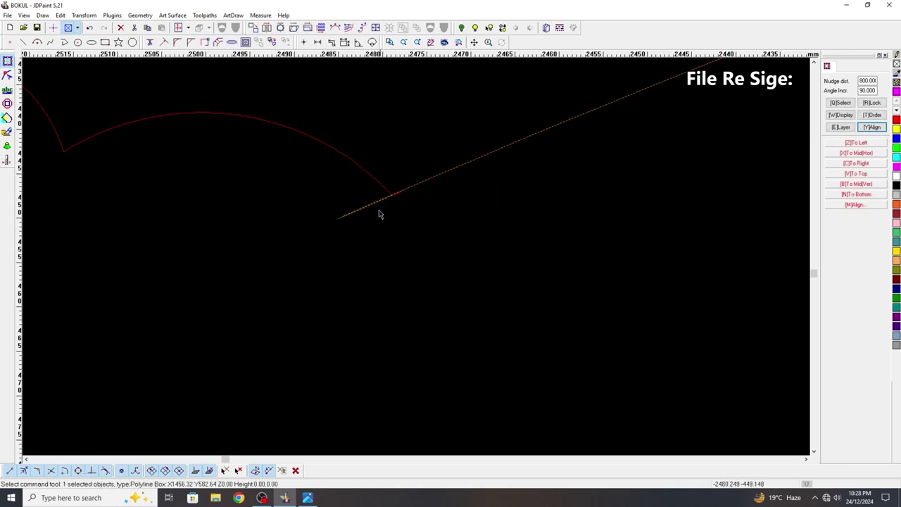
scroll(379, 214, "down", 2)
scroll(395, 207, "up", 8)
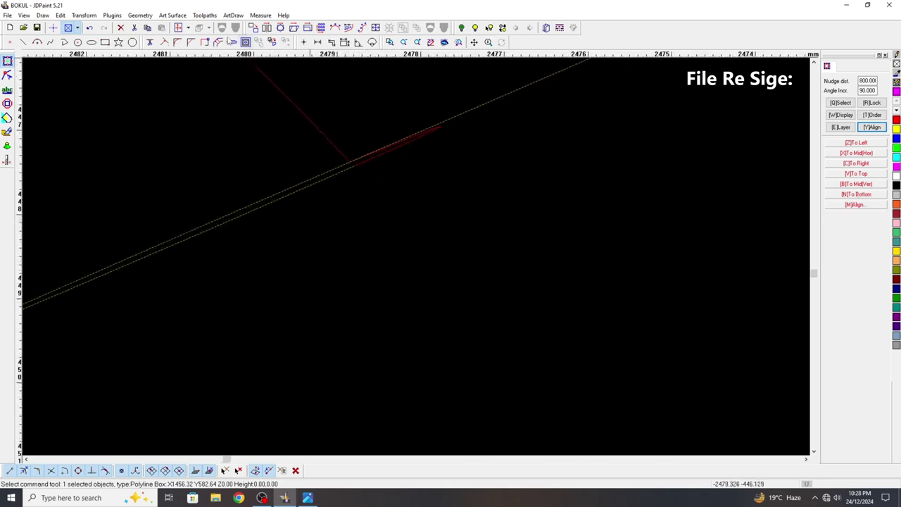
left_click(61, 15)
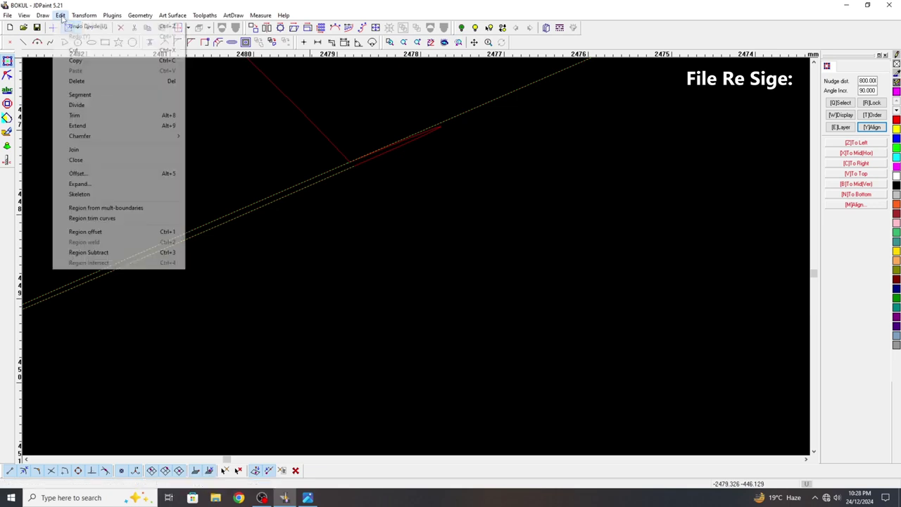
left_click(99, 106)
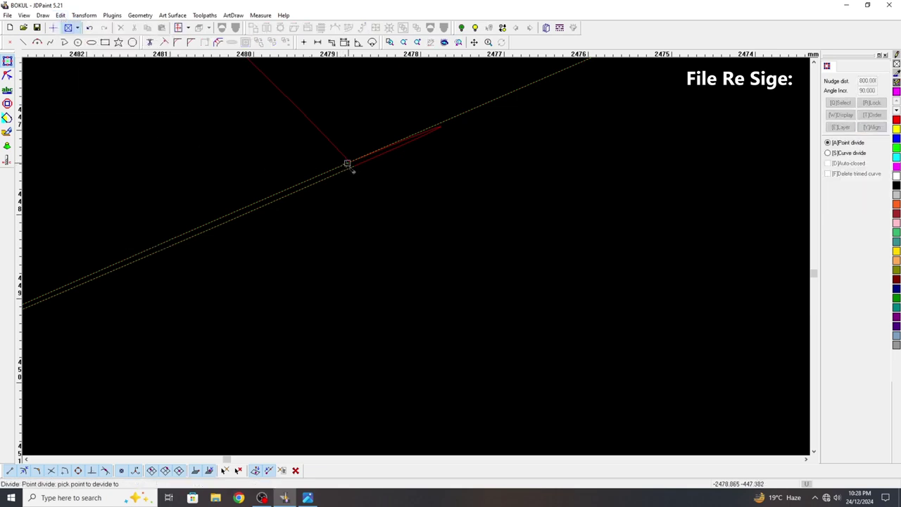
left_click(350, 162)
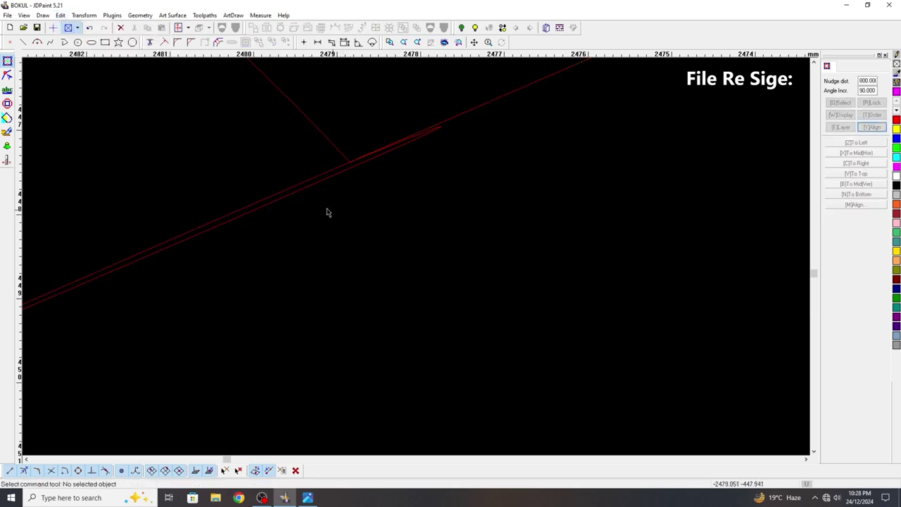
key("Delete")
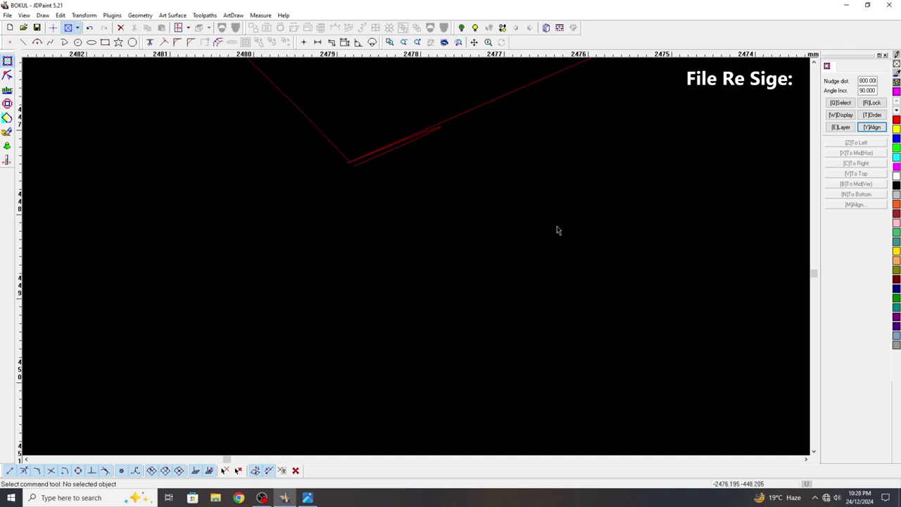
Step: Divide the left ornament curve at the corner and delete its short doubled-back piece overlapping the main arc
left_click_drag(201, 111, 570, 211)
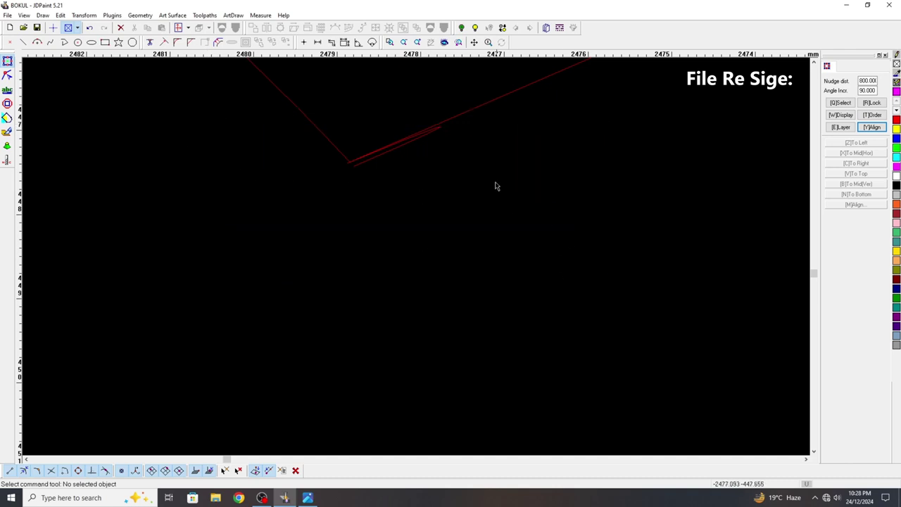
left_click(433, 134)
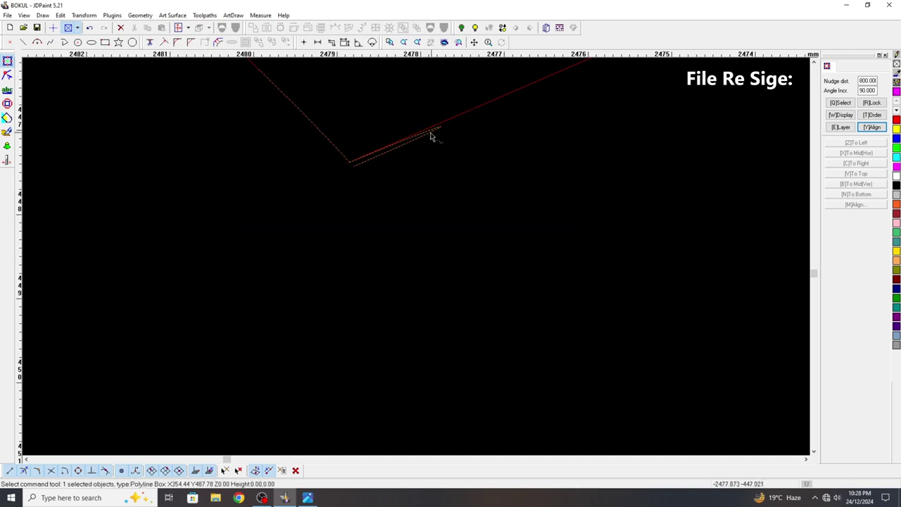
right_click(319, 204)
left_click(347, 209)
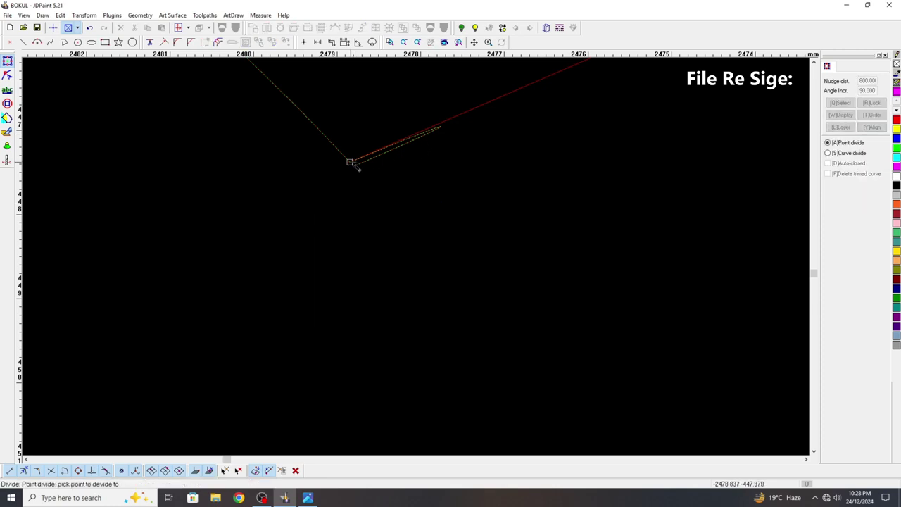
left_click(351, 161)
left_click(351, 161)
left_click(392, 151)
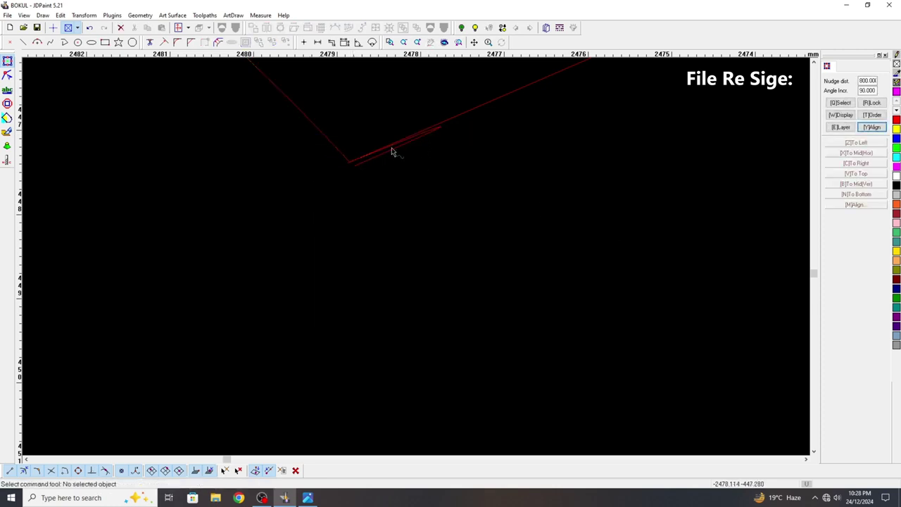
left_click(393, 150)
left_click(451, 185)
Step: Try to divide the selected curves at the point where the ornament curve meets the main arc
scroll(354, 165, "up", 2)
scroll(313, 151, "up", 2)
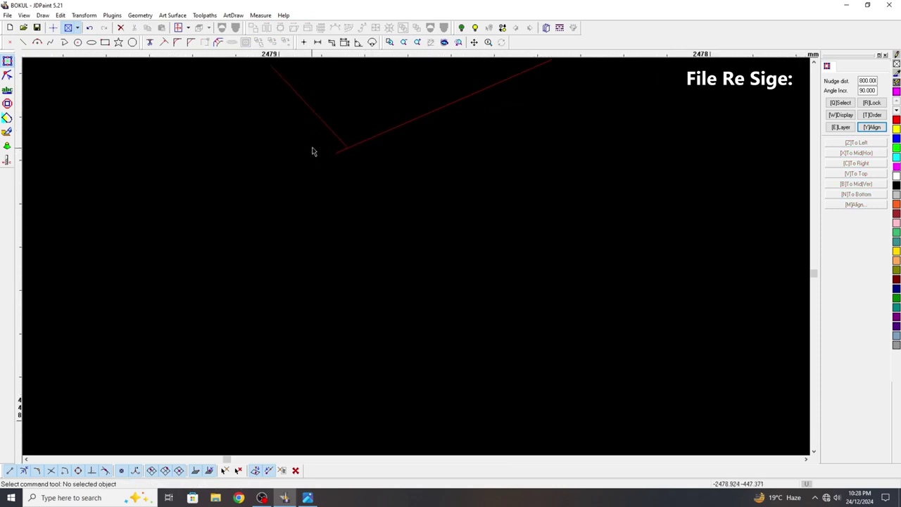
left_click_drag(257, 163, 697, 403)
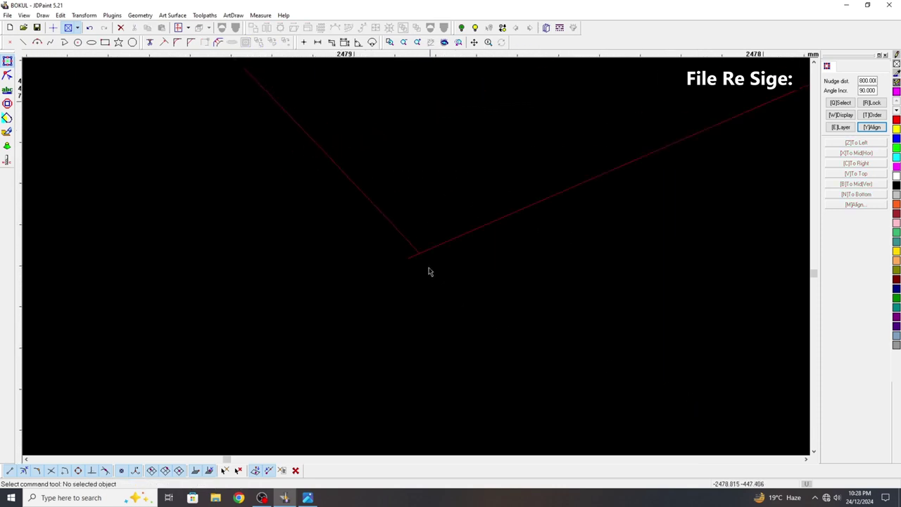
right_click(338, 244)
left_click(361, 258)
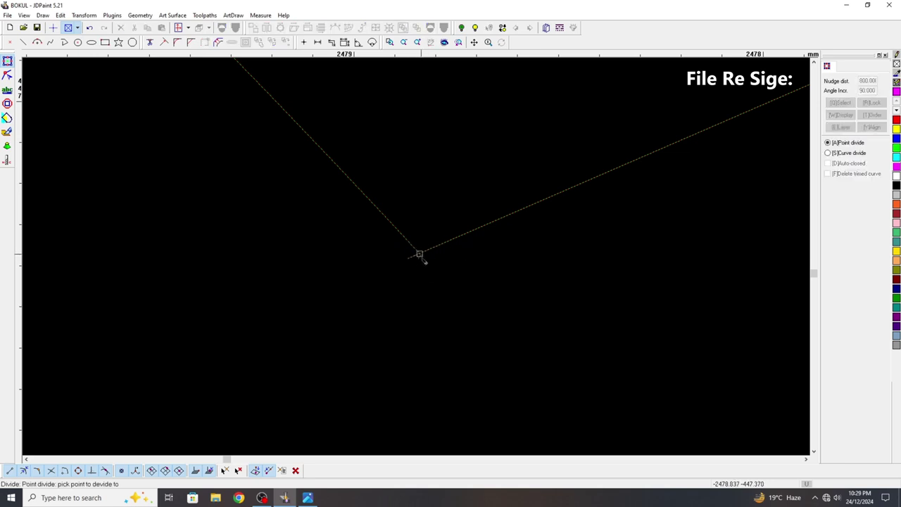
left_click(419, 256)
Step: Divide the main arc slightly beyond the corner and delete the short end piece that crosses the ornament curve
left_click_drag(563, 297, 384, 257)
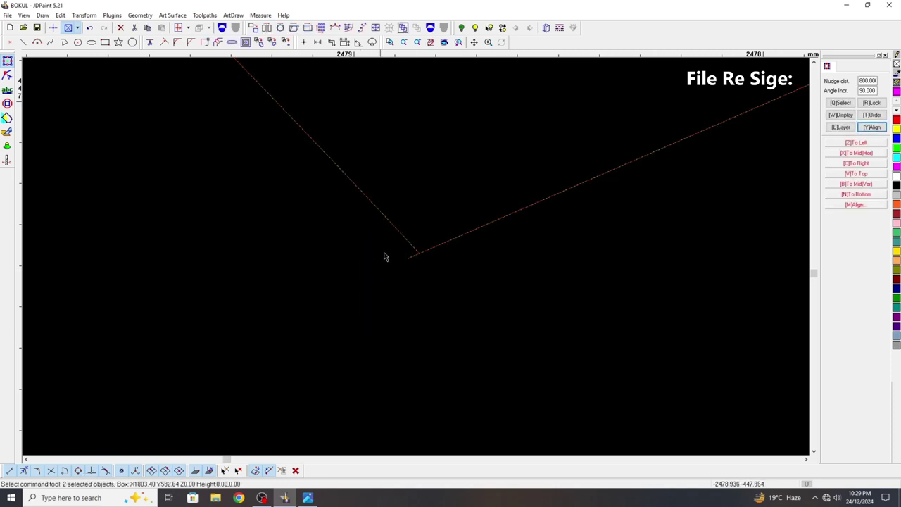
right_click(507, 258)
left_click(517, 263)
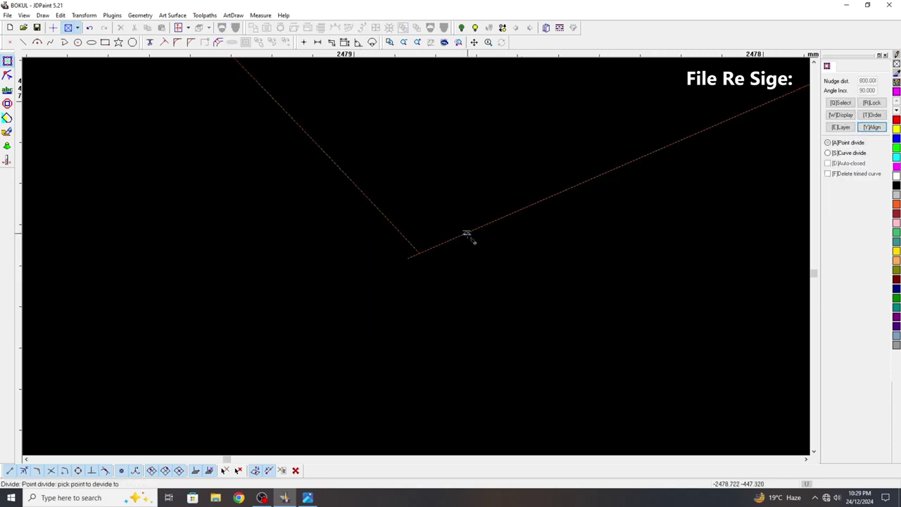
left_click_drag(544, 284, 340, 197)
left_click(444, 243)
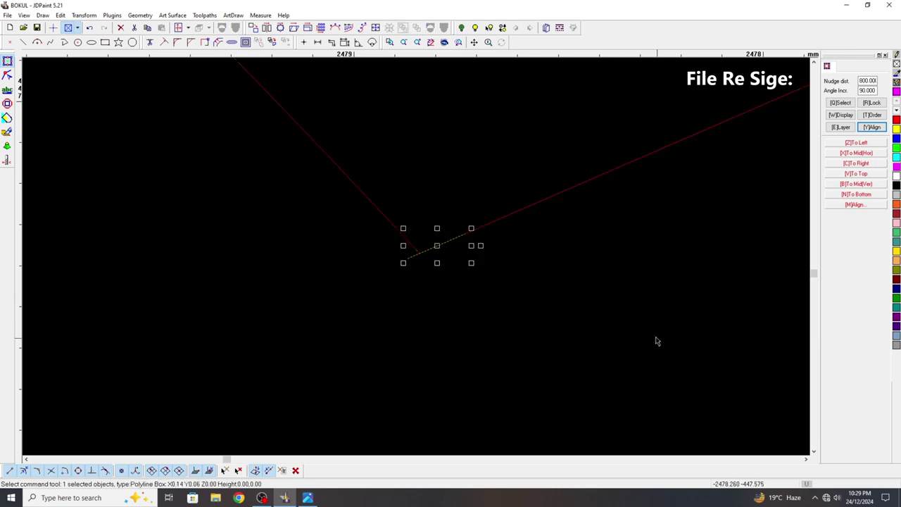
key("Delete")
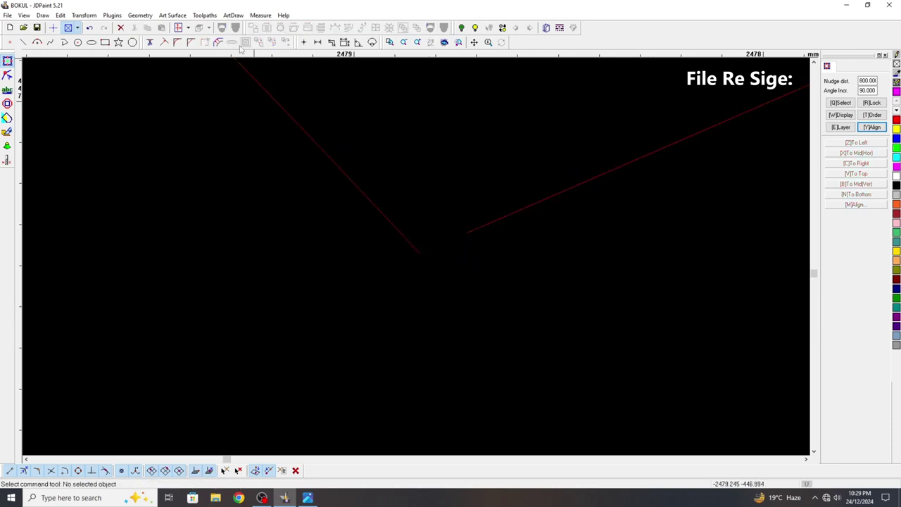
Step: Extend the main arc with Curve extend until it meets the end of the left ornament curve
left_click(163, 43)
left_click(405, 231)
right_click(405, 230)
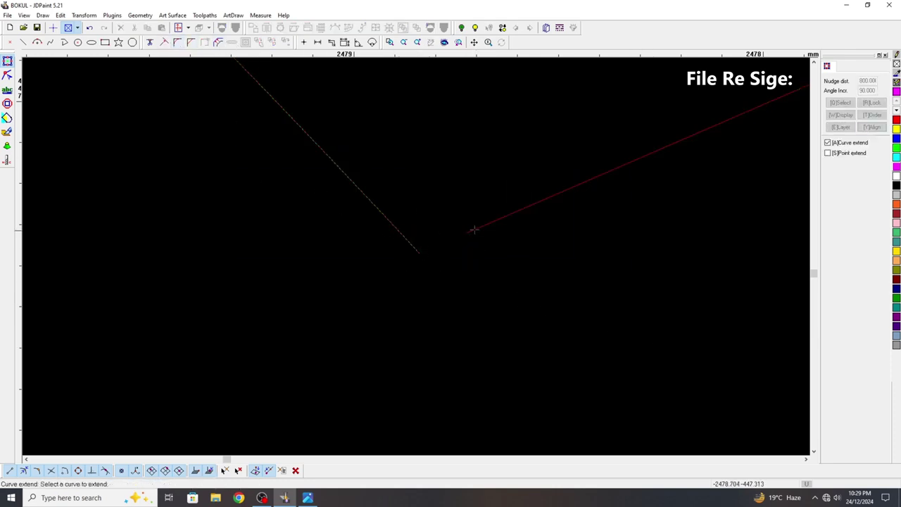
right_click(449, 211)
scroll(455, 246, "down", 2)
right_click(399, 251)
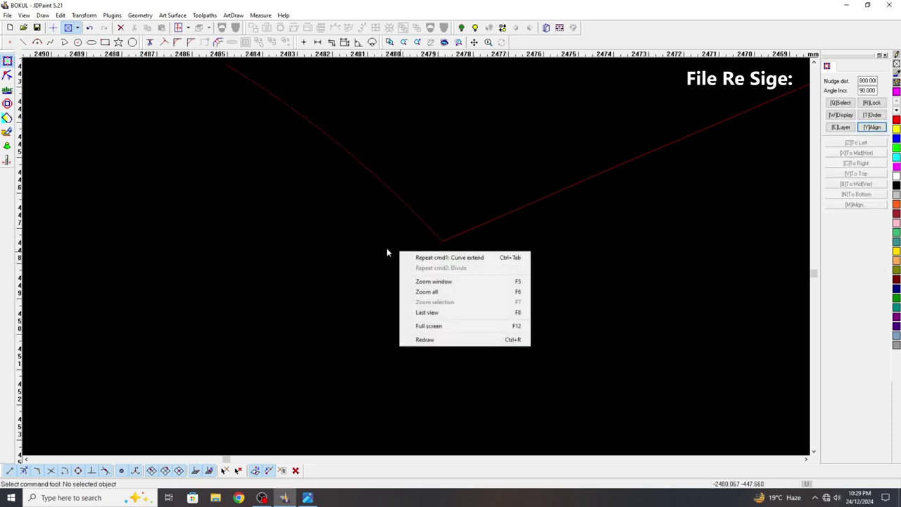
key("Escape")
Step: Auto-join the left ornament curve and the main arc into a single arch polyline
left_click(60, 14)
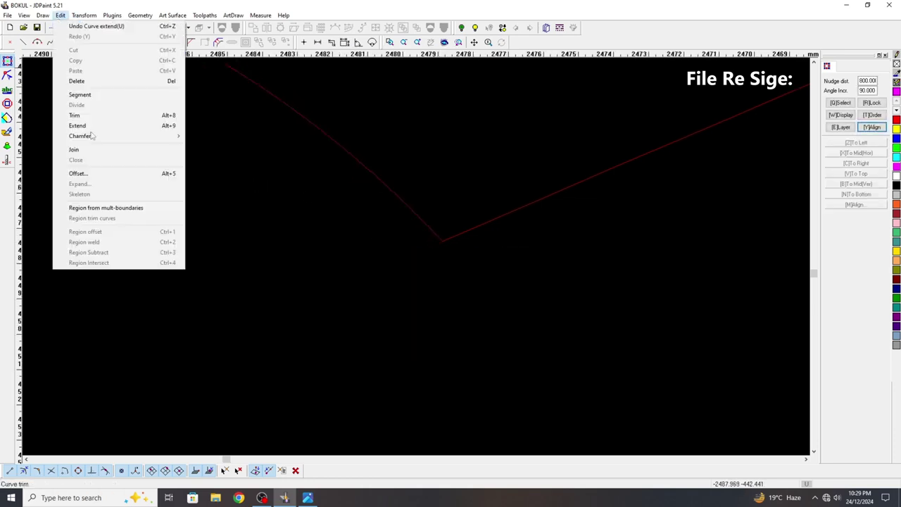
left_click(100, 154)
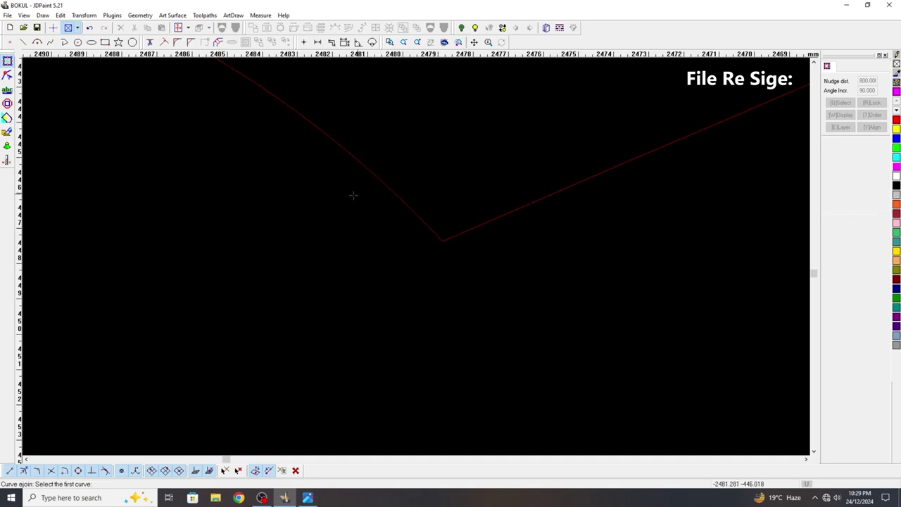
scroll(352, 196, "down", 6)
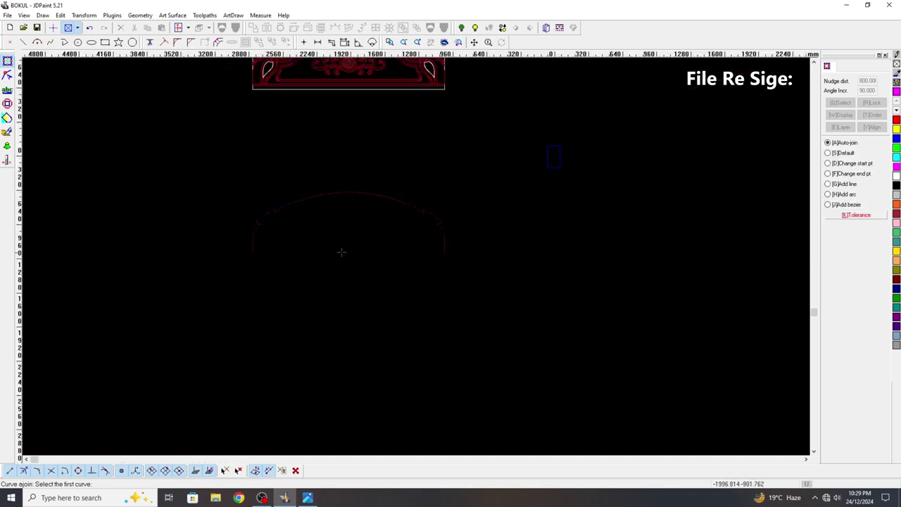
right_click(330, 243)
left_click(352, 191)
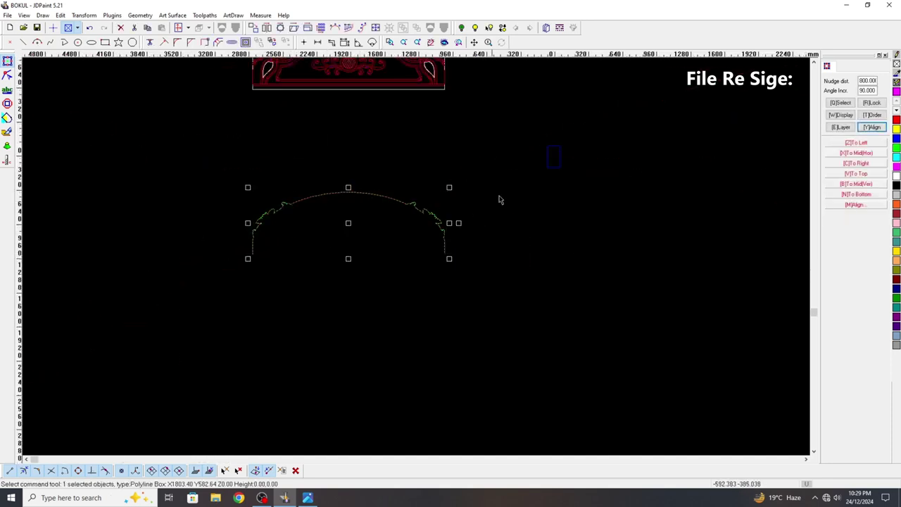
Step: Move the joined arch outline 1600 mm up onto the headboard design and check its fit around the ornaments
scroll(499, 200, "down", 1)
key("Up")
key("Up")
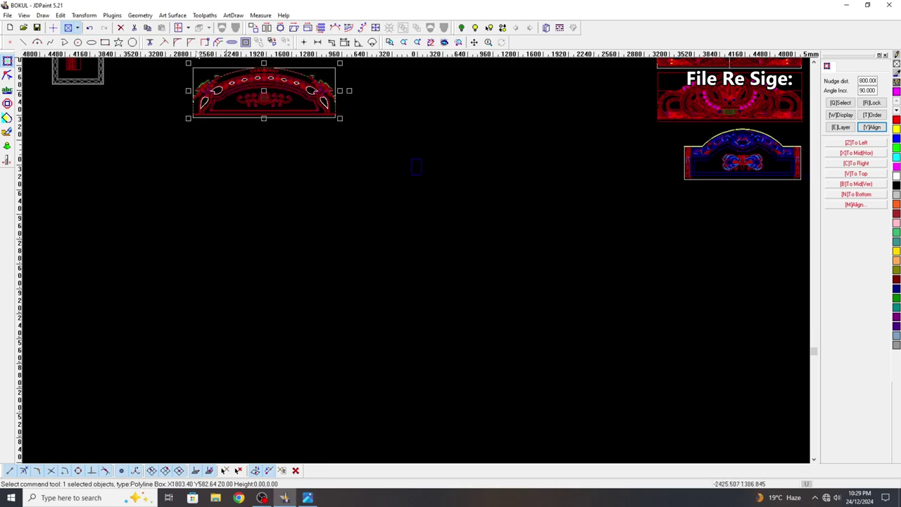
scroll(247, 81, "up", 5)
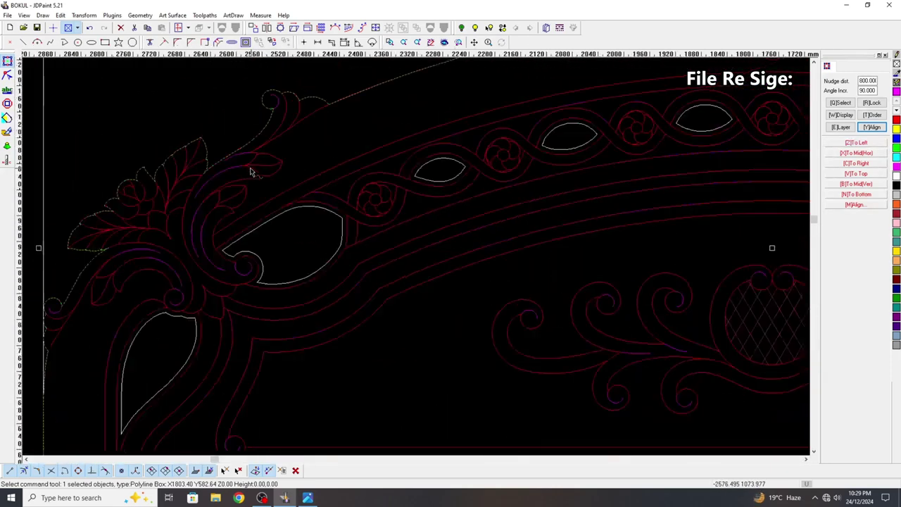
scroll(249, 172, "down", 6)
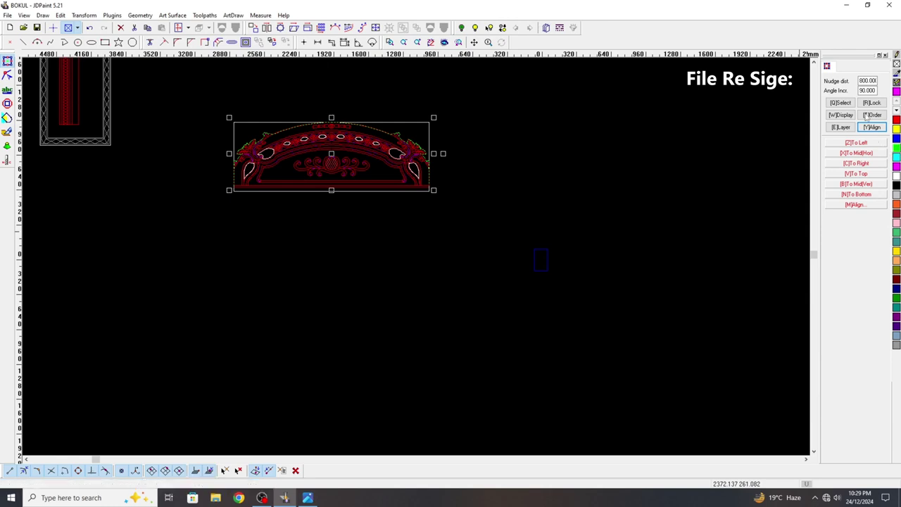
Step: Move the joined arch outline 1600 mm down and replace it with a 6 mm outward offset using sharp corners
key("Down")
key("Down")
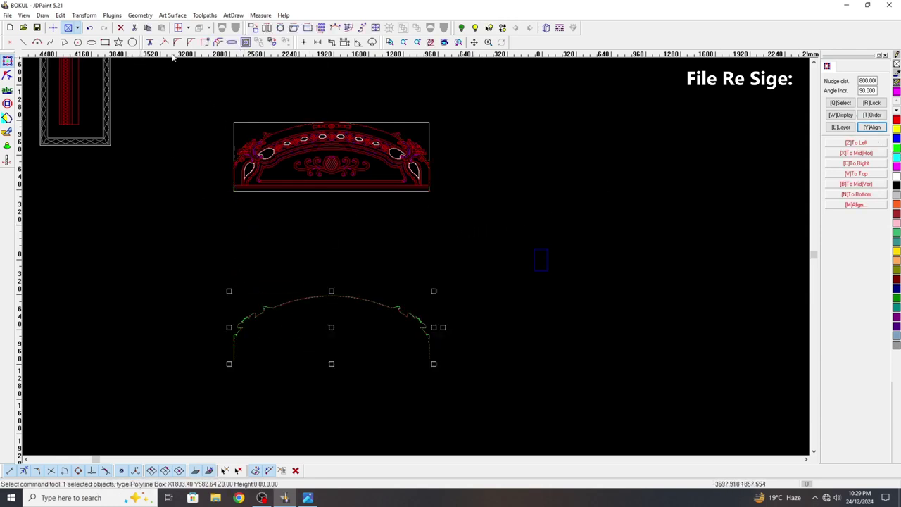
left_click(218, 42)
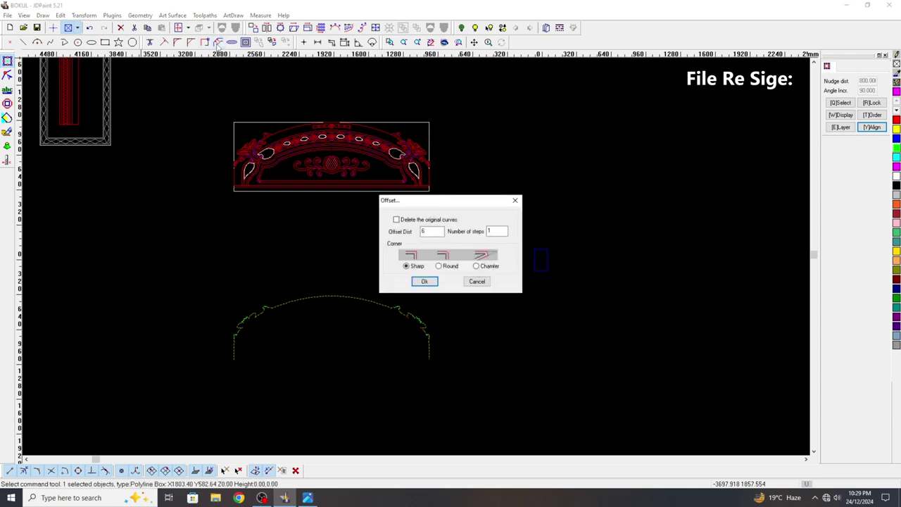
left_click(426, 233)
left_click(425, 281)
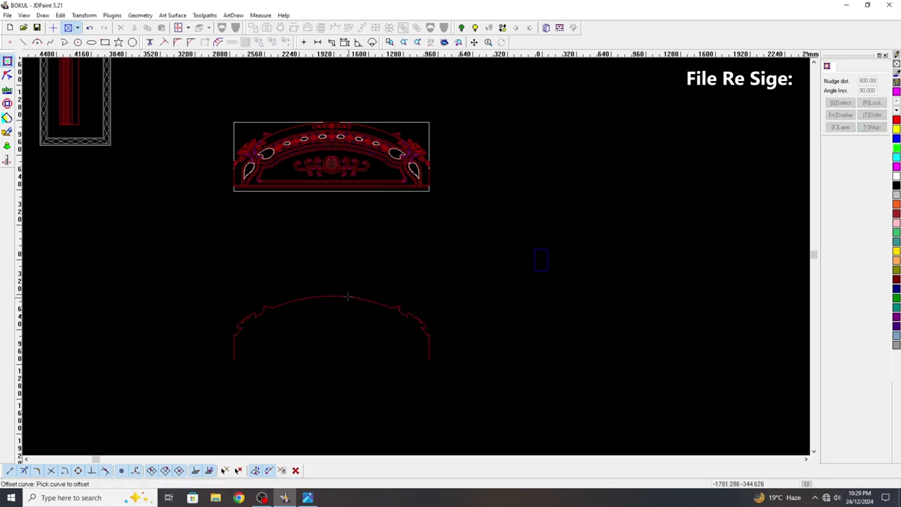
left_click(347, 297)
scroll(344, 282, "up", 3)
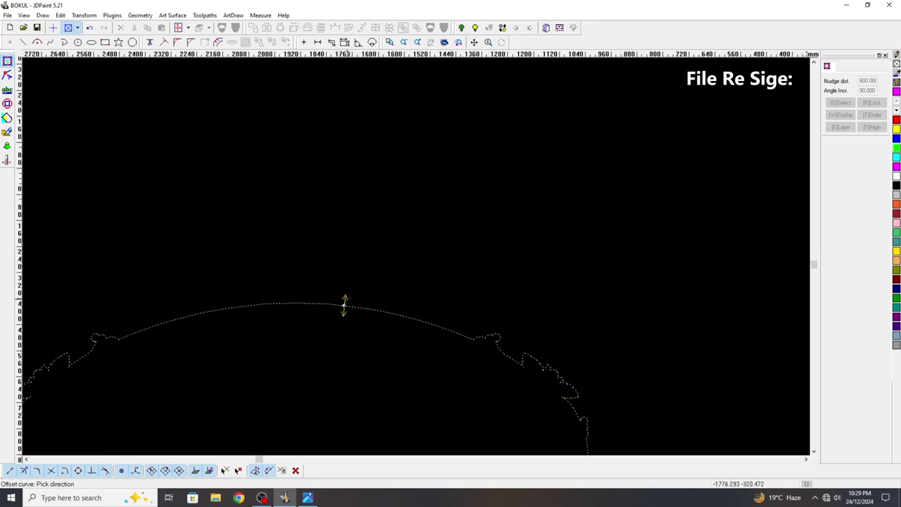
left_click(344, 304)
scroll(362, 266, "down", 4)
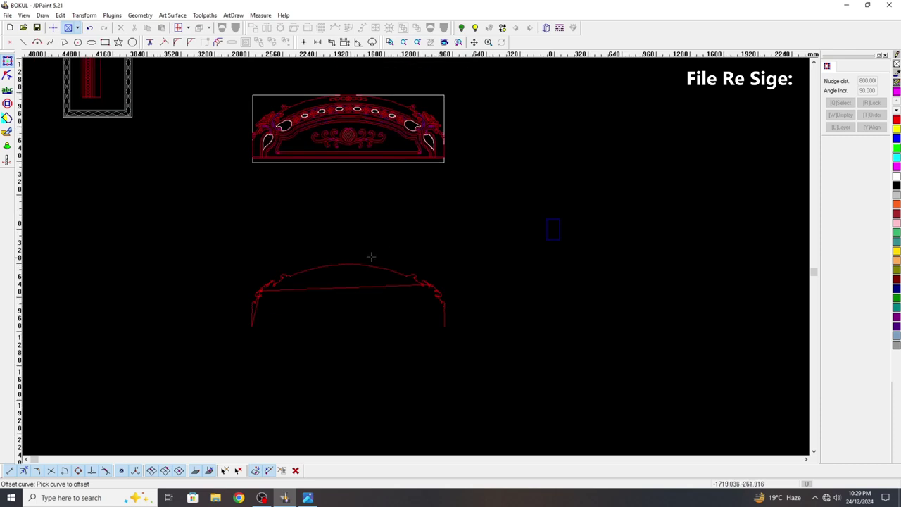
key("Escape")
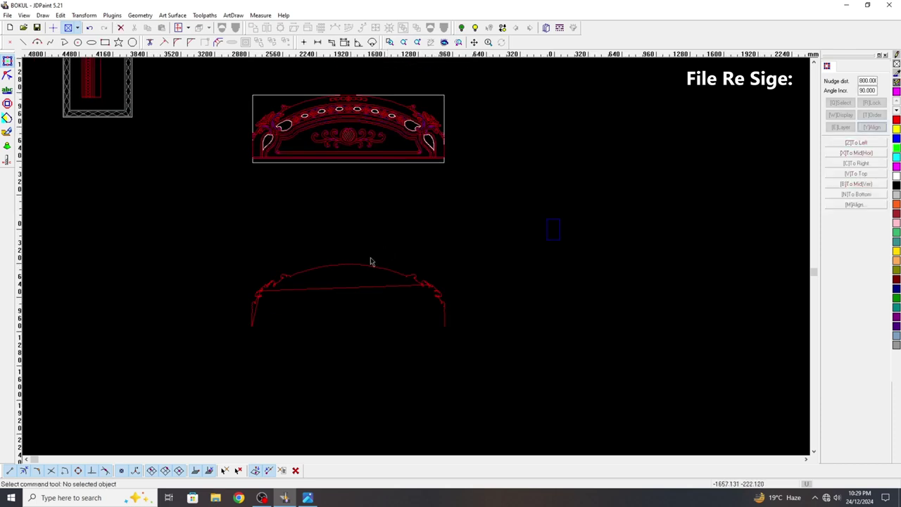
Step: Cut the offset outline at its self-crossings with Extract region's Cut curves option and color the resulting pieces magenta
left_click_drag(501, 345, 248, 257)
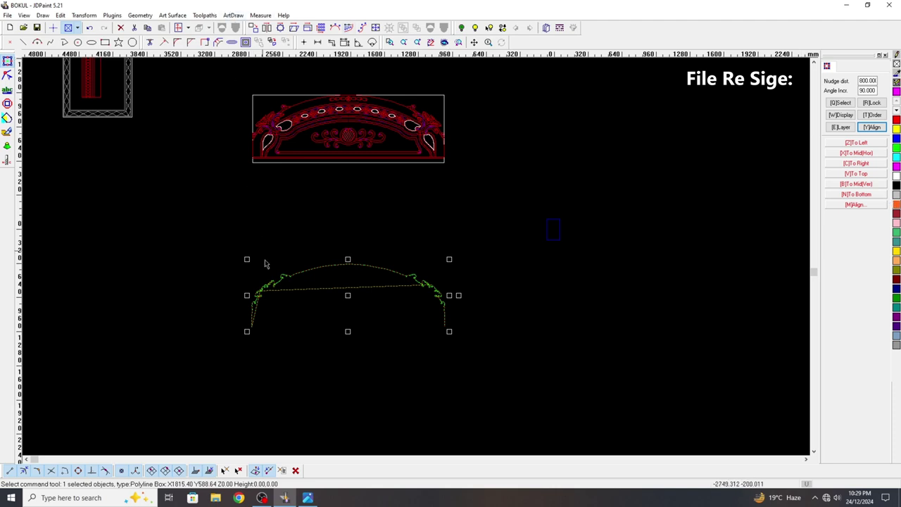
left_click(232, 15)
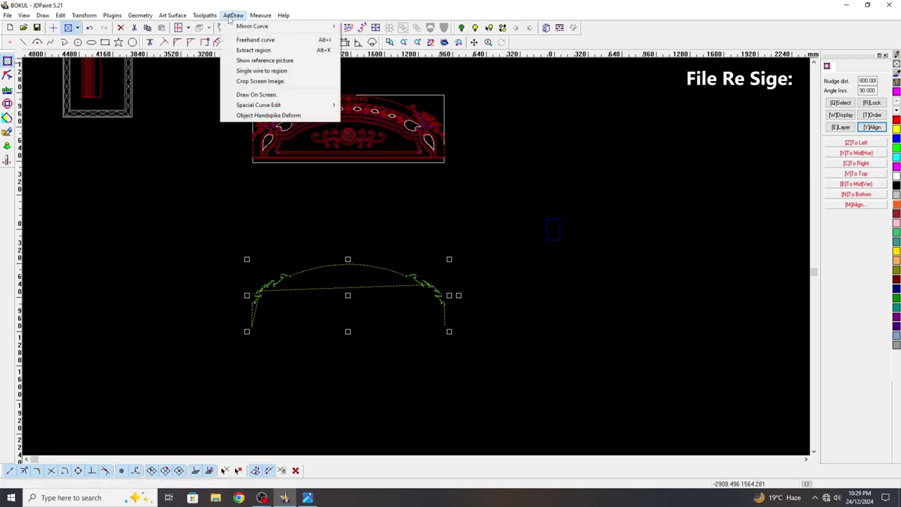
left_click(253, 50)
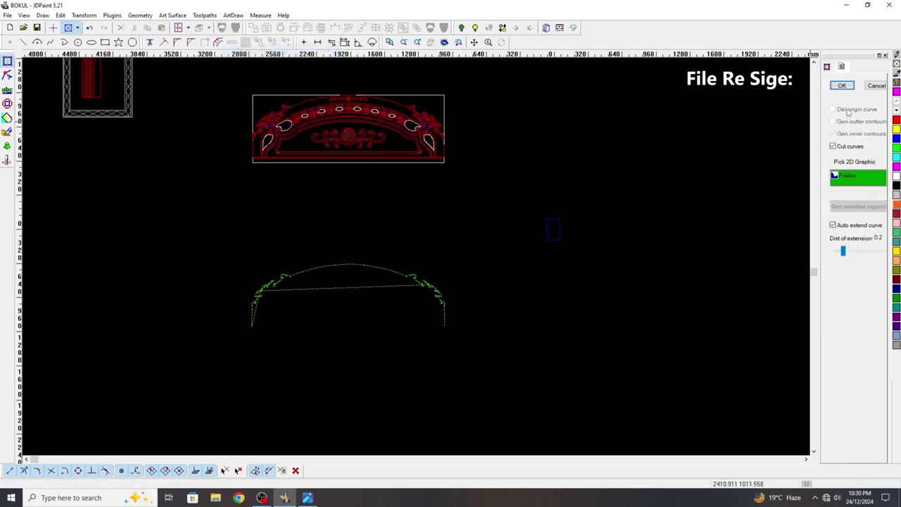
left_click(842, 85)
left_click_drag(213, 227, 595, 426)
left_click(897, 166)
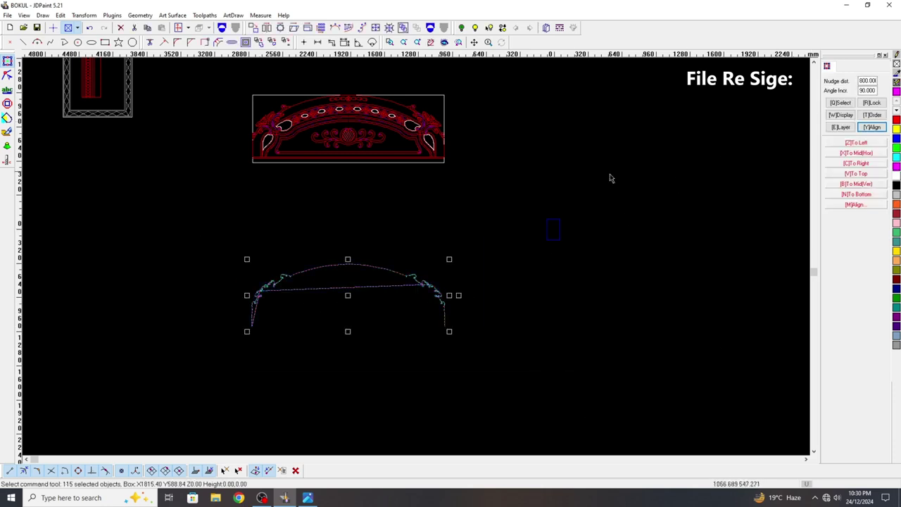
Step: Try to delete the slanted stray line beside the outline's left leg, and undo the deletion
left_click(209, 279)
scroll(286, 295, "up", 10)
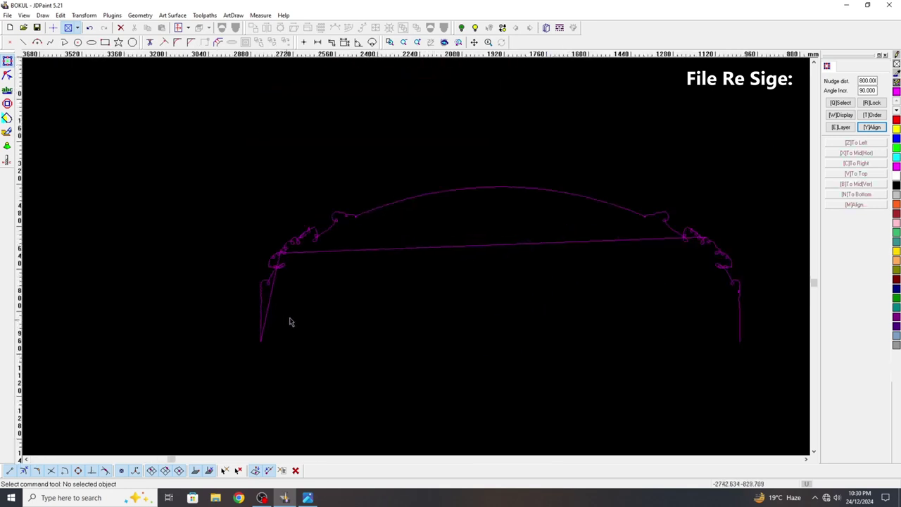
scroll(261, 275, "up", 2)
left_click_drag(340, 329, 264, 281)
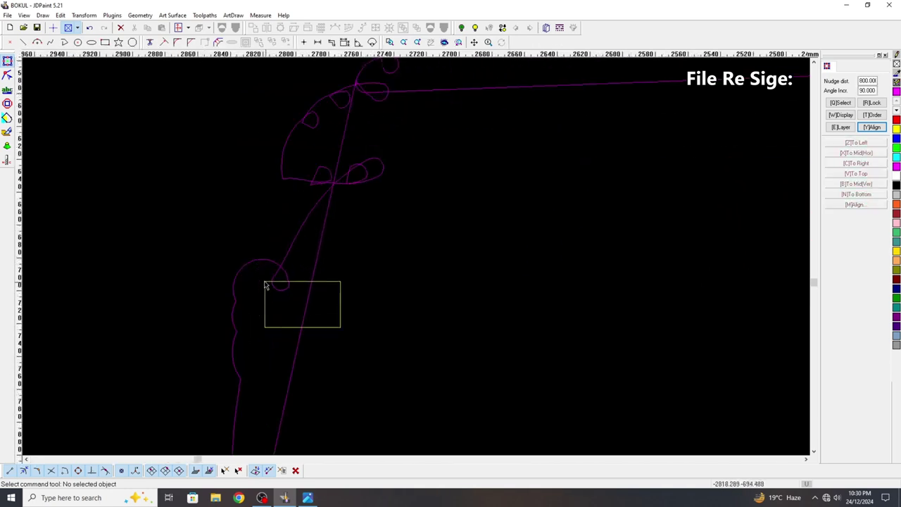
key("Delete")
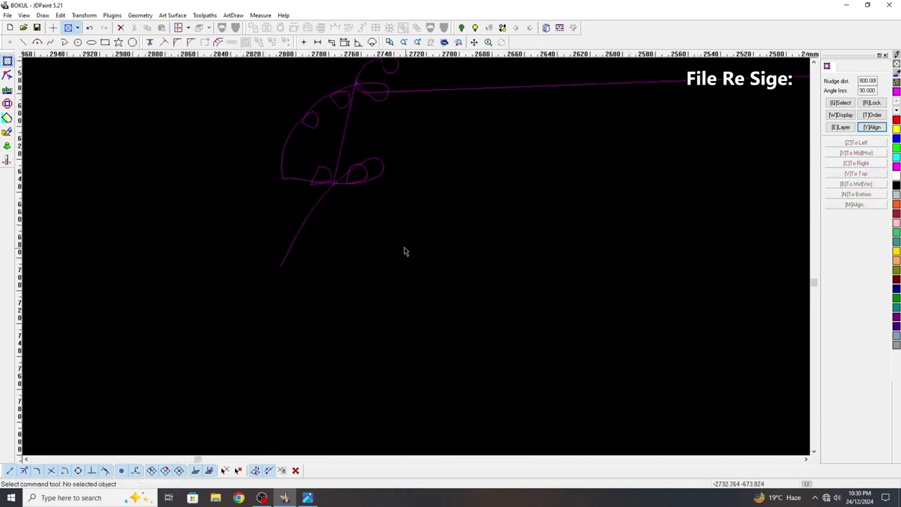
left_click(89, 28)
Step: Divide the left leg's curve at its bottom tip and delete the slanted stray line
scroll(204, 145, "down", 3)
left_click(188, 314)
scroll(234, 261, "up", 5)
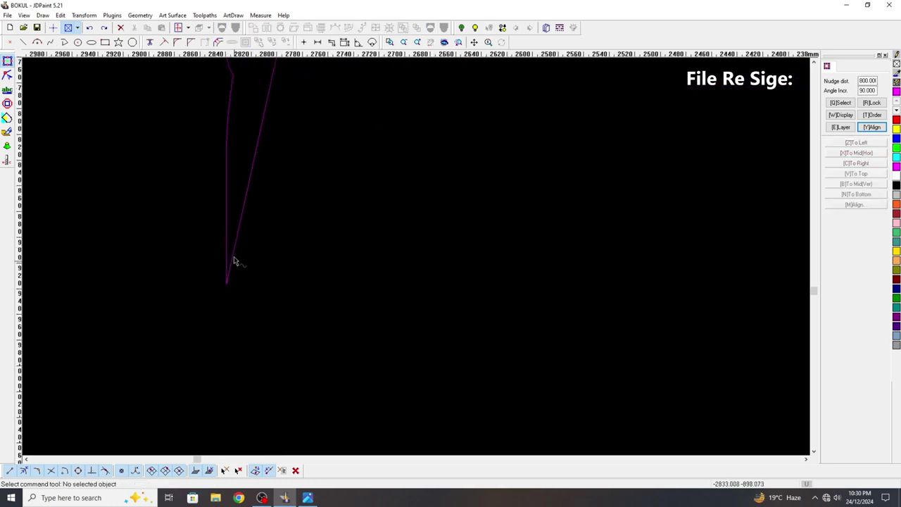
left_click(226, 231)
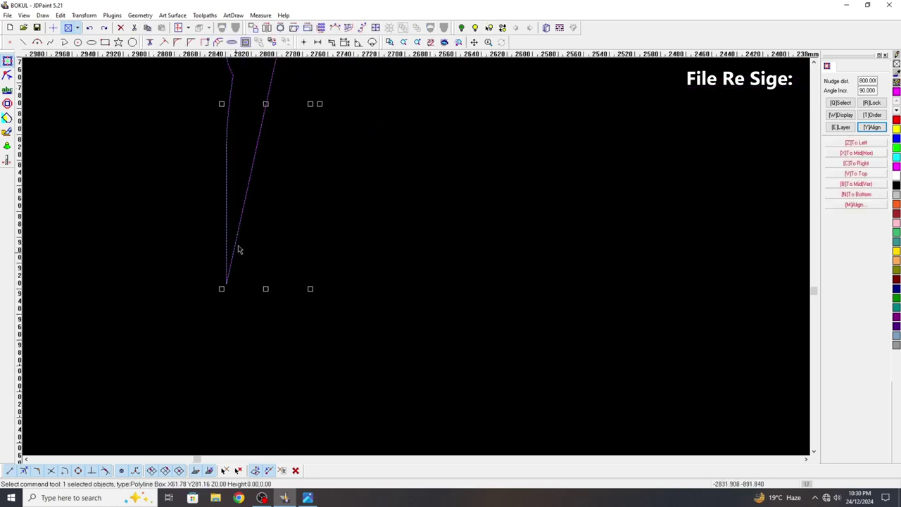
right_click(253, 232)
left_click(61, 15)
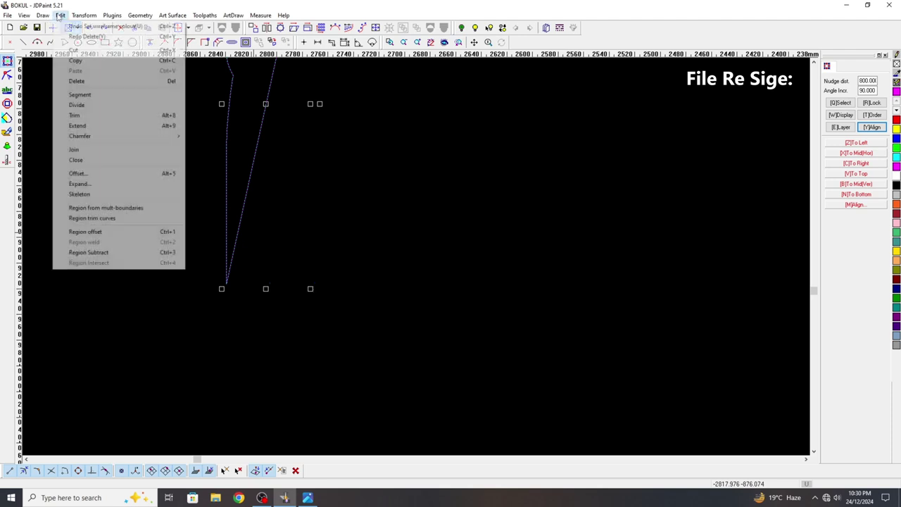
left_click(79, 115)
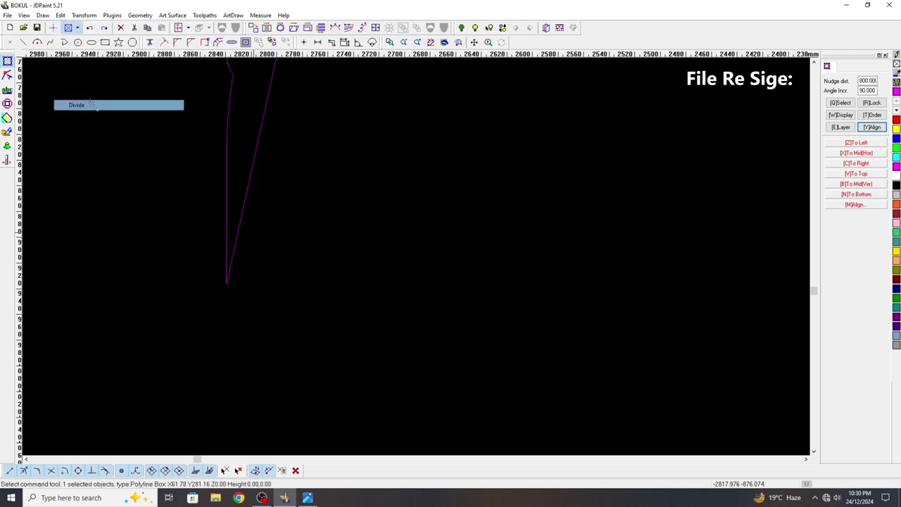
left_click(226, 285)
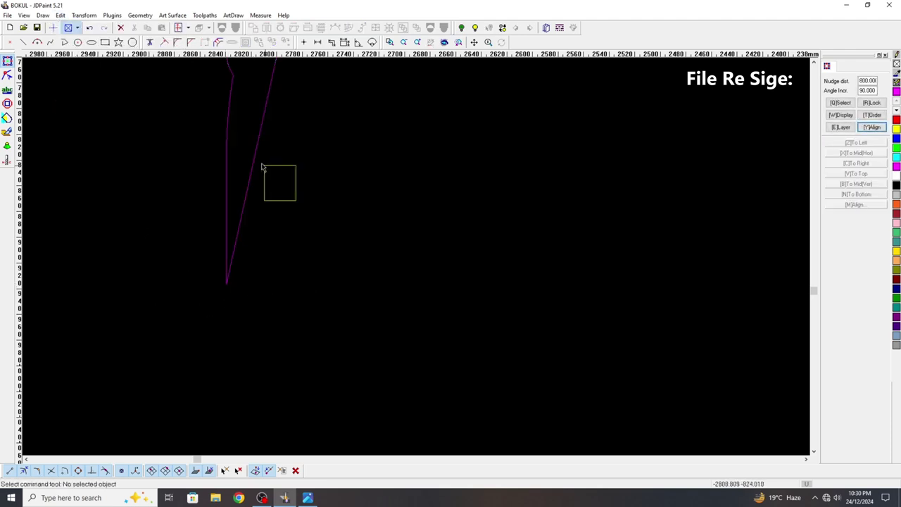
left_click(234, 285)
Step: Delete a small loop inside the left leaf's arc and undo the deletion of the neighbouring arc piece
scroll(232, 288, "down", 3)
scroll(271, 143, "up", 4)
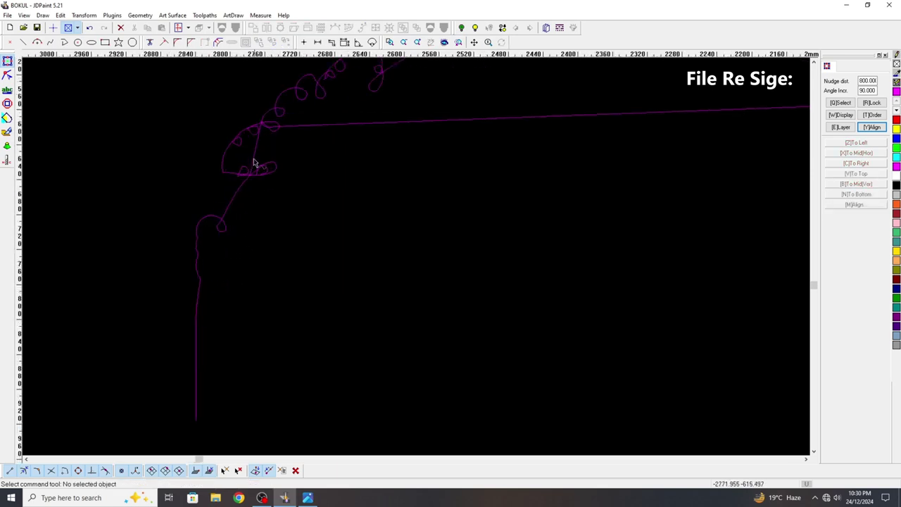
left_click_drag(191, 95, 239, 147)
left_click_drag(221, 80, 268, 112)
scroll(232, 130, "down", 2)
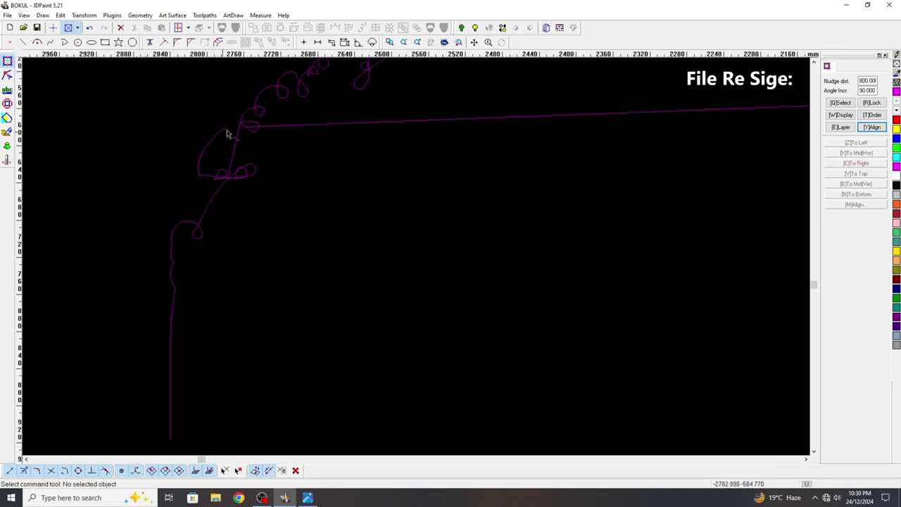
left_click(90, 28)
Step: Delete the loops along the left leaf's lower edge and the slanted stray line rising from it
left_click(209, 176)
scroll(211, 176, "up", 6)
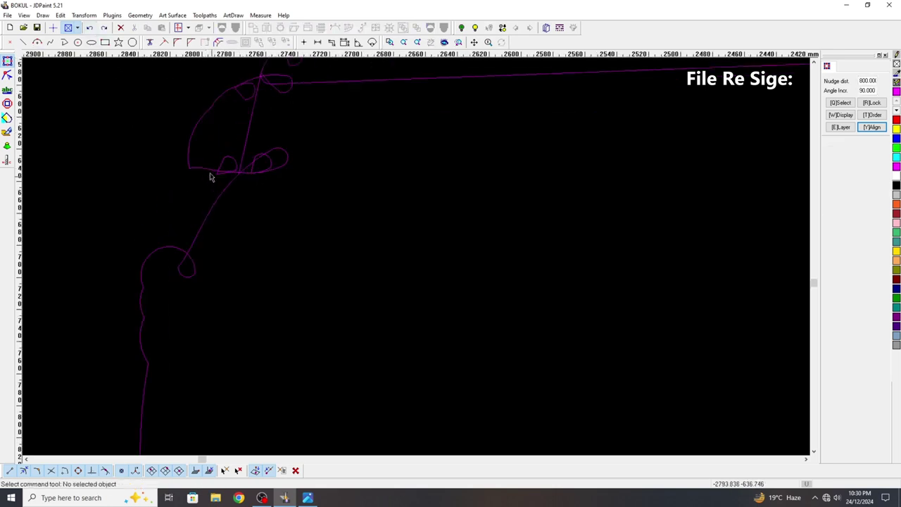
left_click_drag(261, 128, 231, 100)
key("Delete")
left_click_drag(462, 155, 344, 93)
key("Delete")
scroll(291, 172, "down", 2)
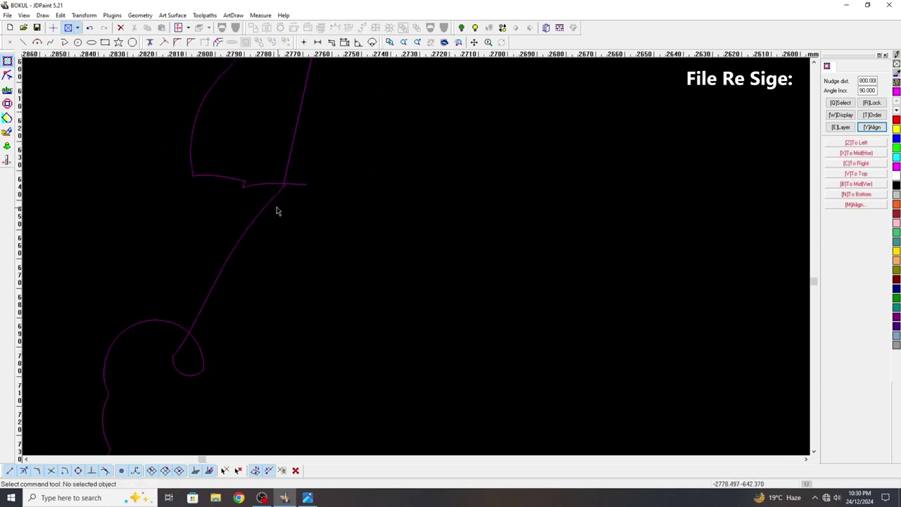
left_click(320, 141)
key("Delete")
Step: Delete the long line crossing the arch and the loops at the top of the left leaf
scroll(309, 223, "down", 3)
scroll(336, 149, "up", 2)
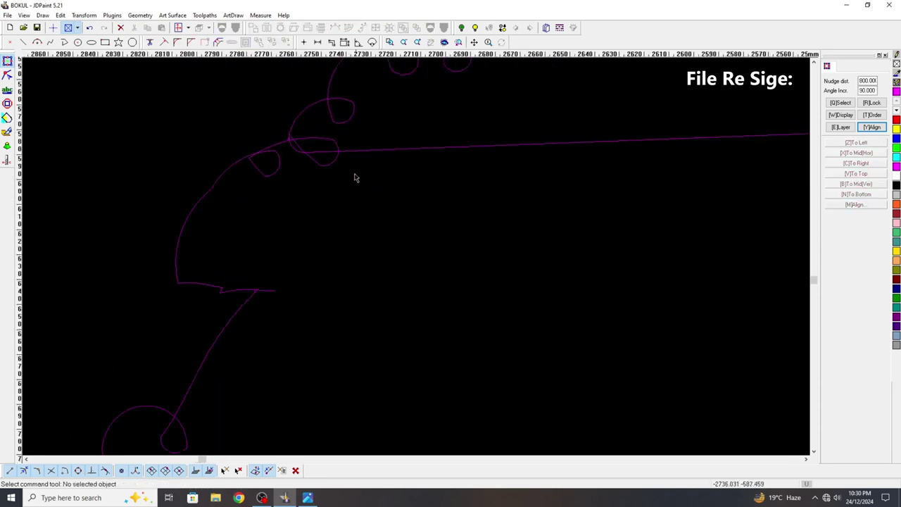
left_click_drag(354, 171, 322, 144)
key("Delete")
left_click_drag(287, 167, 268, 164)
key("Delete")
Step: Delete the overlapping loops between the left ornament's scallops and at the lower end of its upper curve
scroll(274, 247, "down", 2)
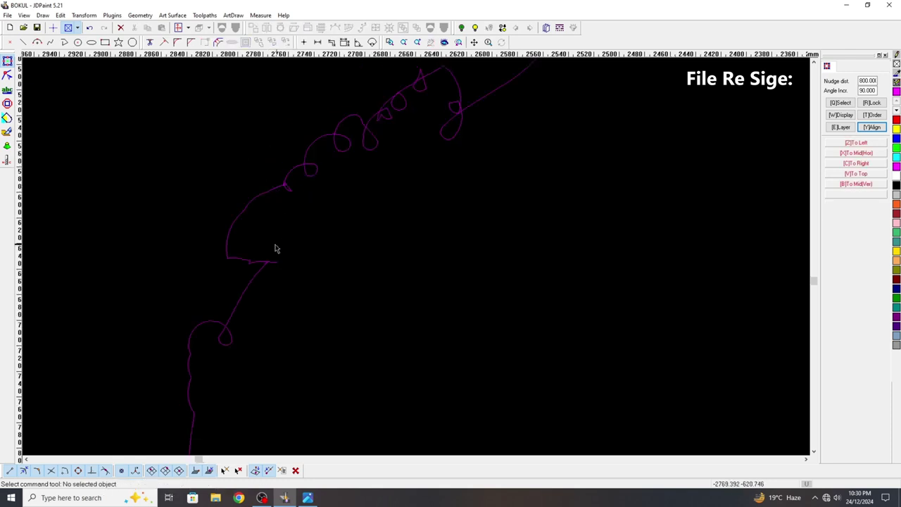
scroll(342, 161, "up", 2)
left_click_drag(398, 179, 289, 167)
key("Delete")
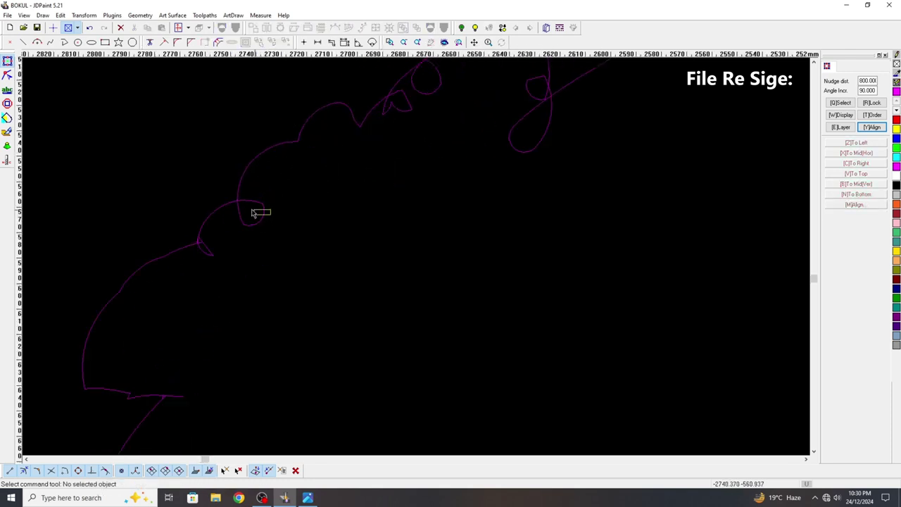
scroll(258, 209, "down", 2)
scroll(354, 207, "up", 2)
left_click_drag(405, 264, 355, 237)
key("Delete")
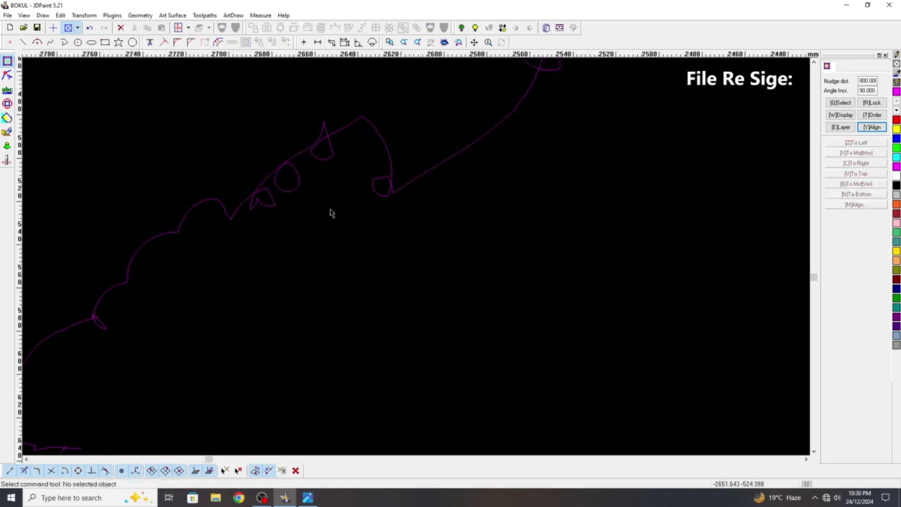
Step: Delete the small loops hanging below the left ornament's upper leaf edge
left_click_drag(325, 184, 269, 202)
key("Delete")
left_click(322, 159)
key("Delete")
Step: Delete the remaining small loops around the left scroll, up to its junction with the main arc
scroll(284, 190, "down", 2)
scroll(405, 131, "up", 2)
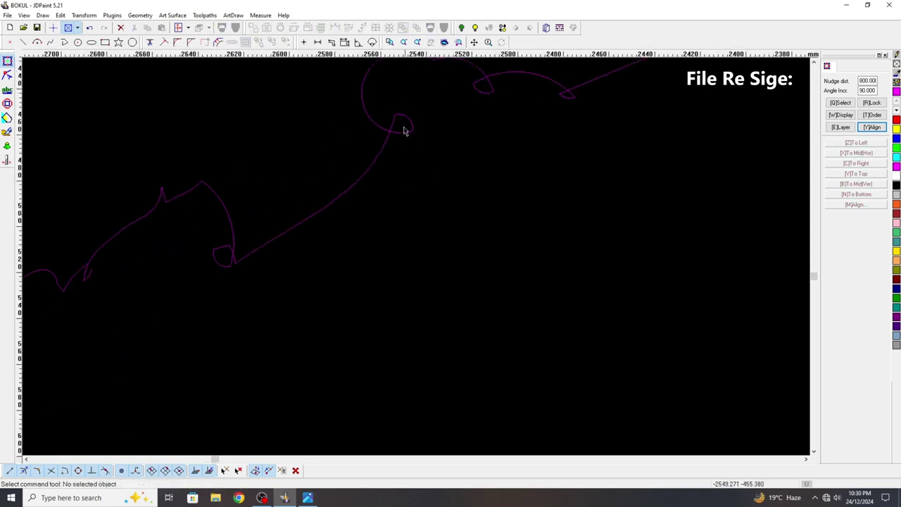
left_click(410, 131)
key("Delete")
scroll(404, 176, "down", 2)
scroll(427, 151, "up", 2)
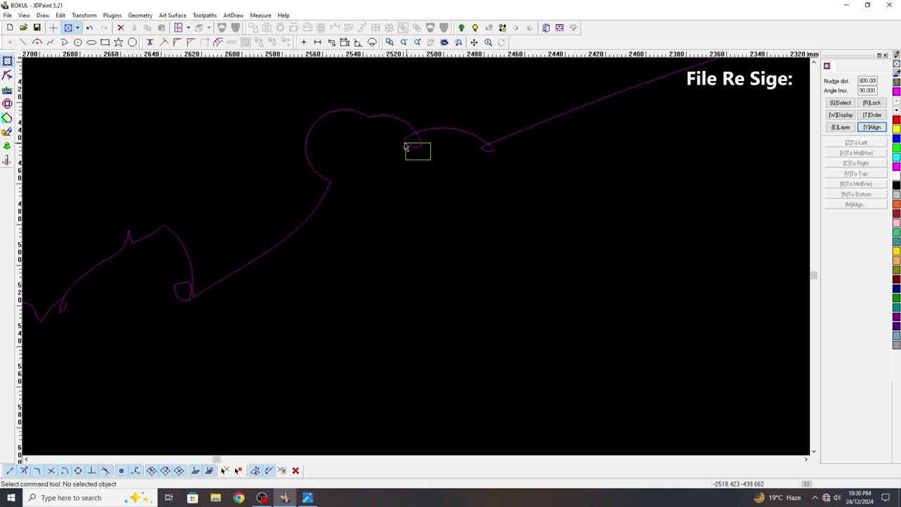
left_click_drag(406, 146, 405, 146)
key("Delete")
left_click(488, 150)
key("Delete")
Step: Auto-join the outline segments from the left post through the lower scroll and up to the left ornament's scallops
scroll(364, 169, "down", 5)
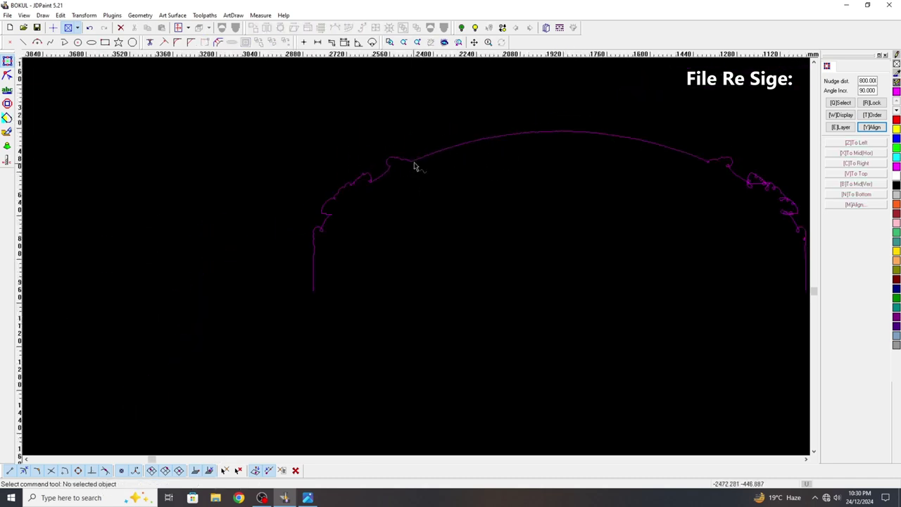
left_click(61, 14)
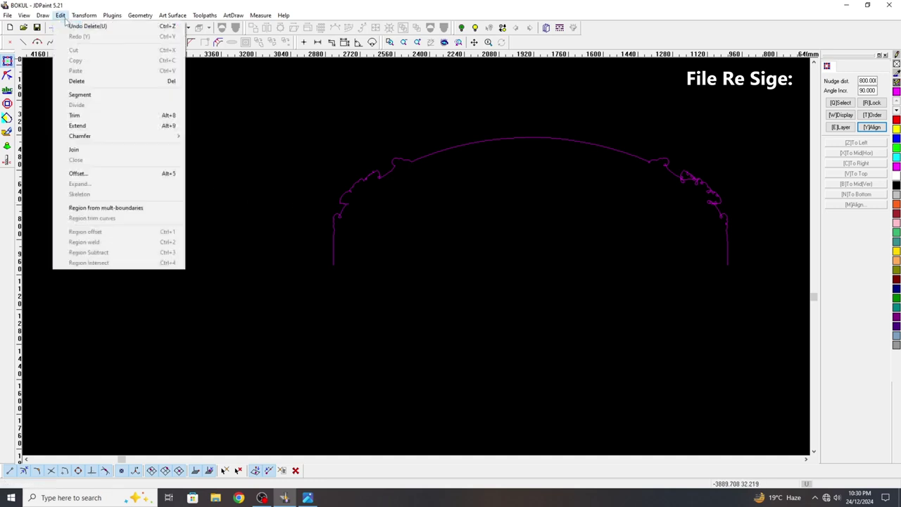
left_click(78, 149)
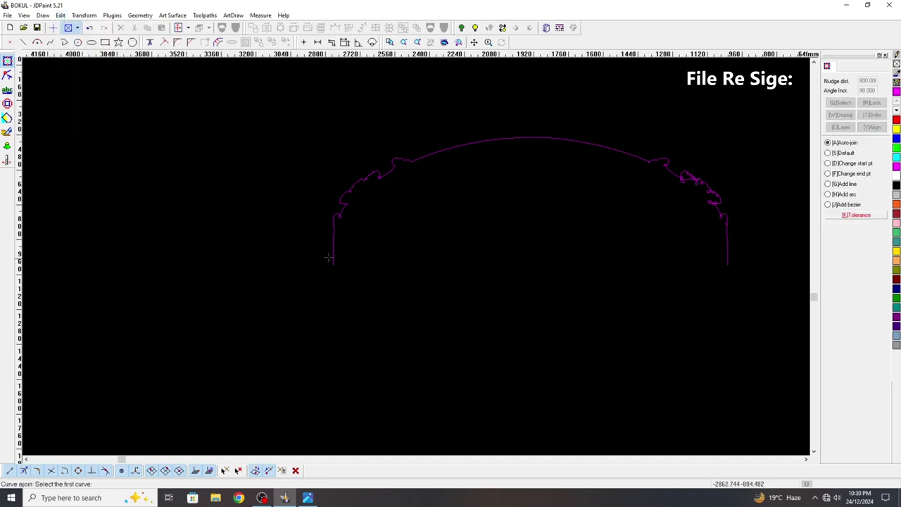
scroll(342, 260, "up", 6)
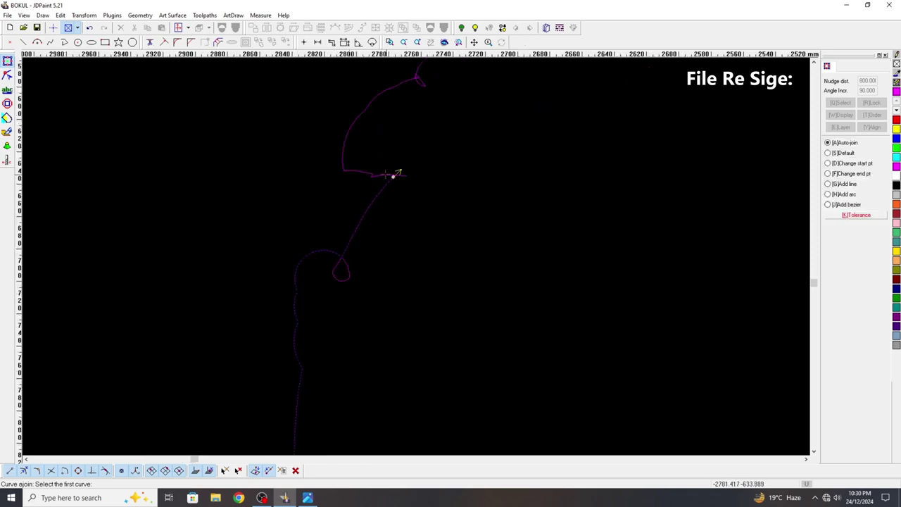
scroll(394, 174, "up", 6)
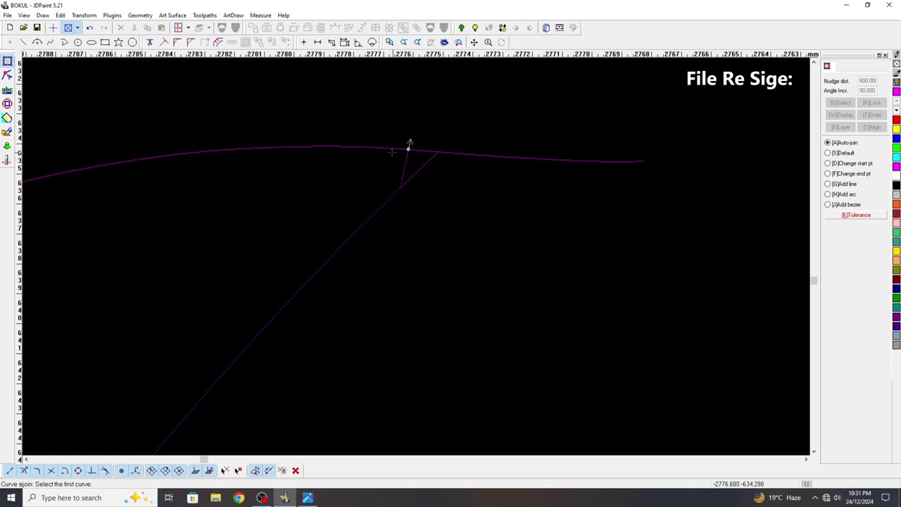
scroll(322, 213, "down", 5)
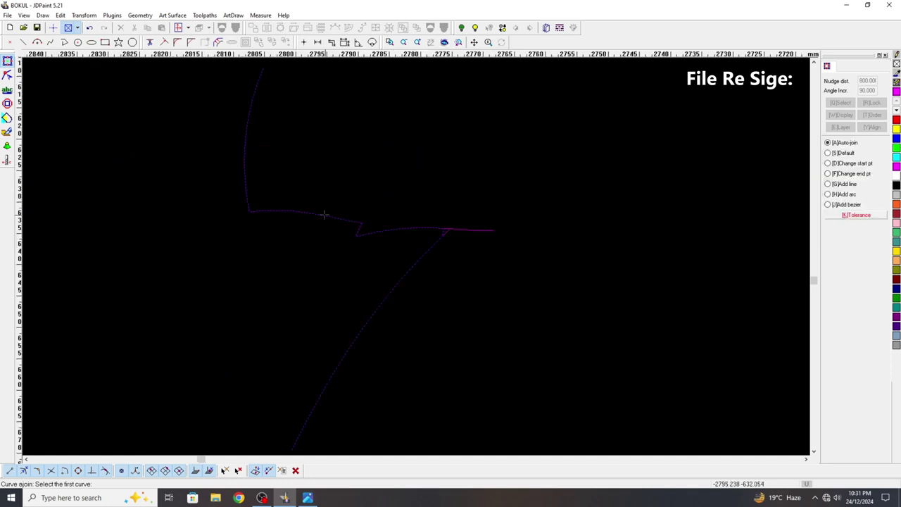
scroll(338, 203, "up", 6)
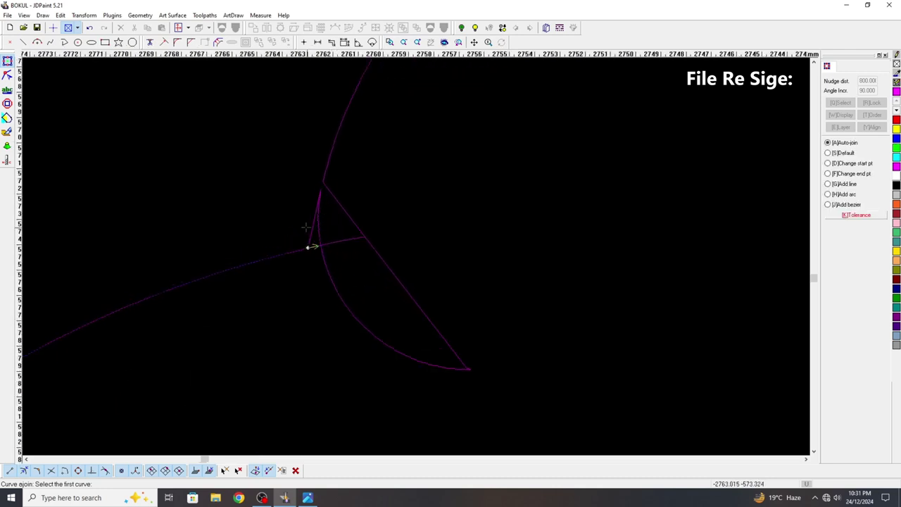
key("Escape")
Step: Delete the stray straight segment, curved loop and short stub at the crossing between the left ornament's scallops
left_click(370, 244)
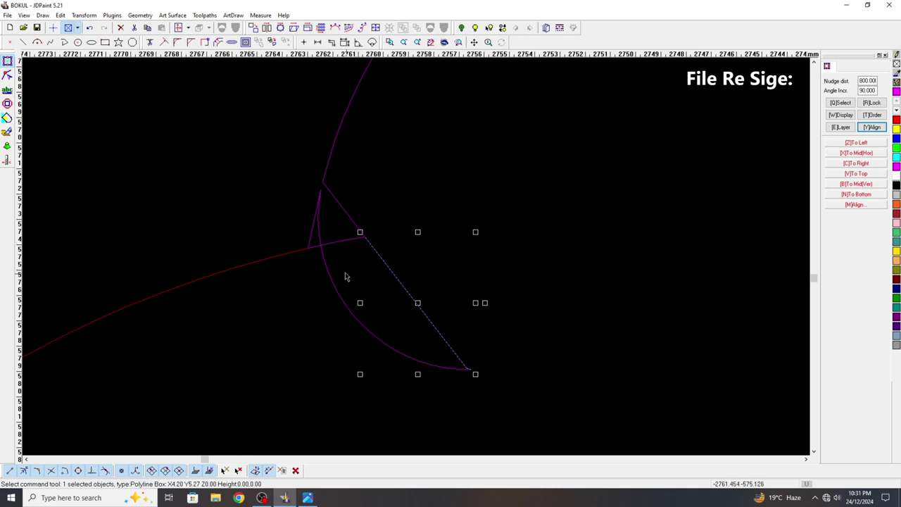
key("Delete")
left_click_drag(369, 274, 346, 244)
key("Delete")
left_click_drag(405, 393, 356, 301)
key("Delete")
scroll(308, 245, "up", 2)
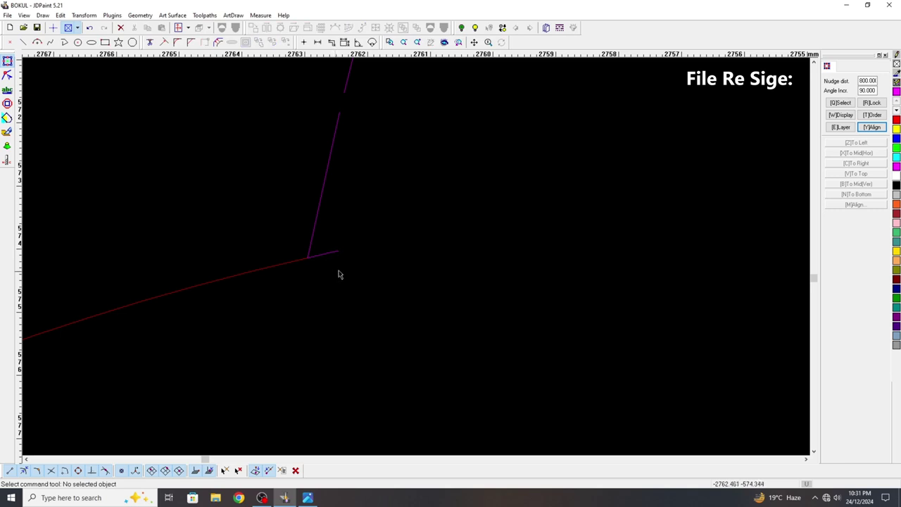
left_click(334, 254)
key("Delete")
Step: Draw a spline bridging the small gap between the two curve ends at the left ornament's scallop
scroll(330, 267, "up", 2)
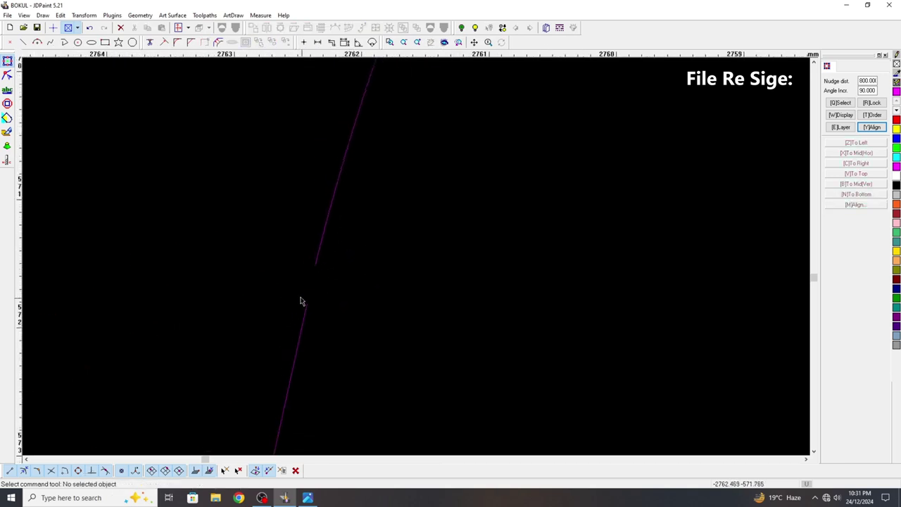
right_click(235, 205)
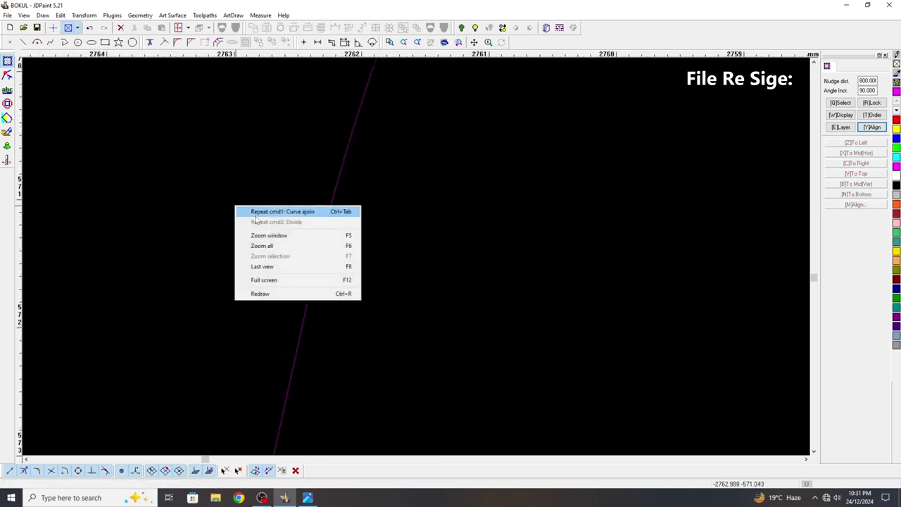
left_click(51, 42)
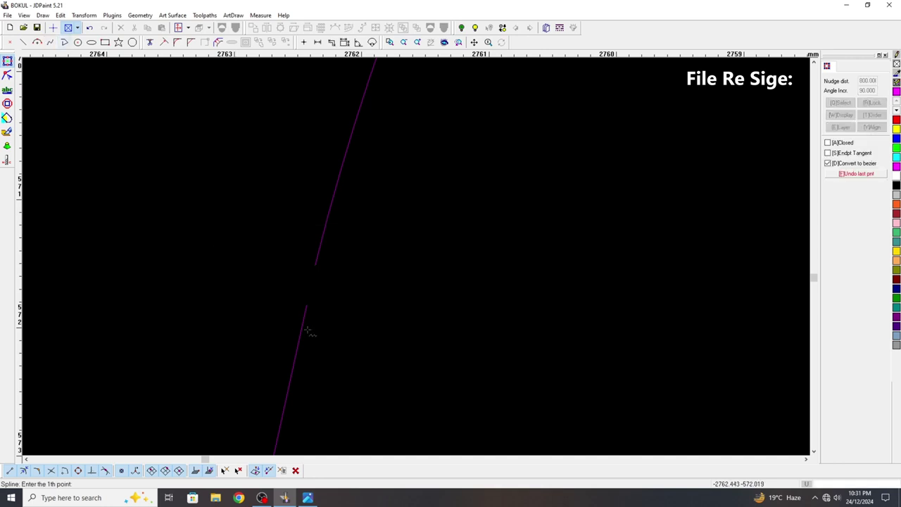
left_click(314, 265)
left_click(307, 305)
right_click(332, 291)
Step: Auto-join the outline from the left ornament across the main arch and the right scroll to the base of the right leaf
right_click(336, 286)
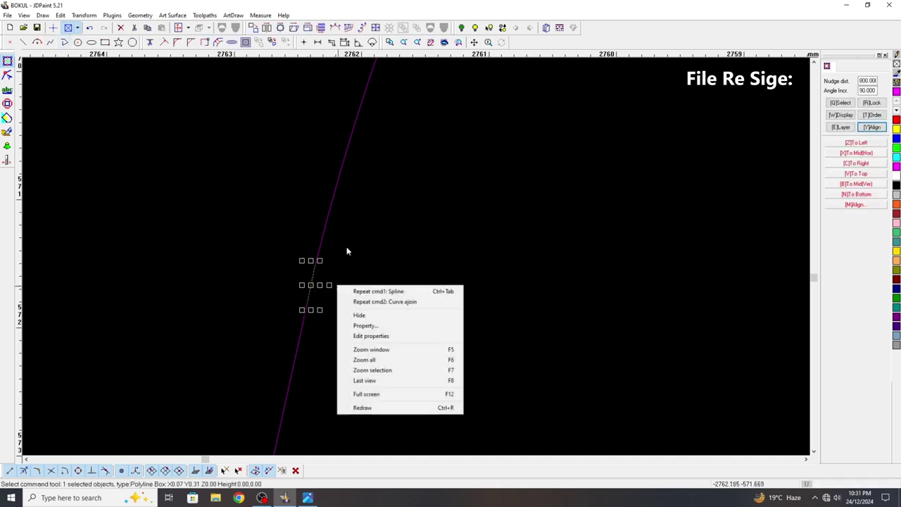
left_click(381, 302)
scroll(283, 349, "down", 2)
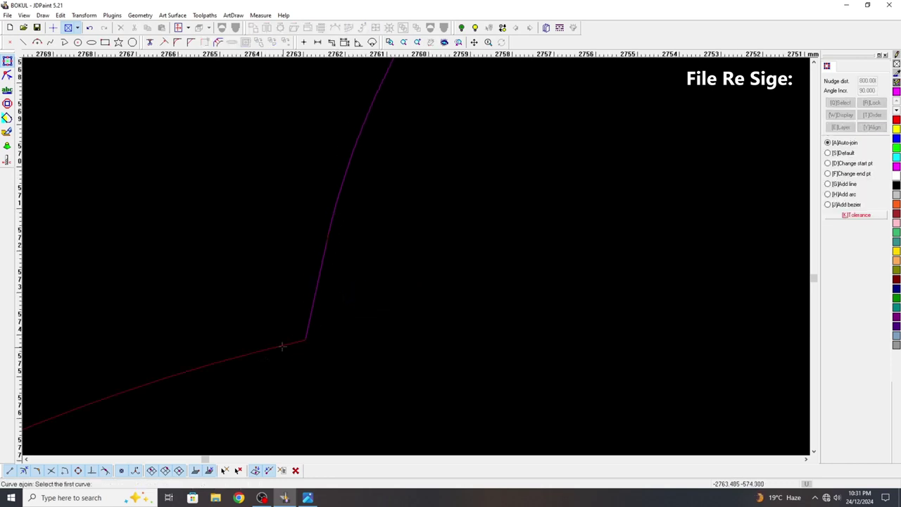
scroll(320, 345, "down", 5)
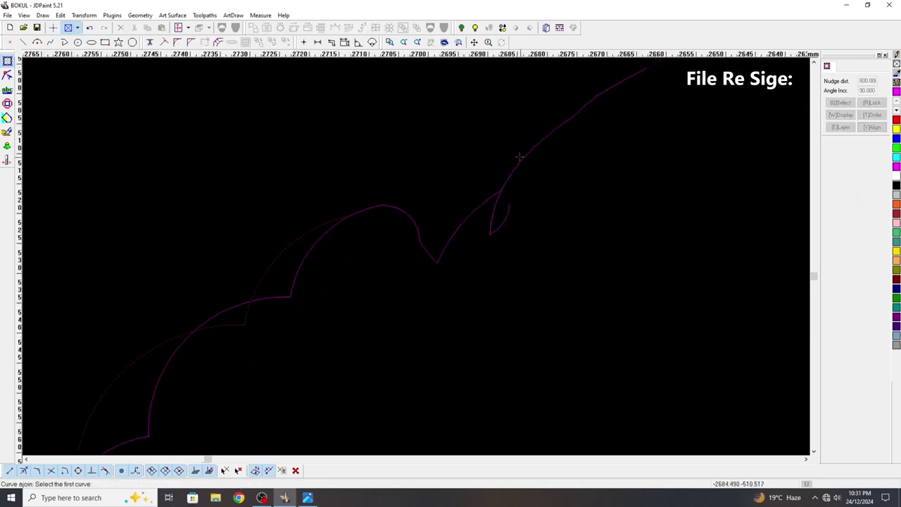
scroll(288, 290, "down", 3)
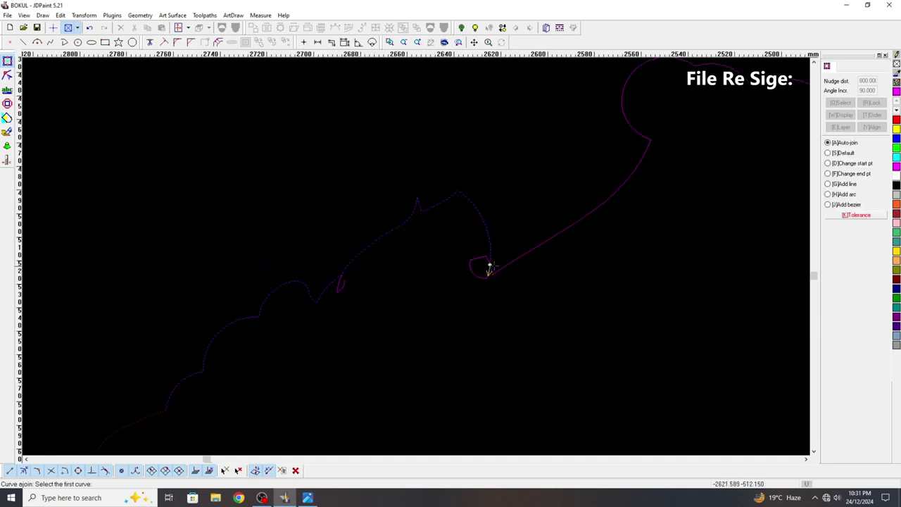
scroll(491, 267, "up", 8)
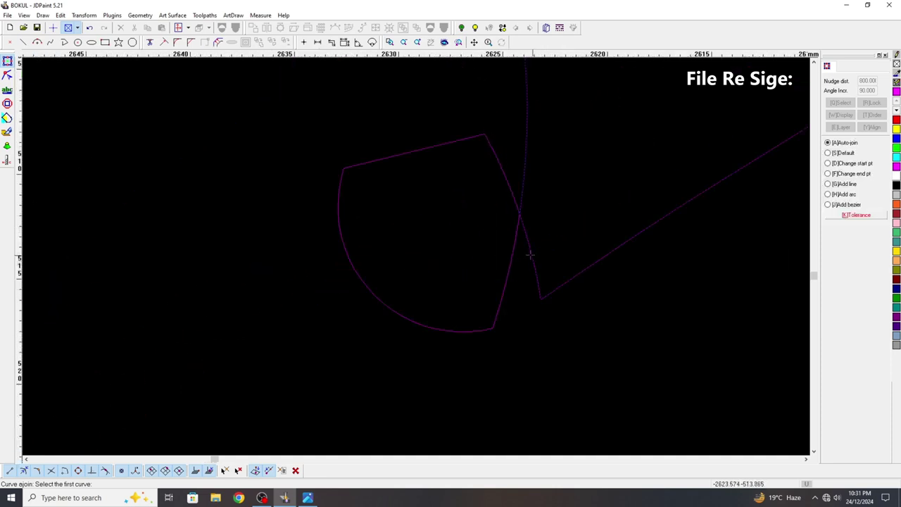
scroll(530, 254, "down", 14)
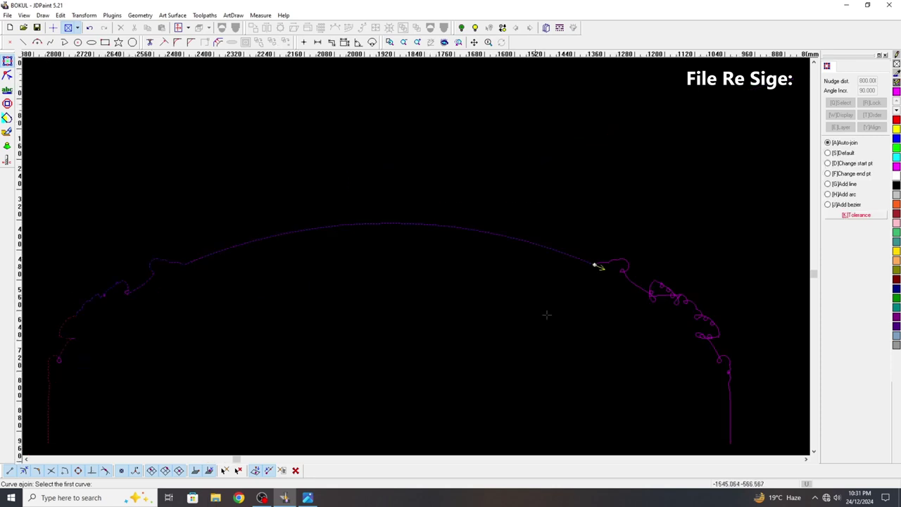
scroll(568, 254, "up", 7)
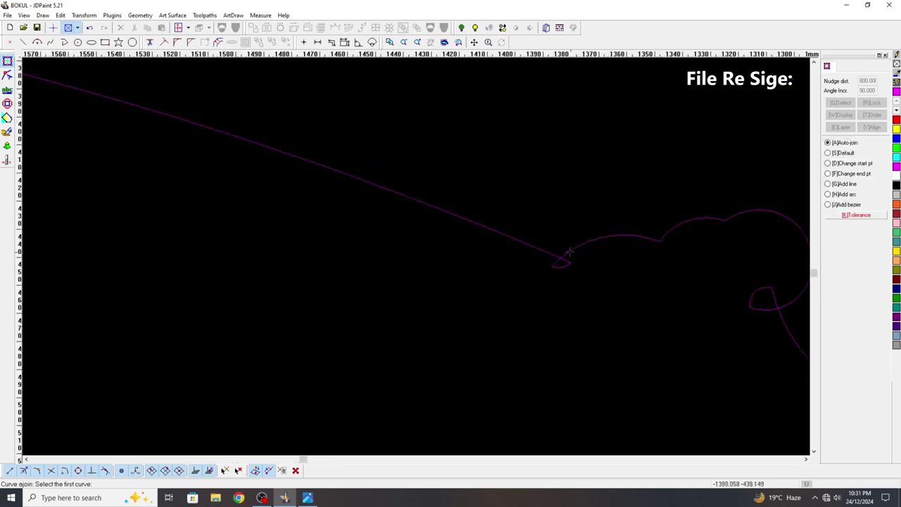
scroll(427, 290, "down", 3)
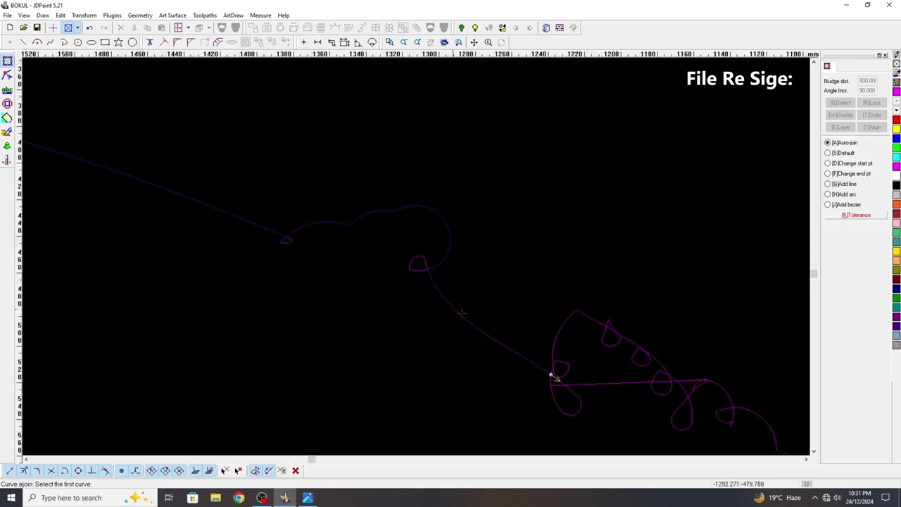
Step: Auto-join the outline along the right leaf's upper edge up to its crossing with the long straight line
scroll(551, 375, "up", 4)
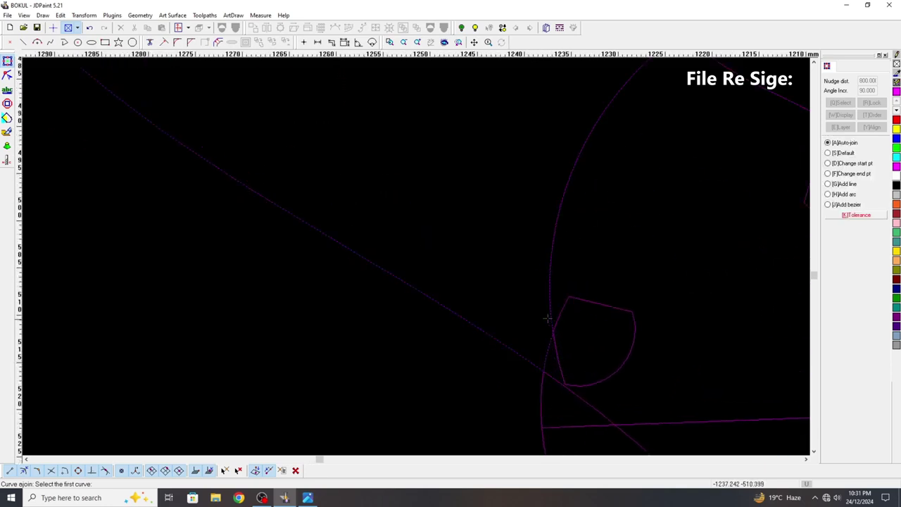
scroll(483, 282, "down", 2)
scroll(458, 261, "up", 5)
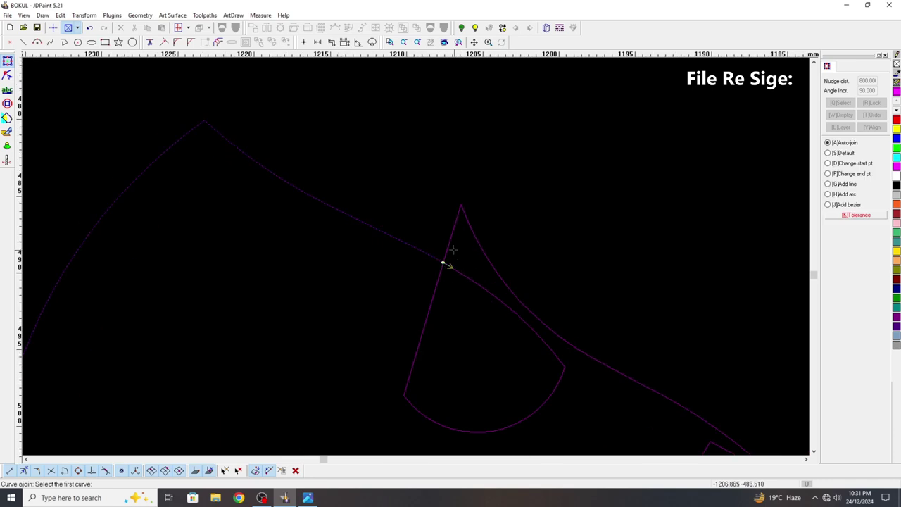
scroll(458, 316, "down", 3)
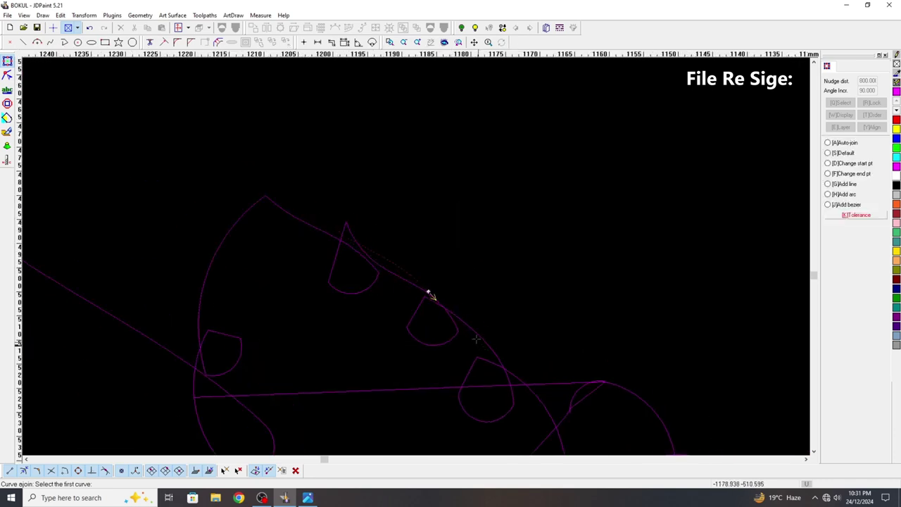
scroll(430, 295, "up", 1)
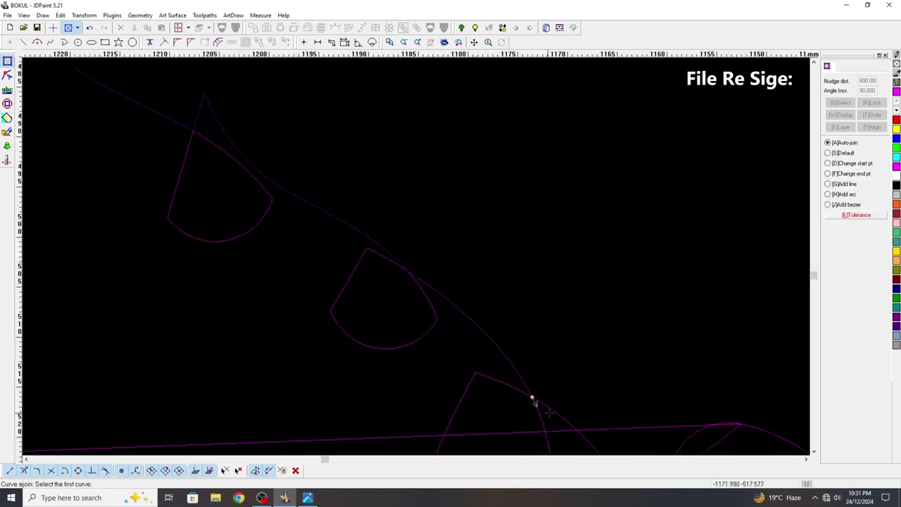
scroll(497, 374, "down", 2)
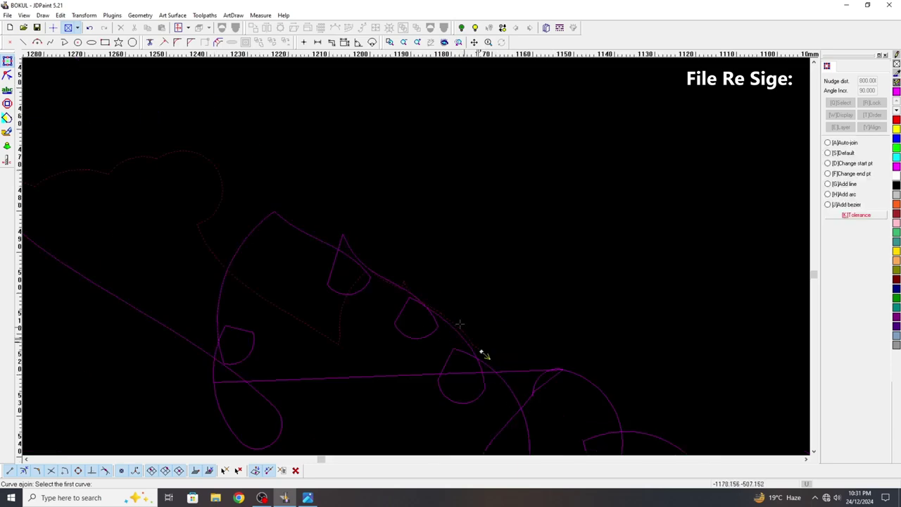
scroll(484, 354, "down", 1)
scroll(472, 340, "up", 1)
scroll(470, 338, "up", 1)
key("a")
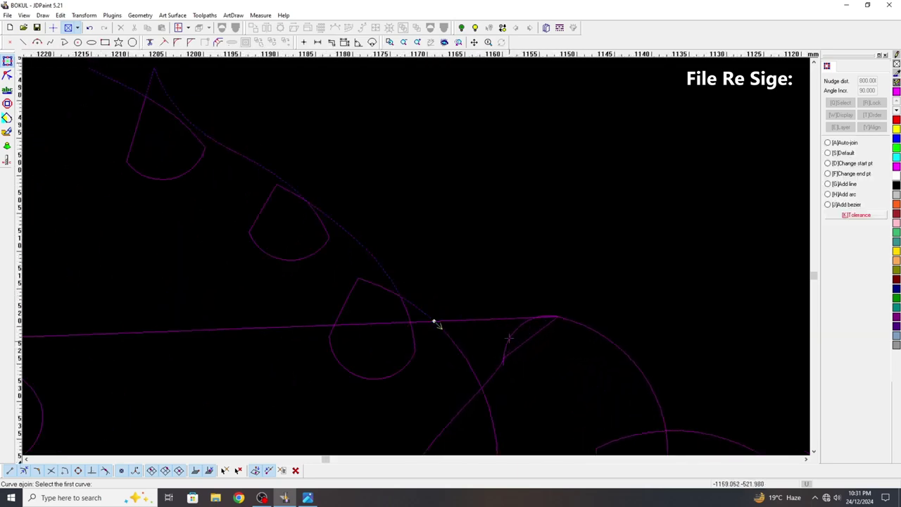
scroll(437, 321, "up", 2)
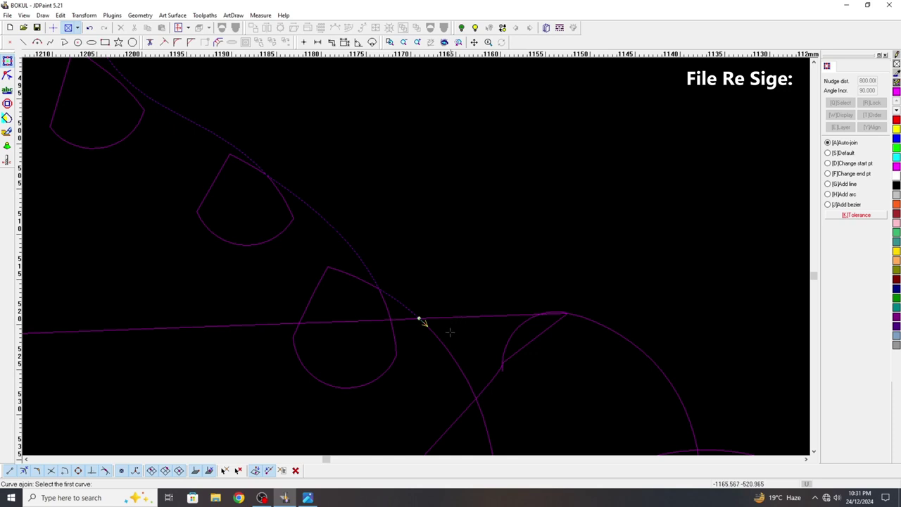
key("Escape")
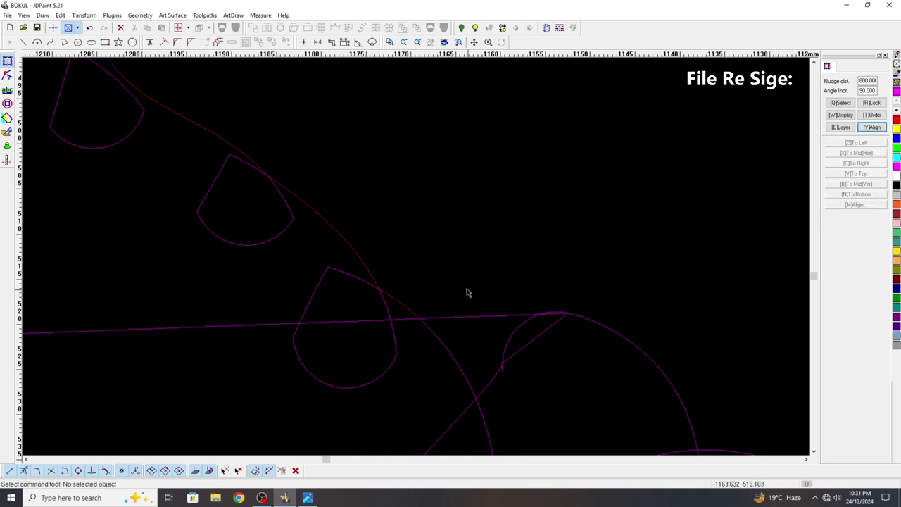
Step: Copy the carved headboard design, move the copy straight down onto the offset outline, and colour it yellow
scroll(474, 294, "down", 3)
scroll(542, 293, "down", 5)
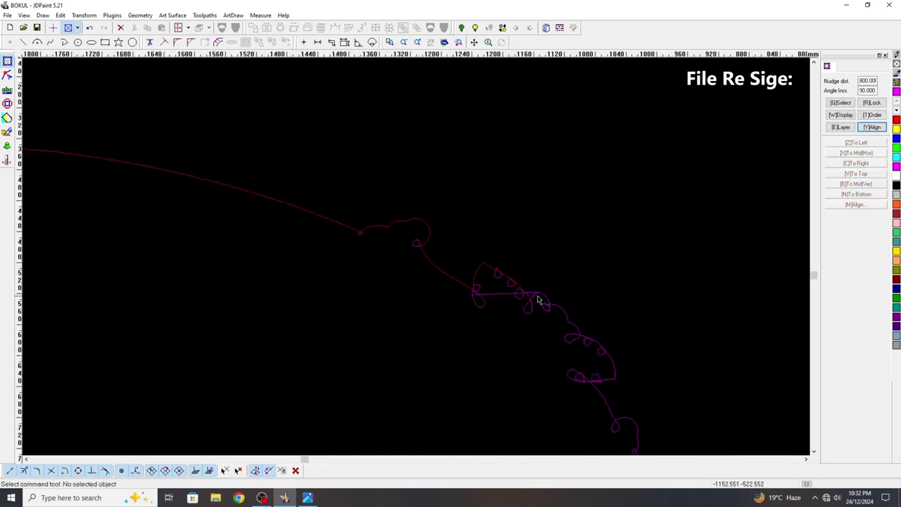
scroll(419, 274, "down", 3)
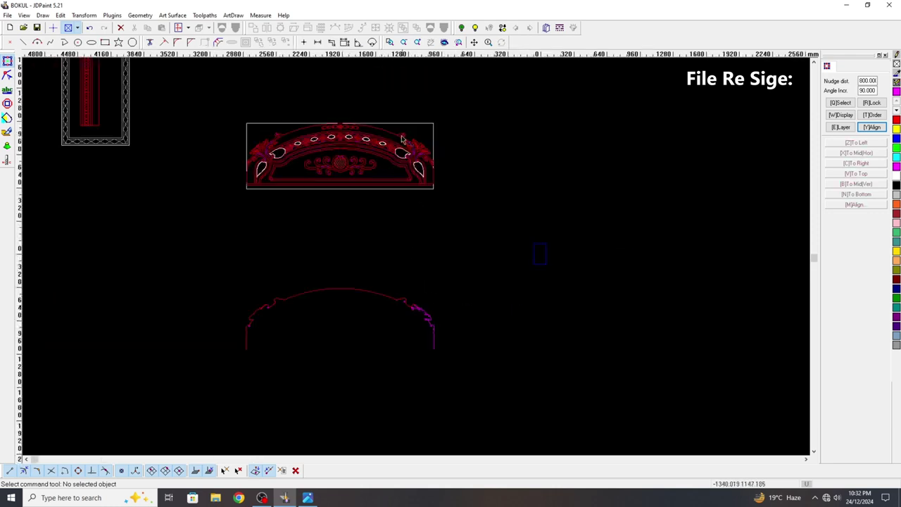
left_click(426, 154)
key("ctrl+c")
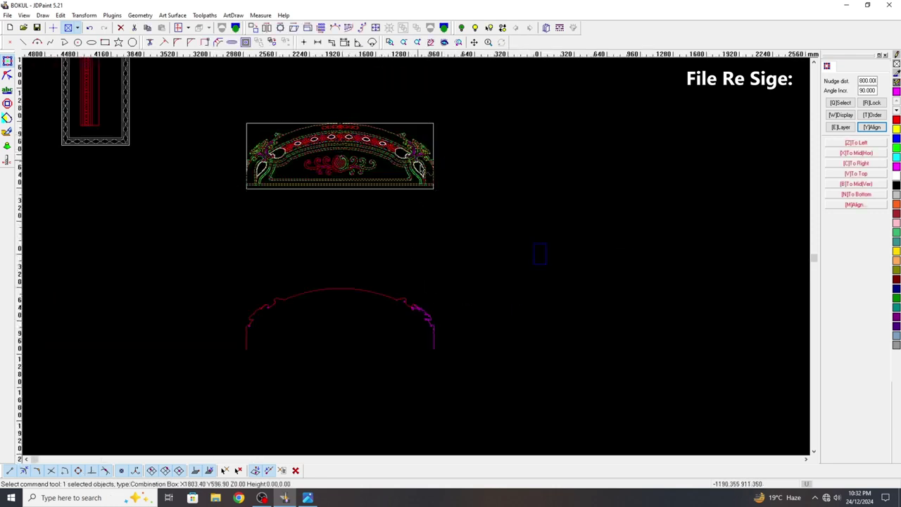
key("ctrl+v")
scroll(478, 201, "down", 1)
key("Down")
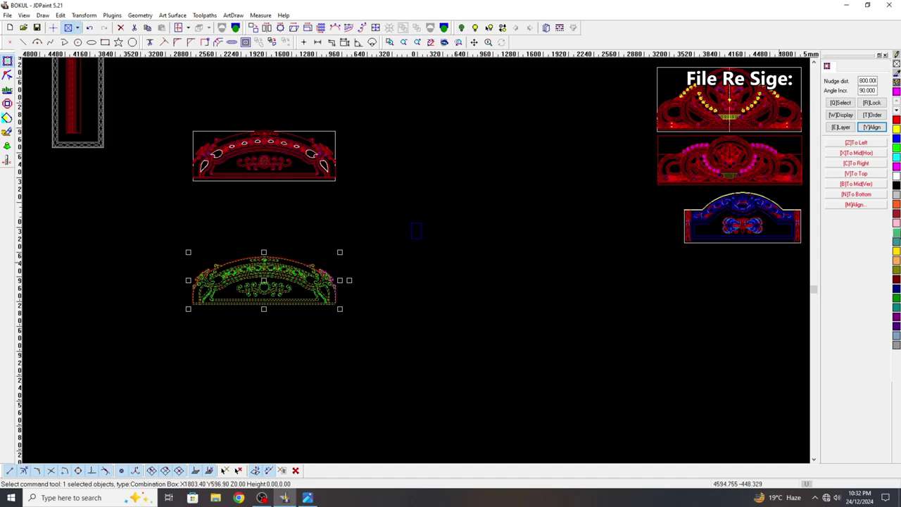
key("Escape")
Step: Recolour the yellow reference copy of the carved headboard design dark purple
scroll(319, 262, "up", 5)
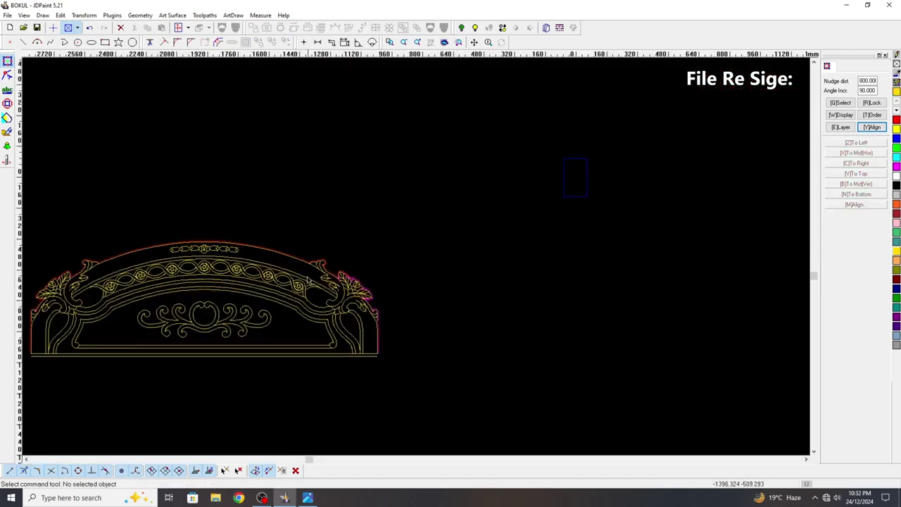
scroll(319, 263, "up", 3)
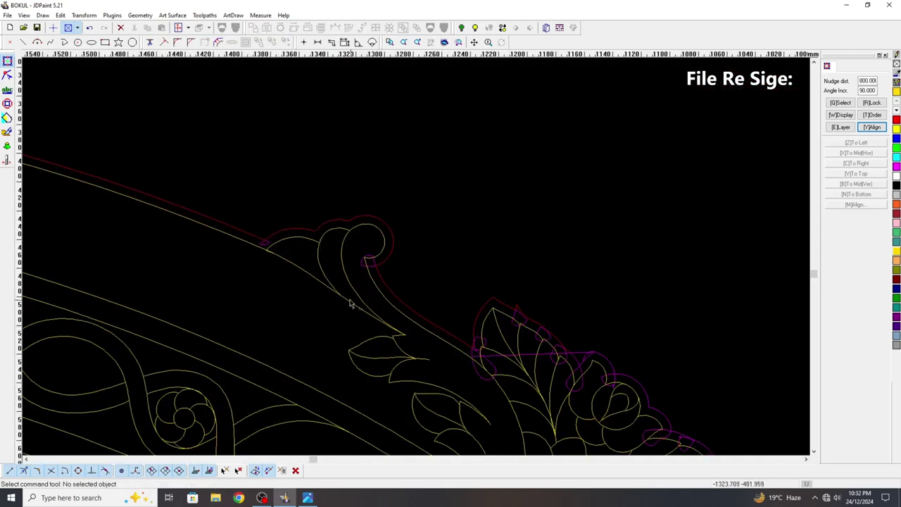
left_click(354, 306)
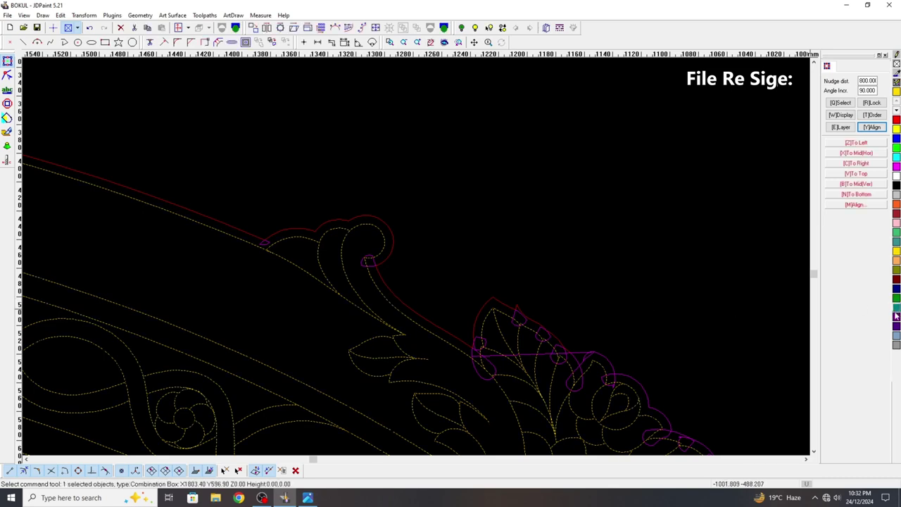
left_click(527, 202)
Step: Trim away the long straight line's outer end and the overlapping offset loops along the right leaf's upper edge
scroll(479, 339, "up", 4)
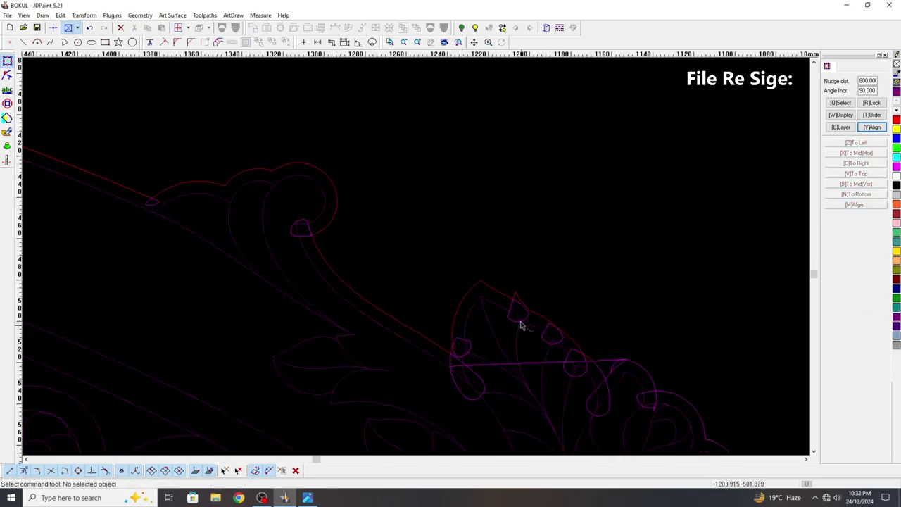
scroll(552, 356, "up", 2)
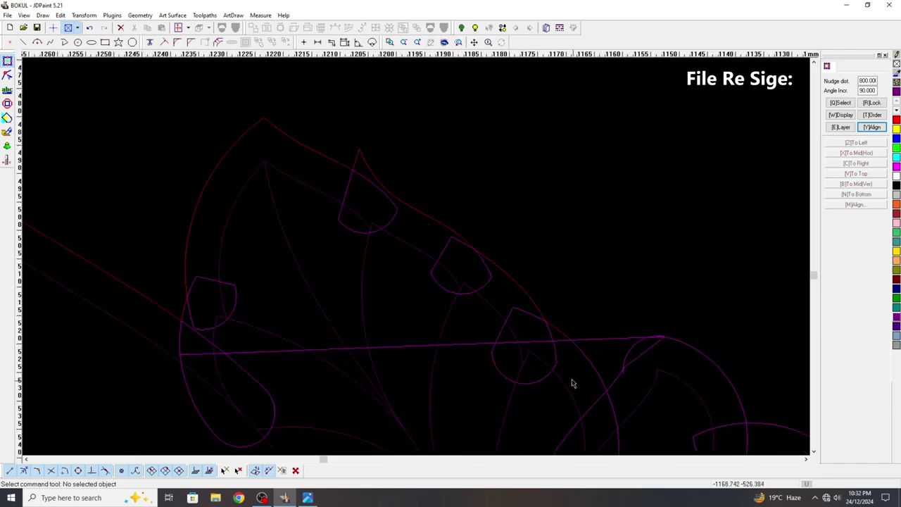
scroll(571, 383, "down", 2)
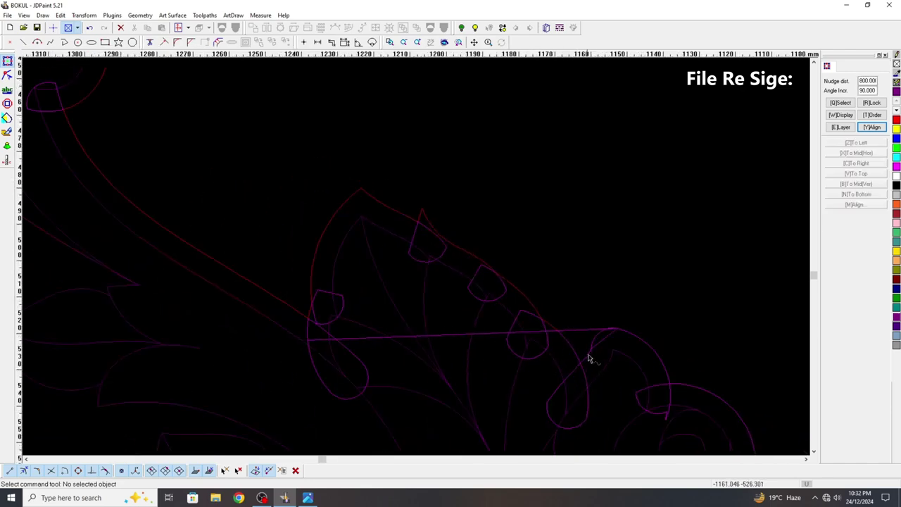
scroll(568, 347, "up", 1)
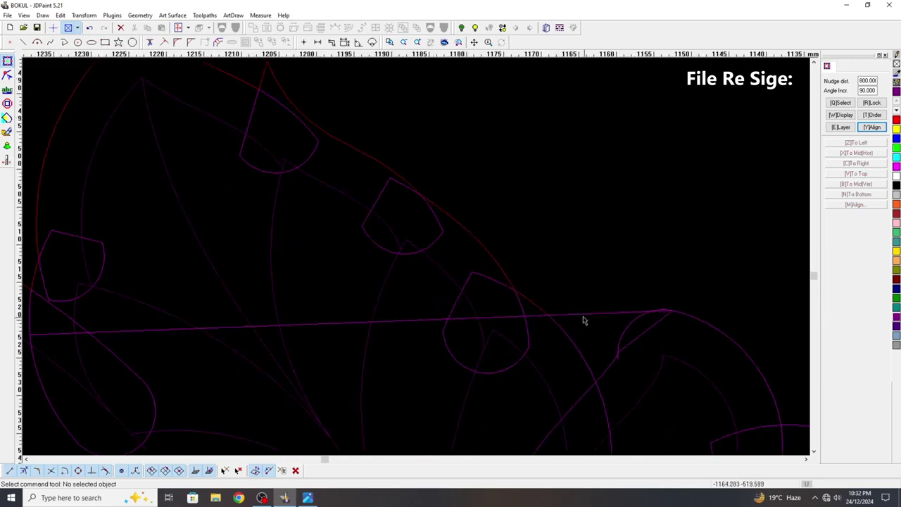
left_click(583, 318)
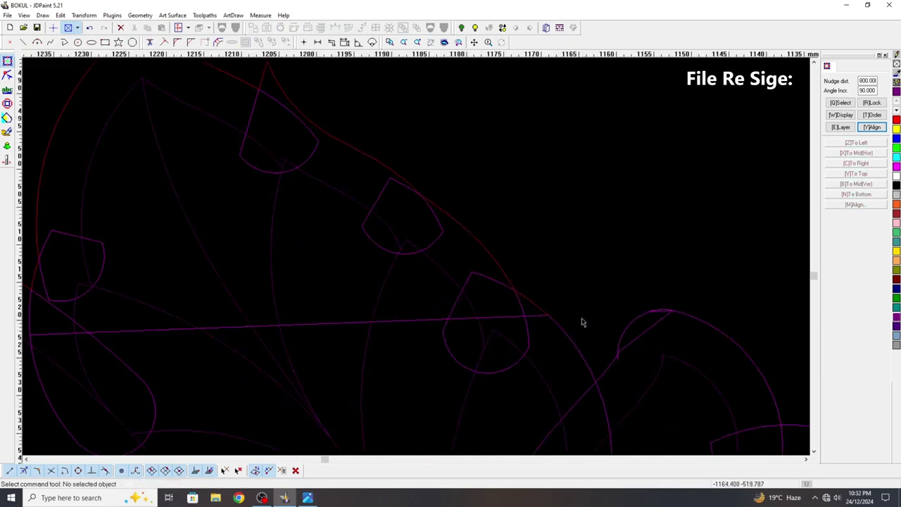
left_click(531, 318)
left_click(511, 317)
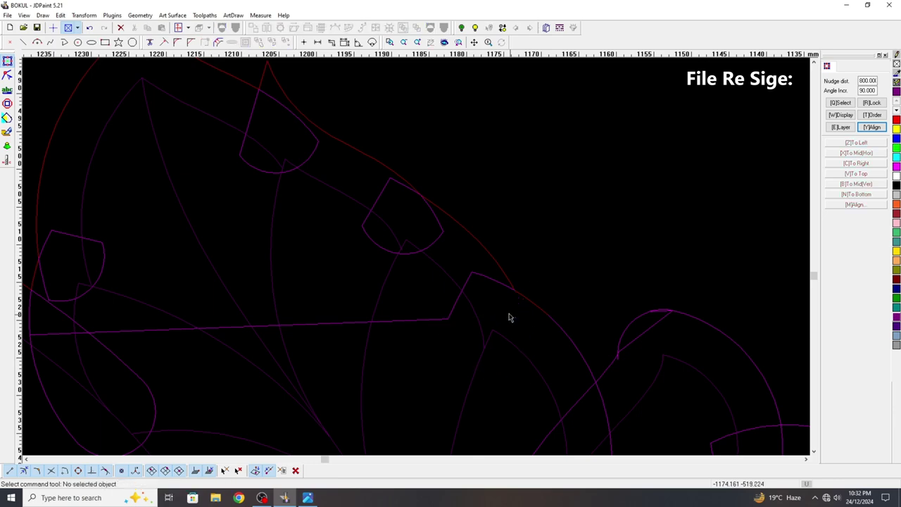
left_click(469, 273)
scroll(428, 244, "down", 2)
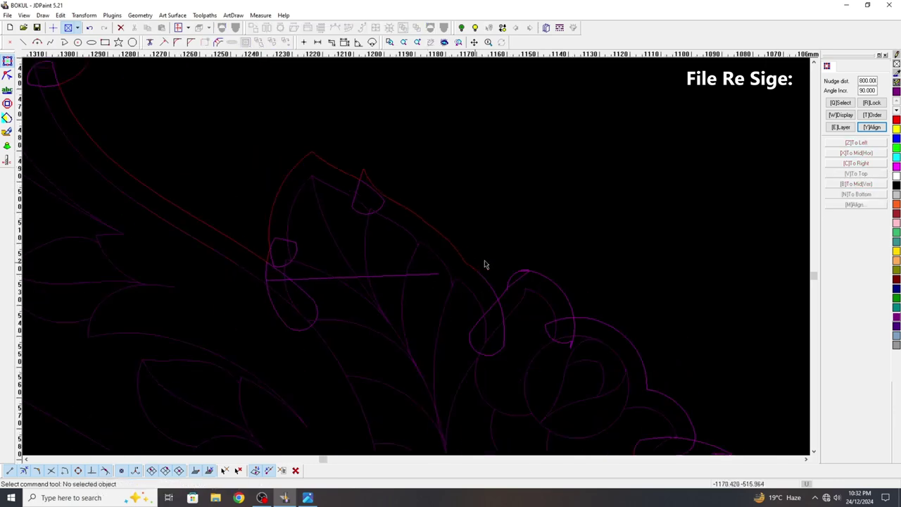
Step: Auto-join the outline from the right leaf's upper edge around the flower to the start of the lower leaf
scroll(463, 236, "down", 2)
scroll(463, 235, "up", 4)
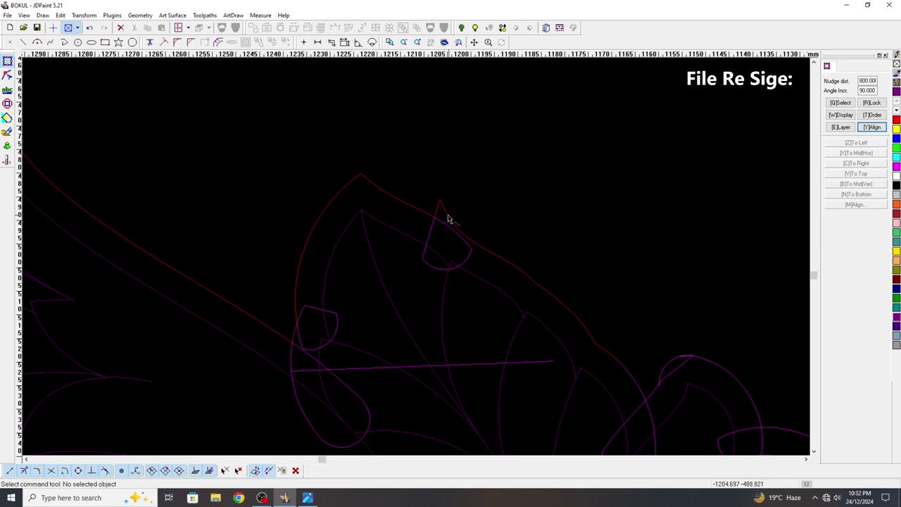
right_click(449, 192)
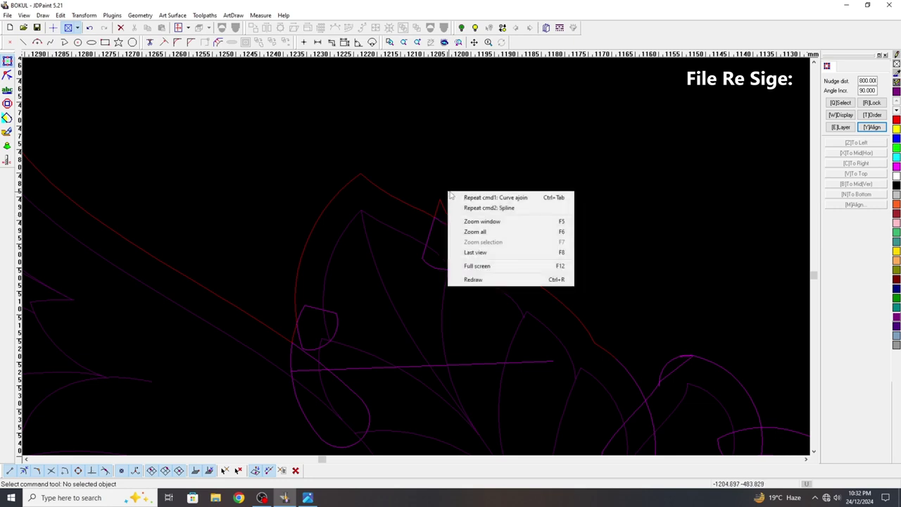
left_click(497, 198)
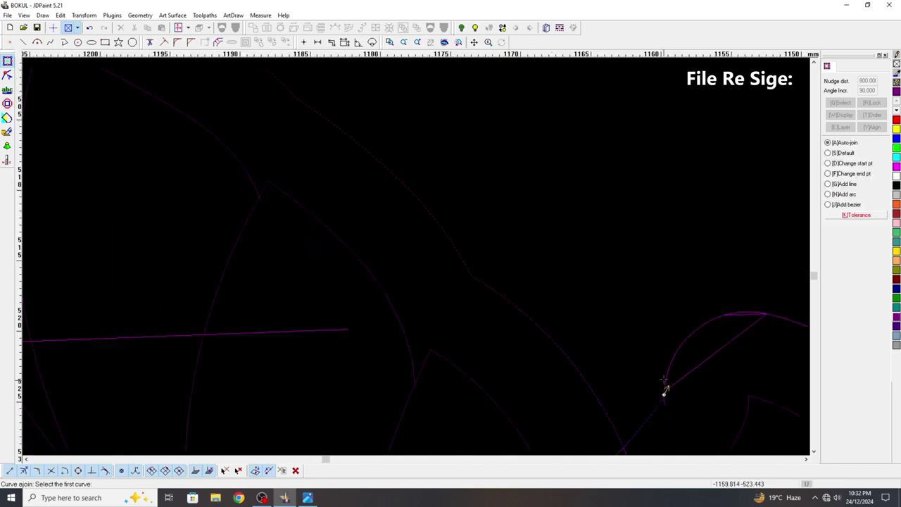
scroll(661, 373, "up", 3)
scroll(647, 334, "up", 5)
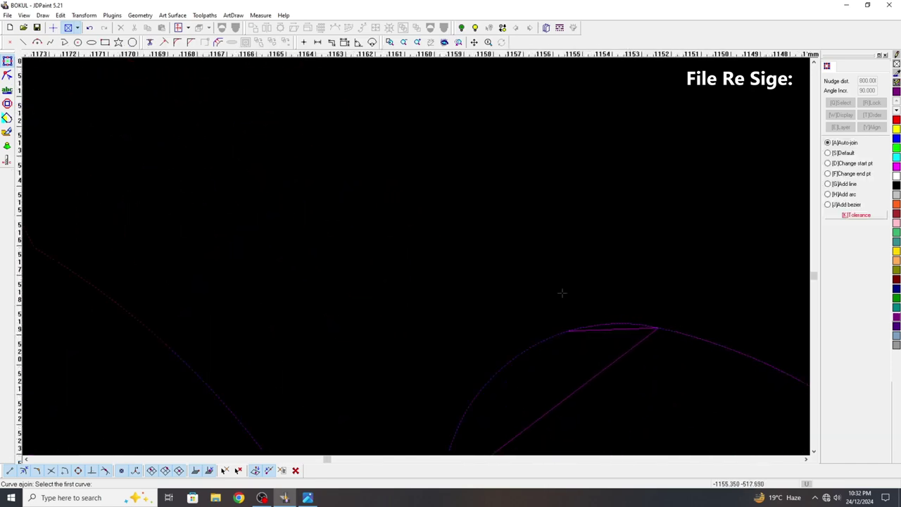
scroll(563, 296, "down", 8)
scroll(579, 322, "down", 3)
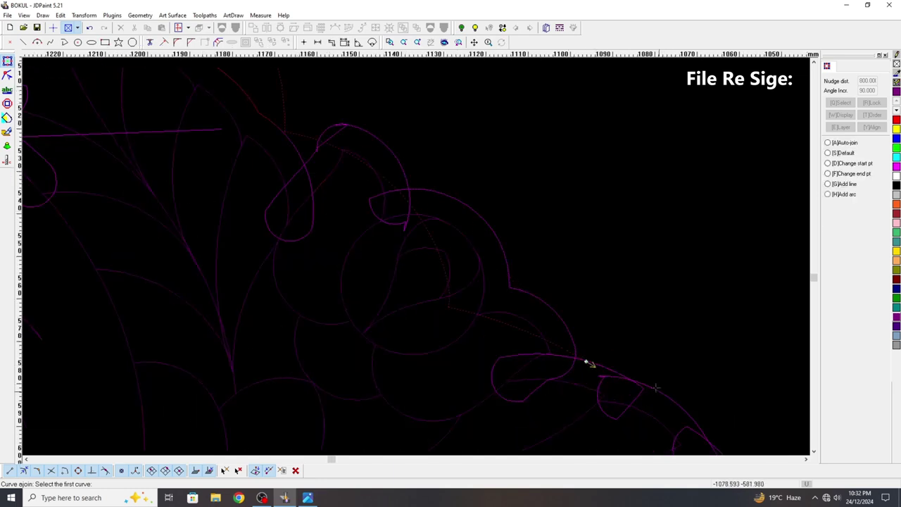
Step: Auto-join the outline along the lower right leaf's outer edge, around its tip and onto its underside
scroll(585, 362, "up", 4)
scroll(578, 356, "down", 3)
scroll(556, 359, "up", 2)
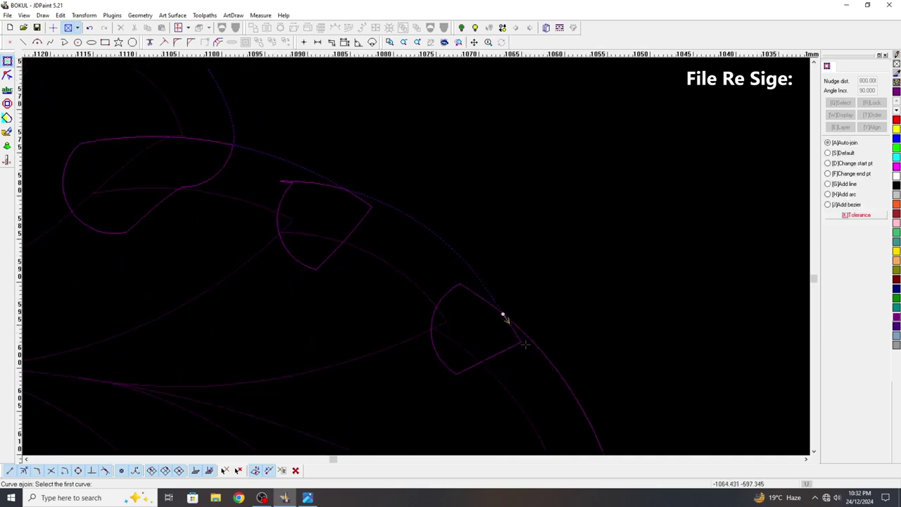
scroll(422, 323, "down", 5)
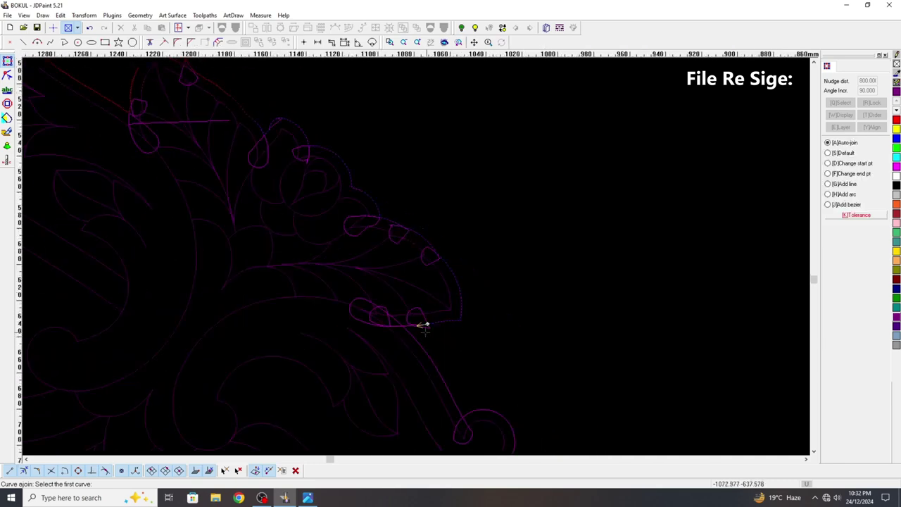
Step: Auto-join the outline from the lower leaf's underside down the stem and around the small scroll to the right side edge
scroll(425, 330, "up", 6)
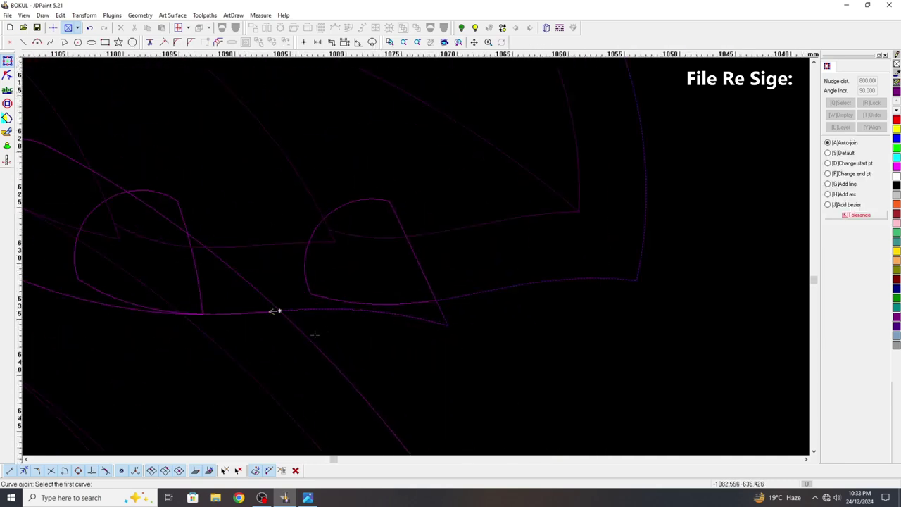
scroll(310, 335, "down", 5)
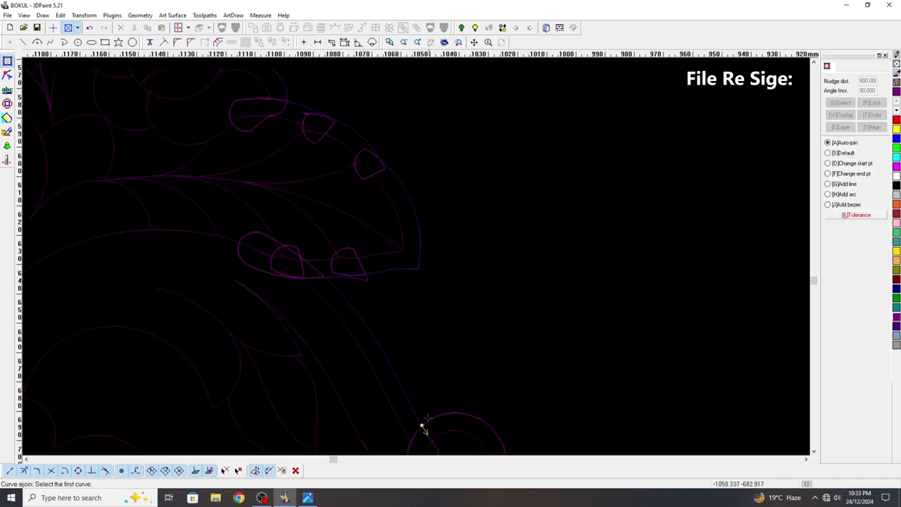
scroll(426, 400, "up", 3)
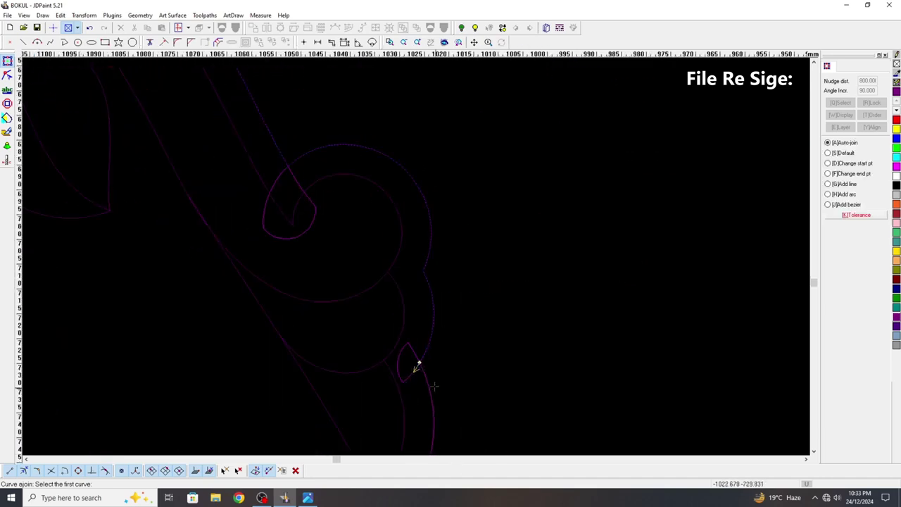
scroll(434, 386, "down", 12)
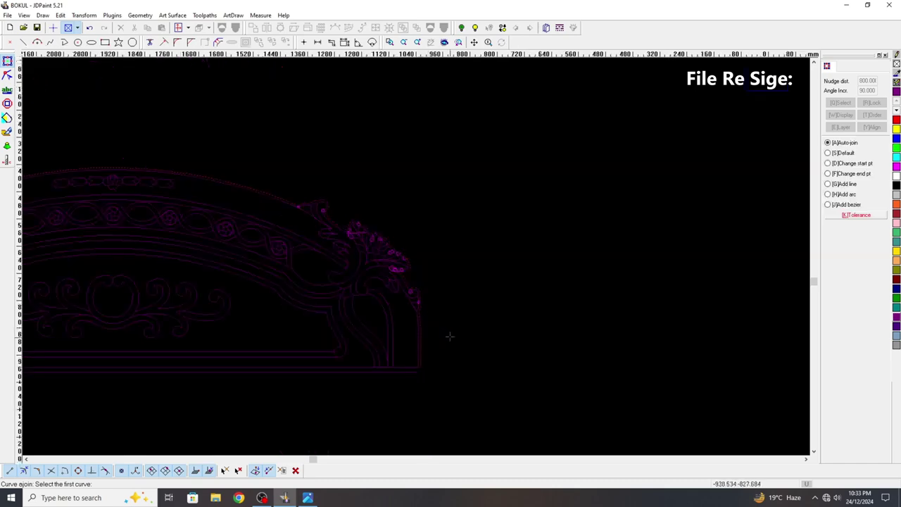
key("Escape")
Step: Delete the reference copy, move the joined outline straight up onto the original carved design, and colour it white
scroll(442, 303, "up", 3)
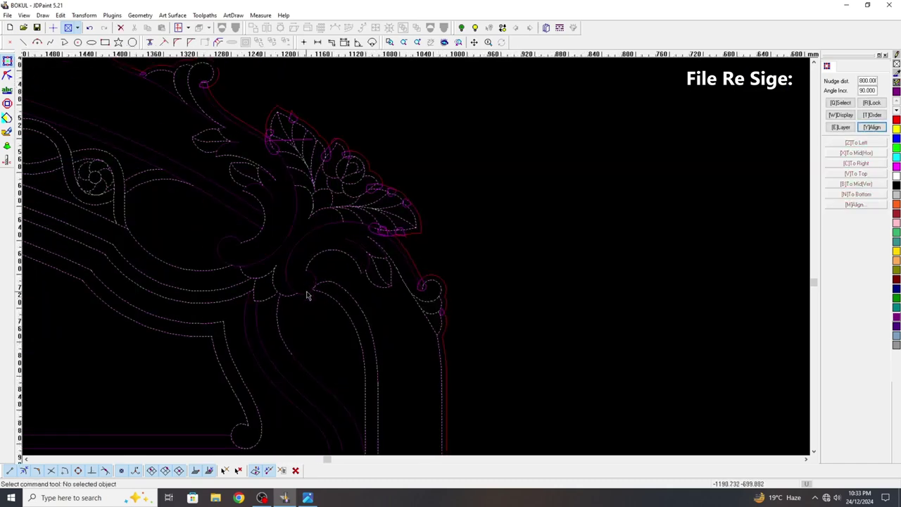
scroll(307, 295, "up", 4)
left_click(444, 268)
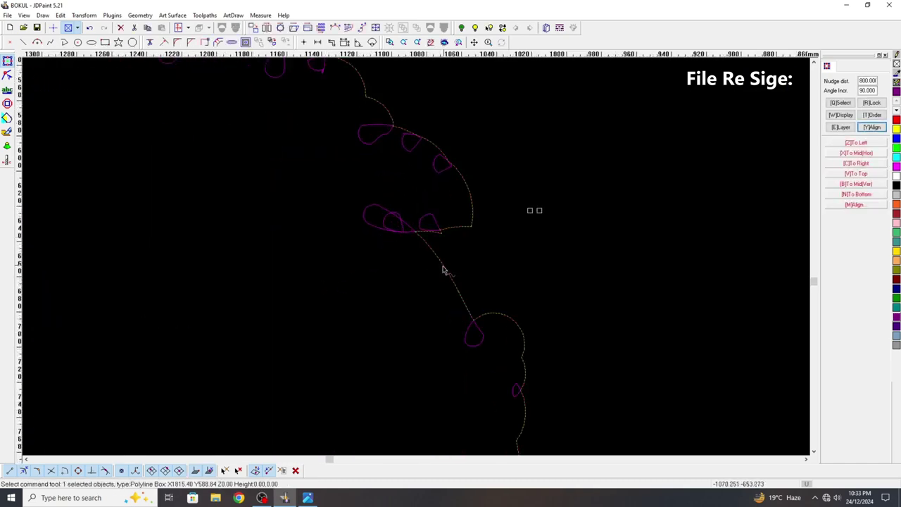
scroll(580, 302, "down", 9)
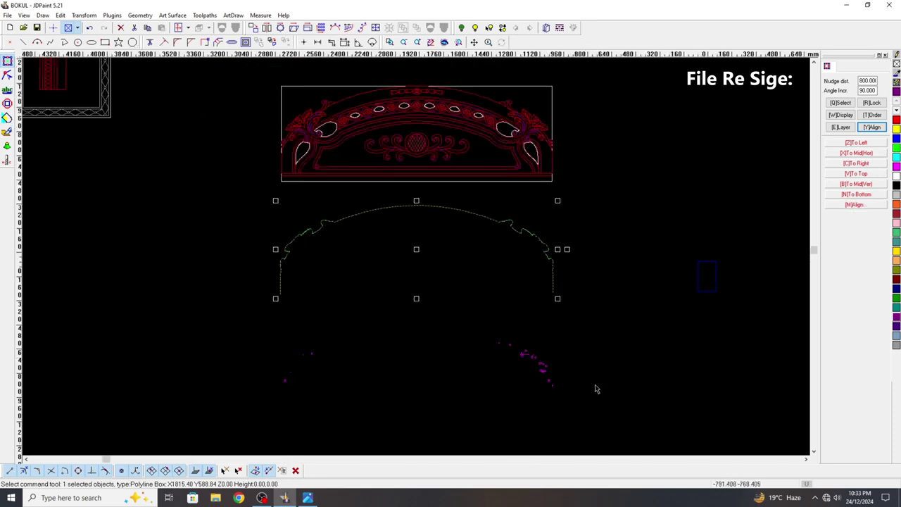
key("x")
key("b")
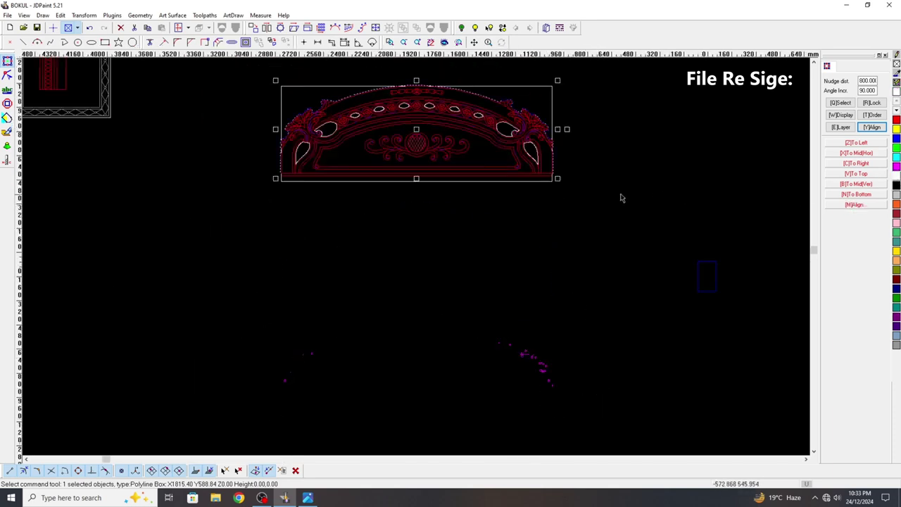
left_click(621, 198)
Step: Delete the leftover purple offset loops below the design and save the drawing
left_click_drag(164, 301, 613, 450)
scroll(576, 285, "down", 3)
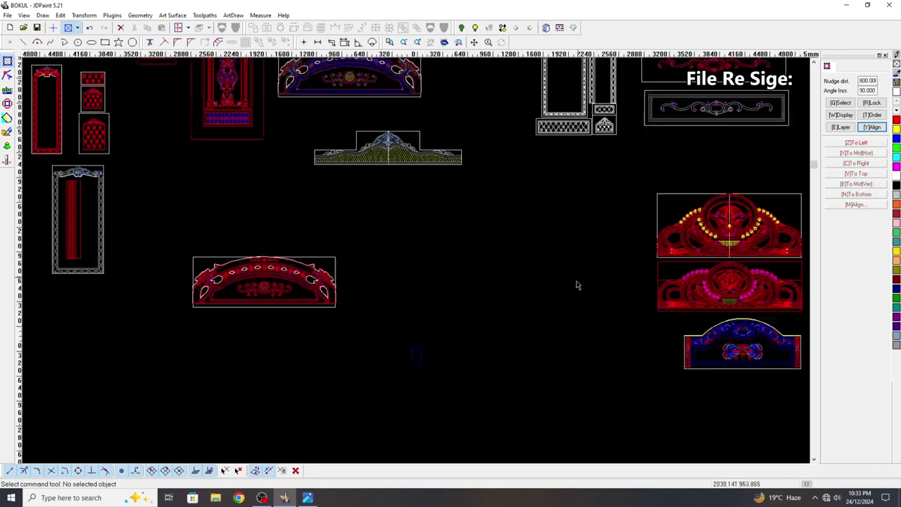
left_click(39, 28)
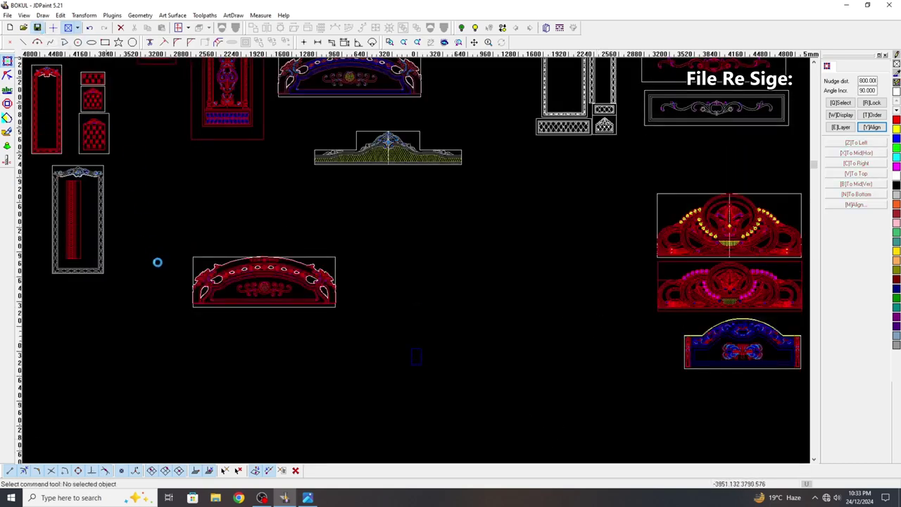
Step: Select the white joined outline and move it 800 mm straight down, clear of the carved design
scroll(201, 302, "up", 3)
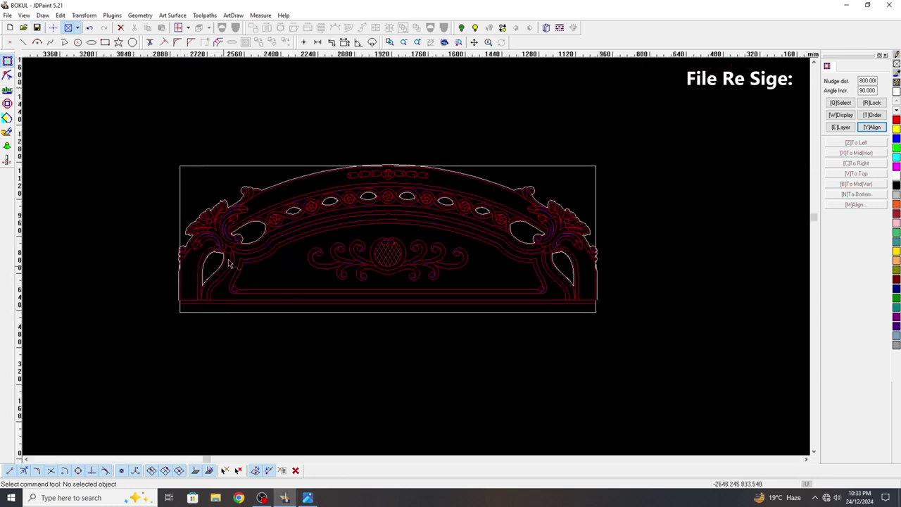
scroll(257, 243, "up", 2)
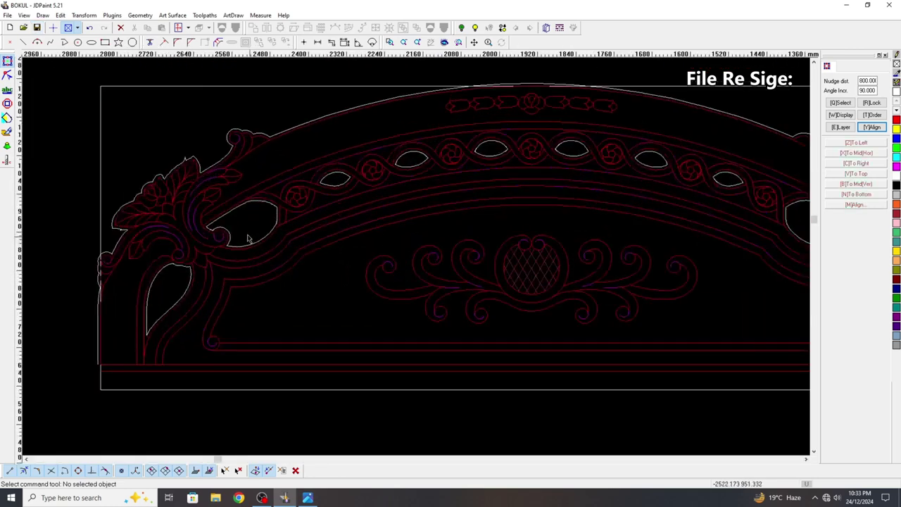
scroll(206, 171, "up", 4)
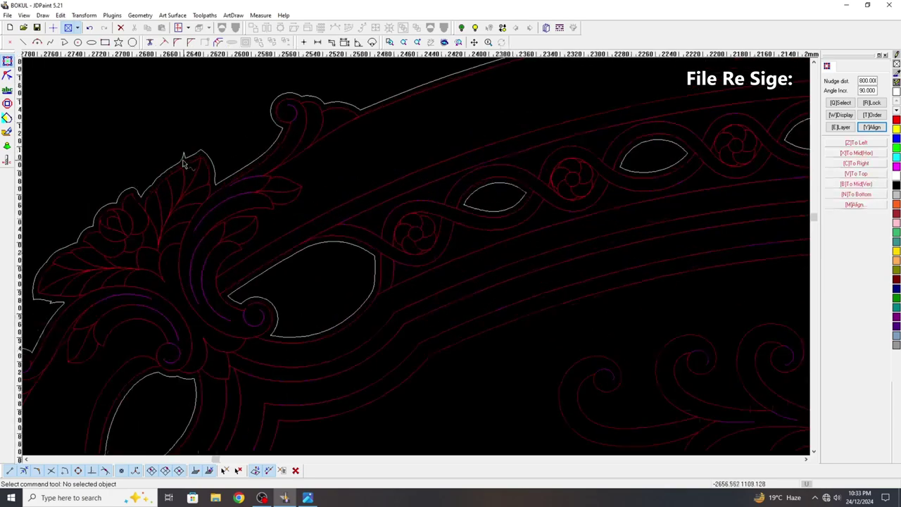
left_click(187, 156)
scroll(275, 117, "down", 6)
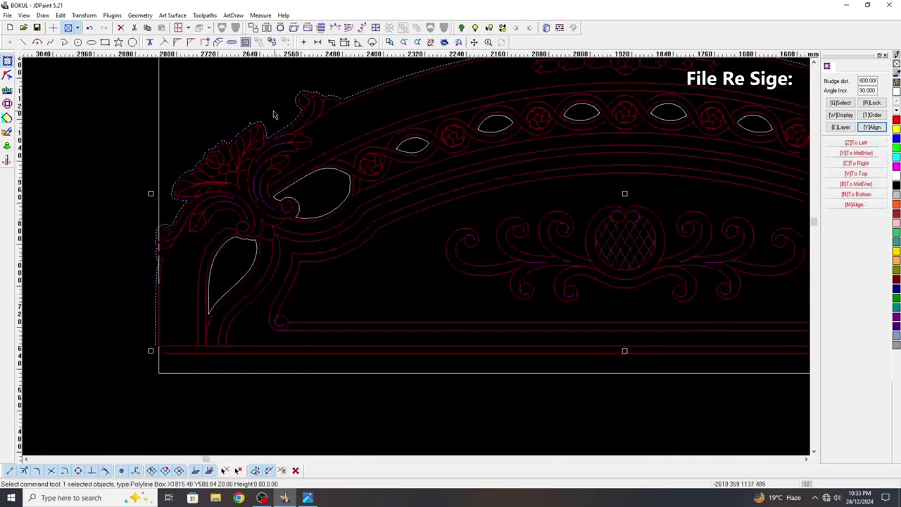
key("Down")
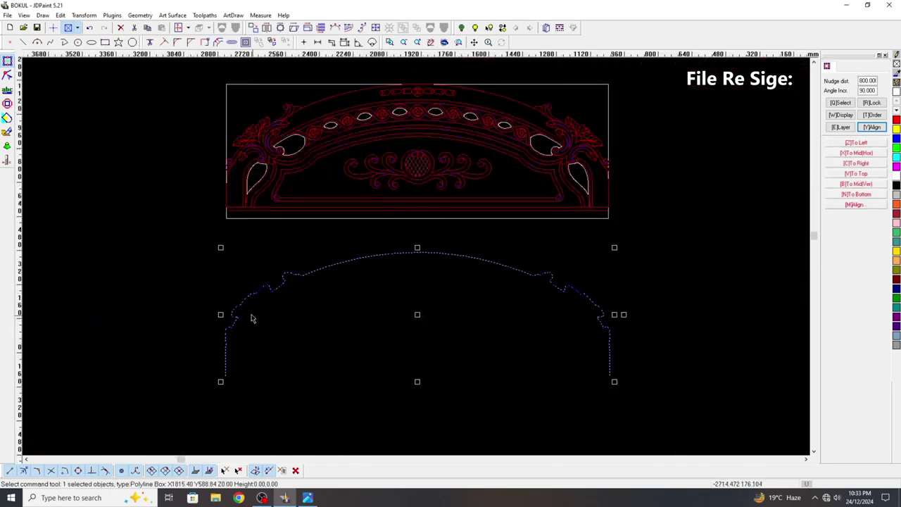
key("Escape")
Step: Draw a spline bridging the base of the small spike on the outline's left leaf edge
scroll(251, 318, "up", 8)
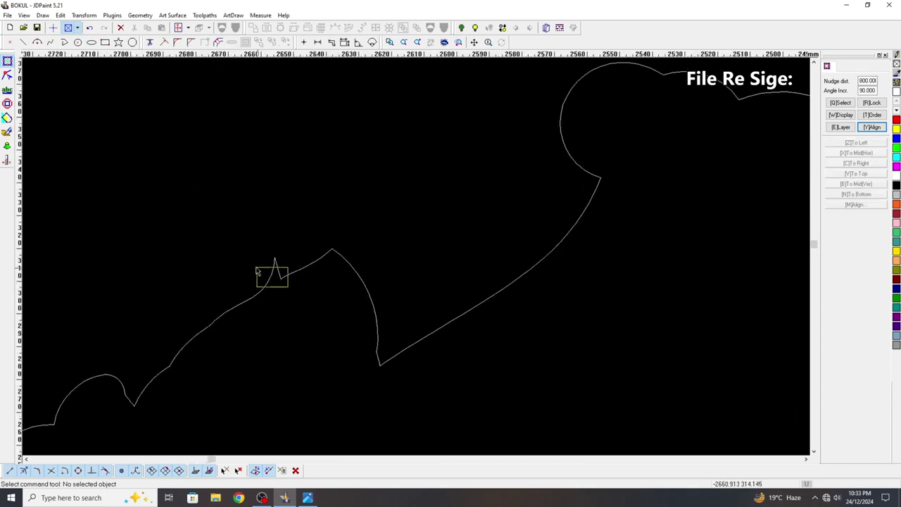
left_click(257, 272)
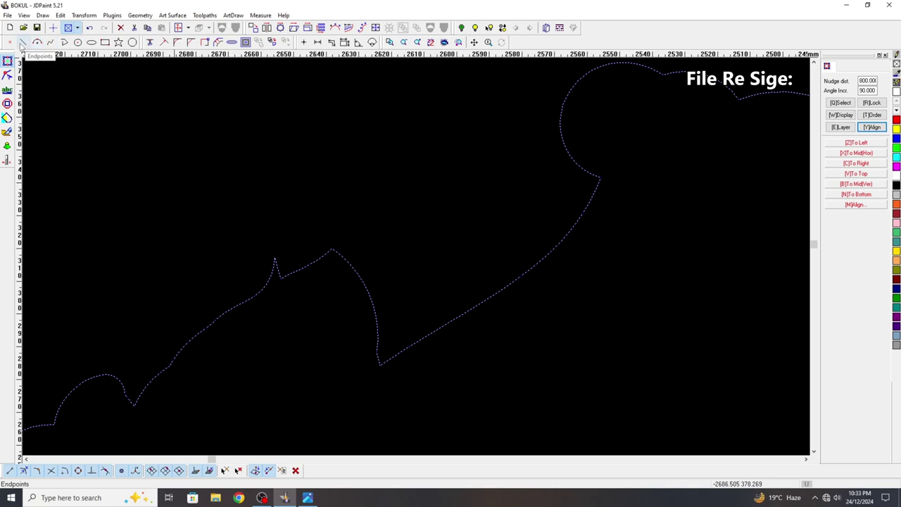
left_click(50, 42)
scroll(309, 319, "up", 2)
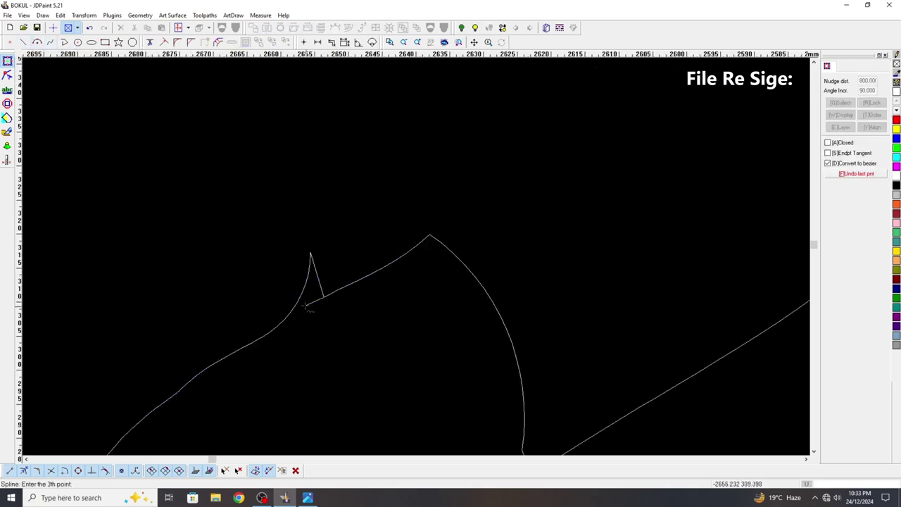
right_click(321, 336)
Step: Trim the left leaf spike off the outline, using the bridging spline as the boundary curve
left_click(150, 42)
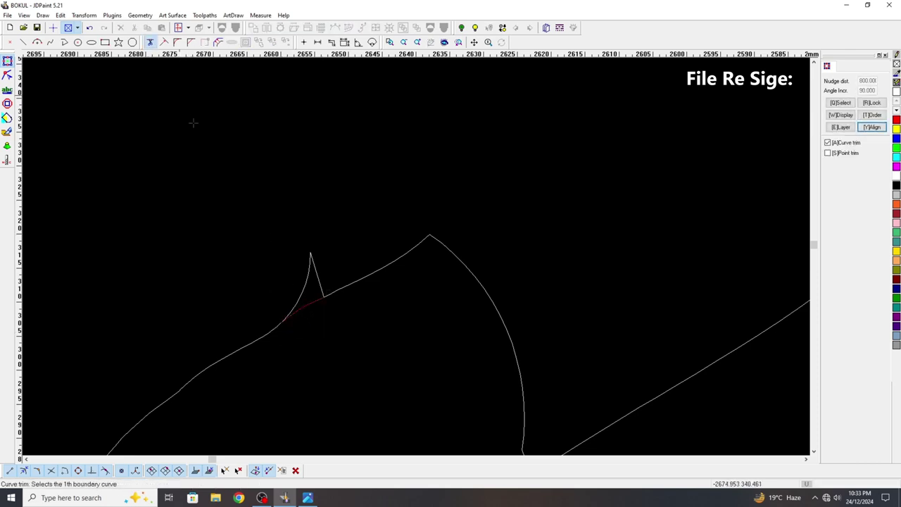
left_click(309, 300)
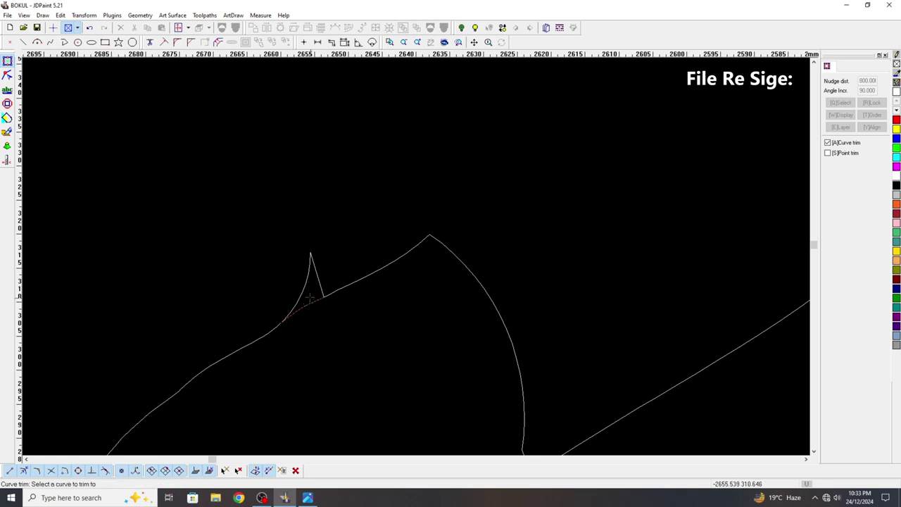
left_click(318, 291)
right_click(303, 295)
Step: Draw a matching spline across the base of the spike on the outline's right leaf edge
scroll(213, 232, "down", 4)
scroll(180, 255, "down", 3)
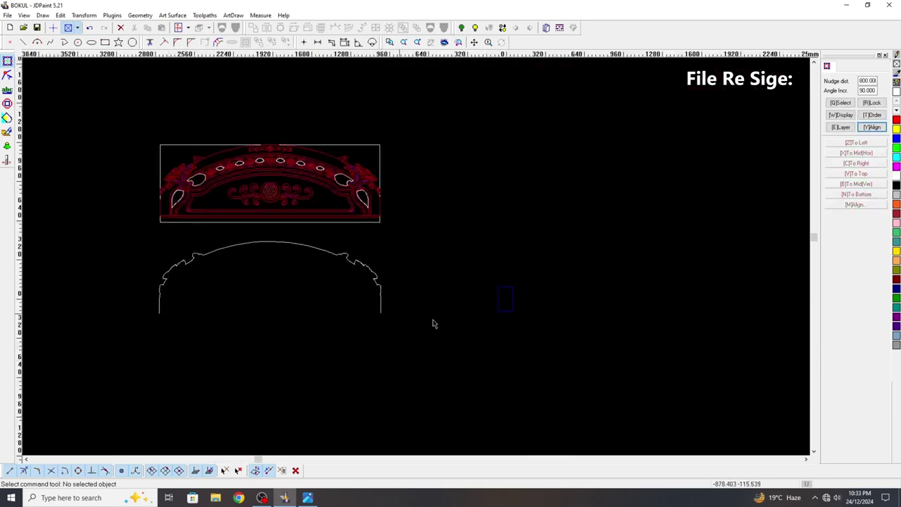
scroll(413, 285, "up", 5)
scroll(314, 212, "up", 9)
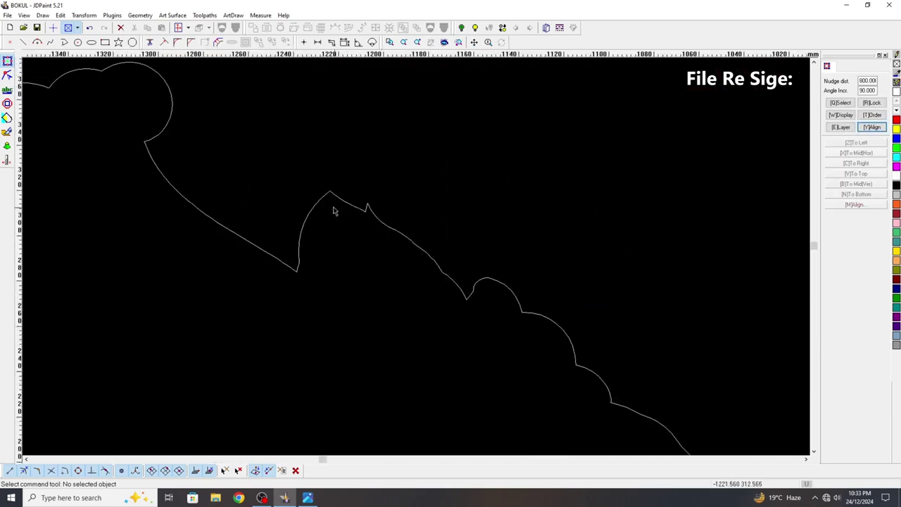
right_click(397, 225)
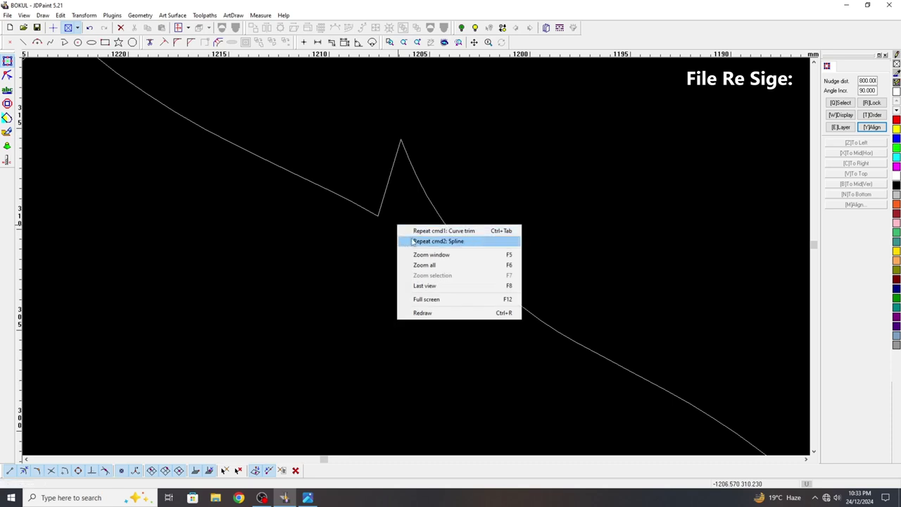
left_click(414, 241)
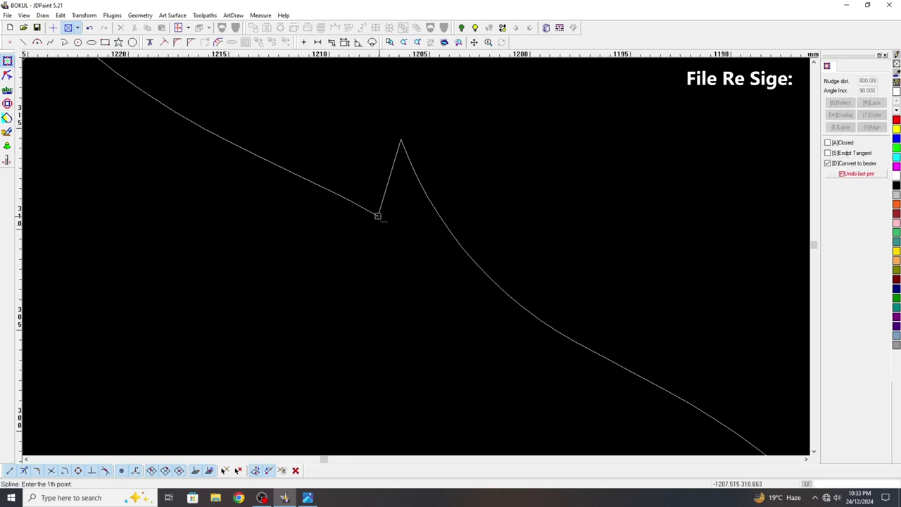
left_click(378, 215)
right_click(533, 270)
Step: Trim the right leaf spike off the outline, using the new spline as the boundary curve
right_click(556, 246)
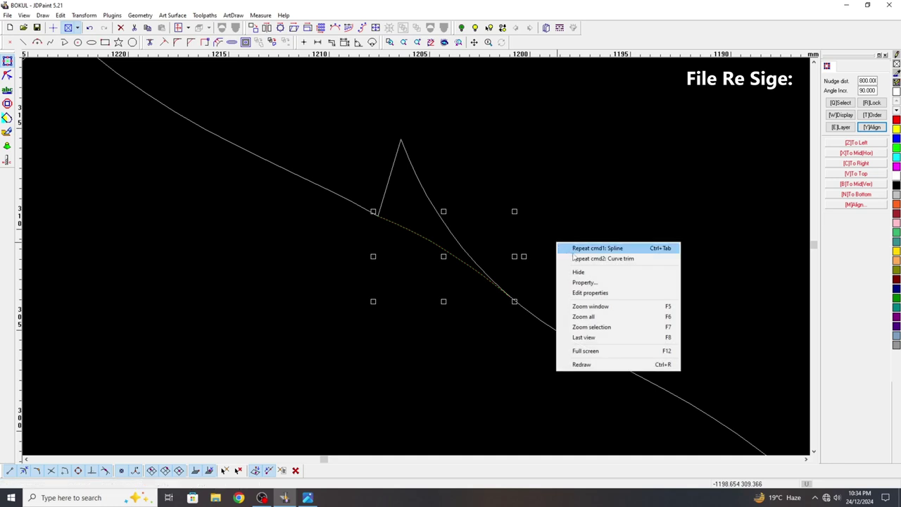
left_click(151, 43)
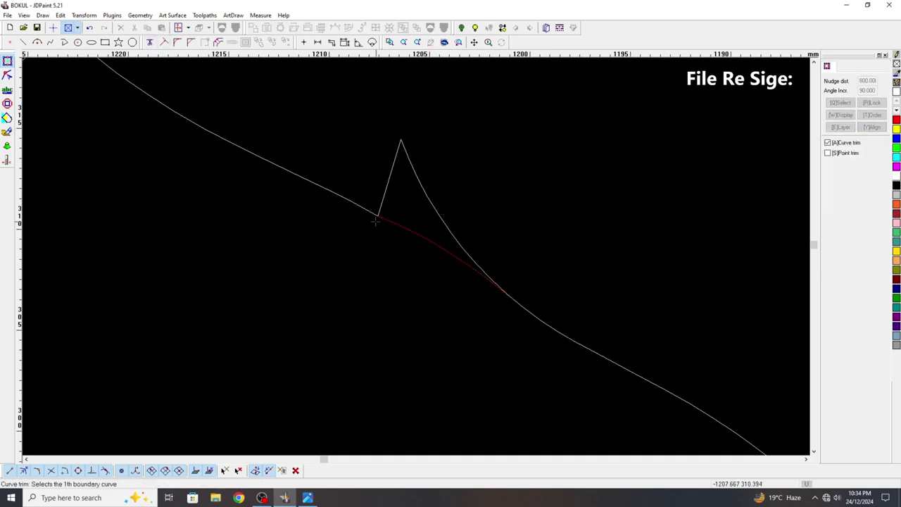
left_click(400, 224)
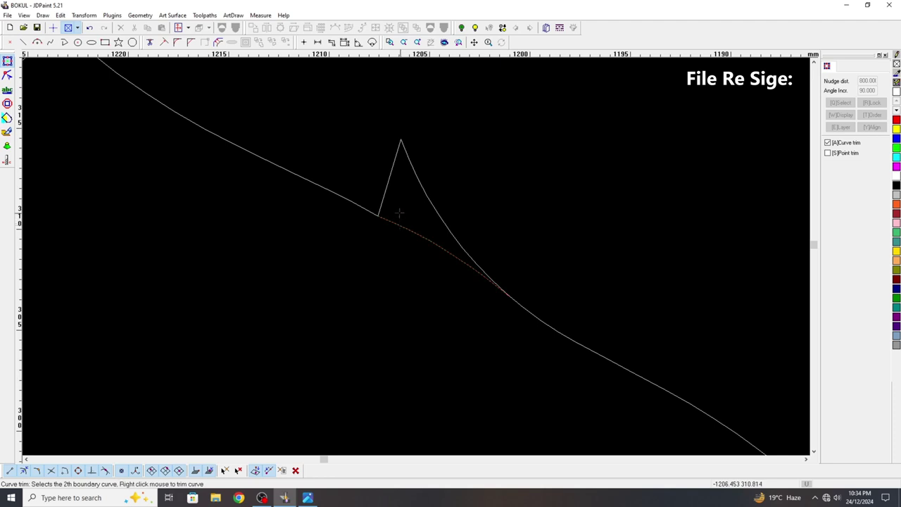
right_click(401, 210)
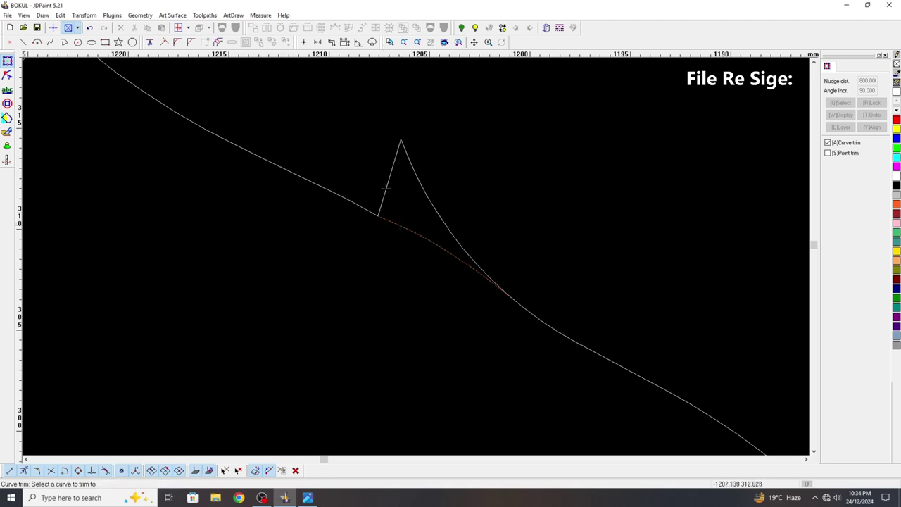
left_click(386, 187)
right_click(387, 189)
Step: Join the trimmed outline pieces and both bridging splines into one polyline
scroll(352, 169, "down", 3)
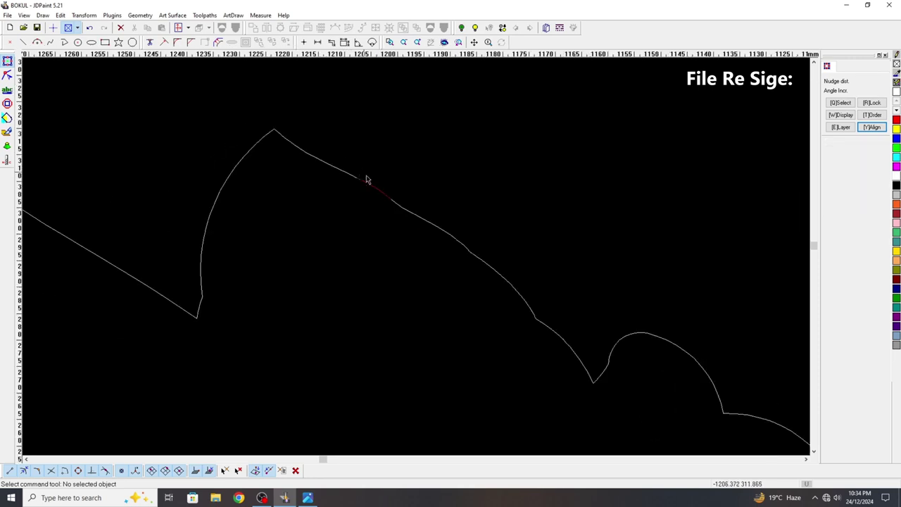
scroll(366, 179, "down", 3)
left_click(60, 15)
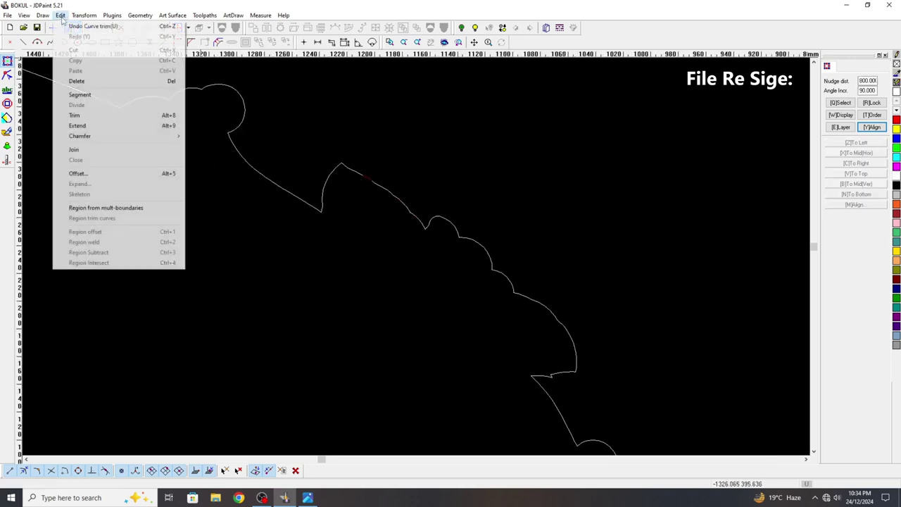
left_click(87, 148)
scroll(471, 217, "down", 6)
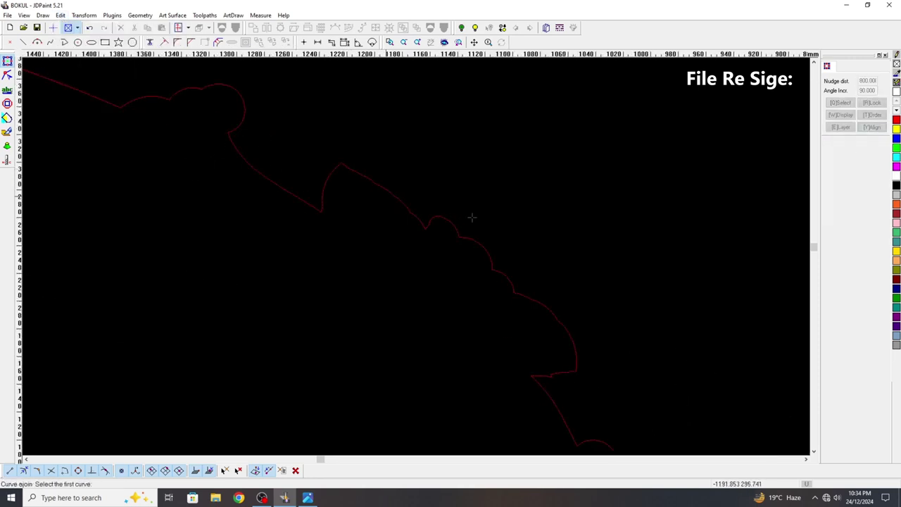
right_click(331, 239)
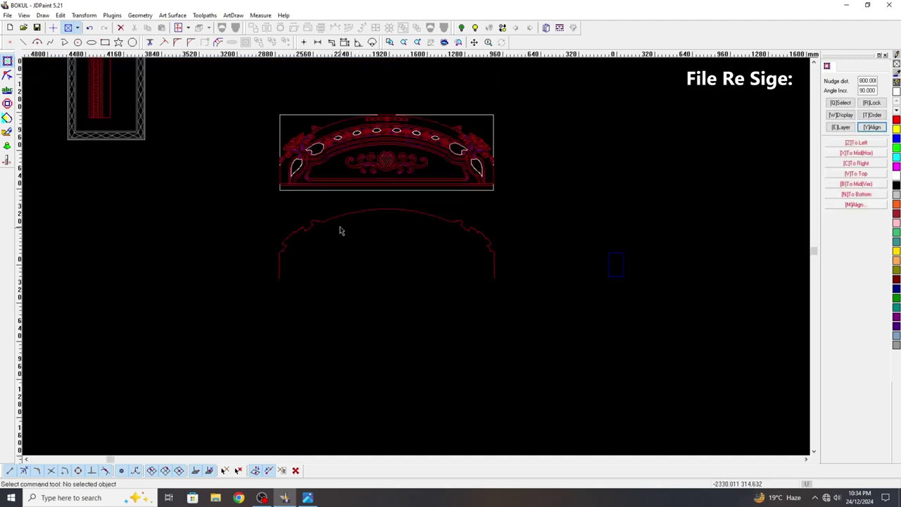
Step: Colour the joined outline white and move it 800 mm straight up onto the carved design
scroll(338, 231, "up", 2)
left_click(303, 213)
left_click(897, 185)
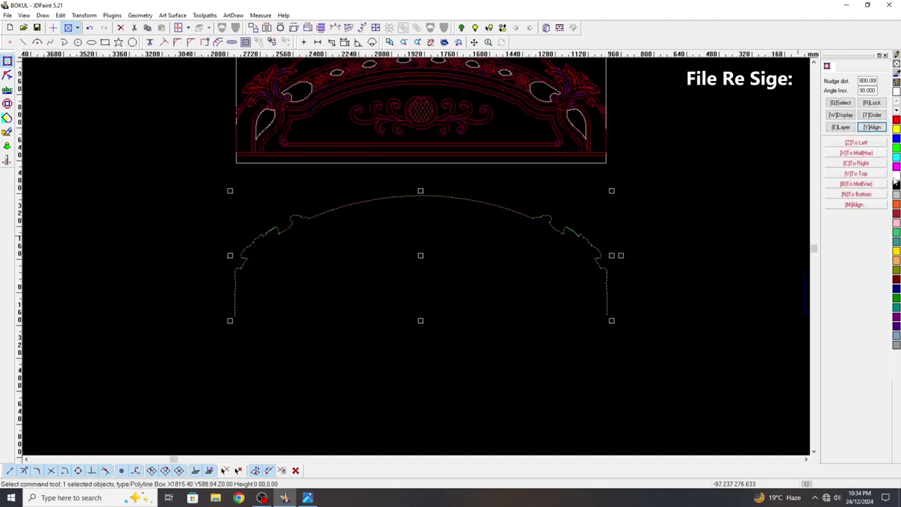
scroll(589, 324, "down", 2)
left_click(575, 255)
Step: Move the bounding rectangle straight down, clear of the carved design
scroll(575, 254, "up", 5)
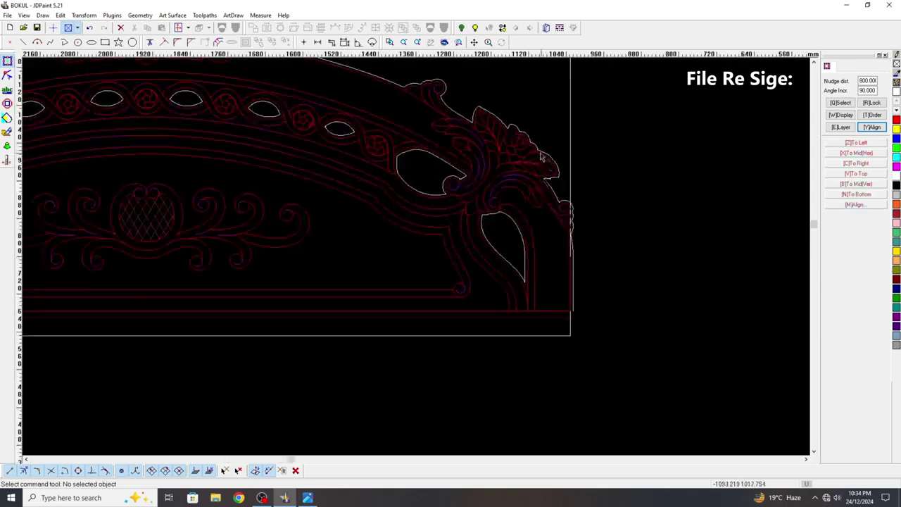
scroll(570, 275, "down", 3)
scroll(568, 285, "up", 2)
scroll(568, 285, "up", 2)
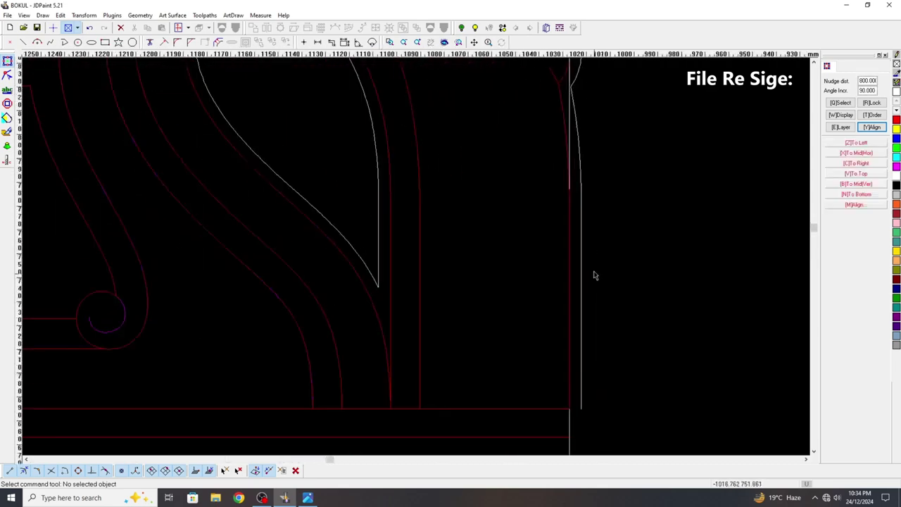
scroll(593, 272, "down", 3)
left_click(527, 368)
scroll(648, 277, "down", 3)
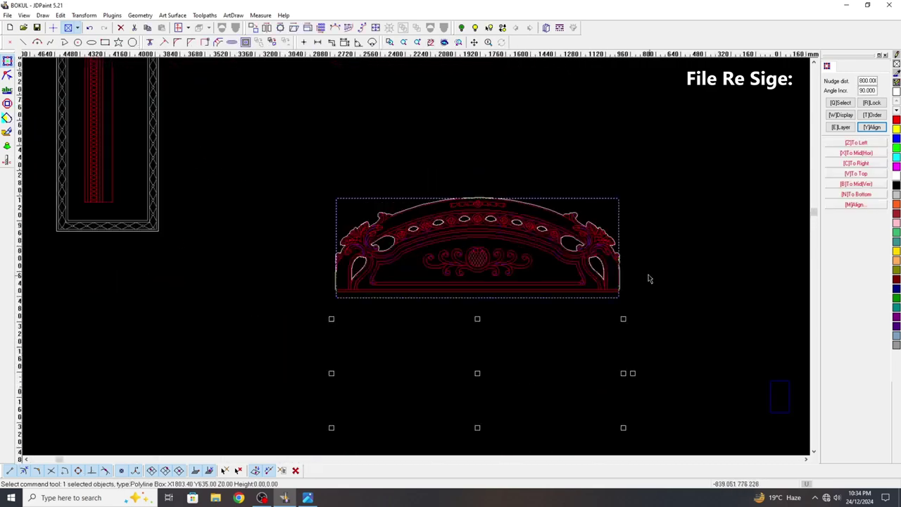
left_click(499, 345)
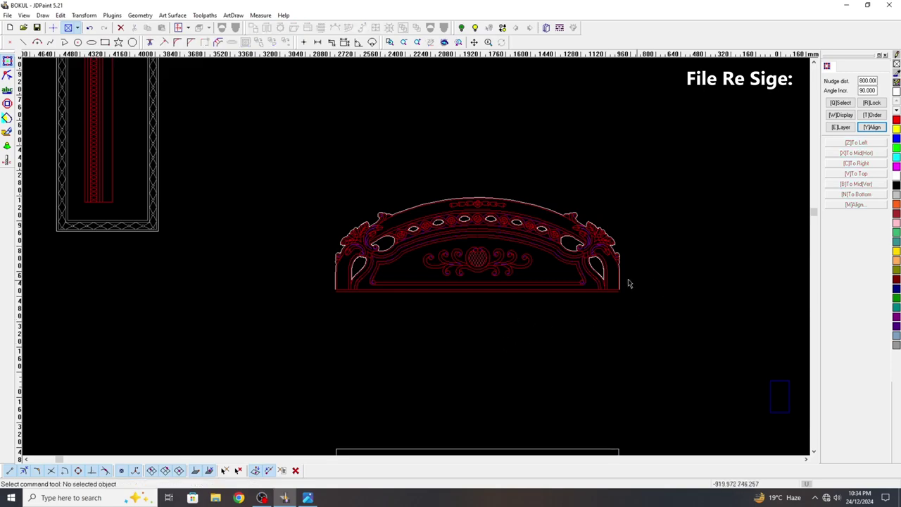
Step: Examine the white outline against the carving from the right leaf and scroll across the arch to the left side
scroll(620, 225, "up", 6)
scroll(584, 145, "down", 4)
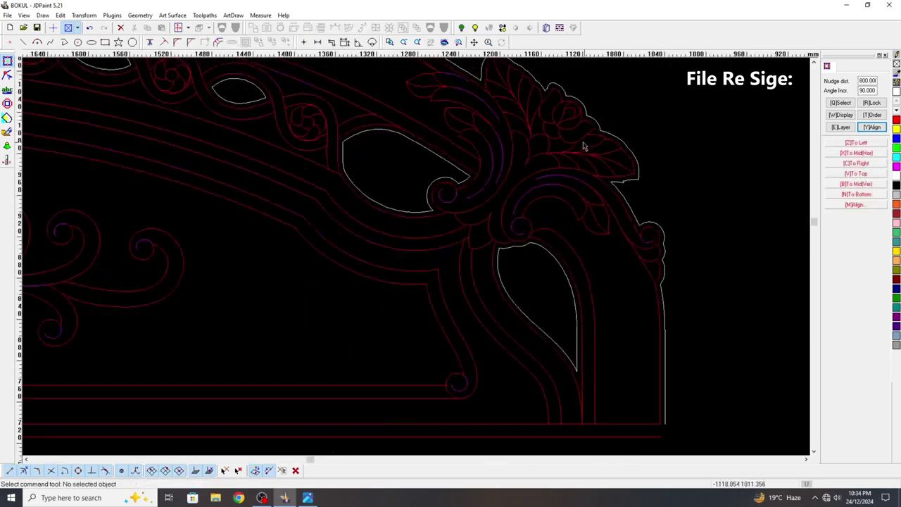
scroll(575, 141, "up", 2)
scroll(392, 115, "down", 2)
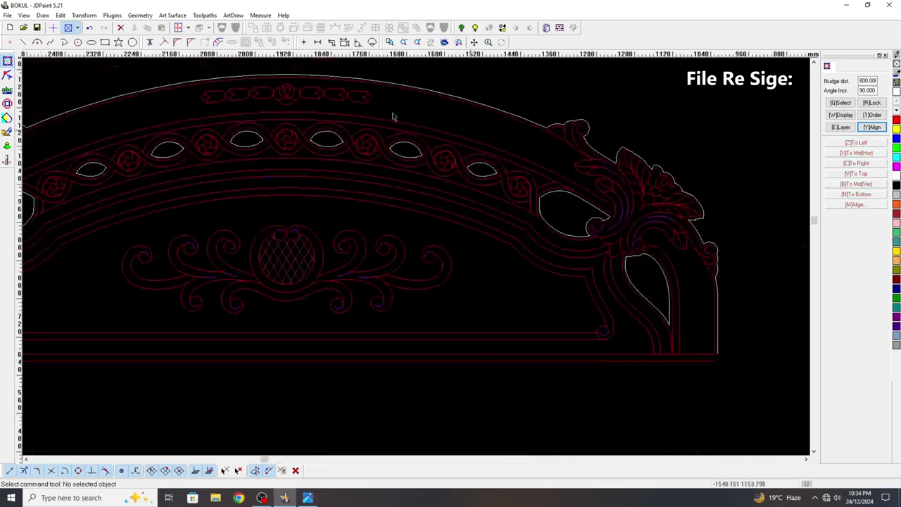
scroll(246, 169, "down", 3)
scroll(219, 205, "up", 4)
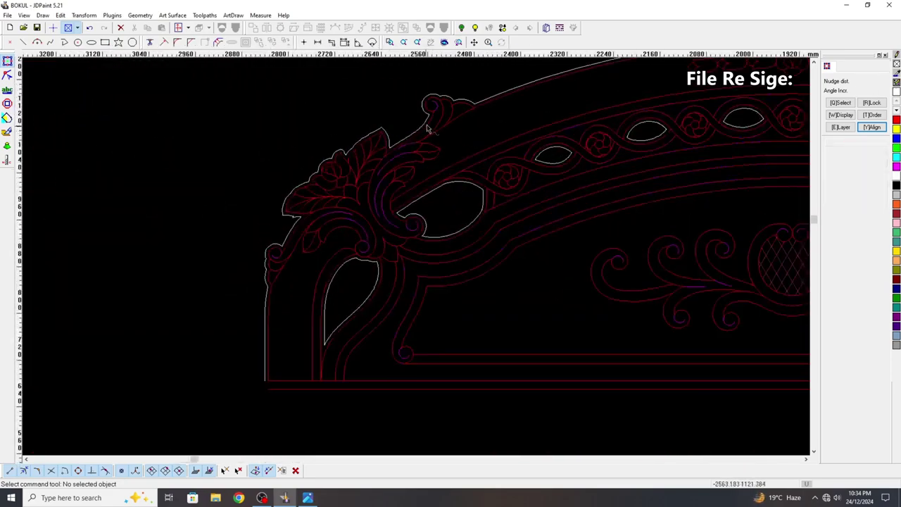
scroll(236, 266, "down", 2)
scroll(236, 266, "up", 2)
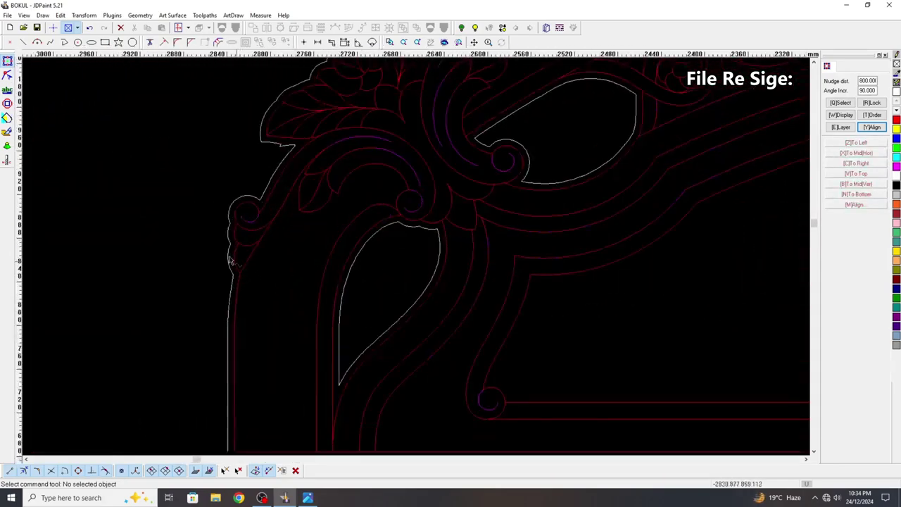
Step: Move the bounding rectangle 1600 mm straight up, back around the carved design, and save the drawing
scroll(240, 281, "down", 5)
left_click(279, 375)
key("Up")
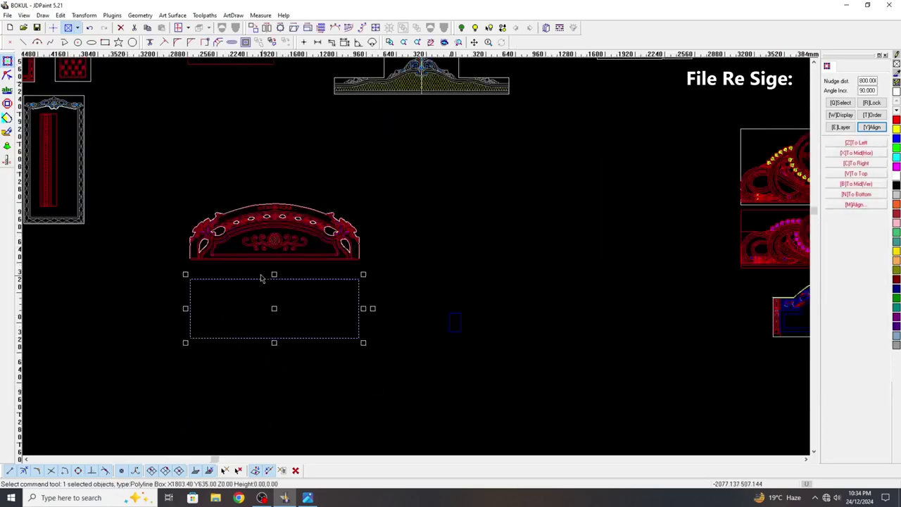
key("Up")
left_click(154, 140)
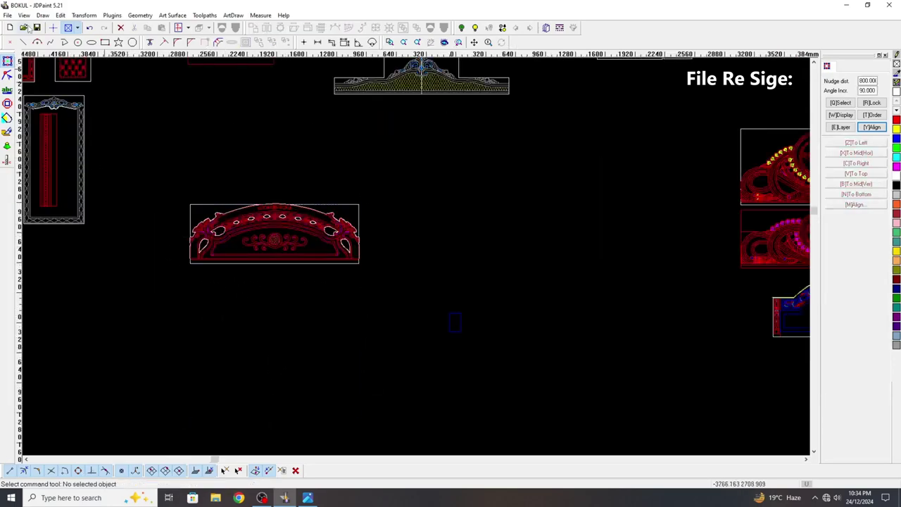
left_click(36, 27)
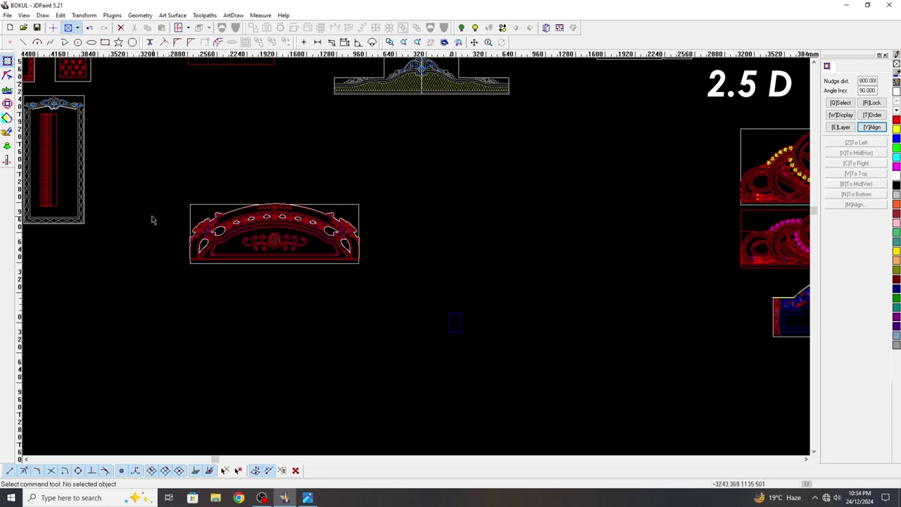
Step: Select the purple curves in the headboard carving and start adjusting their direction
left_click(238, 243)
scroll(238, 243, "up", 5)
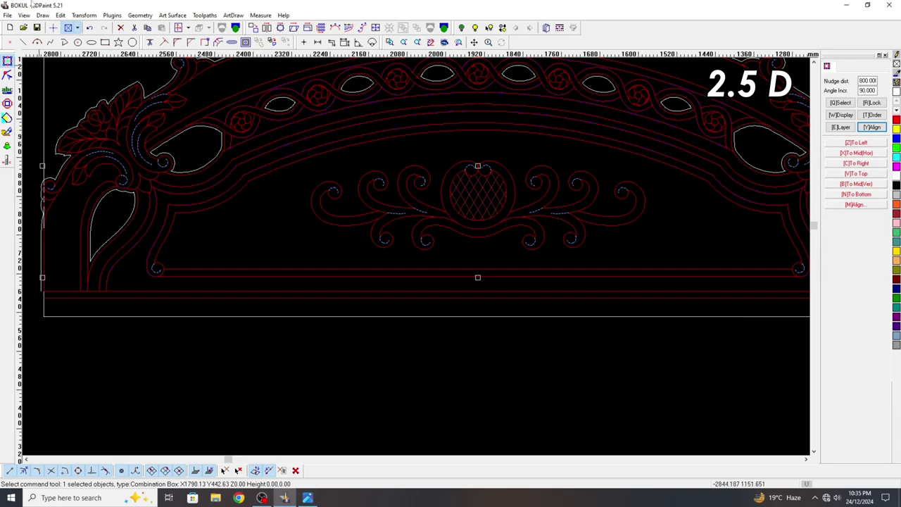
left_click(83, 16)
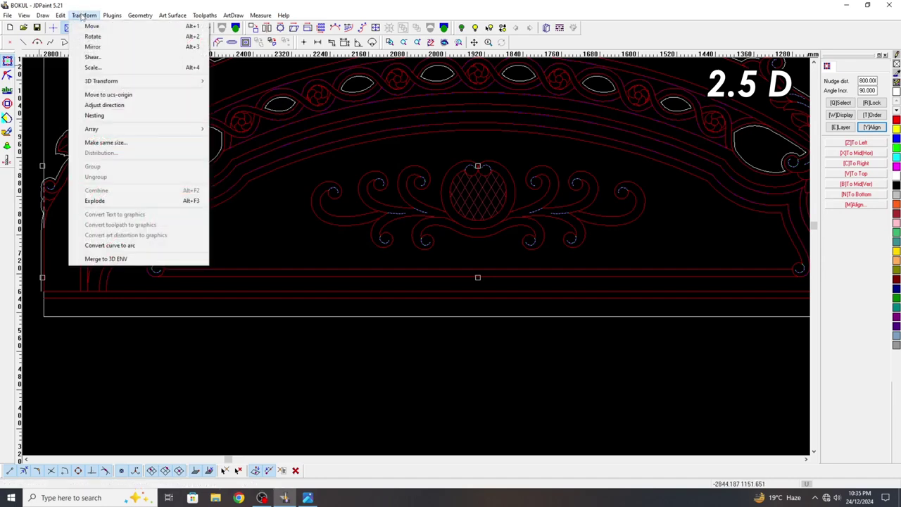
left_click(123, 105)
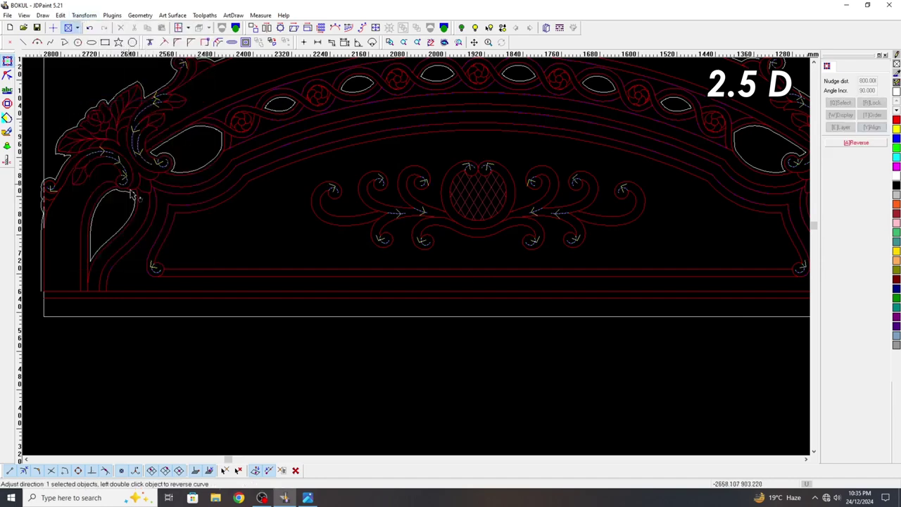
Step: Check the direction arrows on the purple curves of the left leaf, the left scrolls and the nearby central ornament
scroll(70, 195, "up", 3)
scroll(127, 191, "down", 3)
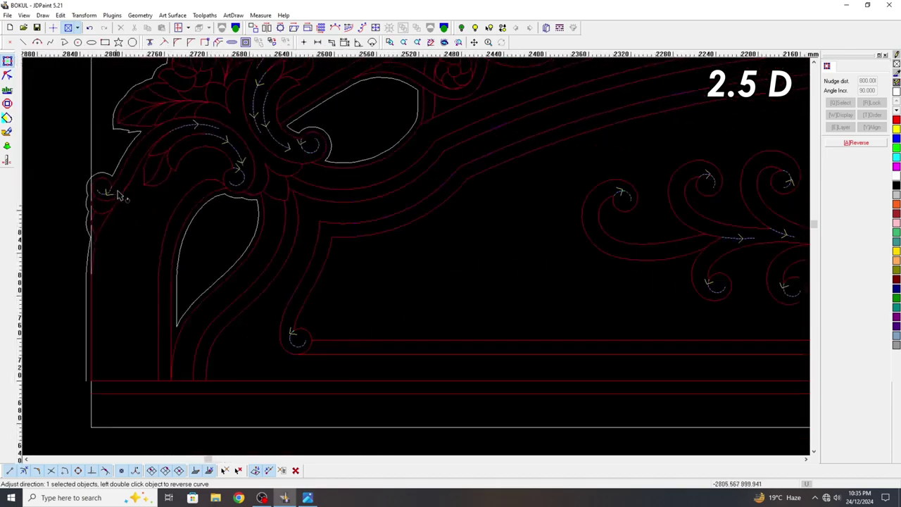
scroll(102, 189, "up", 4)
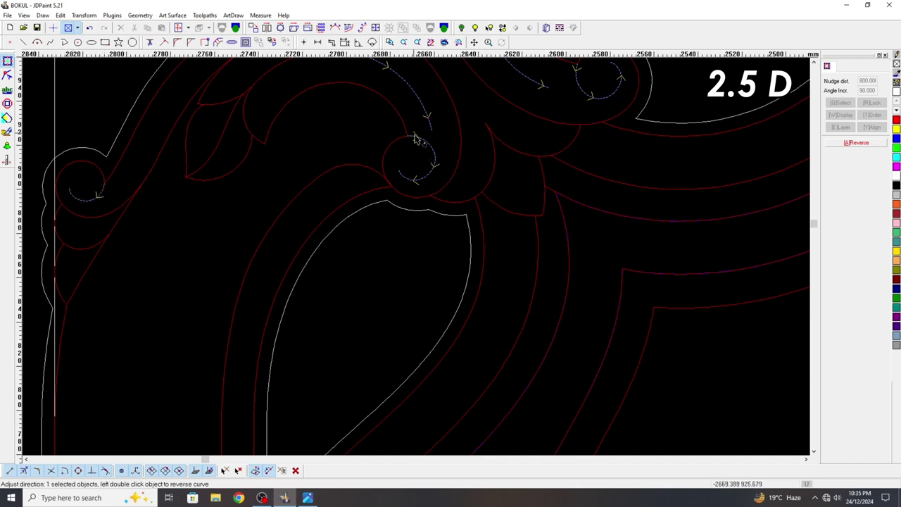
scroll(401, 222, "down", 2)
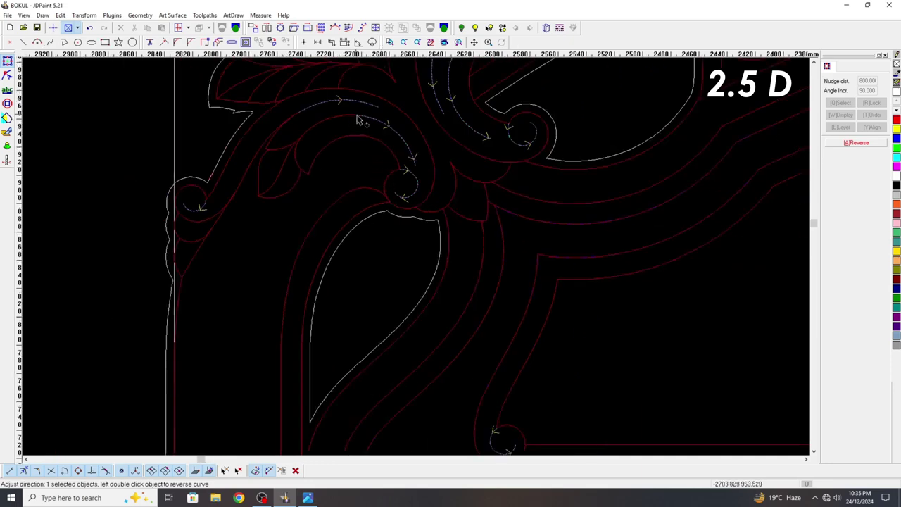
scroll(412, 144, "down", 2)
scroll(440, 106, "up", 3)
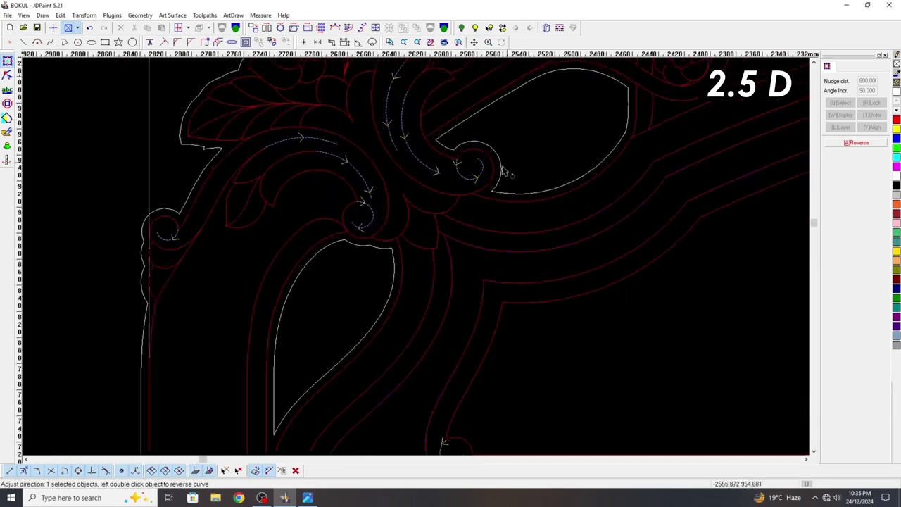
scroll(503, 171, "down", 3)
scroll(412, 115, "up", 4)
scroll(281, 155, "down", 1)
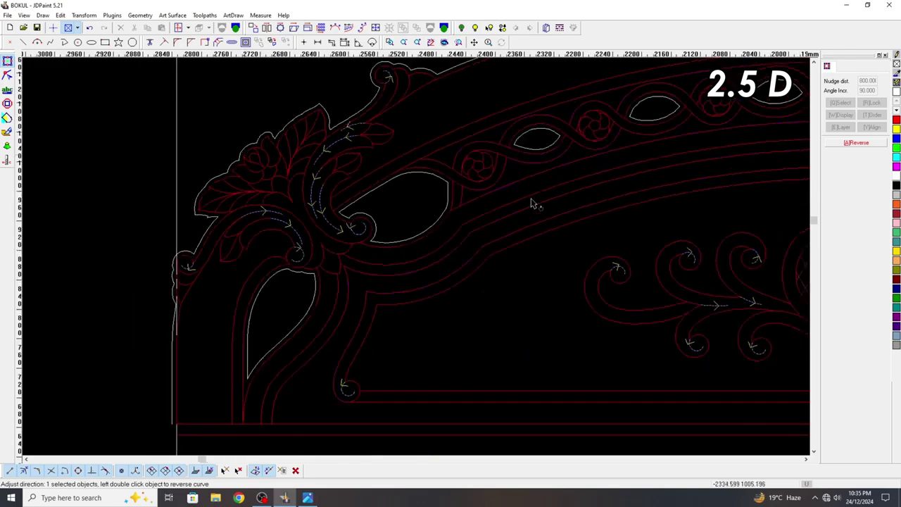
scroll(621, 282, "down", 2)
scroll(645, 253, "up", 3)
scroll(549, 261, "down", 1)
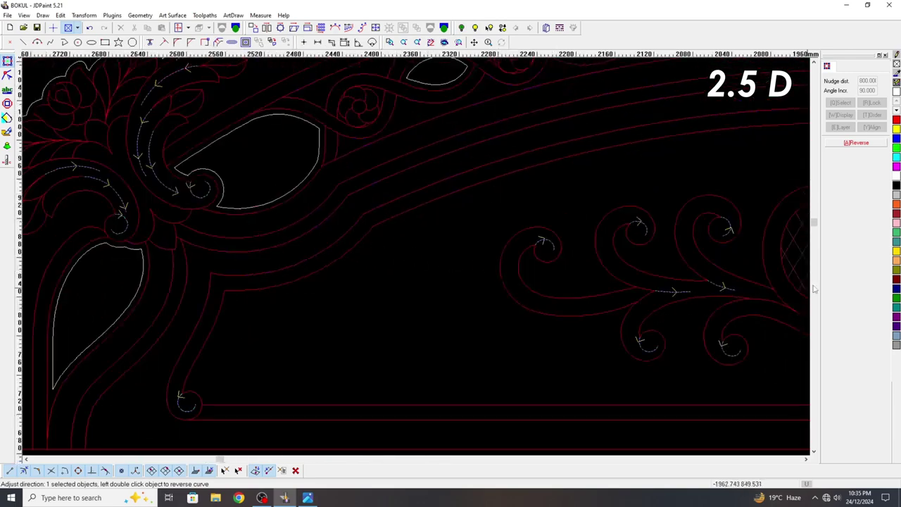
Step: Reverse the end curves of the two upper scrolls nearest the lattice oval, one on each side, so they run inward
scroll(743, 239, "up", 3)
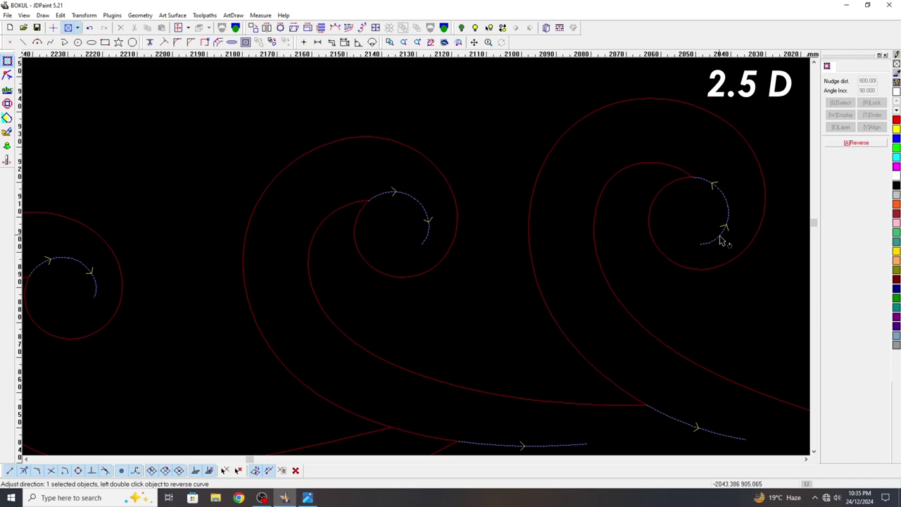
scroll(722, 241, "down", 3)
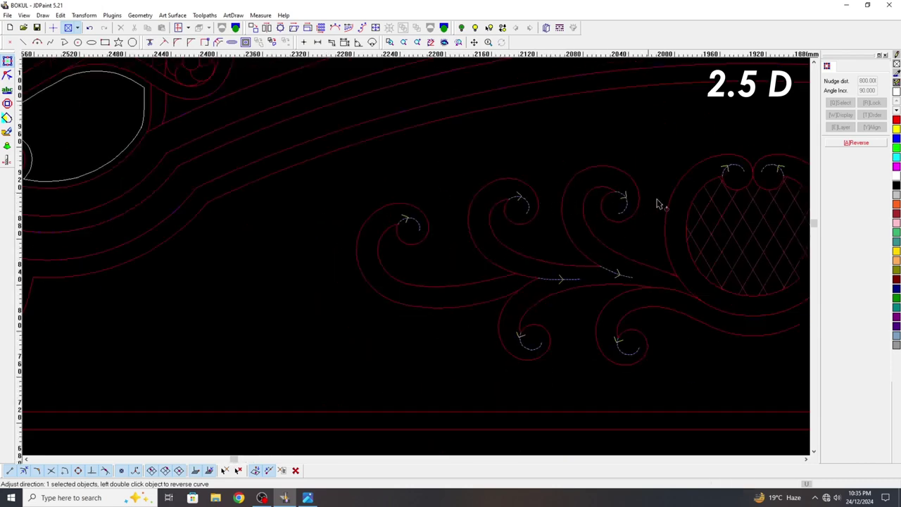
scroll(660, 202, "up", 1)
scroll(477, 199, "down", 2)
scroll(737, 256, "up", 2)
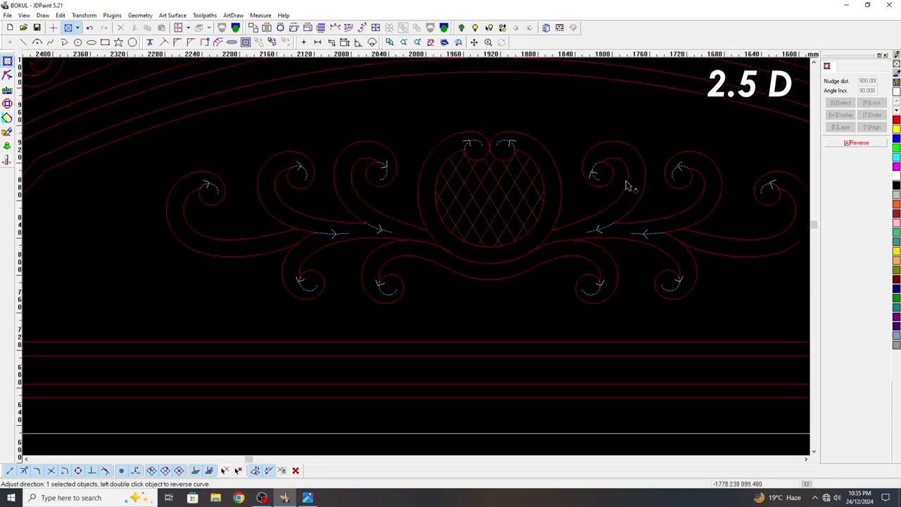
scroll(596, 175, "up", 3)
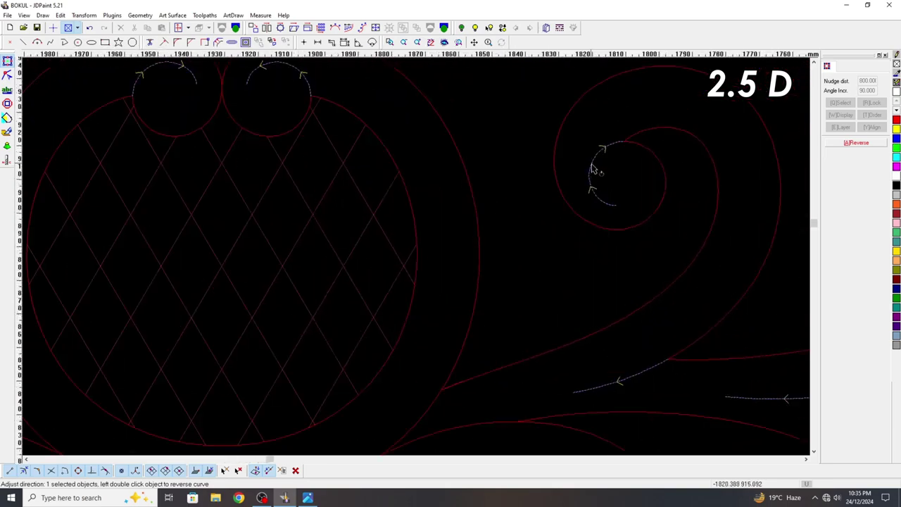
scroll(581, 169, "down", 3)
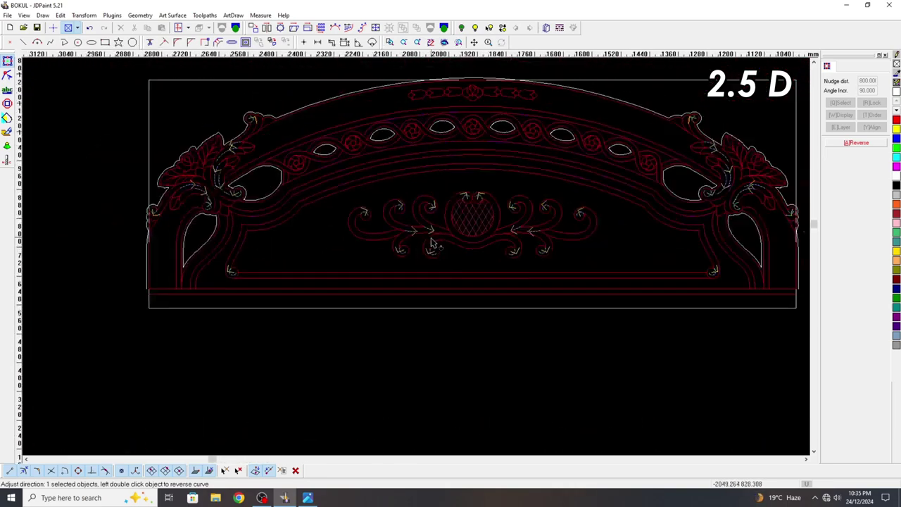
Step: Check the direction arrows on the purple curves of the right leaf, its scrolls and the upper right curl
scroll(436, 243, "down", 2)
scroll(783, 258, "up", 2)
scroll(694, 204, "down", 1)
scroll(535, 176, "up", 2)
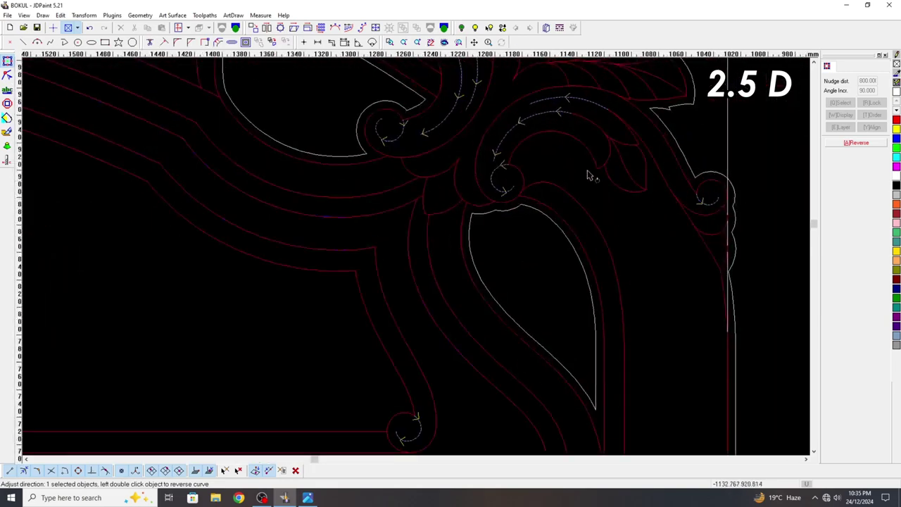
scroll(429, 212, "down", 1)
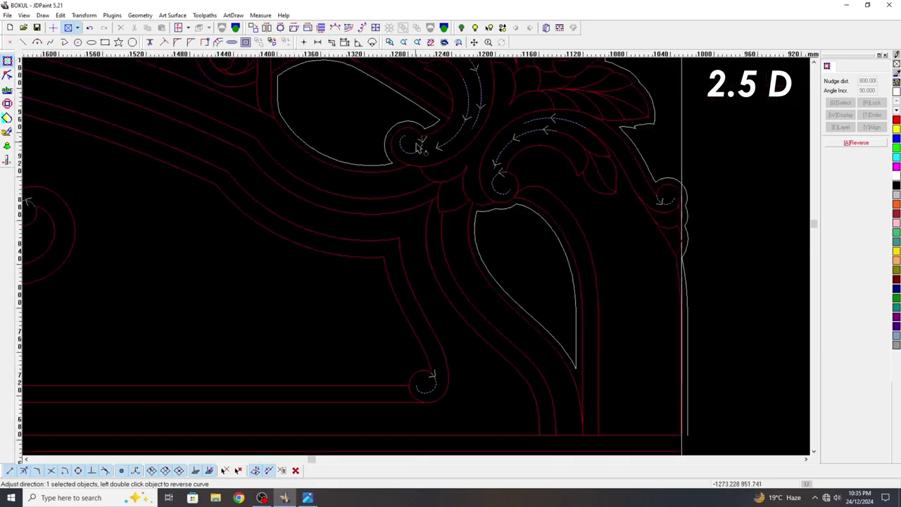
scroll(405, 297, "up", 1)
scroll(442, 118, "down", 1)
scroll(454, 94, "up", 1)
scroll(401, 222, "down", 2)
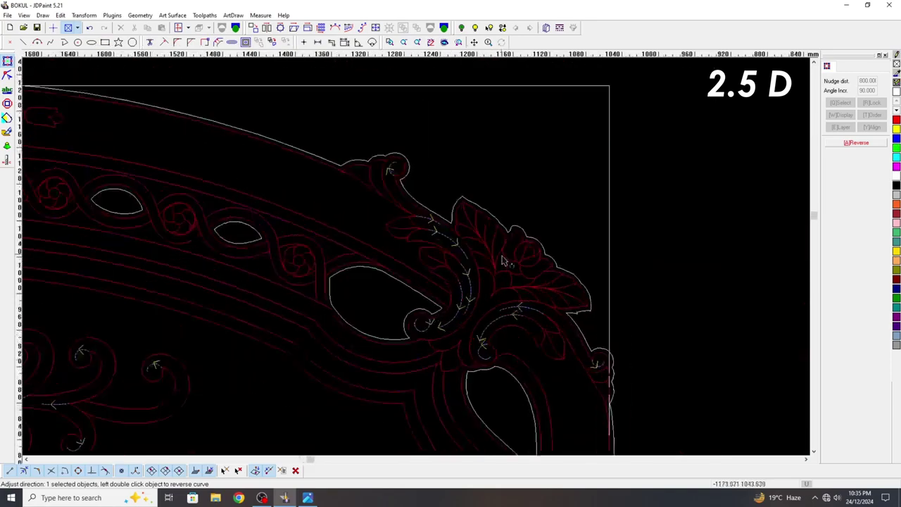
scroll(401, 222, "up", 2)
scroll(395, 176, "up", 2)
scroll(474, 89, "up", 1)
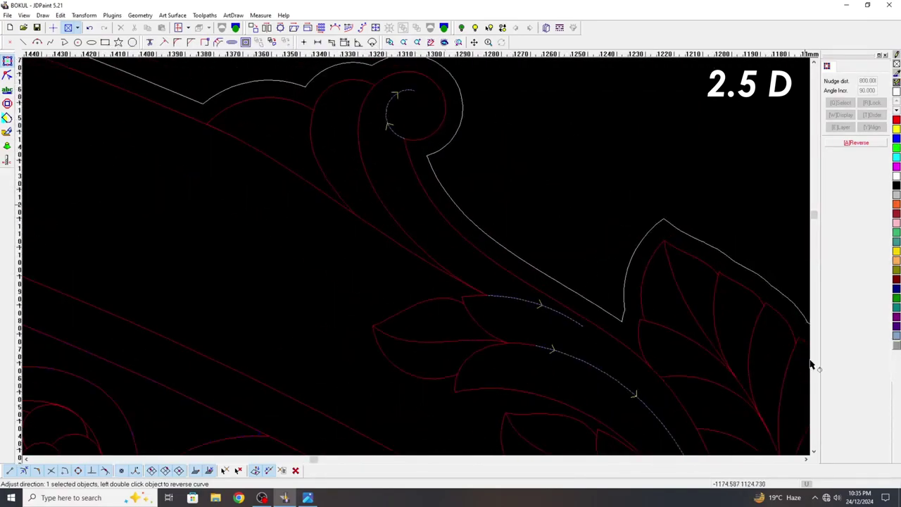
scroll(607, 312, "down", 3)
scroll(602, 303, "down", 2)
scroll(176, 275, "up", 2)
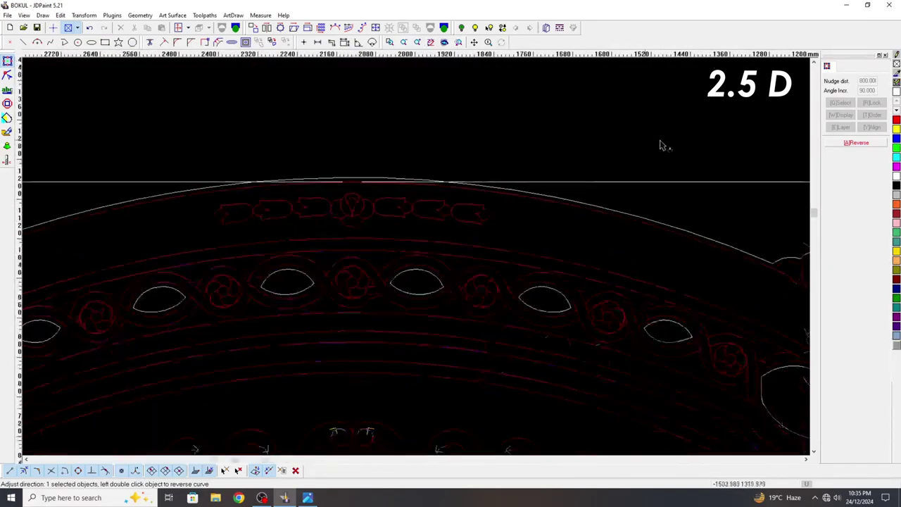
Step: Recheck the curve directions in the central scroll ornament and across the whole headboard
scroll(662, 143, "down", 2)
scroll(475, 281, "up", 6)
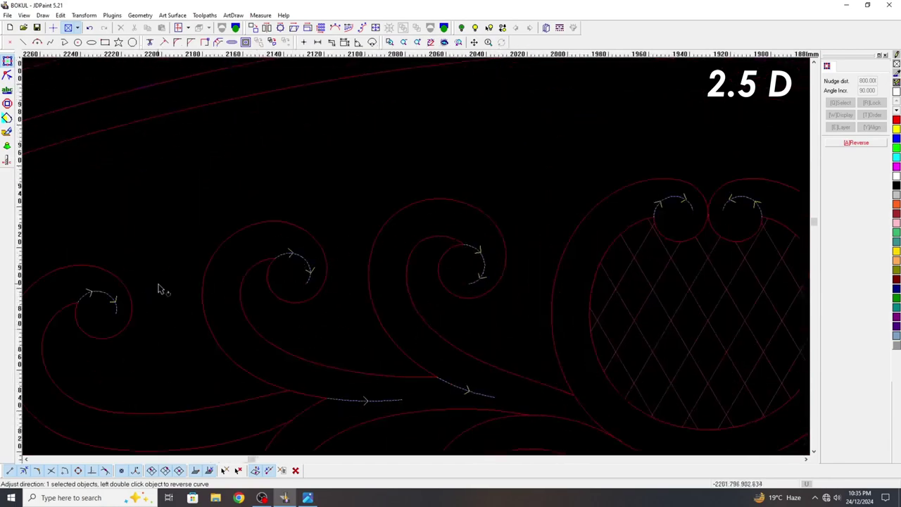
scroll(424, 345, "down", 1)
scroll(424, 345, "down", 2)
scroll(519, 305, "up", 2)
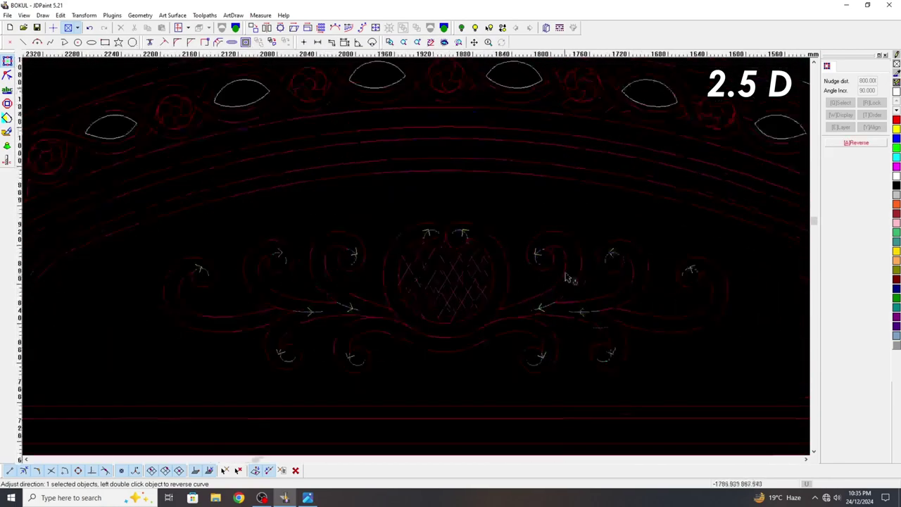
scroll(627, 286, "down", 3)
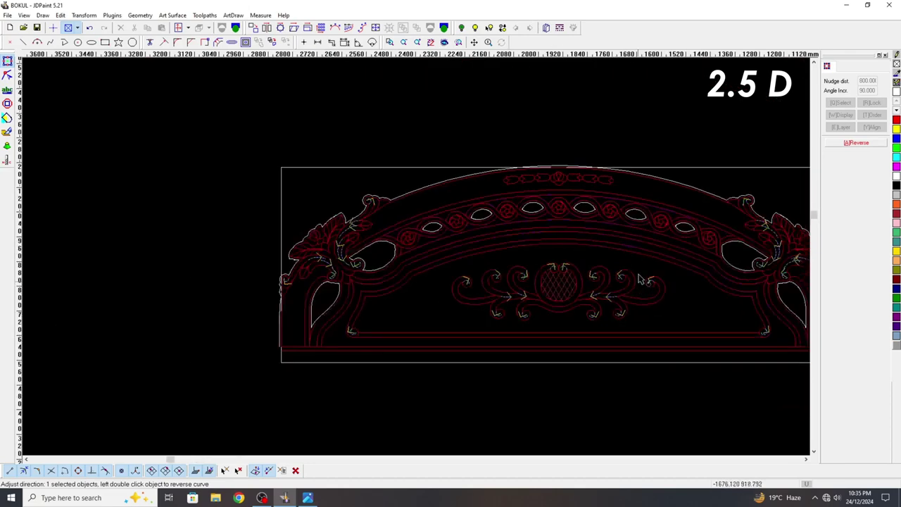
scroll(640, 282, "down", 1)
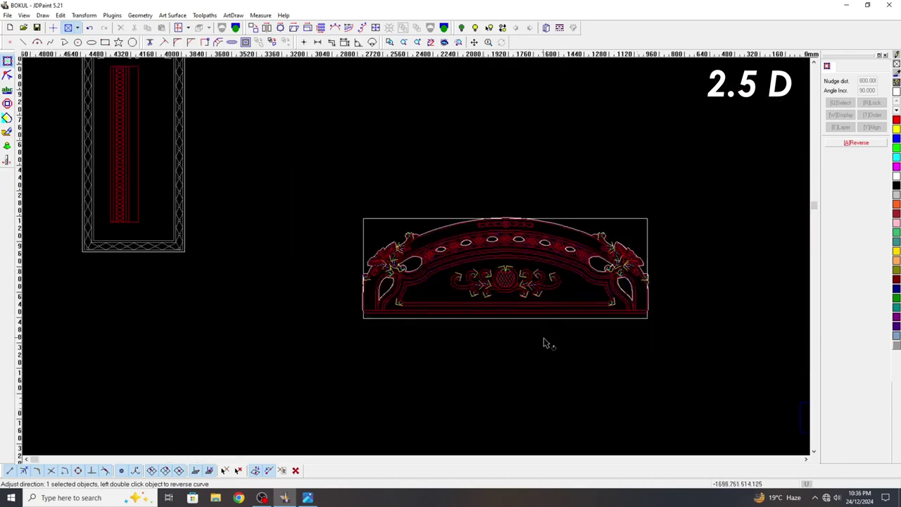
Step: End the direction adjustment and deselect the purple curves
key("Escape")
right_click(543, 348)
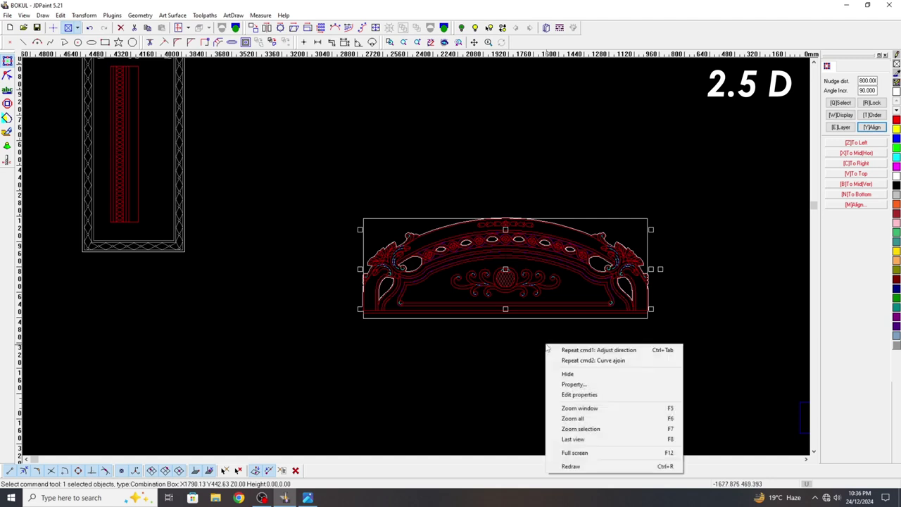
right_click(519, 356)
left_click(485, 357)
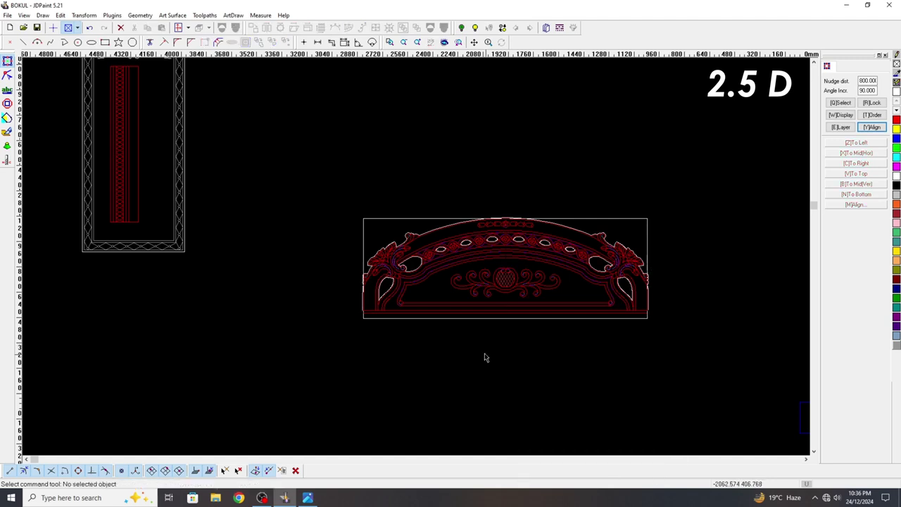
right_click(533, 343)
right_click(437, 361)
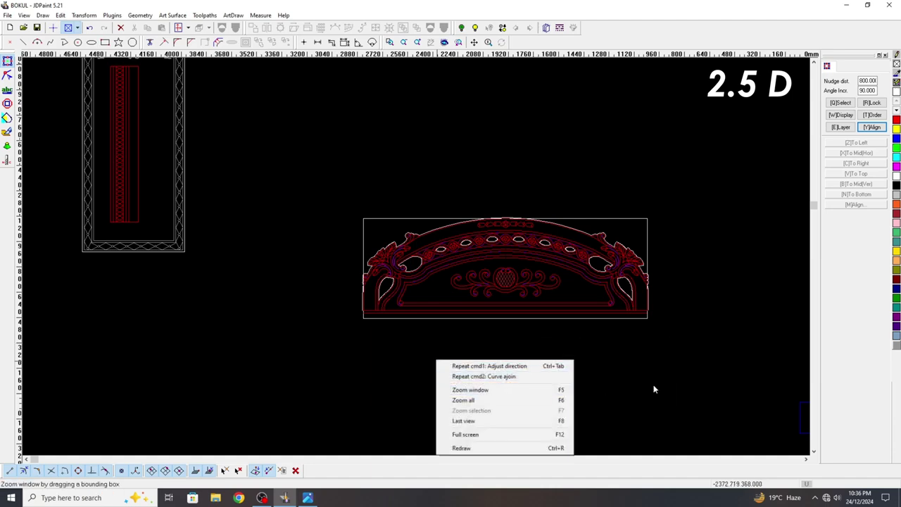
left_click(675, 385)
Step: Select the carving's purple curves and place a copy of them 800 mm straight down, below the carving
scroll(522, 335, "up", 5)
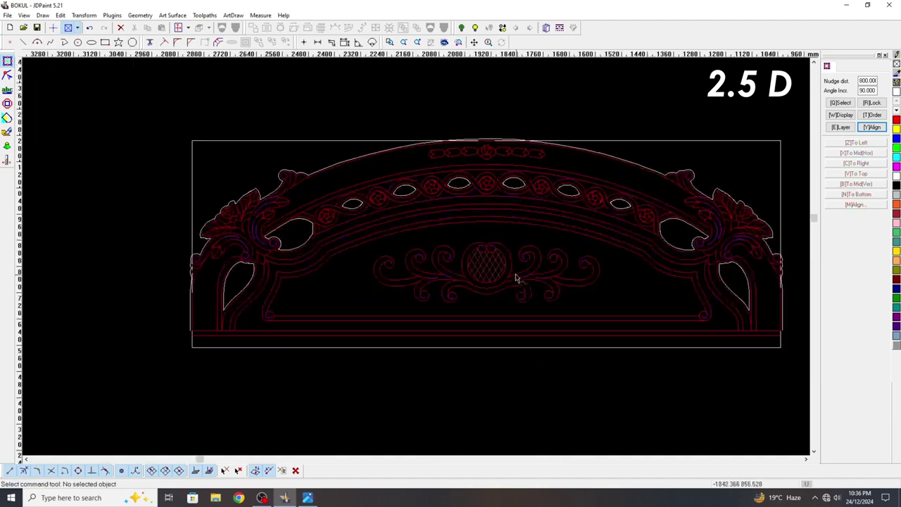
left_click(577, 296)
scroll(578, 296, "down", 4)
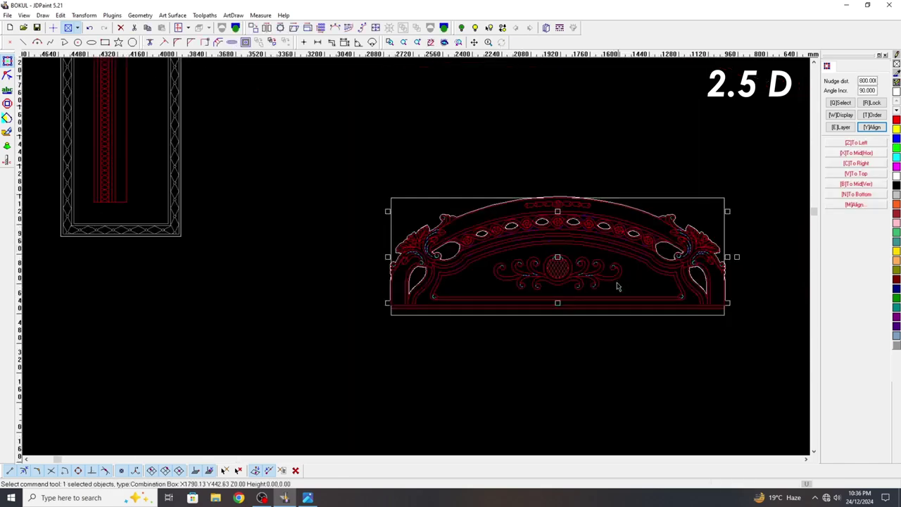
scroll(616, 253, "down", 3)
scroll(612, 245, "down", 1)
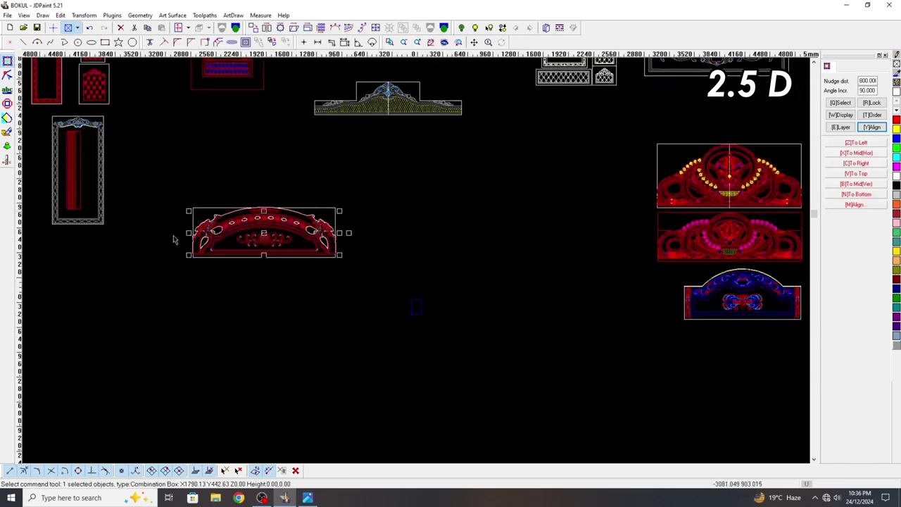
scroll(158, 246, "up", 2)
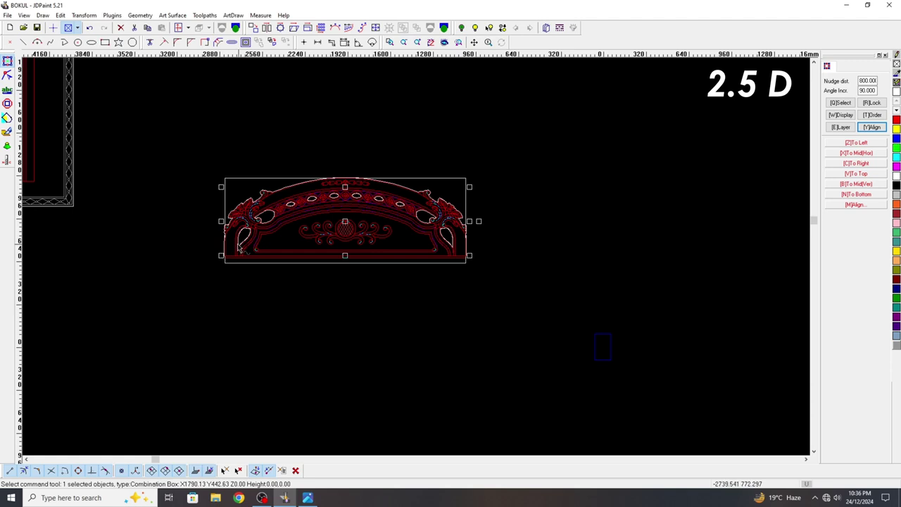
key("Down")
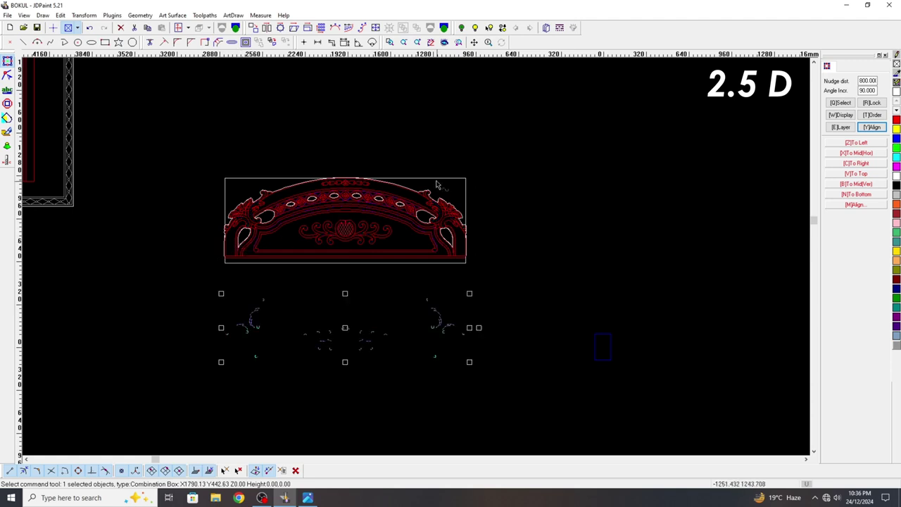
key("Up")
key("Down")
Step: Copy the bounding rectangle 800 mm straight down so it frames the copied purple curves
scroll(411, 216, "up", 3)
scroll(473, 212, "down", 2)
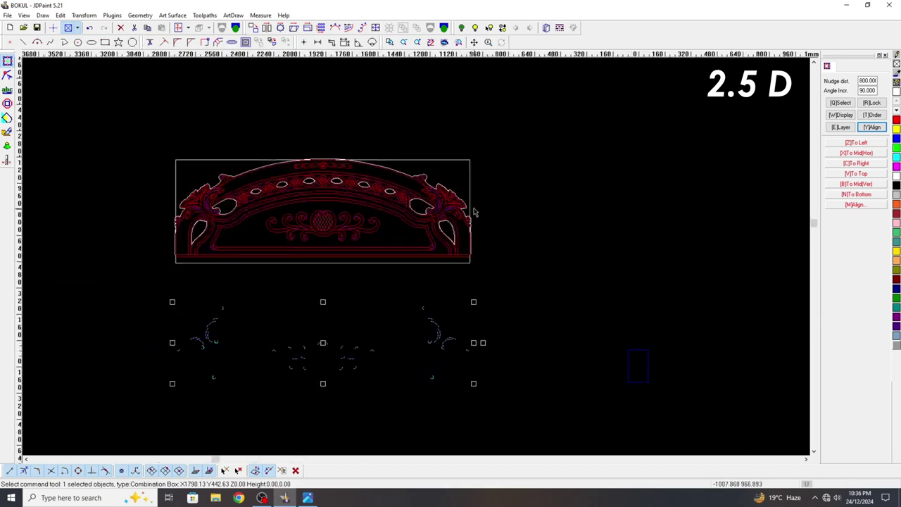
scroll(590, 236, "down", 3)
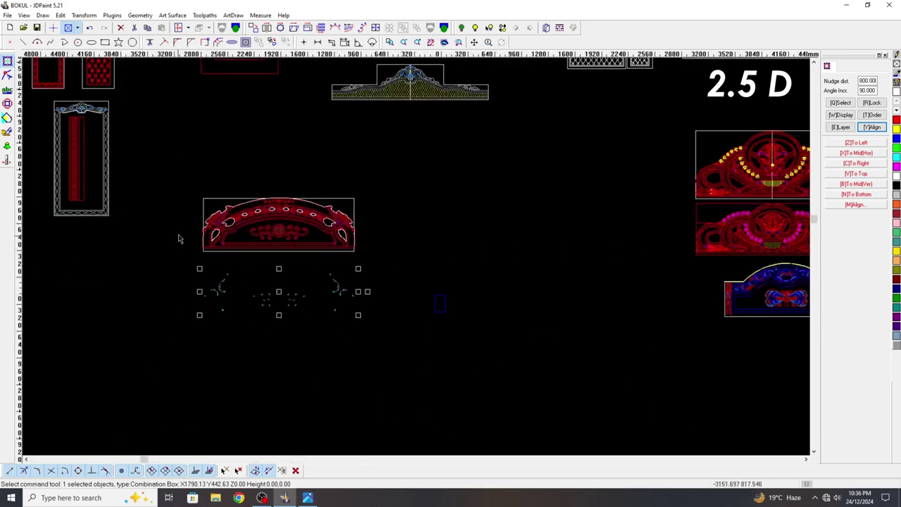
scroll(199, 240, "up", 2)
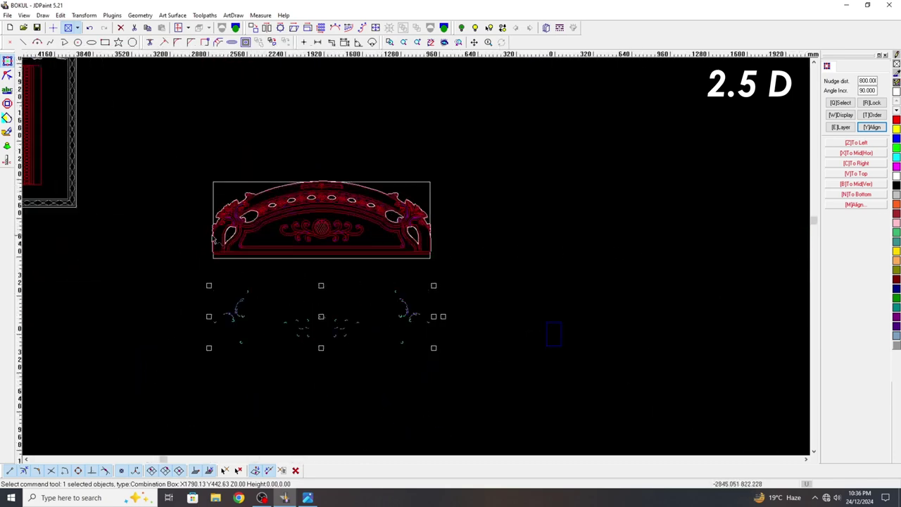
left_click(227, 185)
key("Down")
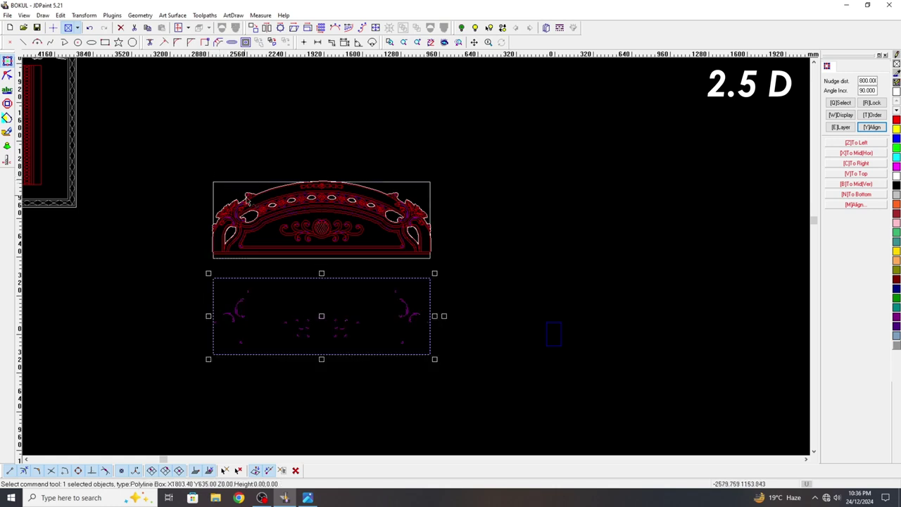
Step: Select the copied purple curves with their rectangle and place two more copies straight down at 800 mm spacing
left_click(332, 317, "shift")
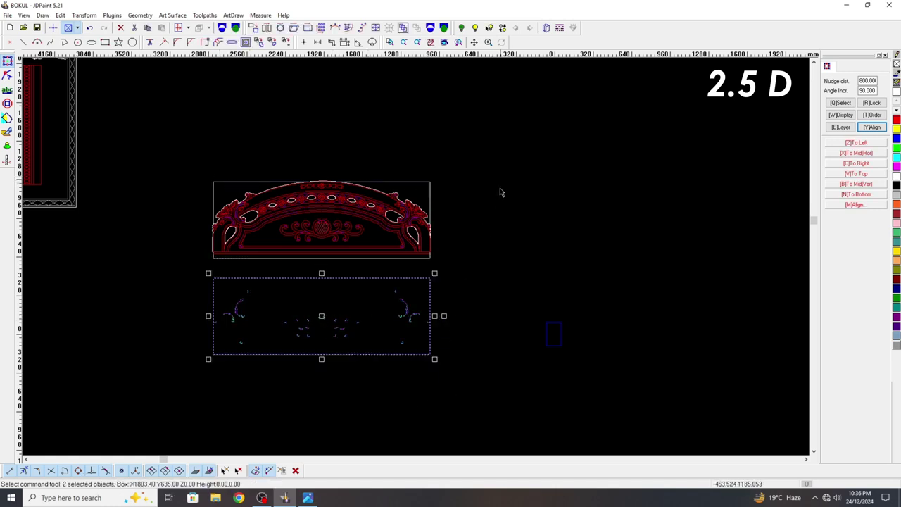
scroll(499, 191, "down", 2)
key("ctrl+Down")
key("ctrl+Down")
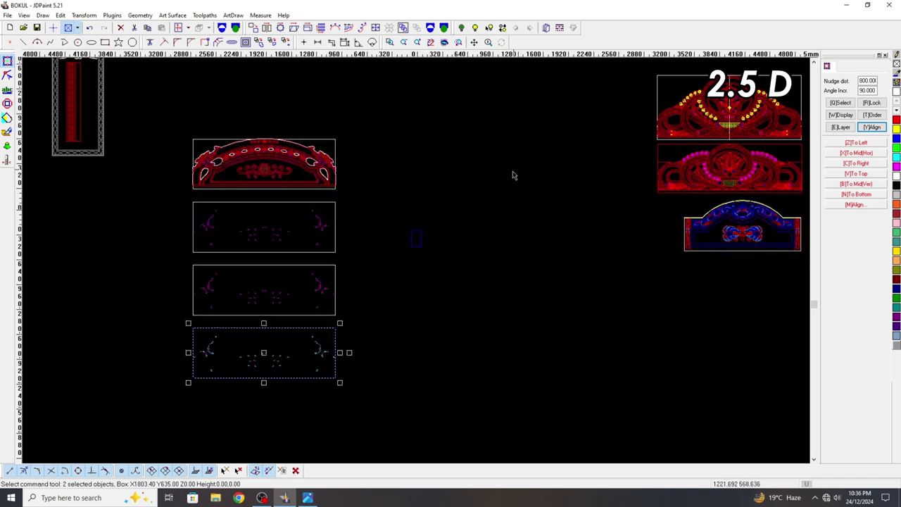
Step: Scale the lowest copy of the curves and rectangle down proportionally to about 295 × 104 mm
scroll(222, 341, "up", 2)
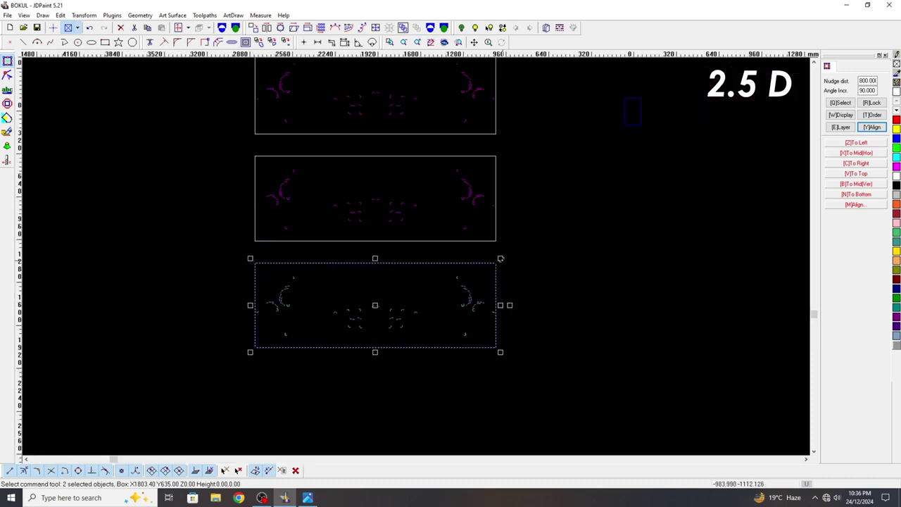
left_click_drag(500, 258, 319, 320)
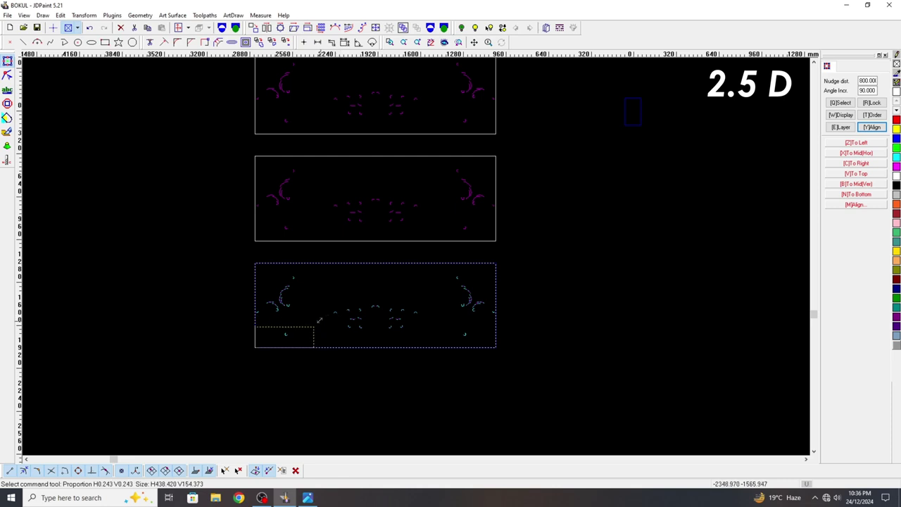
left_click_drag(319, 323, 363, 310)
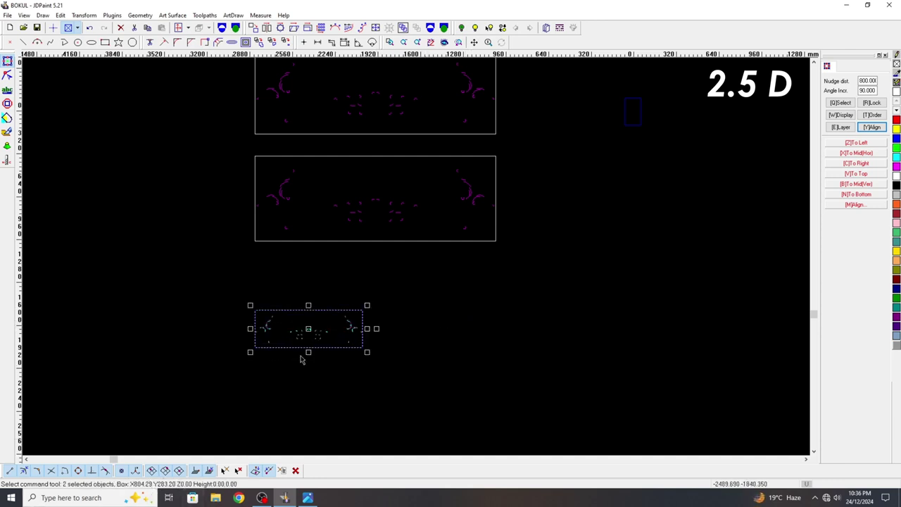
left_click_drag(367, 306, 355, 330)
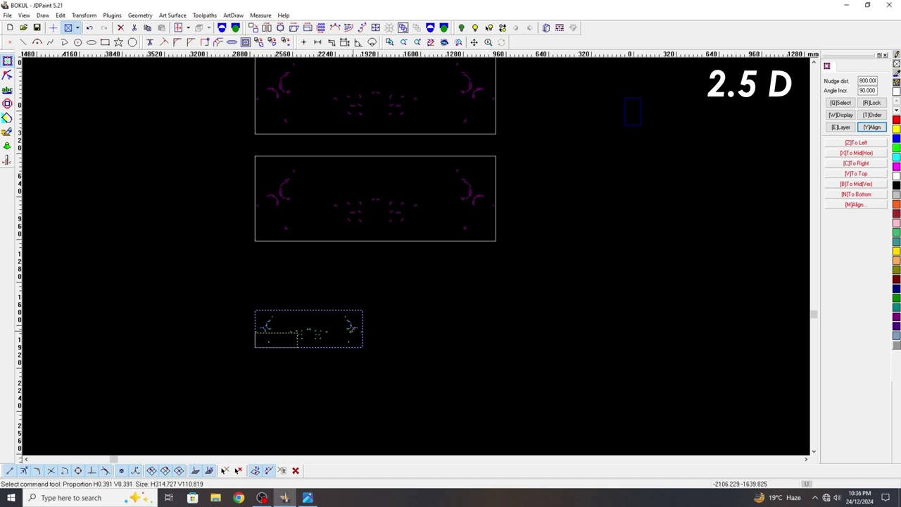
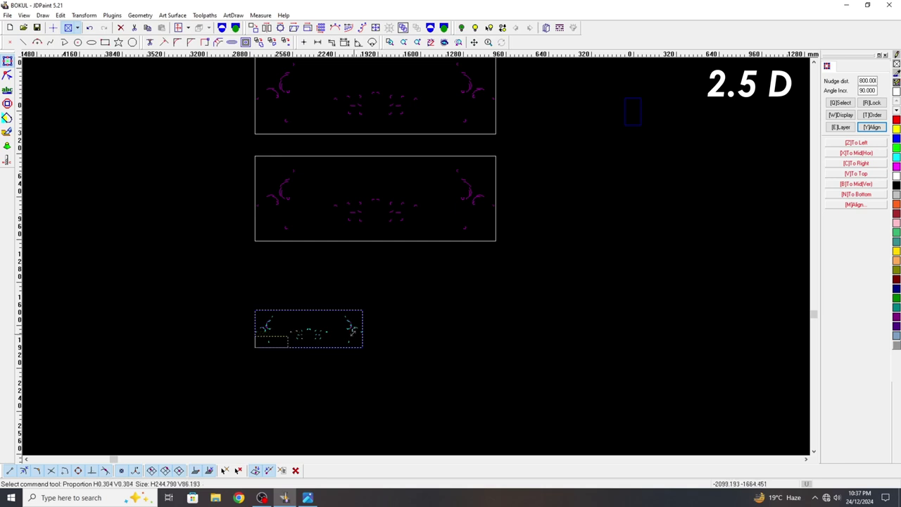
left_click(353, 328)
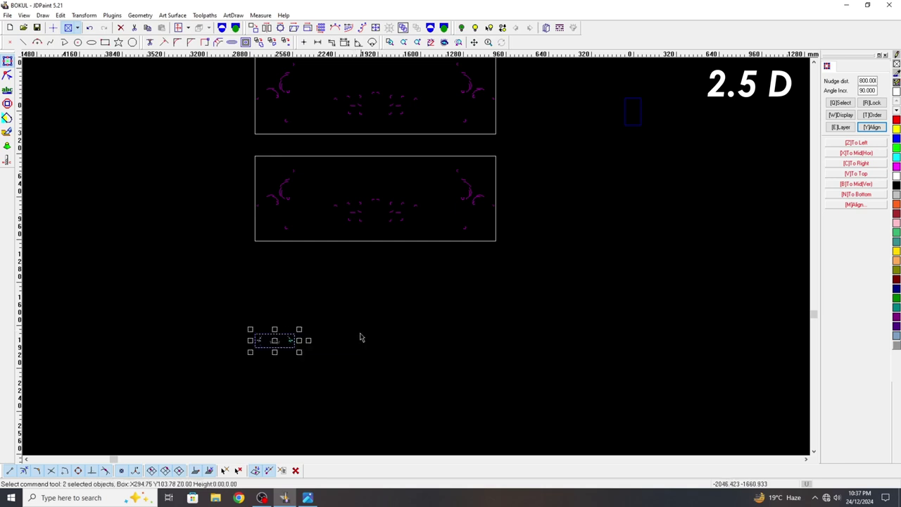
scroll(235, 437, "up", 4)
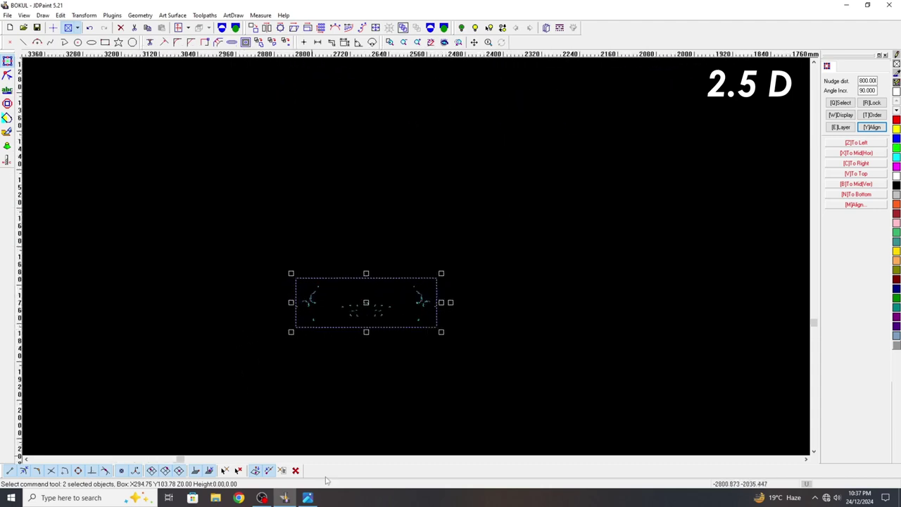
Step: Set the Windows display resolution to 1768 × 992 and return to JDPaint
left_click(284, 498)
right_click(318, 323)
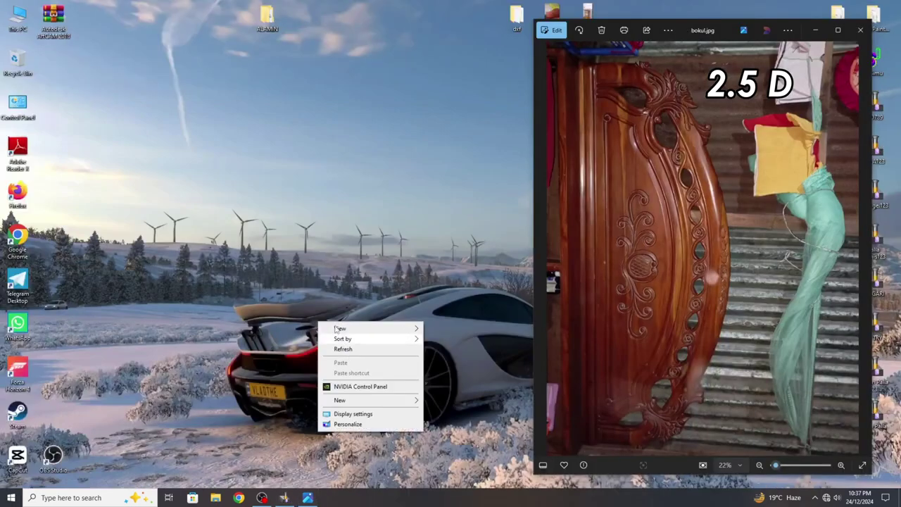
left_click(343, 350)
right_click(325, 274)
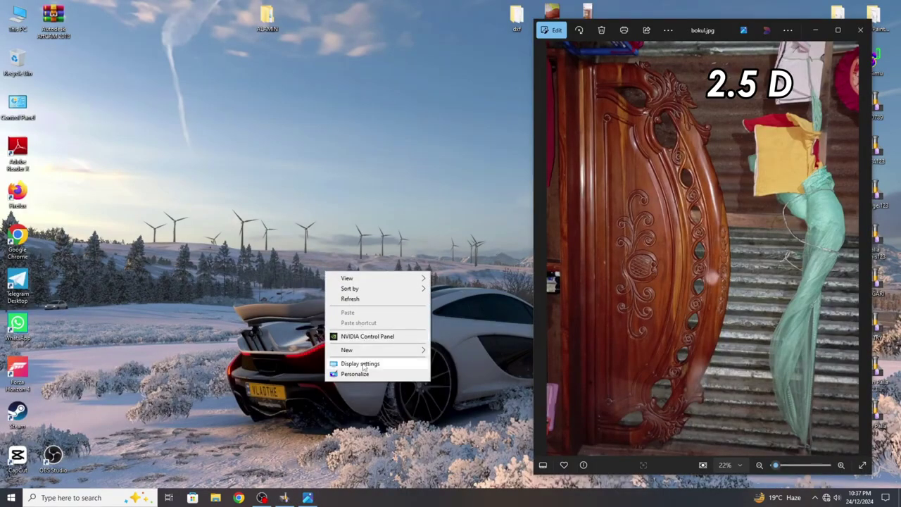
left_click(359, 364)
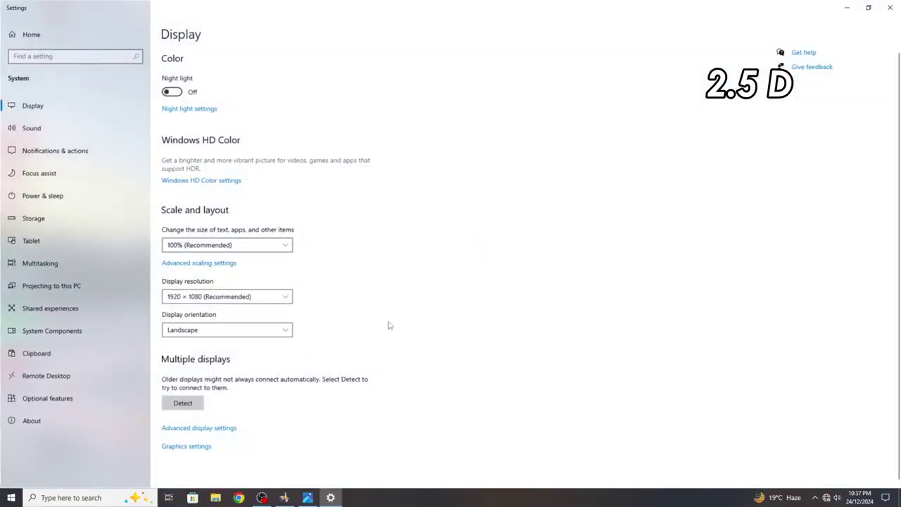
left_click(242, 296)
left_click(208, 208)
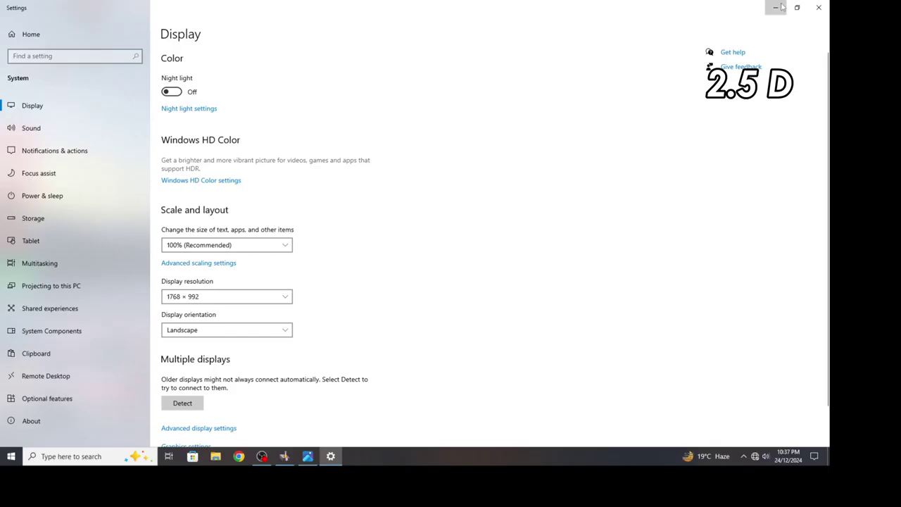
left_click(859, 7)
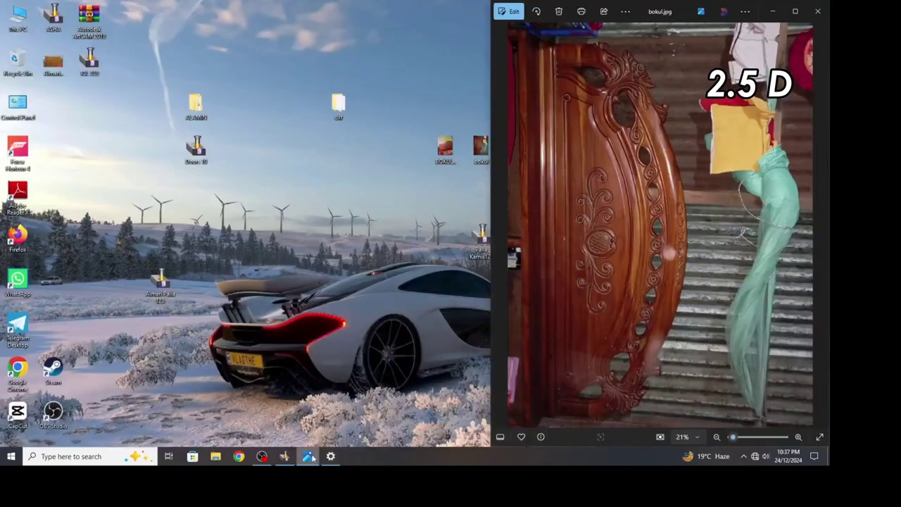
left_click(285, 457)
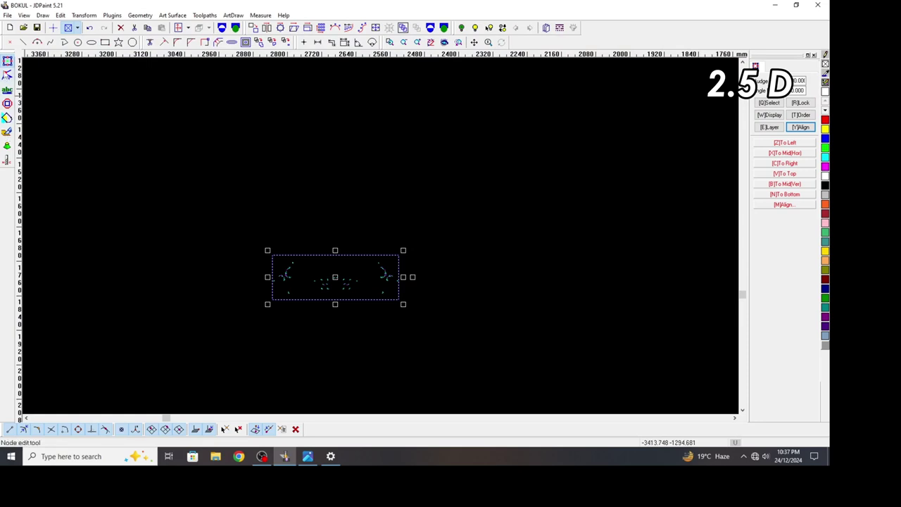
Step: Create a new virtual sculpting model from the scaled-down curves and rectangle, with 2 mm margin, 0.1 mm XY step, ceiling 12 and floor 0
left_click(8, 132)
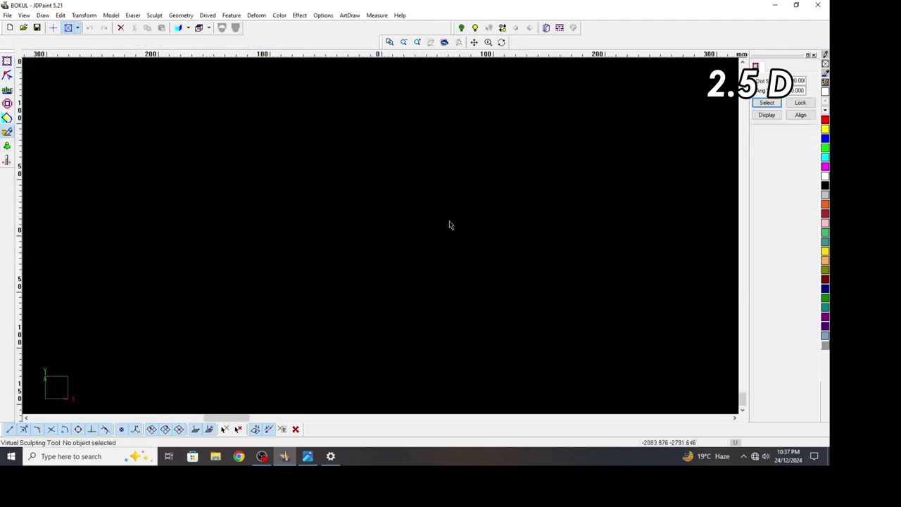
scroll(472, 232, "down", 5)
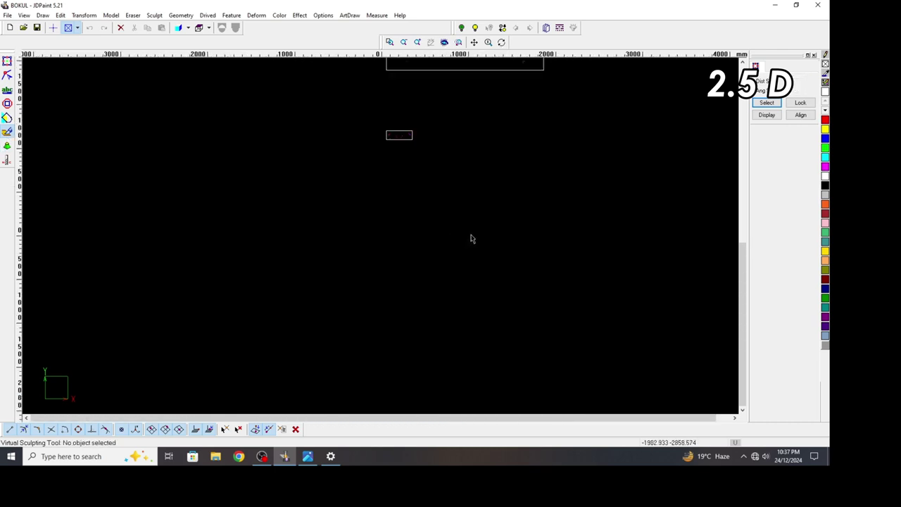
scroll(471, 238, "up", 3)
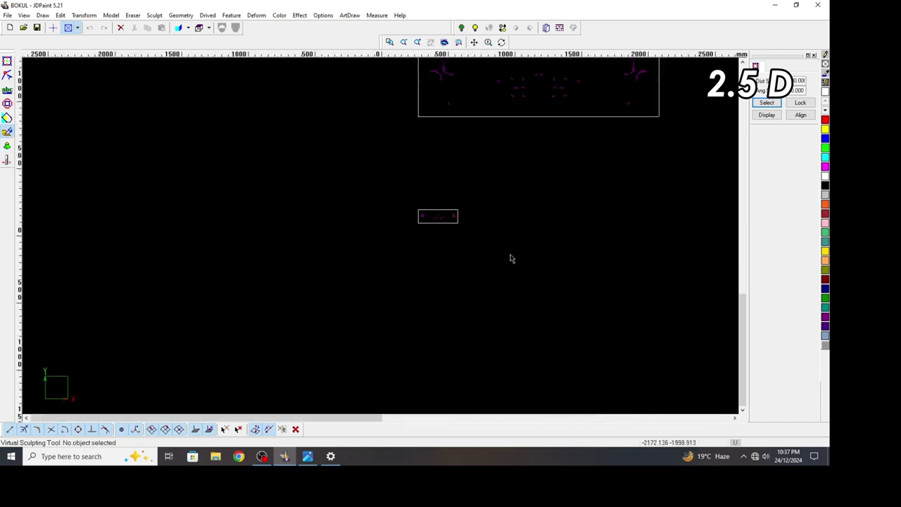
left_click_drag(533, 254, 382, 191)
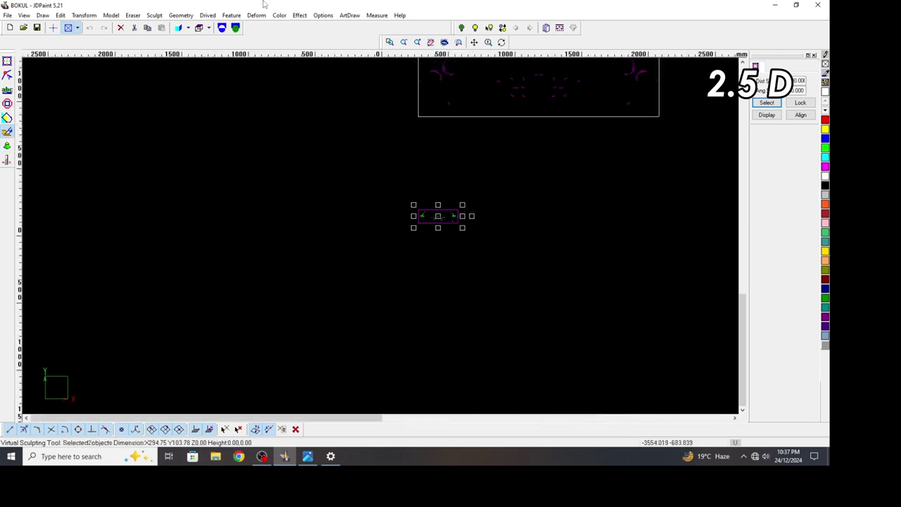
left_click(110, 15)
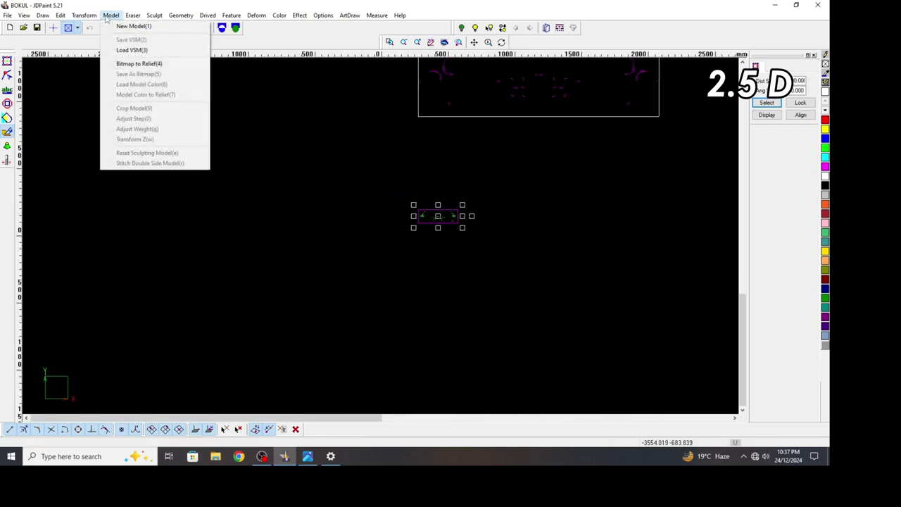
left_click(122, 27)
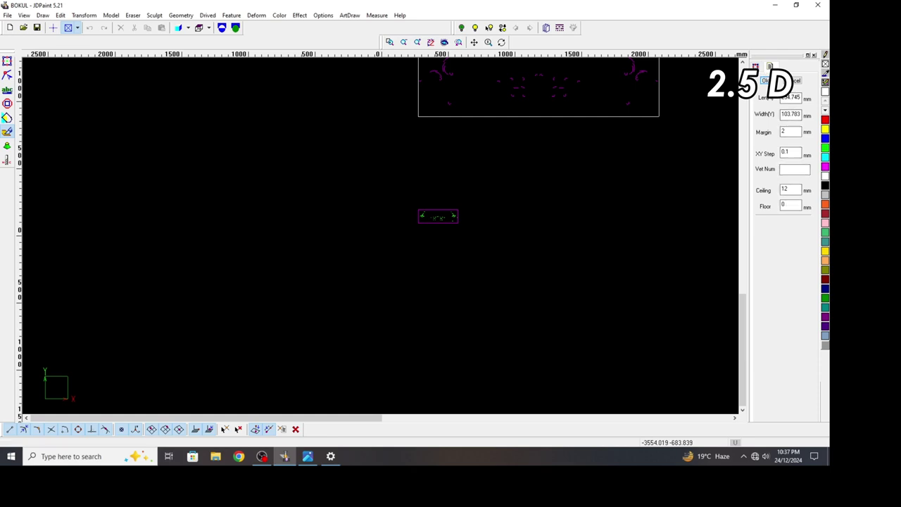
key("Return")
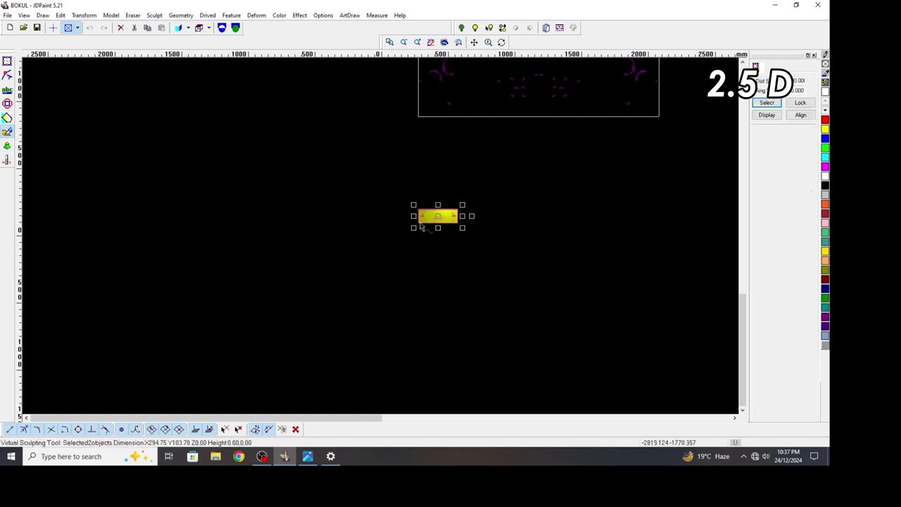
Step: Set up Wire Cornering for only the purple curves with base diameter 0.3, full angle 20, NC path creation and the Big Head Small Tail stroke
scroll(416, 222, "up", 5)
scroll(423, 215, "up", 2)
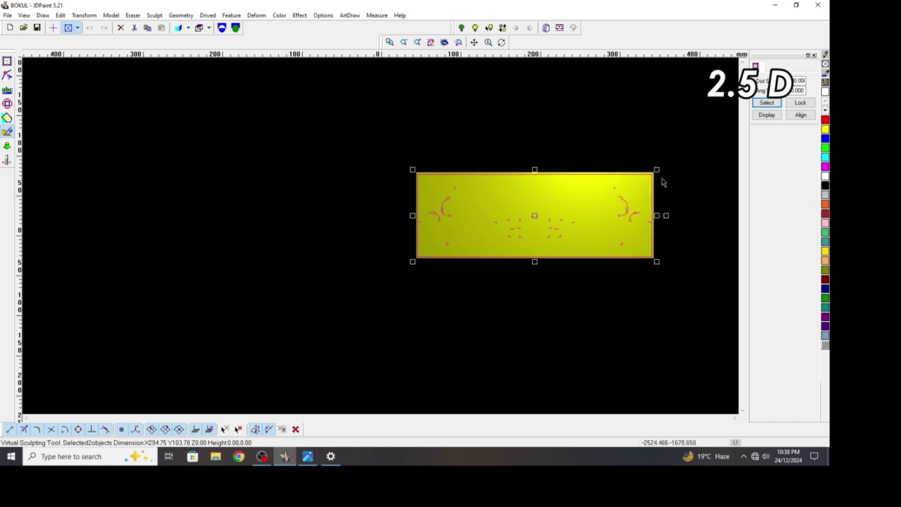
left_click_drag(668, 182, 622, 158)
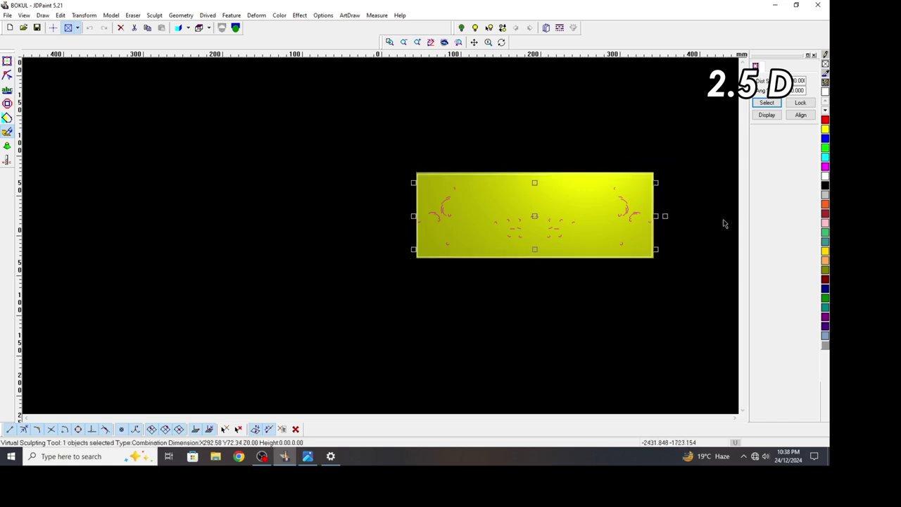
left_click(156, 15)
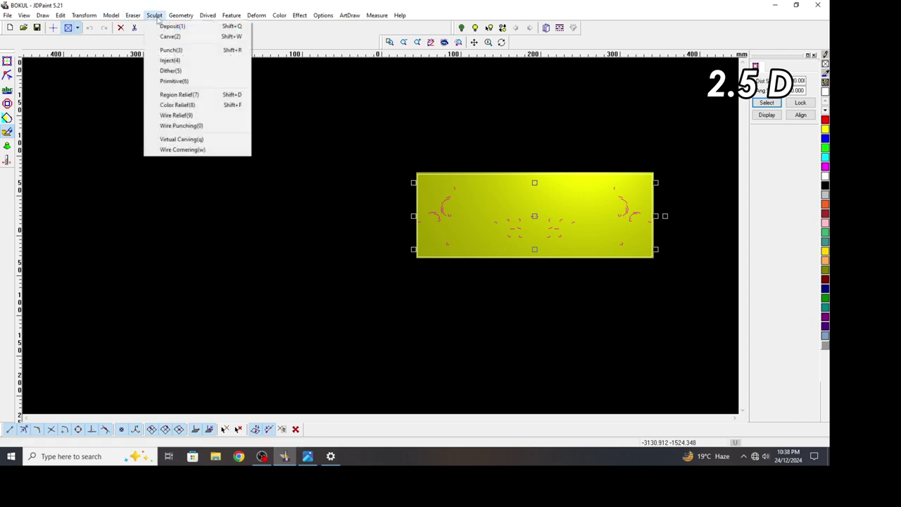
left_click(200, 151)
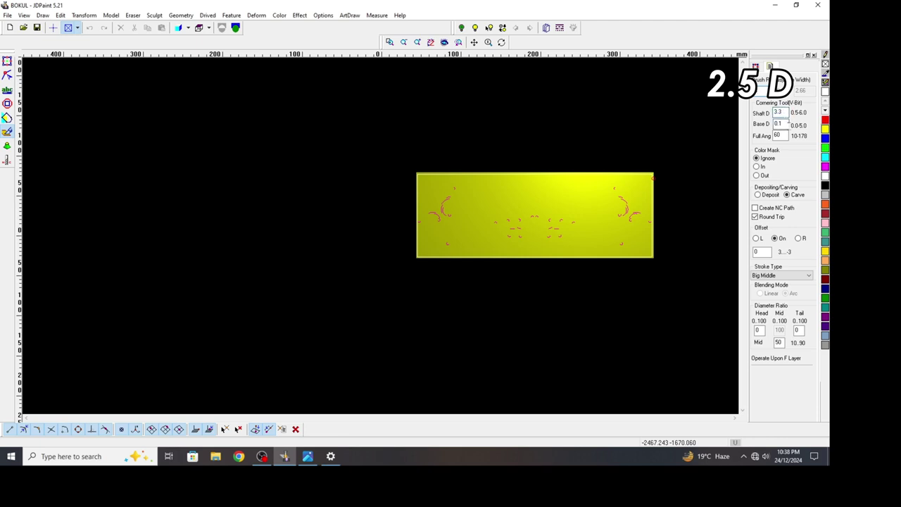
left_click(788, 123)
double_click(781, 136)
type("20")
left_click(755, 208)
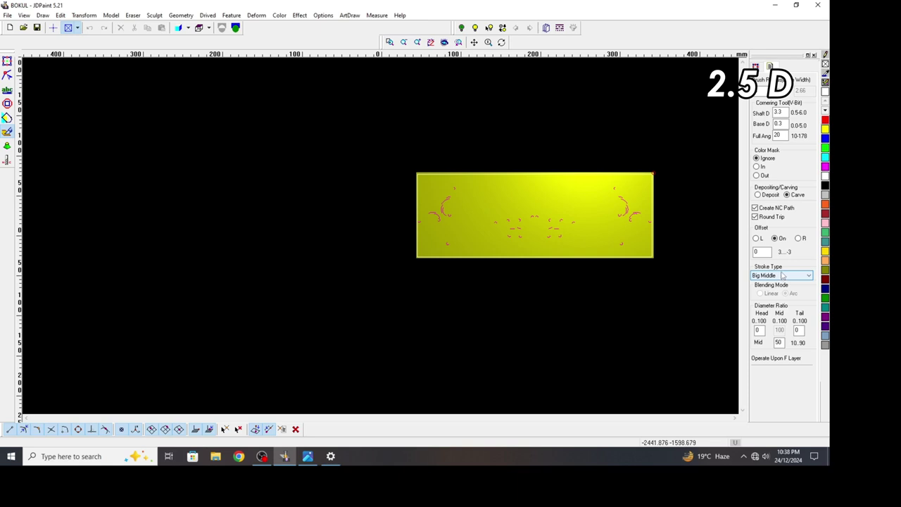
left_click(779, 278)
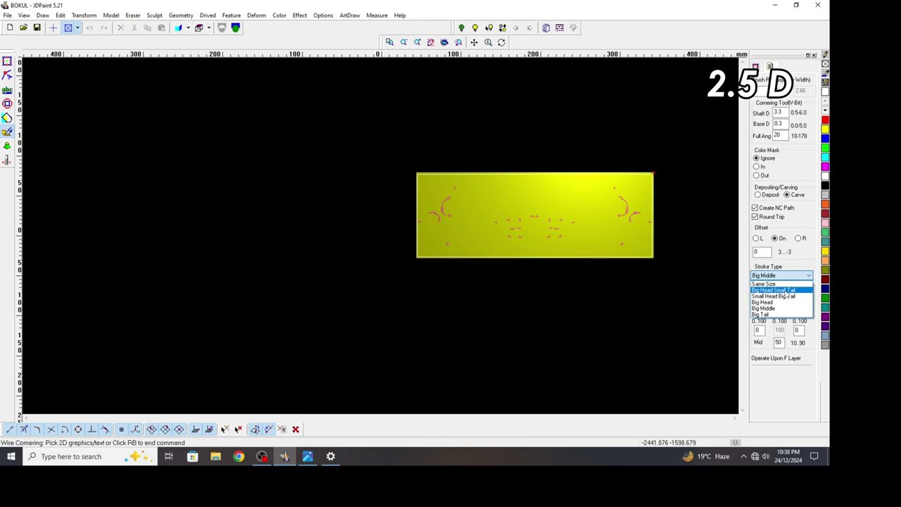
left_click(786, 290)
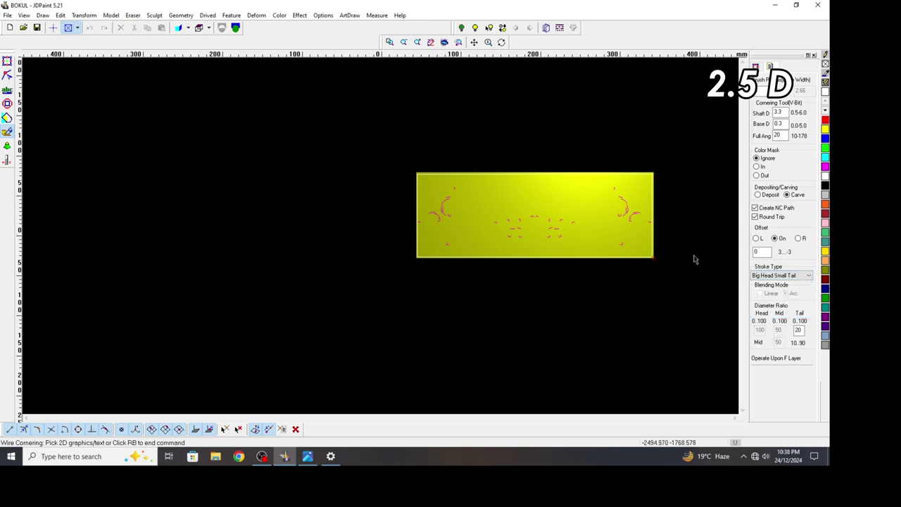
Step: Carve the purple curves into the model with the Big Head Small Tail stroke type and return to the 2D drawing
left_click(773, 276)
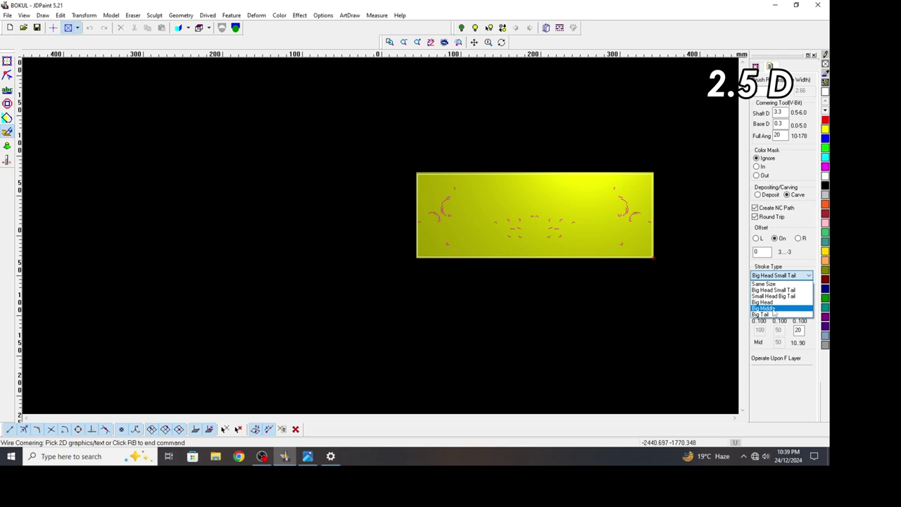
left_click(791, 277)
left_click(788, 276)
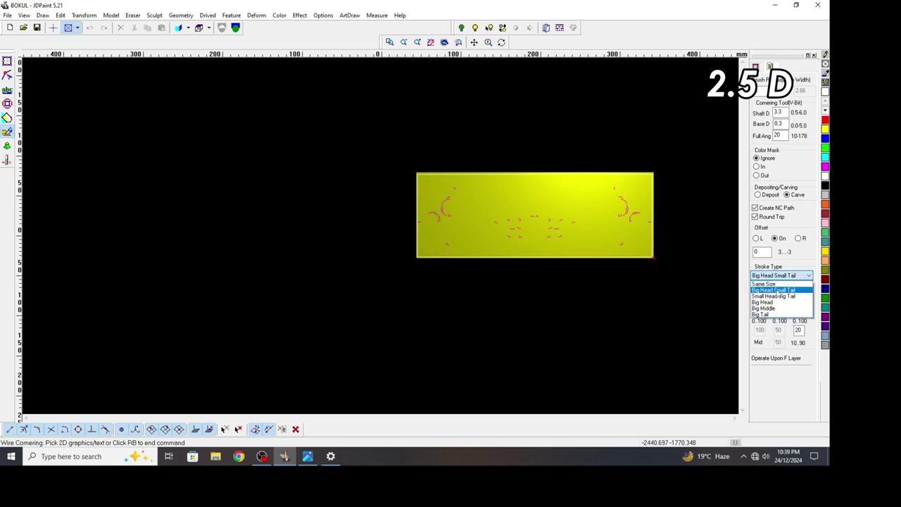
left_click(774, 290)
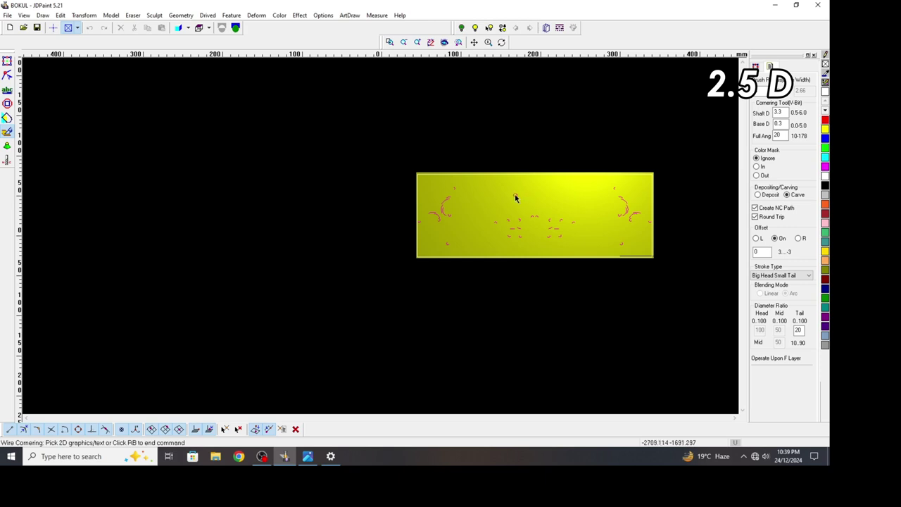
left_click(515, 198)
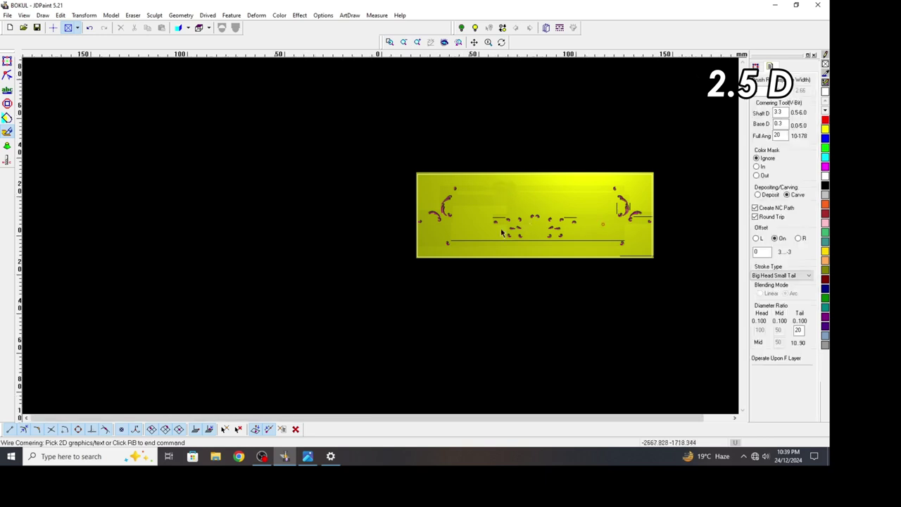
scroll(641, 217, "up", 3)
scroll(381, 203, "up", 1)
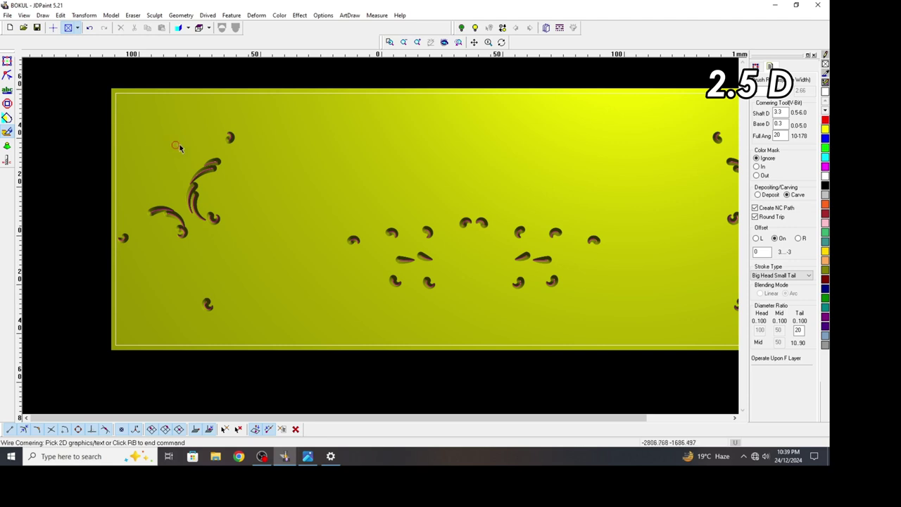
left_click(8, 62)
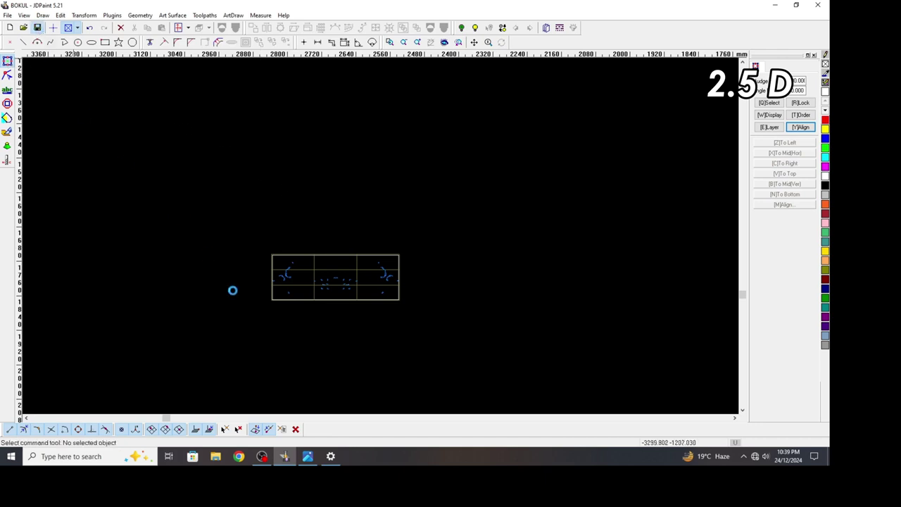
Step: Remove the virtual sculpting model's surface grid from the small copy, keeping its rectangle, curves and carving paths
scroll(318, 281, "up", 1)
scroll(318, 281, "up", 4)
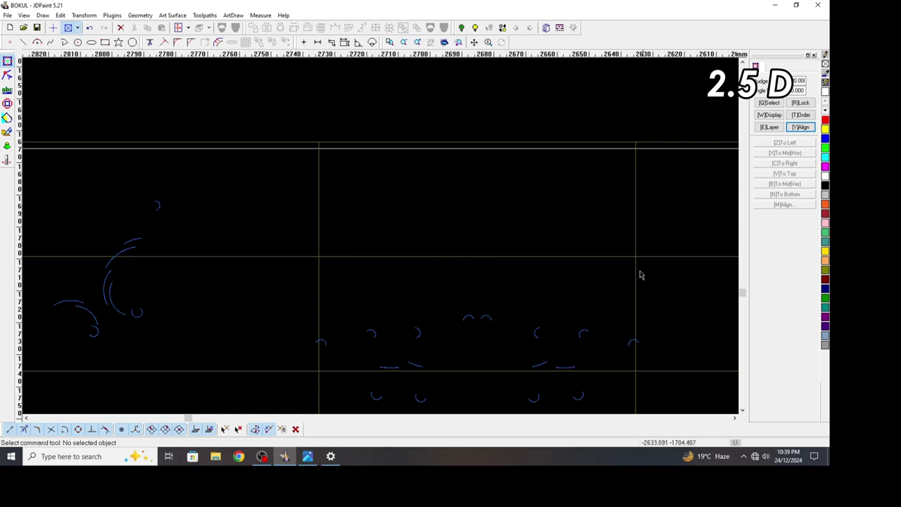
scroll(402, 253, "down", 4)
scroll(373, 254, "up", 2)
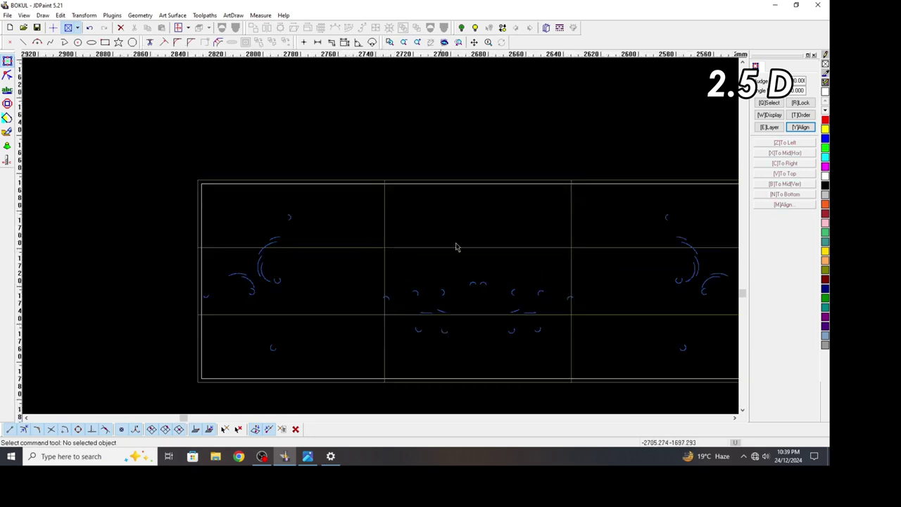
left_click_drag(415, 266, 363, 228)
left_click(388, 237)
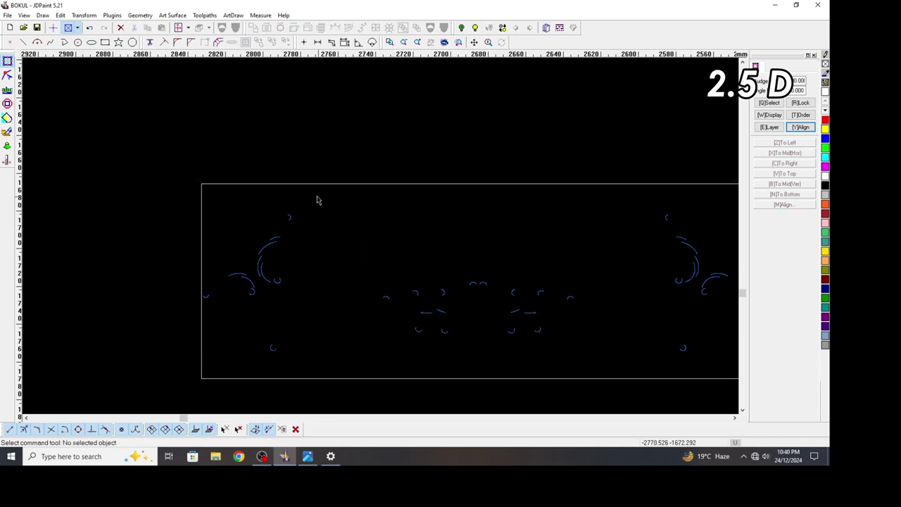
Step: Set the Windows display resolution back to 1920 × 1080 and return to JDPaint
scroll(302, 210, "down", 5)
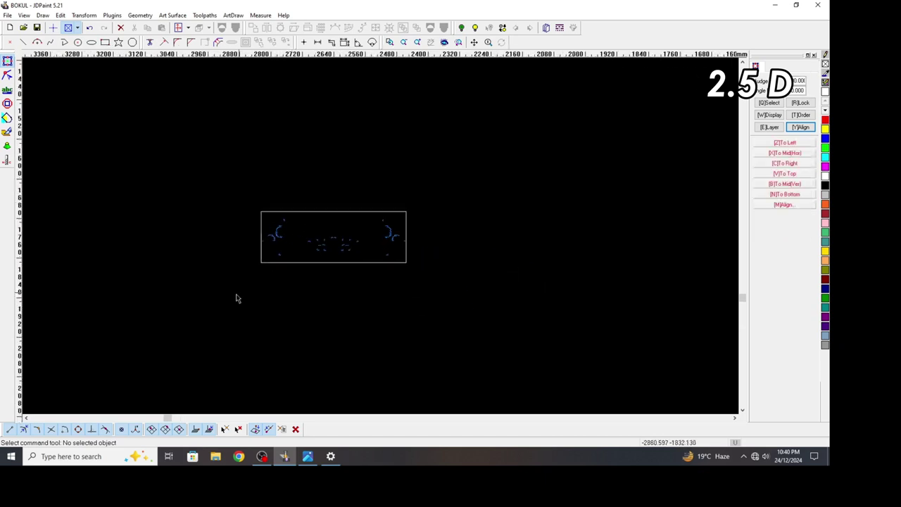
scroll(317, 307, "down", 2)
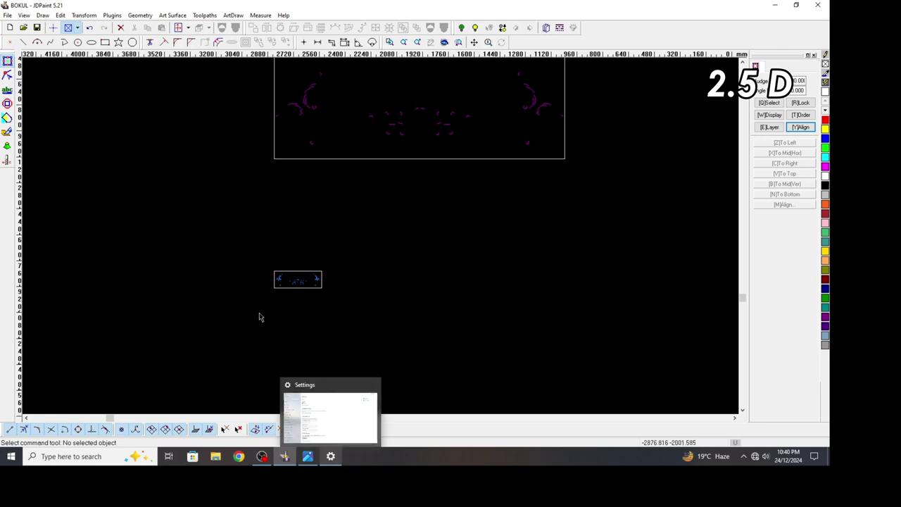
left_click(331, 456)
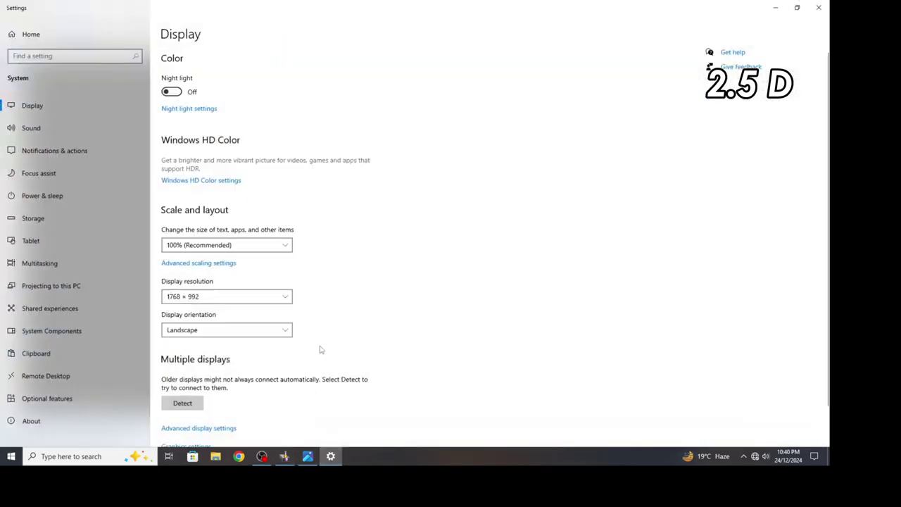
left_click(265, 298)
left_click(235, 191)
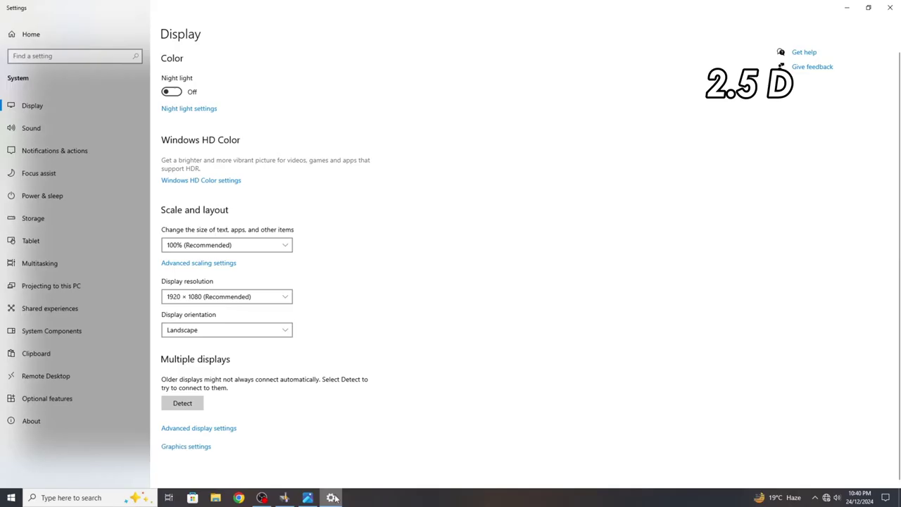
left_click(285, 498)
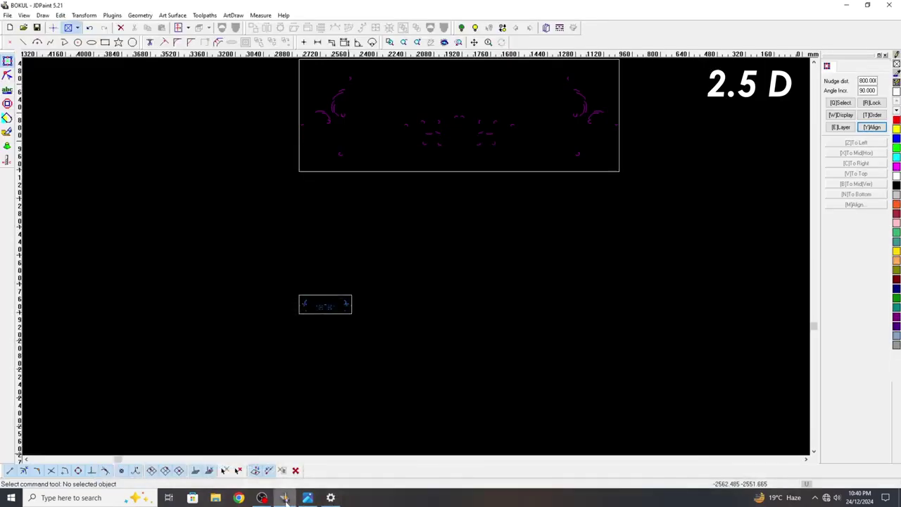
Step: Enlarge the small copy with its rectangle proportionally by hand to about 543 × 191 mm
mouse_move(285, 498)
scroll(298, 330, "up", 1)
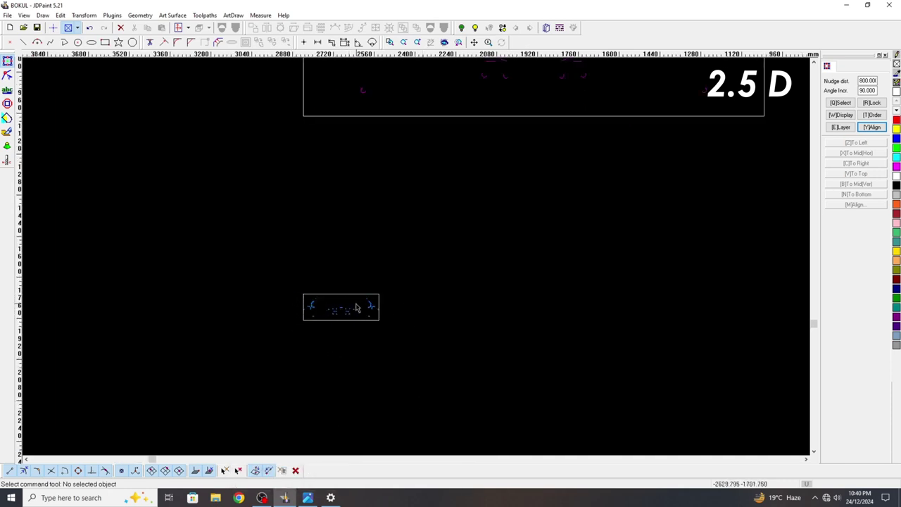
left_click_drag(439, 356, 300, 279)
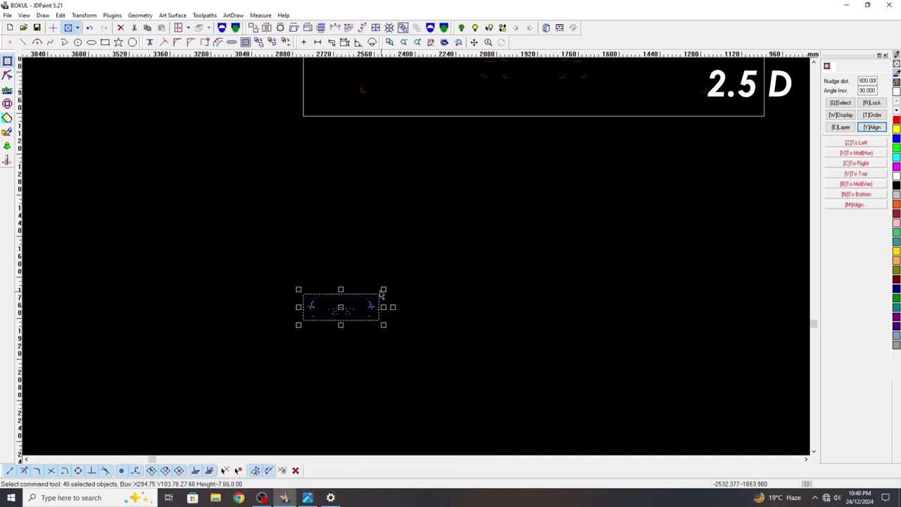
left_click_drag(385, 289, 447, 259)
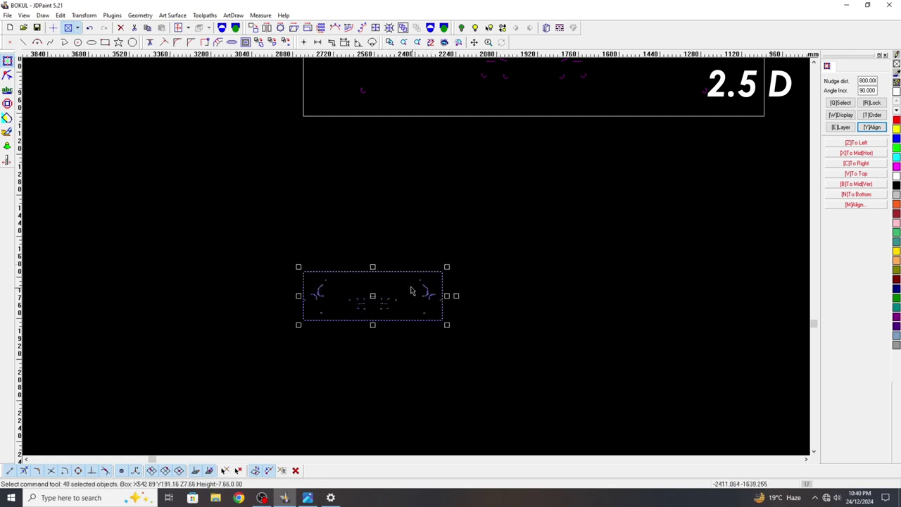
left_click(309, 29)
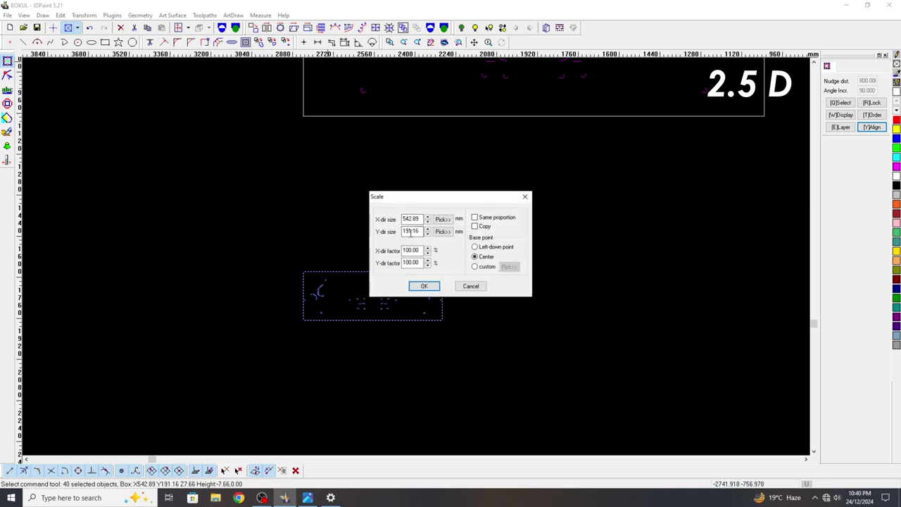
left_click(525, 197)
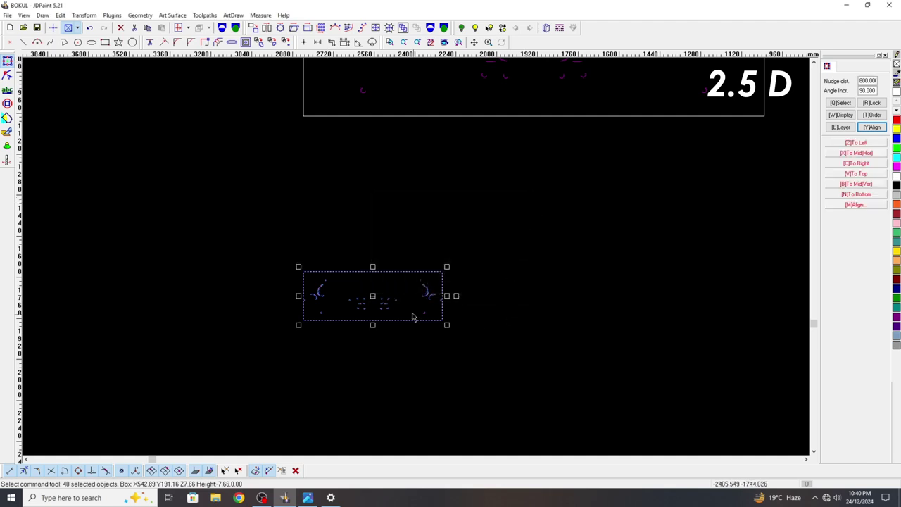
Step: Make the small copy with its rectangle the same size as the full-size rectangle above, in both directions and as one entity
scroll(443, 337, "down", 1)
left_click_drag(437, 355, 262, 271)
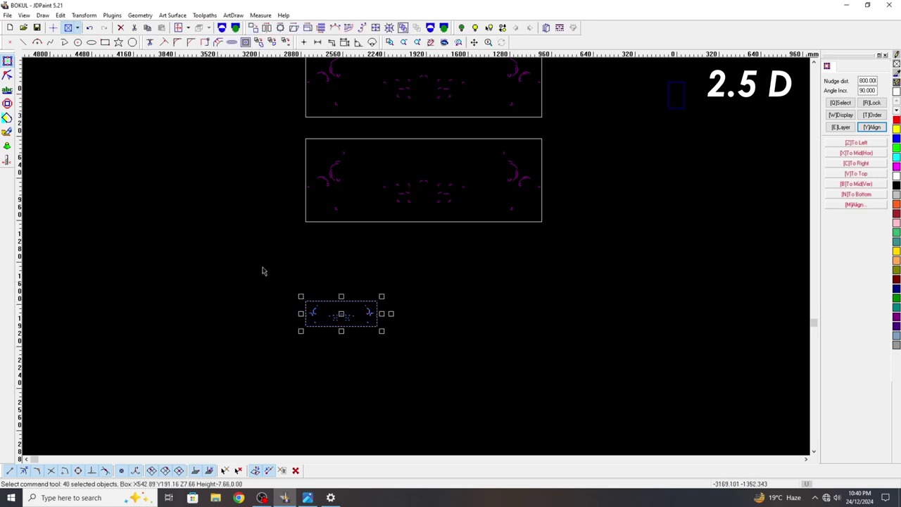
left_click(376, 27)
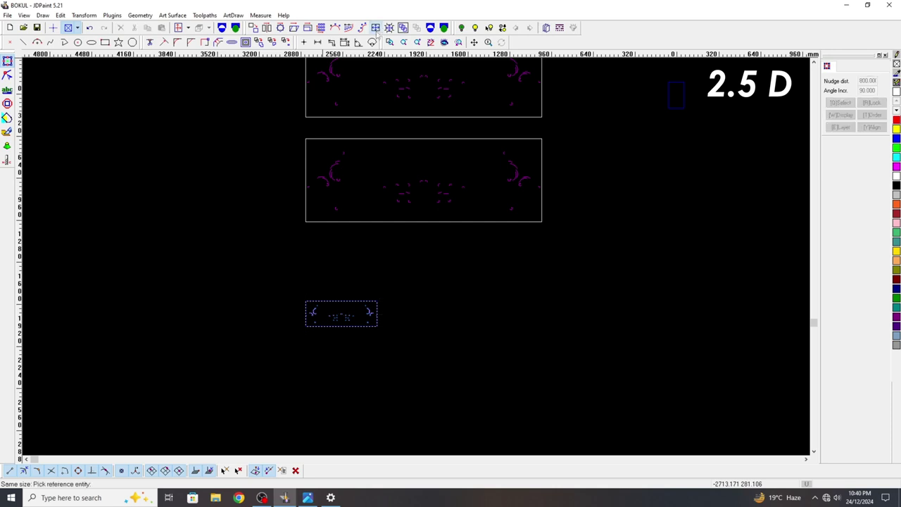
left_click(426, 139)
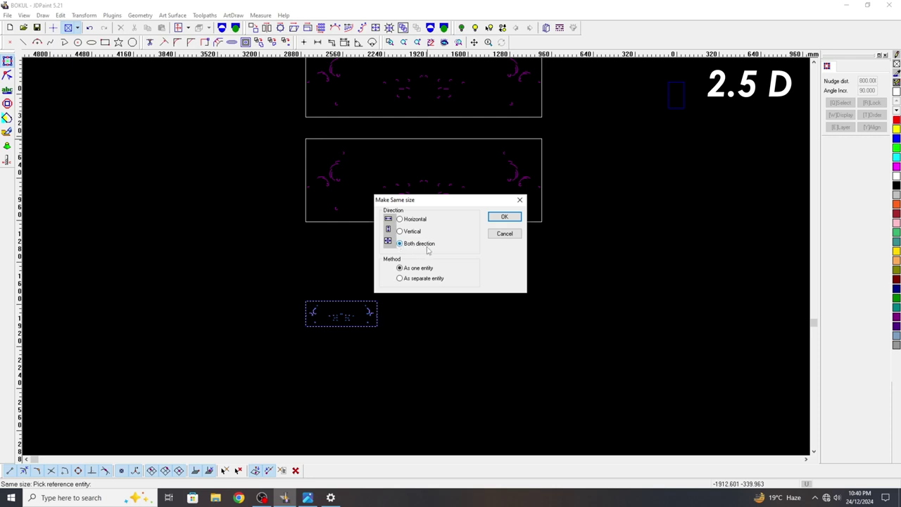
left_click(505, 219)
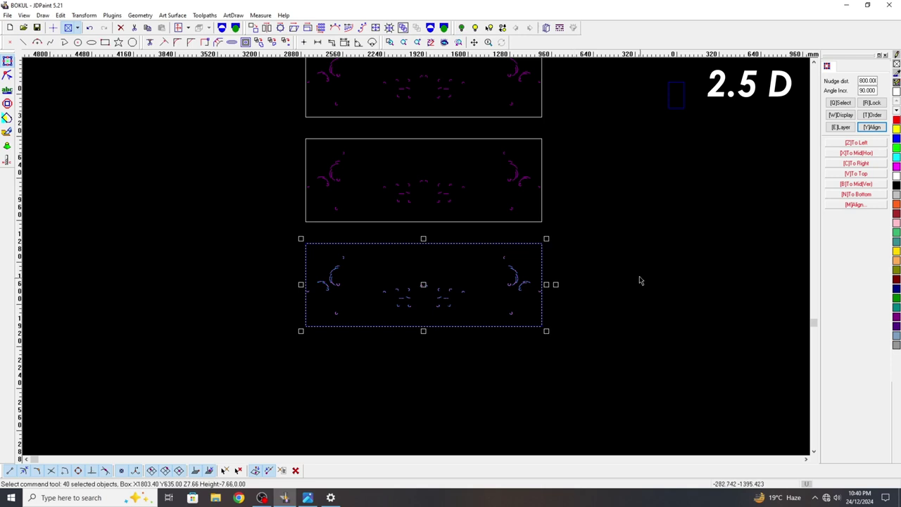
left_click(613, 316)
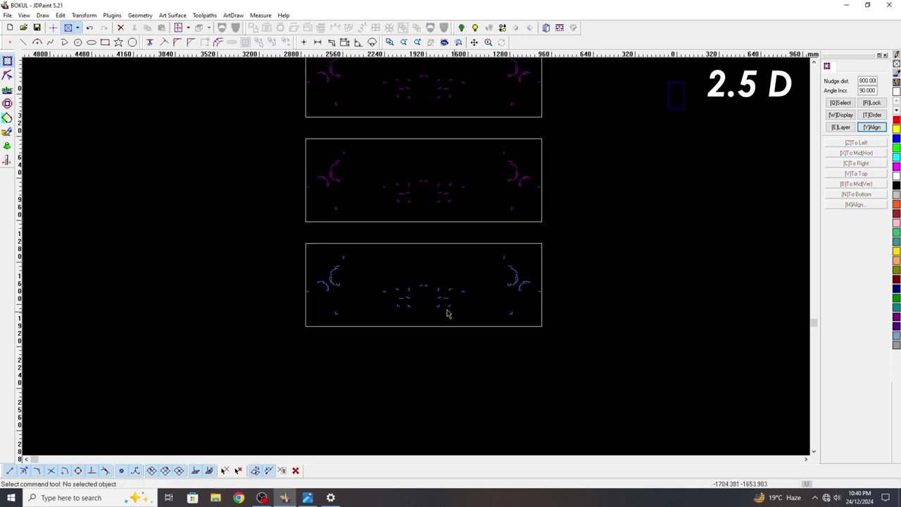
Step: Move the combined source curves 1600 mm down out of the resized copy, leaving the carving paths in the rectangle
scroll(338, 271, "up", 2)
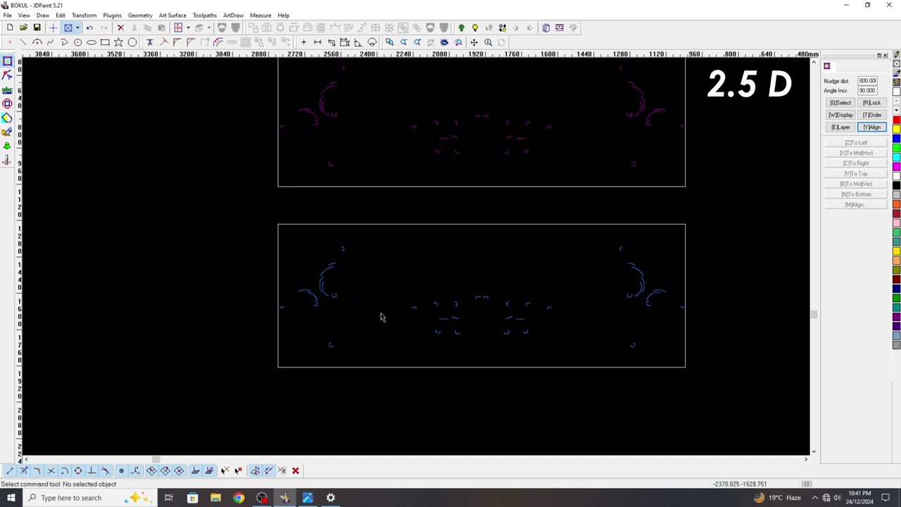
scroll(324, 303, "up", 5)
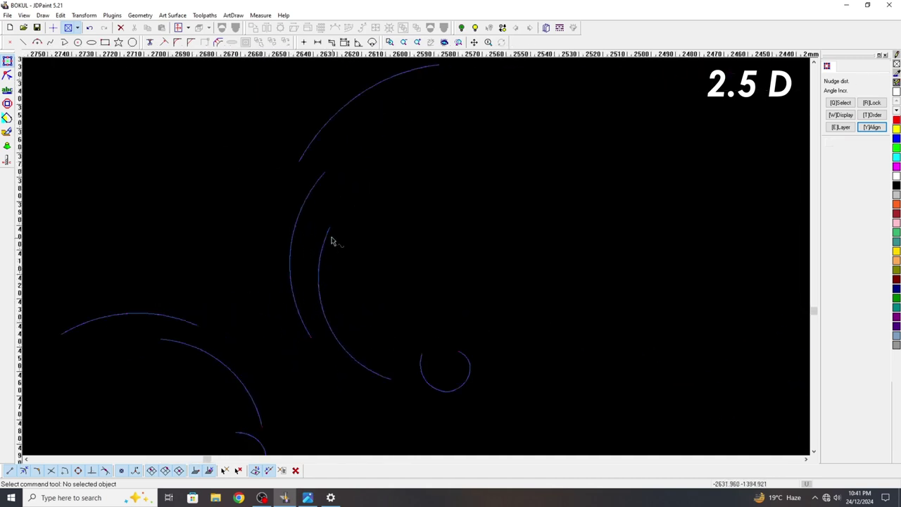
scroll(350, 373, "down", 2)
left_click(347, 382)
scroll(395, 211, "down", 3)
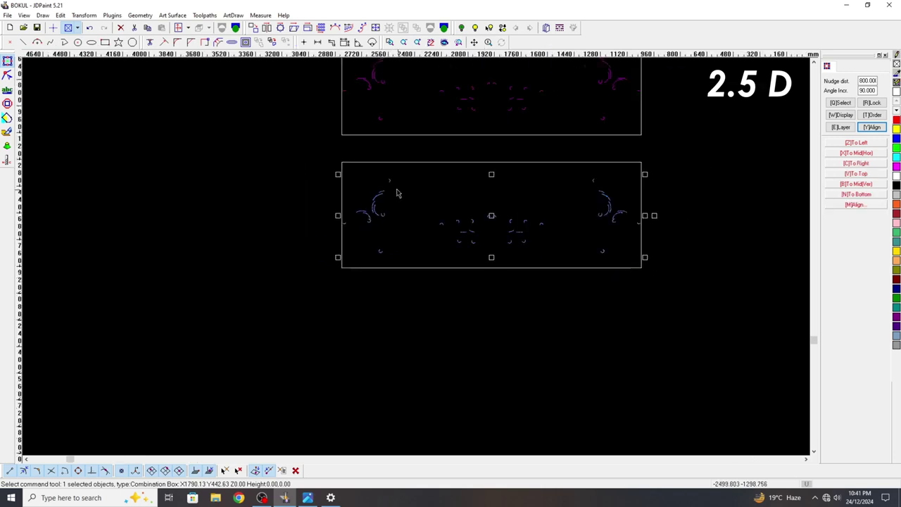
left_click(373, 278)
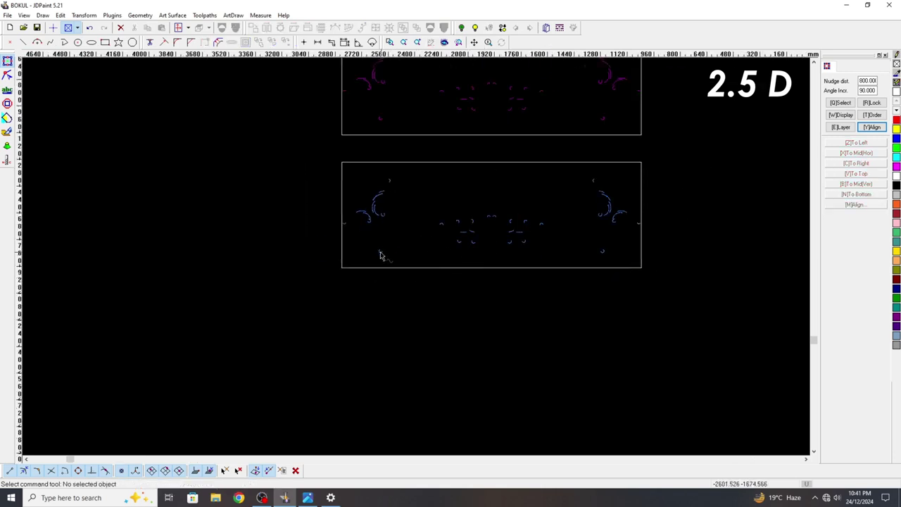
left_click(381, 253)
left_click(443, 225)
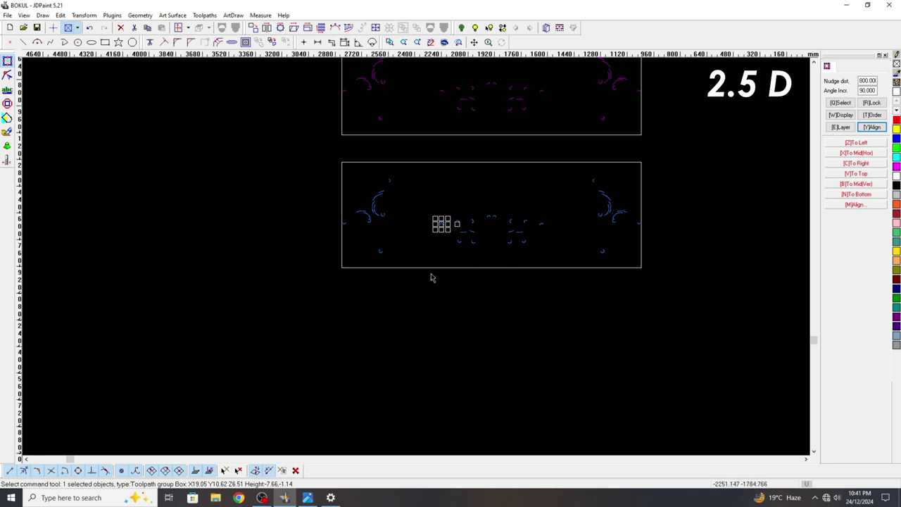
left_click(381, 255)
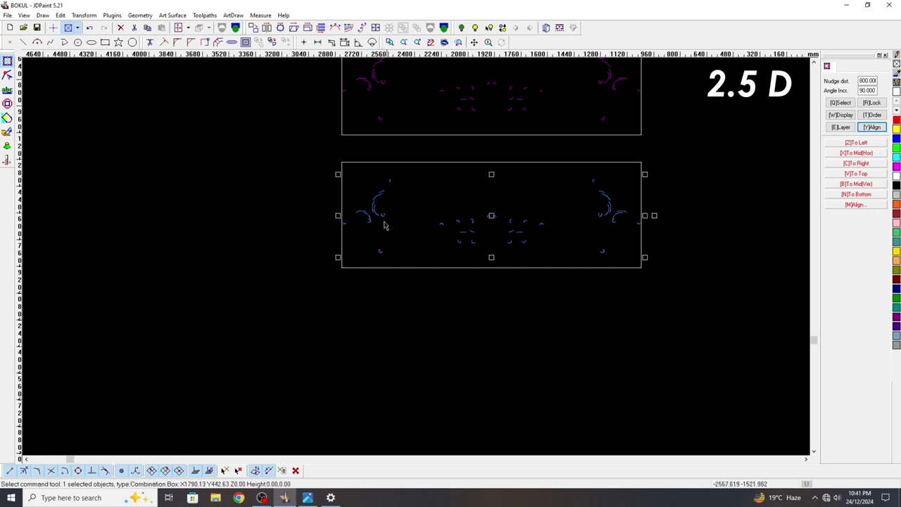
key("ctrl+Down")
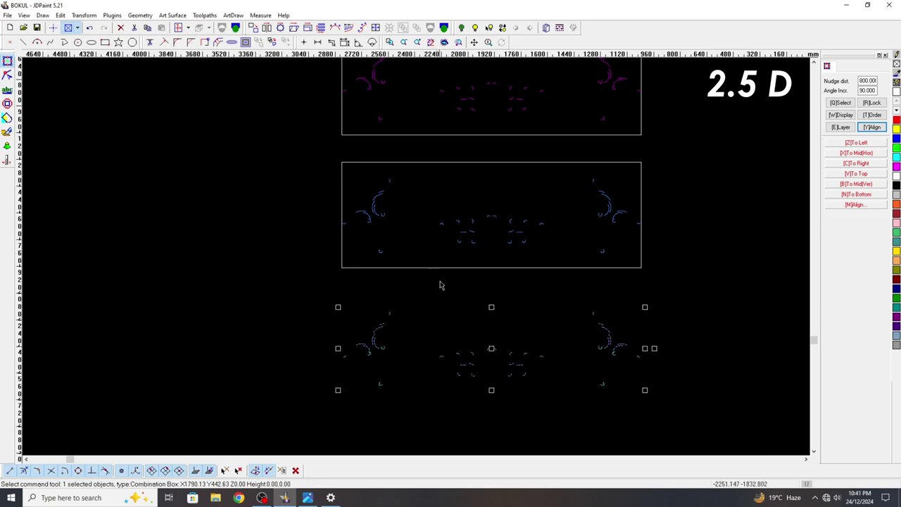
left_click(316, 302)
left_click(521, 380)
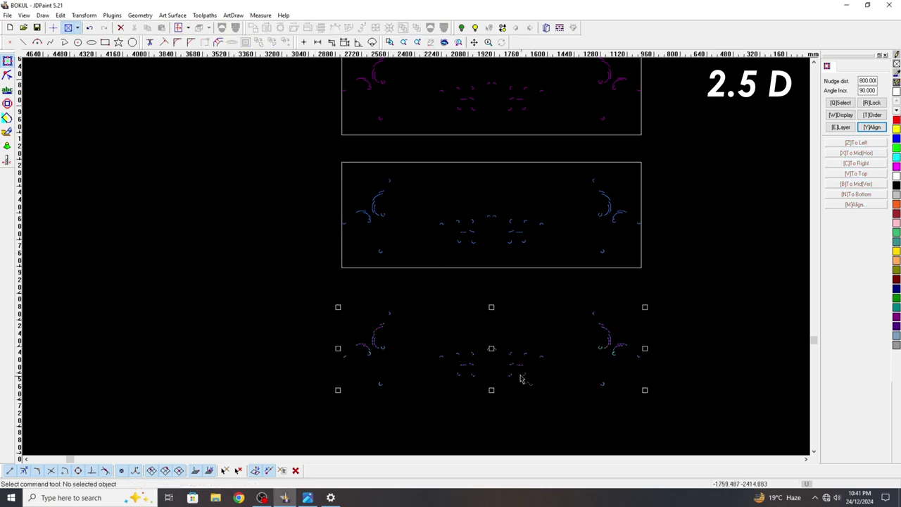
key("Down")
left_click(443, 328)
Step: Combine all carving toolpaths in the resized copy into one toolpath group, excluding the bounding rectangle
scroll(376, 241, "up", 1)
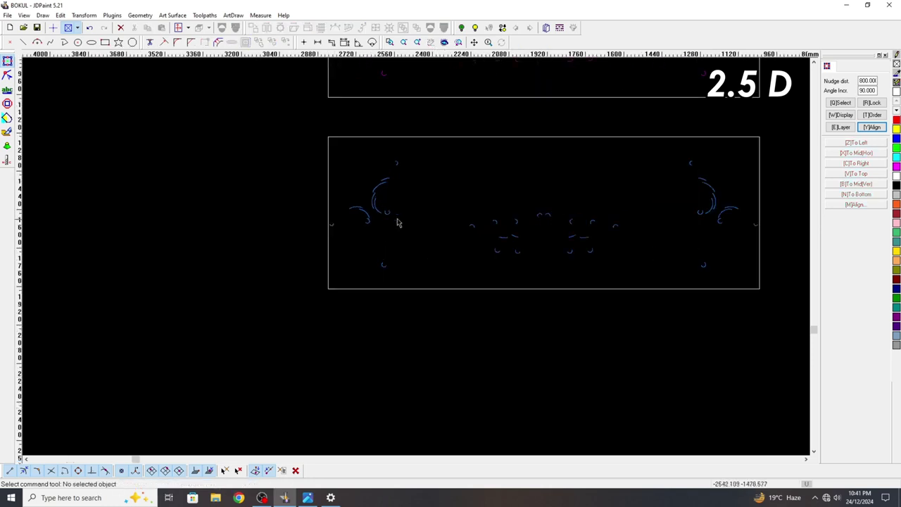
left_click(395, 217)
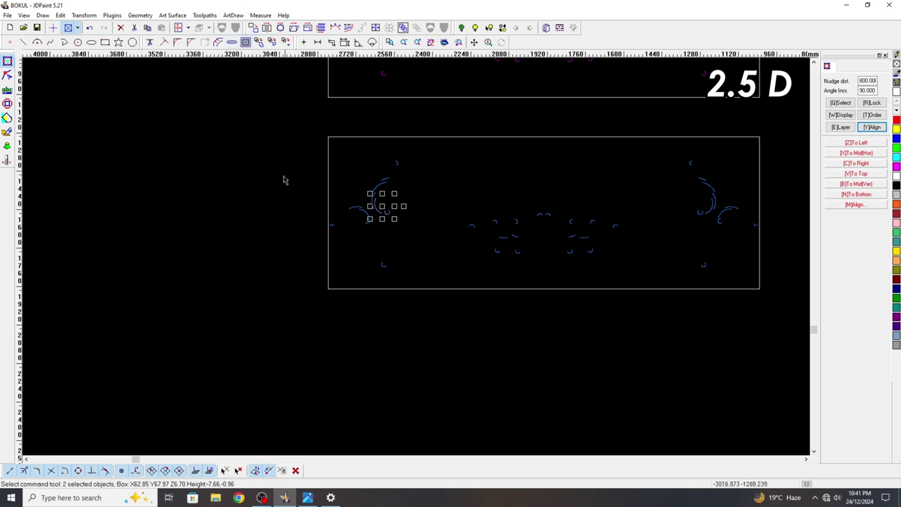
left_click(299, 197)
left_click_drag(295, 125, 782, 324)
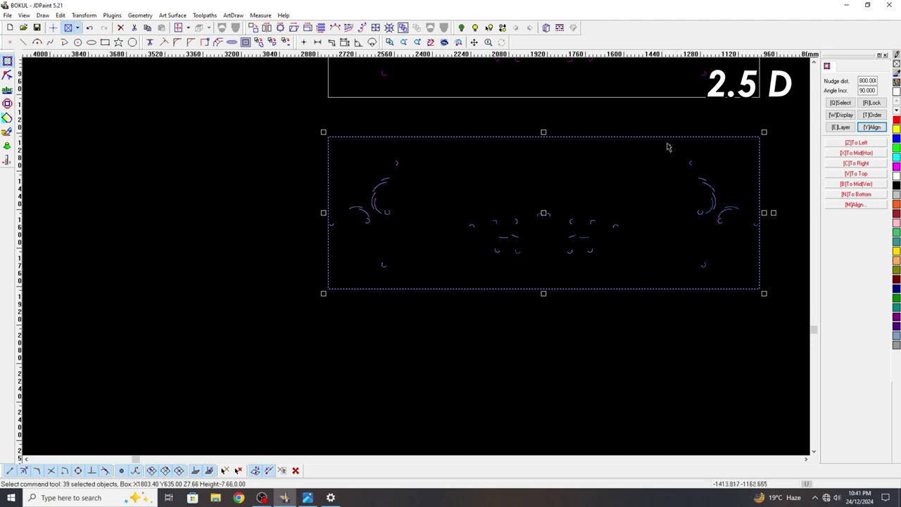
left_click(645, 138, "shift")
left_click(205, 14)
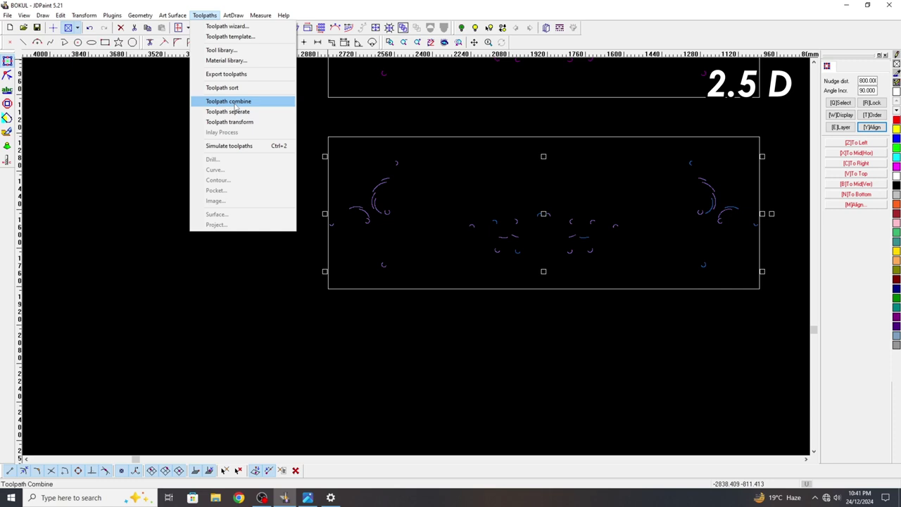
left_click(234, 105)
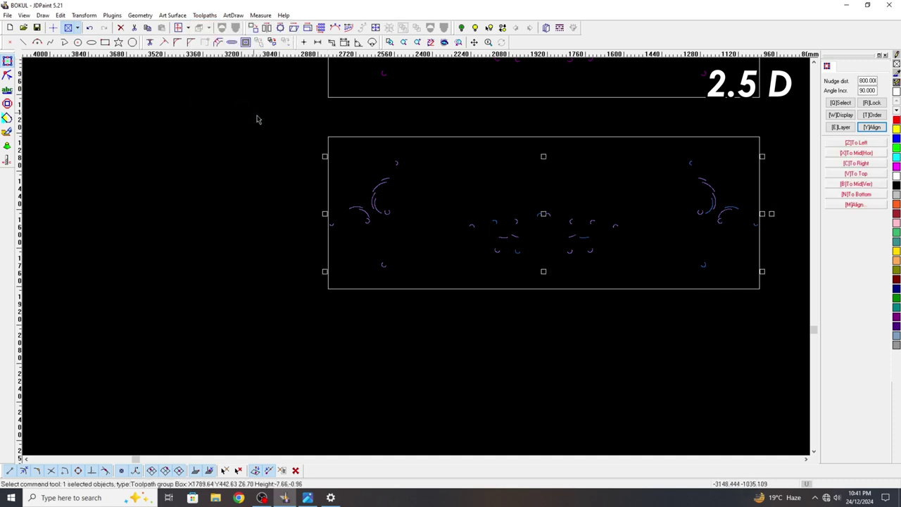
left_click(410, 240)
left_click(369, 200)
Step: Move the combined toolpath group 800 mm up into the rectangle with the purple curves above
scroll(493, 307, "down", 3)
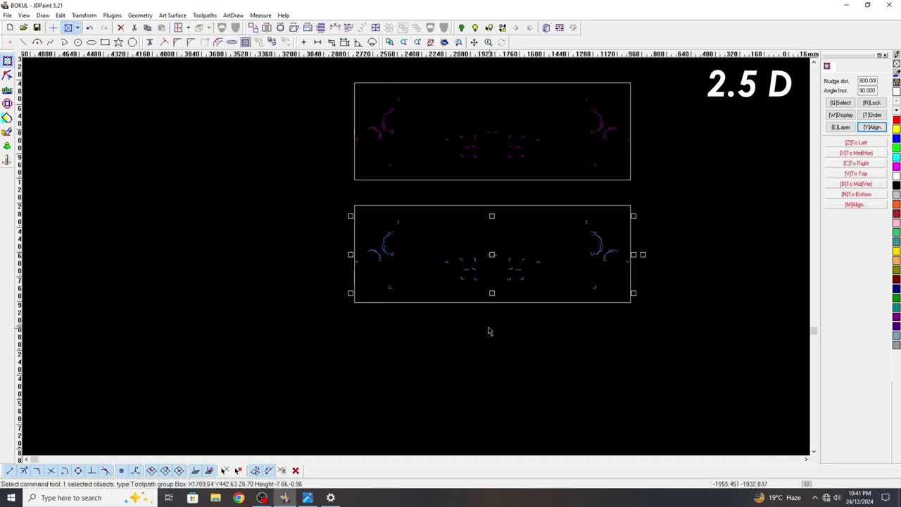
left_click(472, 298)
scroll(458, 285, "up", 2)
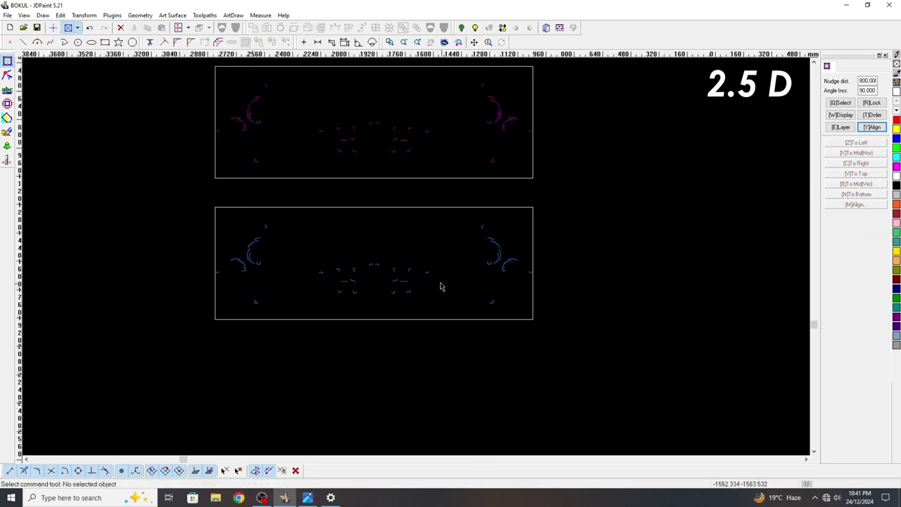
left_click(442, 285)
scroll(490, 329, "down", 3)
scroll(476, 368, "down", 1)
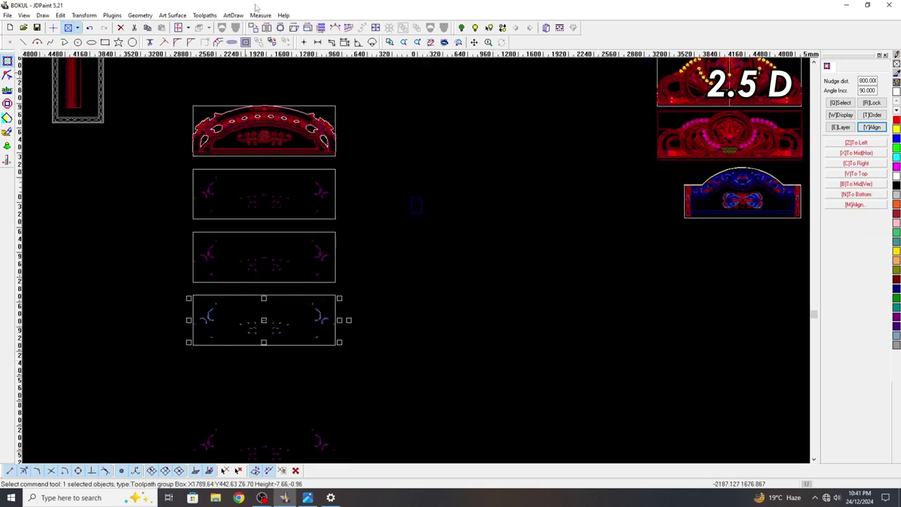
key("Up")
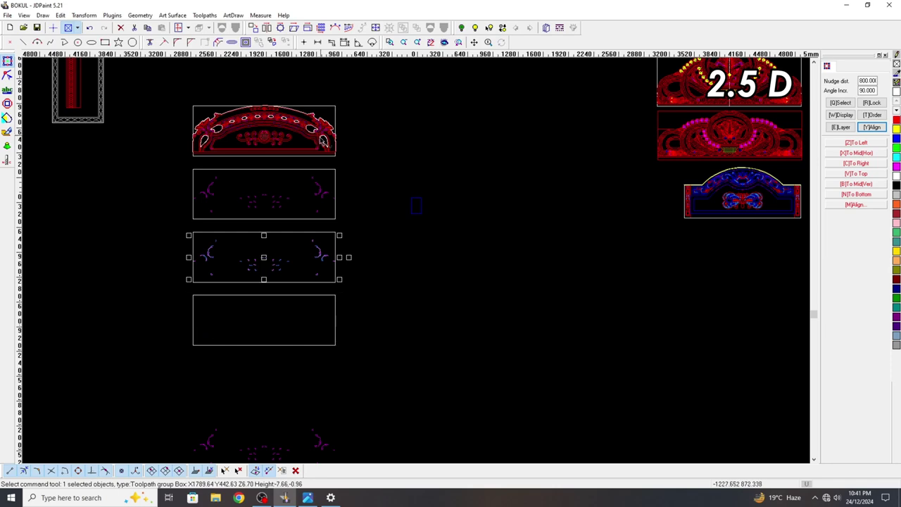
Step: Move the toolpath group 1600 mm up onto the headboard drawing and check its alignment with the carving curves
key("Up")
left_click(322, 141)
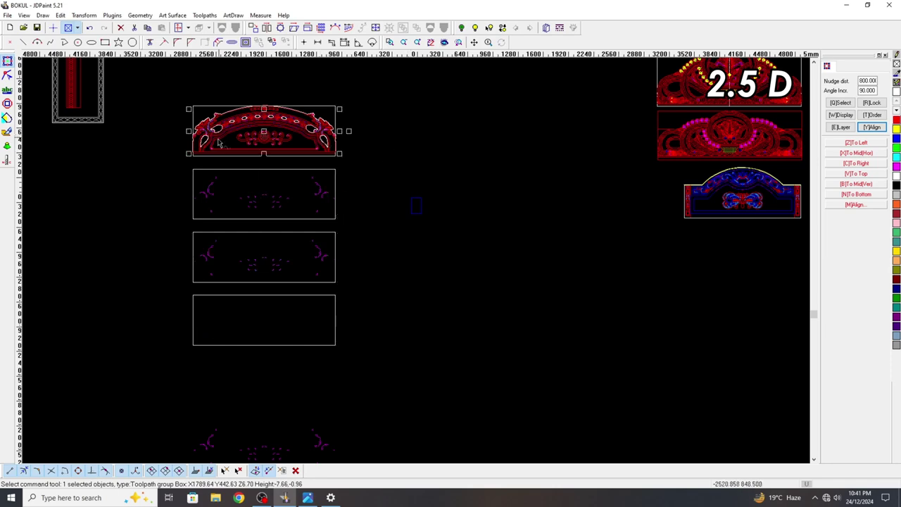
scroll(209, 139, "up", 8)
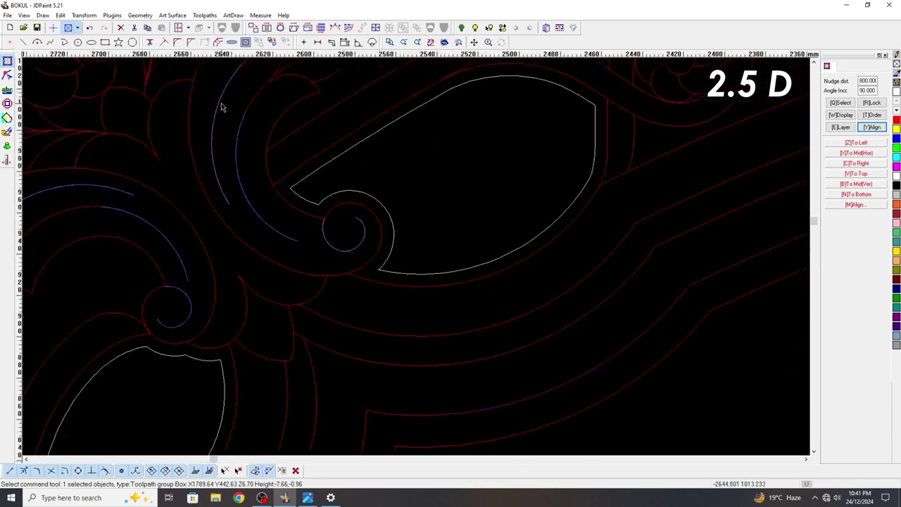
scroll(246, 137, "up", 3)
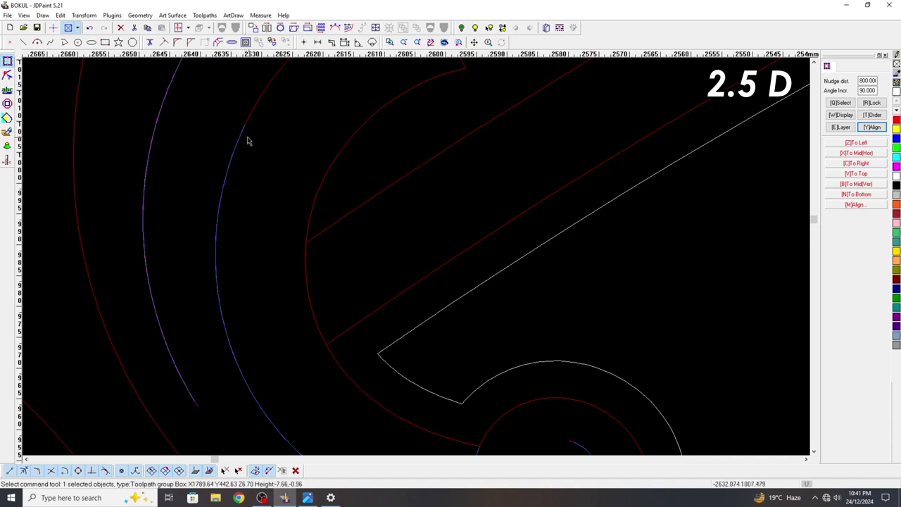
scroll(247, 141, "down", 2)
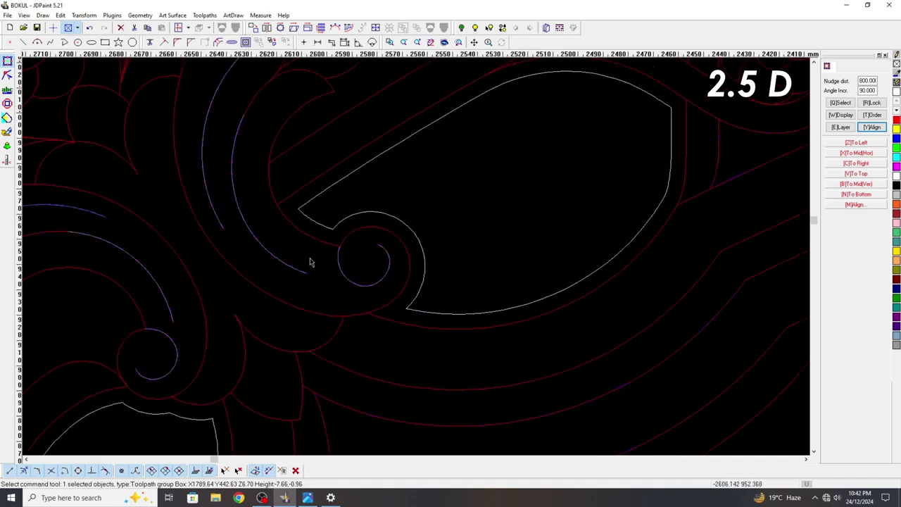
left_click(382, 183)
scroll(443, 115, "down", 8)
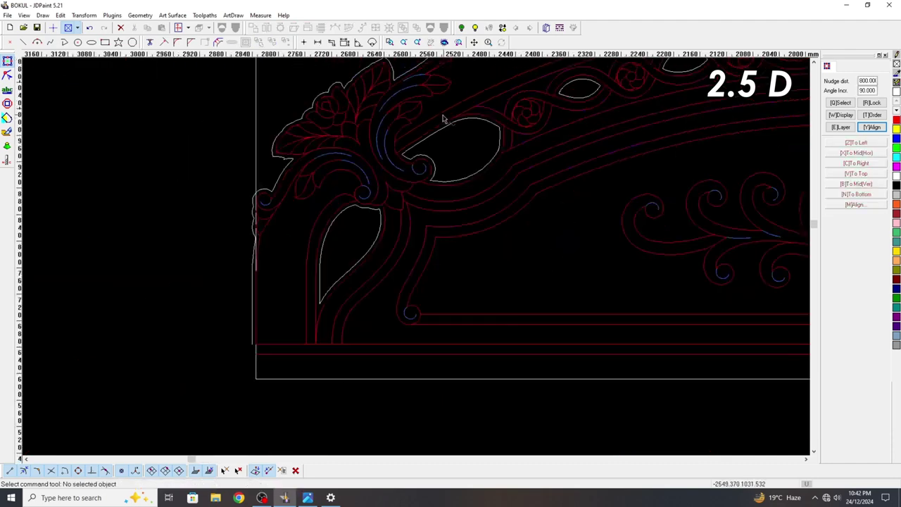
scroll(419, 141, "down", 2)
Step: Select the headboard's combined purple curves and compare them with the copies in the rectangle below
scroll(419, 148, "up", 4)
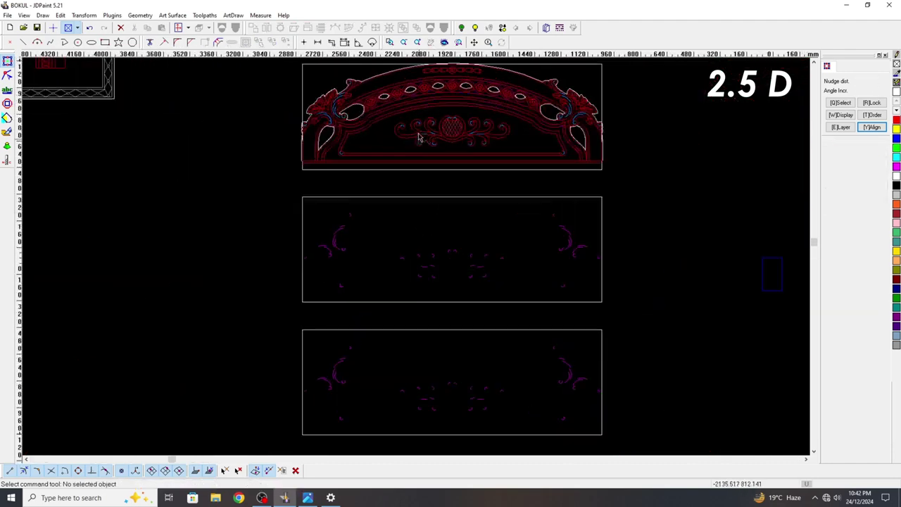
scroll(417, 150, "up", 2)
left_click(427, 169)
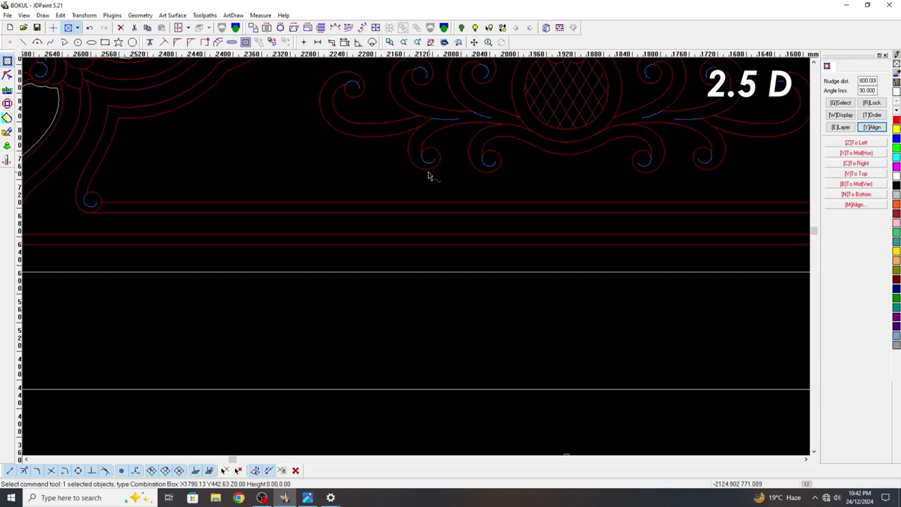
scroll(444, 115, "up", 2)
scroll(458, 264, "down", 4)
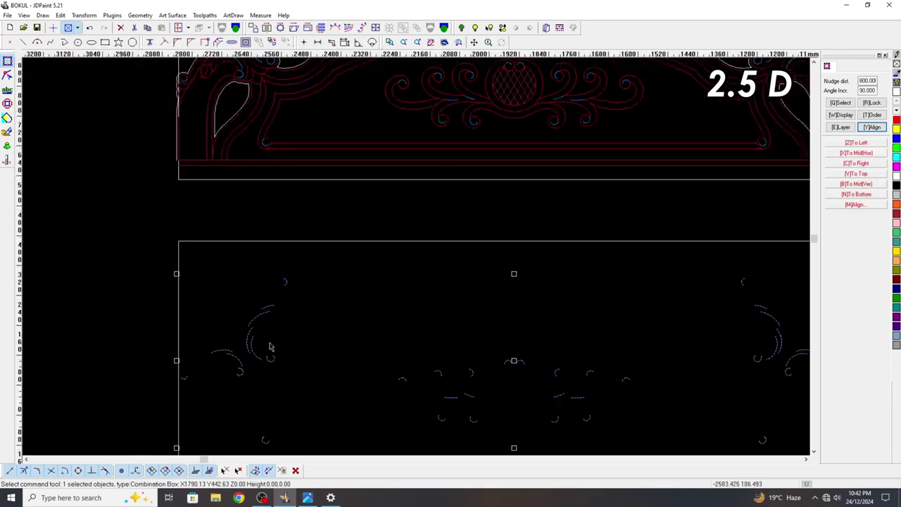
scroll(303, 299, "down", 4)
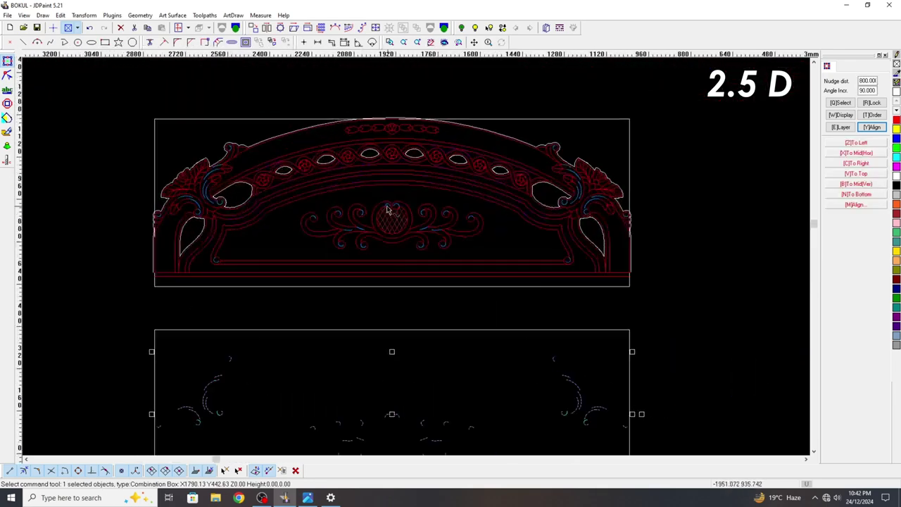
scroll(389, 203, "up", 2)
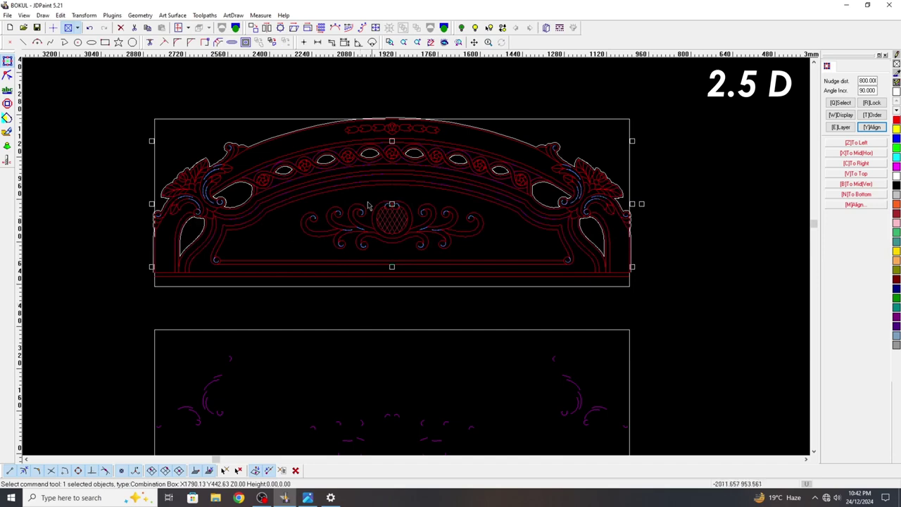
left_click(288, 231)
Step: Delete the three working rectangles with their purple copies below the headboard and the leftover source curves further down
scroll(438, 96, "down", 3)
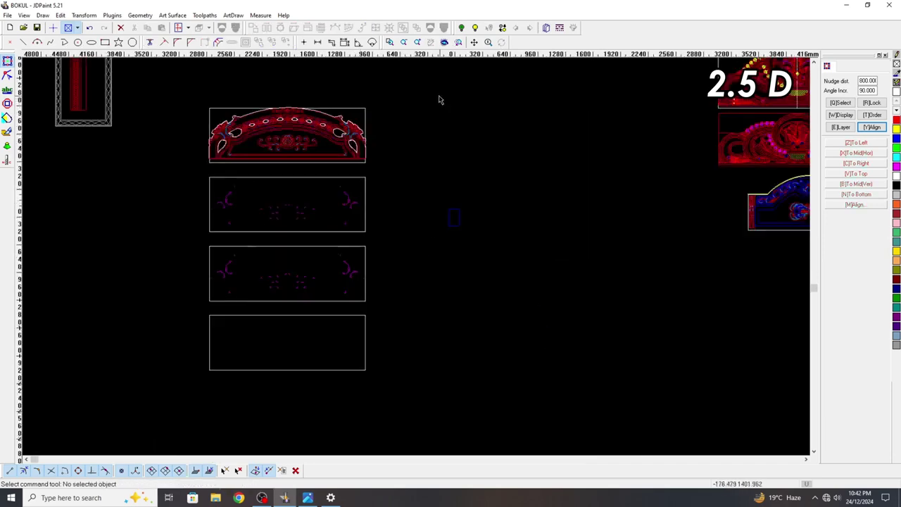
left_click_drag(377, 340, 256, 176)
key("Delete")
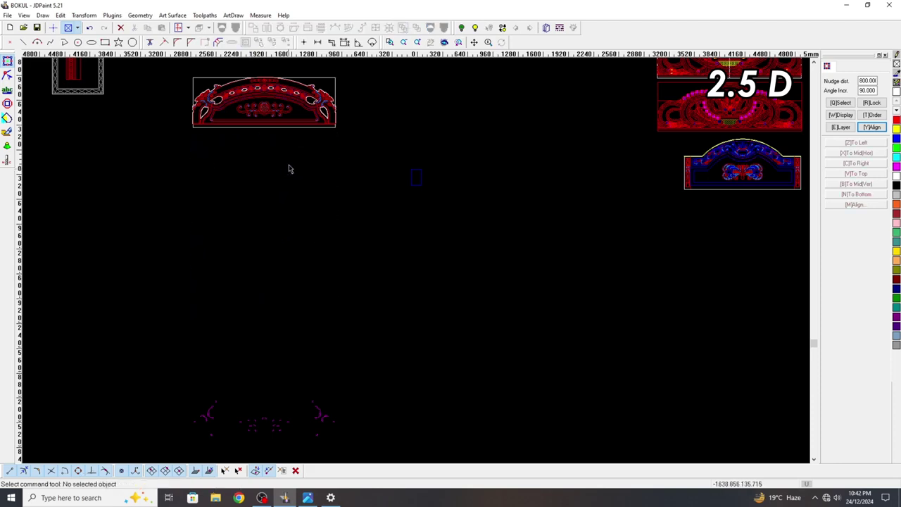
scroll(331, 289, "down", 1)
left_click_drag(287, 358, 286, 359)
key("Delete")
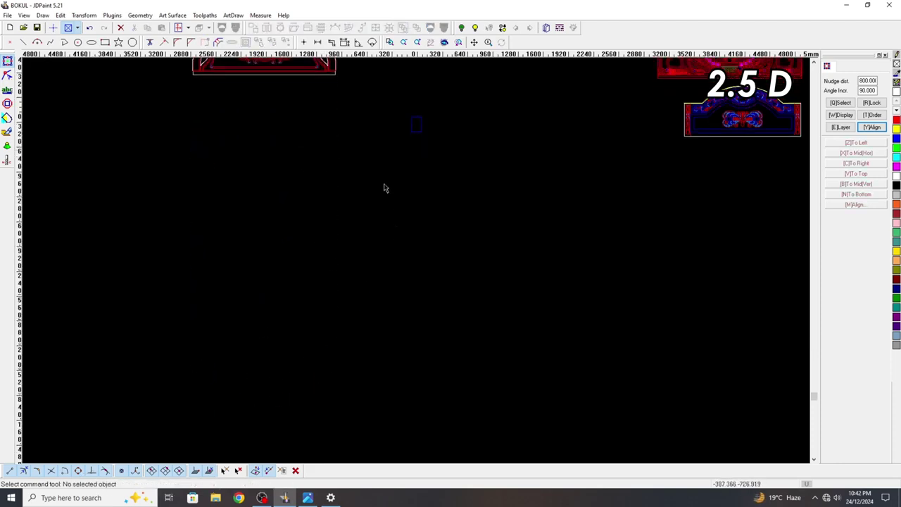
Step: Save the drawing with the cleaned-up headboard design
scroll(402, 286, "up", 1)
scroll(438, 359, "up", 1)
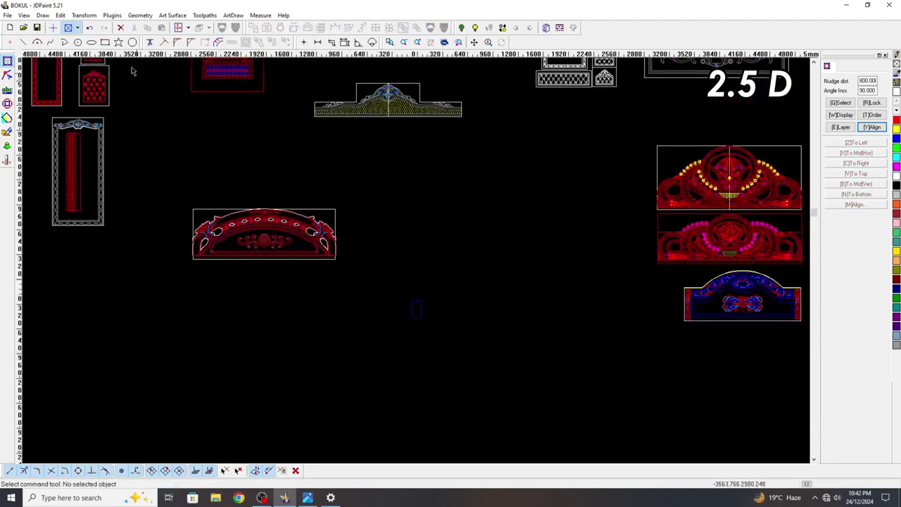
left_click(37, 28)
Step: Copy the complete headboard with its toolpaths to the empty area above and to the left of it
scroll(196, 203, "up", 1)
left_click_drag(428, 294, 172, 182)
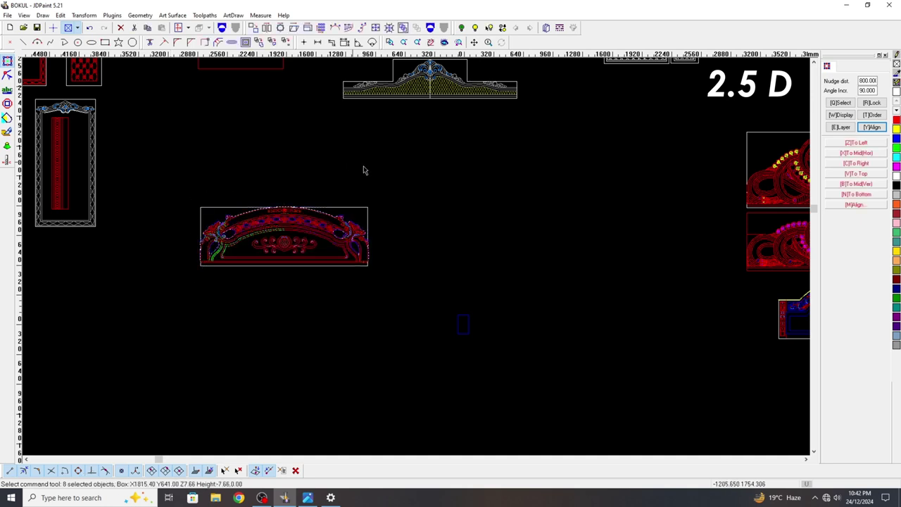
left_click_drag(283, 236, 221, 119, "ctrl")
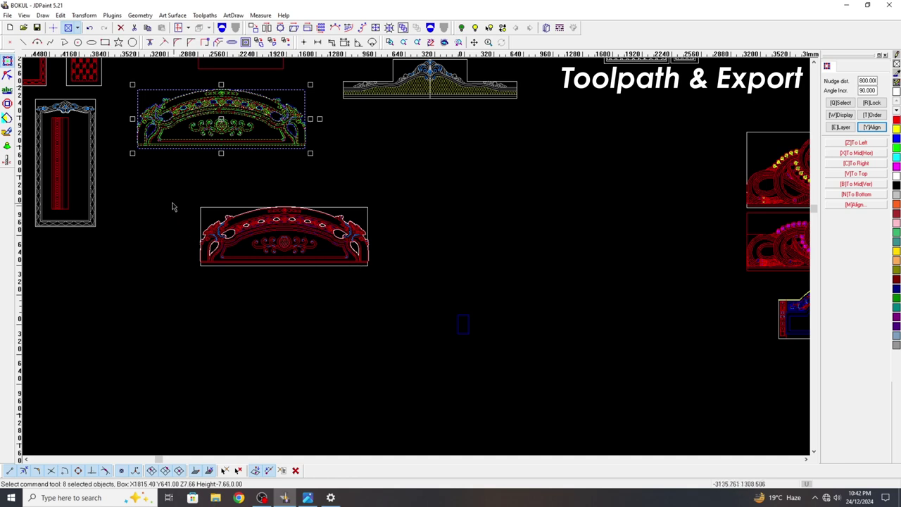
Step: Rotate the lower headboard with its toolpaths 90° clockwise and move it 3200 mm down and 800 mm right
left_click_drag(174, 199, 423, 283)
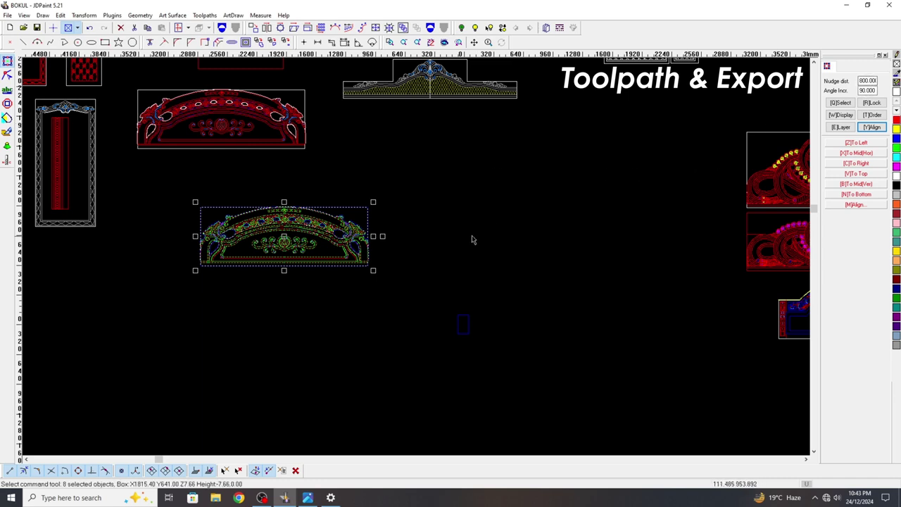
key("Page_Down")
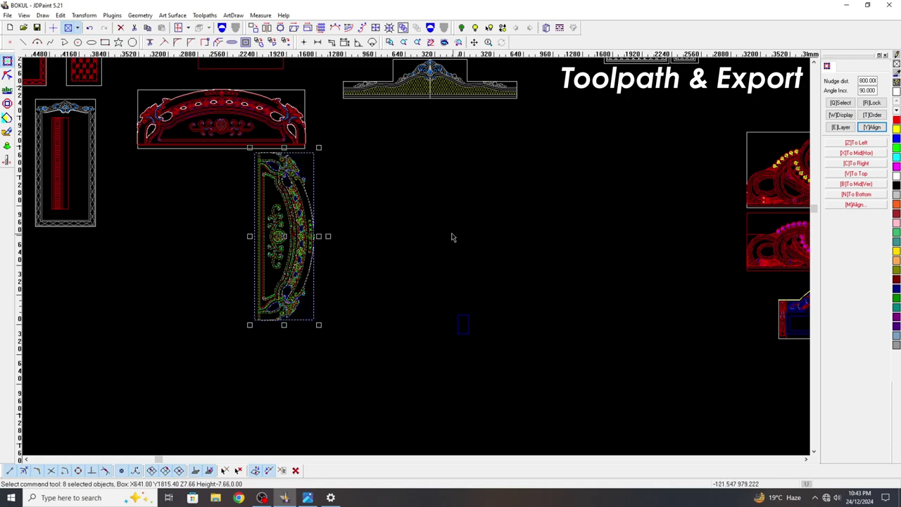
scroll(520, 119, "down", 2)
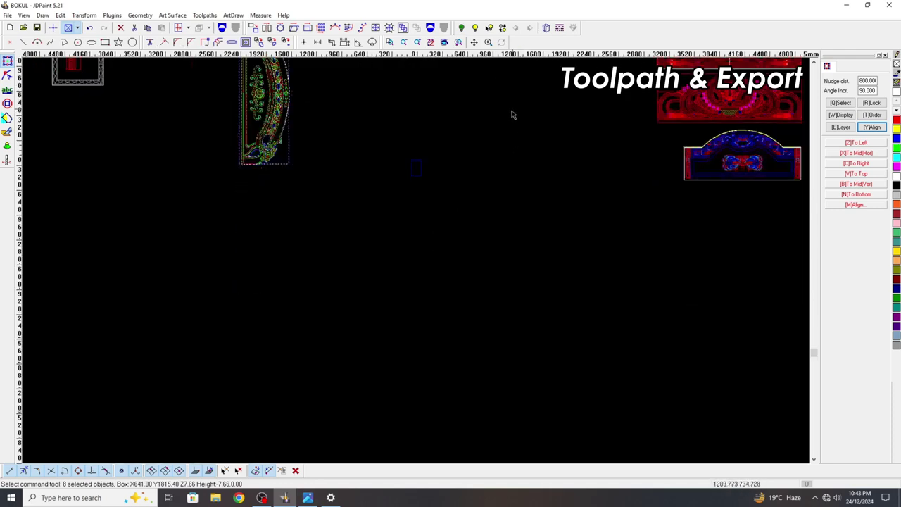
key("Down")
key("Down")
key("Down")
key("Right")
key("Right")
scroll(493, 117, "down", 1)
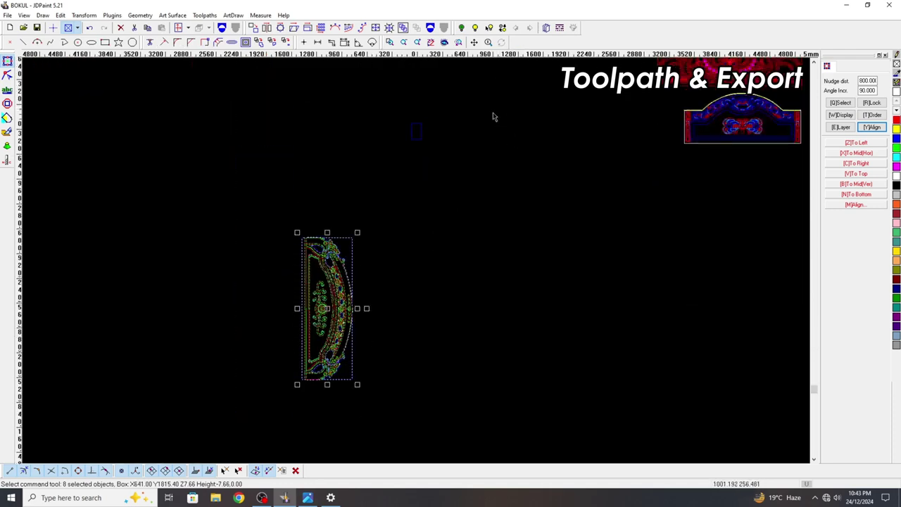
left_click(250, 385)
Step: Move the combined red carving curves 1600 mm to the right, out of the rotated headboard's rectangle
scroll(295, 395, "up", 2)
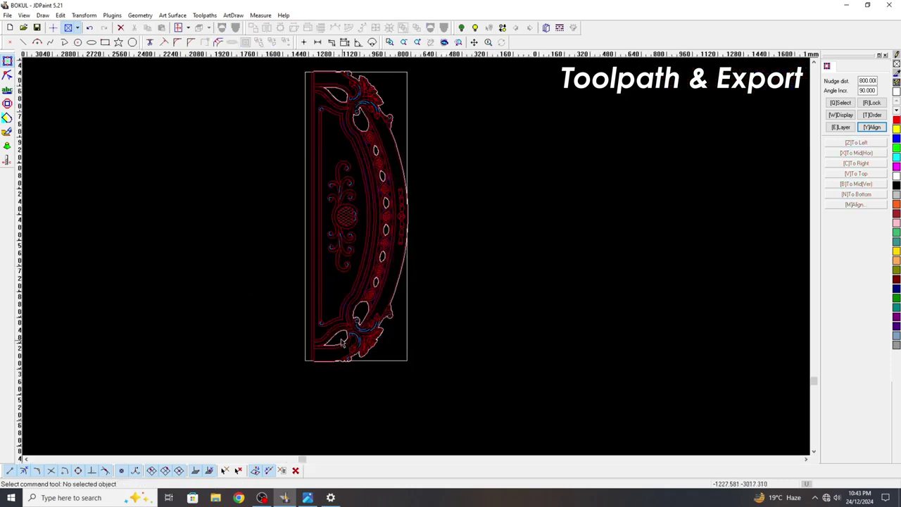
left_click(320, 288)
key("Right")
key("Right")
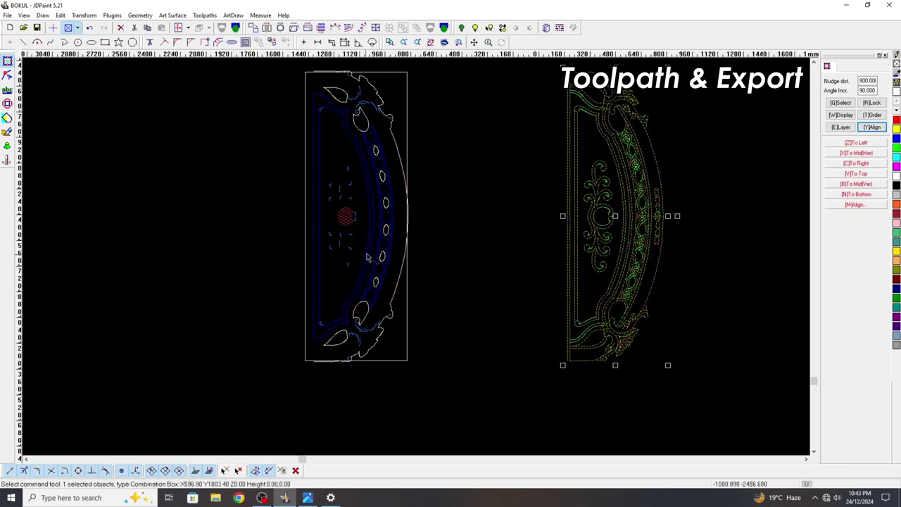
left_click(495, 240)
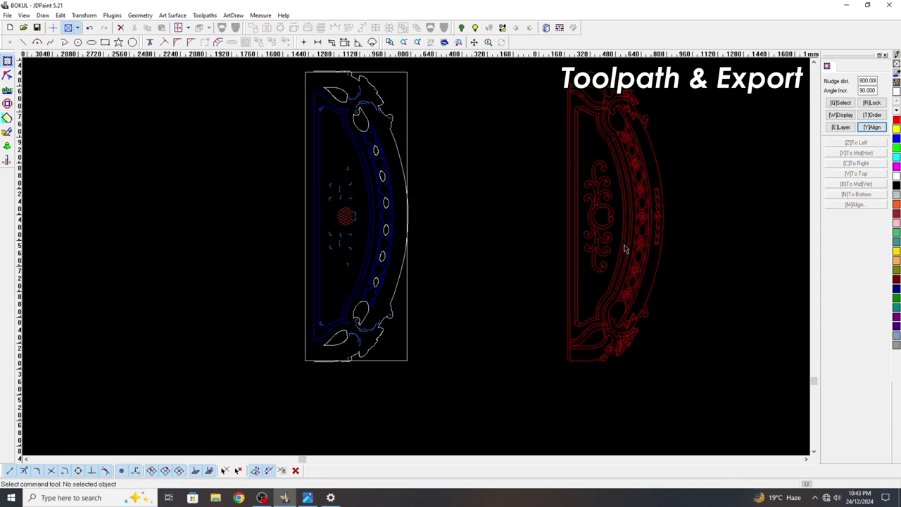
left_click(599, 237)
left_click(465, 243)
Step: Move the red crosshatch medallion 2400 mm to the right, clear of the red carving curves
left_click(335, 218)
key("Right")
key("Right")
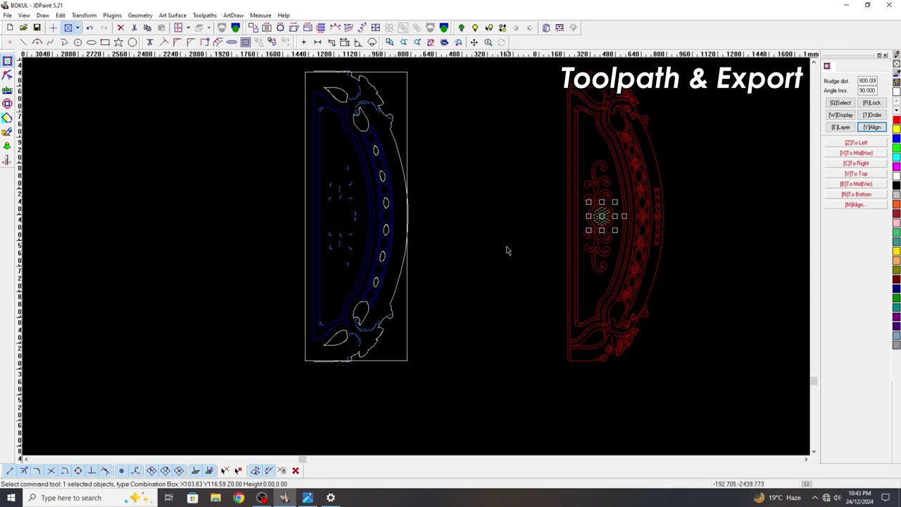
key("Right")
left_click(718, 234)
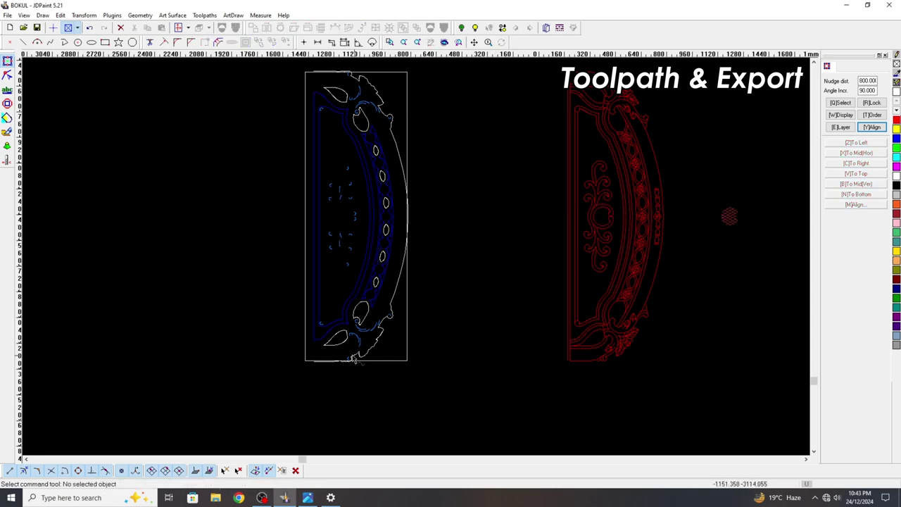
Step: Move the combined purple curves 2400 mm to the right, out of the rectangle and beside the crosshatch medallion
scroll(355, 359, "up", 2)
scroll(367, 324, "up", 2)
left_click(368, 322)
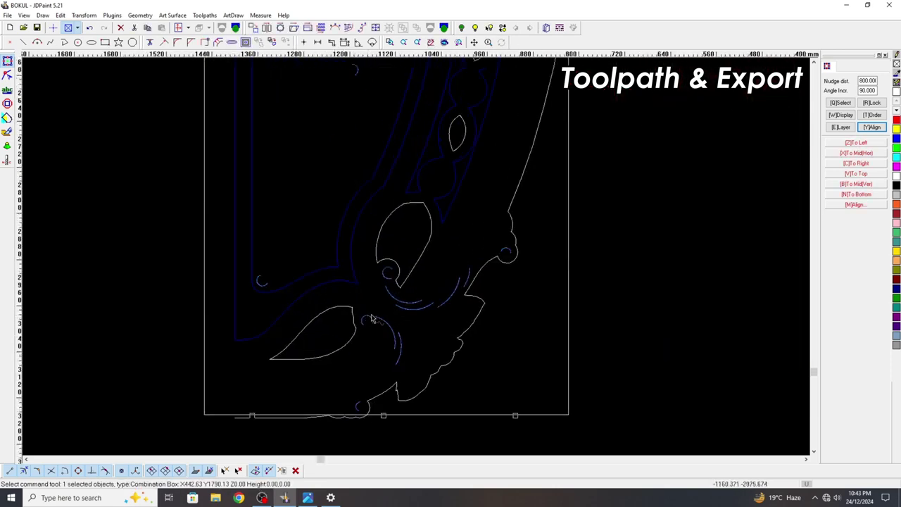
scroll(367, 323, "down", 5)
key("Right")
key("Right")
key("Right")
left_click(589, 358)
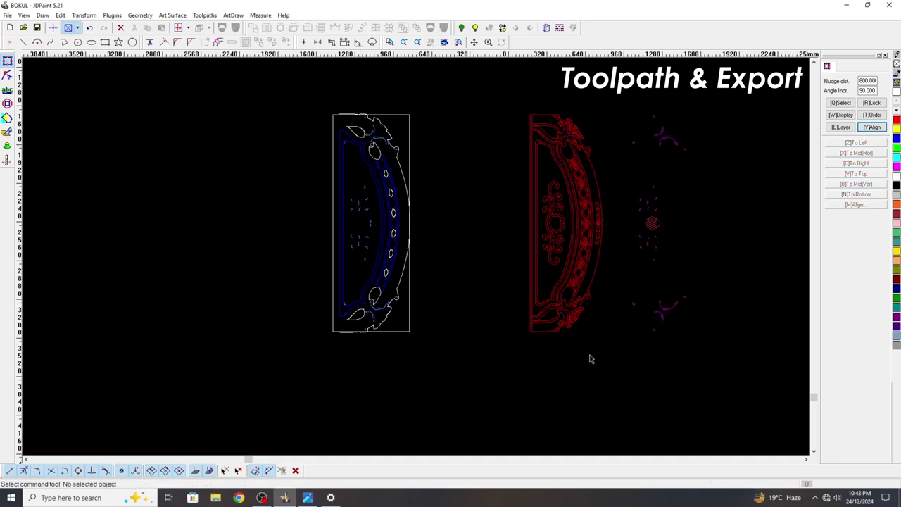
Step: Move the combined purple curves 3200 mm left, to the opposite side of the rotated headboard's rectangle
scroll(620, 330, "up", 3)
scroll(691, 312, "down", 3)
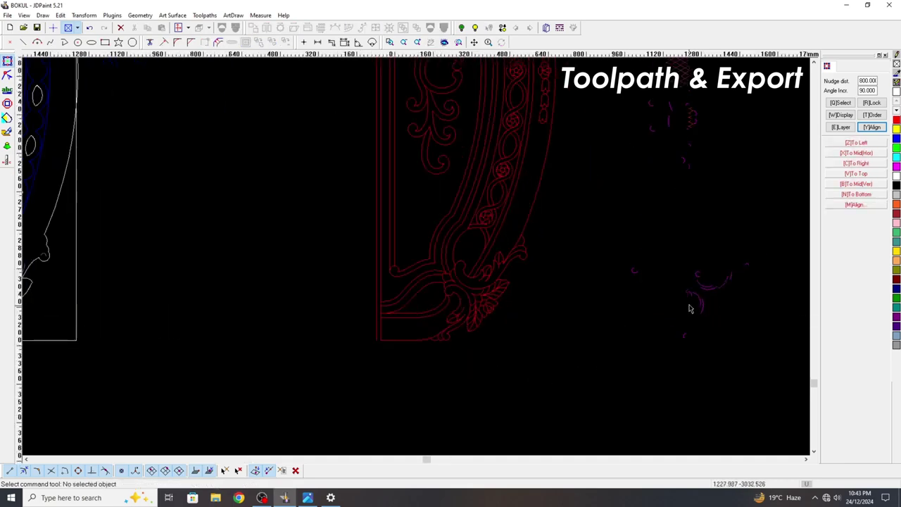
scroll(702, 311, "up", 2)
scroll(687, 293, "down", 2)
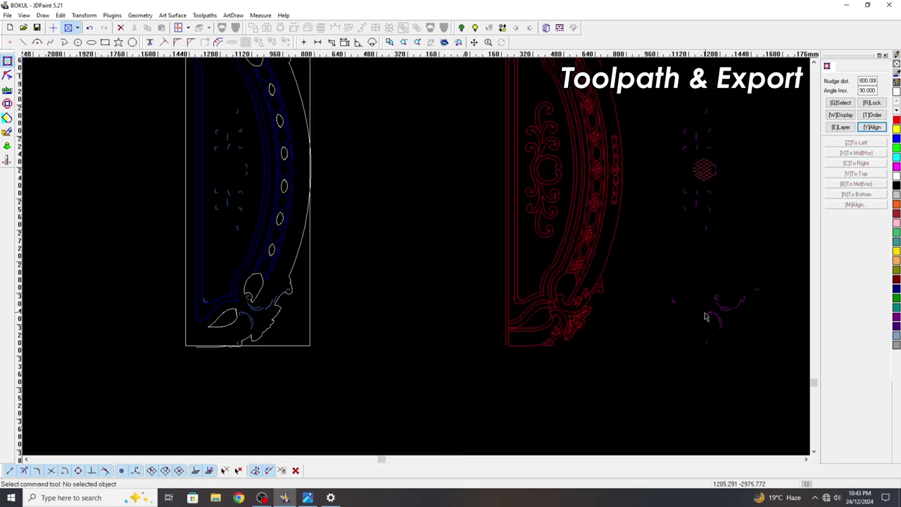
left_click_drag(700, 317, 187, 315)
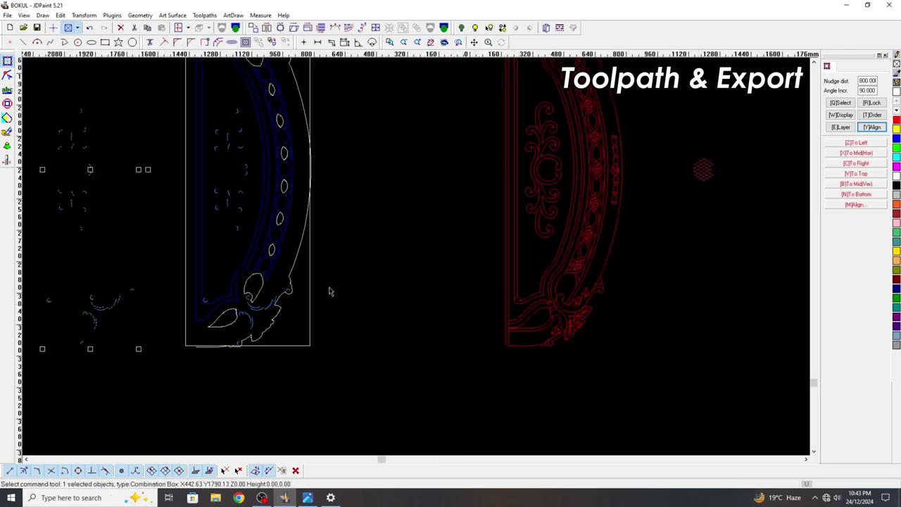
Step: Move the carving toolpath group 800 mm to the right, between the rectangle and the red carving curves
scroll(221, 218, "up", 2)
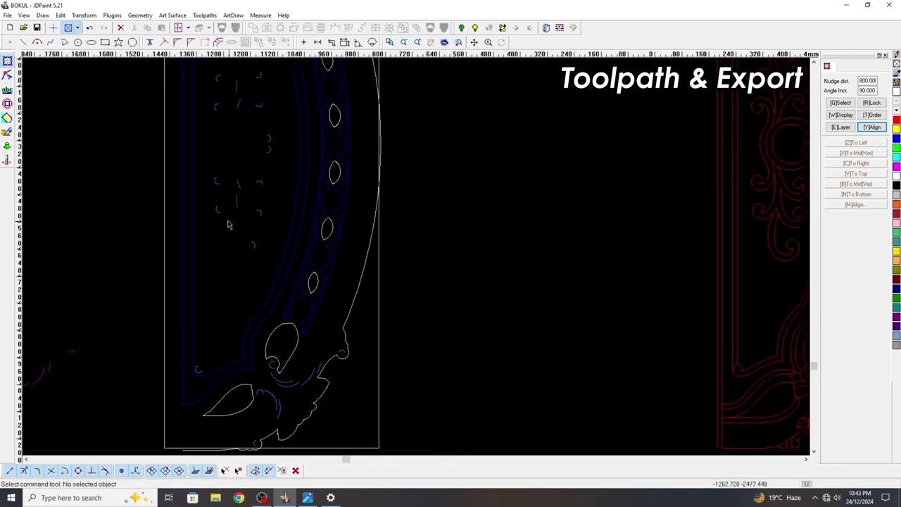
left_click(224, 214)
scroll(224, 214, "down", 4)
key("Right")
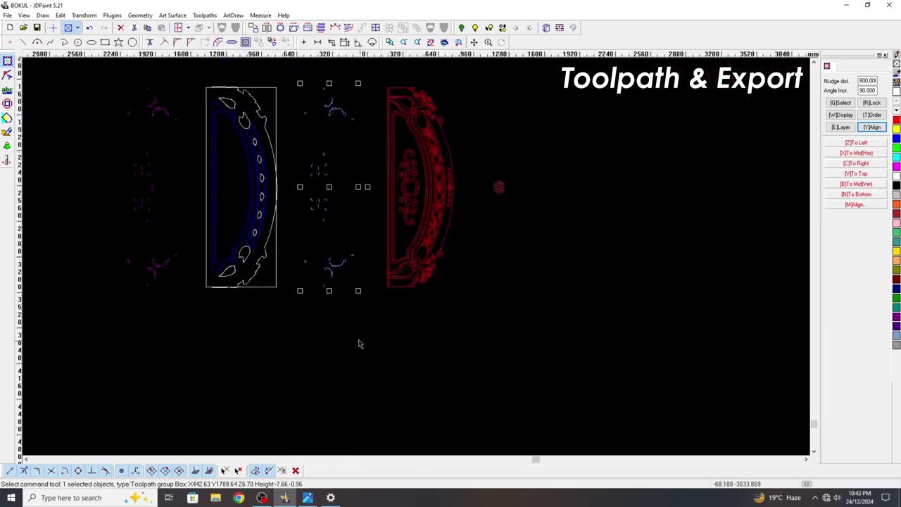
Step: Compare the combined purple curves with the separated carving toolpath group by selecting each of them
left_click_drag(172, 296, 132, 250)
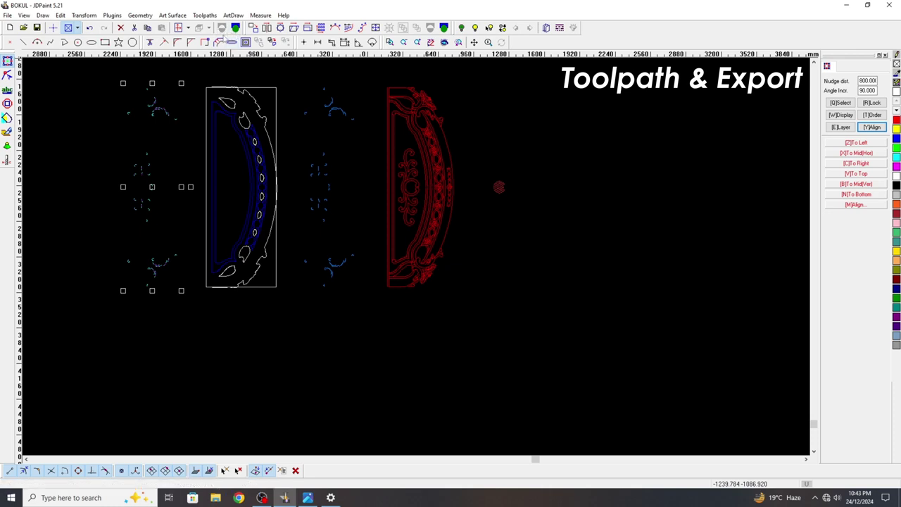
left_click(349, 127)
left_click(320, 98)
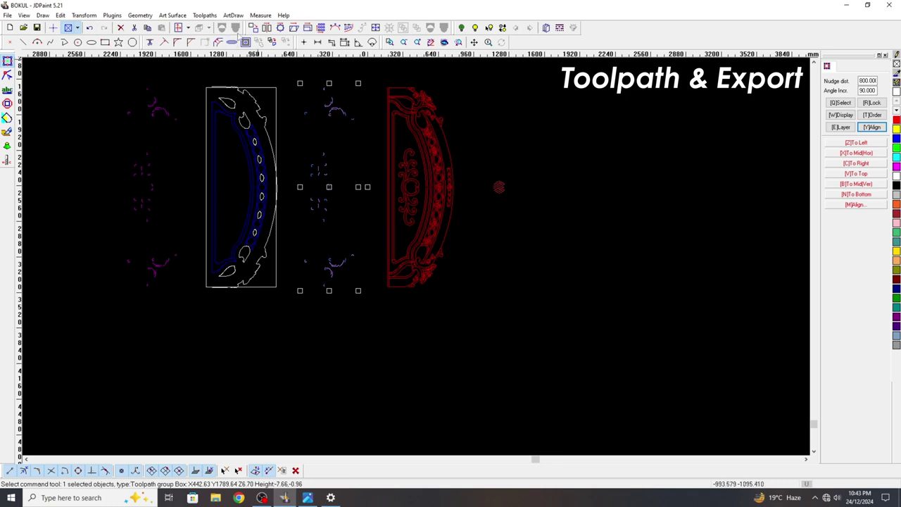
left_click(246, 73)
scroll(336, 118, "up", 1)
left_click(355, 129)
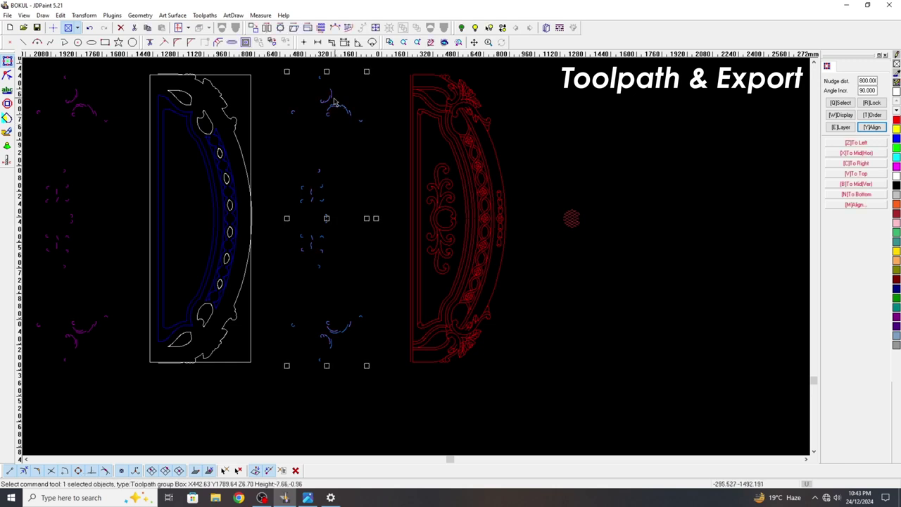
Step: Move the toolpath group 800 mm right onto the red carving curves, and the blue and white curves 3200 mm right, beyond the crosshatch medallion
key("x")
left_click(334, 140)
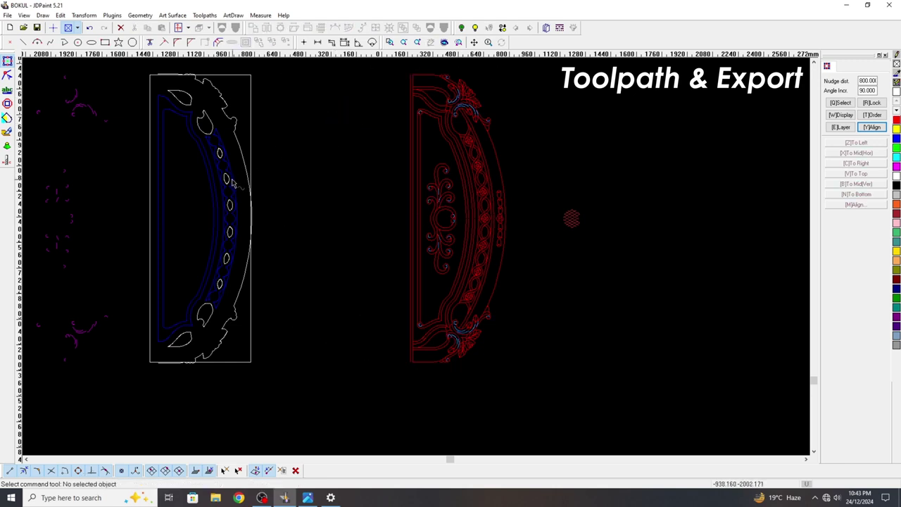
left_click(236, 125)
key("x")
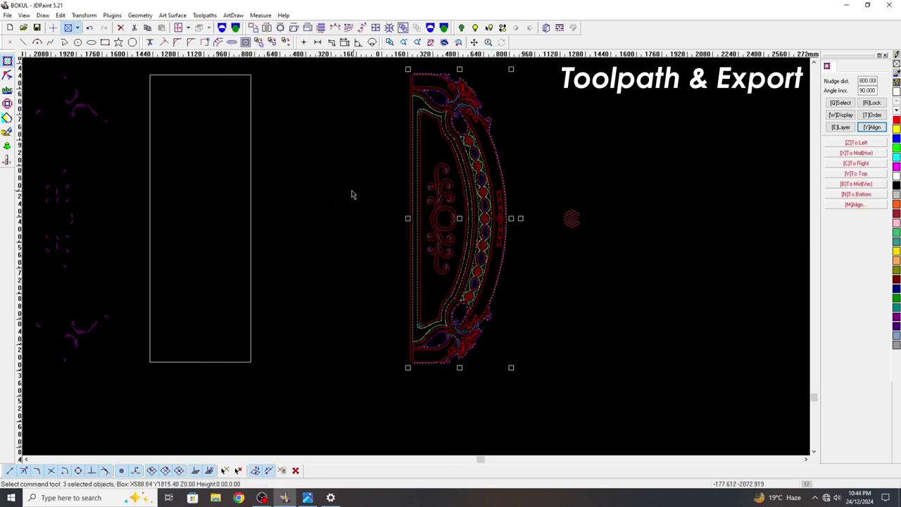
scroll(353, 195, "down", 2)
key("Right")
key("Right")
left_click(471, 174)
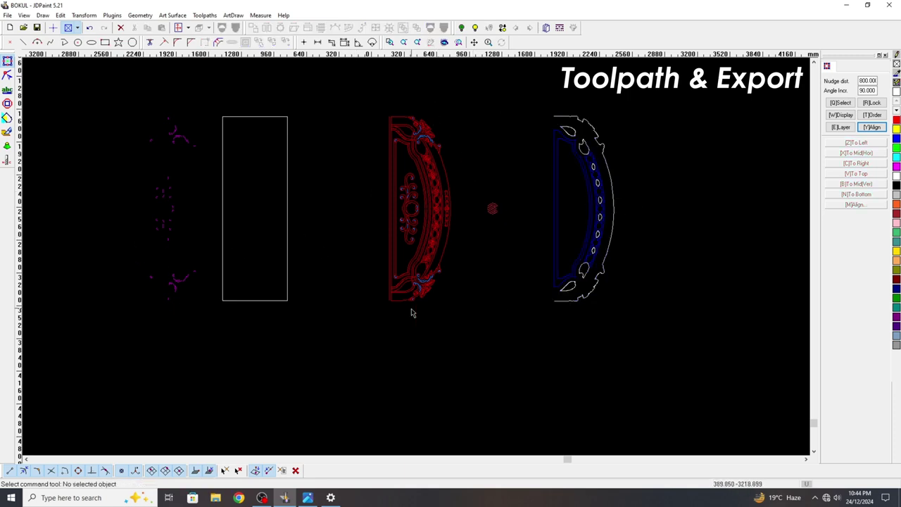
Step: Move the red carving curves together with their toolpath group 1600 mm left, into the empty rectangle
left_click_drag(437, 326, 397, 262)
key("Left")
key("Left")
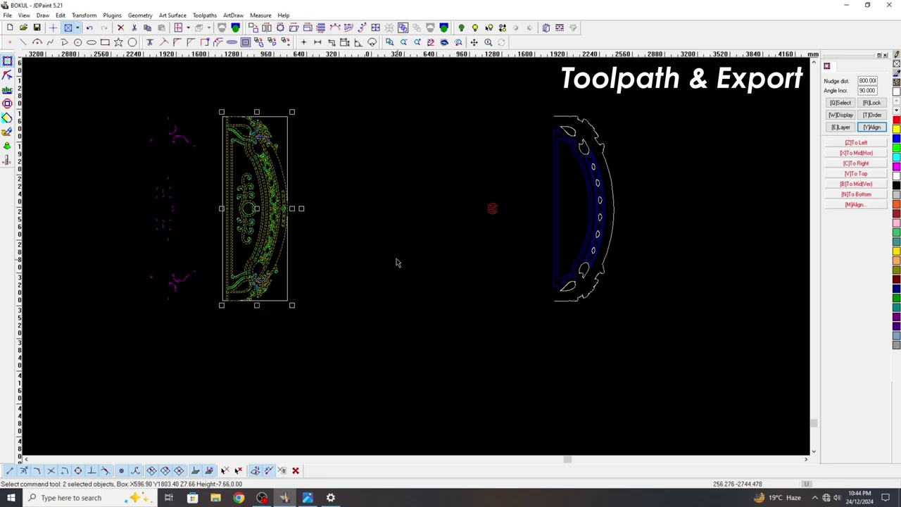
left_click(397, 262)
Step: Select the red carving curves and the toolpath group inside the rectangle, excluding the rectangle outline itself
scroll(234, 195, "up", 5)
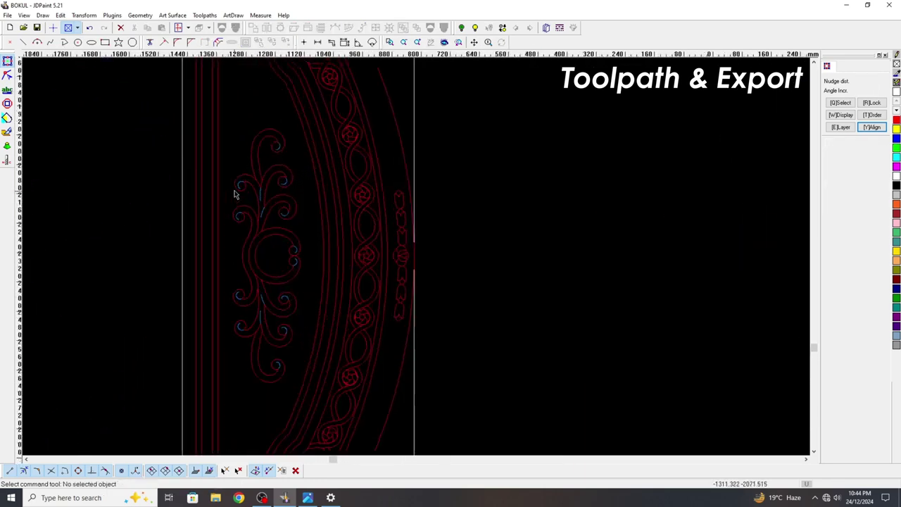
scroll(423, 214, "down", 3)
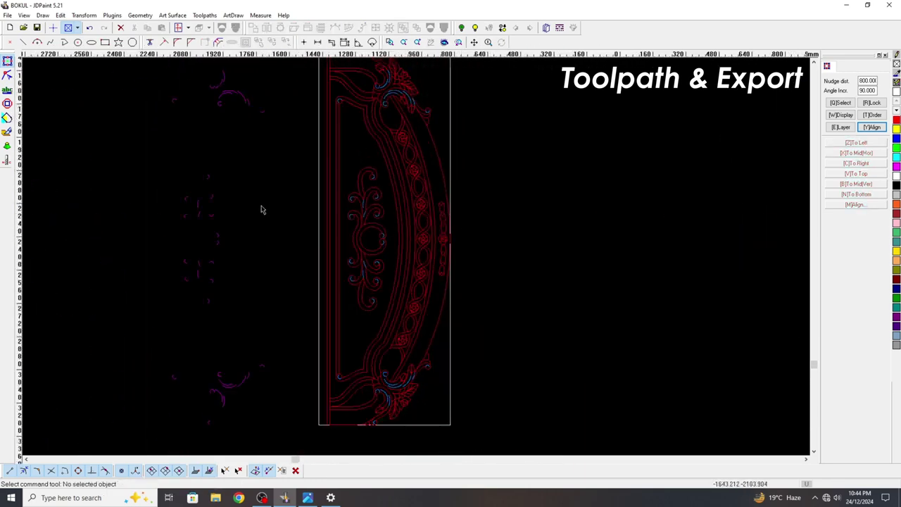
scroll(342, 239, "down", 2)
scroll(216, 231, "up", 1)
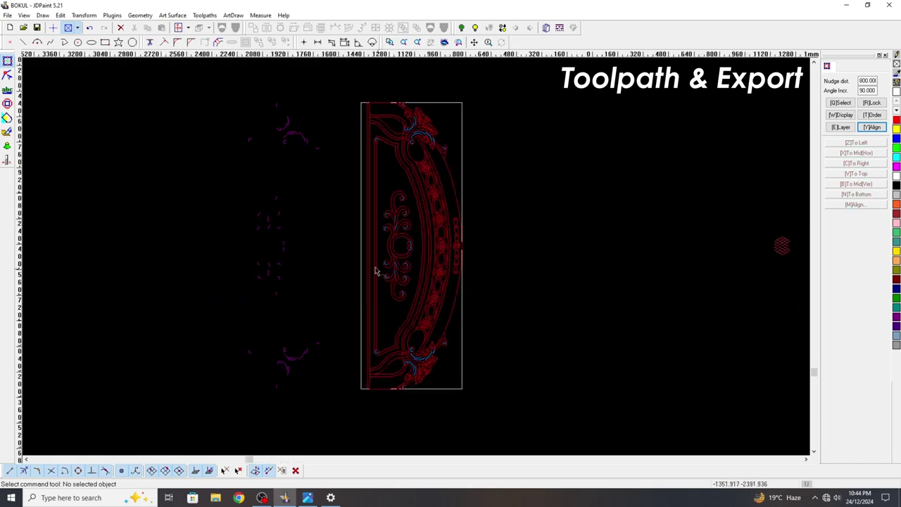
scroll(375, 272, "up", 1)
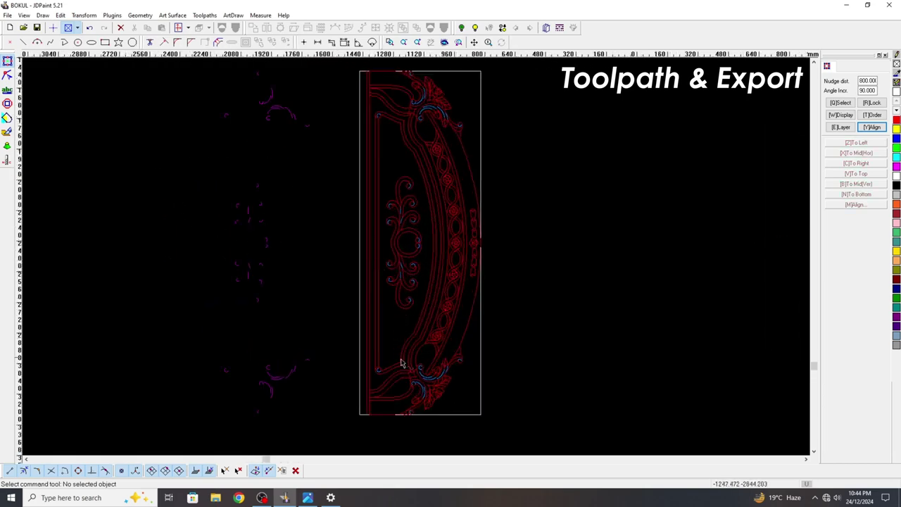
left_click(448, 326)
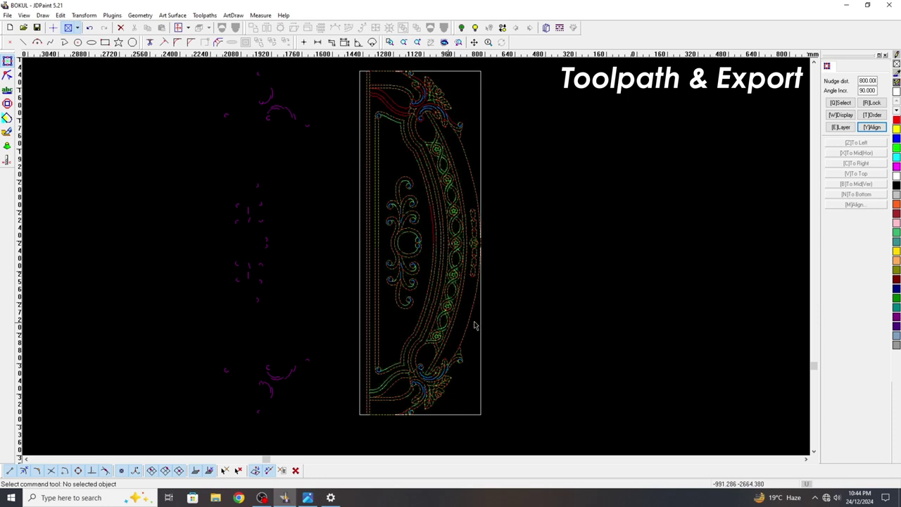
scroll(533, 399, "down", 2)
left_click_drag(516, 400, 414, 181)
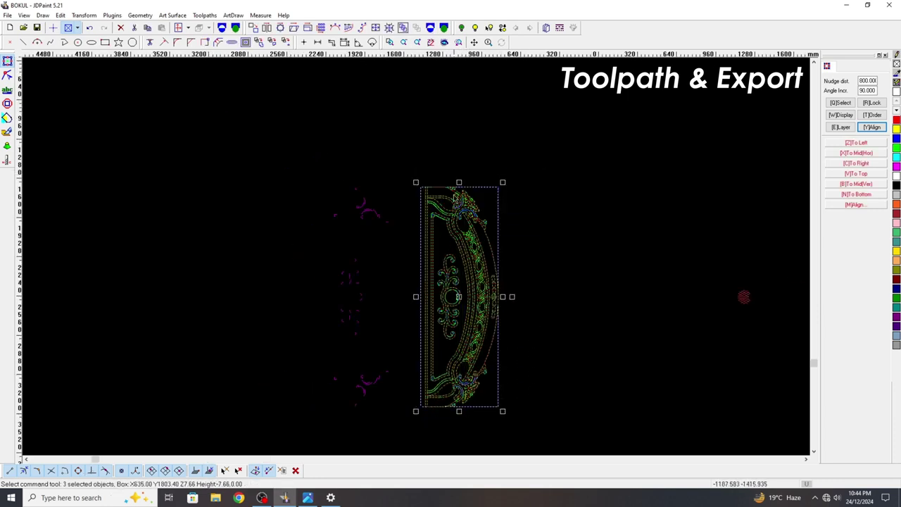
scroll(453, 226, "up", 2)
left_click_drag(546, 198, 497, 164)
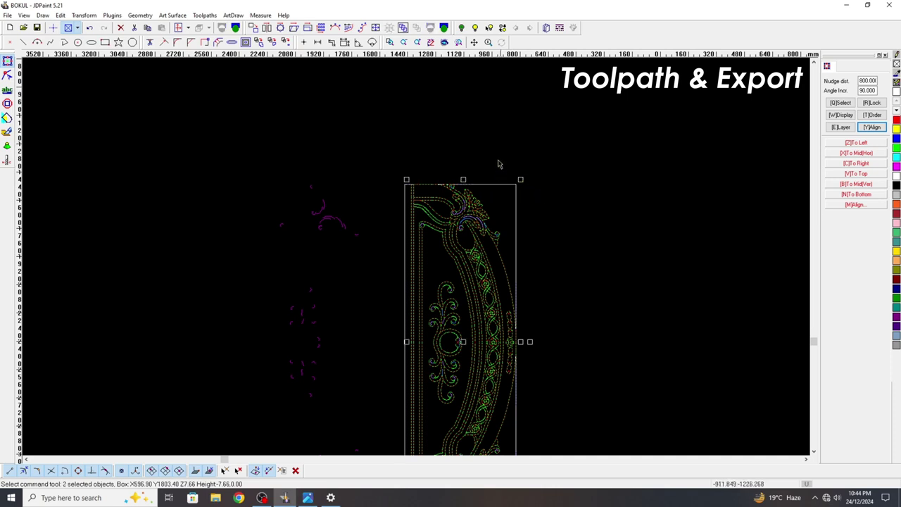
Step: Set up a Curve toolpath for the selected carving with the Advanced strategy, cut depth 8 and Z-depth step 8
left_click(206, 15)
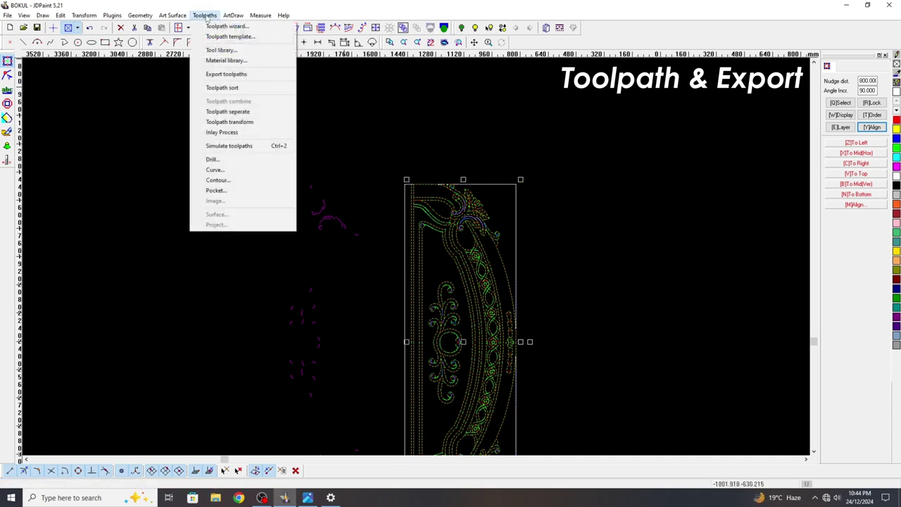
left_click(215, 169)
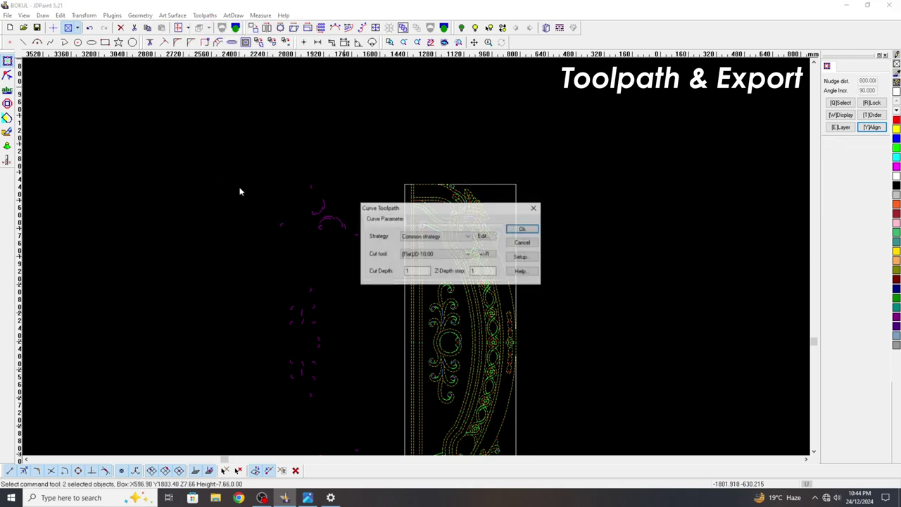
left_click(413, 240)
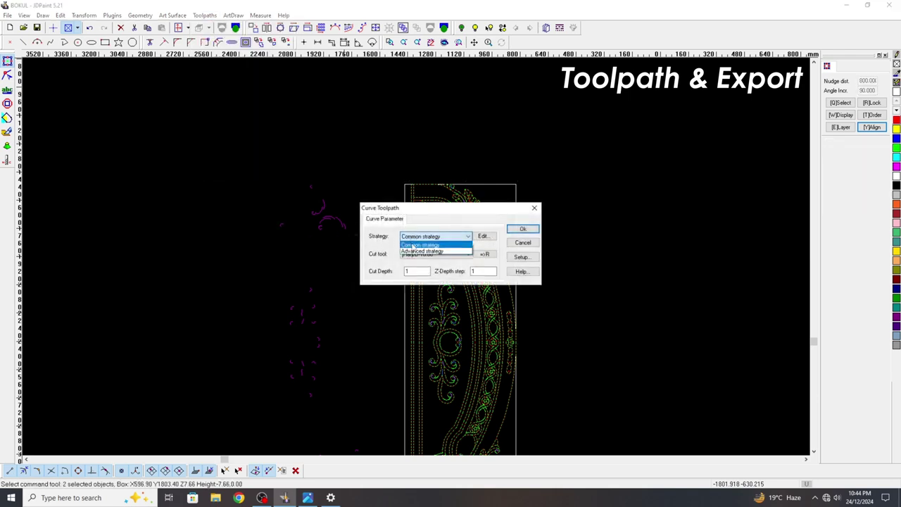
left_click(415, 252)
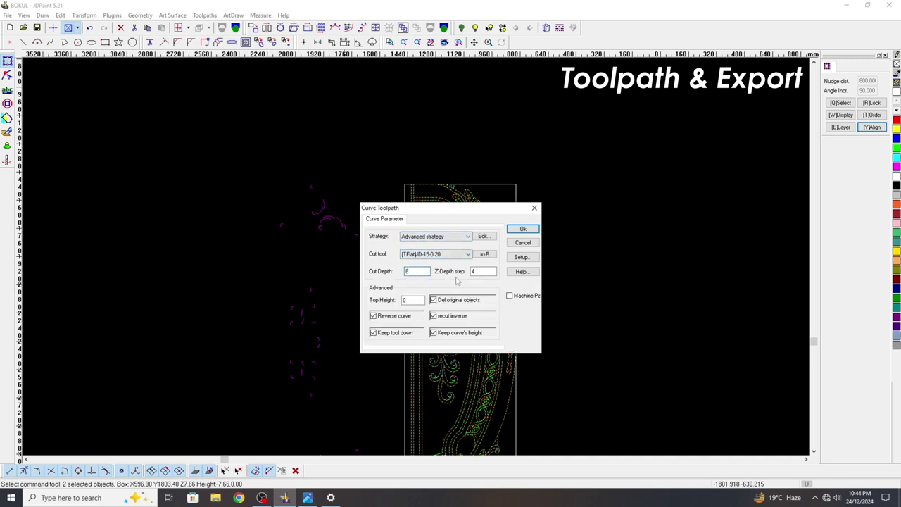
double_click(476, 274)
Step: Browse the tool library, keep the [TFlat]JD-15-0.20 cutter, and generate the carving's curve toolpath
left_click(479, 255)
scroll(409, 284, "down", 1)
scroll(420, 286, "up", 1)
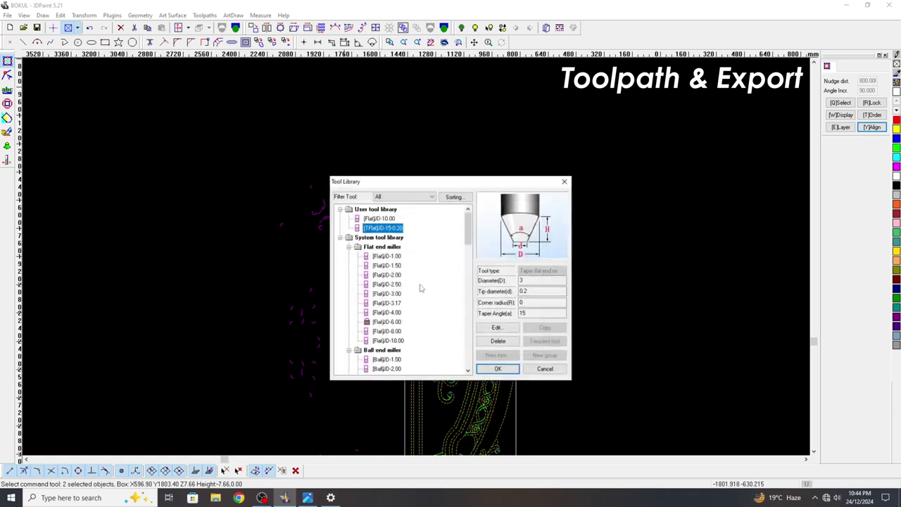
scroll(395, 282, "down", 4)
scroll(390, 282, "down", 6)
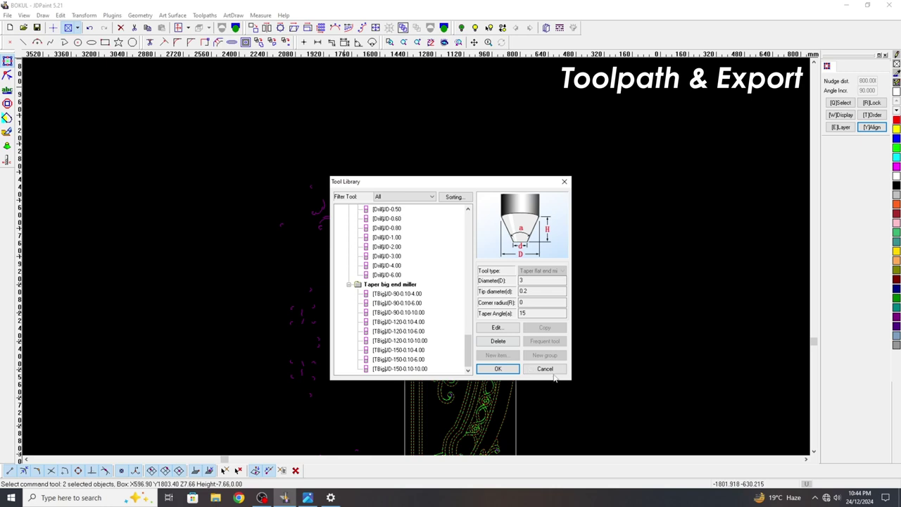
left_click(545, 369)
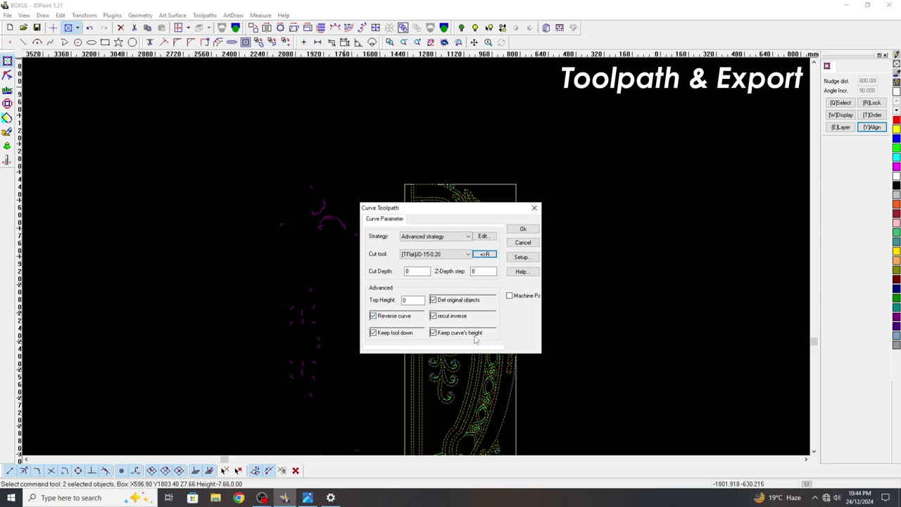
left_click(523, 231)
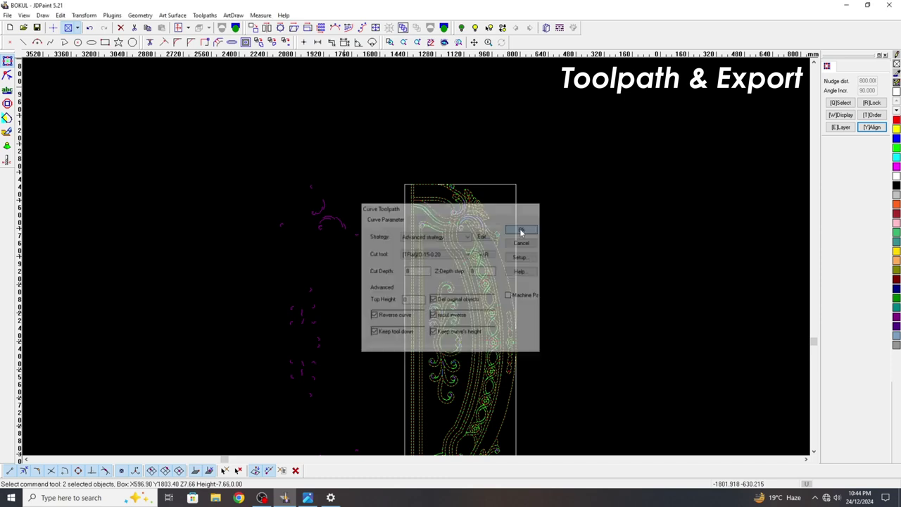
Step: Move the red crosshatch medallion 2400 mm left, into the central circle of the carving ornament
scroll(522, 172, "down", 2)
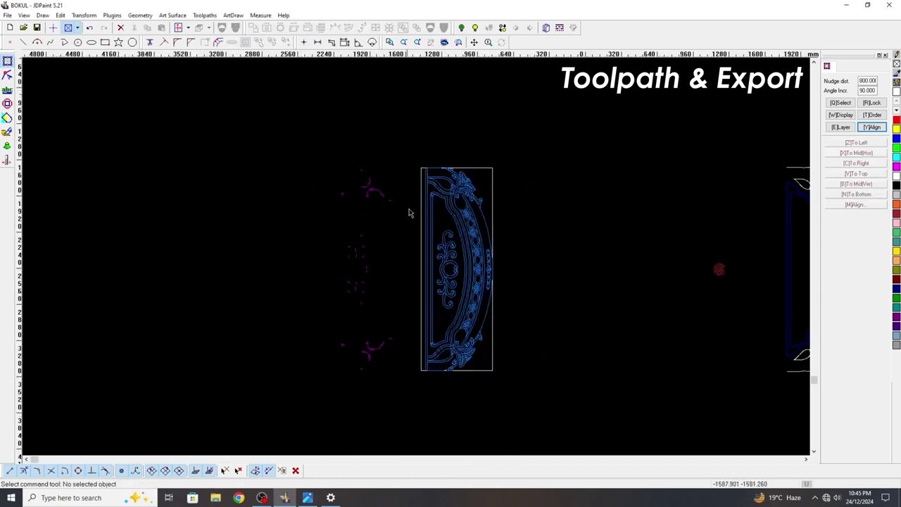
mouse_move(565, 393)
left_mouse_down()
mouse_move(455, 151)
mouse_move(420, 129)
mouse_move(535, 178)
left_mouse_up()
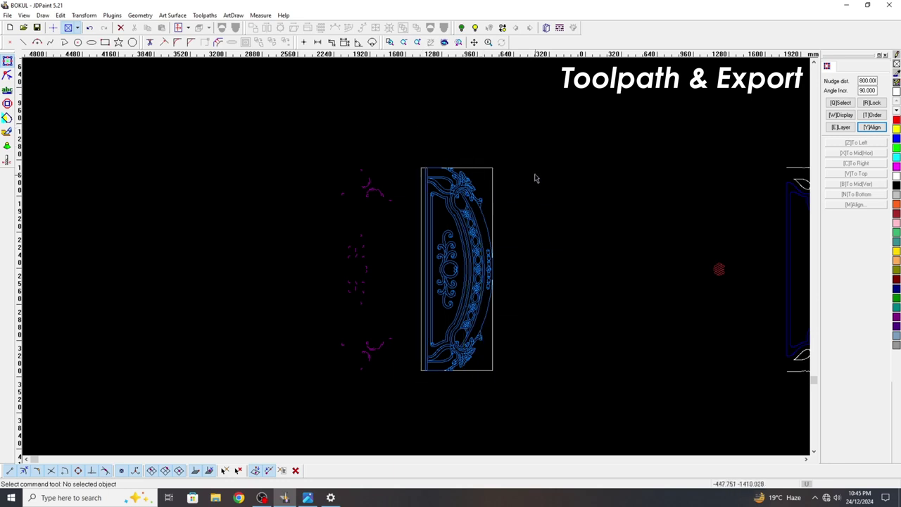
left_click(719, 270)
key("Left")
key("Left")
key("Left")
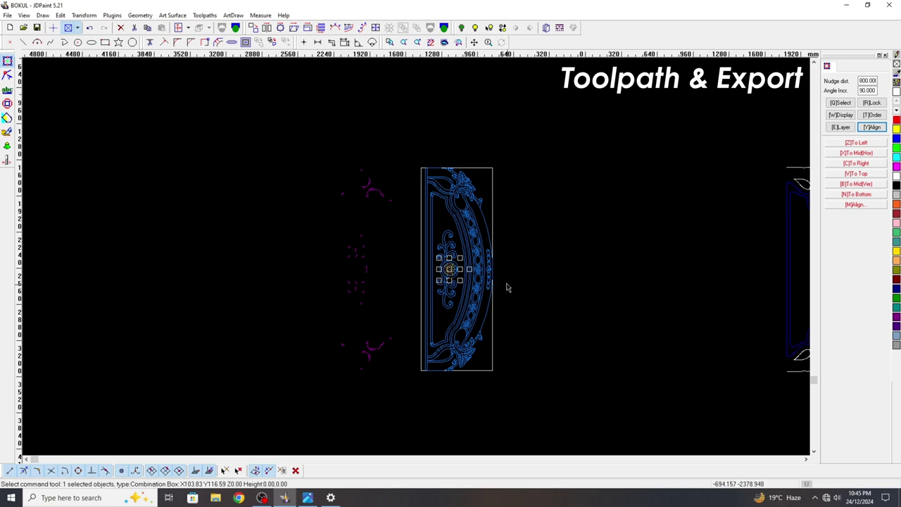
Step: Create a Curve toolpath for the crosshatch medallion with the Advanced strategy, cut depth 4 and Z-depth step 4
left_click(204, 15)
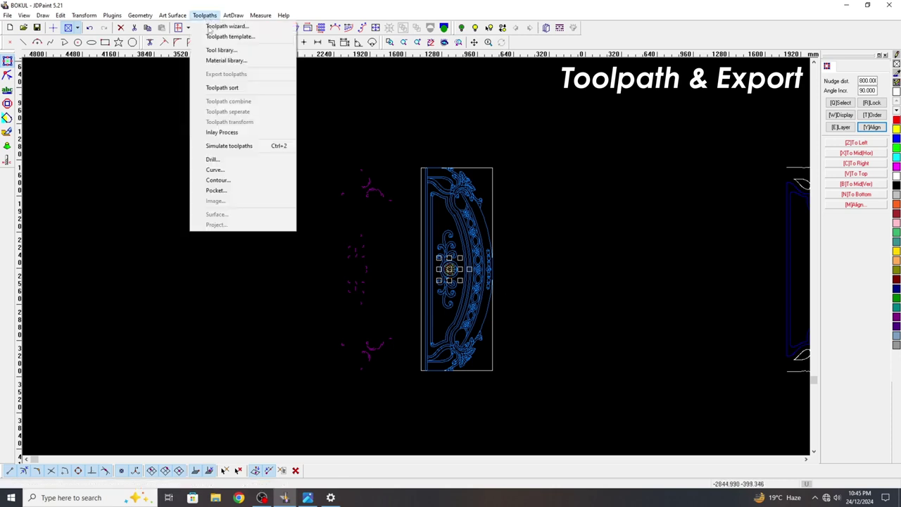
left_click(227, 171)
double_click(412, 236)
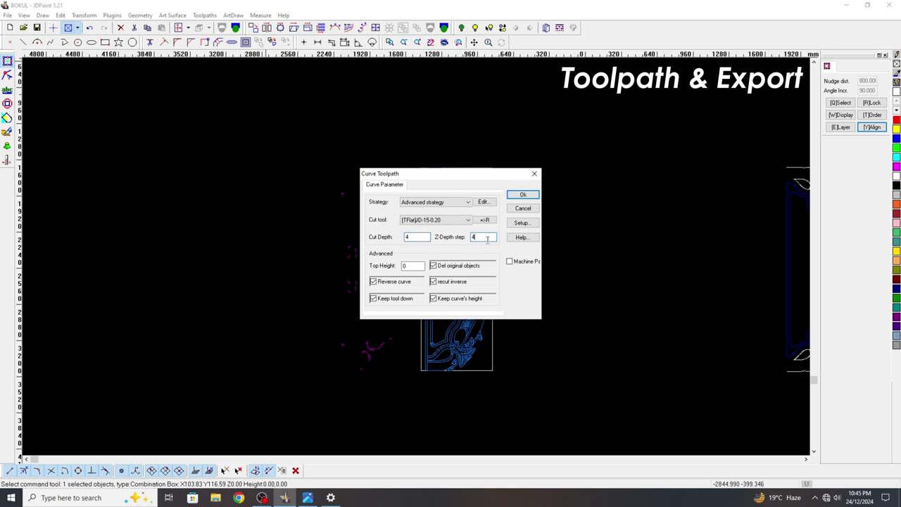
key("Return")
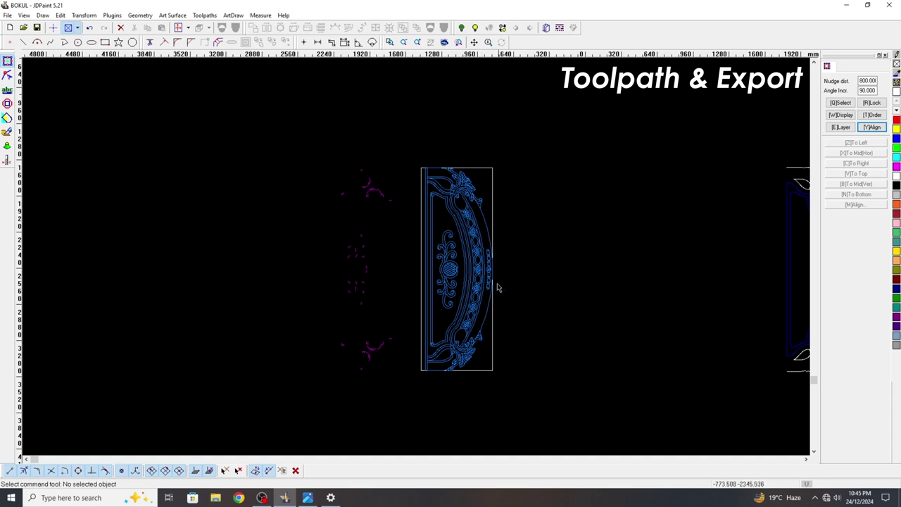
Step: Export all toolpaths inside the rectangle, without its outline, to the Desktop as an En3d file named TRY 22
left_click_drag(544, 404, 414, 118)
left_click(491, 173)
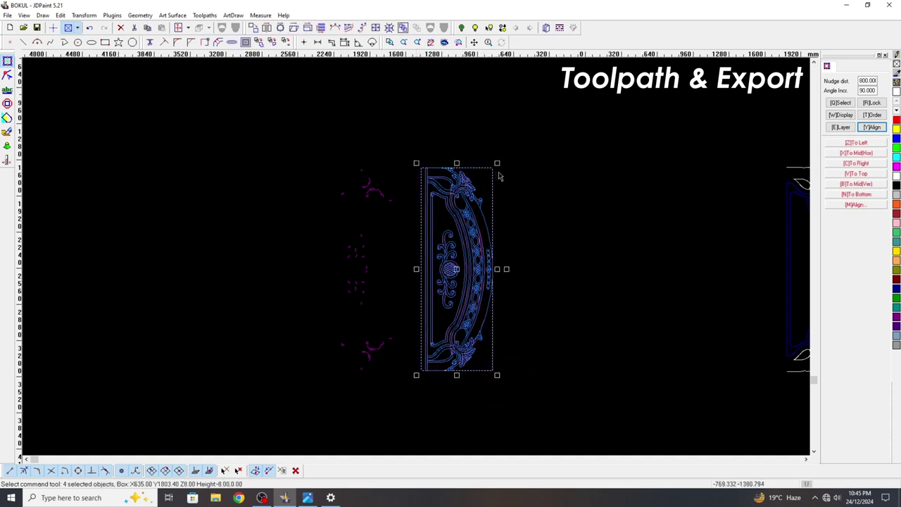
left_click(205, 15)
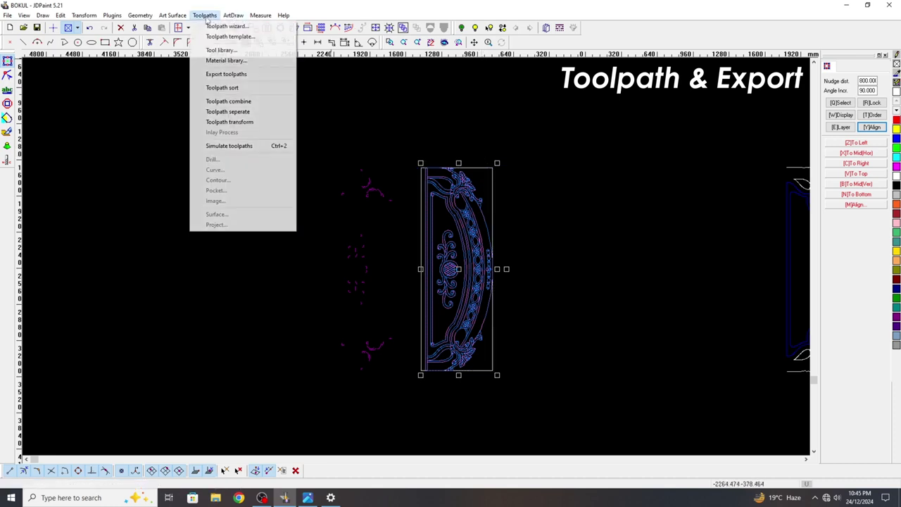
left_click(234, 75)
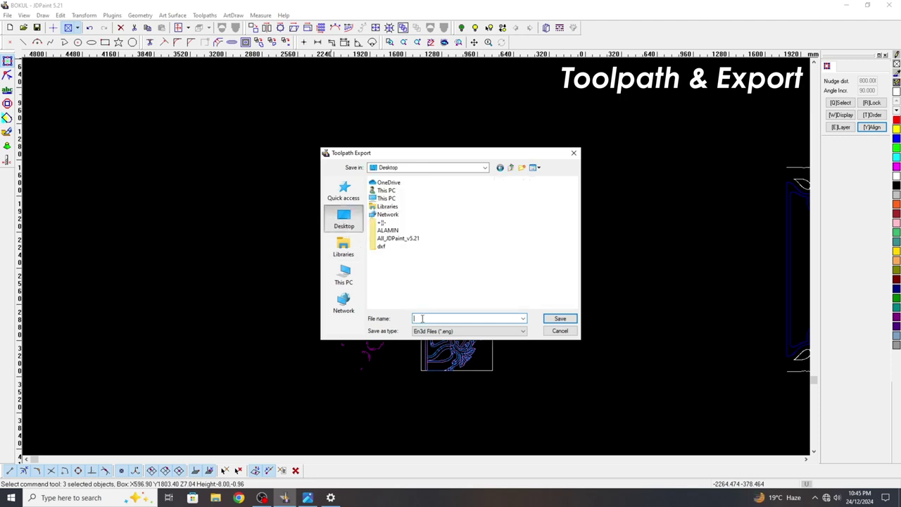
type("try")
type("TRY 22")
left_click(556, 320)
left_click(535, 281)
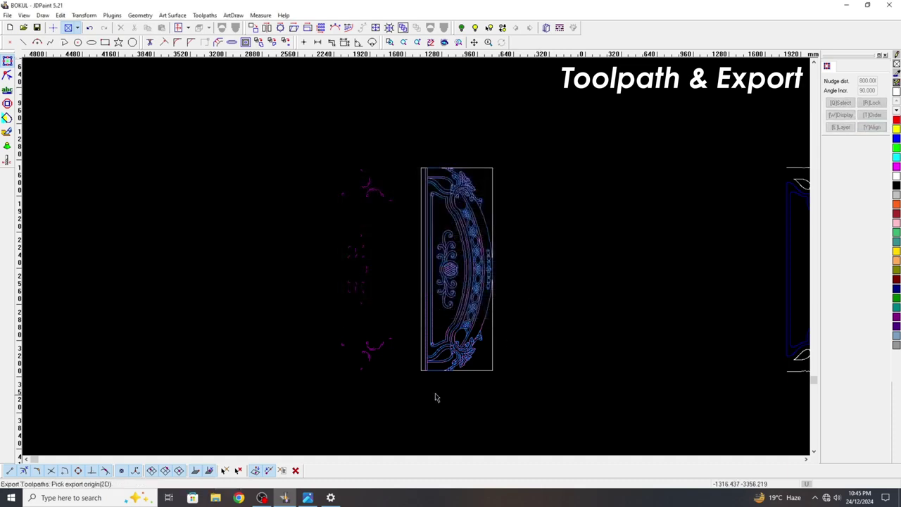
Step: Pick the lower-left corner of the rectangle as the 2D export origin for the toolpaths
scroll(415, 374, "up", 6)
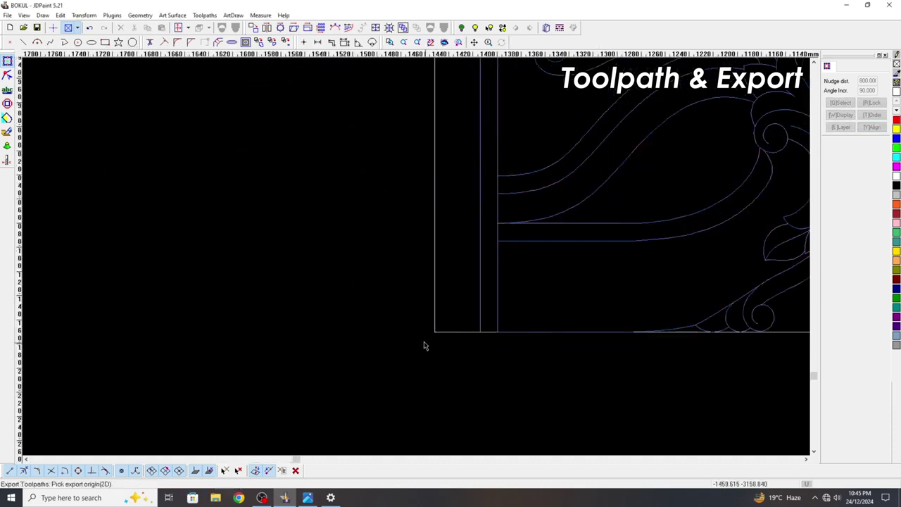
scroll(437, 334, "up", 6)
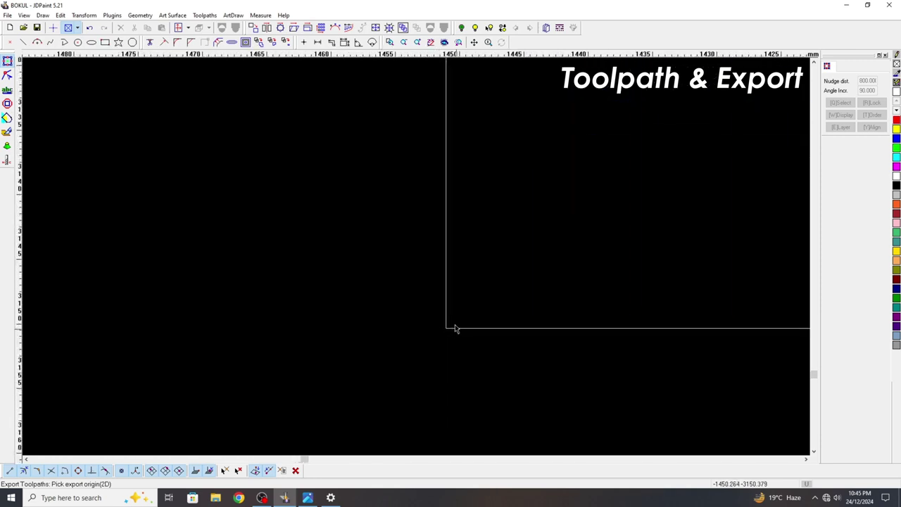
scroll(455, 329, "up", 4)
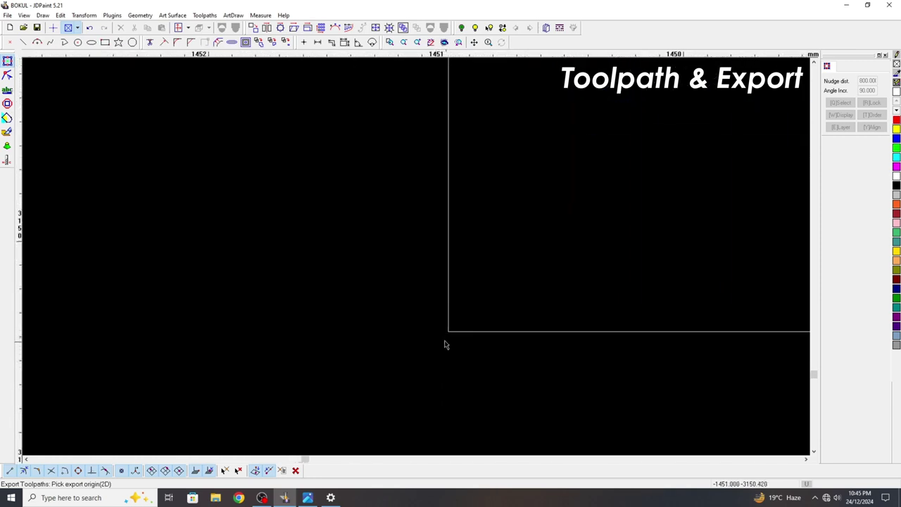
scroll(445, 345, "up", 3)
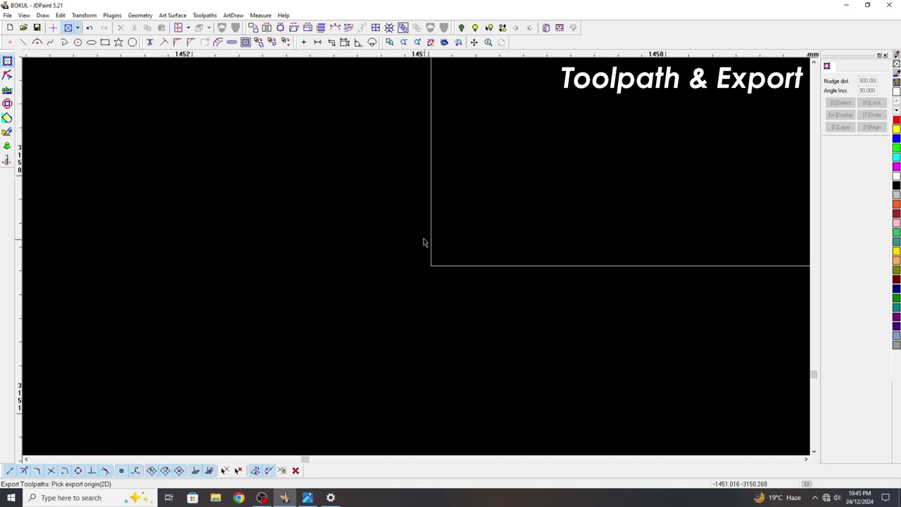
scroll(421, 244, "up", 3)
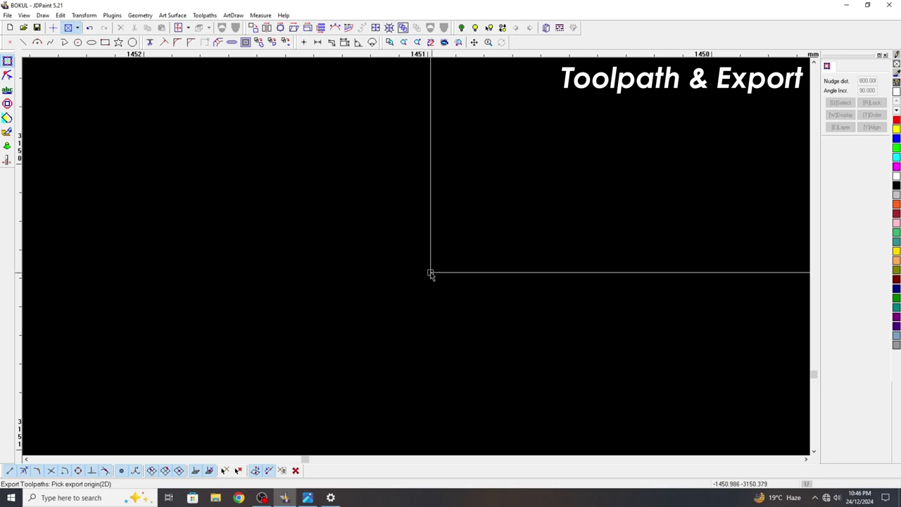
Step: Export the selected toolpaths with the 2D origin snapped to the lower-left corner of the enclosing rectangle
left_click(431, 274)
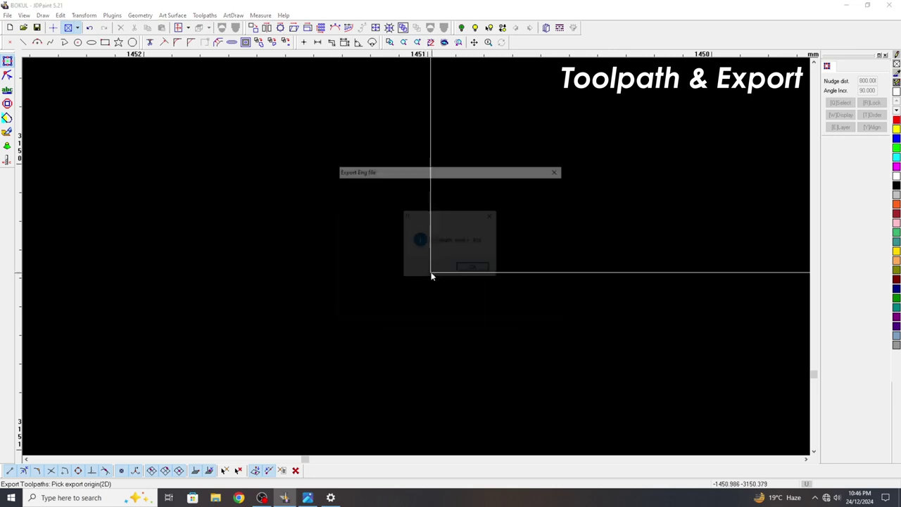
scroll(422, 280, "down", 3)
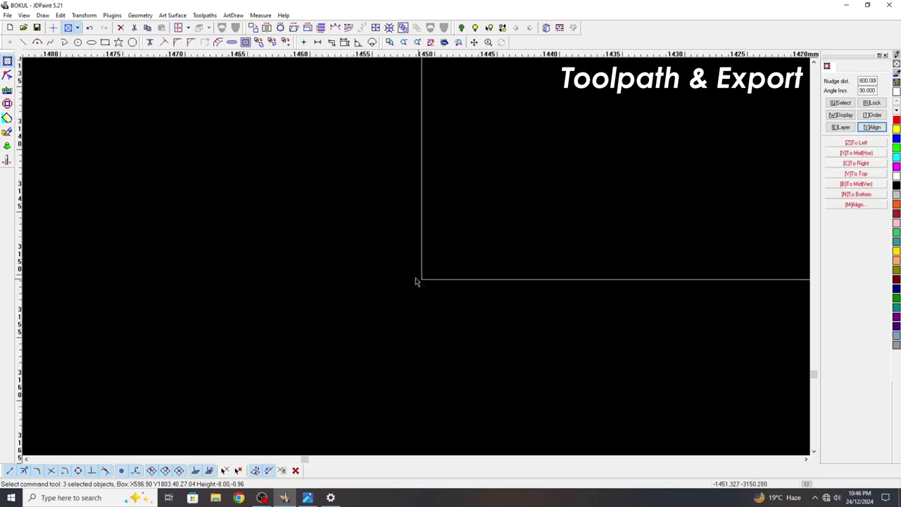
scroll(415, 281, "down", 8)
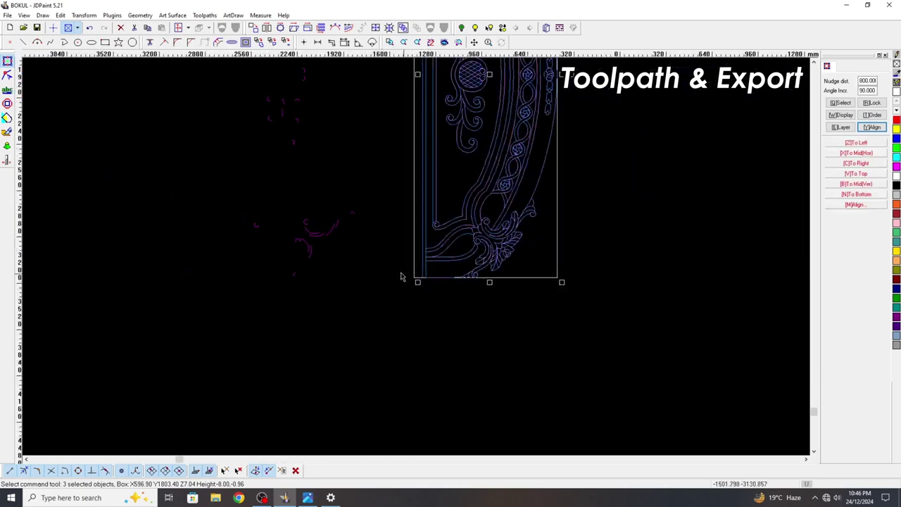
scroll(394, 277, "down", 2)
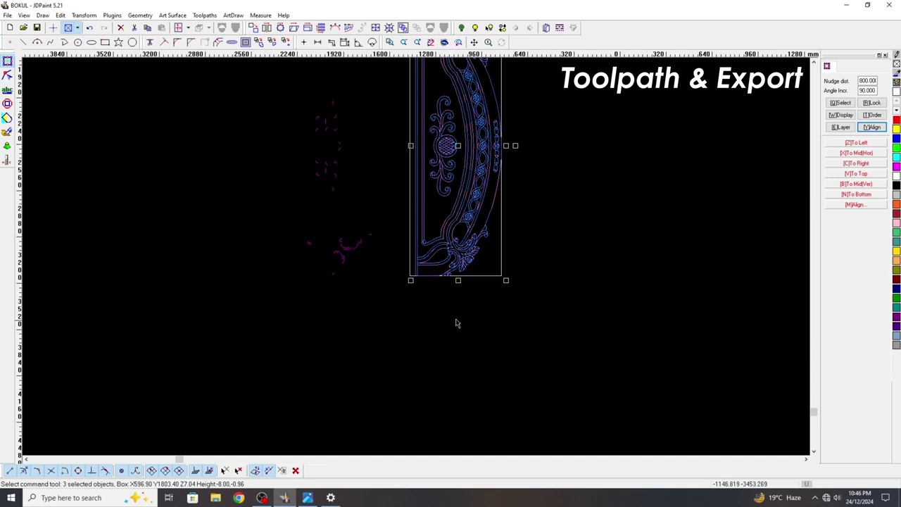
scroll(527, 313, "down", 1)
Step: Select the two carving toolpaths inside the rectangle and examine the lattice medallion and its surrounding scrolls
left_click(466, 181)
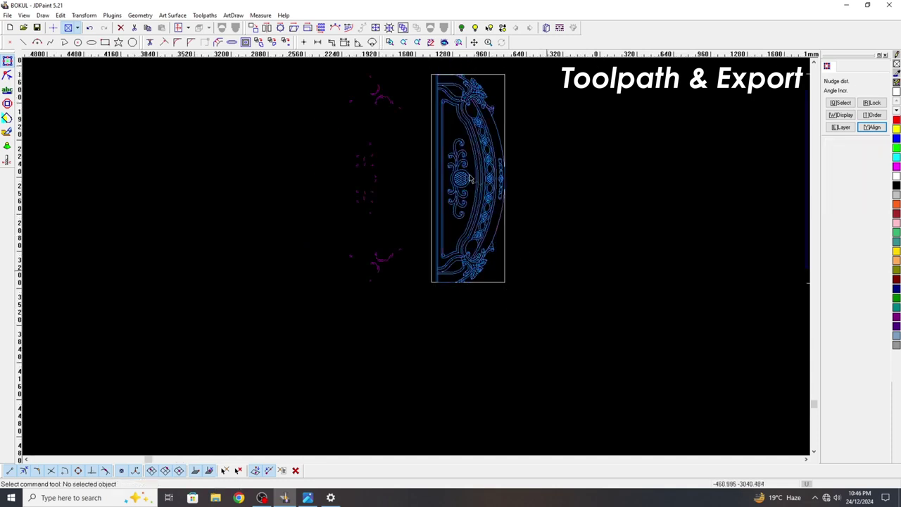
scroll(466, 181, "up", 1)
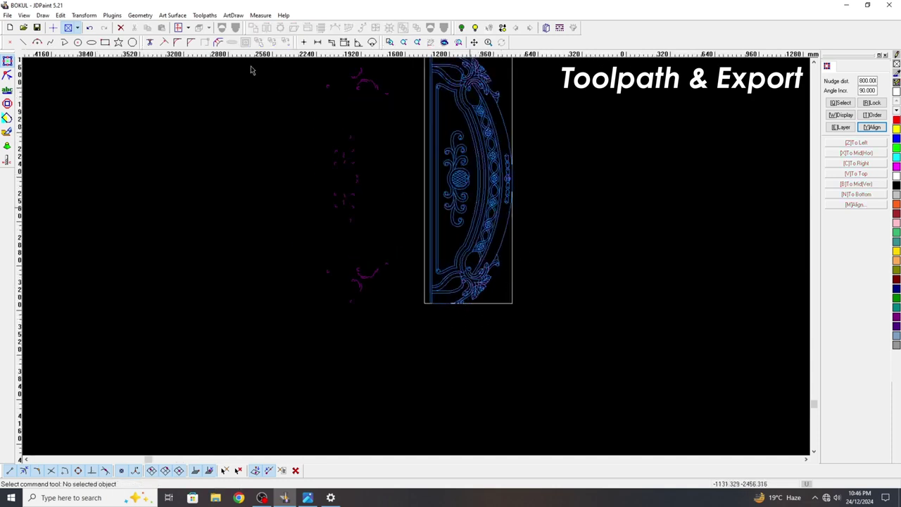
left_click(235, 30)
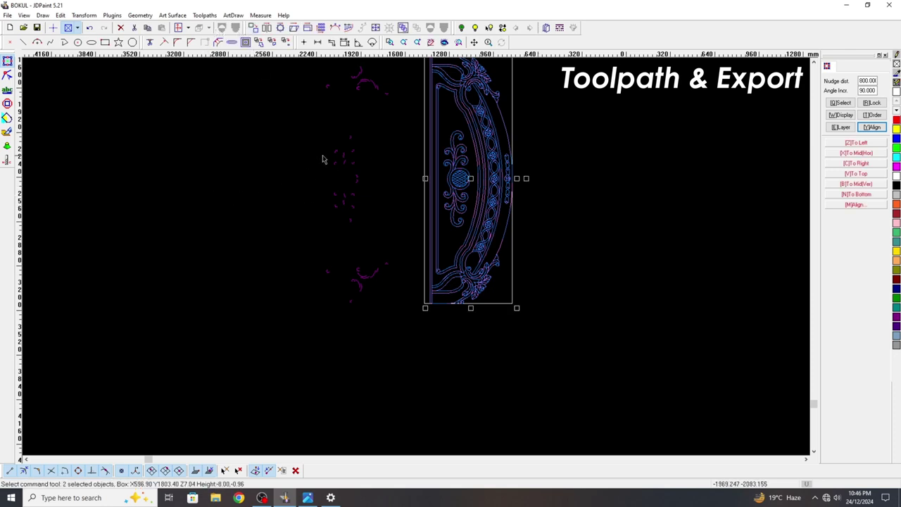
left_click(221, 170)
left_click_drag(495, 274, 465, 237)
left_click(477, 238)
scroll(459, 183, "up", 3)
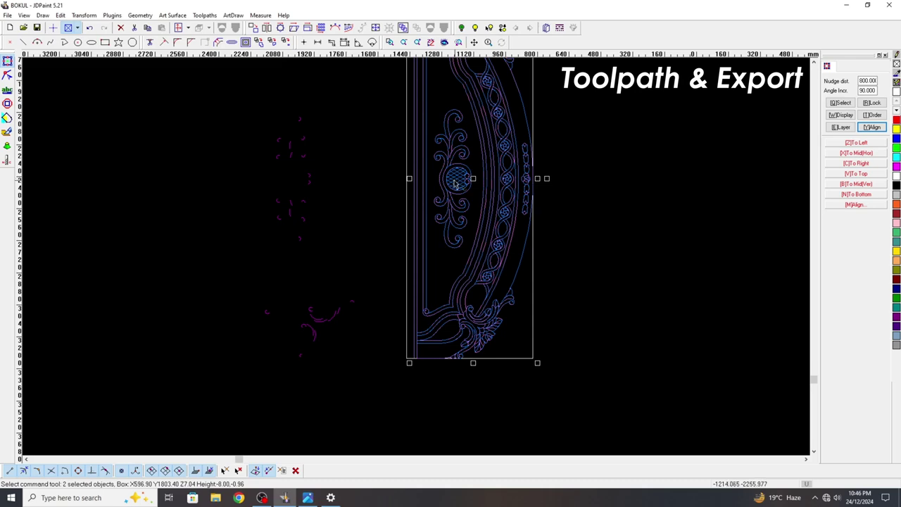
scroll(455, 184, "up", 2)
scroll(455, 185, "up", 2)
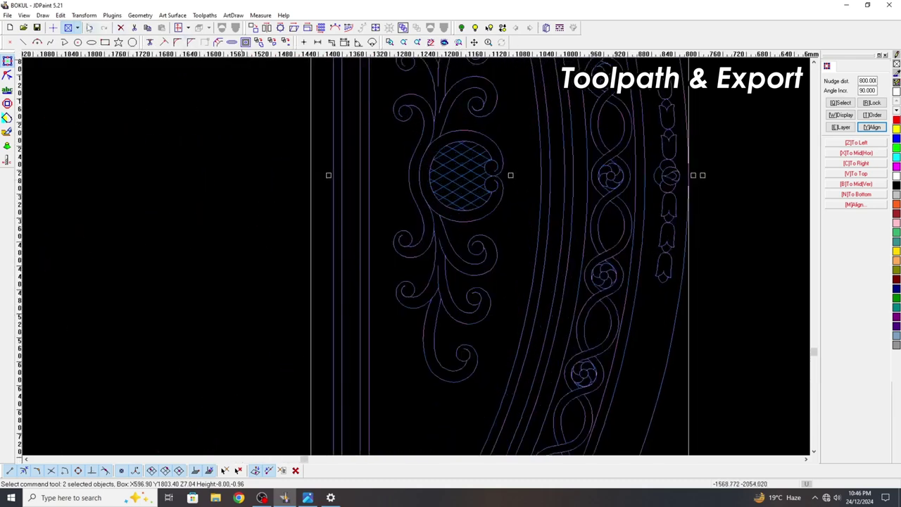
Step: Undo the recent operations on the carving until the lattice is separate from it and its red vectors are back
left_click(89, 28)
left_click(90, 27)
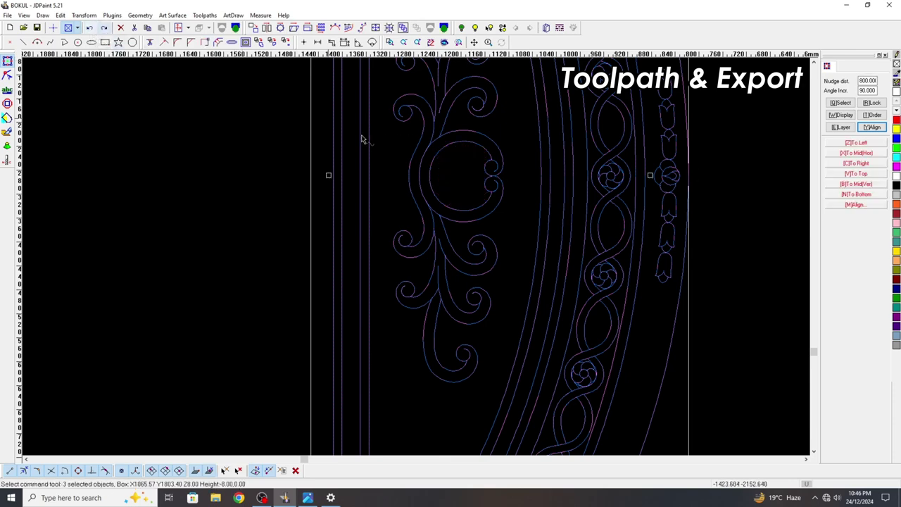
scroll(492, 217, "down", 2)
left_click(89, 27)
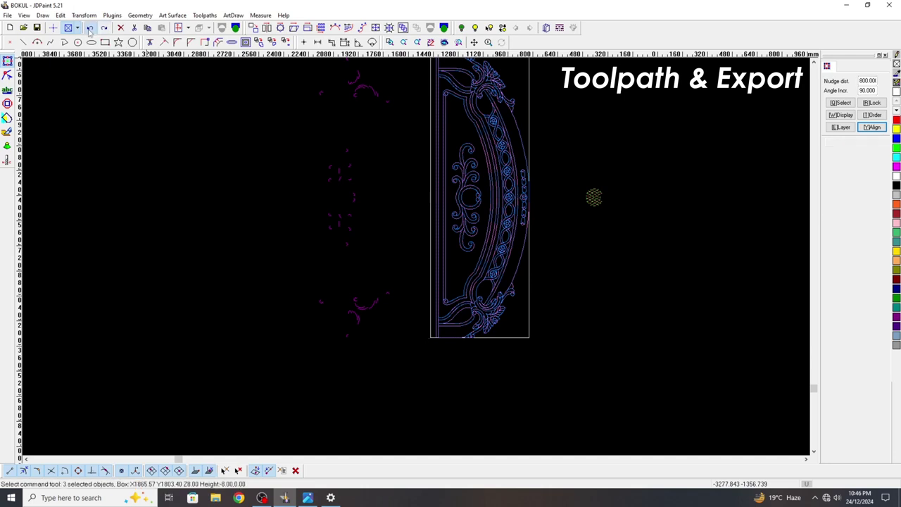
left_click(90, 27)
left_click(89, 28)
left_click(89, 28)
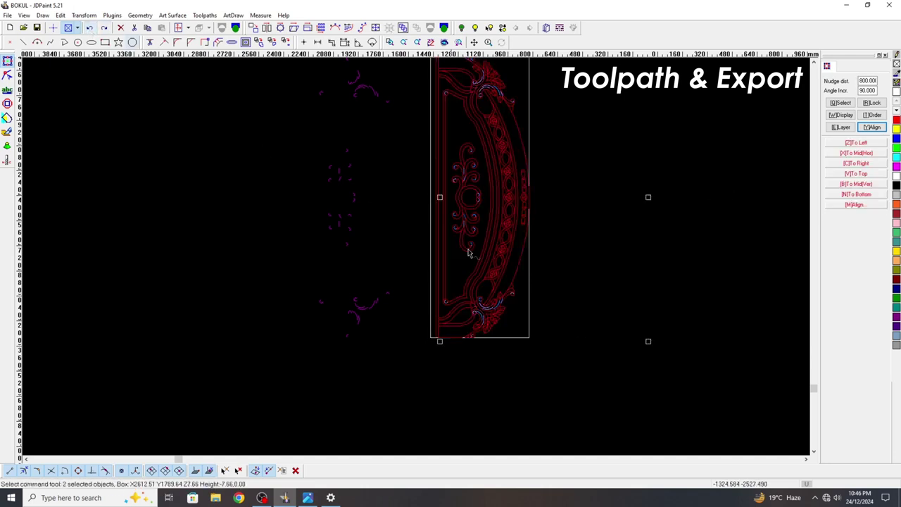
scroll(592, 279, "down", 2)
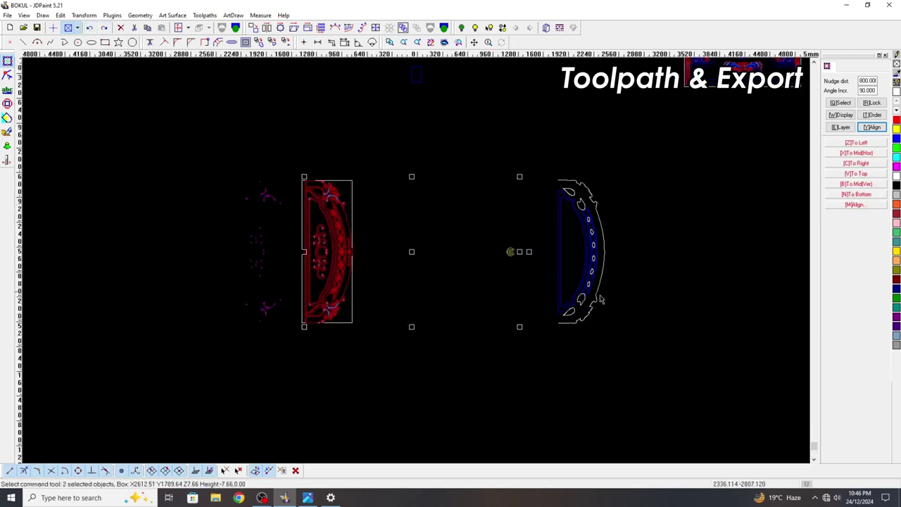
Step: Move the lattice, the small detail toolpaths and the red carving vectors together to the far left of the rectangle
left_click_drag(505, 284, 257, 301)
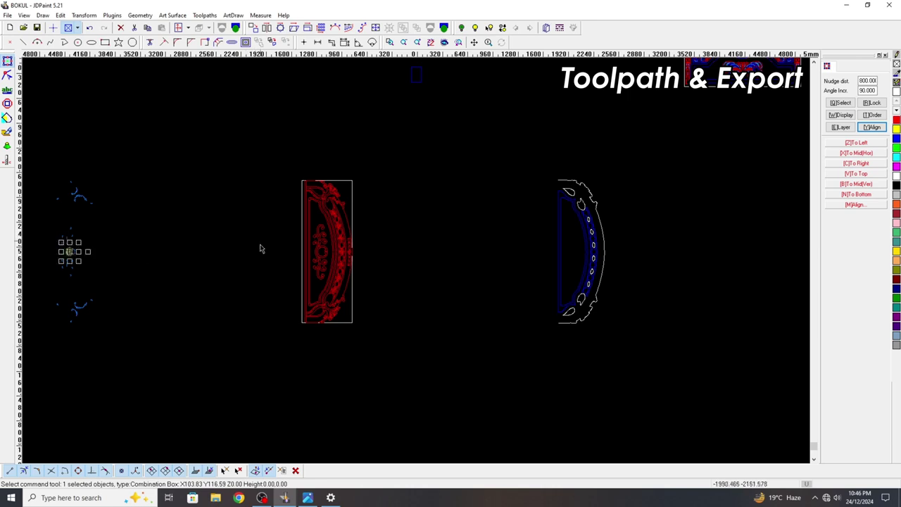
left_click(341, 261)
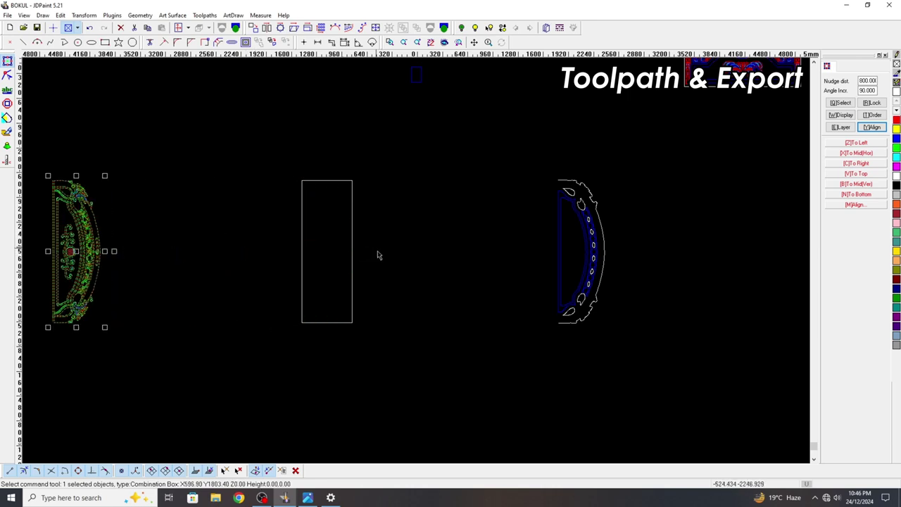
left_click(422, 258)
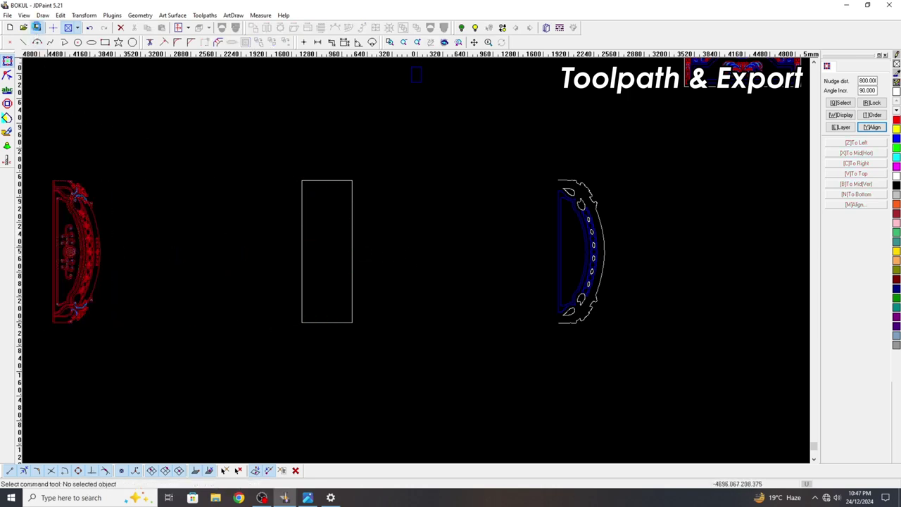
Step: Move the blue pocket vectors 1600 mm to the left, away from the white outer contour
left_click(559, 278)
key("Left")
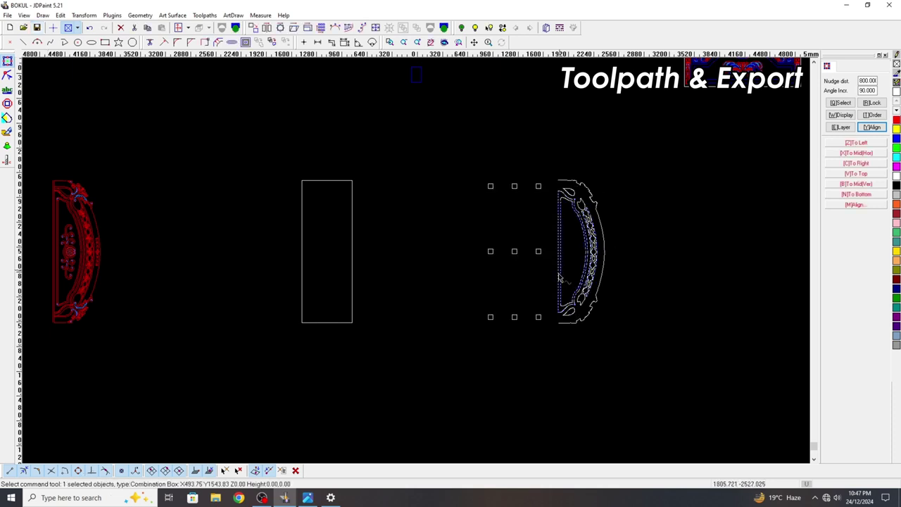
key("Left")
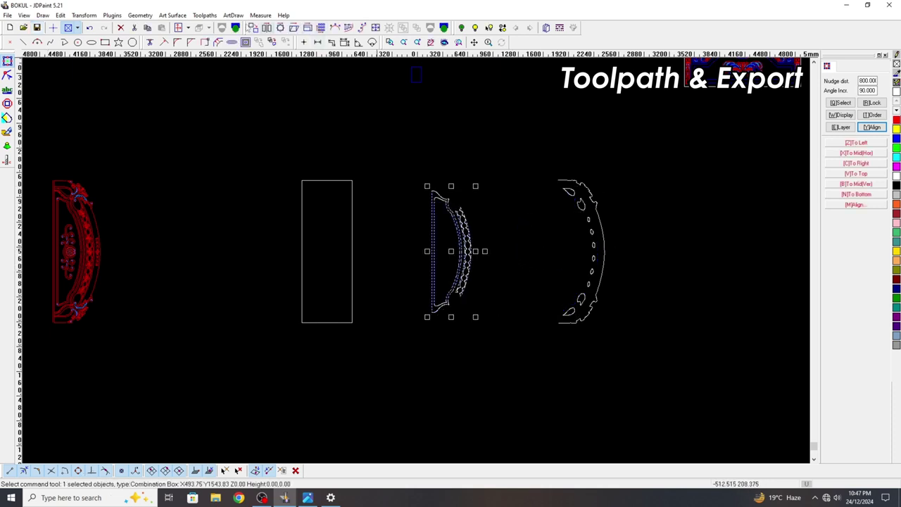
Step: Start a Pocket toolpath on the blue vectors with the [Flat]JD-6.00 rough tool and a cut depth of 8
left_click(204, 16)
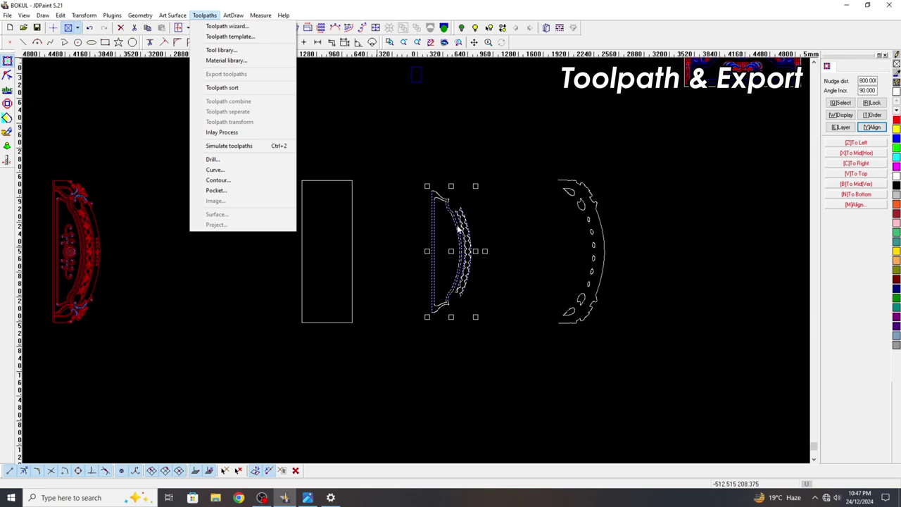
left_click(232, 192)
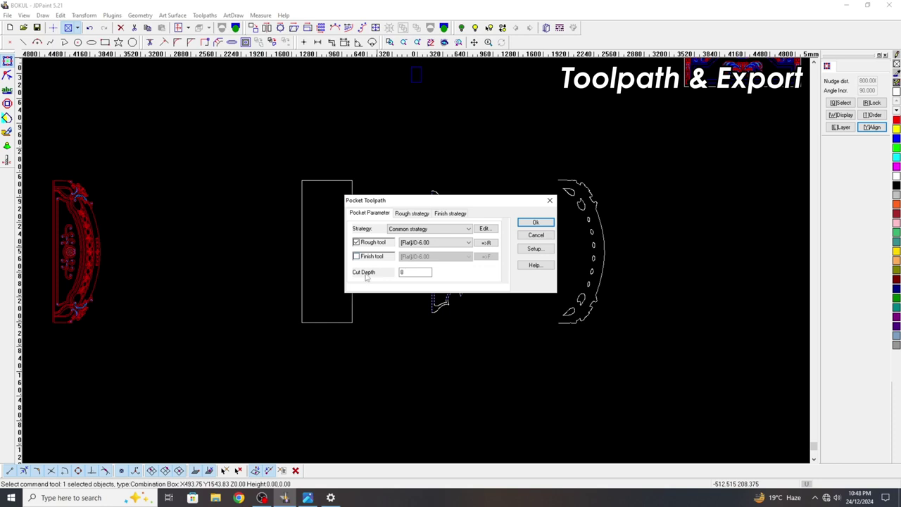
left_click(409, 272)
double_click(412, 273)
left_click(410, 214)
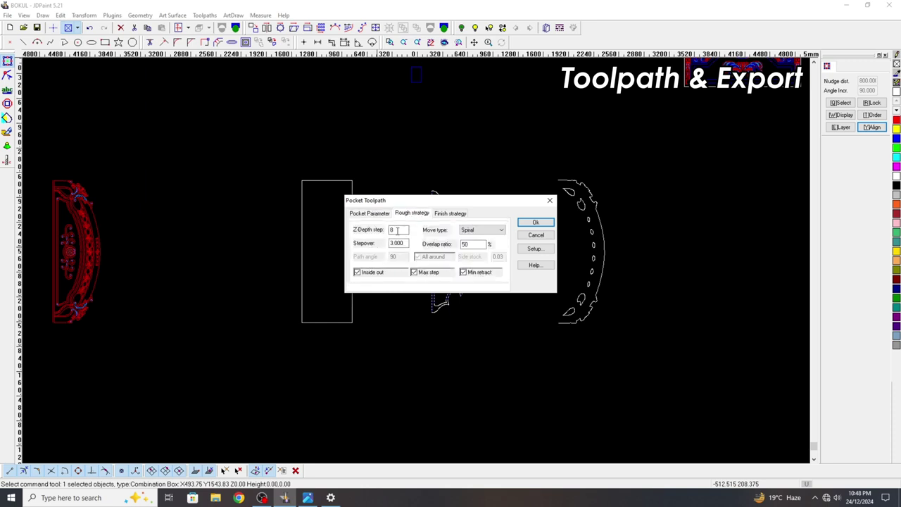
left_click(374, 215)
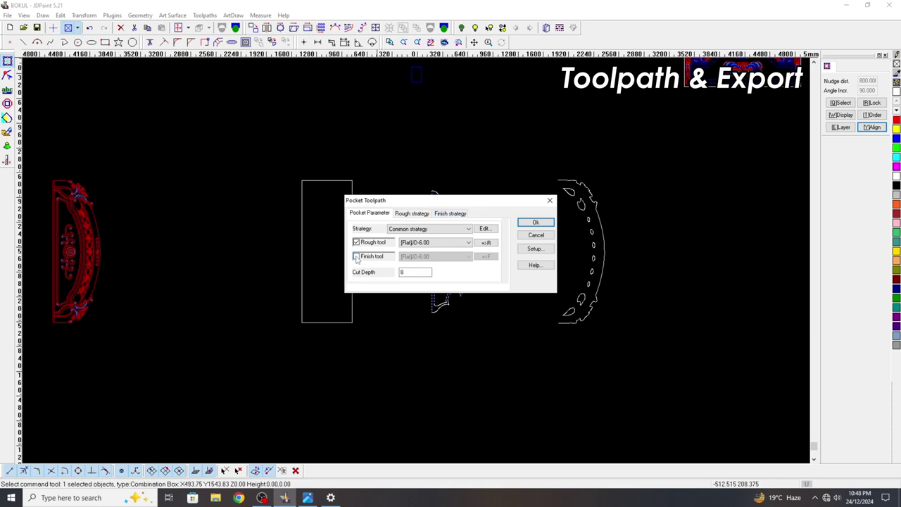
Step: Generate the pocket with the Zigzag move type, a Z-depth step of 8 and an overlap ratio of 50%
left_click(414, 215)
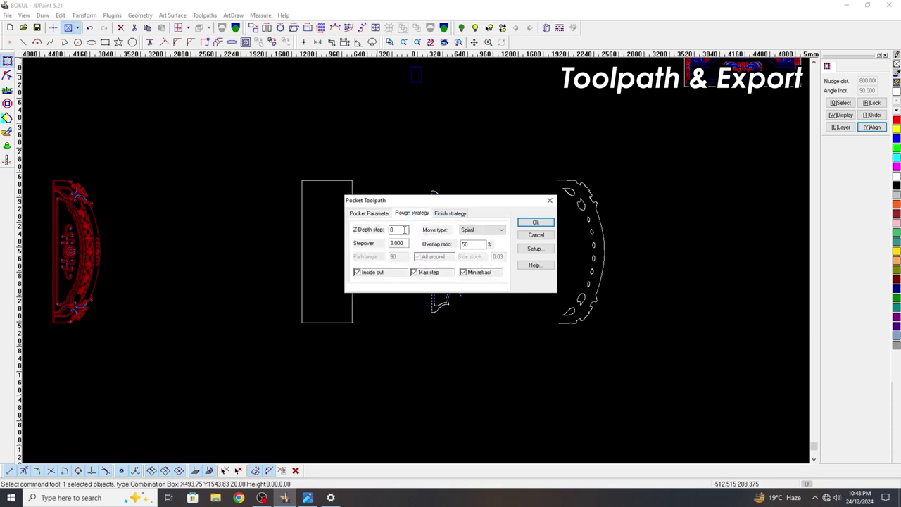
double_click(407, 230)
double_click(477, 244)
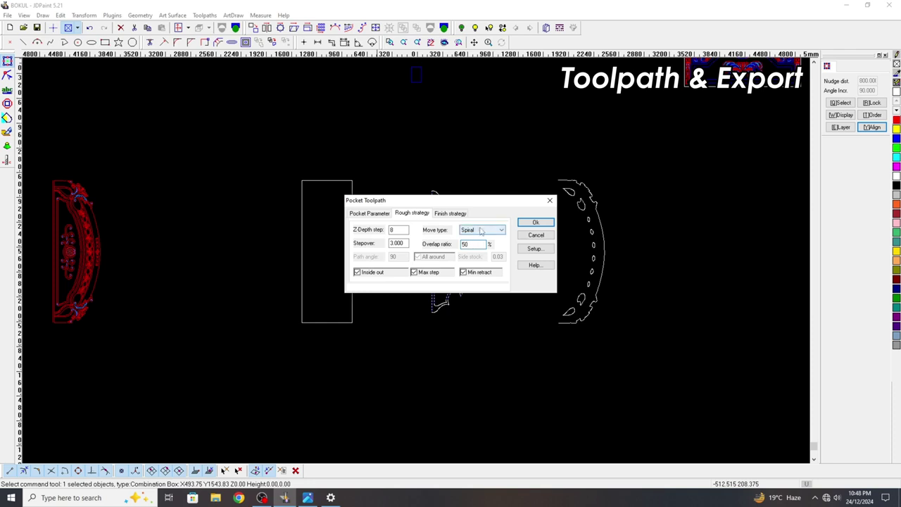
left_click(480, 233)
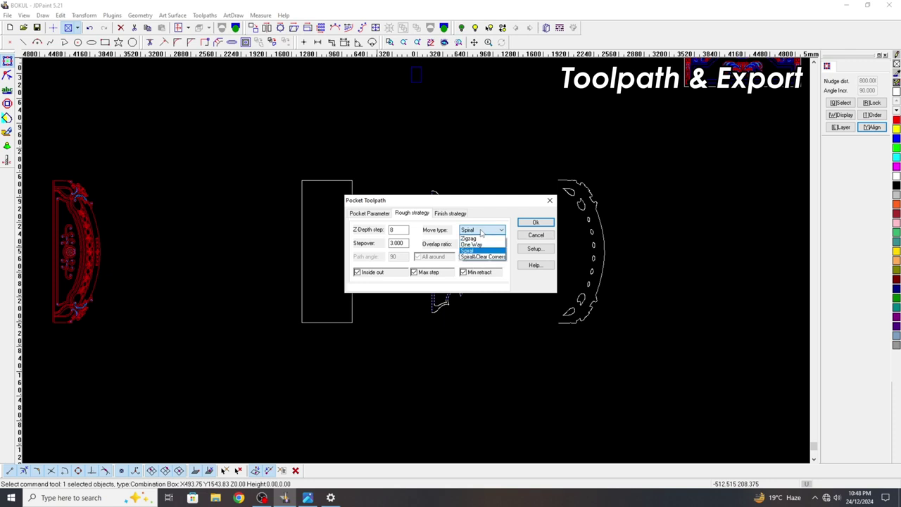
left_click(470, 238)
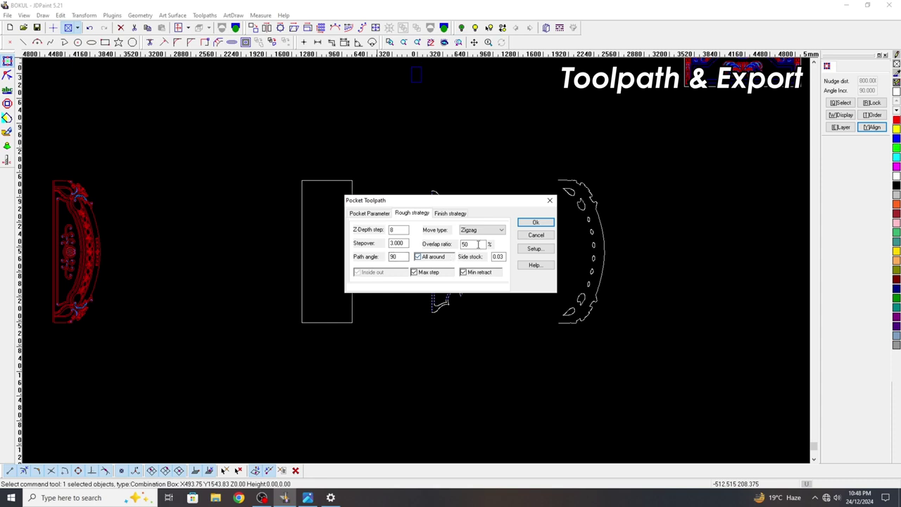
left_click(535, 222)
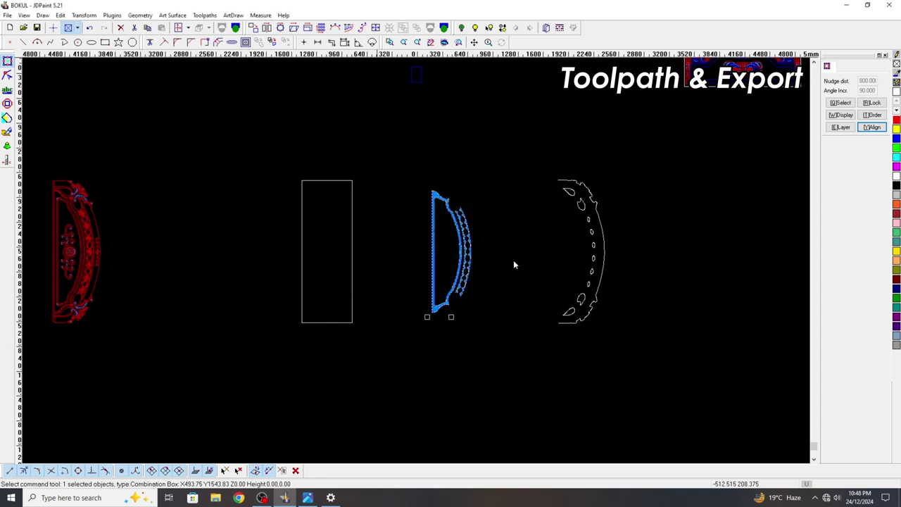
Step: Inspect the zigzag pocket toolpath at the frame's lower corner and delete it
scroll(444, 331, "up", 6)
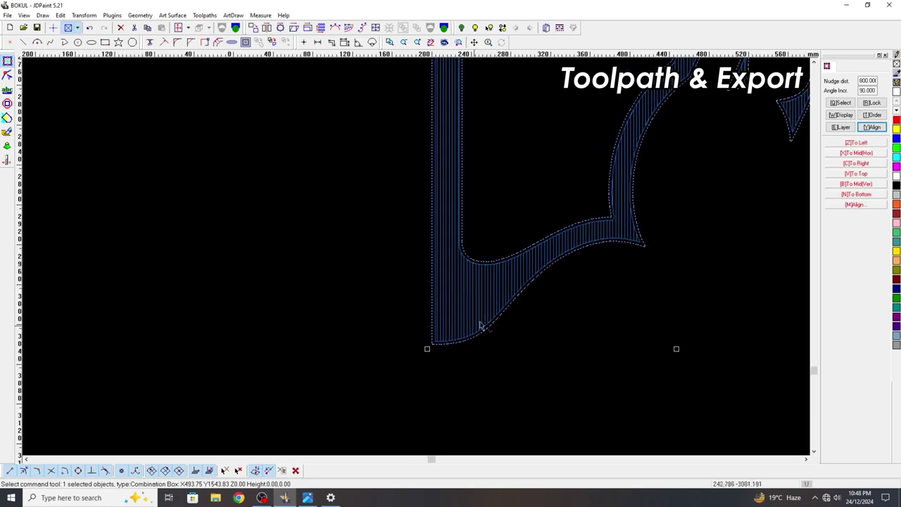
scroll(480, 325, "down", 3)
left_click(469, 334)
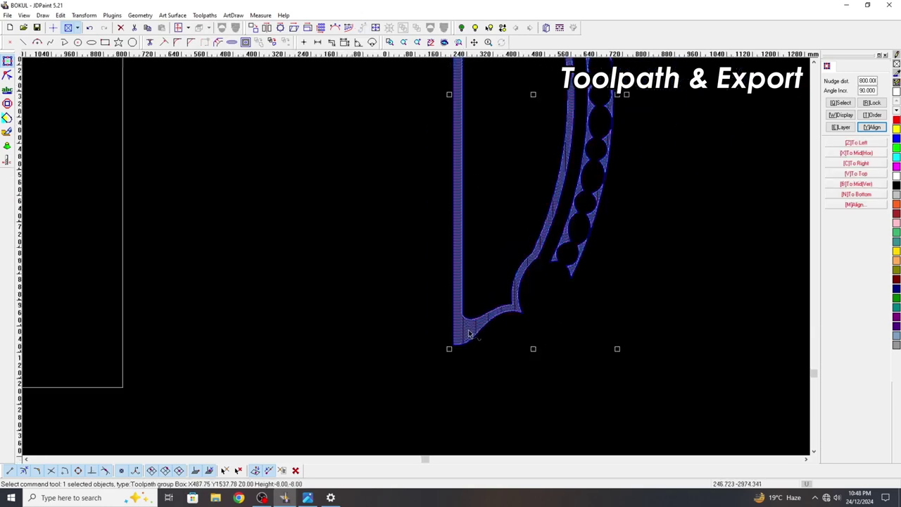
key("Delete")
Step: Generate a Pocket toolpath on the blue vectors with the Spiral move type and inspect its lower corner
left_click_drag(498, 360, 467, 313)
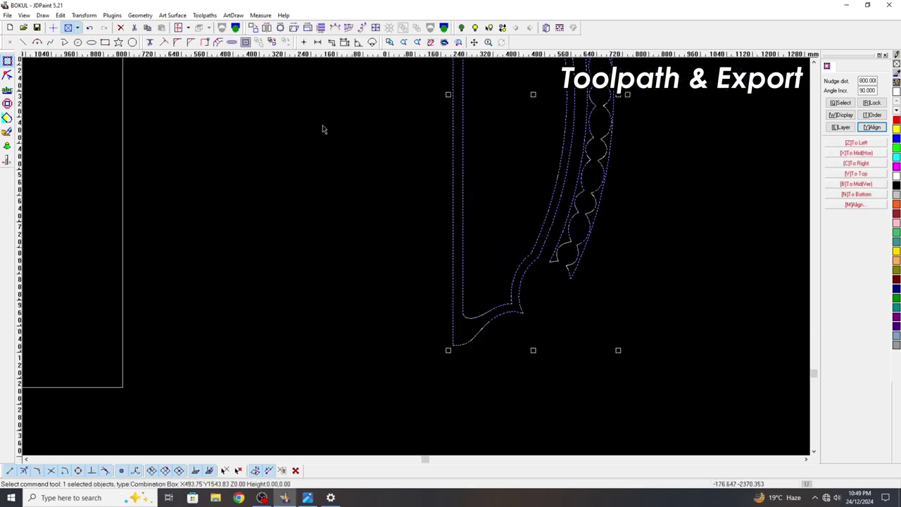
left_click(205, 16)
left_click(220, 188)
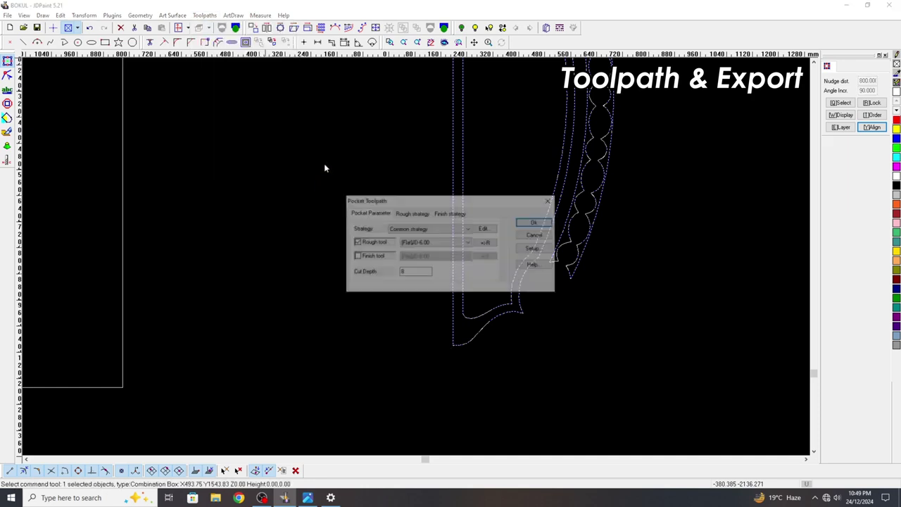
left_click(398, 214)
left_click(486, 229)
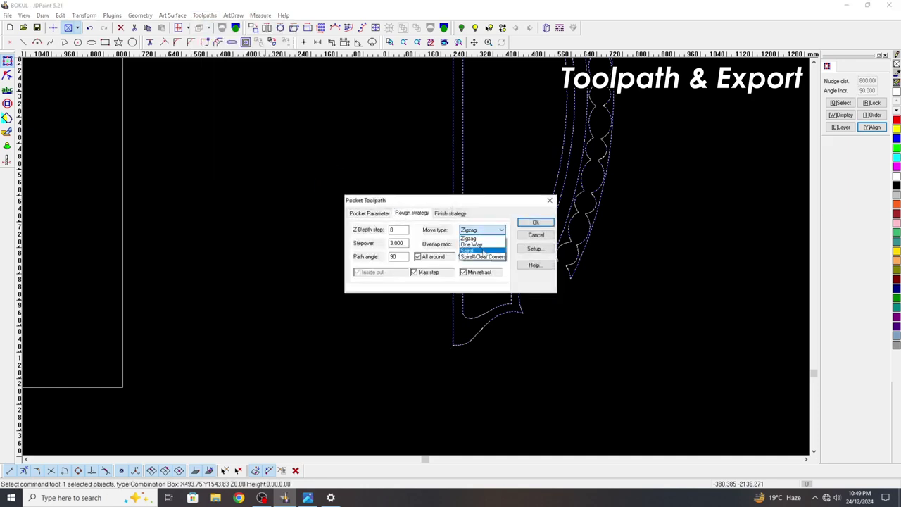
left_click(483, 251)
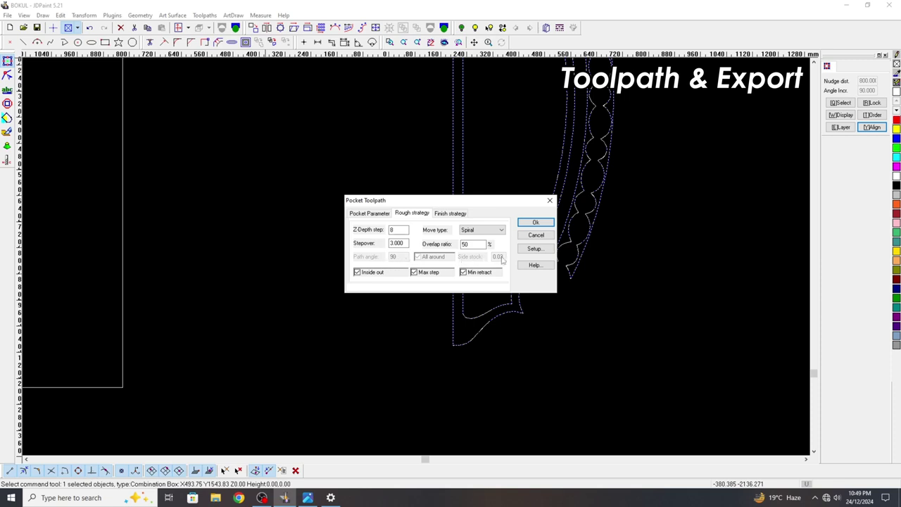
left_click(535, 222)
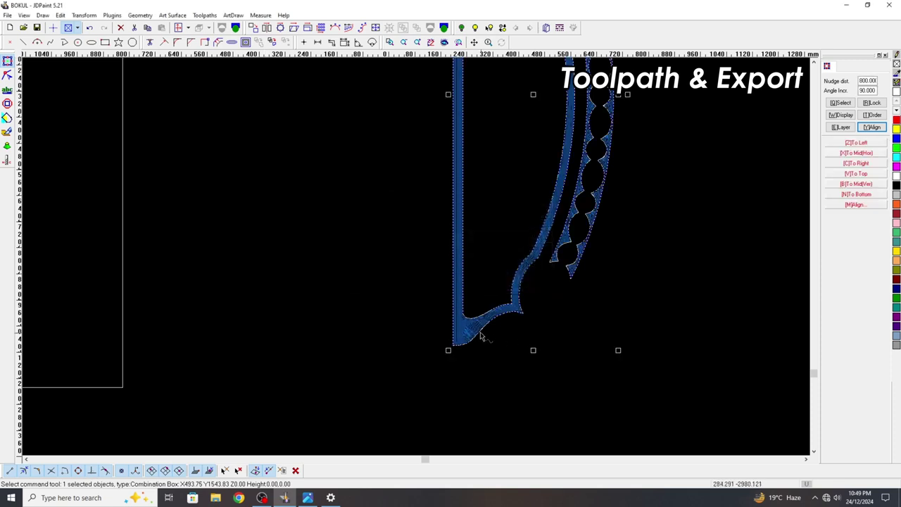
scroll(484, 337, "up", 3)
scroll(493, 316, "down", 3)
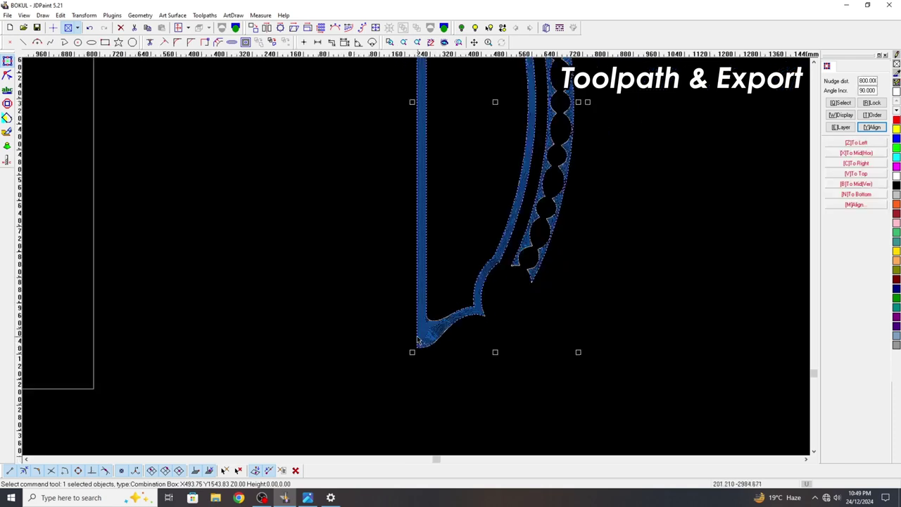
Step: Shift the spiral pocket toolpath left into the empty stock rectangle, leaving the blue vectors in place
scroll(521, 328, "down", 3)
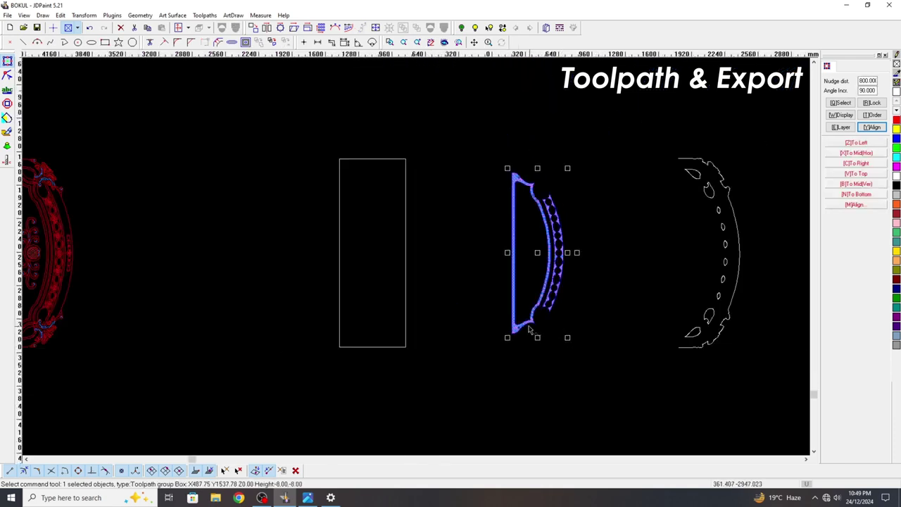
left_click_drag(562, 330, 462, 253)
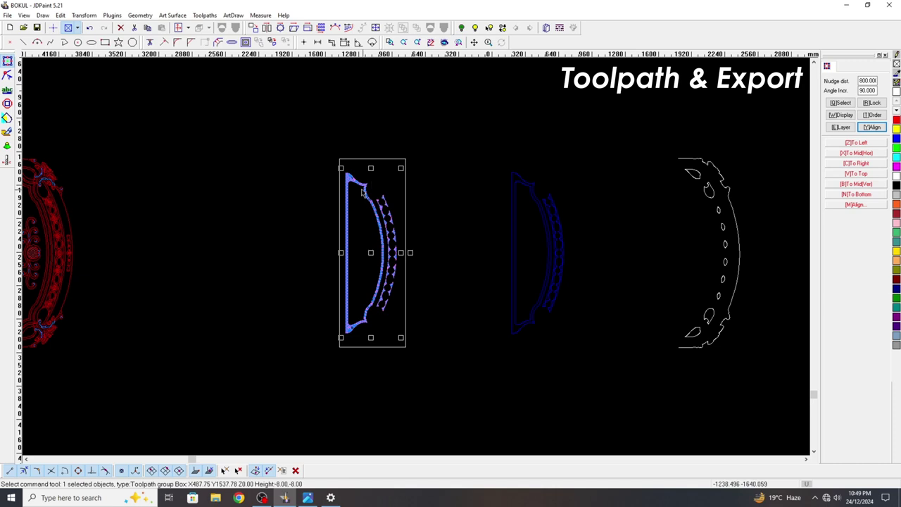
scroll(361, 187, "up", 2)
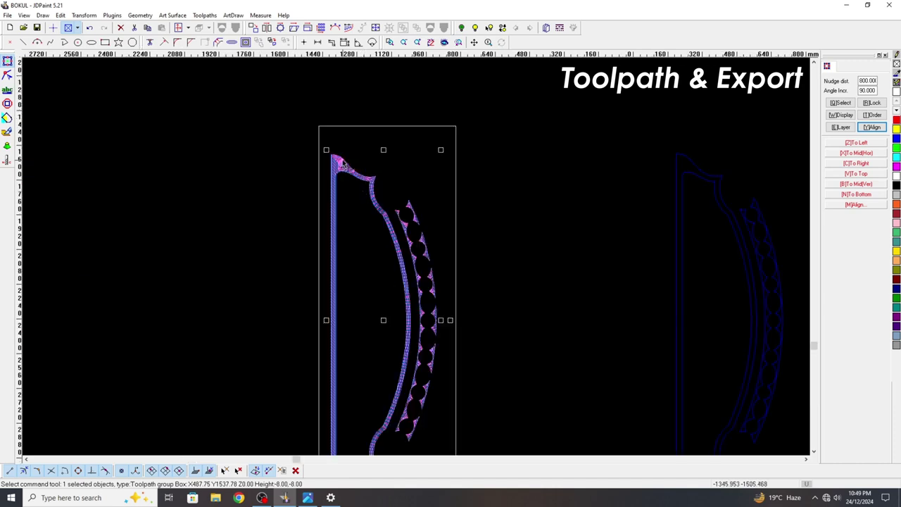
Step: Start exporting the pocket toolpath to the Desktop as an En3d file named TRY 333
left_click(207, 17)
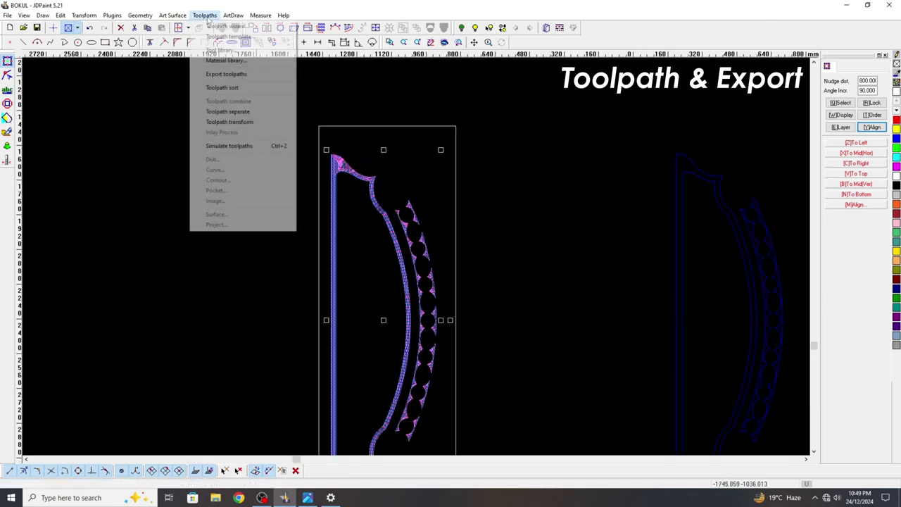
left_click(224, 74)
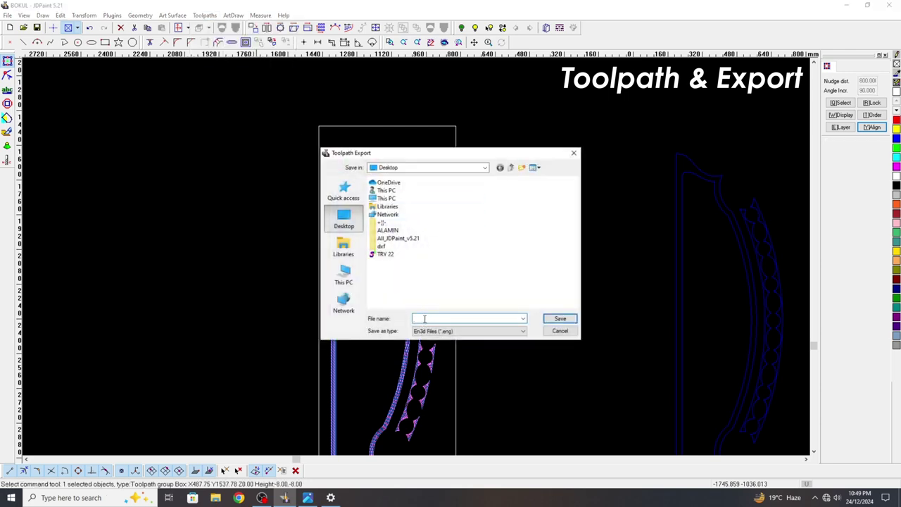
type("TRY3")
key("Return")
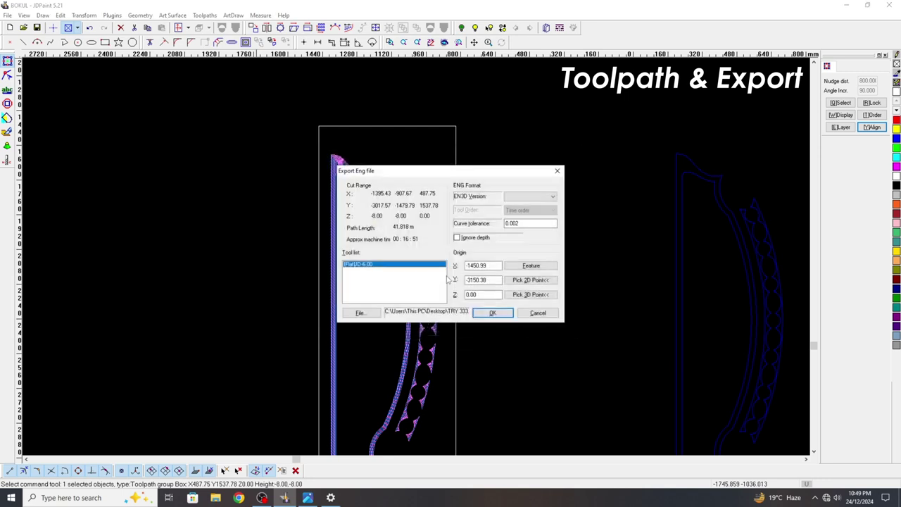
Step: Set the export's 2D origin at the stock rectangle's lower-left corner and complete the export
left_click(528, 280)
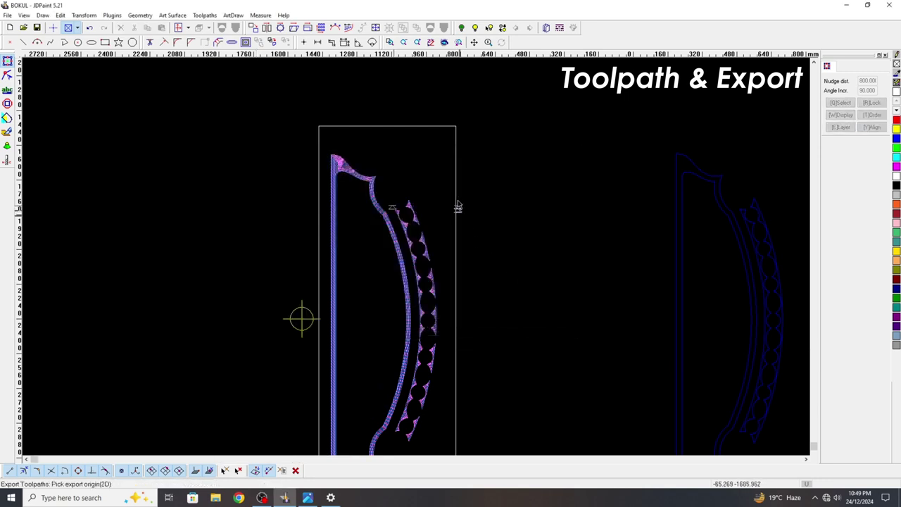
scroll(301, 324, "down", 3)
scroll(301, 336, "up", 10)
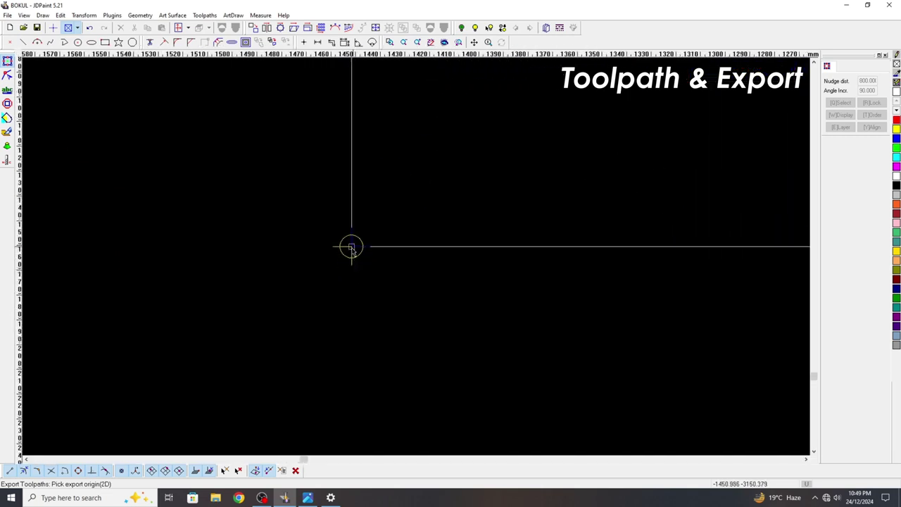
left_click(351, 247)
key("Return")
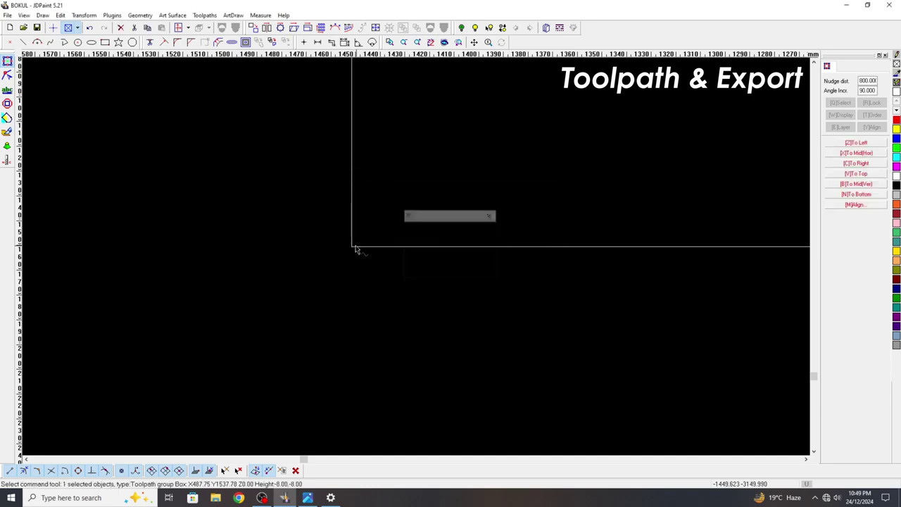
Step: Delete the exported pocket toolpath and the blue vectors it was generated from
scroll(356, 250, "down", 10)
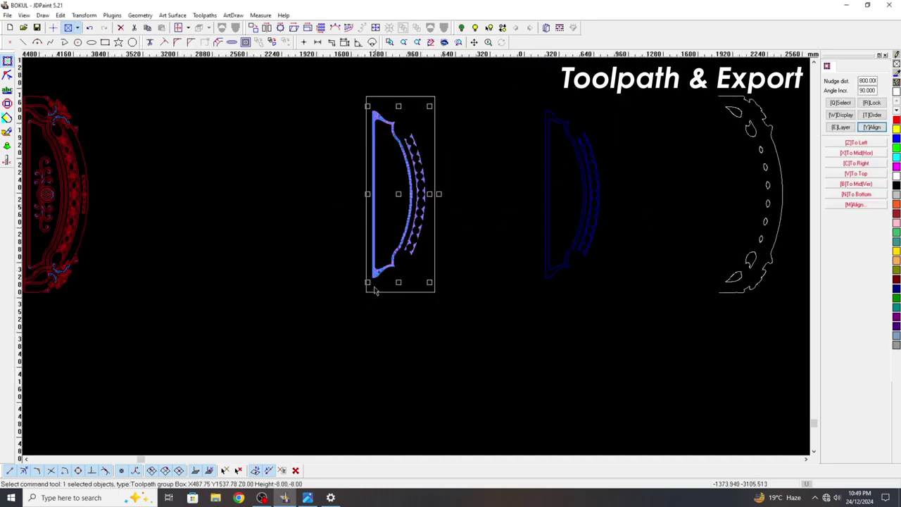
key("Delete")
left_click(585, 260)
key("Left")
key("Left")
key("Left")
key("Left")
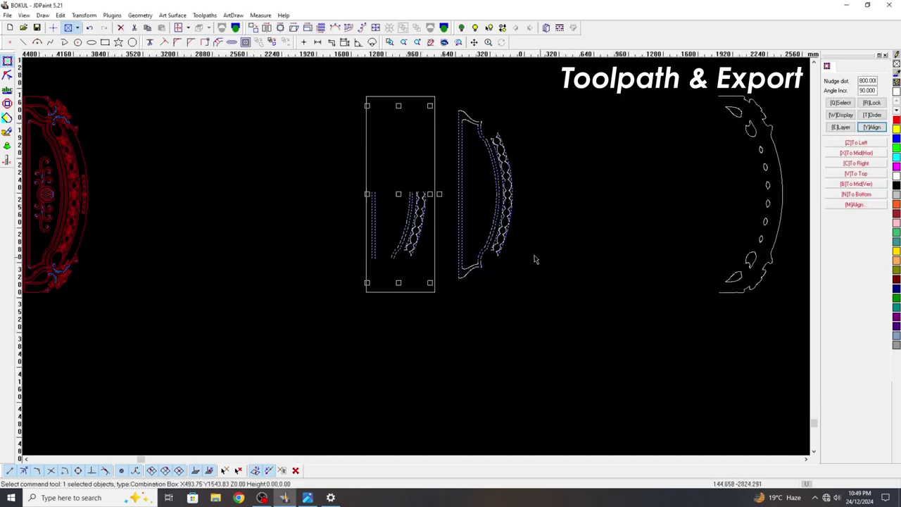
key("Left")
key("Left")
key("Left")
key("Left")
key("Delete")
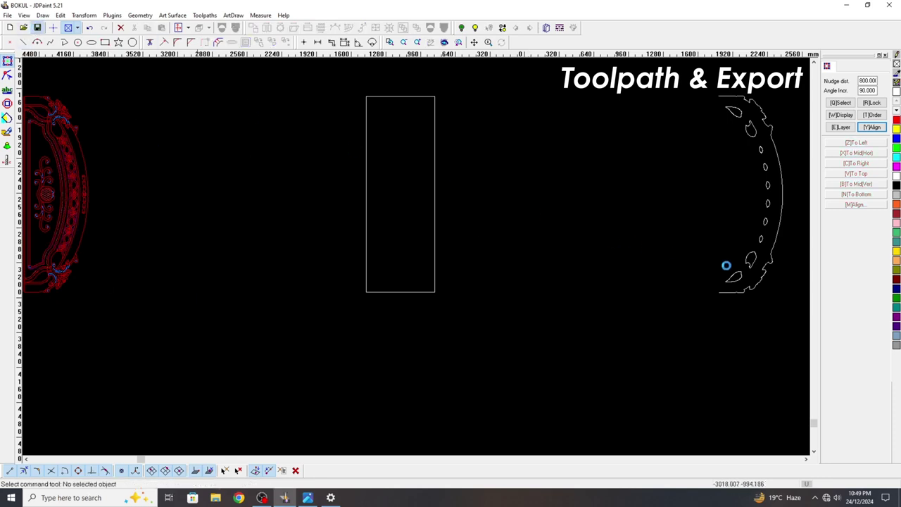
Step: Shift the inner cutout shapes left by four 800 mm nudges into the stock rectangle
scroll(739, 285, "up", 1)
left_click(739, 285)
scroll(750, 296, "down", 2)
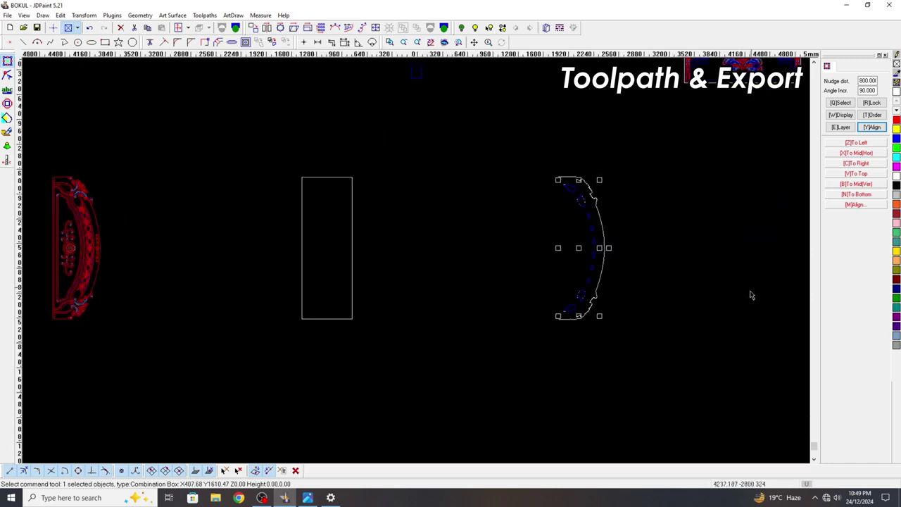
key("Left")
key("Left")
key("Left")
key("Left")
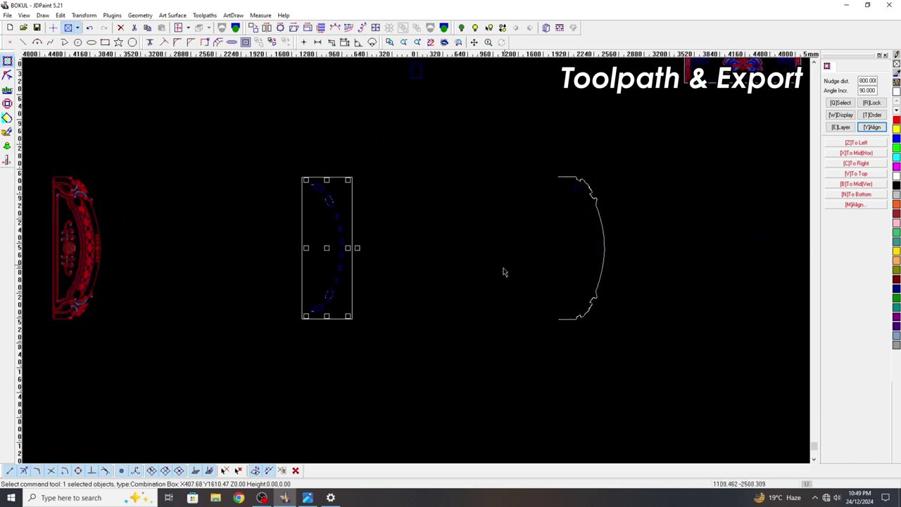
Step: Move the outer outline left to just beside the stock rectangle and realign the inner cutouts inside it
left_click(574, 313)
key("Left")
key("Left")
key("Left")
key("Left")
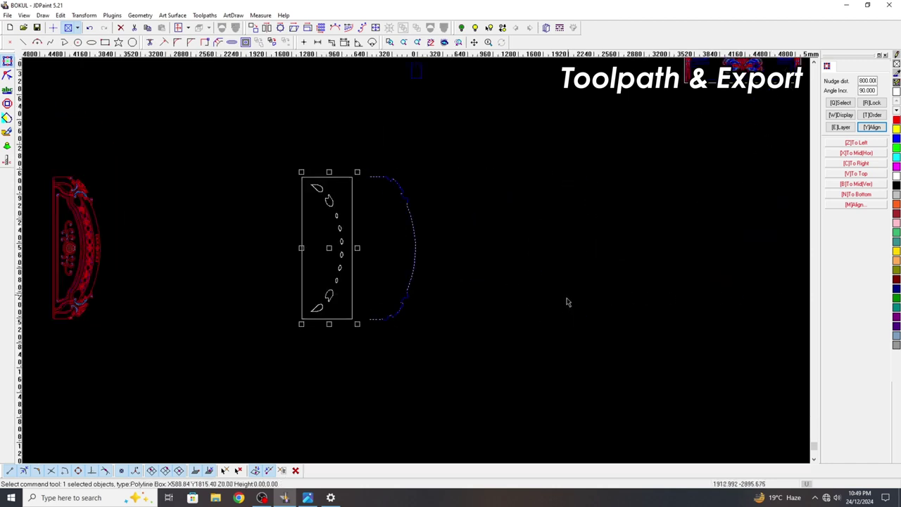
key("ctrl+z")
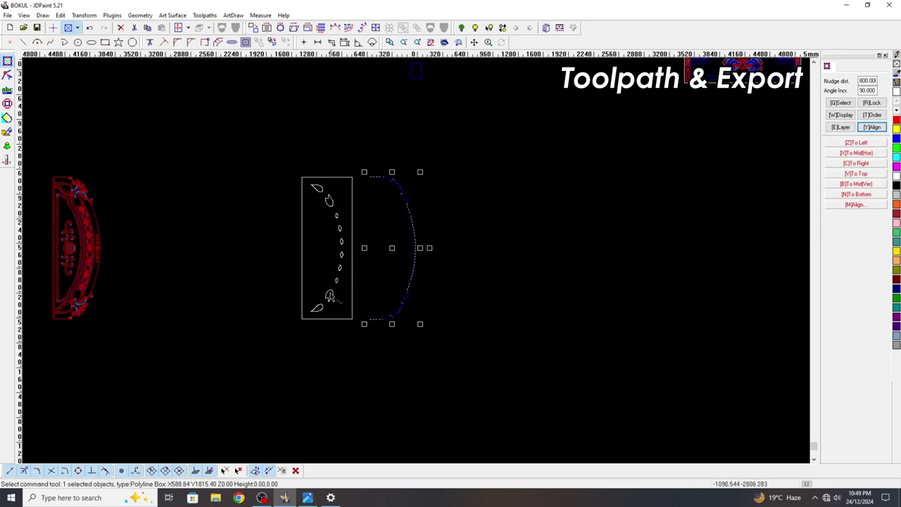
left_click(331, 302)
key("ctrl+z")
left_click(500, 308)
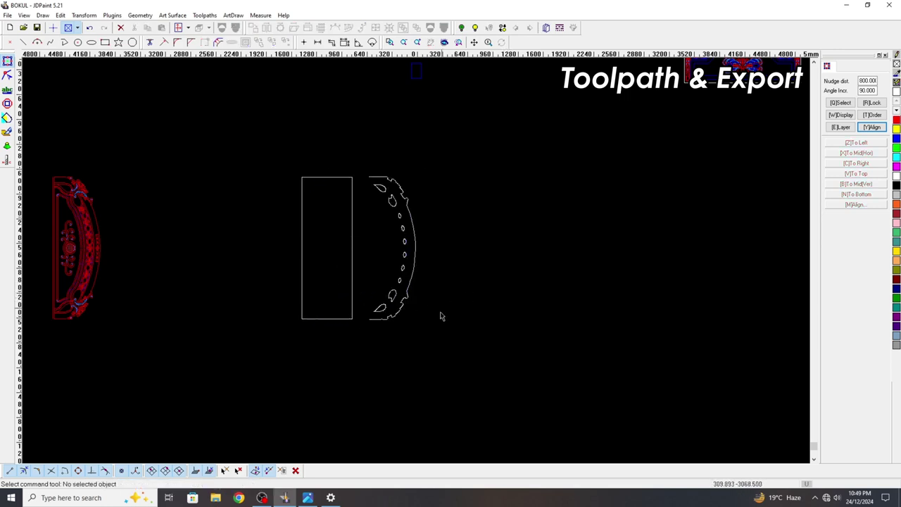
Step: Generate a Curve toolpath on the inner cutouts with Common strategy, [Flat]JD-10.00 tool, cut depth 40 and Z-depth step 5
scroll(394, 313, "up", 1)
left_click(406, 291)
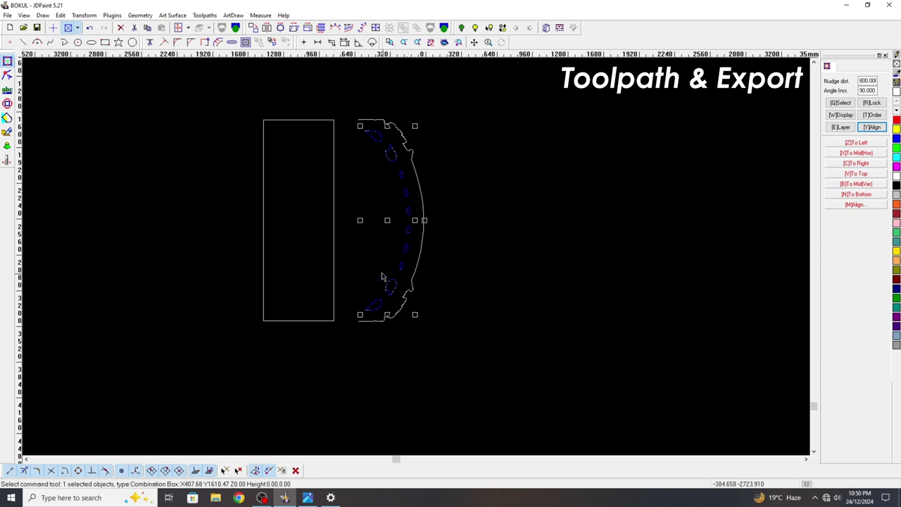
left_click(207, 16)
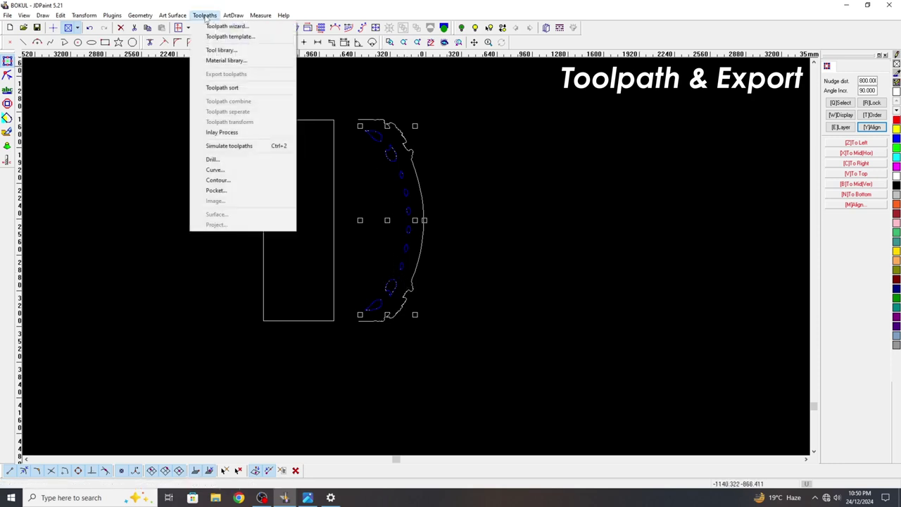
left_click(214, 170)
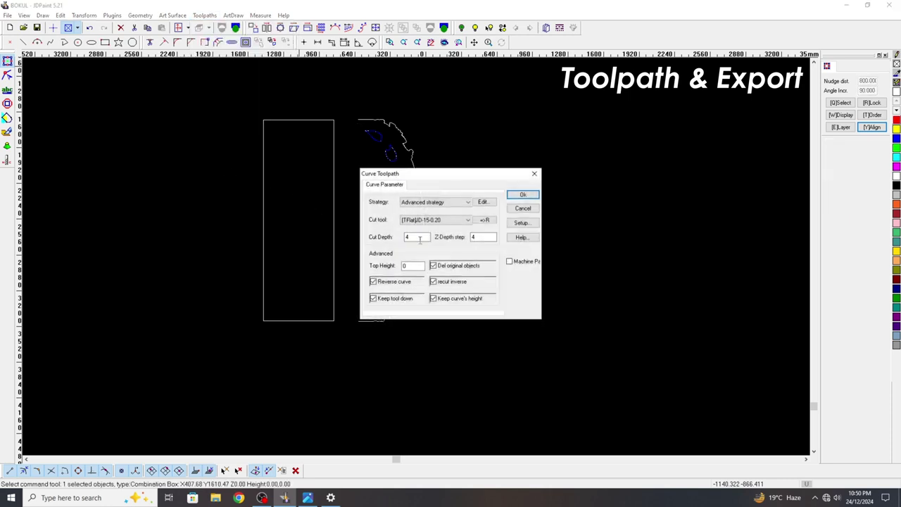
left_click(450, 202)
left_click(435, 214)
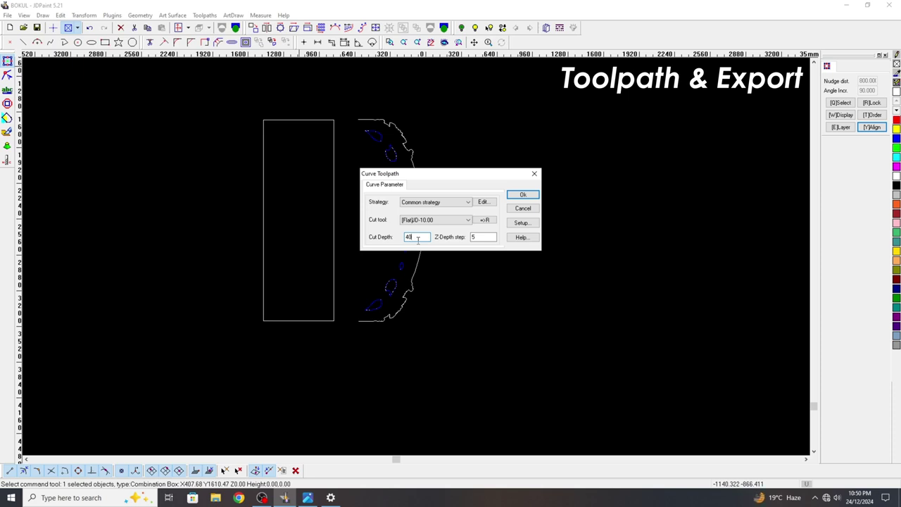
left_click(483, 238)
left_click(530, 195)
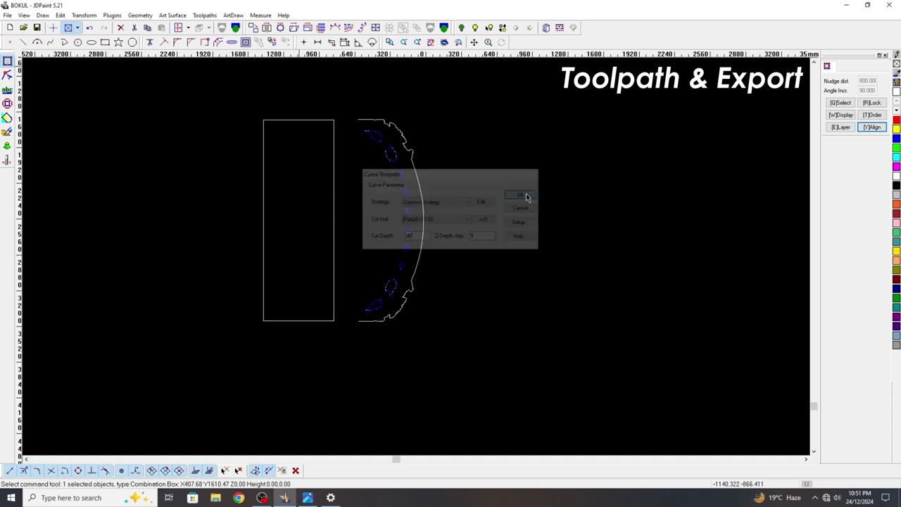
Step: Shift the cutout toolpath and the outer outline 800 mm left into the stock rectangle
scroll(380, 304, "up", 2)
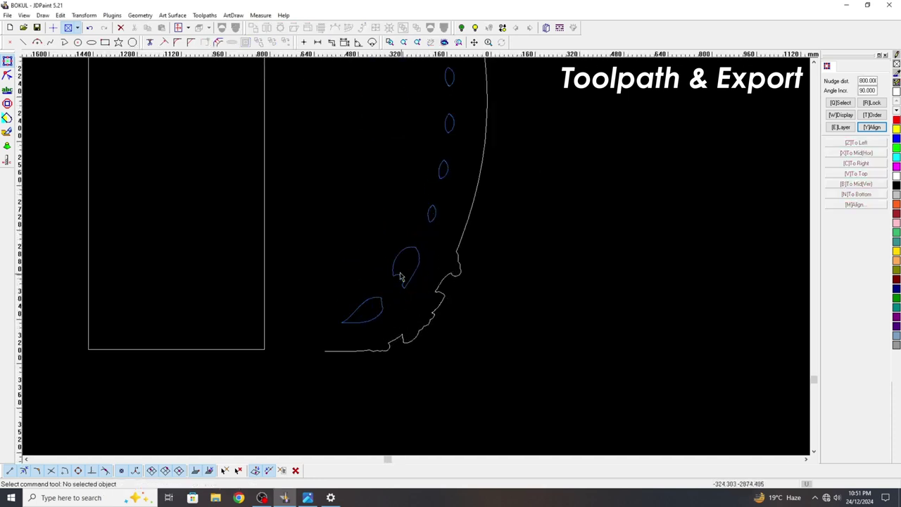
left_click(401, 276)
key("x")
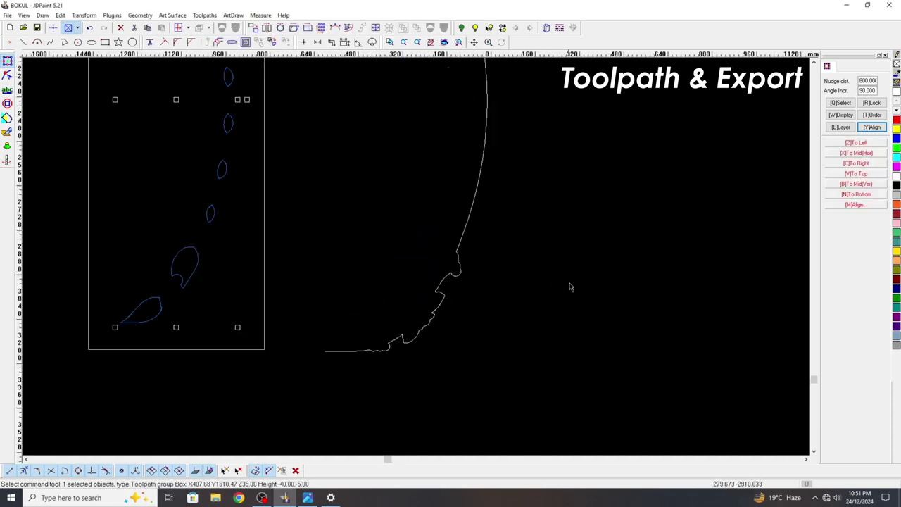
scroll(471, 271, "down", 1)
scroll(459, 263, "down", 1)
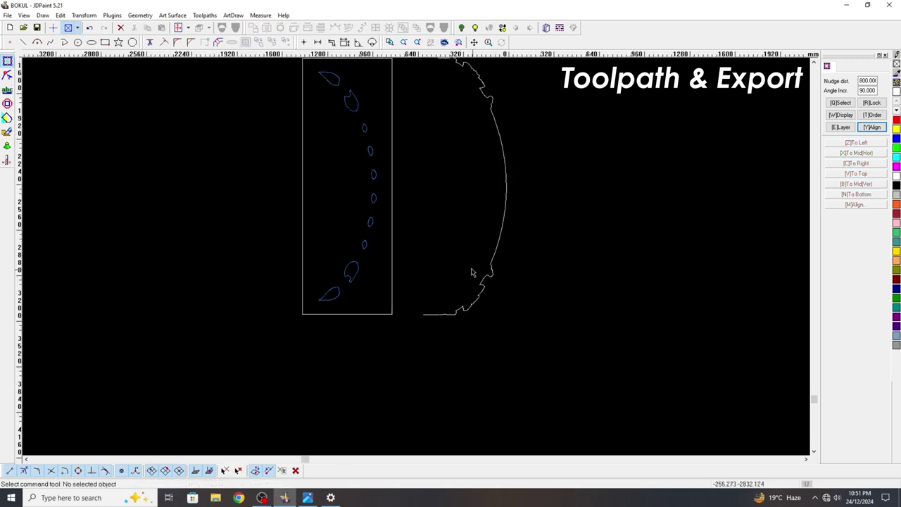
left_click(505, 243)
key("x")
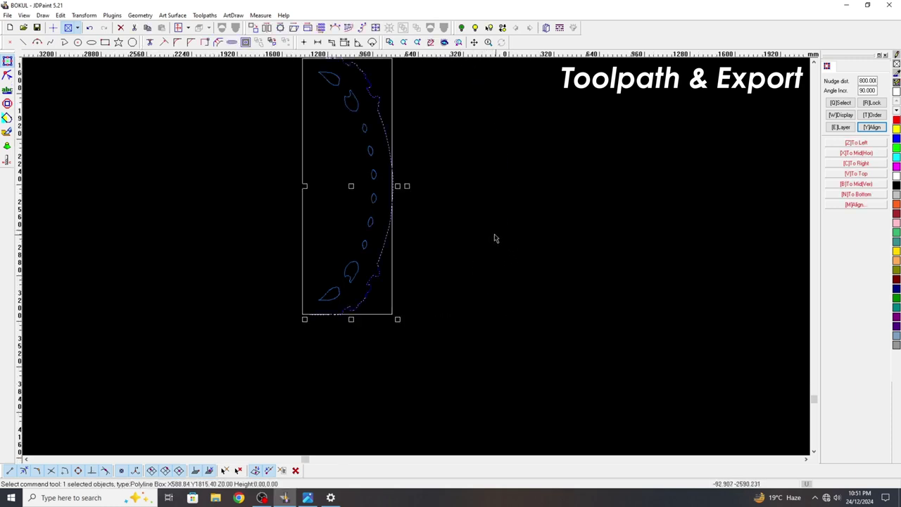
Step: Generate a Curve toolpath on the outer outline with Common strategy, [Flat]JD-10.00 tool, cut depth 40 and Z-depth step 5
left_click(205, 16)
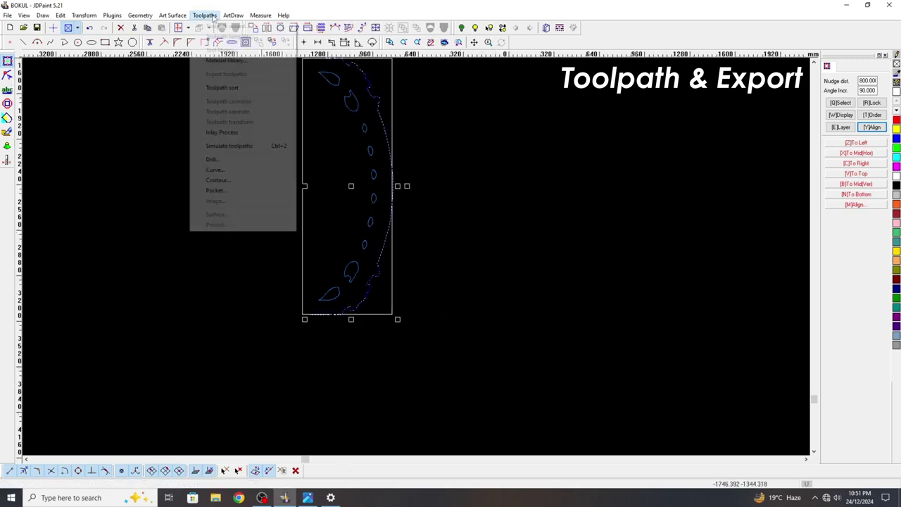
left_click(230, 170)
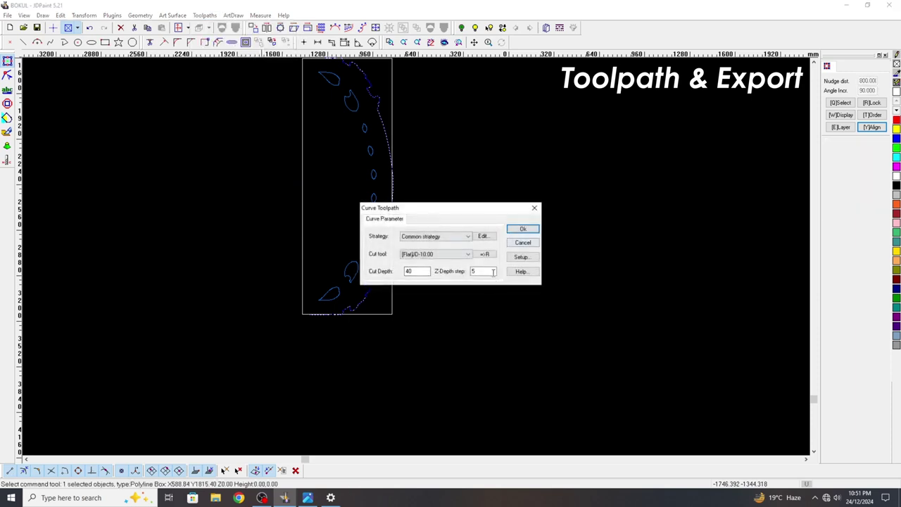
left_click(521, 228)
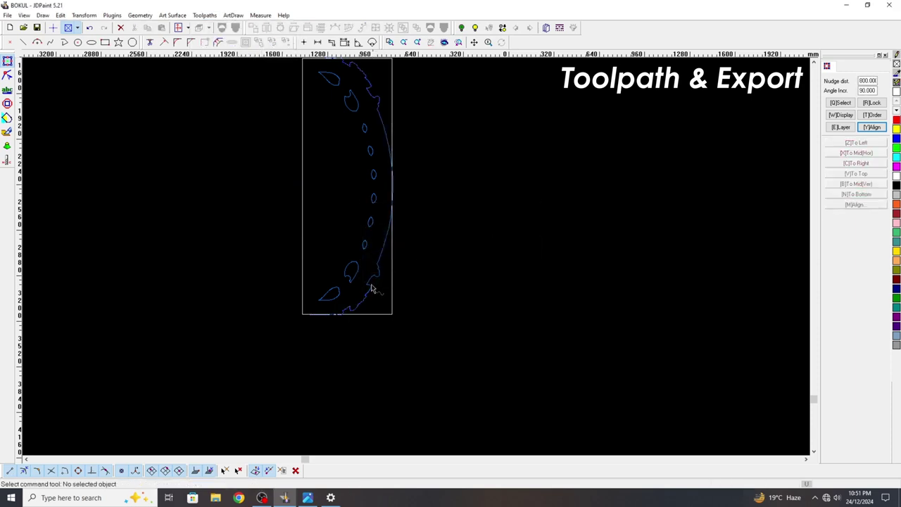
Step: Export the inner cutout and outer outline toolpaths to the Desktop as an ENG file named TRY 55
left_click(380, 243)
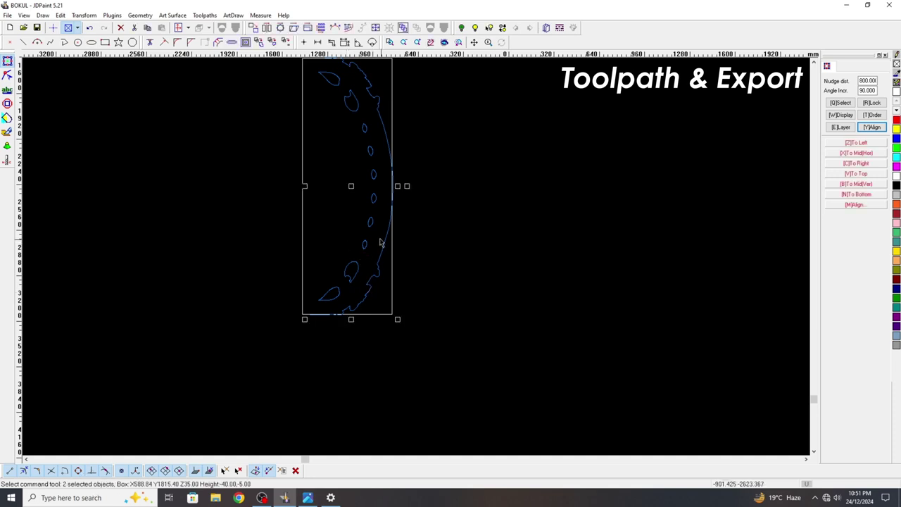
left_click(205, 15)
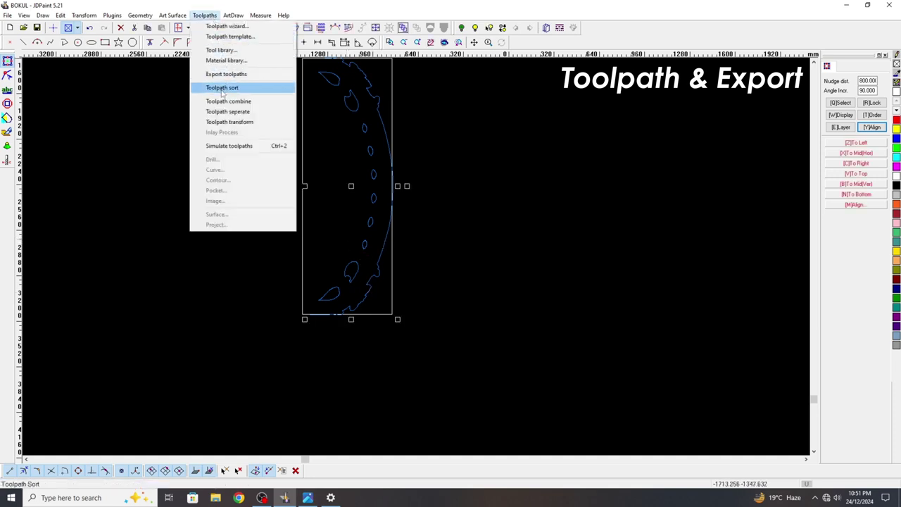
left_click(227, 74)
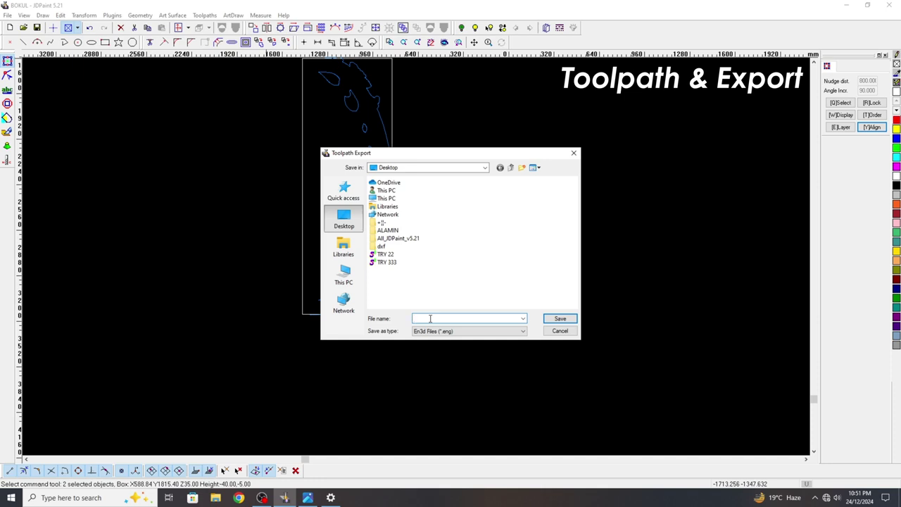
type("TRY")
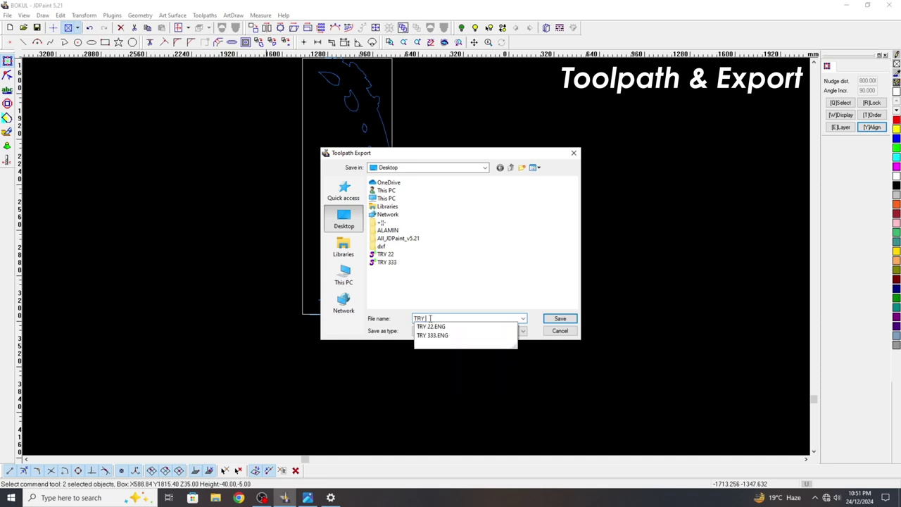
type(" 5")
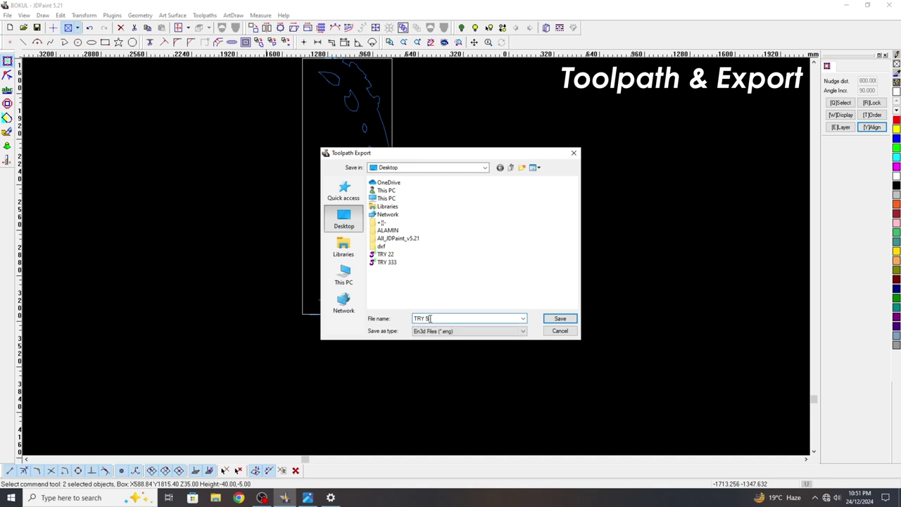
type("5")
key("Return")
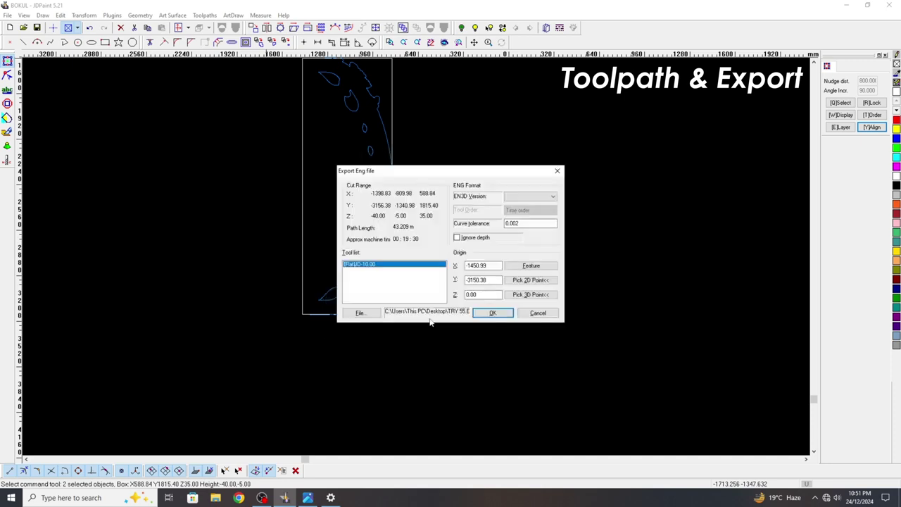
Step: Pick the stock rectangle's lower-left corner as the 2D export origin and complete the toolpath export
left_click(553, 282)
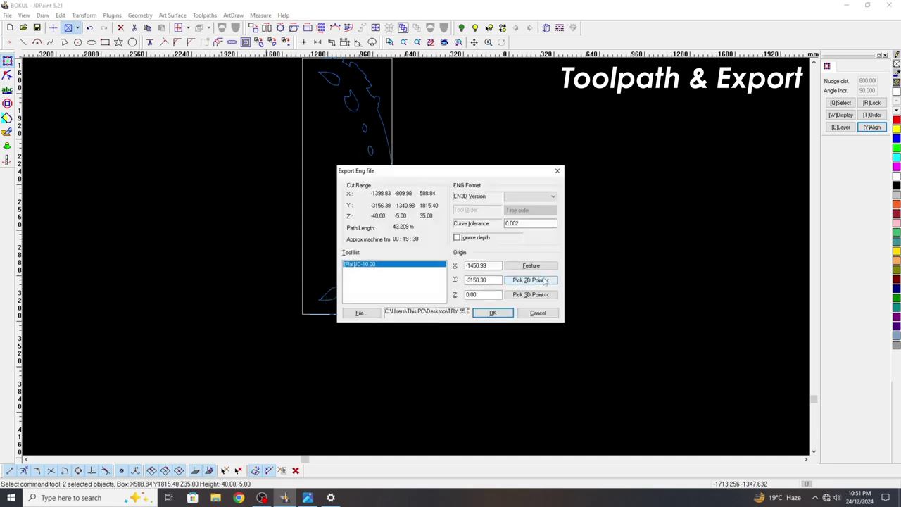
left_click(303, 317)
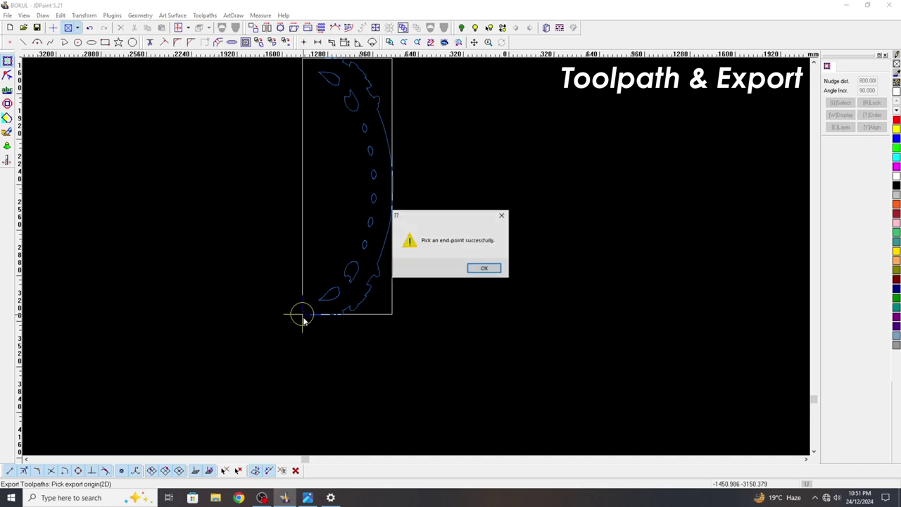
key("Return")
key("Return")
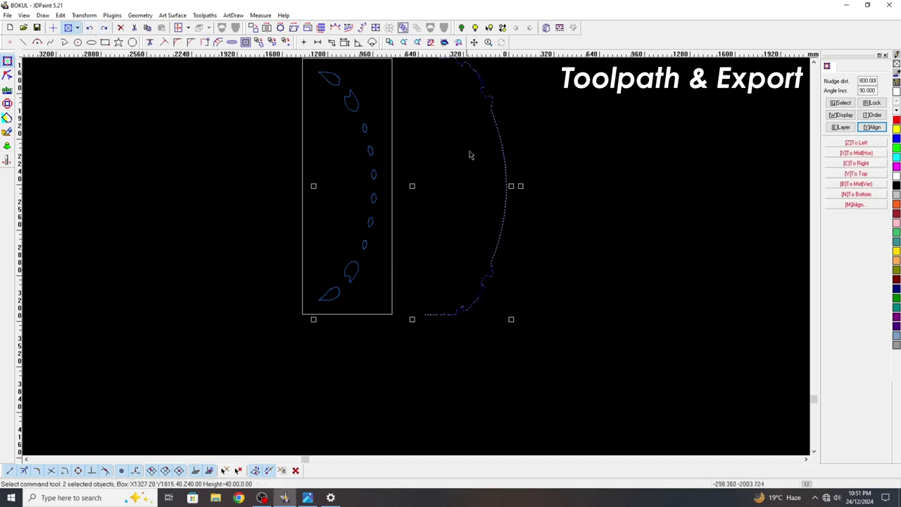
Step: Undo the curve toolpaths and shifts of the inner cutouts and outer outline, and clear the selection
left_click(90, 28)
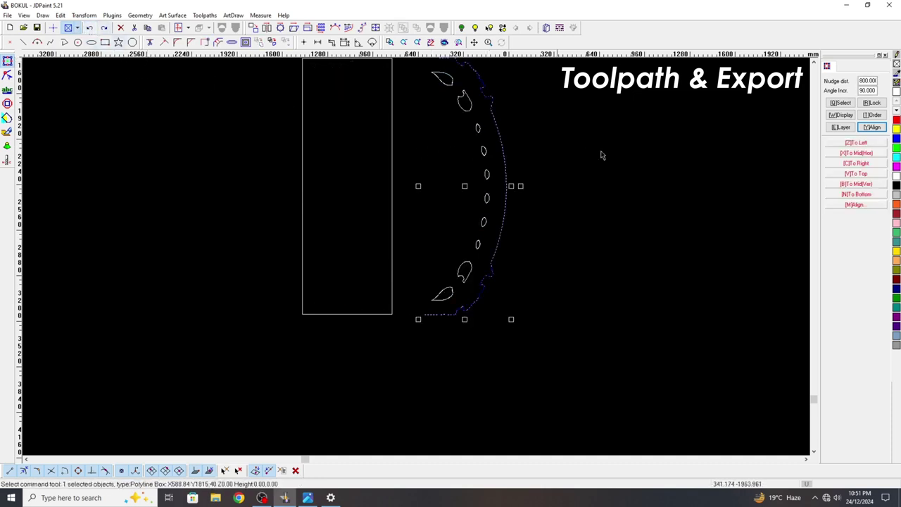
left_click(681, 132)
Step: Open the exported TRY 55 file from the desktop in JDSimu and examine its cutout and outline paths up close
left_click(847, 5)
right_click(445, 78)
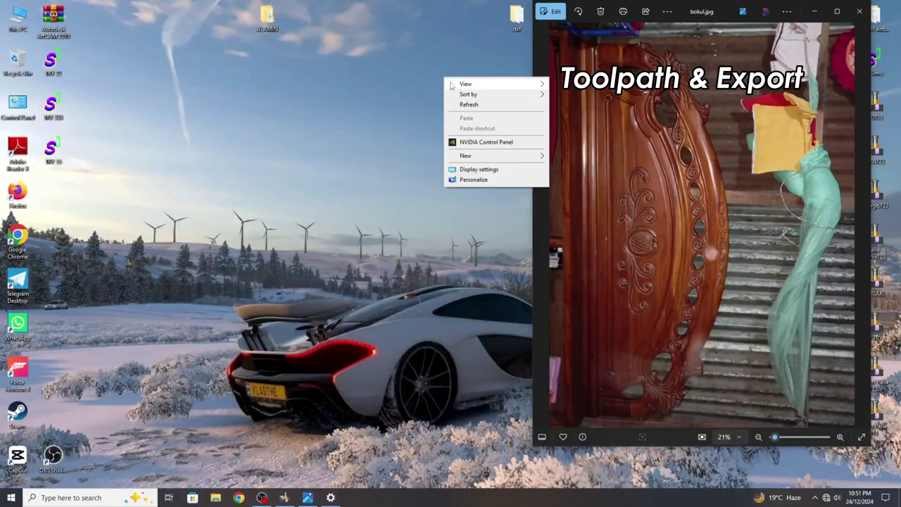
left_click(465, 105)
right_click(416, 91)
left_click(453, 119)
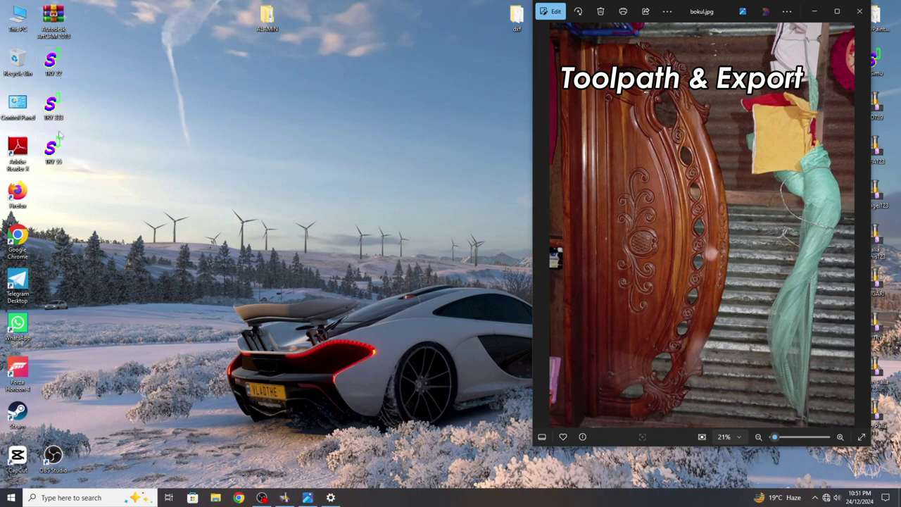
double_click(57, 159)
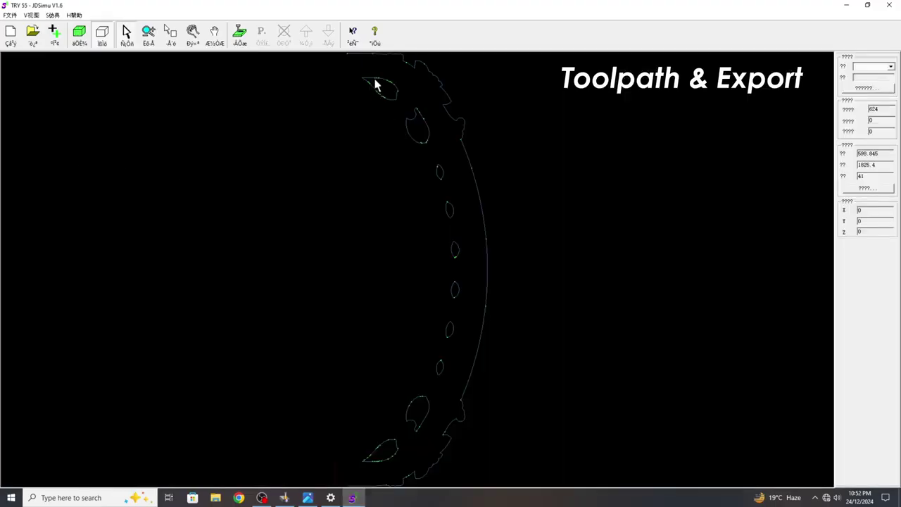
left_click(149, 33)
left_click_drag(402, 147, 515, 272)
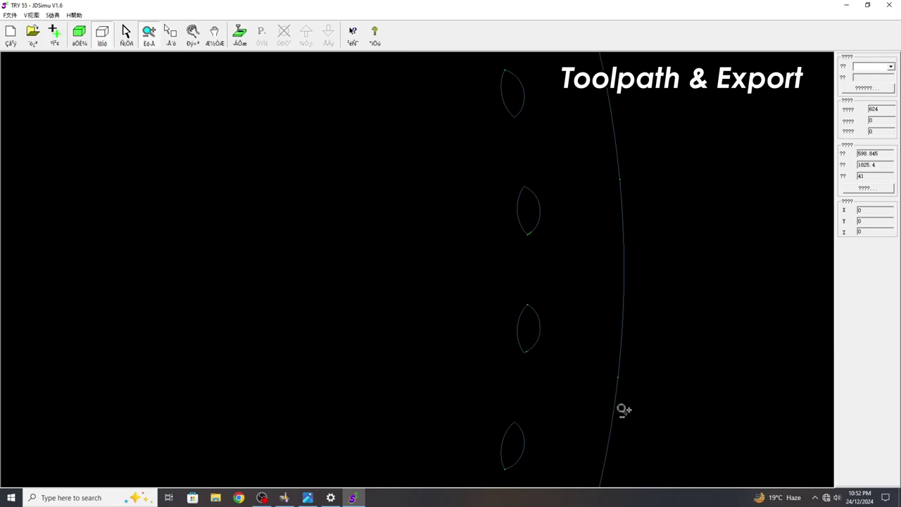
left_click_drag(331, 124, 550, 217)
left_click(890, 5)
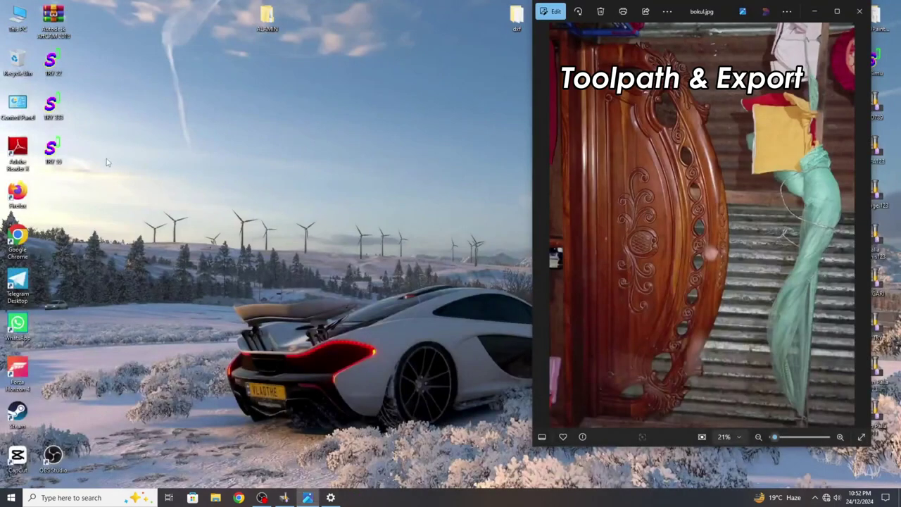
Step: Delete the TRY 55 file from the desktop and empty the Recycle Bin
left_click_drag(50, 150, 193, 149)
left_click_drag(276, 174, 187, 129)
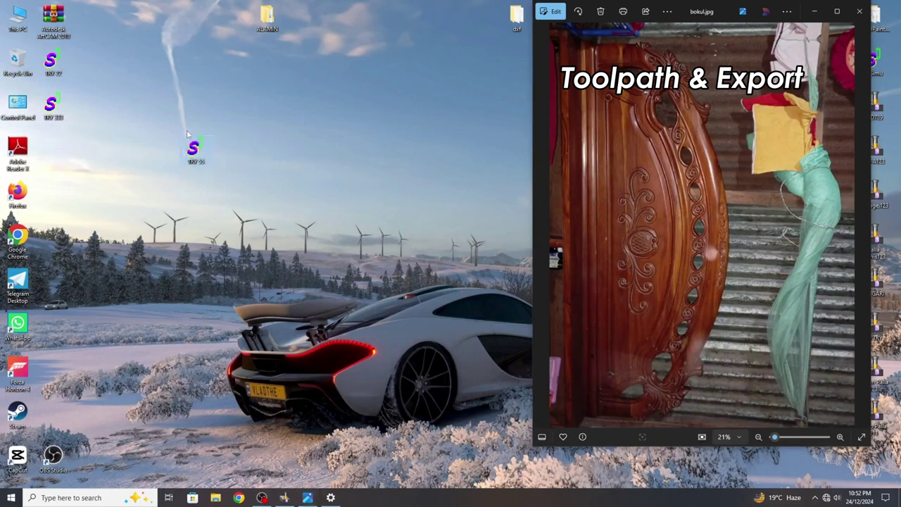
key("Delete")
right_click(10, 65)
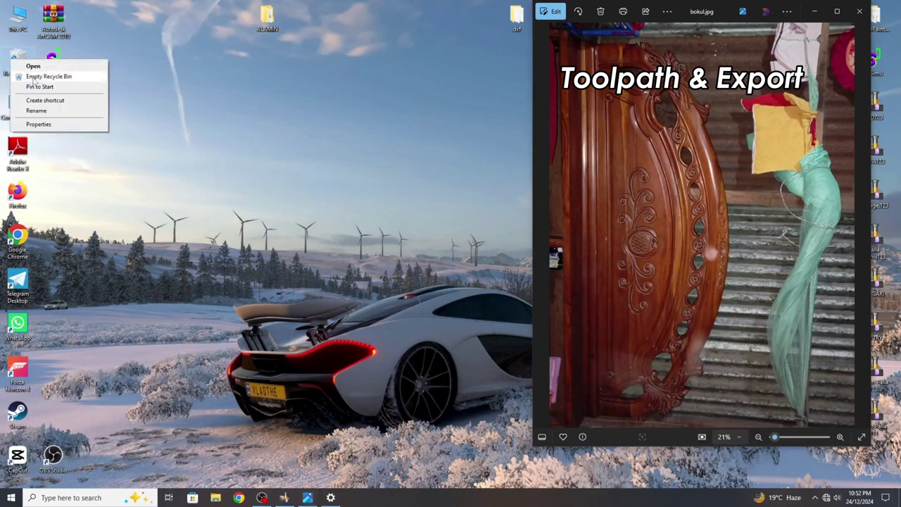
left_click(44, 74)
key("Return")
right_click(233, 114)
right_click(234, 127)
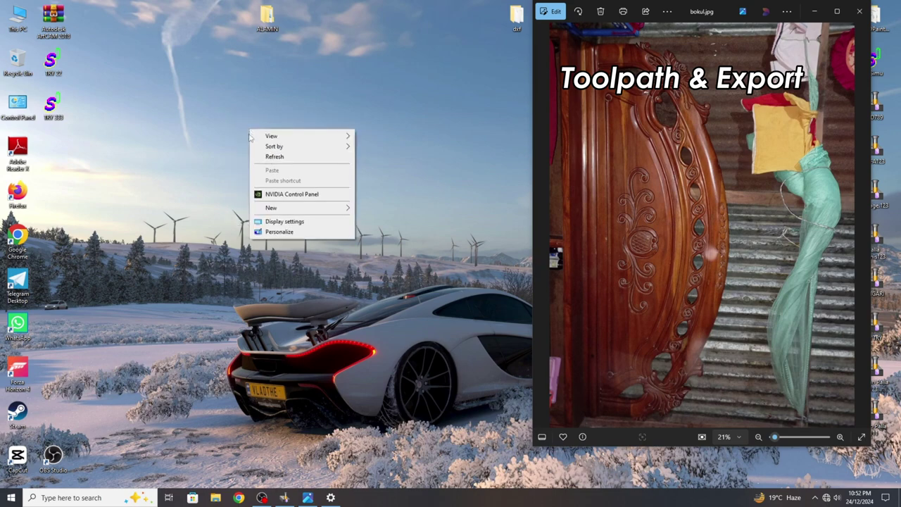
right_click(226, 103)
left_click(248, 130)
right_click(228, 102)
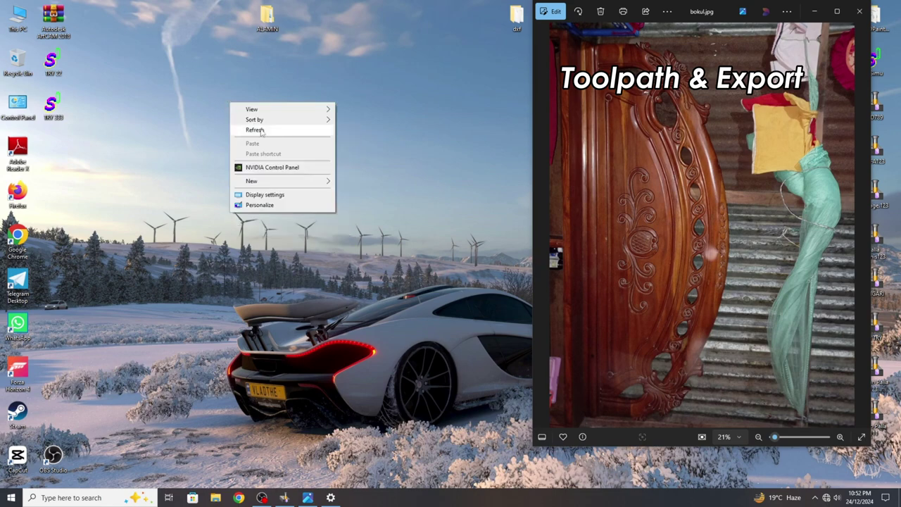
right_click(258, 126)
left_click(301, 157)
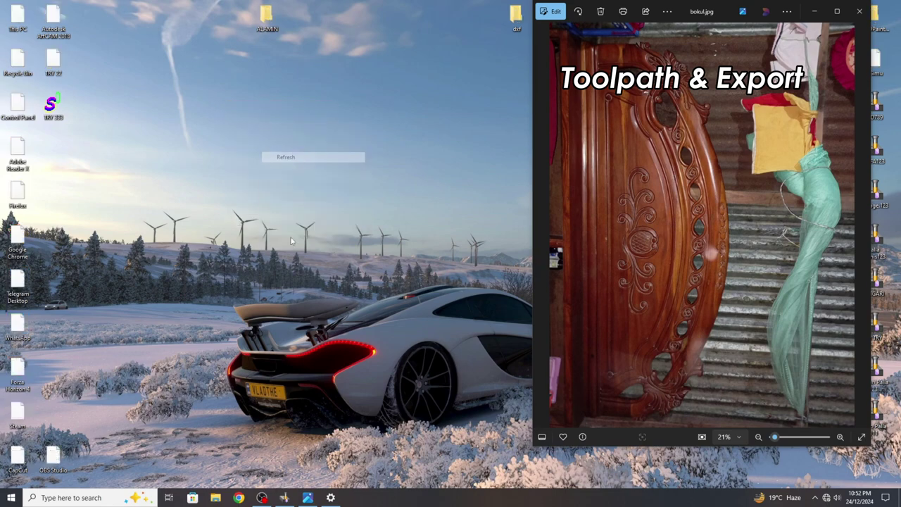
Step: Switch back to JDPaint and break the combined inner cutouts apart into separate curves
left_click(285, 498)
scroll(435, 315, "up", 2)
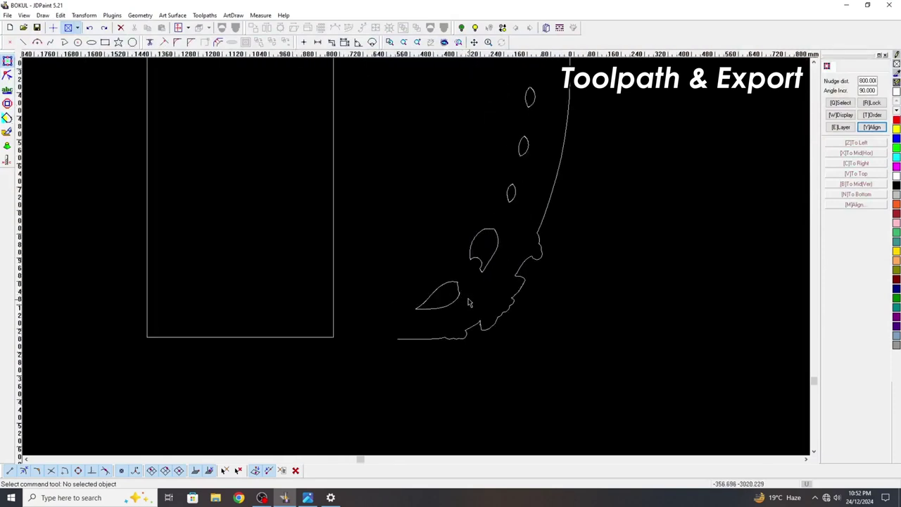
left_click(471, 304)
scroll(492, 271, "down", 2)
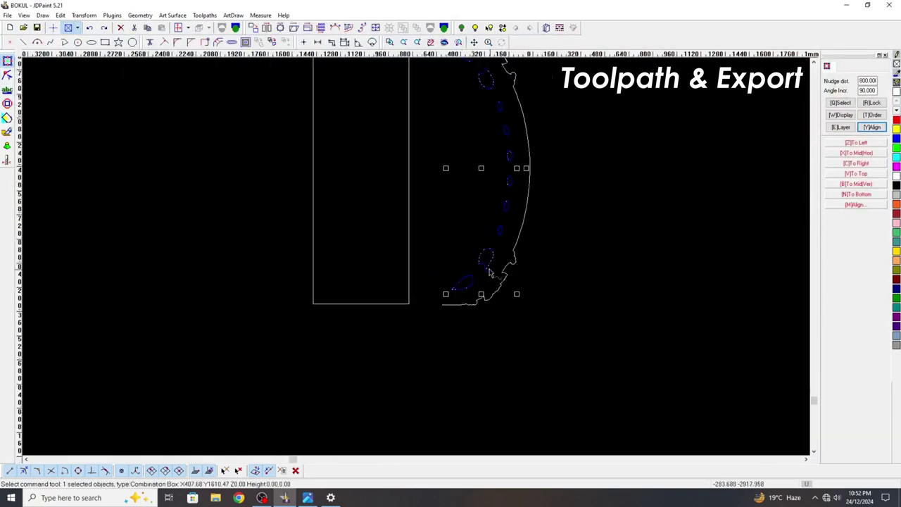
scroll(486, 141, "down", 1)
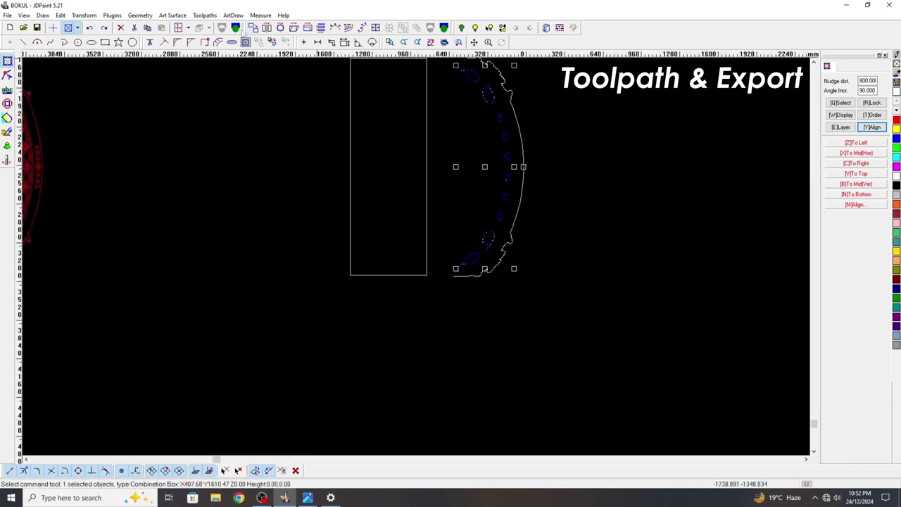
left_click(285, 118)
scroll(548, 150, "up", 2)
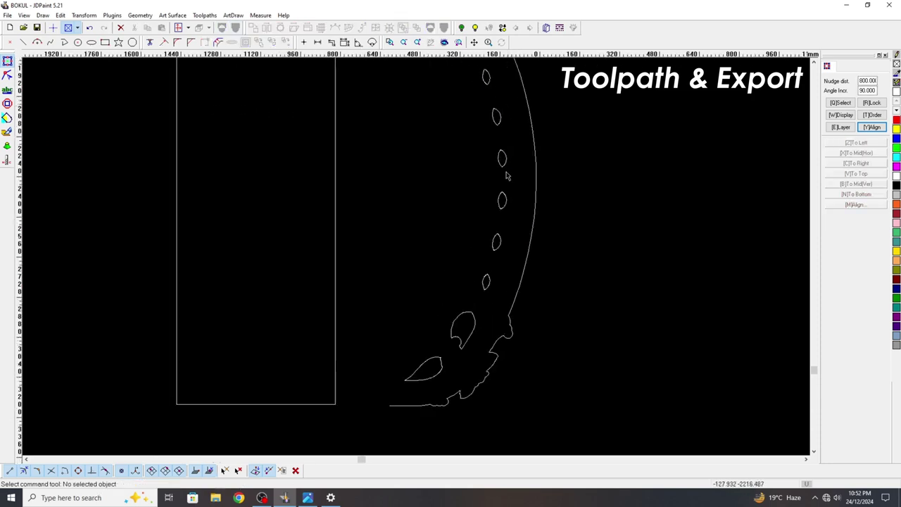
left_click_drag(521, 186, 423, 69)
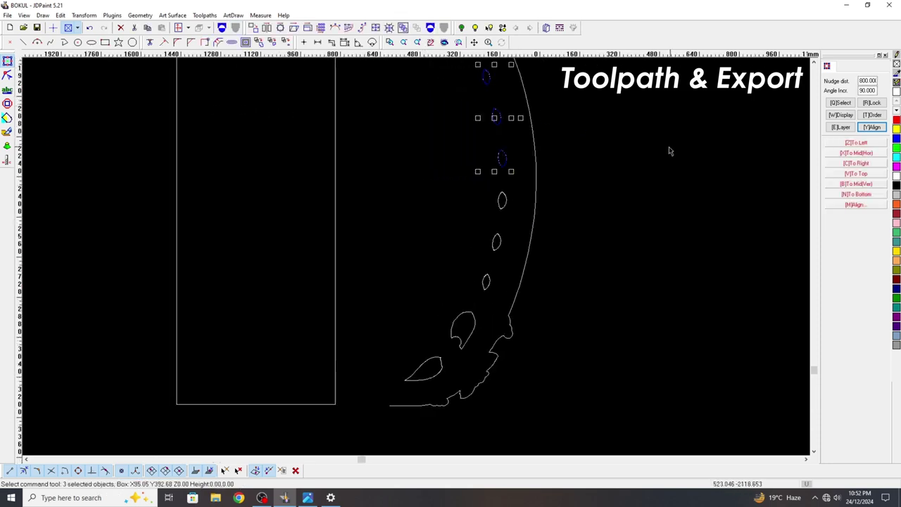
scroll(620, 168, "down", 1)
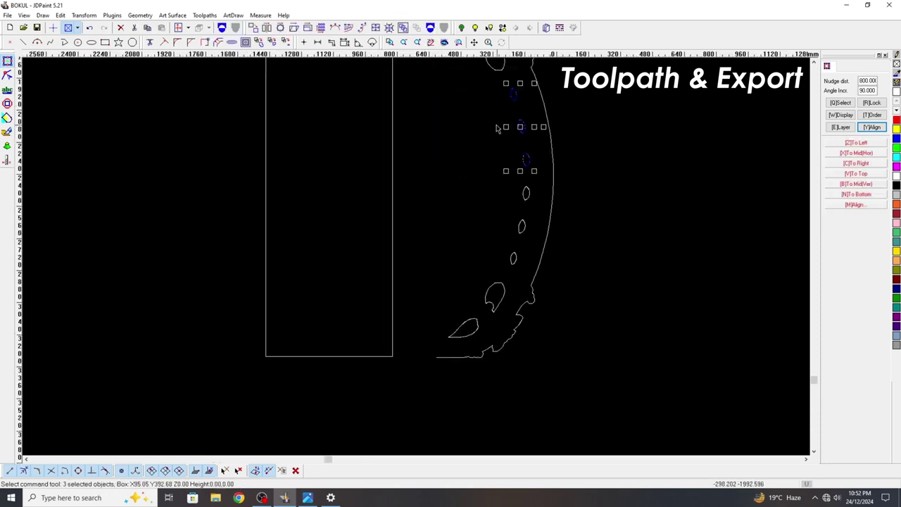
left_click(7, 74)
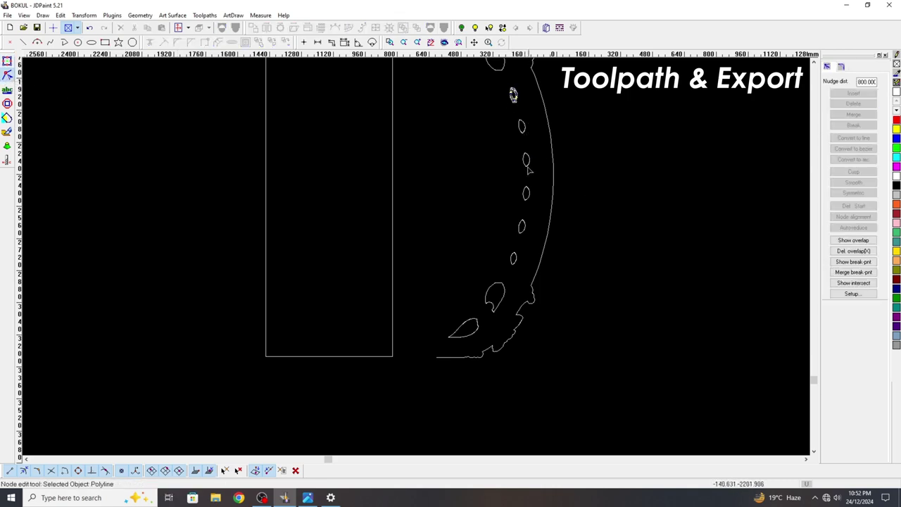
left_click(7, 62)
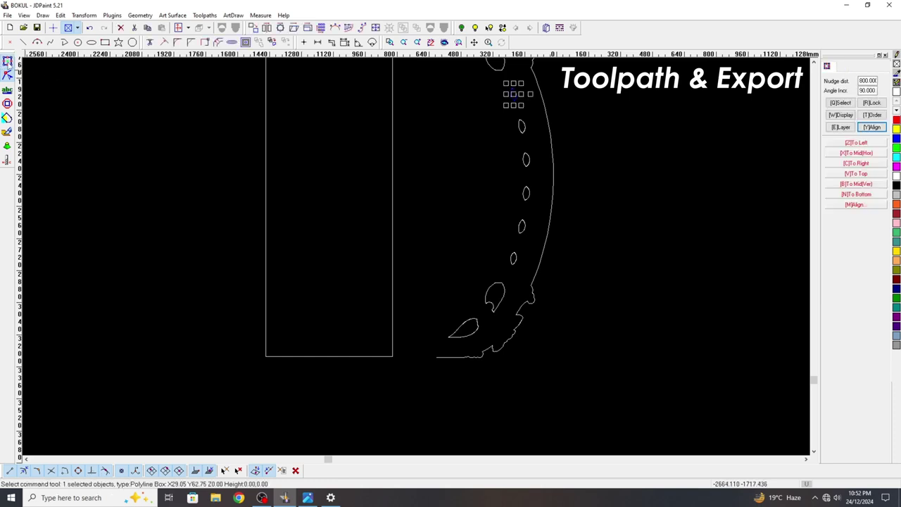
left_click(477, 156)
Step: Combine the outer outline and all inner cutouts into one object
left_click(552, 165)
scroll(564, 183, "down", 3)
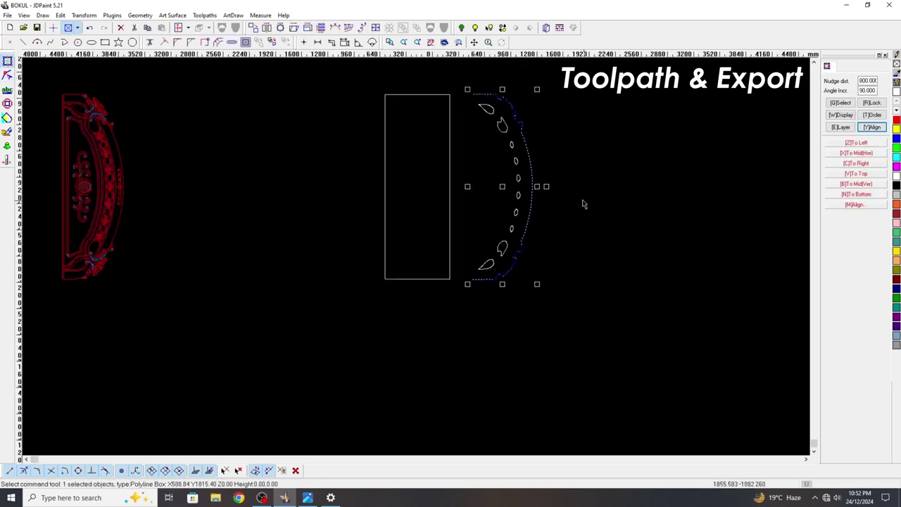
left_click_drag(375, 144, 490, 329)
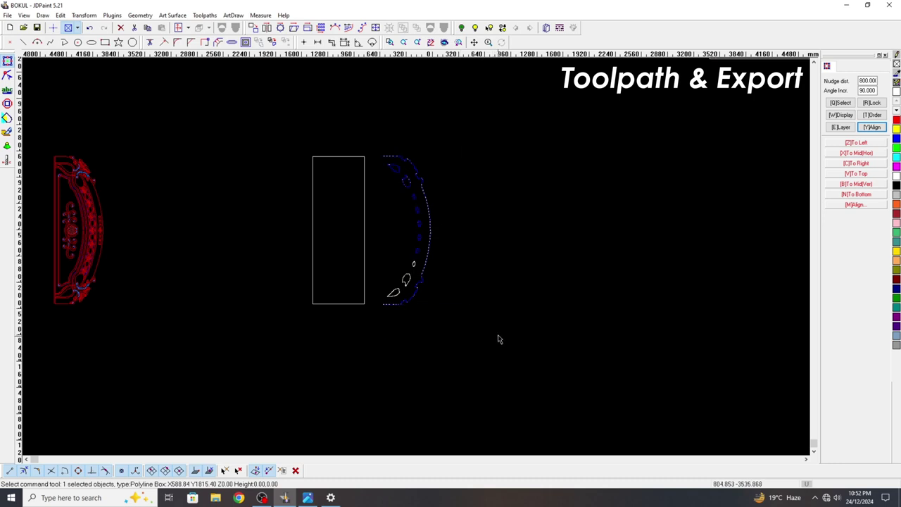
left_click(230, 31)
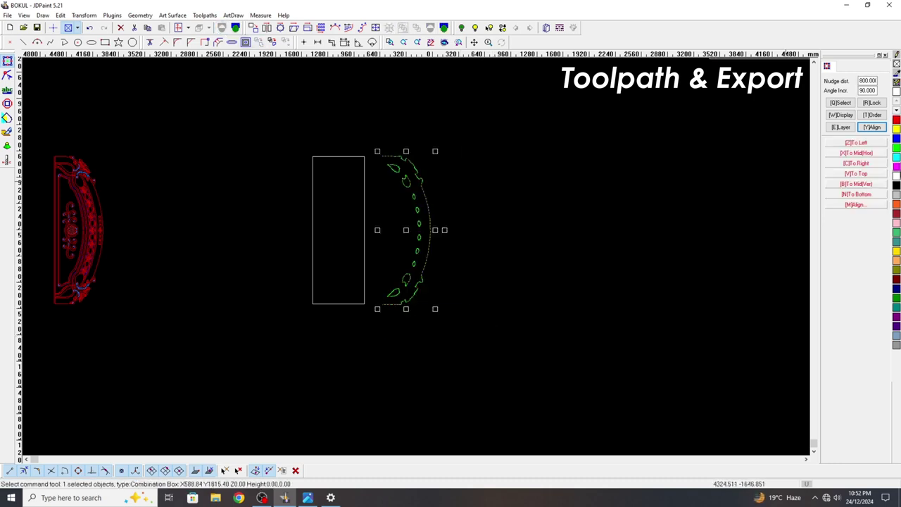
Step: Show the break points on the combined outline and cutouts in node editing, and merge them
left_click(387, 183)
left_click_drag(415, 176, 443, 195)
left_click(7, 75)
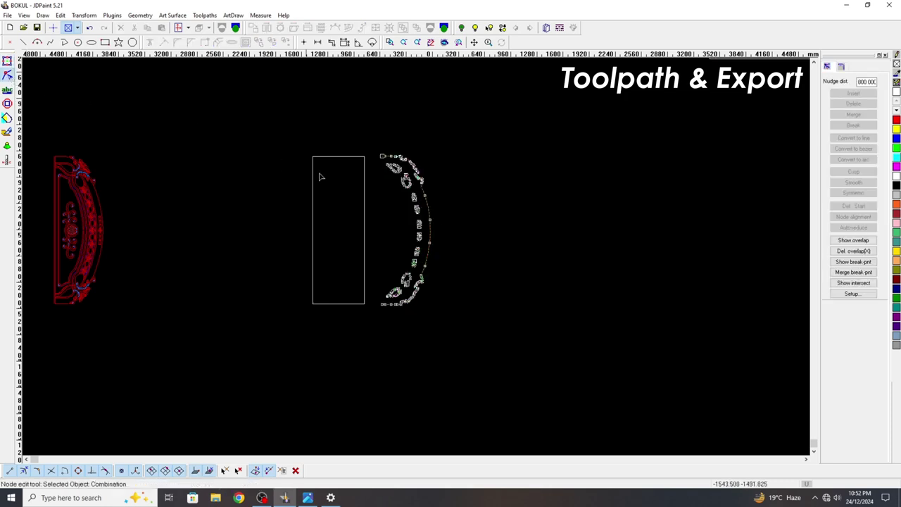
left_click(853, 262)
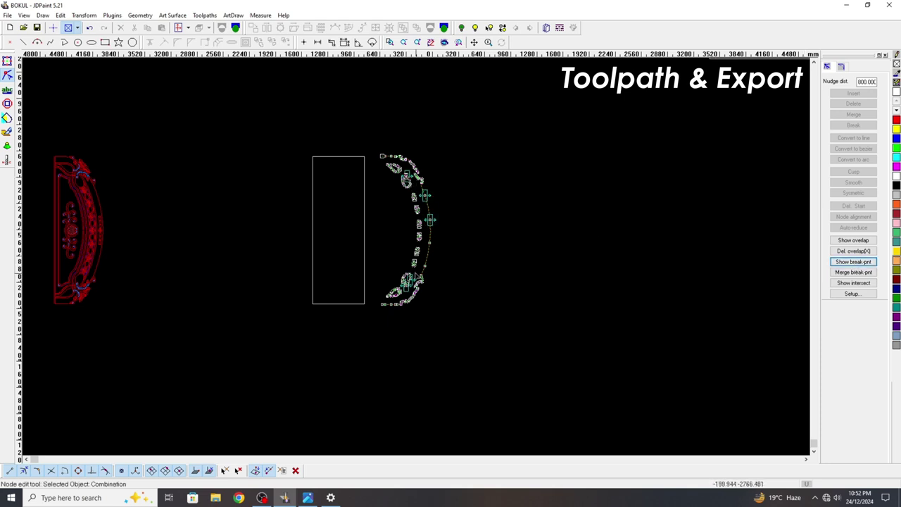
left_click(849, 274)
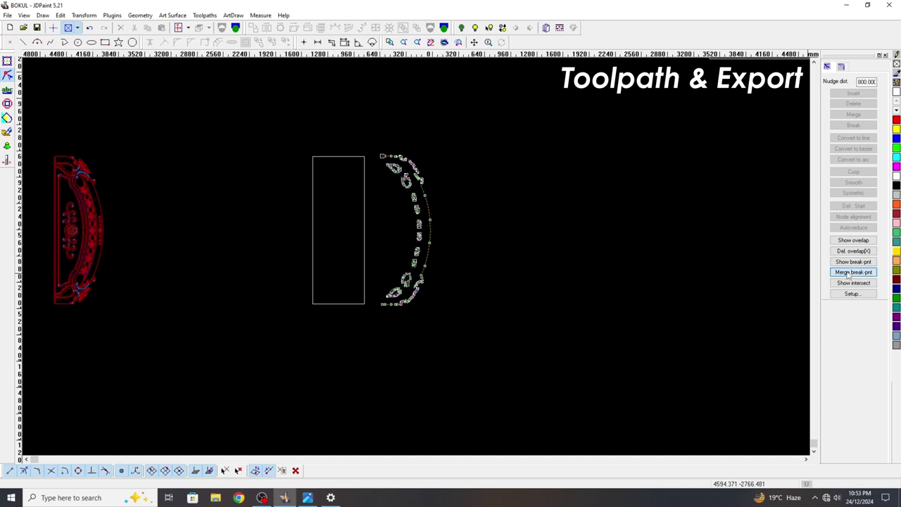
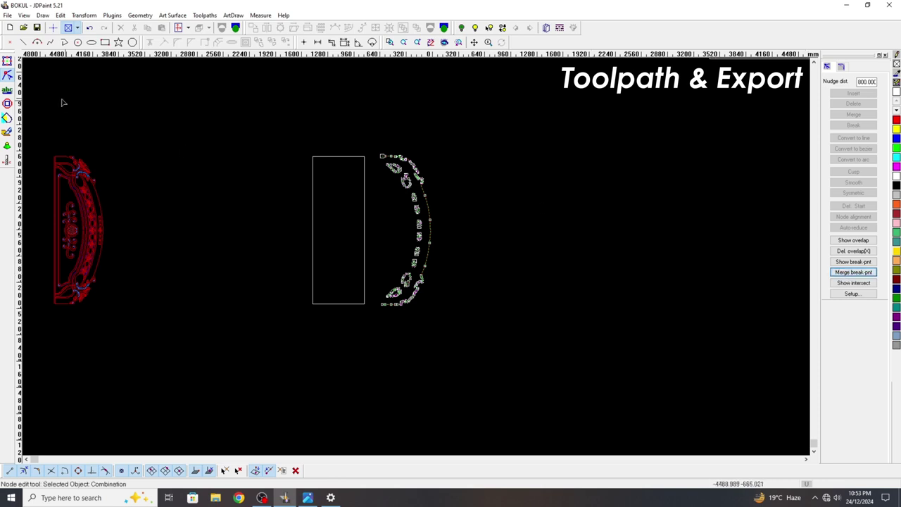
Step: Leave node editing with nothing selected, then save the BOKUL drawing and close JDPaint
left_click(7, 61)
left_click(318, 174)
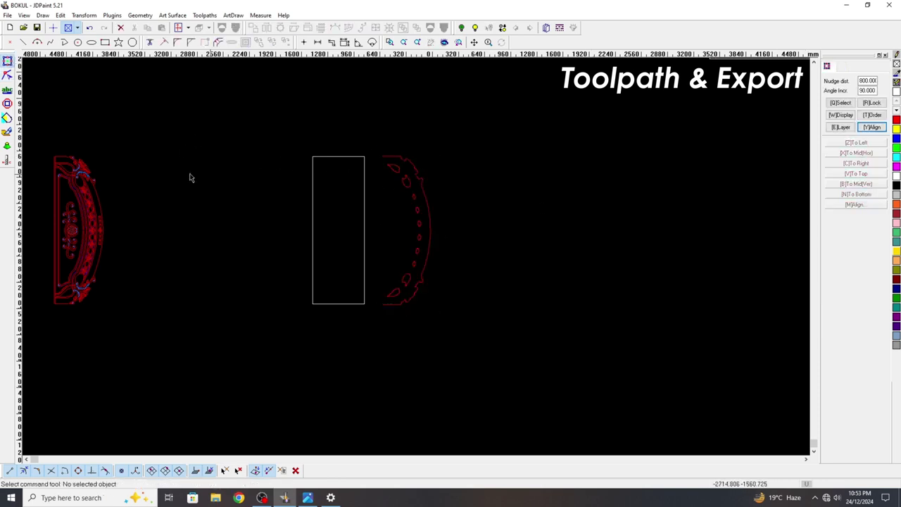
left_click(37, 29)
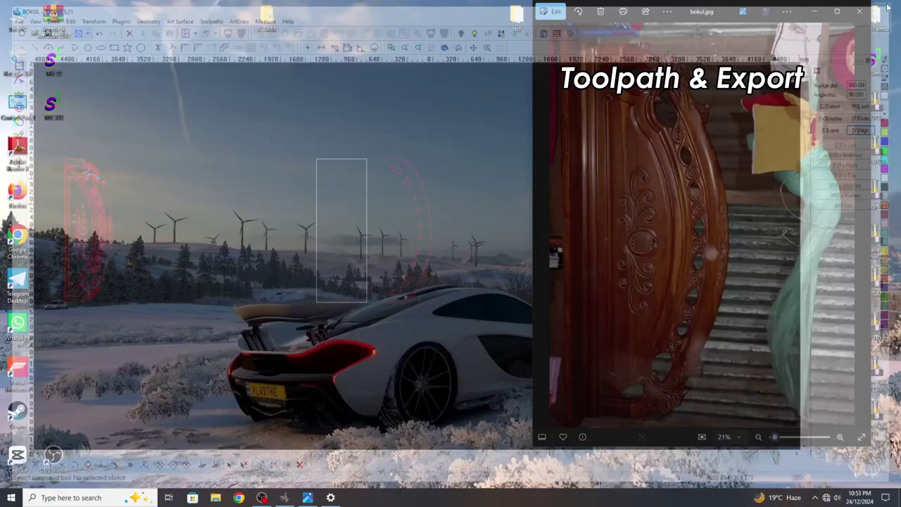
Step: Refresh the desktop and close the bokul.jpg reference photo
right_click(330, 74)
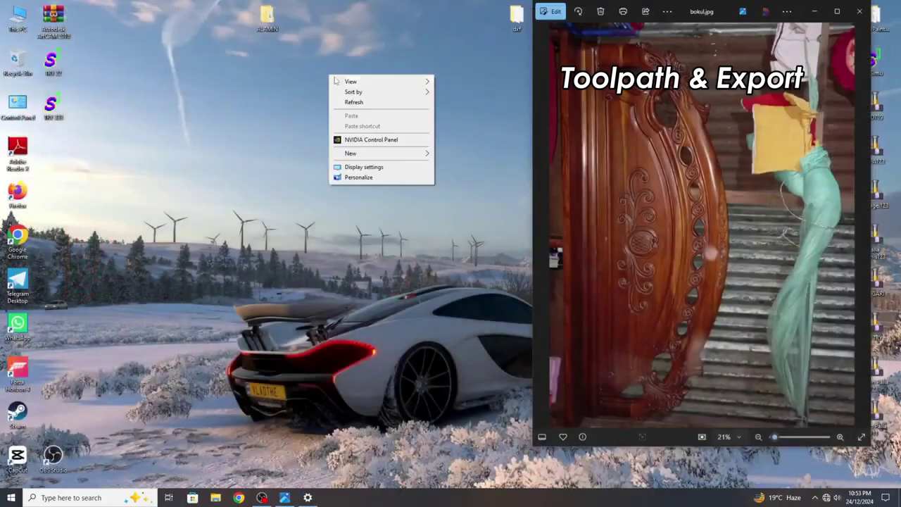
left_click(362, 100)
right_click(359, 102)
left_click(384, 128)
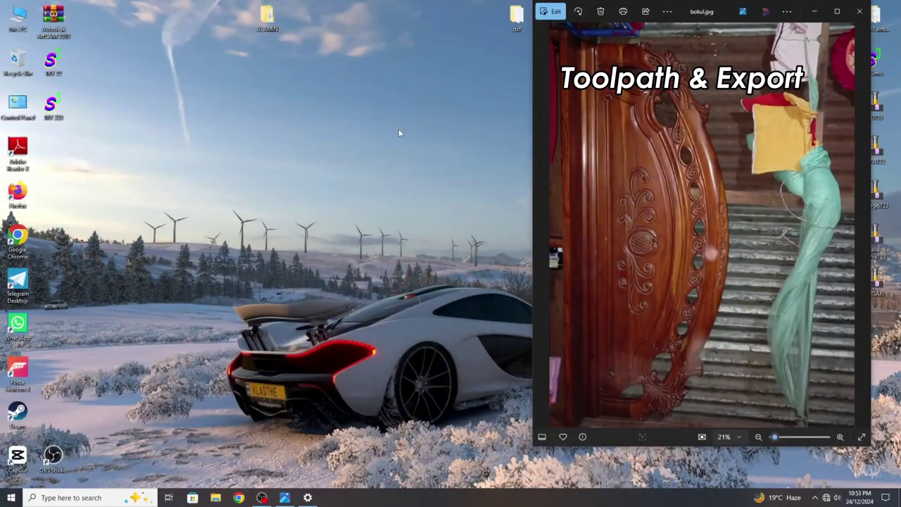
right_click(342, 115)
left_click(373, 141)
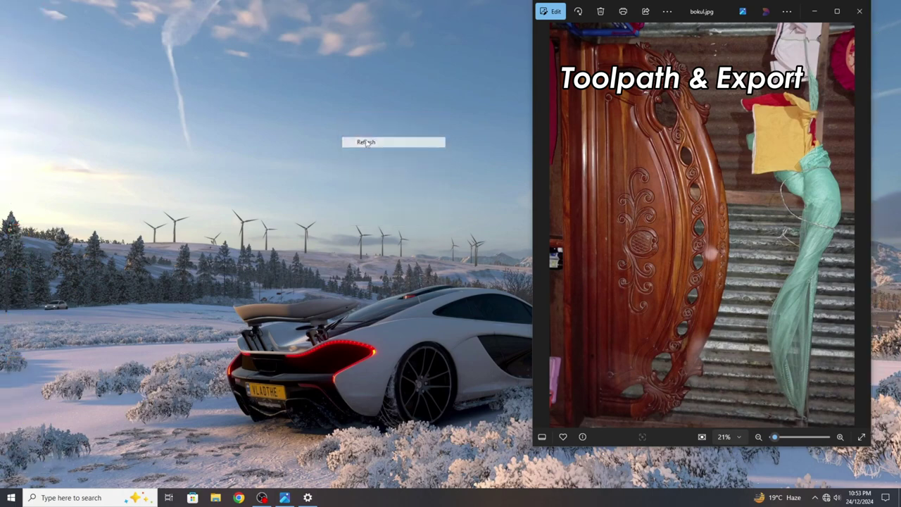
left_click(857, 11)
right_click(353, 109)
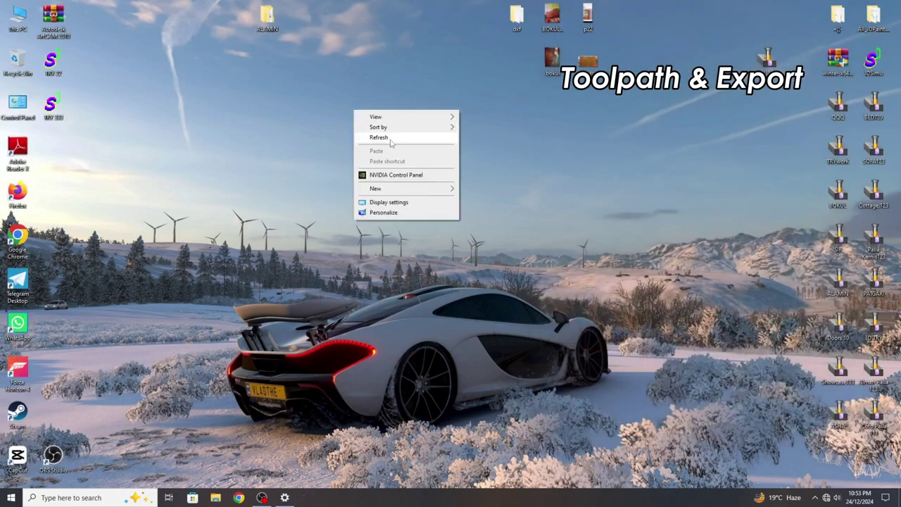
left_click(373, 133)
right_click(391, 135)
left_click(416, 163)
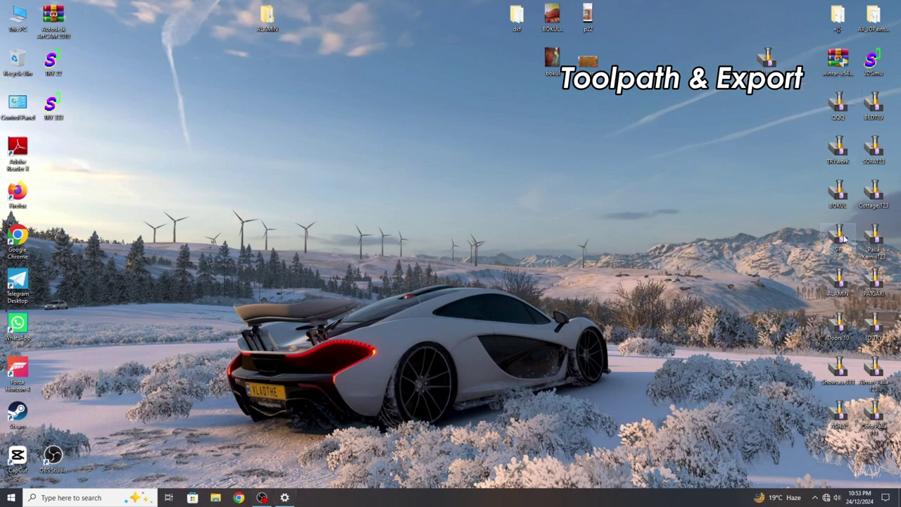
Step: Reopen the BOKUL drawing from the desktop in JDPaint and select the combined outline and cutouts beside the white rectangle
double_click(838, 199)
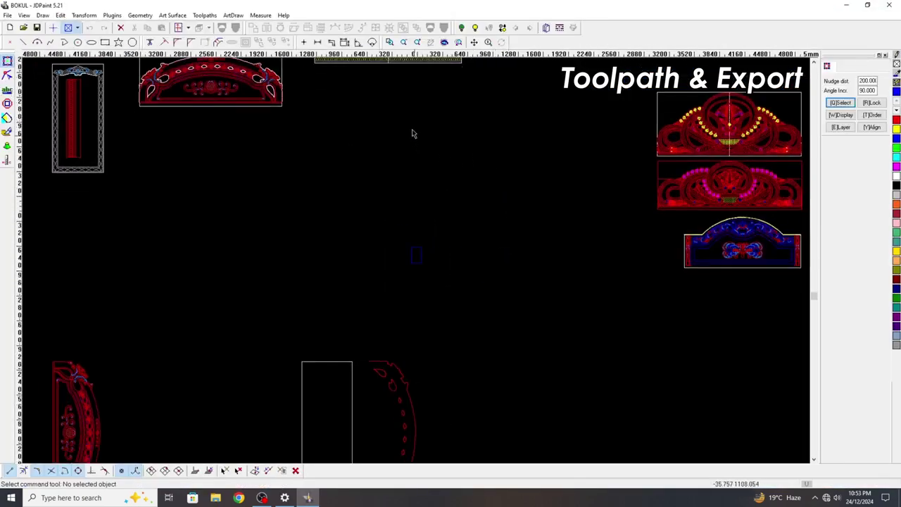
scroll(413, 134, "down", 3)
left_click(374, 169)
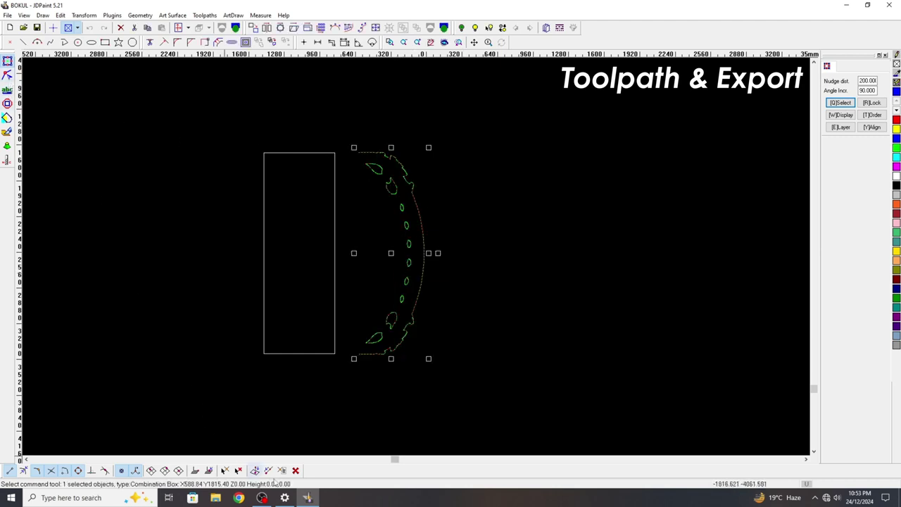
Step: Enable all snap options, including Project and Force
left_click(282, 470)
left_click(504, 240)
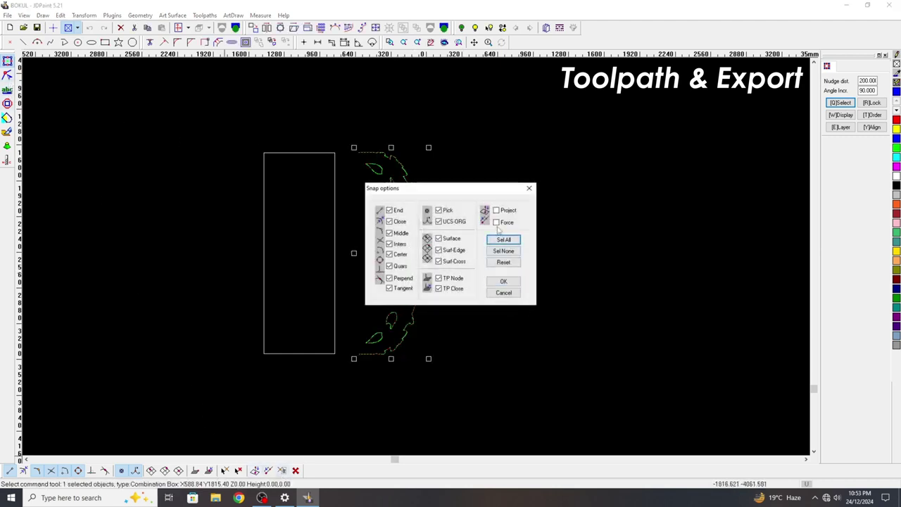
left_click(497, 223)
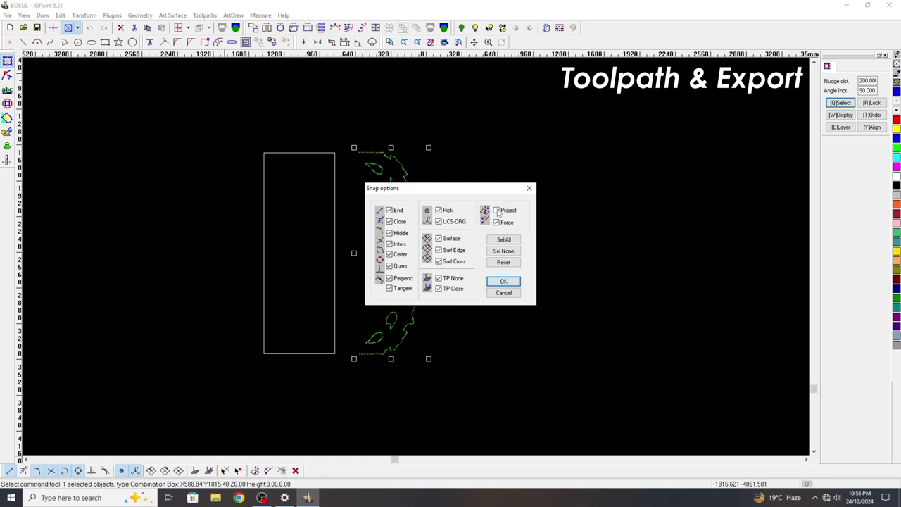
left_click(504, 281)
Step: Merge the break points of the combined outline and cutouts in node editing, and deselect the object
left_click(7, 76)
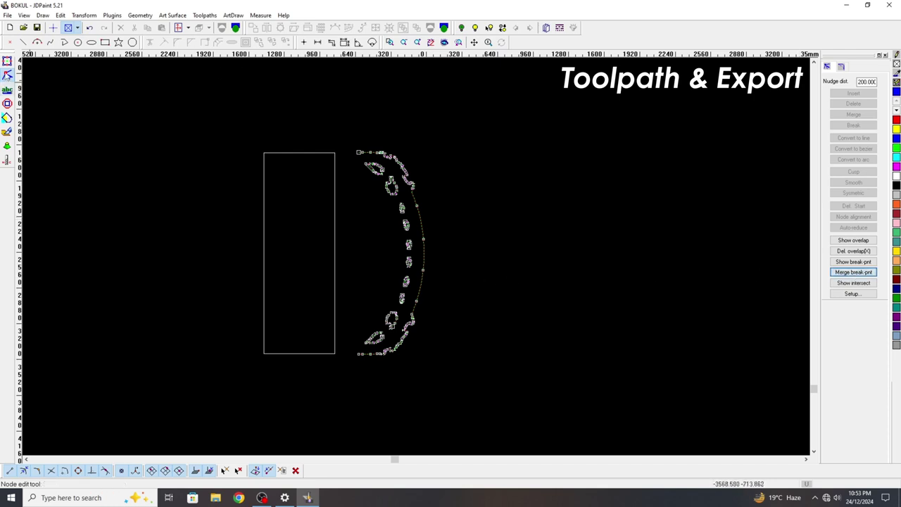
left_click(7, 61)
left_click(364, 183)
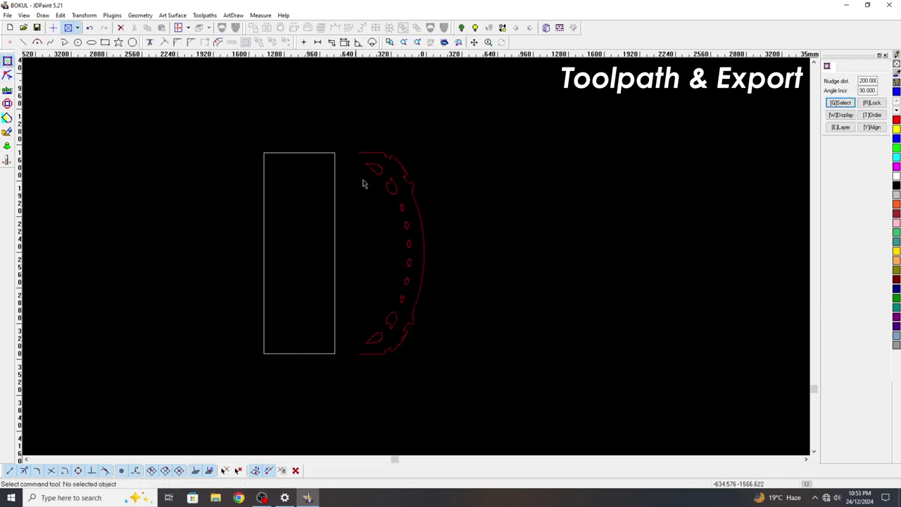
Step: Break the combined outline and cutouts apart and nudge only the outer outline 1000 mm to the right
left_click_drag(453, 195, 368, 164)
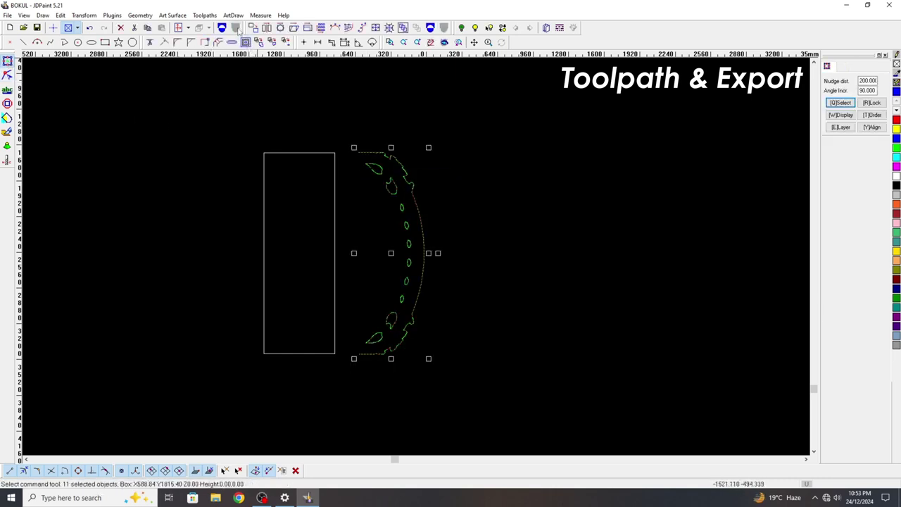
left_click(399, 178)
left_click(409, 179)
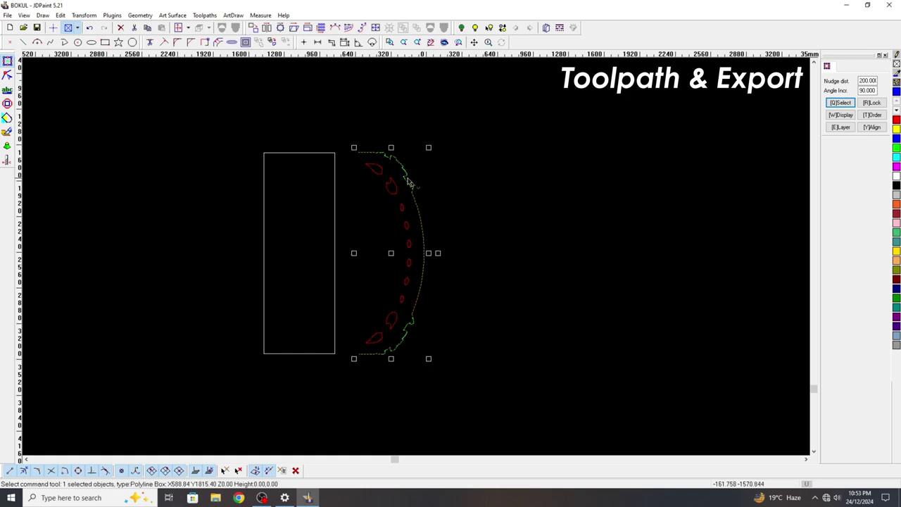
key("Right")
key("Right")
key("Right")
key("Right")
key("Right")
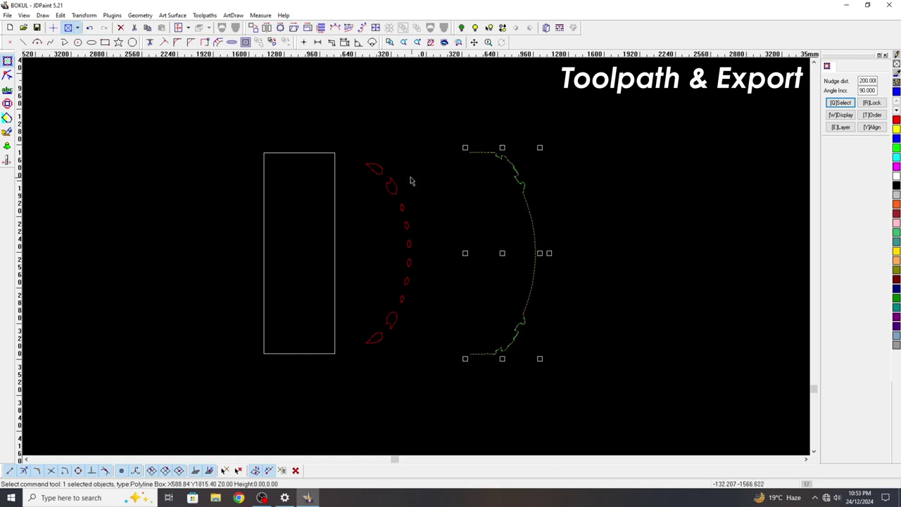
Step: Combine all the inner cutouts into one object without the outer outline
left_click(369, 162)
left_click_drag(352, 152, 417, 360)
left_click(226, 28)
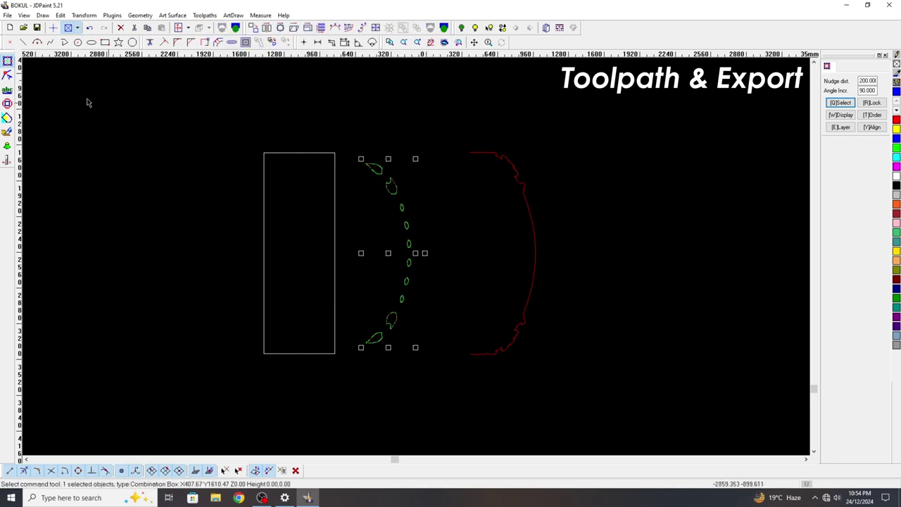
Step: Merge the break points of the combined inner cutouts in node editing
left_click(7, 75)
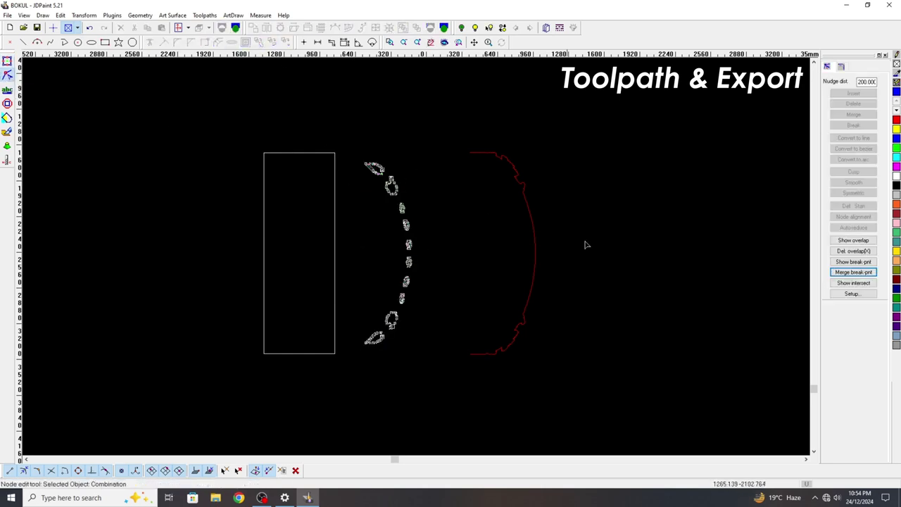
left_click(852, 273)
left_click(493, 268)
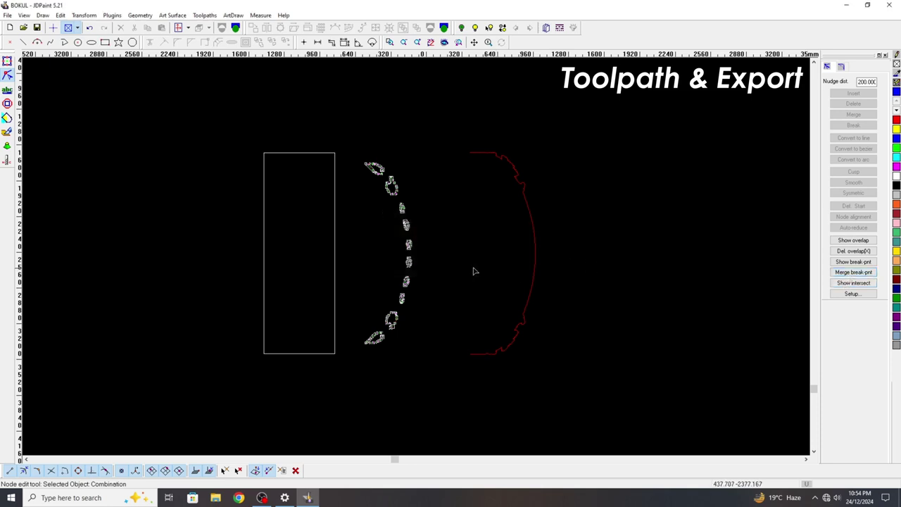
left_click(853, 272)
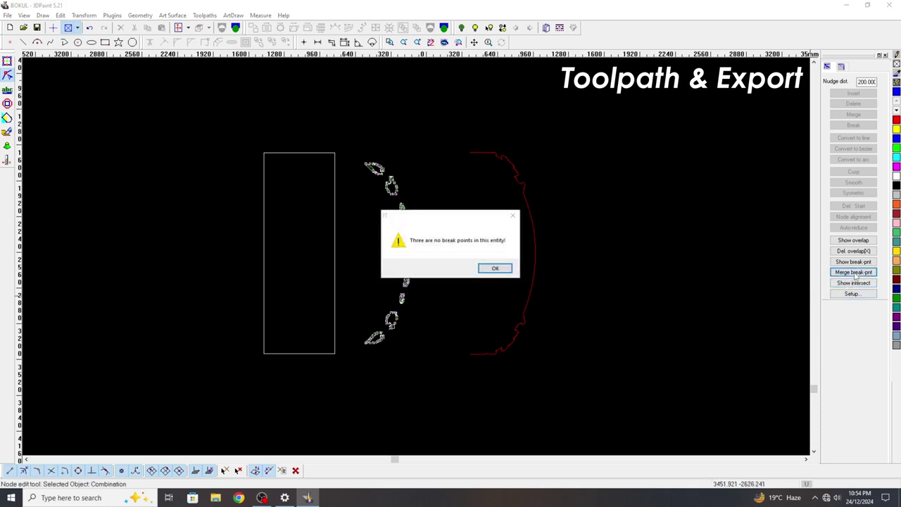
left_click(494, 267)
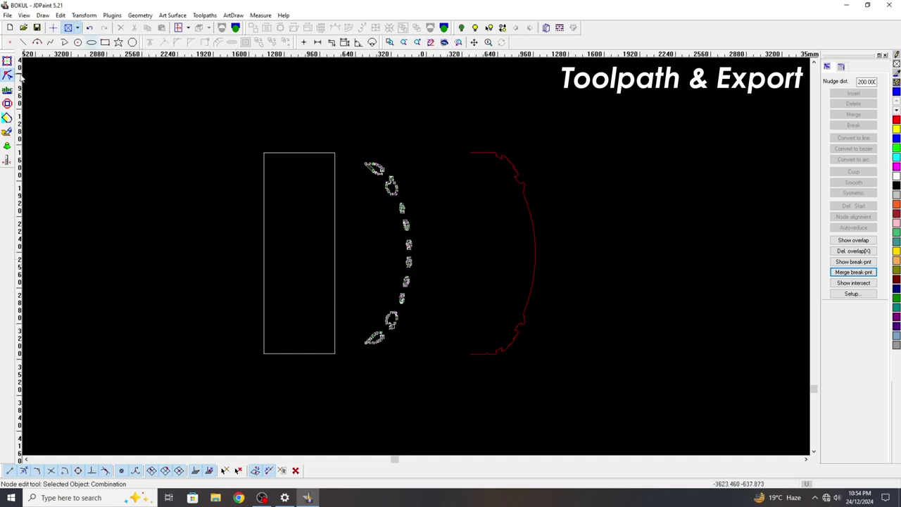
Step: Nudge the combined inner cutouts 800 mm to the left, into the white rectangle
left_click(8, 61)
left_click(412, 188)
left_click(386, 170)
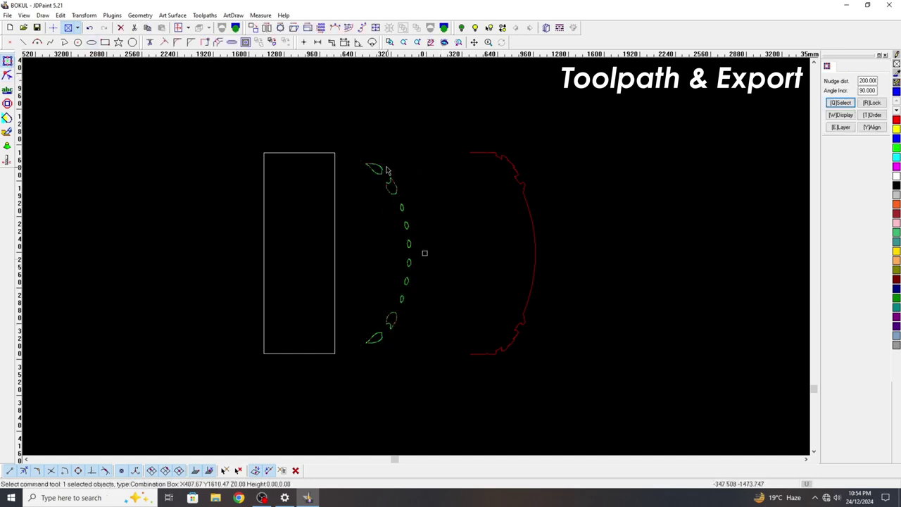
key("Left")
key("Left")
key("Left")
key("Left")
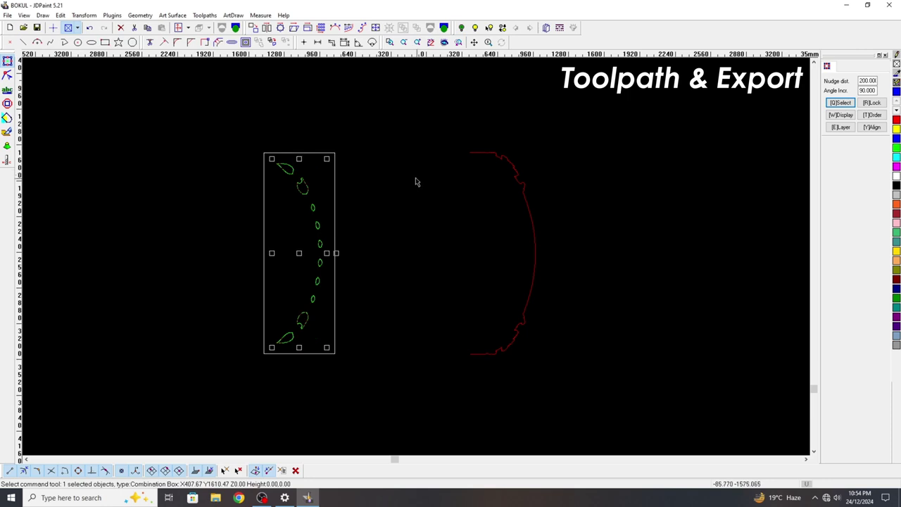
key("Left")
key("ctrl+z")
key("ctrl+z")
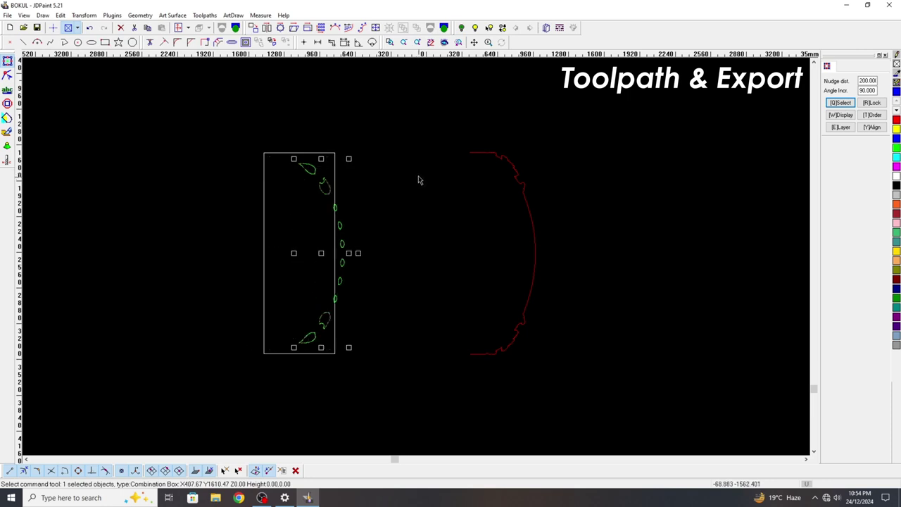
key("ctrl+y")
Step: Merge the break points of the outer outline in node editing, and reselect the outline as a whole
left_click_drag(485, 177, 442, 136)
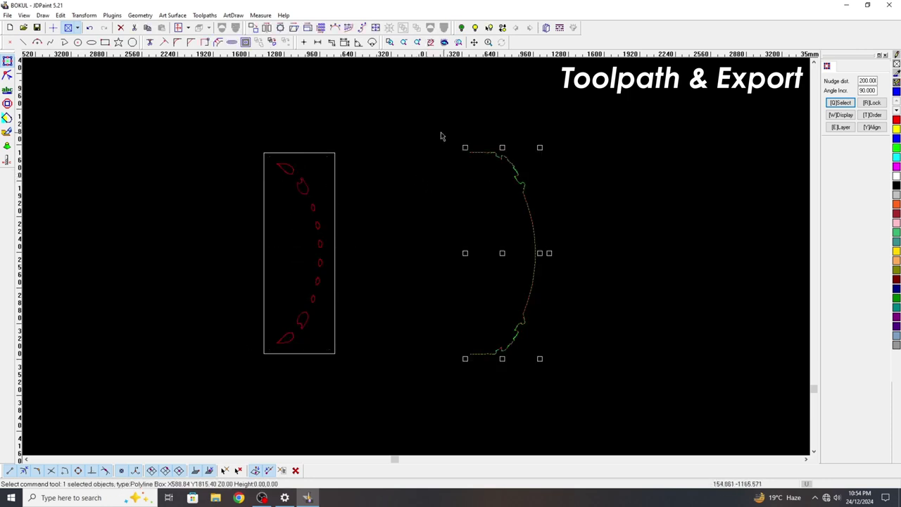
left_click(7, 75)
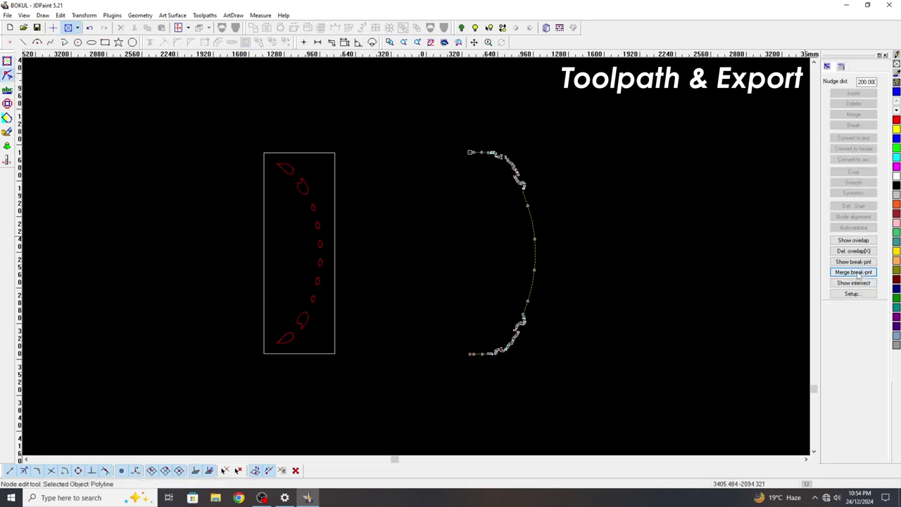
left_click(7, 61)
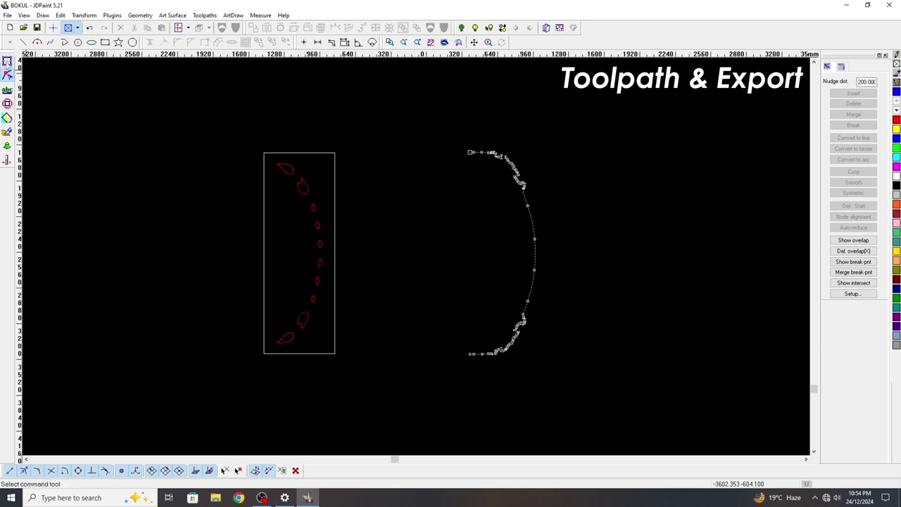
left_click(348, 142)
left_click(479, 153)
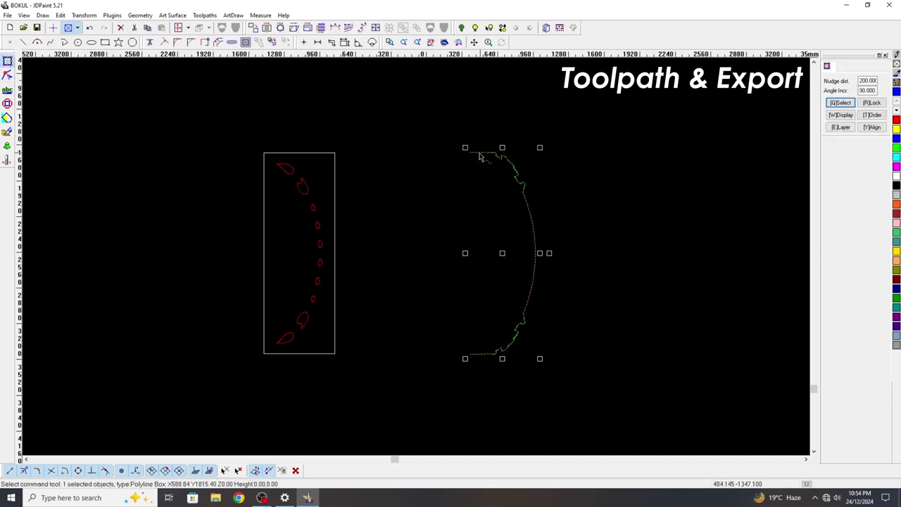
Step: Run Extract region on the outer outline with Cut curves enabled
left_click(234, 15)
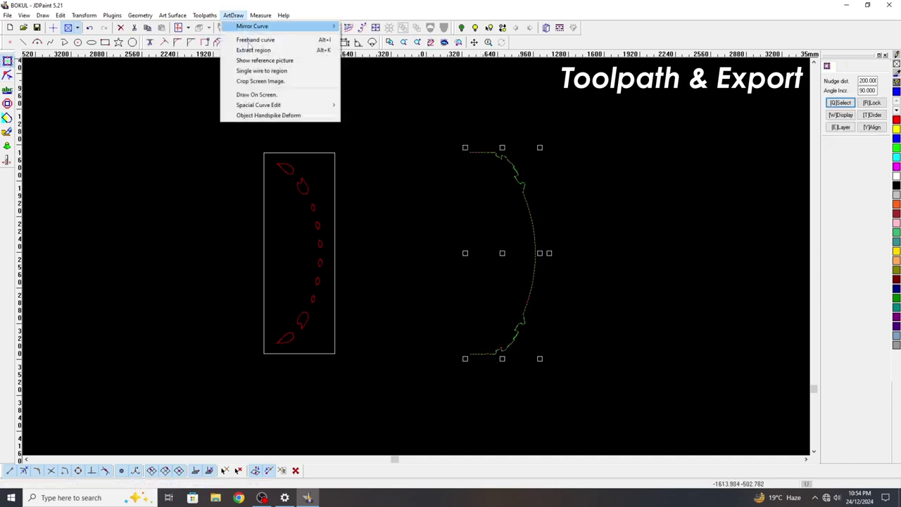
left_click(248, 49)
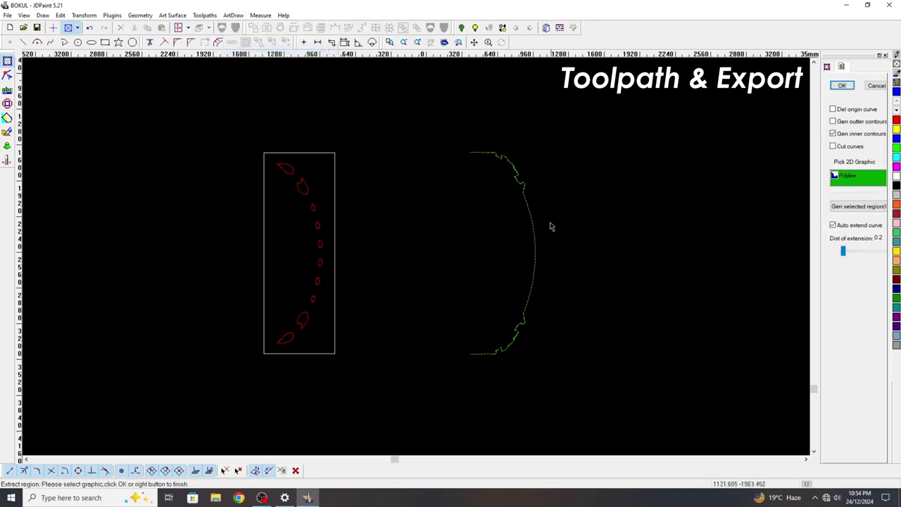
left_click(835, 145)
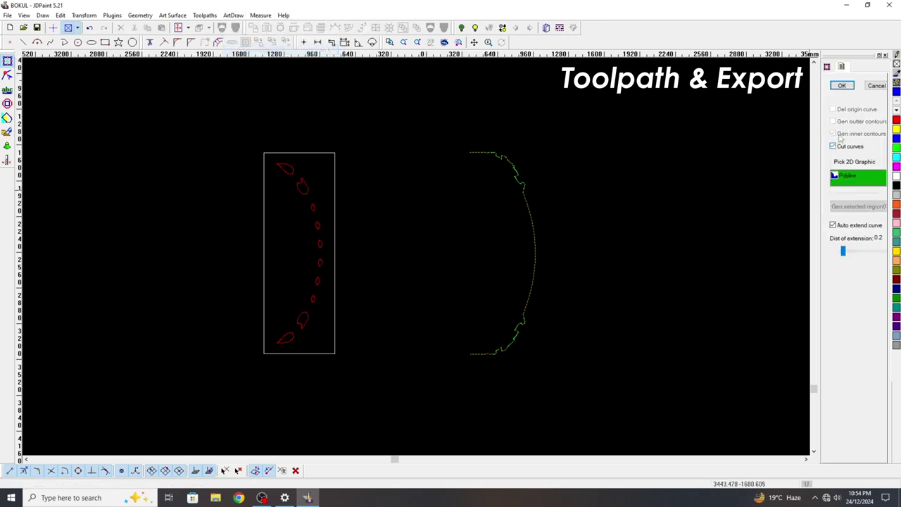
left_click(842, 86)
scroll(485, 163, "up", 3)
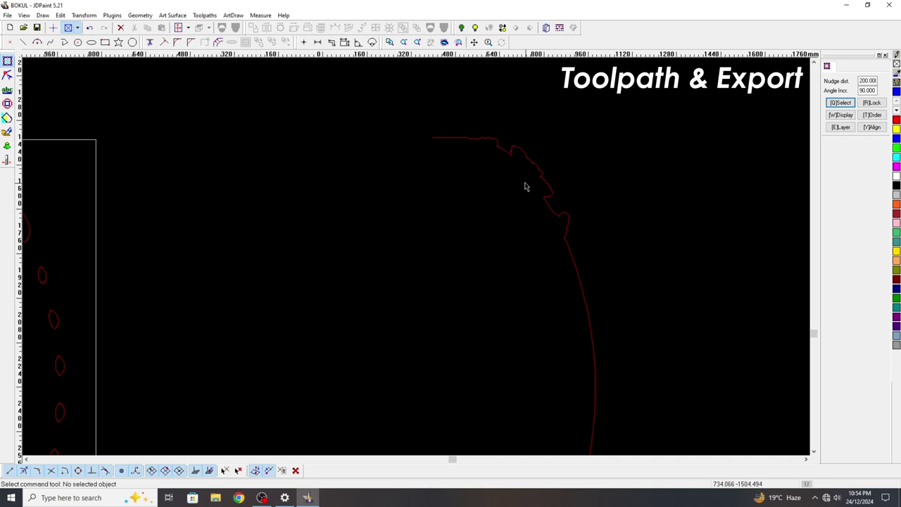
left_click(451, 143)
left_click(60, 15)
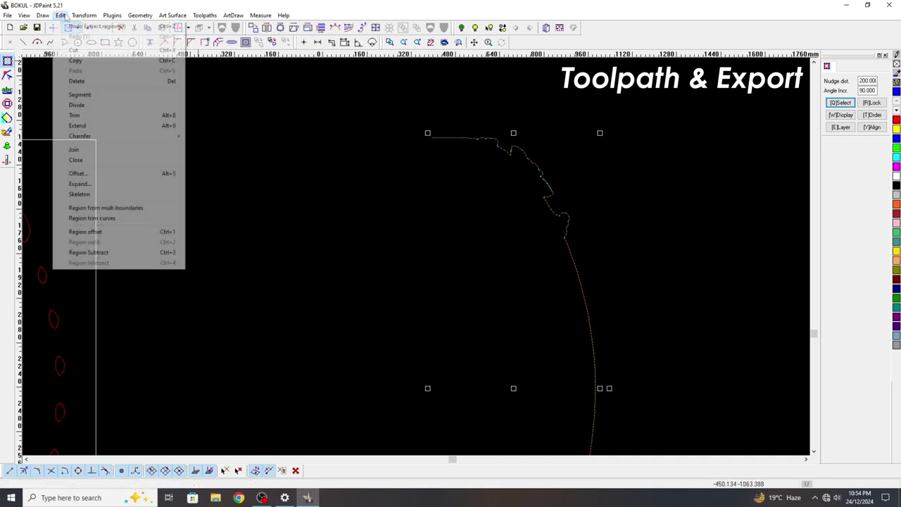
left_click(91, 149)
scroll(492, 138, "down", 2)
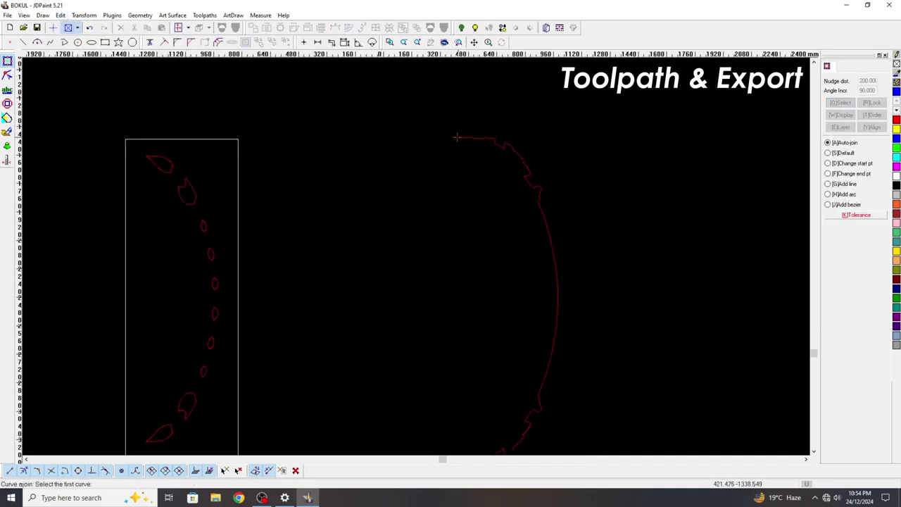
scroll(451, 138, "down", 3)
key("Escape")
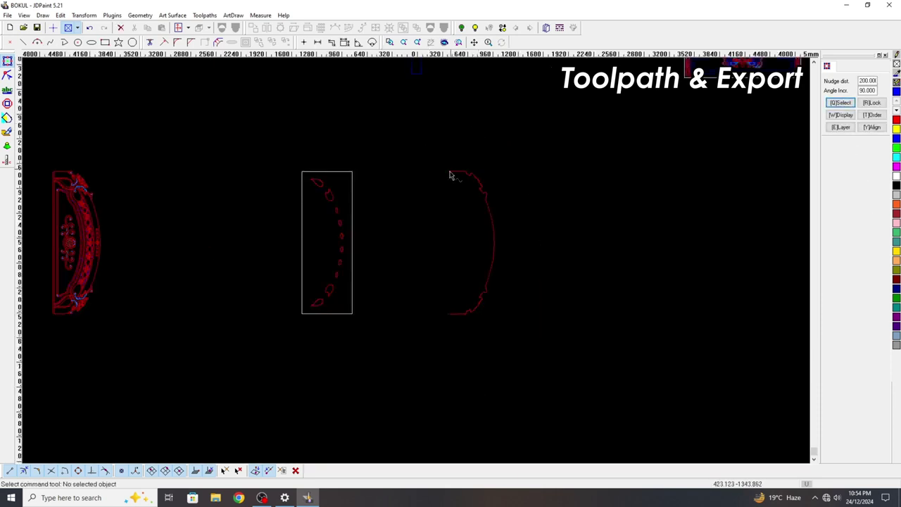
Step: Move the outer outline left into the white rectangle, around the inner cutouts
left_click(452, 175)
left_click_drag(451, 174, 404, 179)
left_click_drag(366, 146, 681, 361)
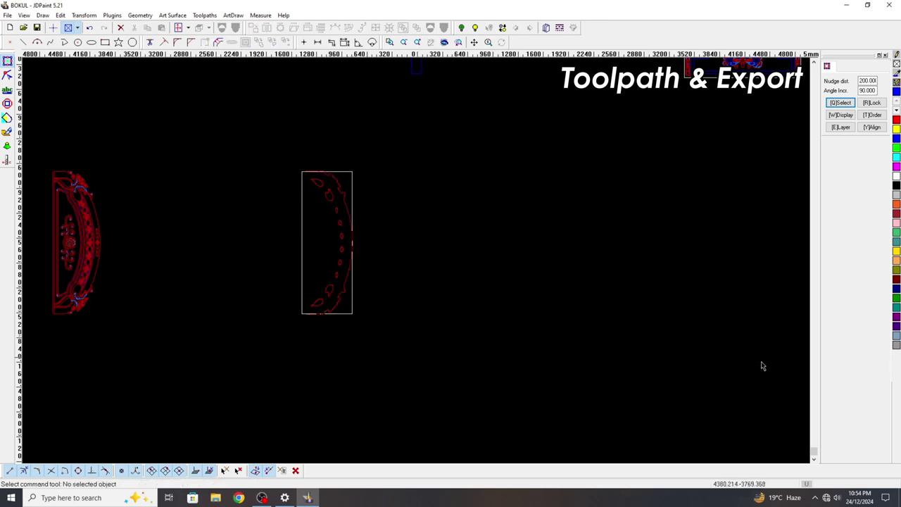
left_click_drag(346, 121, 822, 354)
Step: Check the outer outline for remaining break points by running the break-point merge in node editing, and return to object selection
left_click(303, 192)
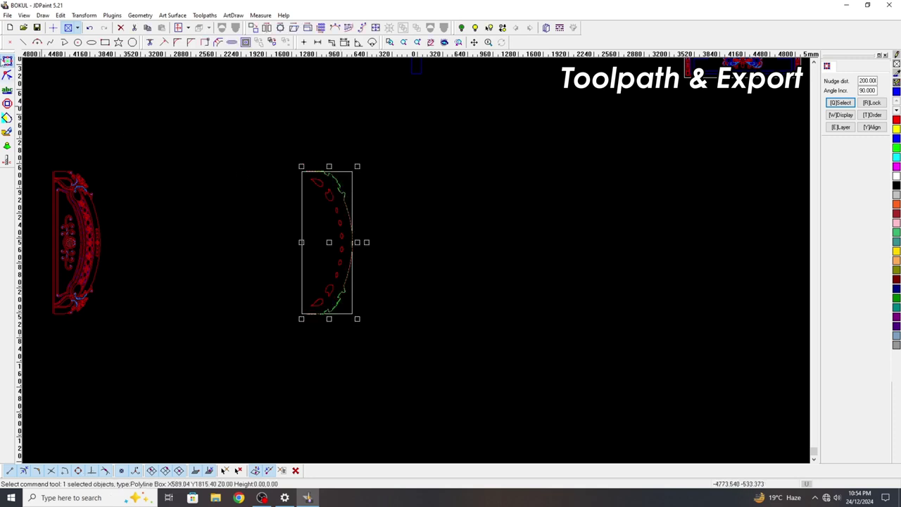
key("F3")
left_click(853, 271)
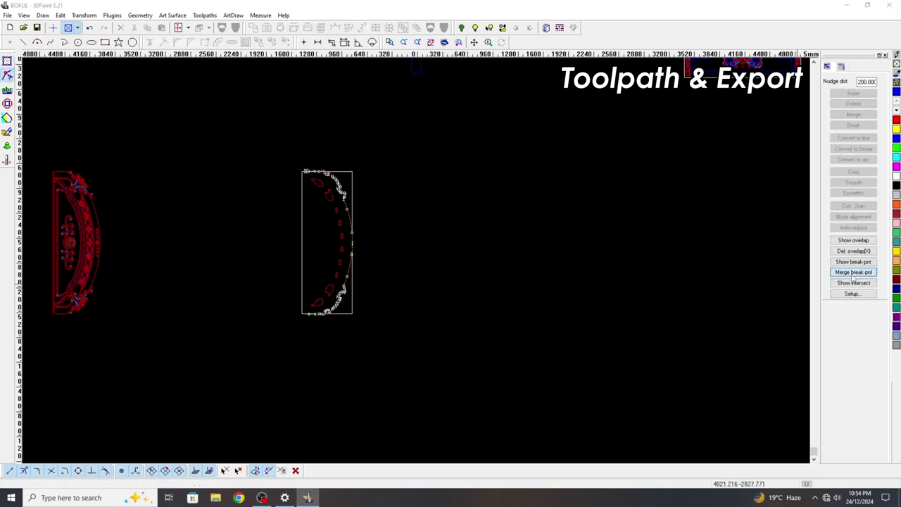
left_click(495, 269)
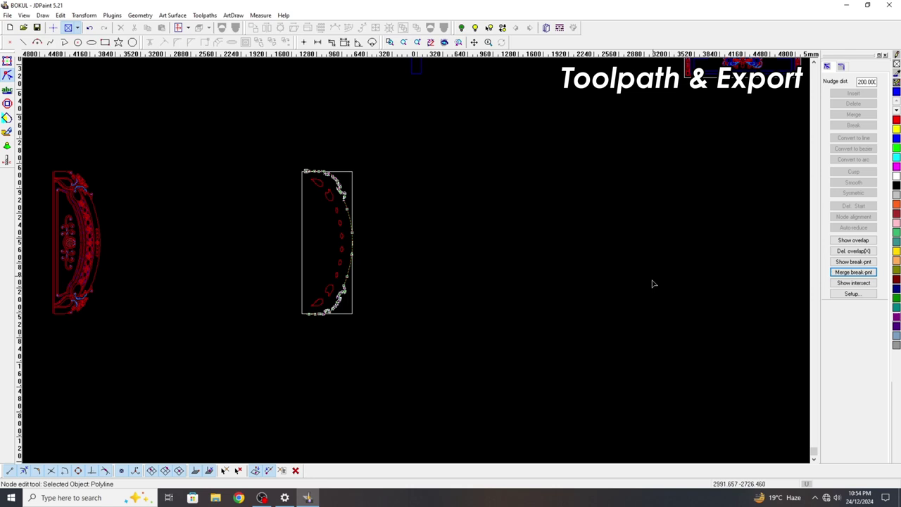
left_click(855, 272)
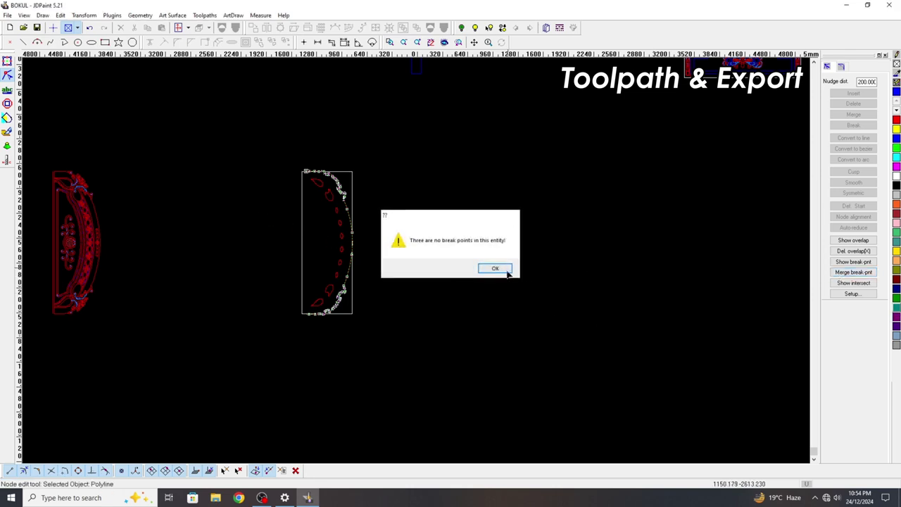
left_click(508, 269)
left_click(7, 61)
left_click(288, 247)
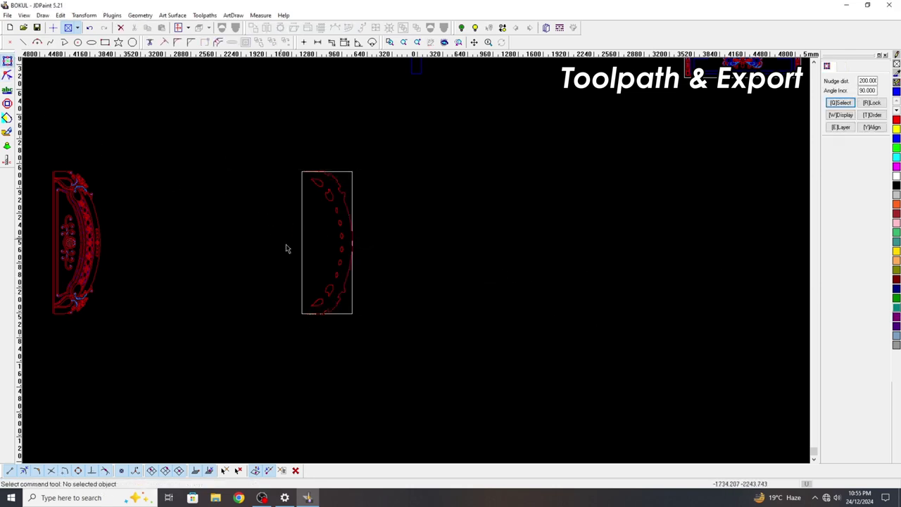
Step: Nudge the inner cutouts and the outer outline together 800 mm to the right, out of the white rectangle
scroll(345, 201, "up", 5)
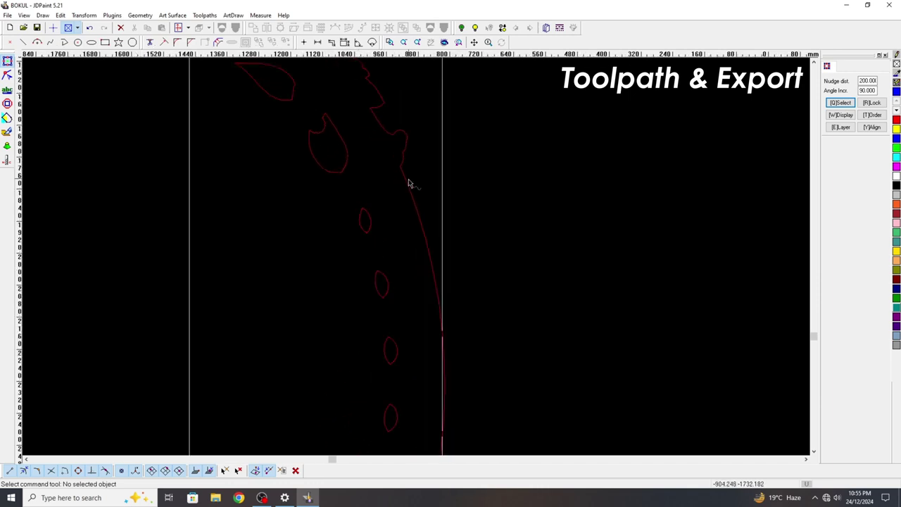
key("ctrl+a")
scroll(343, 169, "down", 5)
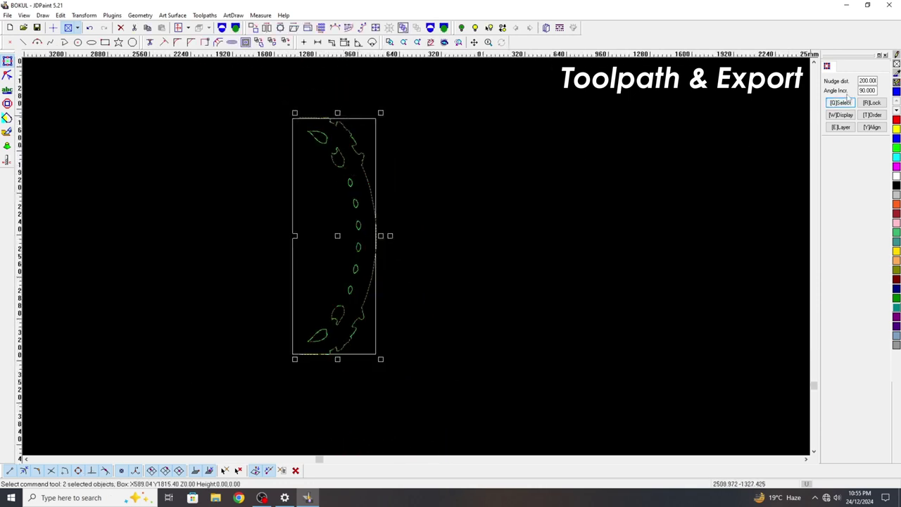
left_click(868, 82)
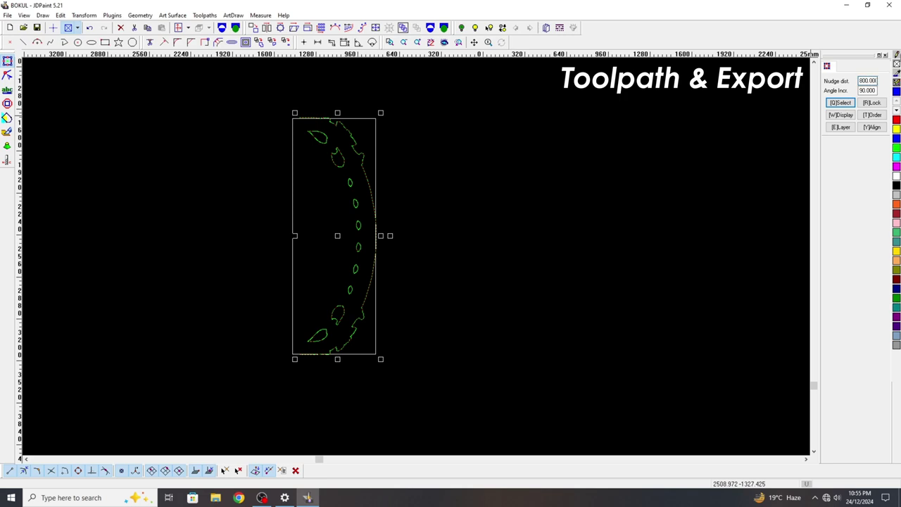
key("Right")
key("Escape")
scroll(464, 209, "up", 3)
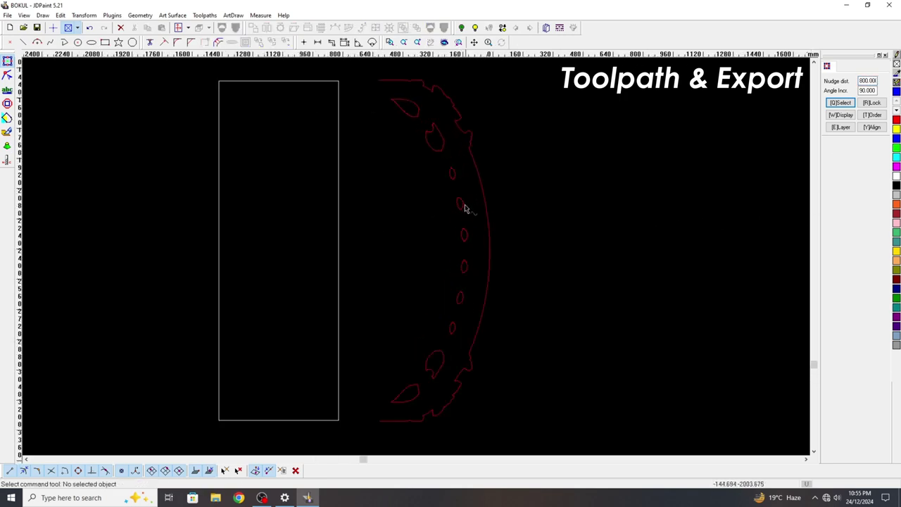
Step: Nudge the inner cutouts 800 mm left into the rectangle and create their curve toolpath with [Flat]JD-10.00, depth 40, Z-depth step 5
left_click(465, 209)
key("Left")
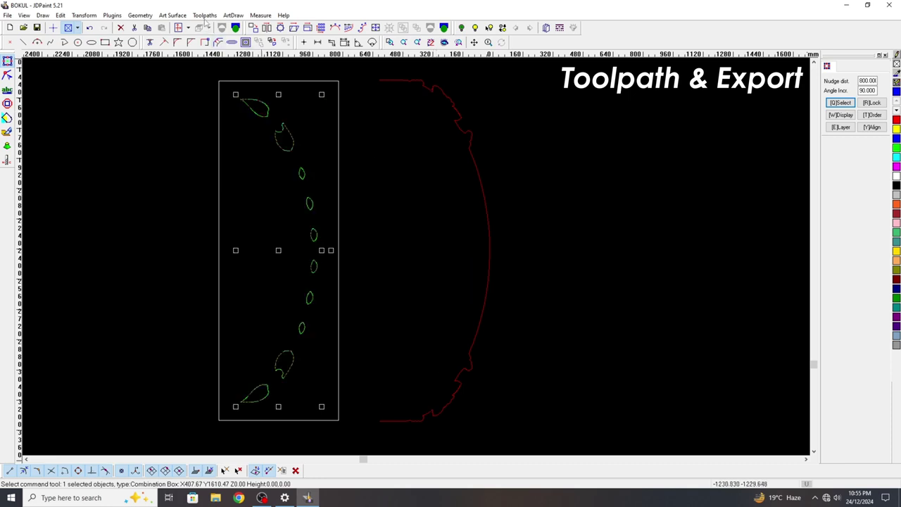
left_click(205, 15)
left_click(227, 175)
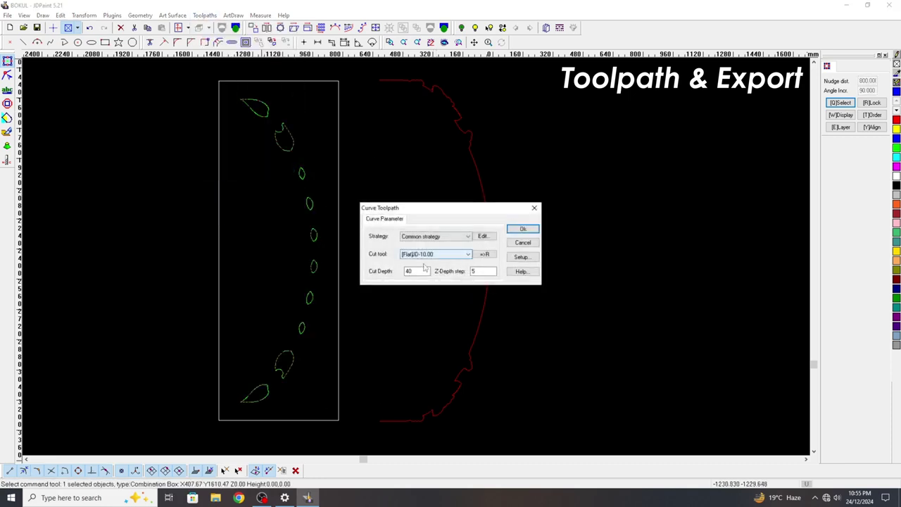
left_click(523, 229)
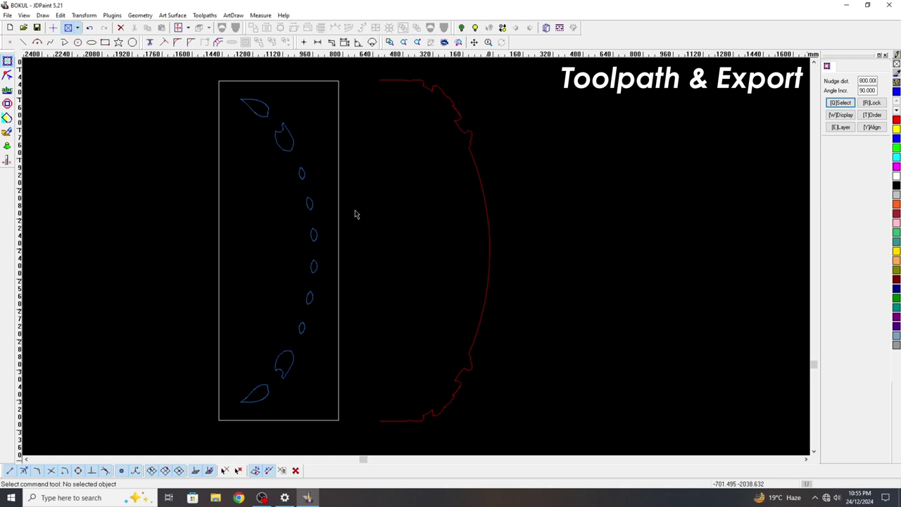
Step: Nudge the outer outline 800 mm left into the rectangle and create its curve toolpath with [Flat]JD-10.00, depth 40, Z-depth step 5
left_click(473, 158)
key("Left")
left_click(205, 15)
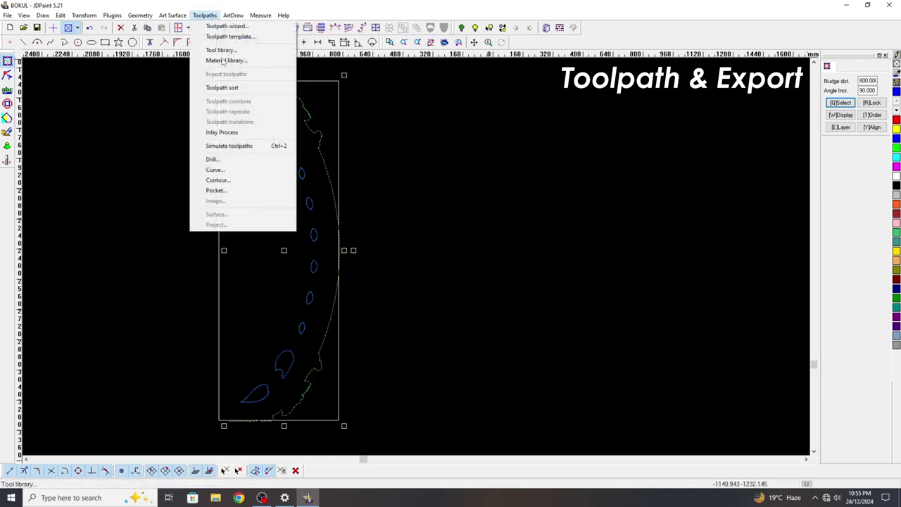
left_click(214, 170)
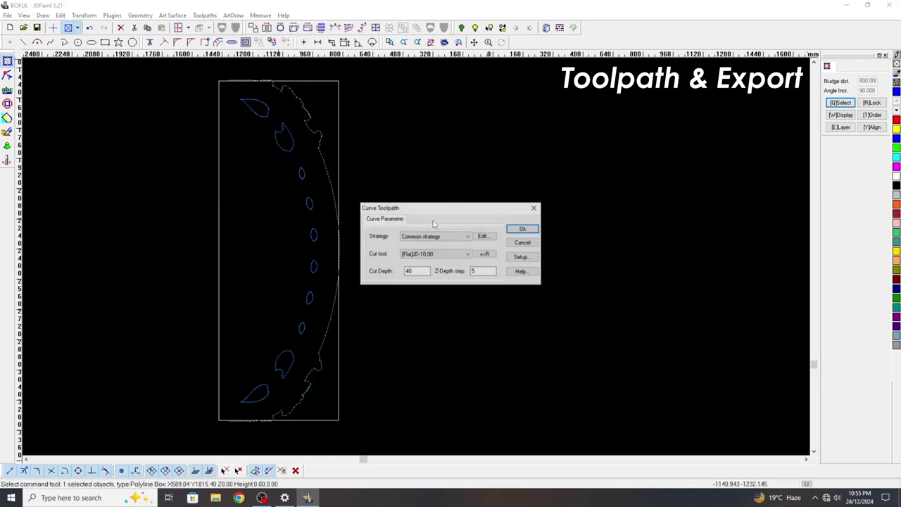
left_click(527, 232)
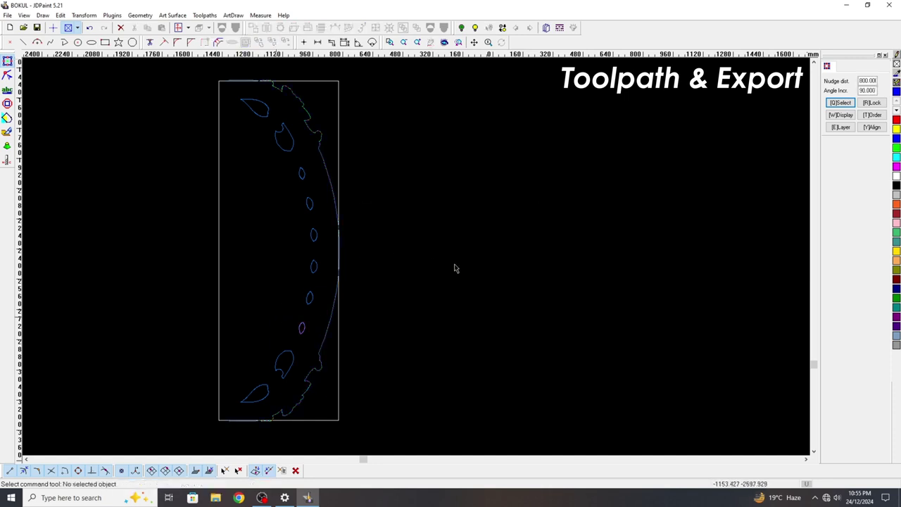
Step: Export the cutout and outline toolpaths together to the Desktop as an En3d file named TRY 55
scroll(507, 274, "down", 1)
key("ctrl+a")
left_click(204, 15)
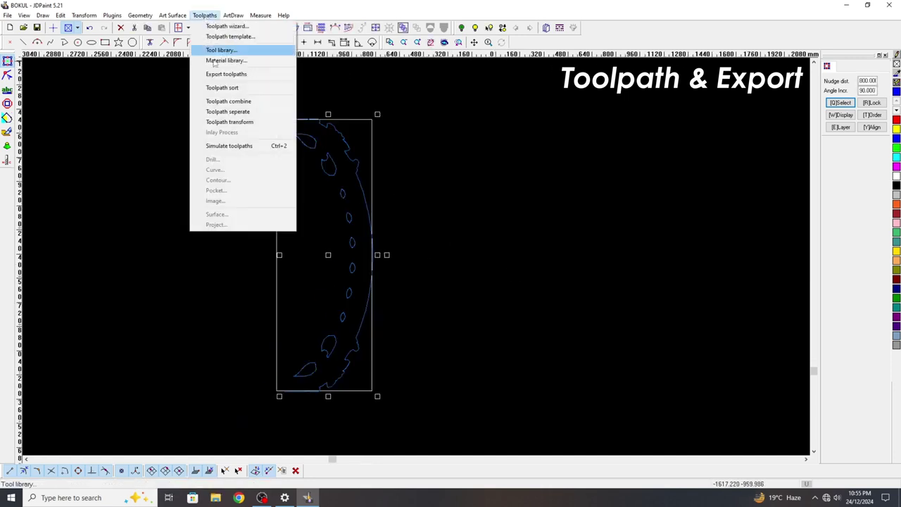
left_click(225, 74)
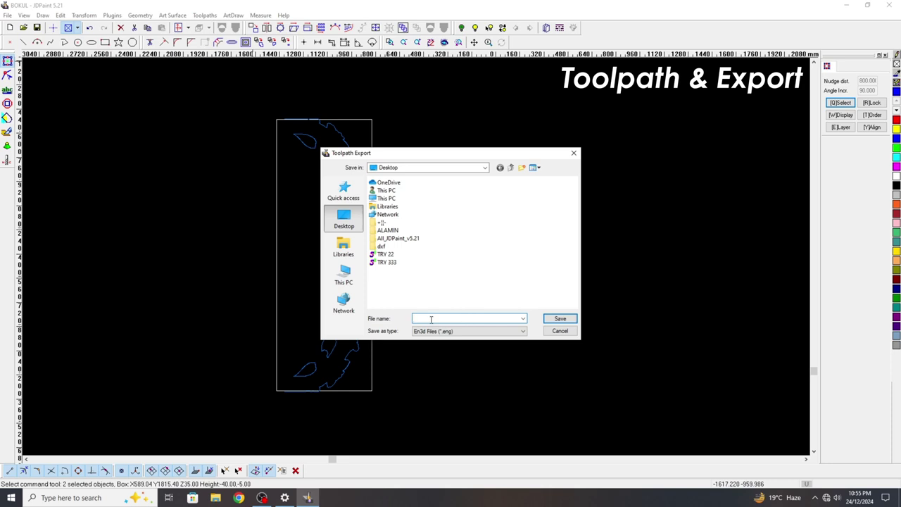
type("TR R")
key("BackSpace")
key("BackSpace")
type("Y 55")
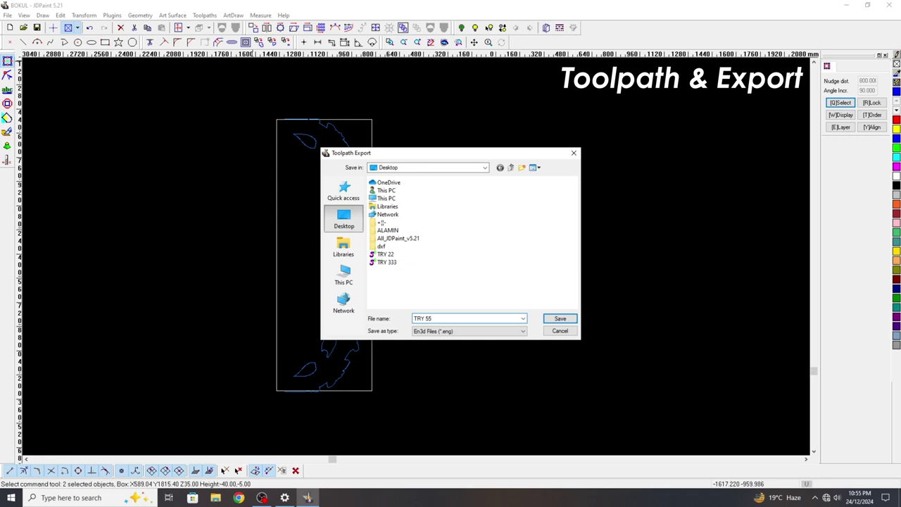
key("Return")
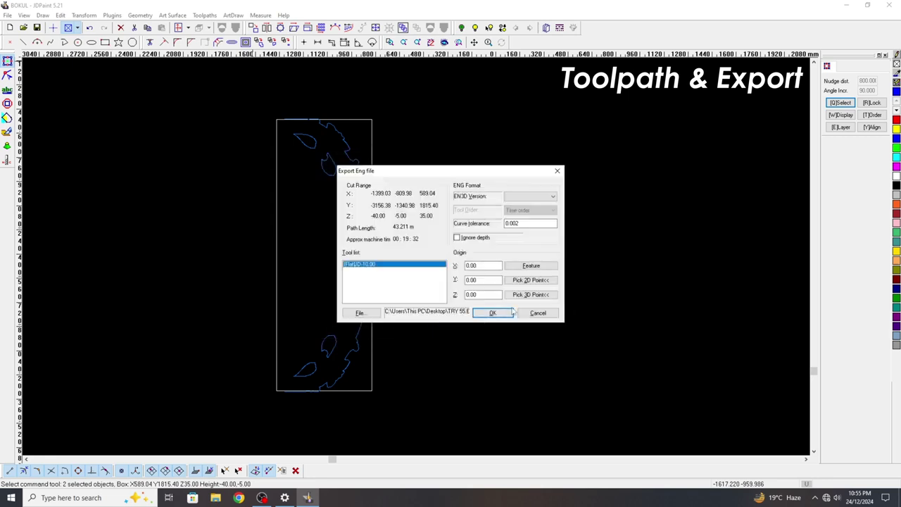
Step: Pick the white rectangle's lower-left corner as the 2D export origin and complete the export
left_click(531, 280)
scroll(276, 391, "up", 3)
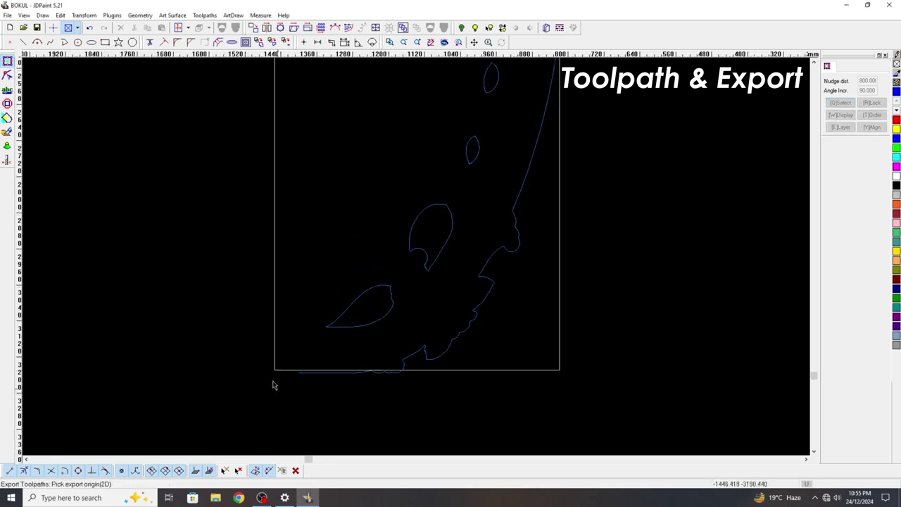
scroll(276, 373, "up", 2)
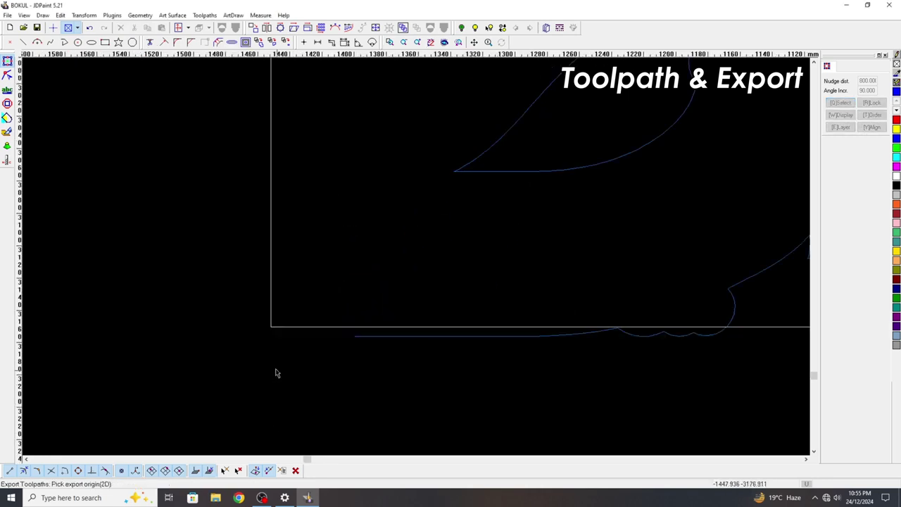
left_click(271, 329)
key("Return")
Step: Undo both curve toolpaths and the outer outline's last nudge, and save the drawing
scroll(322, 379, "down", 4)
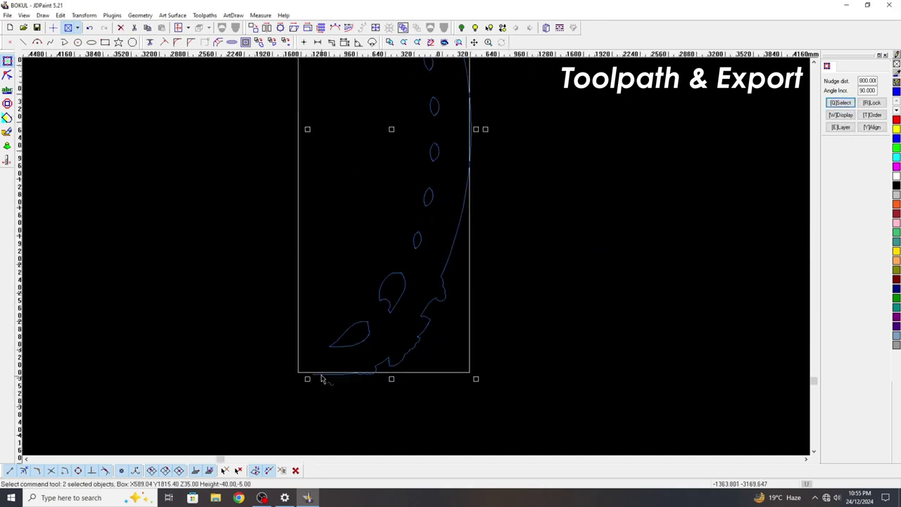
scroll(321, 379, "down", 3)
left_click(89, 28)
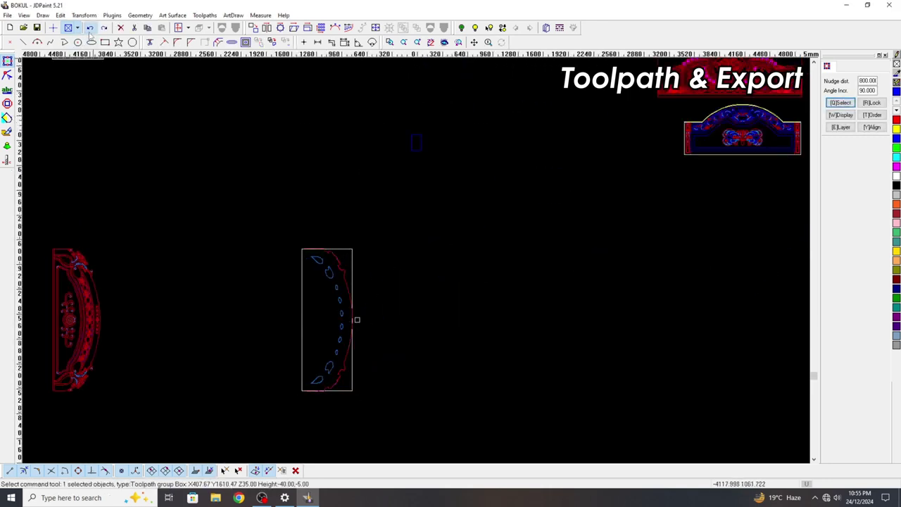
left_click(90, 28)
left_click(90, 28)
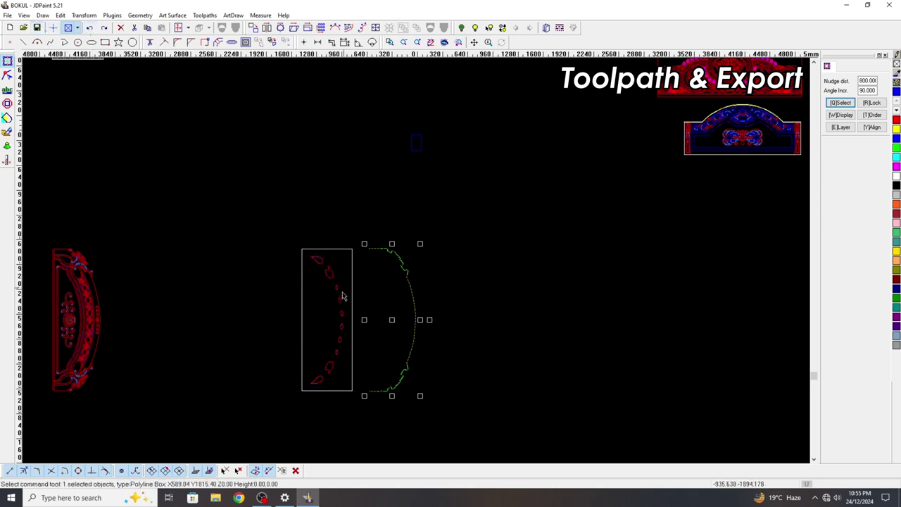
scroll(330, 286, "up", 1)
scroll(331, 285, "up", 1)
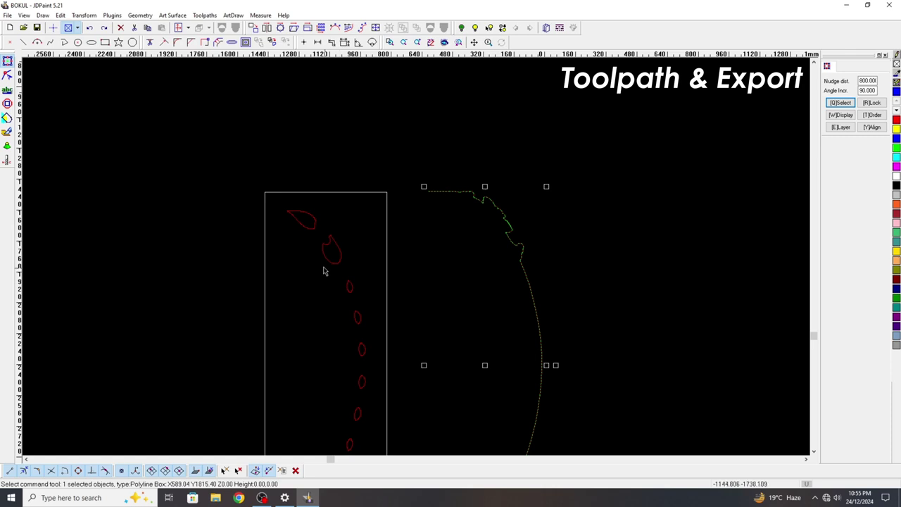
scroll(324, 267, "up", 2)
scroll(338, 260, "down", 3)
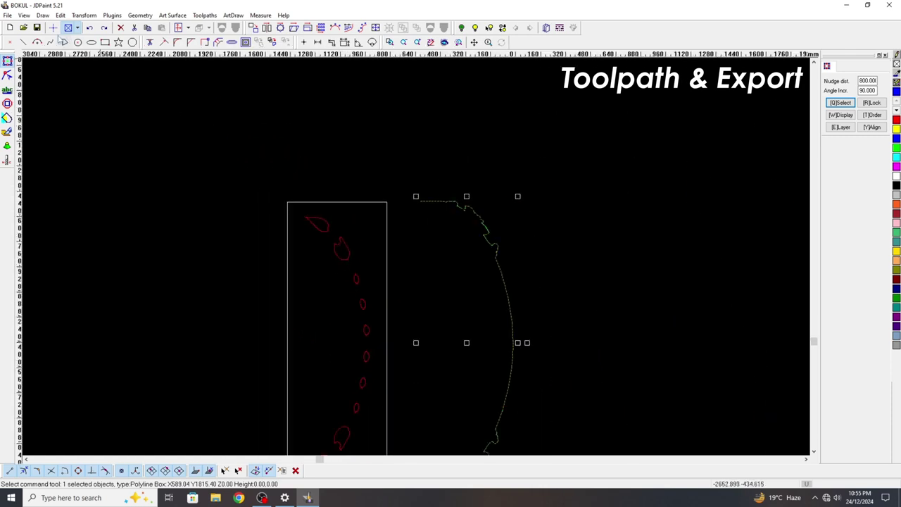
left_click(36, 27)
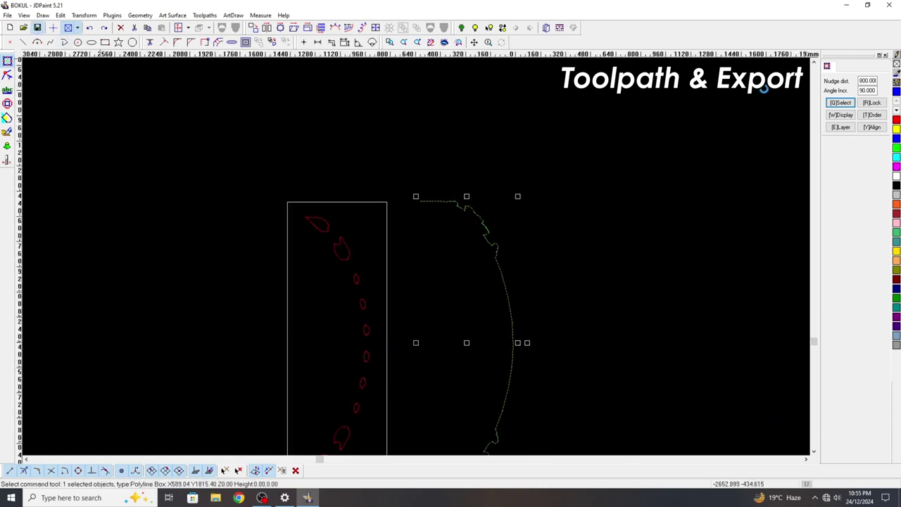
Step: Open the exported TRY 55 file from the desktop in JDSimu and rotate the toolpath view to inspect it
left_click(846, 5)
right_click(463, 190)
left_click(160, 200)
double_click(62, 156)
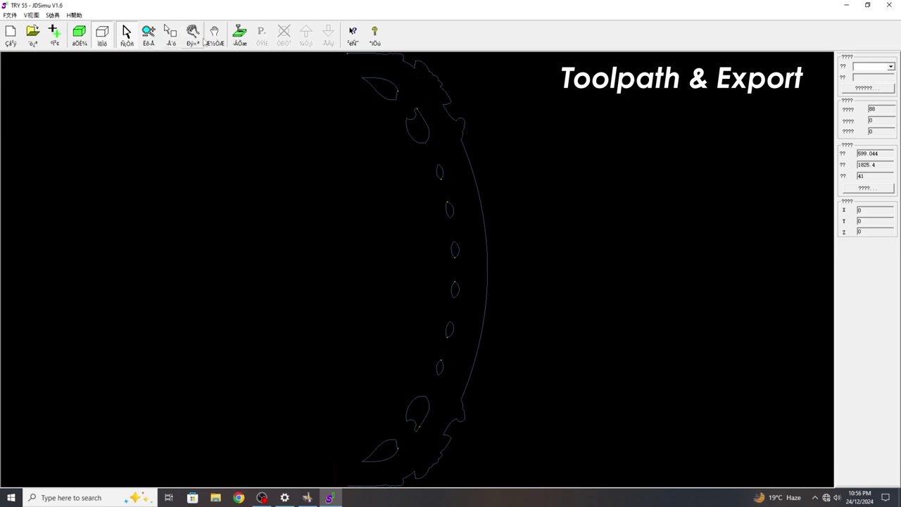
left_click(201, 41)
left_click_drag(275, 191, 317, 278)
right_click(362, 176)
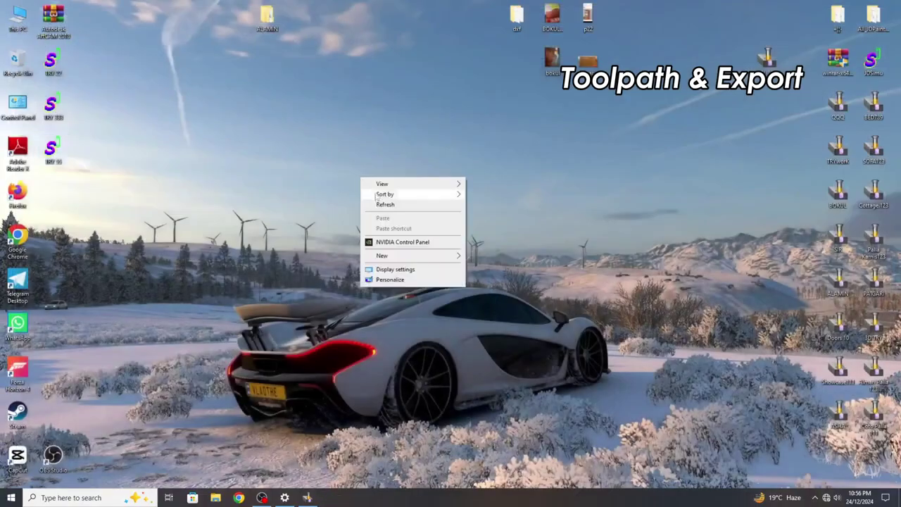
left_click(387, 203)
right_click(362, 201)
left_click(388, 228)
right_click(399, 211)
left_click(426, 239)
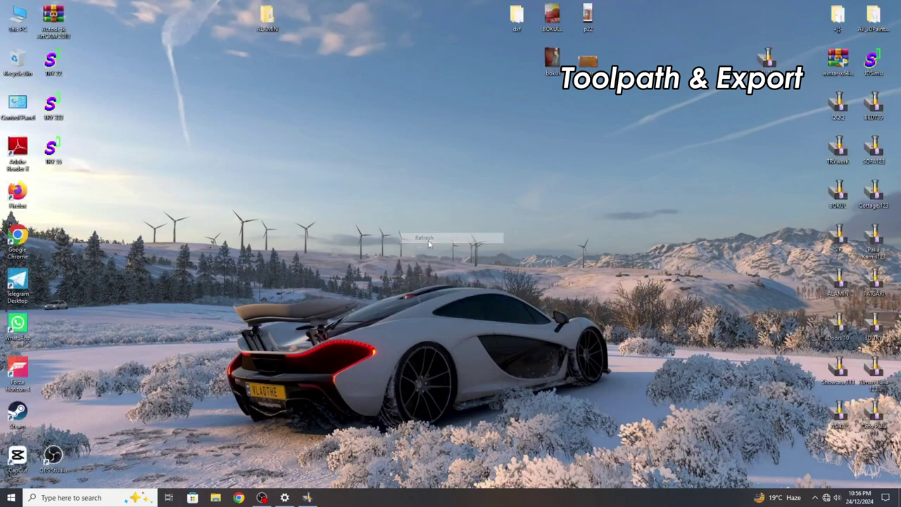
right_click(432, 238)
left_click(458, 264)
right_click(458, 265)
left_click(484, 293)
right_click(364, 164)
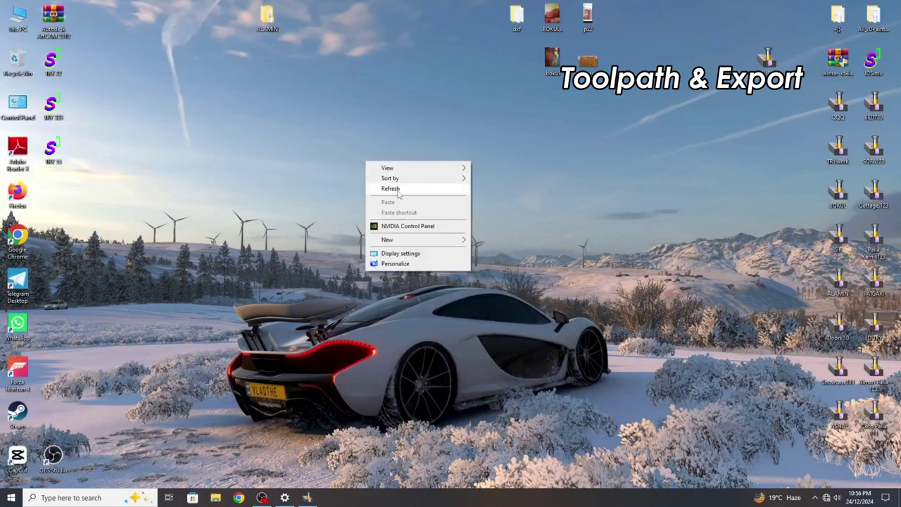
left_click(395, 191)
left_click(307, 498)
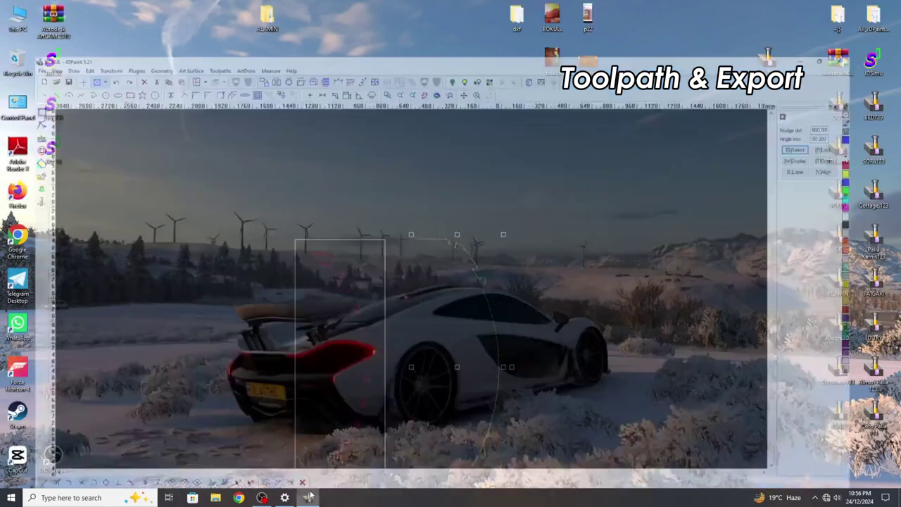
scroll(322, 345, "down", 2)
scroll(354, 332, "up", 3)
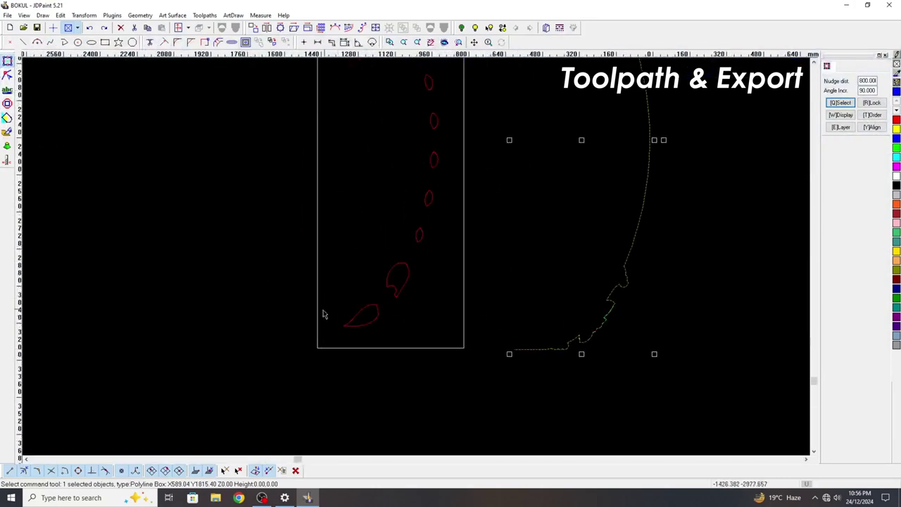
scroll(420, 316, "down", 3)
left_click(846, 5)
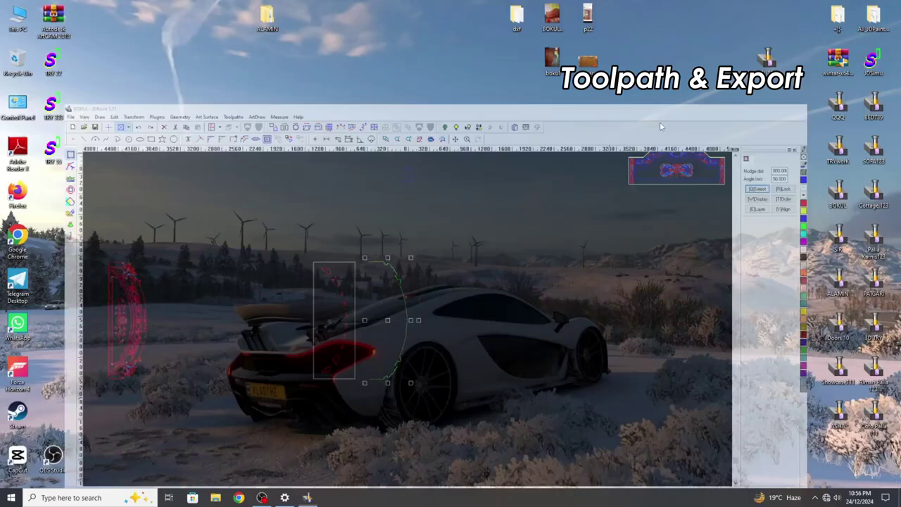
Step: Open the TRY 22 file from the desktop in JDSimu and replace the view with the TRY 55 file
double_click(55, 58)
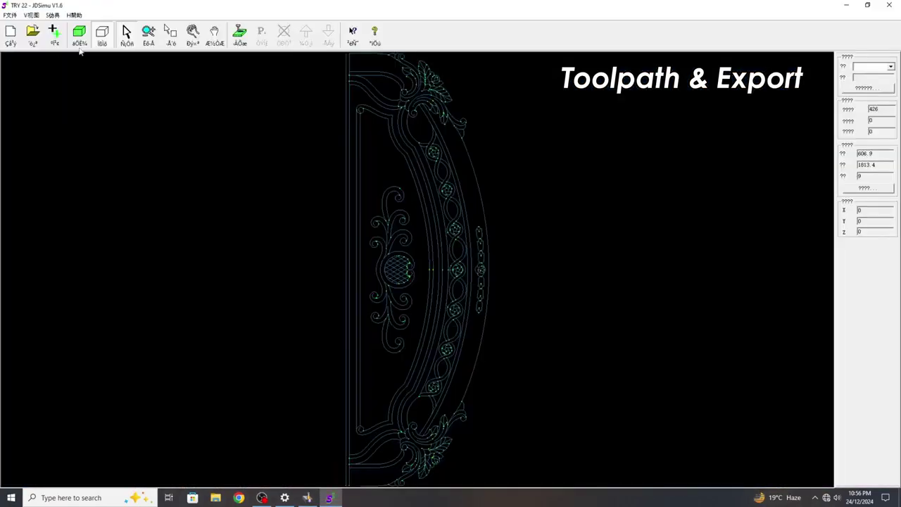
left_click(33, 41)
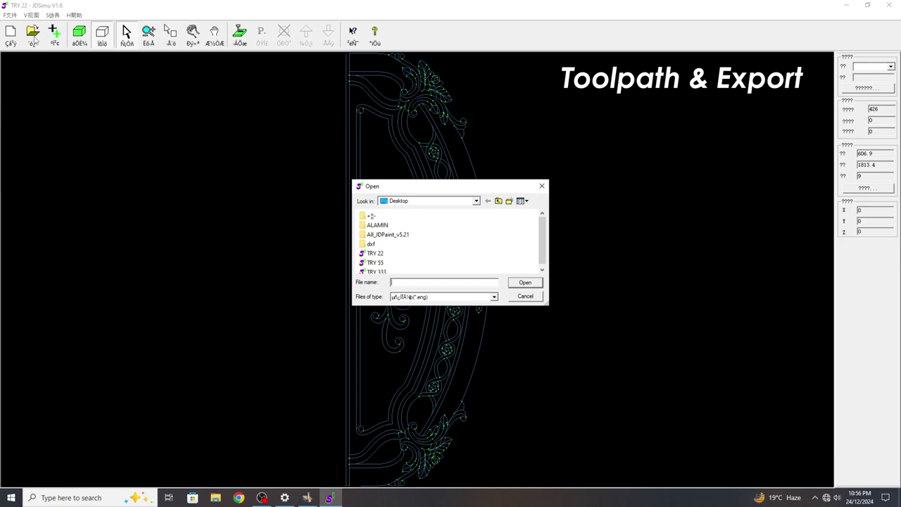
left_click(407, 267)
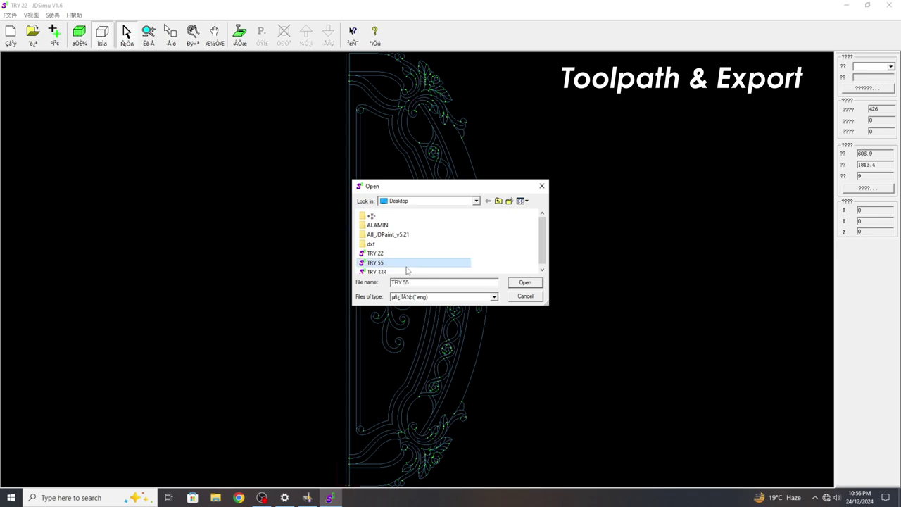
double_click(406, 266)
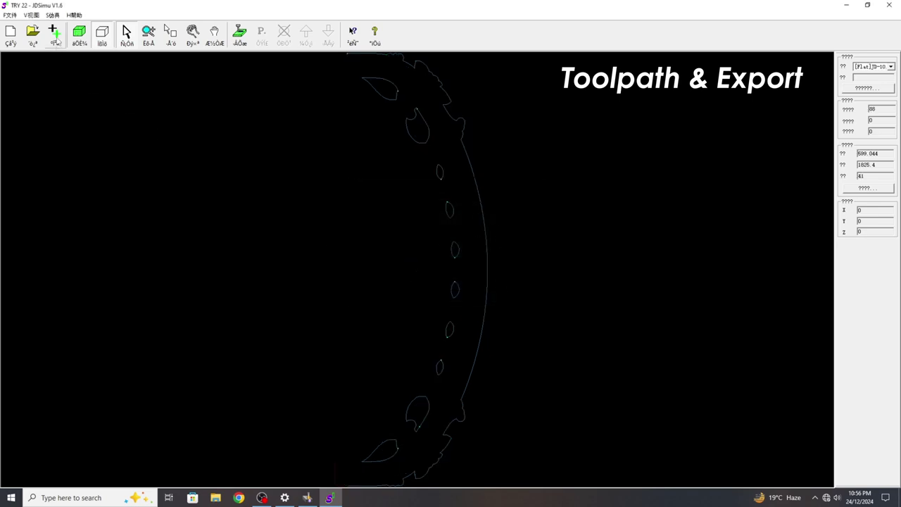
Step: Overlay the TRY 22 and TRY 333 toolpaths on TRY 55, close JDSimu and refresh the desktop
left_click(56, 39)
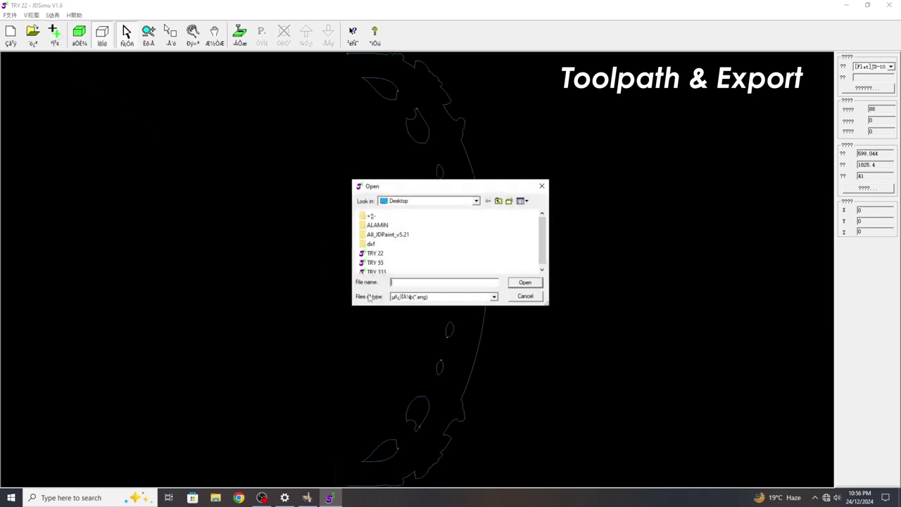
left_click(378, 255)
double_click(380, 255)
left_click(56, 38)
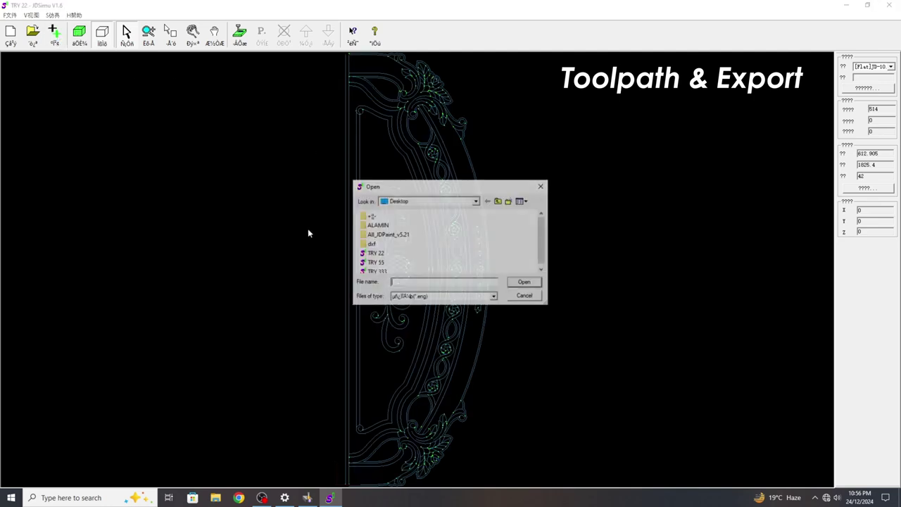
left_click(401, 265)
double_click(401, 265)
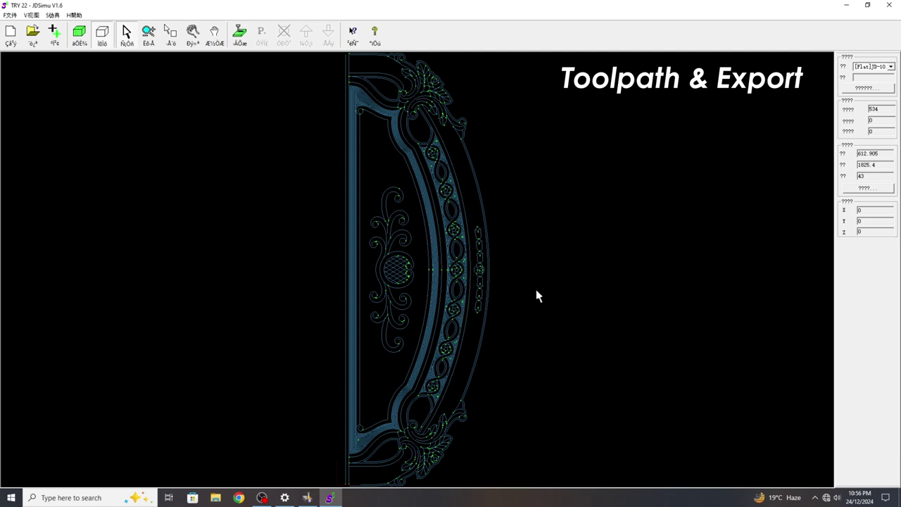
left_click(889, 5)
right_click(476, 165)
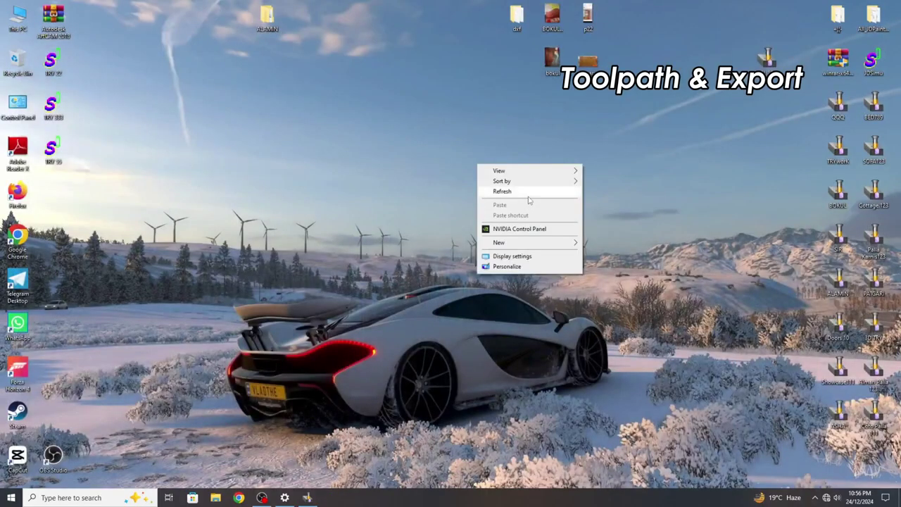
left_click(514, 191)
Step: Switch to JDPaint and nudge the cutout shapes from the white rectangle four 800 mm steps left onto the carved panel
left_click(307, 498)
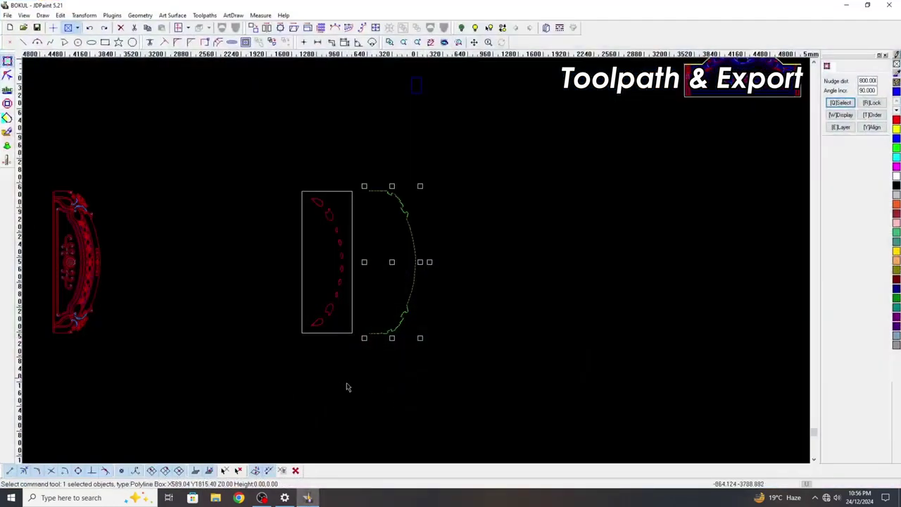
scroll(331, 310, "up", 2)
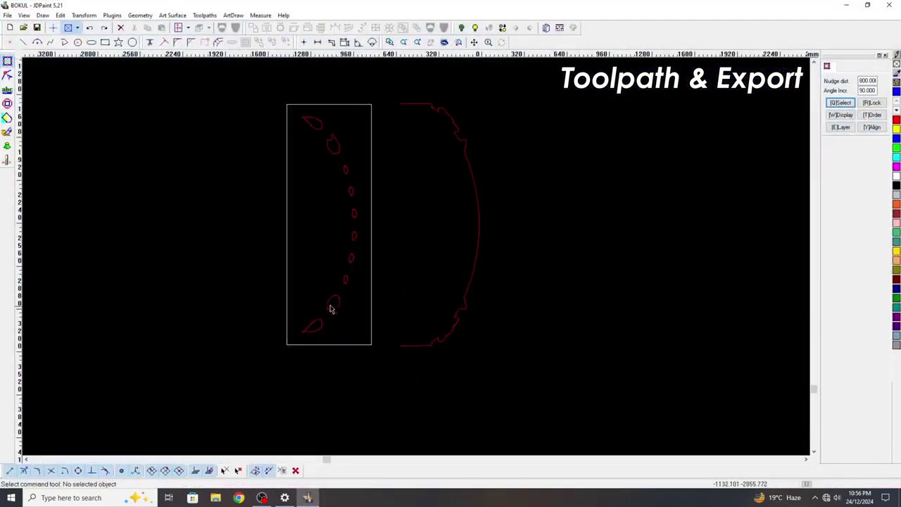
left_click(371, 315)
scroll(483, 327, "down", 2)
key("Left")
key("Left")
key("Left")
key("Left")
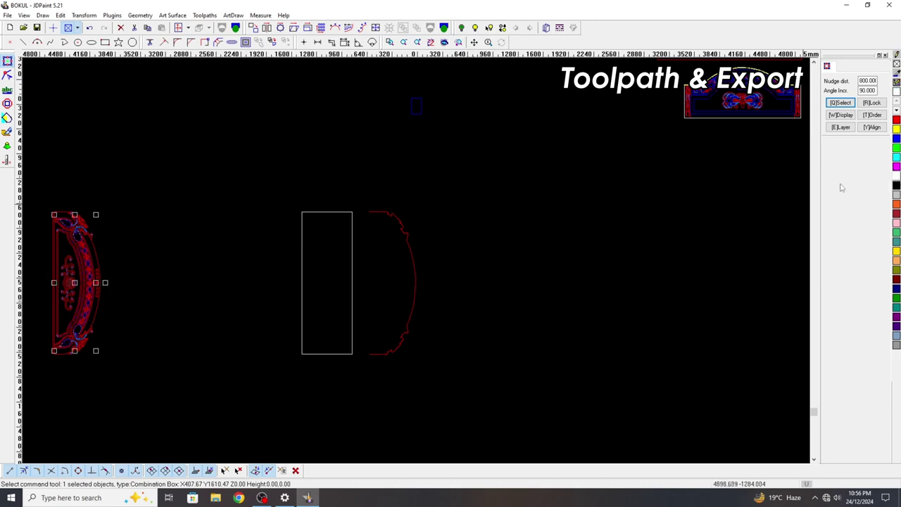
Step: Nudge the outer outline five 800 mm steps left so it sits over the carved panel
left_click(545, 225)
scroll(475, 276, "up", 1)
left_click(414, 237)
scroll(479, 281, "down", 1)
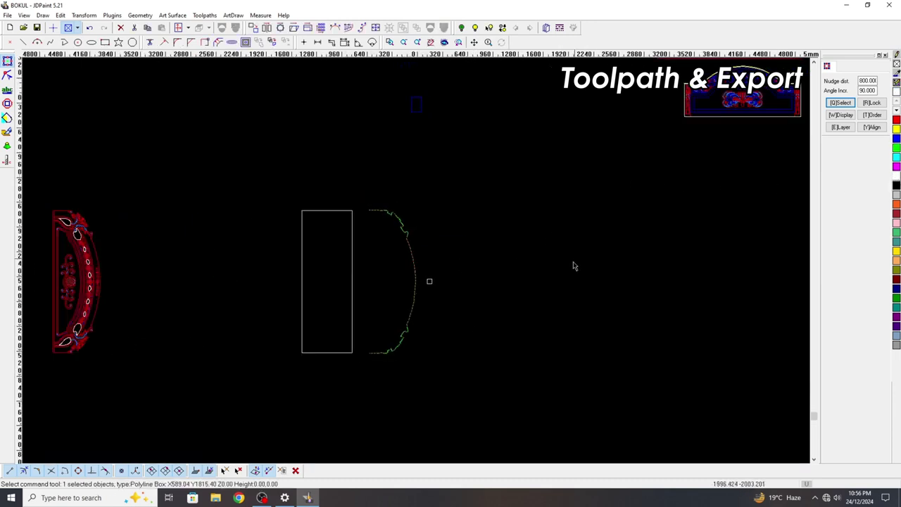
key("Left")
key("Left")
key("Left")
key("Left")
key("Left")
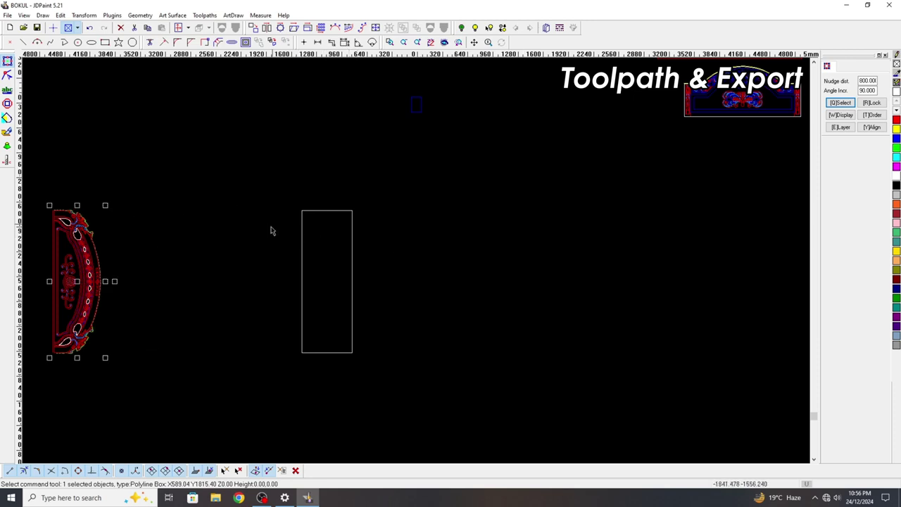
Step: Place the outline over the white rectangle, copy both to the right, and remove the outline from the original rectangle
key("Right")
key("Right")
key("Right")
key("Right")
left_click_drag(413, 261, 356, 233)
key("ctrl+Right")
left_click(351, 224)
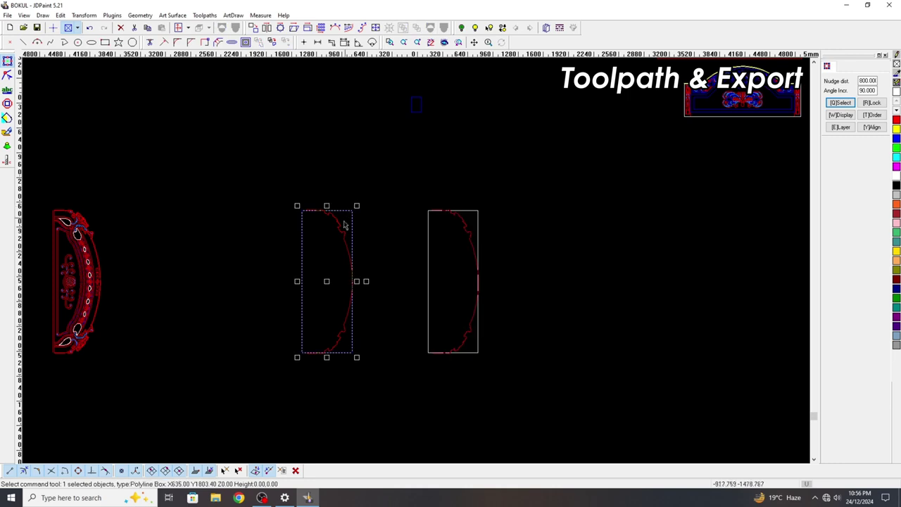
left_click_drag(338, 225, 457, 224)
Step: Trim the copied outline and rectangle against each other where they cross at the top edge, removing the excess pieces
left_click(457, 224)
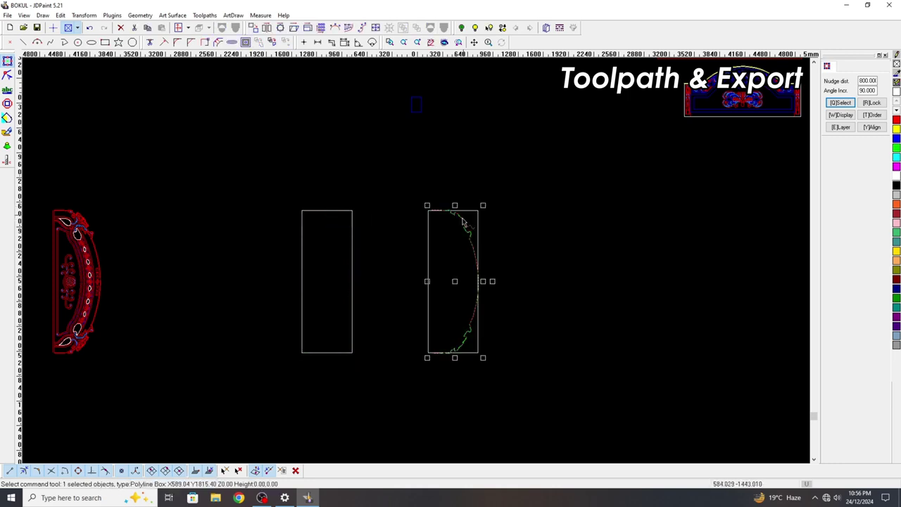
left_click(150, 43)
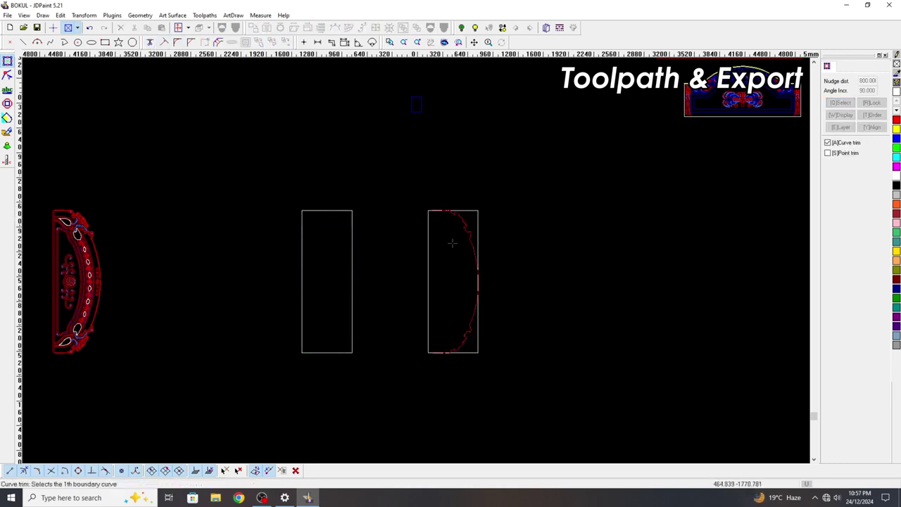
scroll(432, 177, "up", 6)
left_click(476, 182)
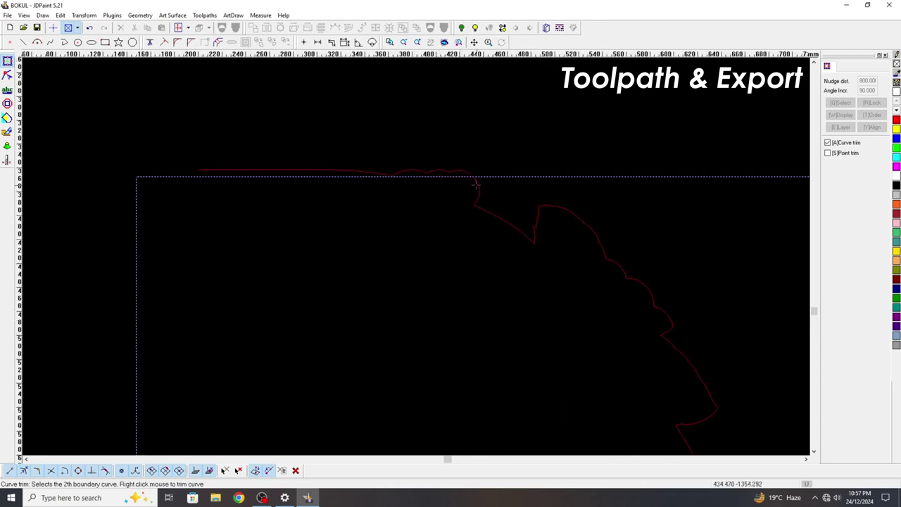
left_click(477, 184)
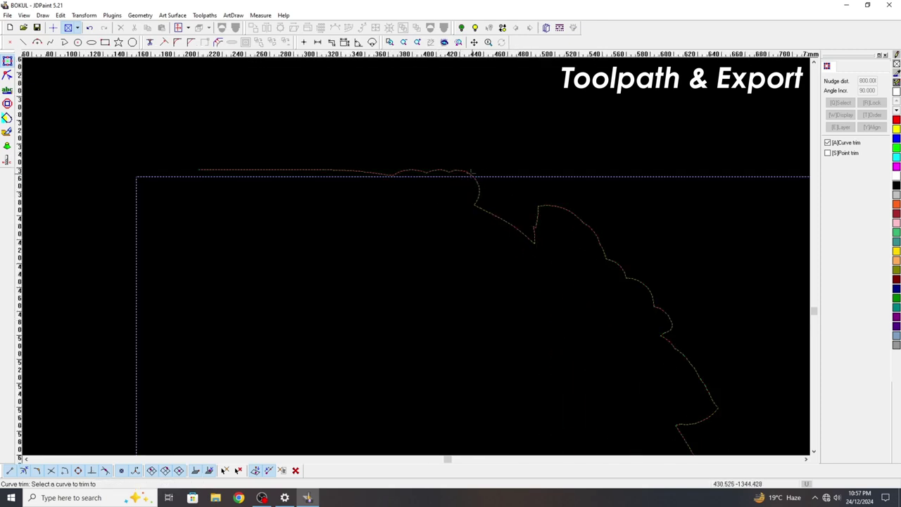
left_click(472, 171)
left_click(485, 178)
Step: Trim the crossing pieces at the copy's bottom edge and remove the rectangle's right side, leaving the ornate outline as the boundary
scroll(547, 210, "down", 5)
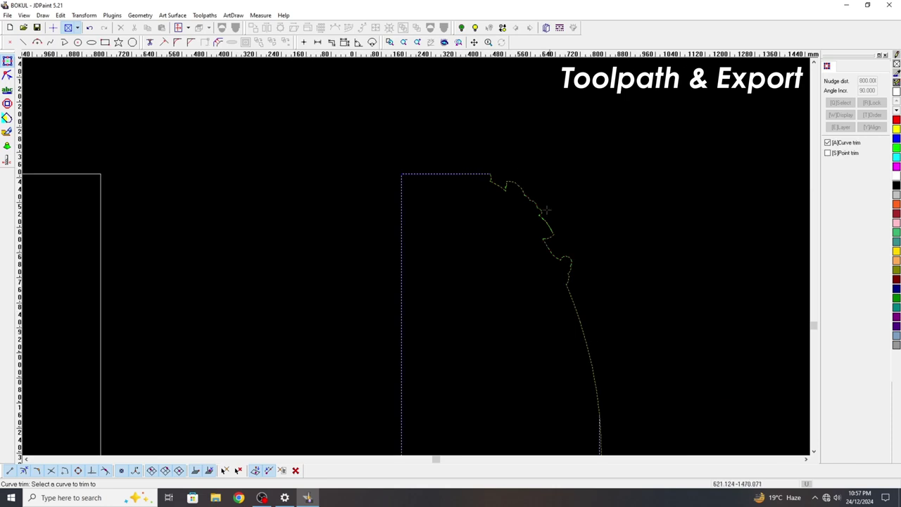
scroll(525, 218, "down", 3)
scroll(493, 398, "up", 7)
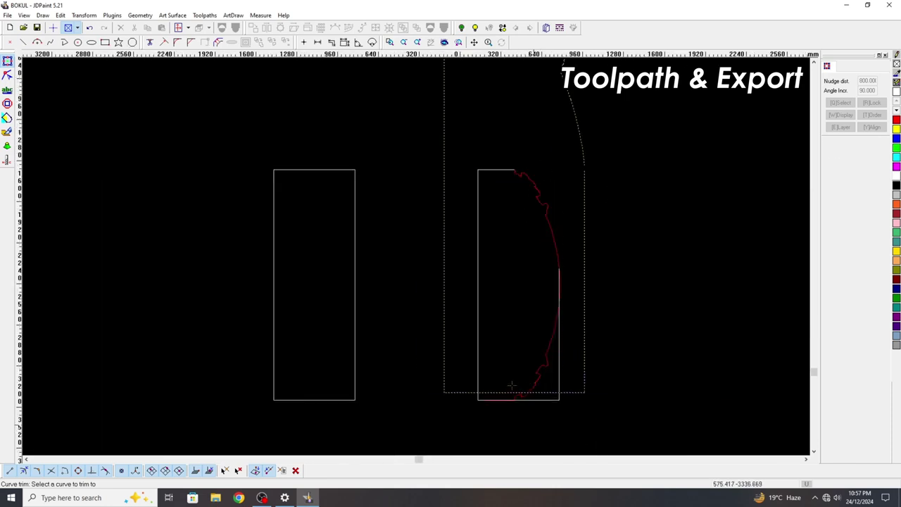
left_click(501, 397)
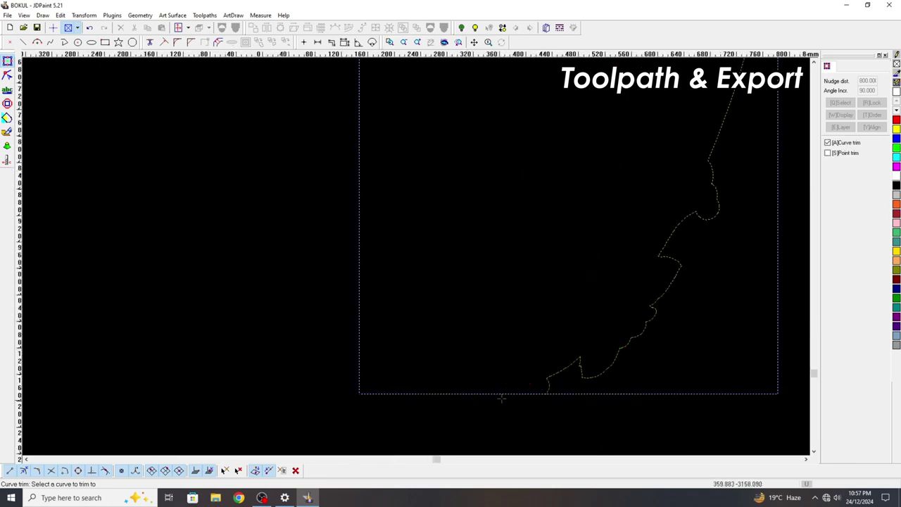
right_click(571, 396)
scroll(545, 413, "down", 3)
left_click_drag(574, 158, 658, 281)
key("Escape")
scroll(608, 256, "down", 3)
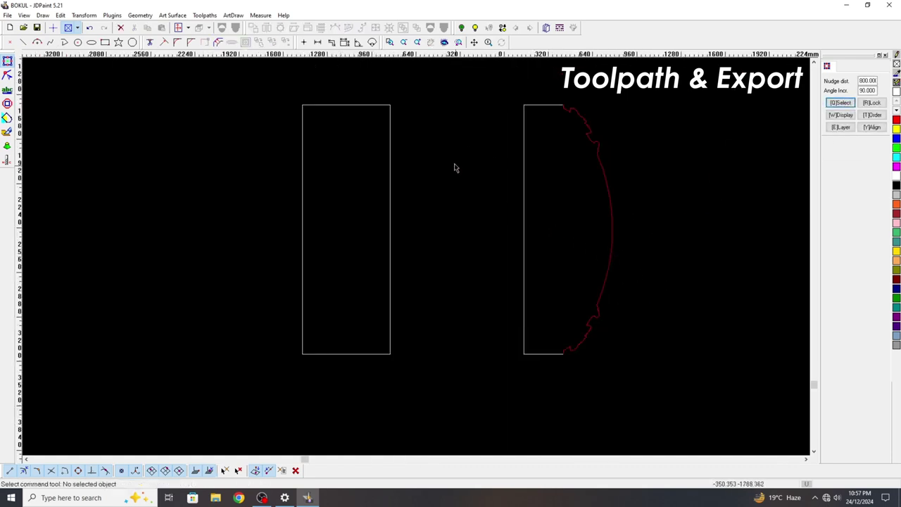
Step: Draw a vertical line along the trimmed shape's full left edge and nudge it 30 mm to the right
left_click(24, 43)
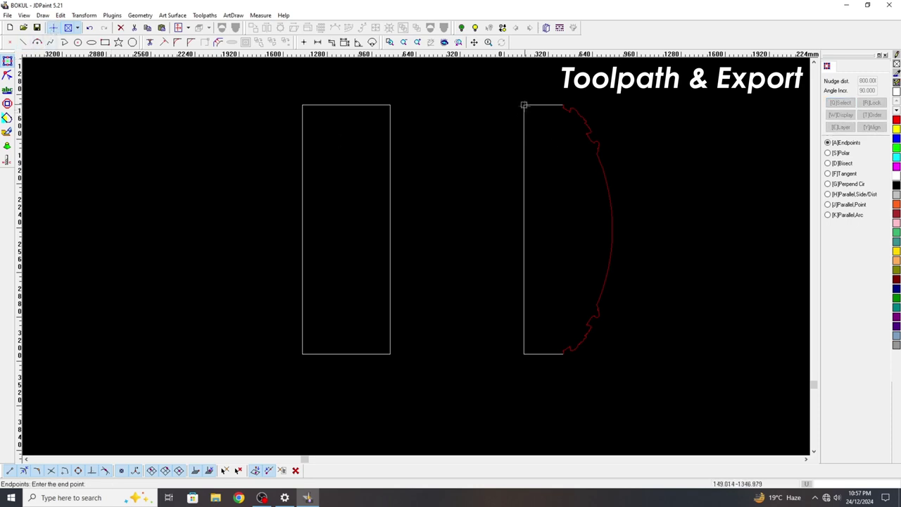
left_click(531, 355)
right_click(559, 278)
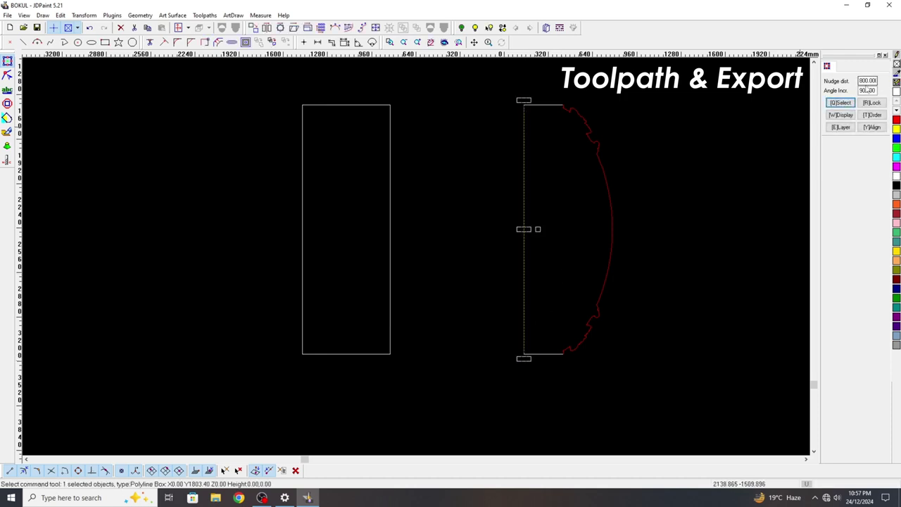
type("3")
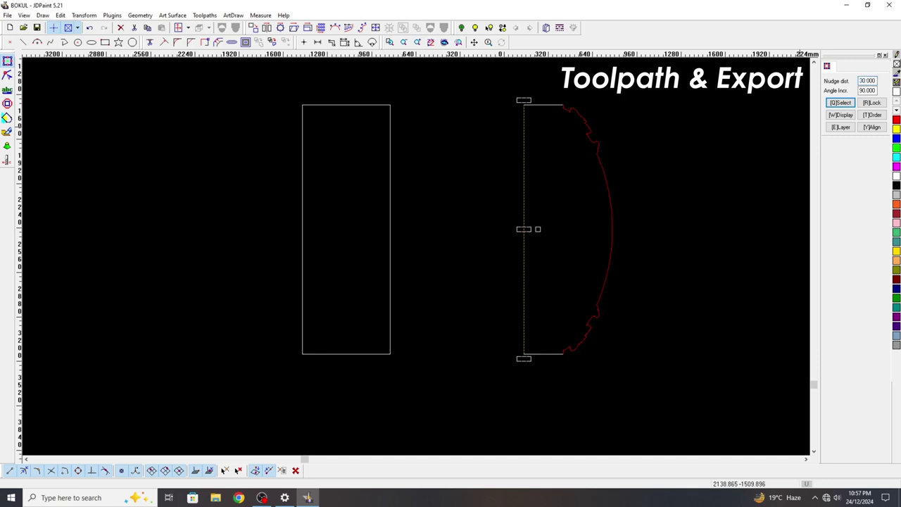
key("Right")
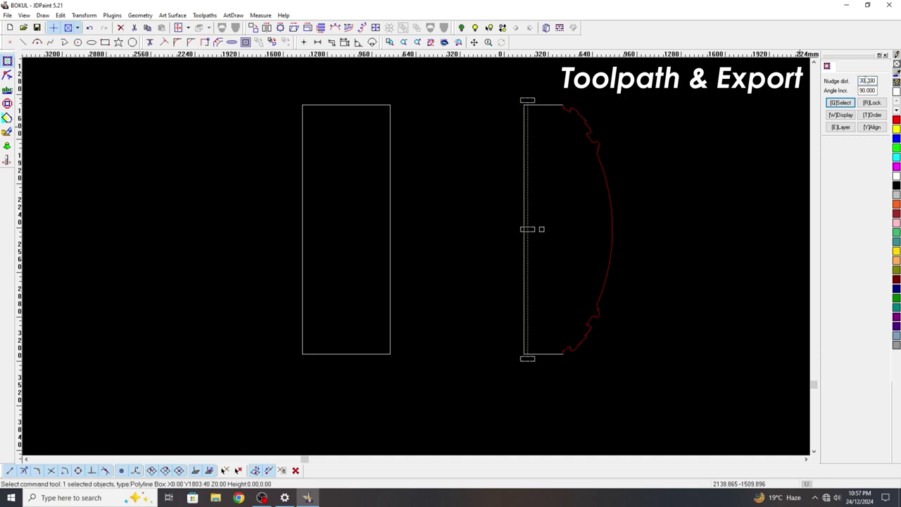
Step: Set the nudge distance to 21 mm and place a copy of the vertical line that far to the right
double_click(867, 81)
type("4")
type("1")
key("Return")
key("Right")
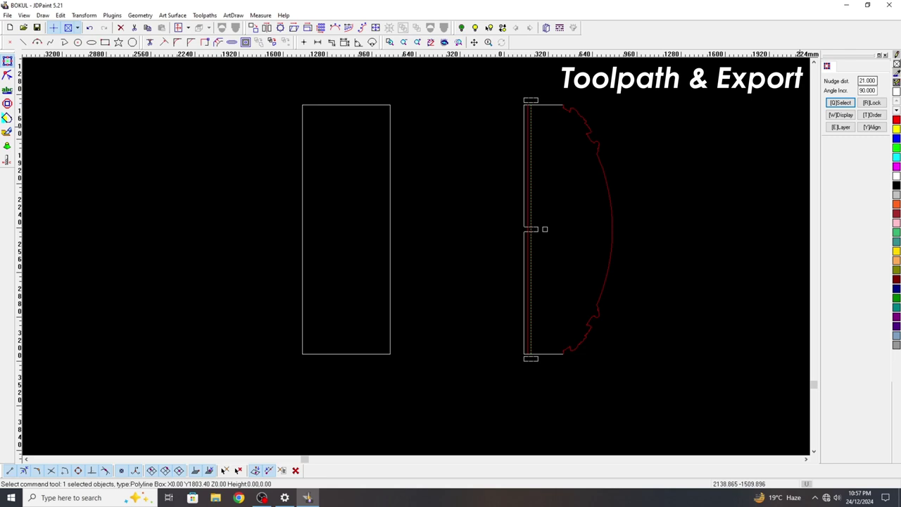
key("ctrl+Right")
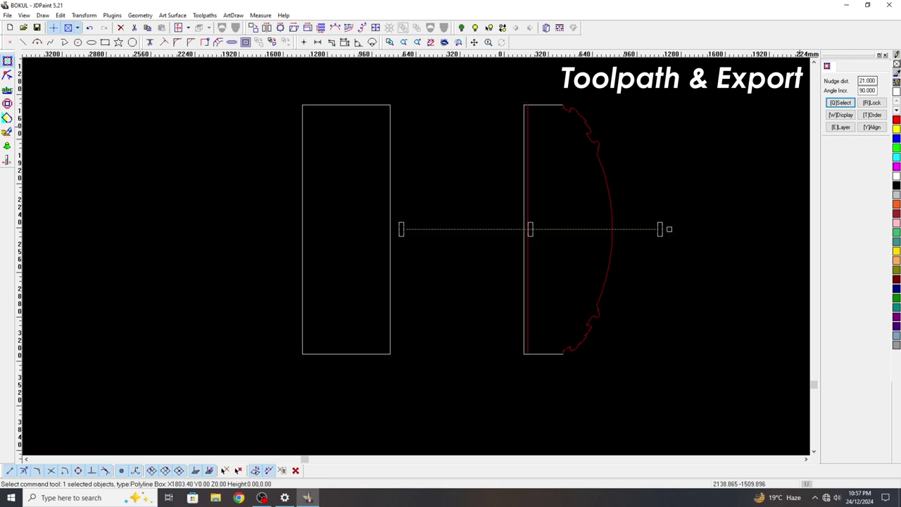
key("ctrl+Right")
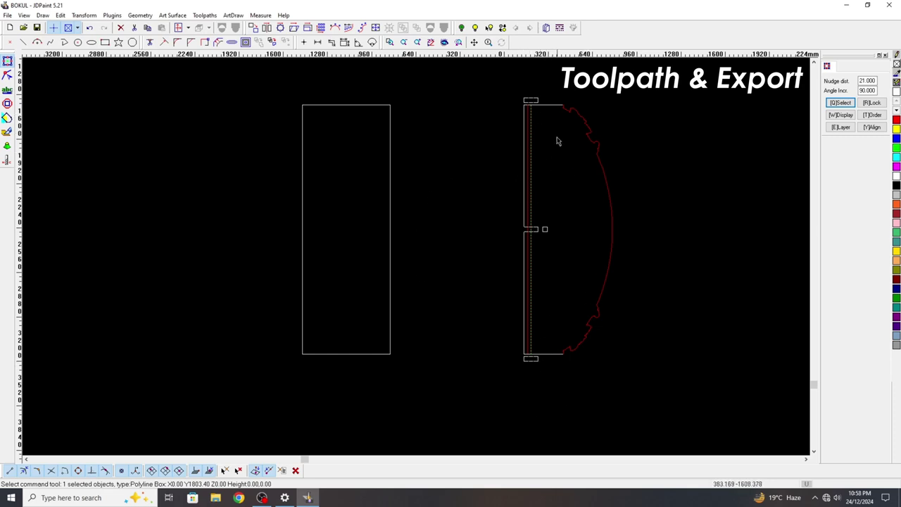
Step: Select both vertical lines and copy them repeatedly to the right in 42 mm steps until they pass the outline's right edge
scroll(519, 302, "up", 3)
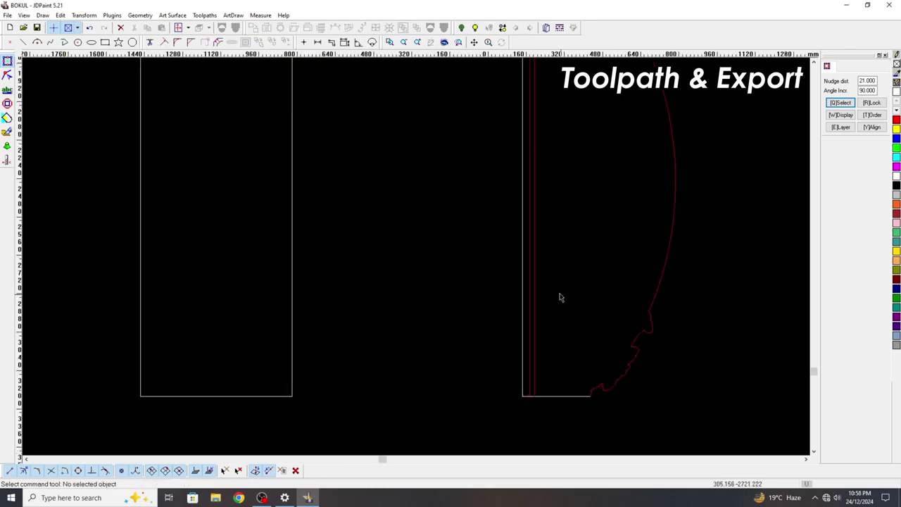
left_click_drag(560, 295, 528, 260)
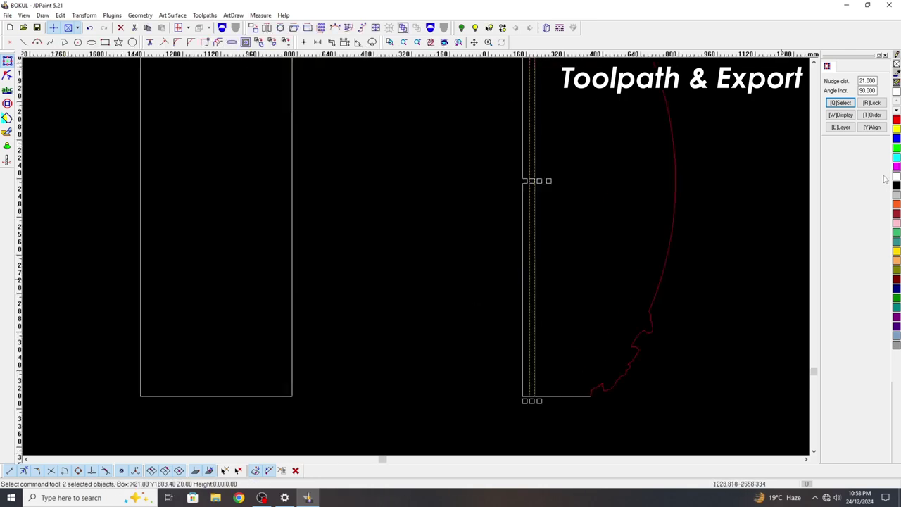
double_click(867, 81)
type("4")
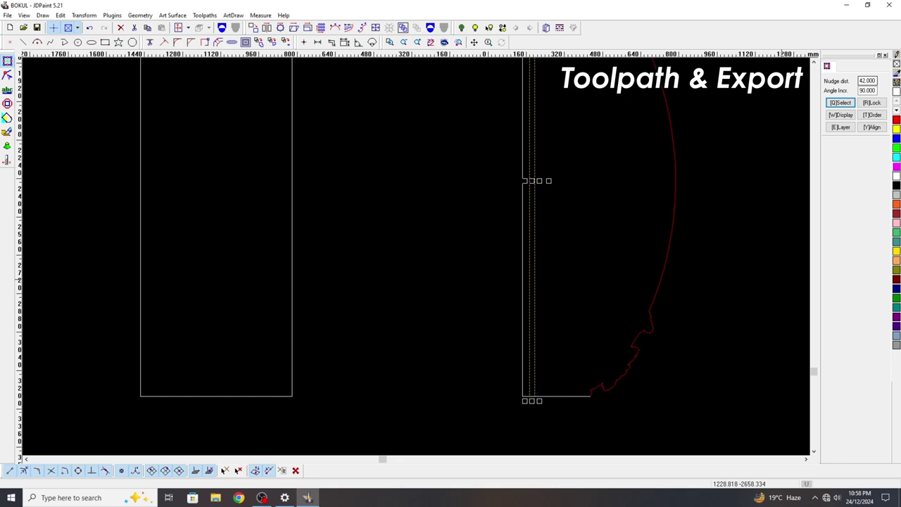
key("Right")
key("Right")
key("Right")
key("Right")
key("Right")
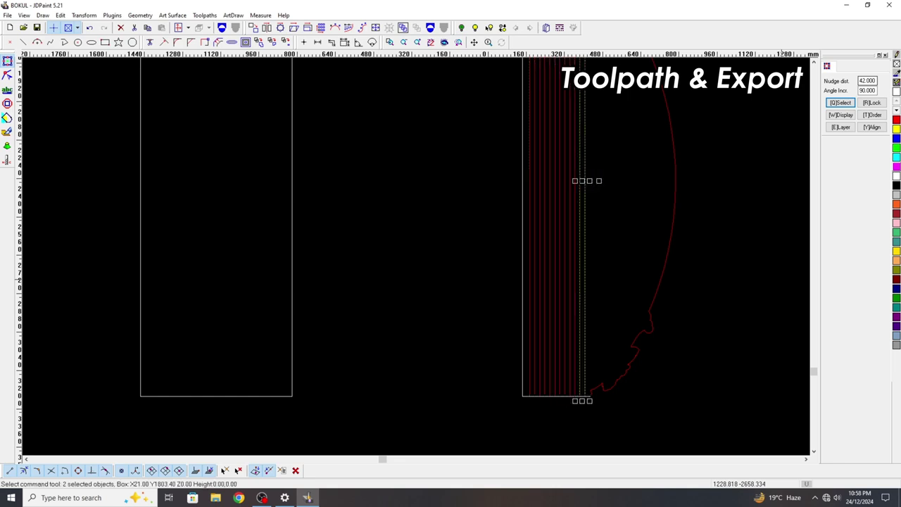
key("Right")
key("Right")
key("Right")
key("Right")
key("Right")
key("Right")
key("Right")
key("Right")
key("Right")
key("Right")
key("Right")
key("Right")
key("Right")
key("Right")
key("Right")
key("Right")
key("Right")
key("Right")
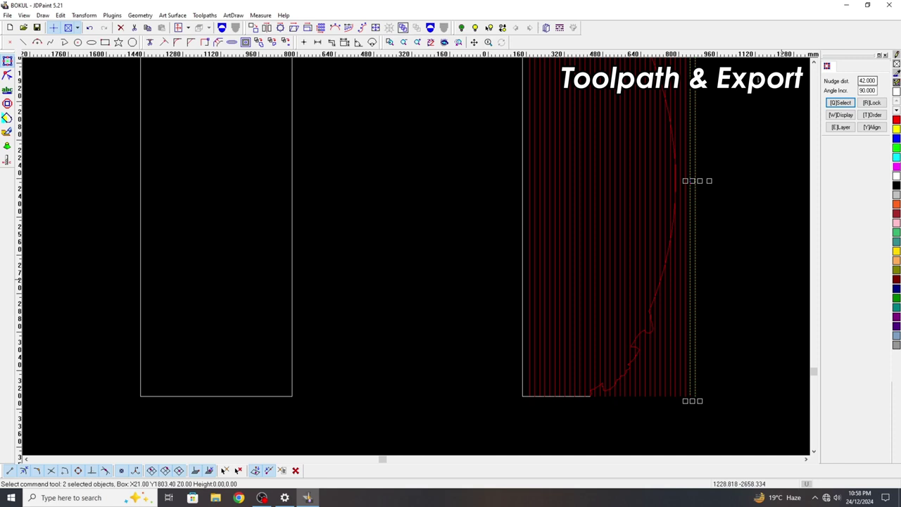
left_click(523, 374)
scroll(529, 374, "up", 3)
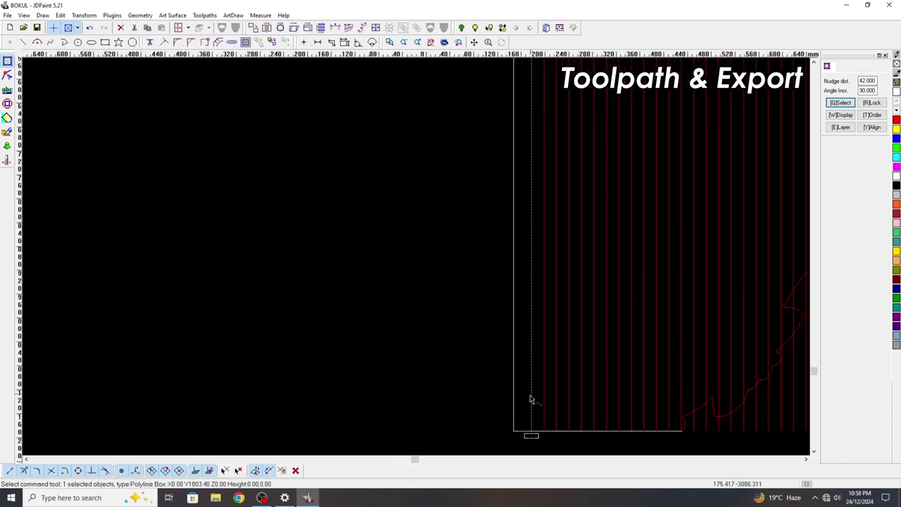
scroll(540, 304, "down", 3)
scroll(665, 177, "up", 2)
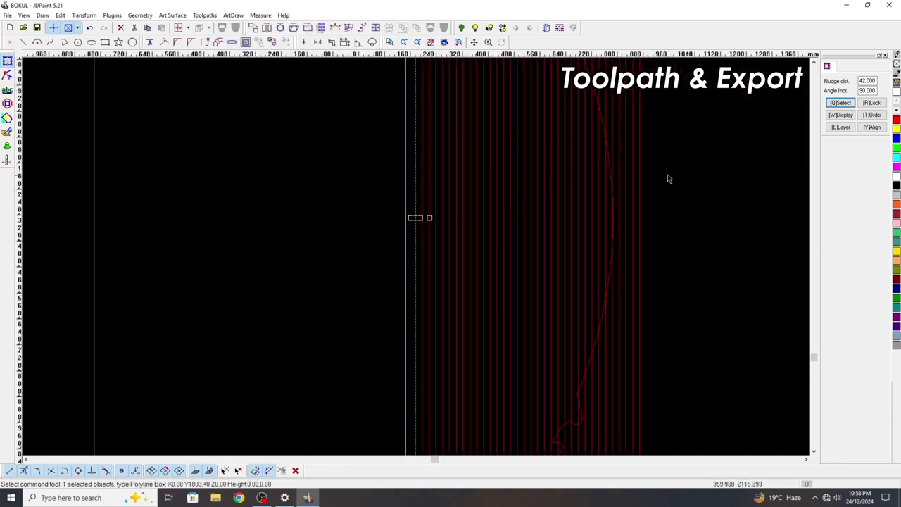
left_click_drag(667, 177, 618, 145)
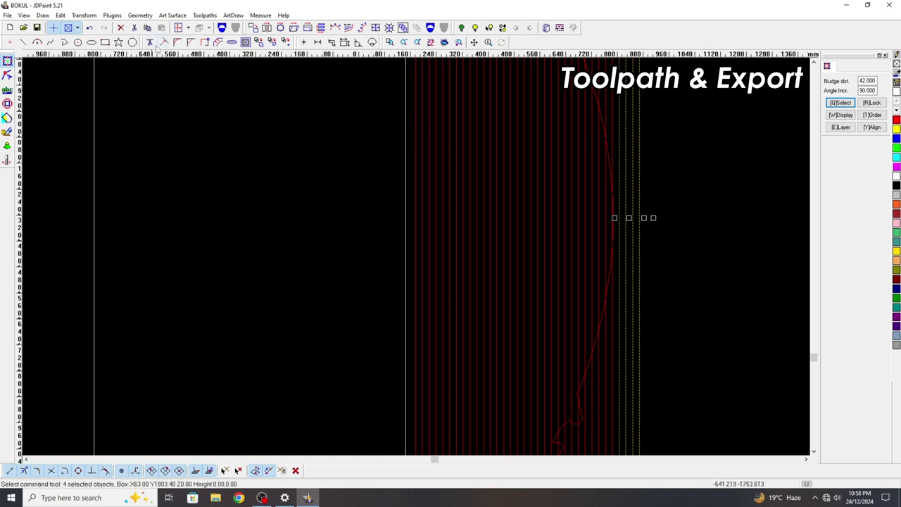
scroll(690, 210, "down", 2)
left_click(521, 211)
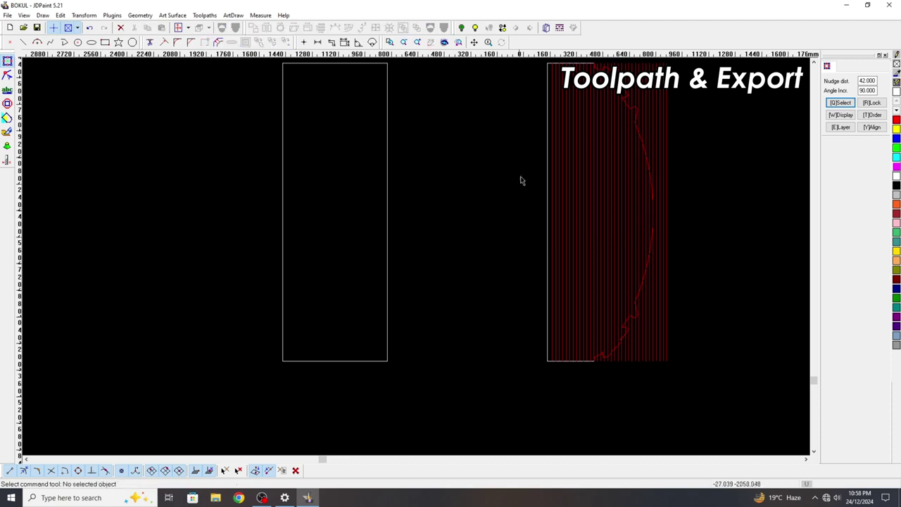
Step: Trim away the outline's left edge, using the leftmost vertical line as the cutting boundary
scroll(559, 73, "up", 2)
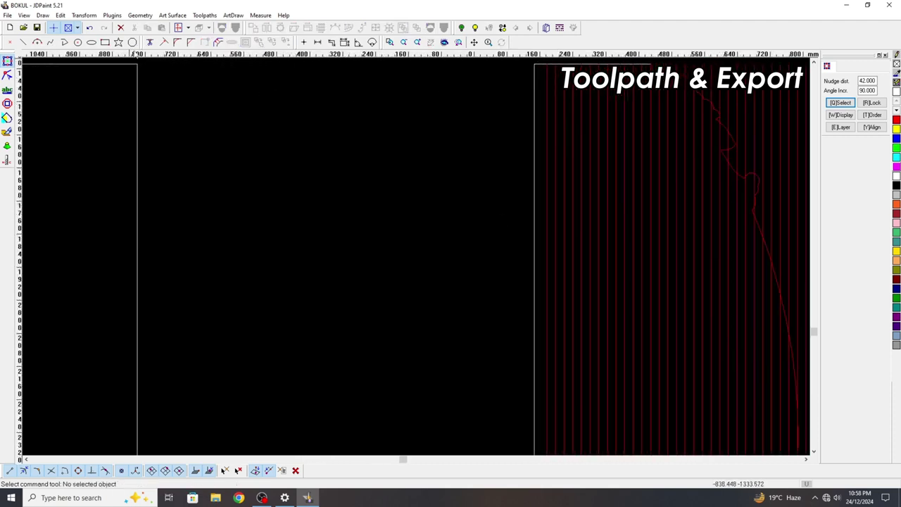
left_click(150, 42)
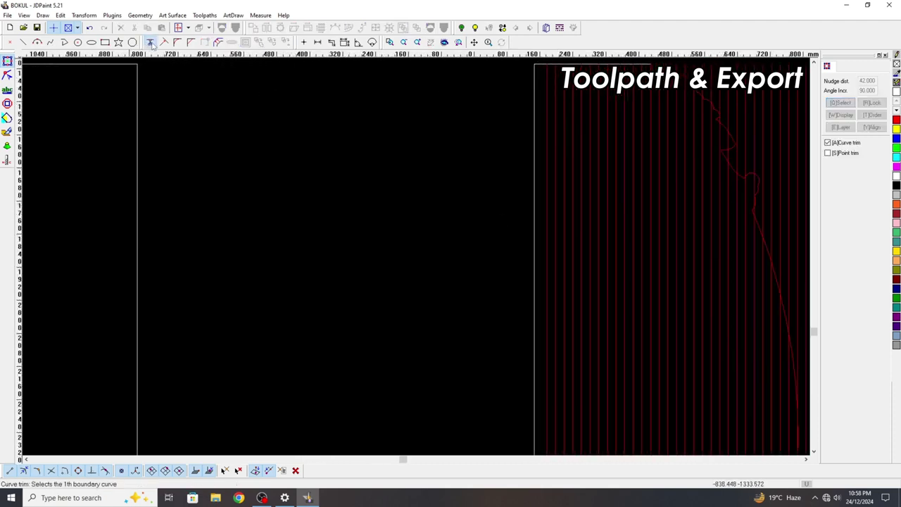
left_click(547, 84)
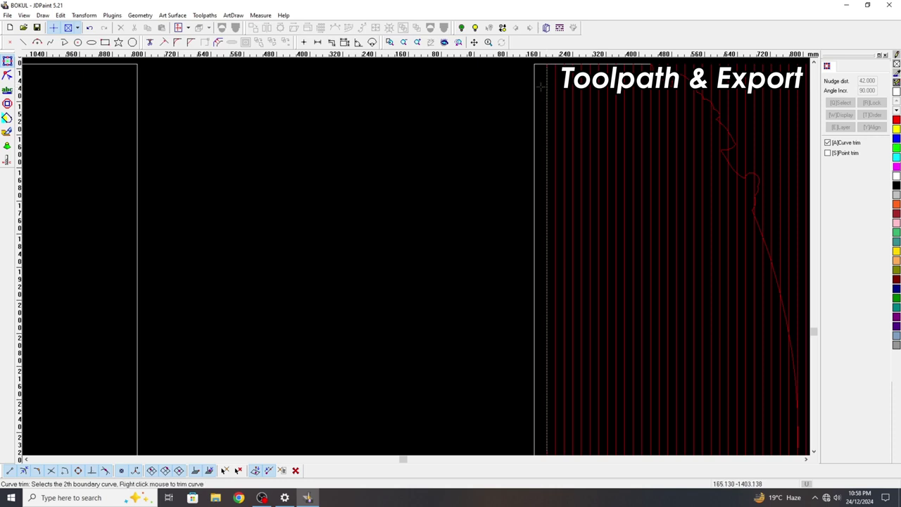
right_click(459, 98)
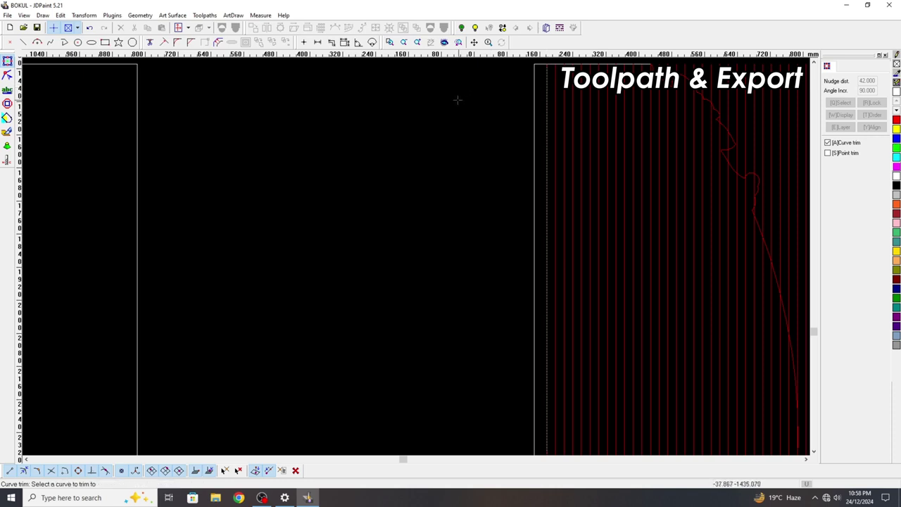
left_click(533, 106)
right_click(505, 107)
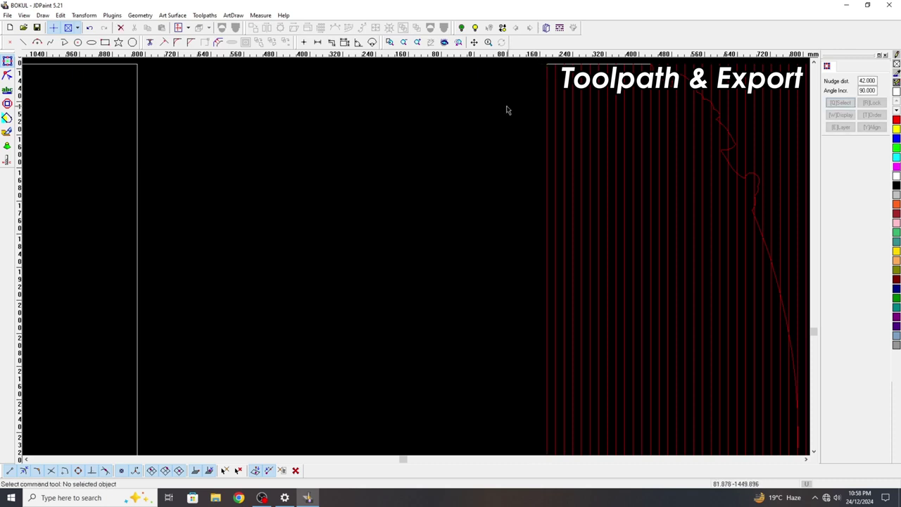
Step: Auto-join the leftmost vertical line with the trimmed outline and recolour the joined boundary white
left_click(62, 15)
left_click(91, 152)
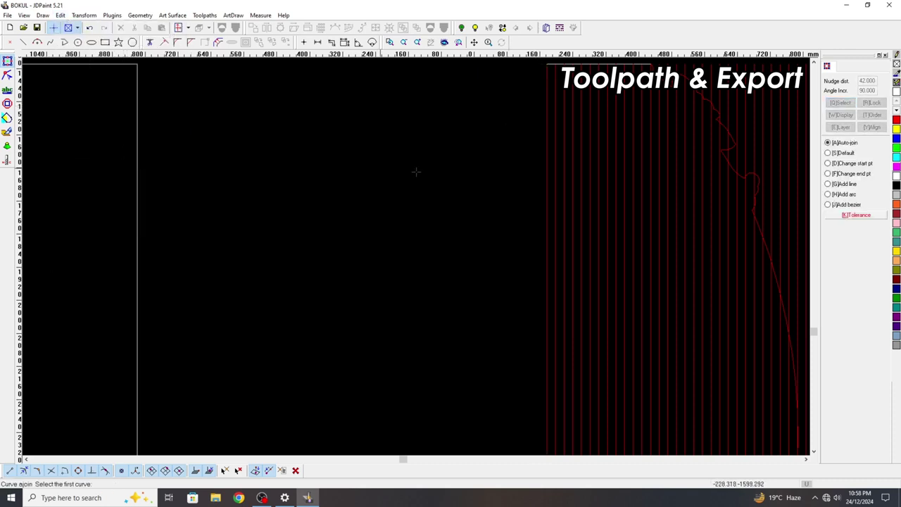
left_click(550, 152)
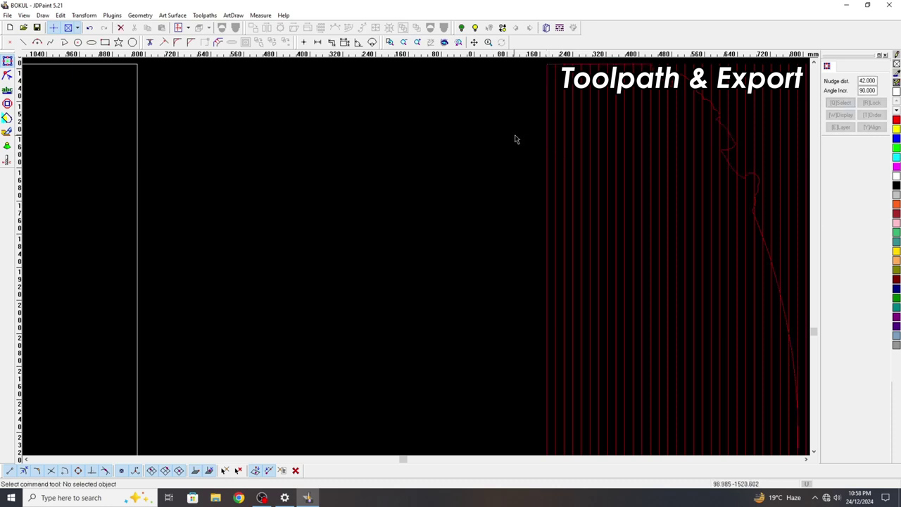
right_click(502, 137)
left_click(547, 130)
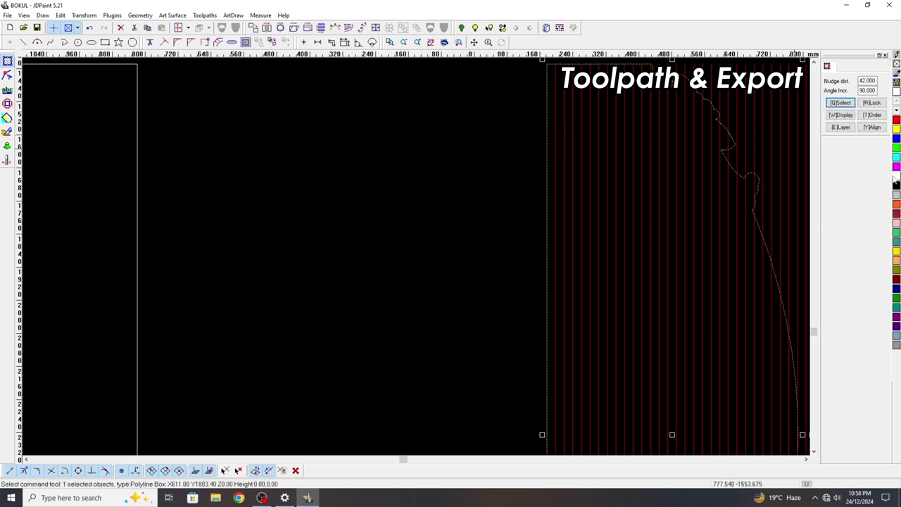
left_click(435, 151)
Step: Select all the vertical fill lines without the outline and region-trim them to the white boundary, keeping the curves inside
key("F3")
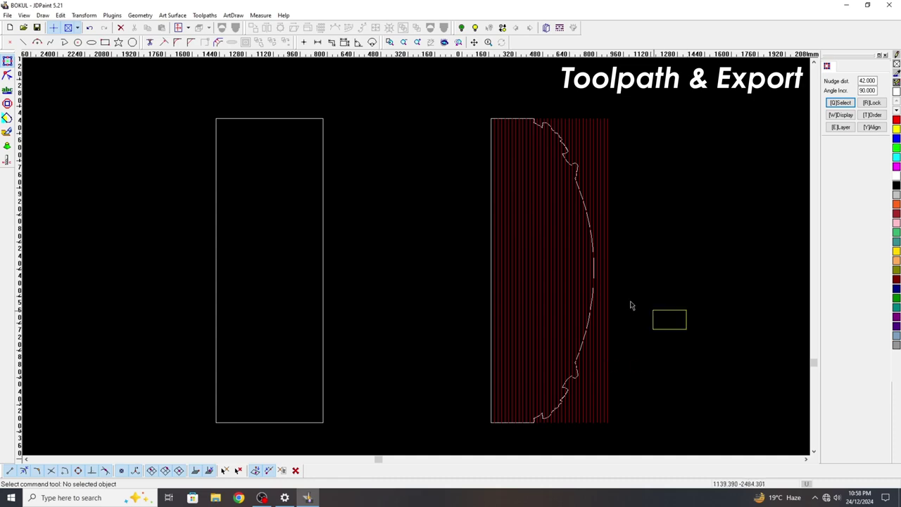
left_click_drag(631, 305, 437, 223)
scroll(493, 229, "up", 2)
left_click(499, 225, "shift")
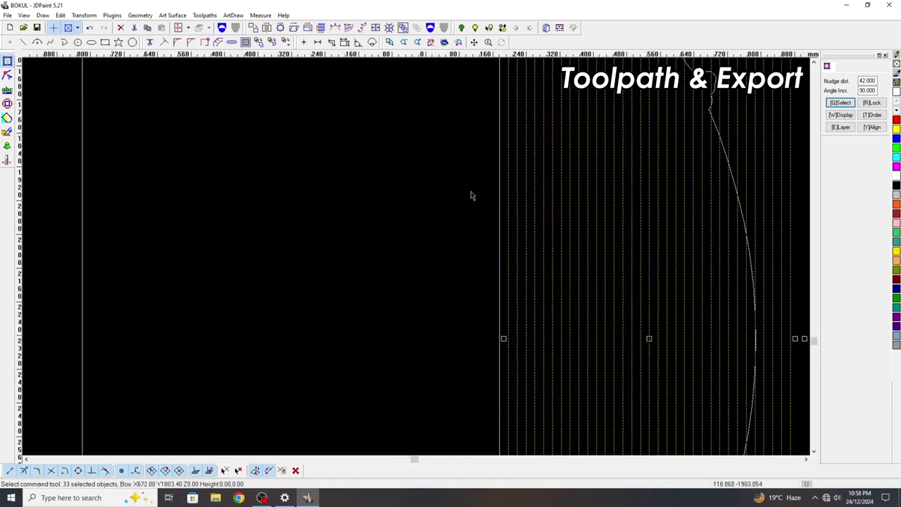
left_click(61, 15)
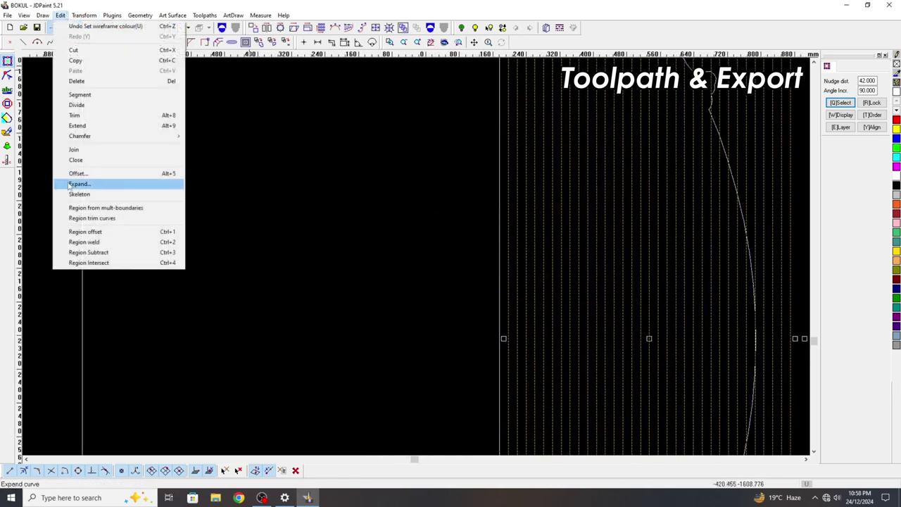
left_click(90, 219)
scroll(464, 190, "down", 4)
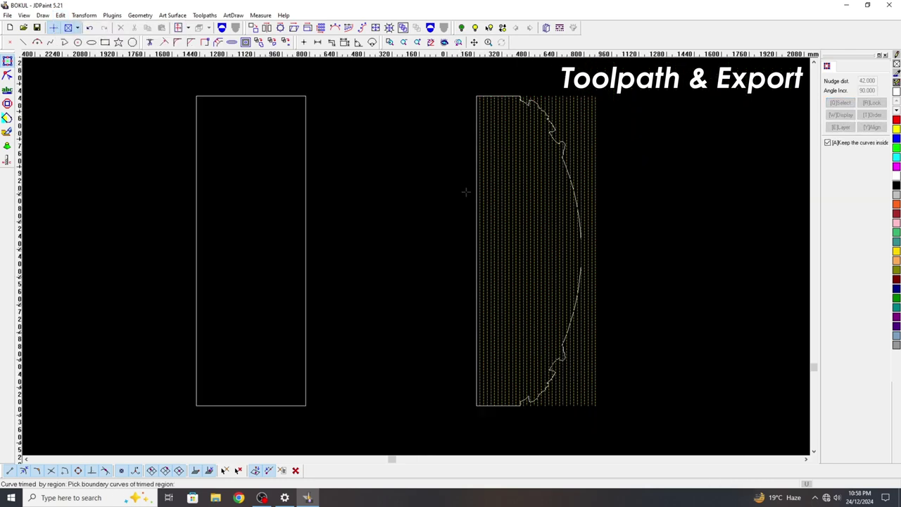
scroll(471, 191, "up", 3)
left_click(479, 185)
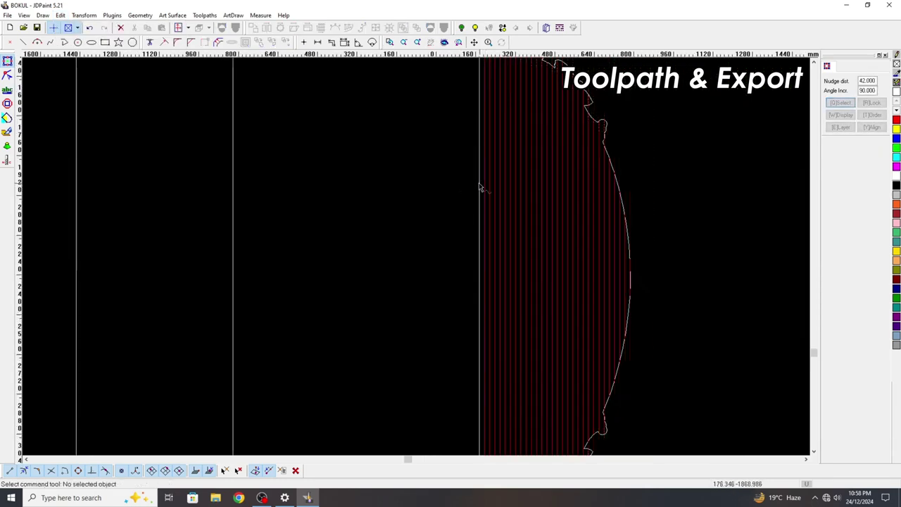
Step: Recolour the trimmed vertical lines dark purple
scroll(524, 187, "down", 3)
right_click(524, 210)
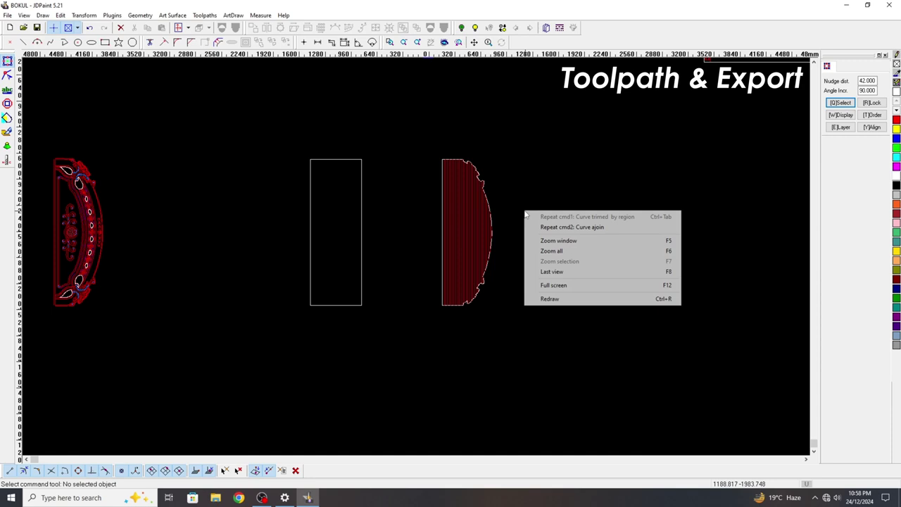
left_click(475, 215)
left_click(509, 327)
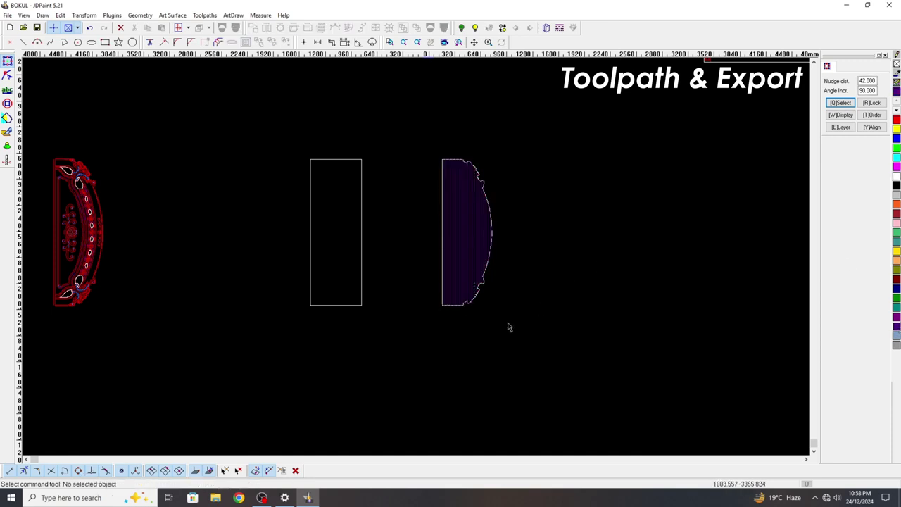
Step: Set the nudge distance to 800 mm and move the outline with its vertical lines two nudges left onto the empty rectangle
left_click_drag(523, 330, 413, 291)
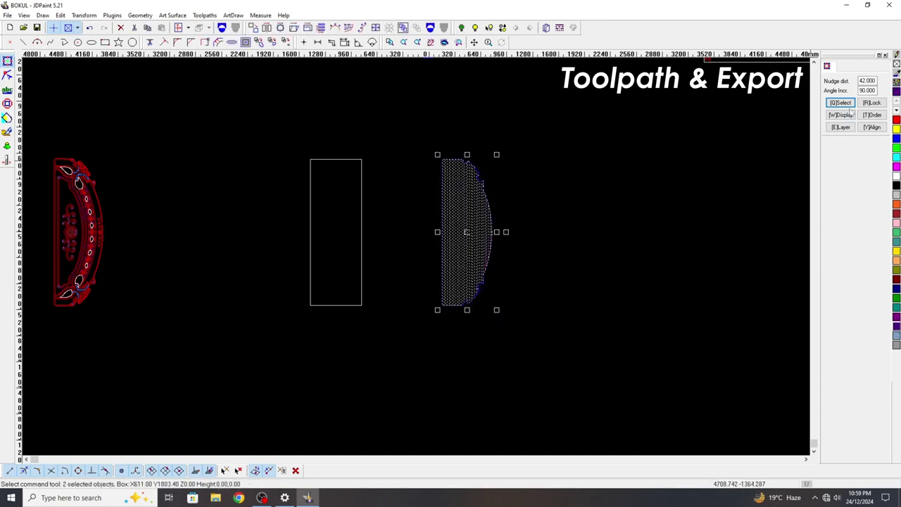
double_click(866, 81)
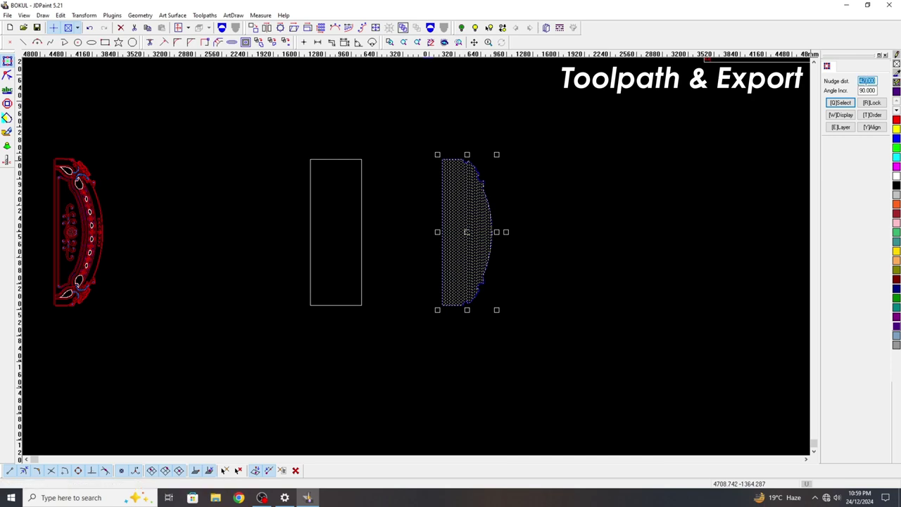
key("Return")
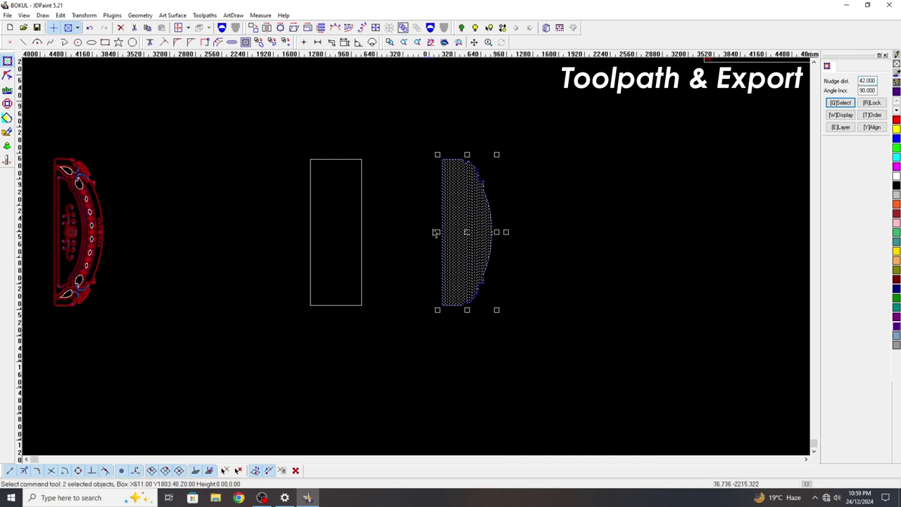
double_click(867, 81)
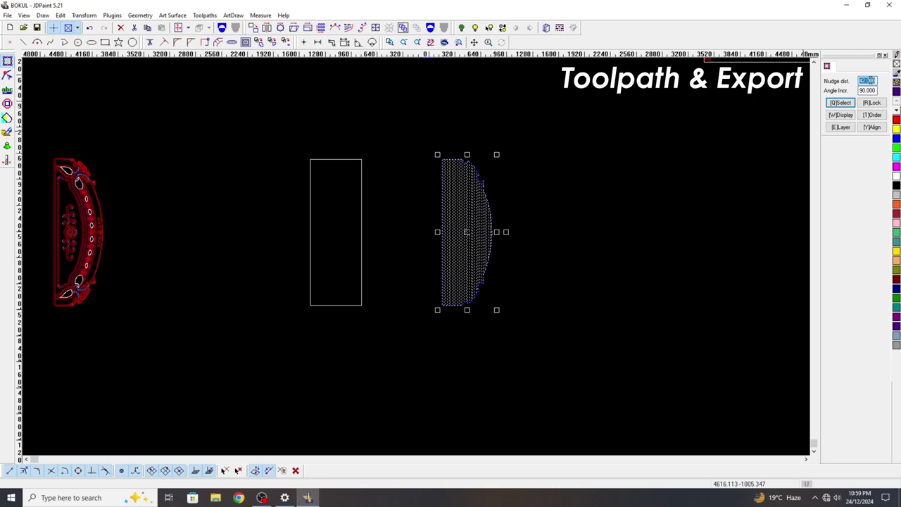
type("8")
key("Left")
key("Left")
left_click(416, 312)
Step: Create a curve toolpath on the ornate outline with the [Flat]JD-10.00 tool, cut depth 1 and Z-depth step 1
scroll(349, 301, "up", 3)
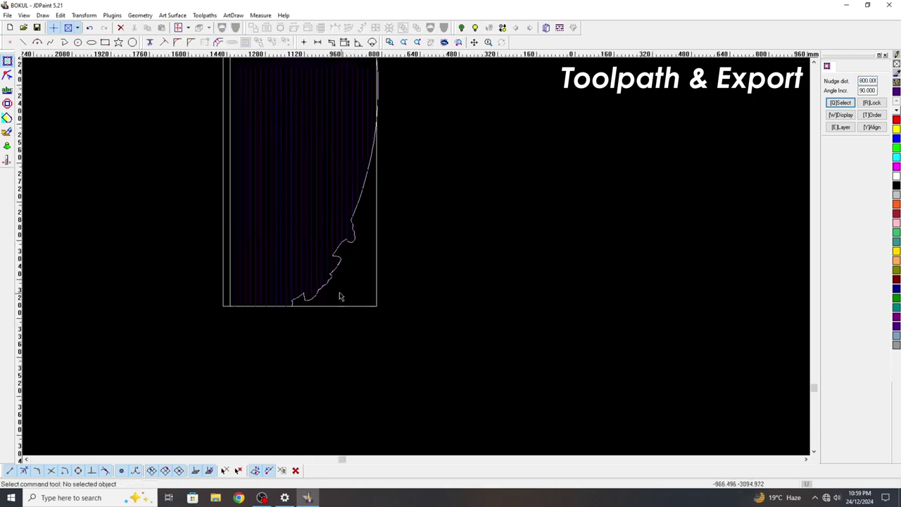
scroll(340, 296, "up", 2)
scroll(330, 285, "up", 2)
left_click(449, 287)
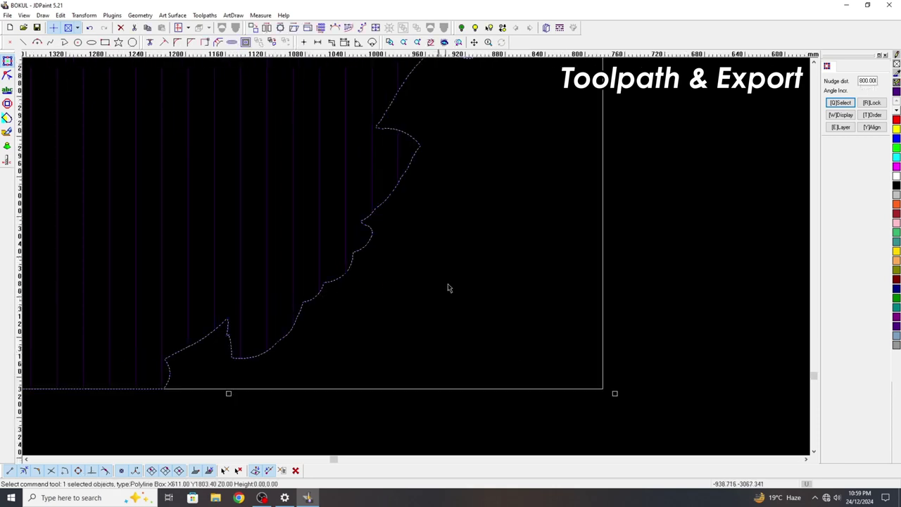
scroll(458, 286, "down", 2)
scroll(468, 268, "down", 2)
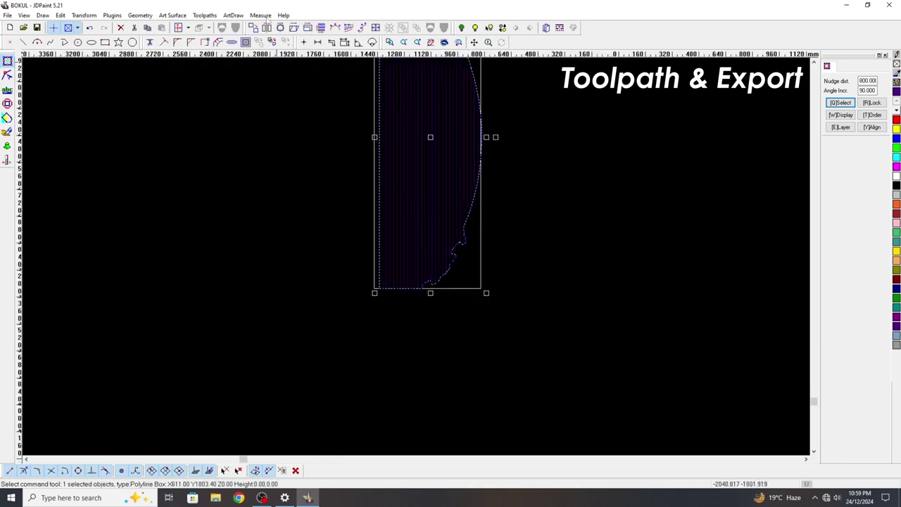
left_click(205, 15)
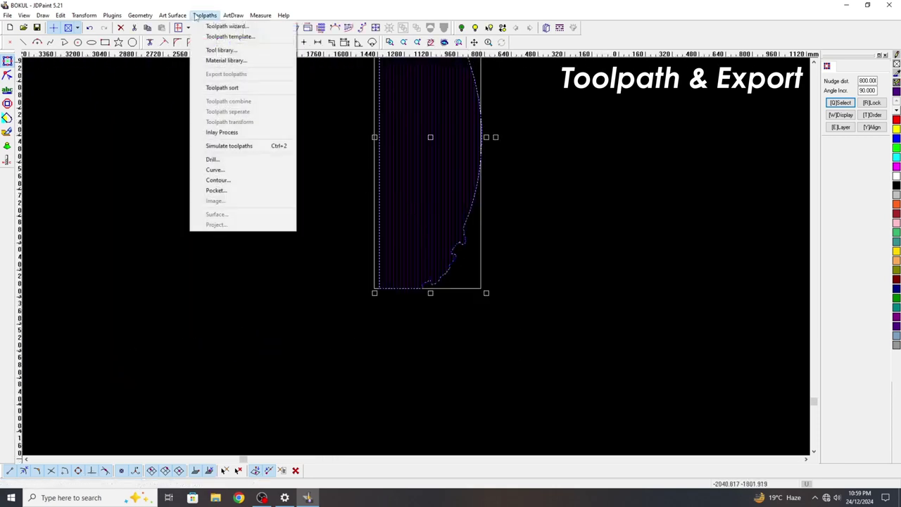
left_click(216, 171)
double_click(422, 271)
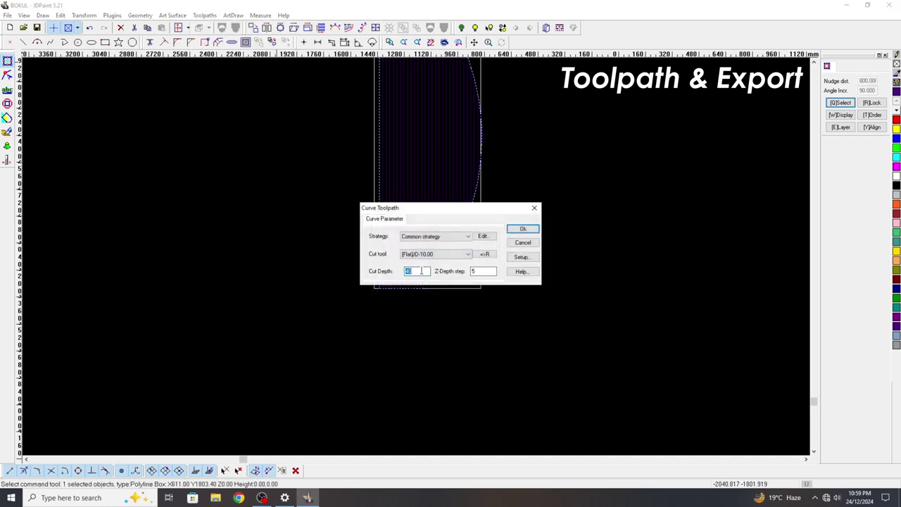
double_click(487, 272)
type("1")
key("Return")
Step: Create a curve toolpath on the vertical line group with the [Flat]JD-10.00 tool, cut depth 1 and Z-depth step 1
scroll(429, 268, "up", 2)
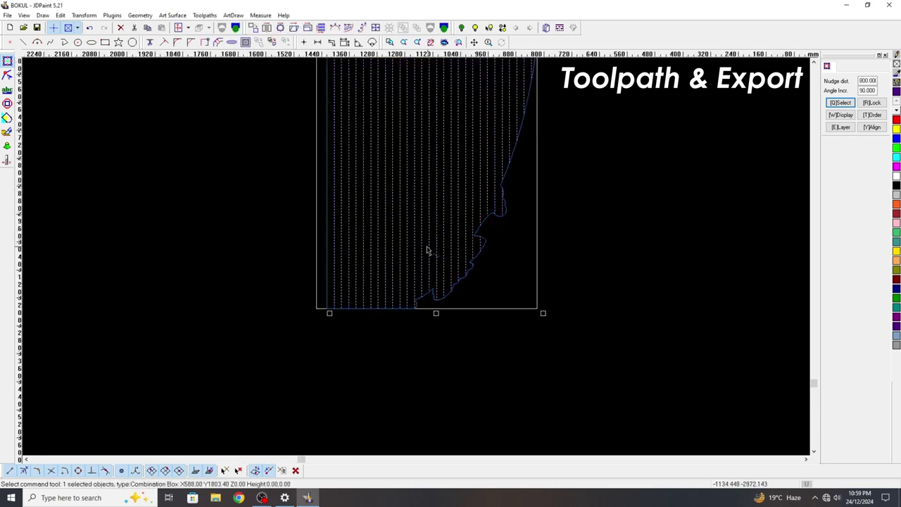
scroll(476, 266, "down", 1)
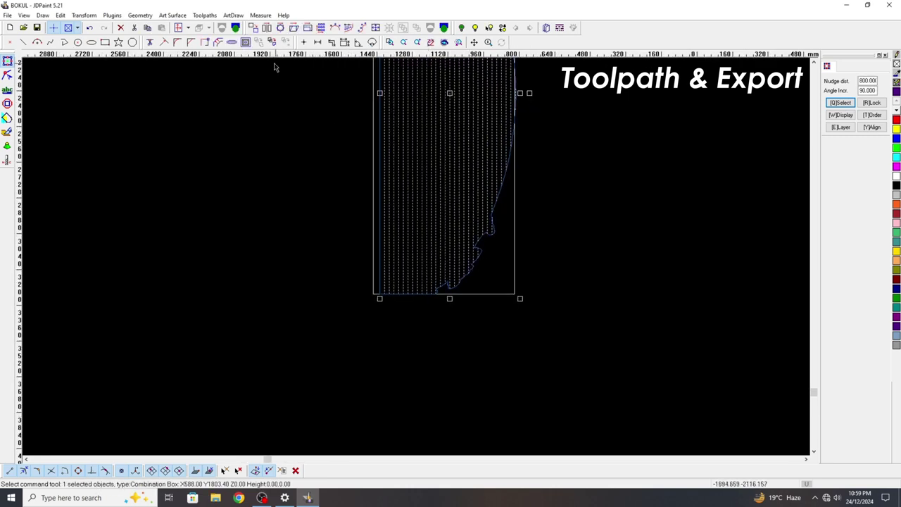
left_click(461, 336)
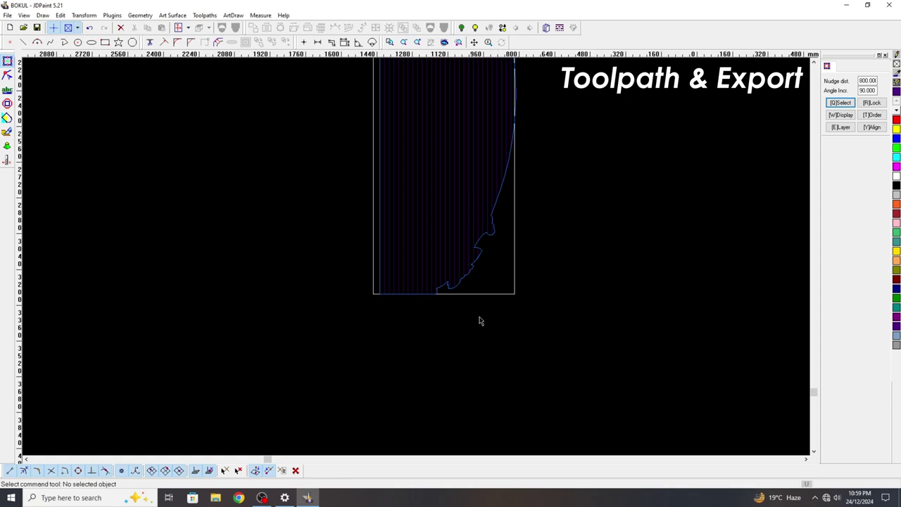
left_click(450, 219)
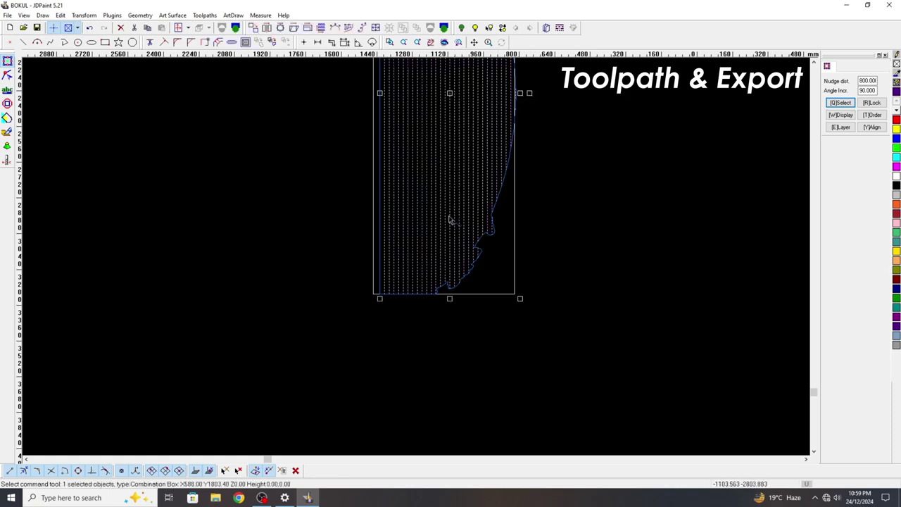
left_click(205, 15)
left_click(244, 170)
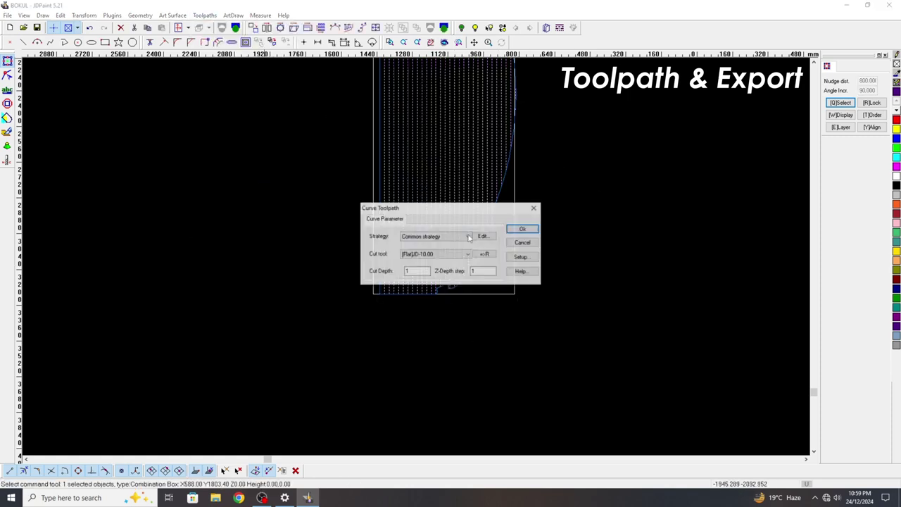
left_click(528, 230)
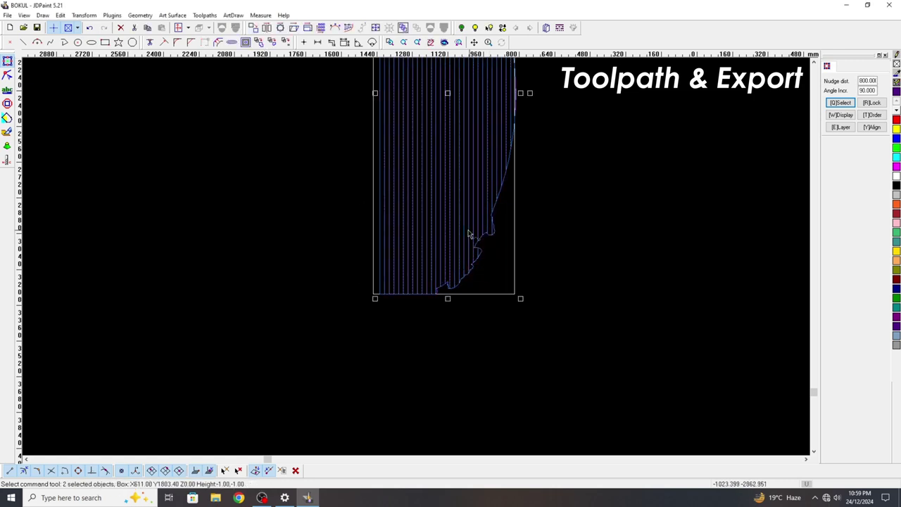
Step: Export the selected outline and line toolpaths to the desktop as TRY 111 with the rectangle's lower-left corner as origin, and undo the last change
left_click(205, 15)
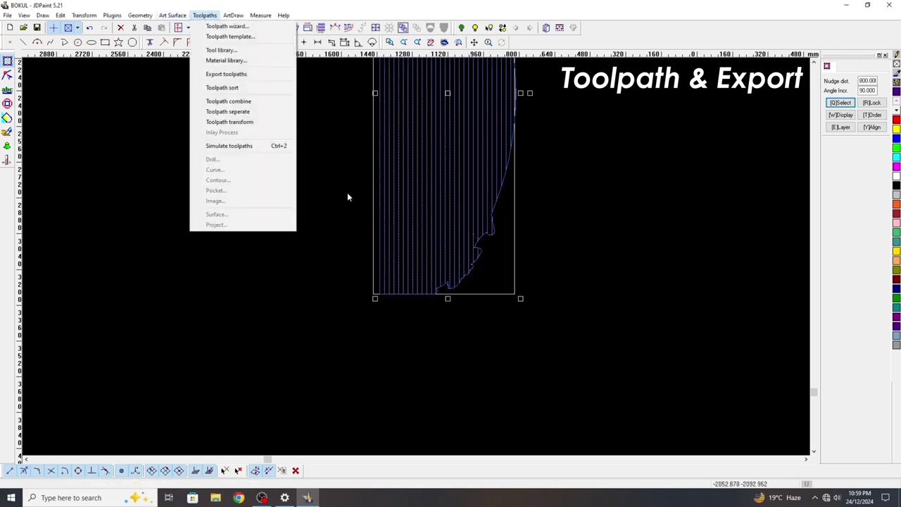
left_click(220, 74)
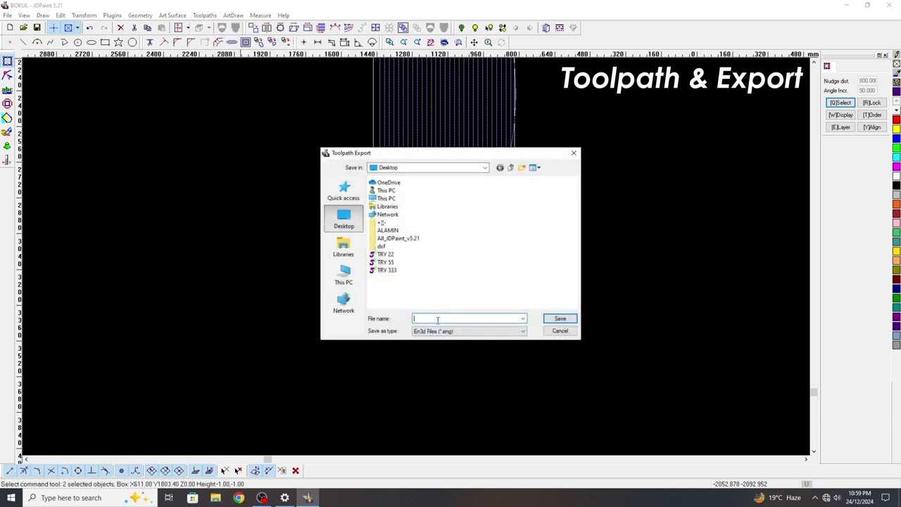
type("TRY 111")
key("Return")
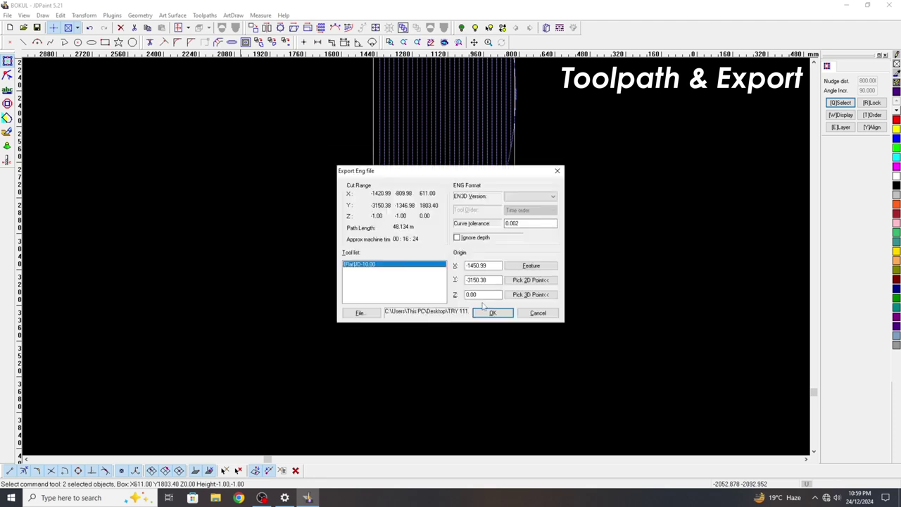
left_click(531, 280)
left_click(373, 296)
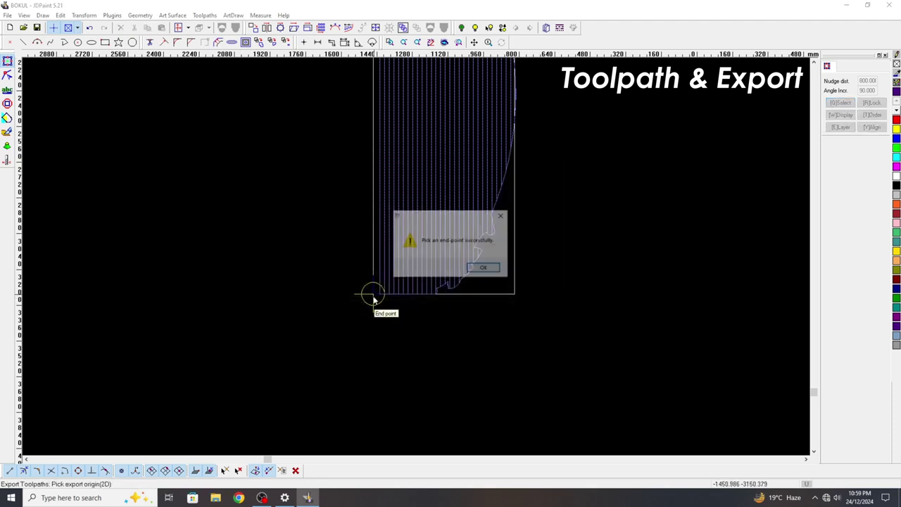
key("Return")
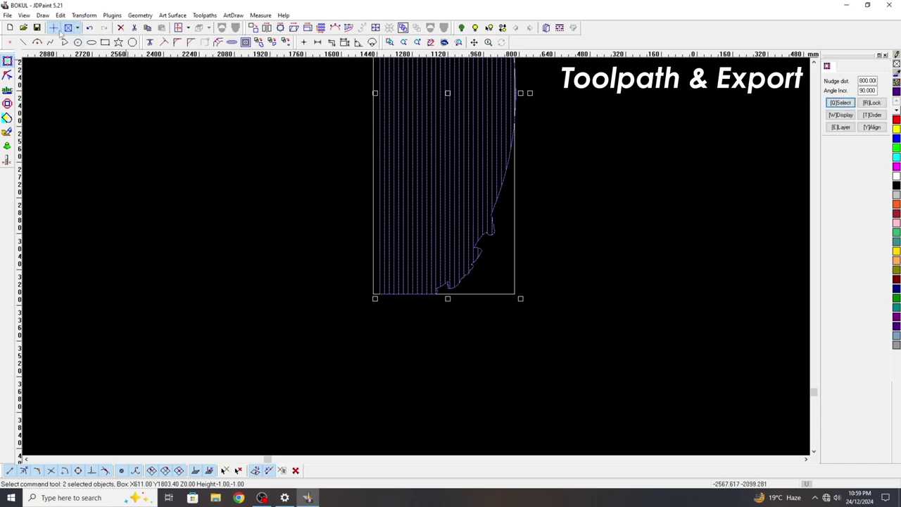
left_click(90, 28)
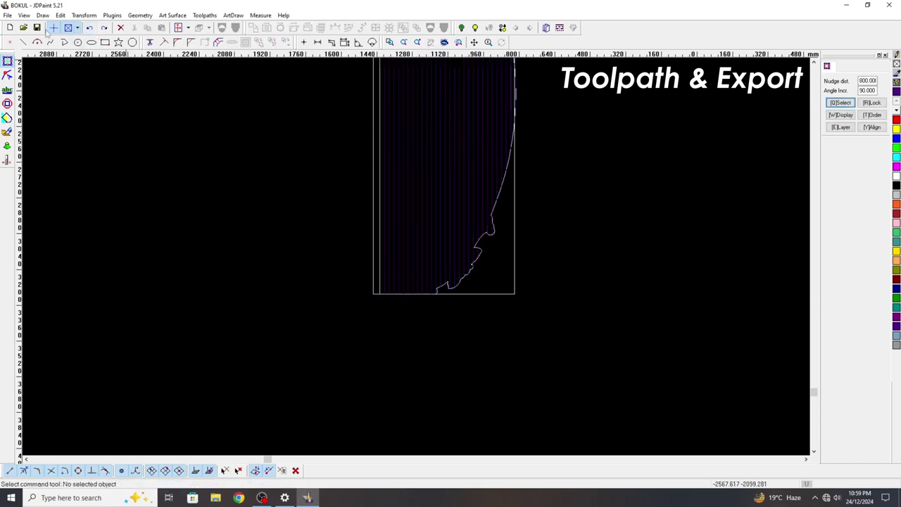
Step: Open the exported TRY 111 file from the desktop in JDSimu, run its toolpath simulation to the end and close the simulator
left_click(846, 5)
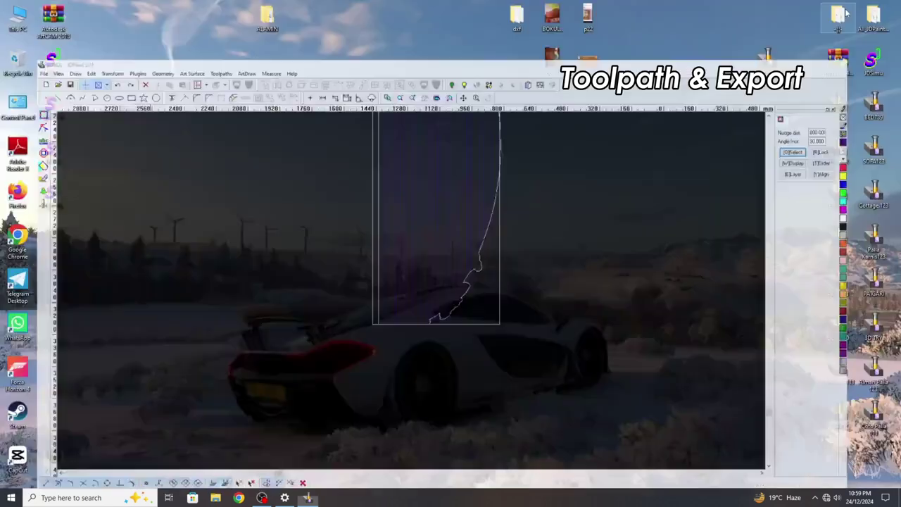
right_click(359, 195)
left_click(377, 216)
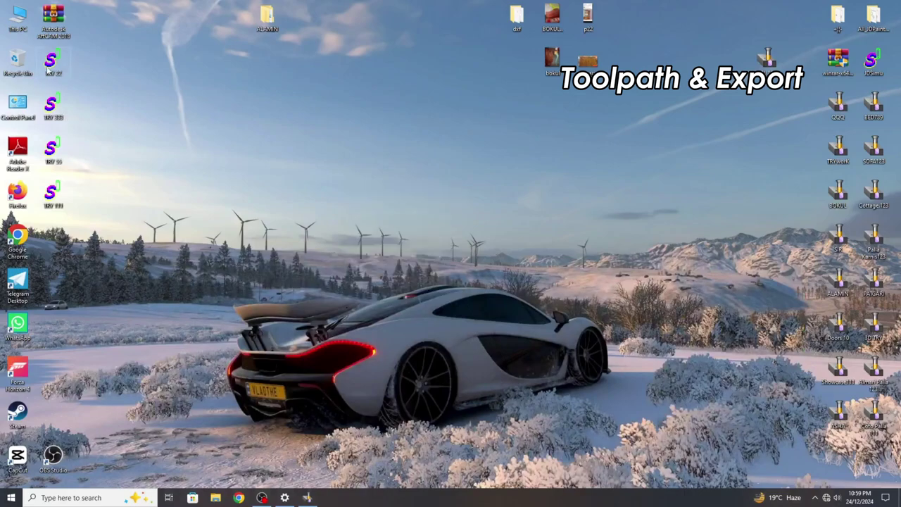
double_click(50, 191)
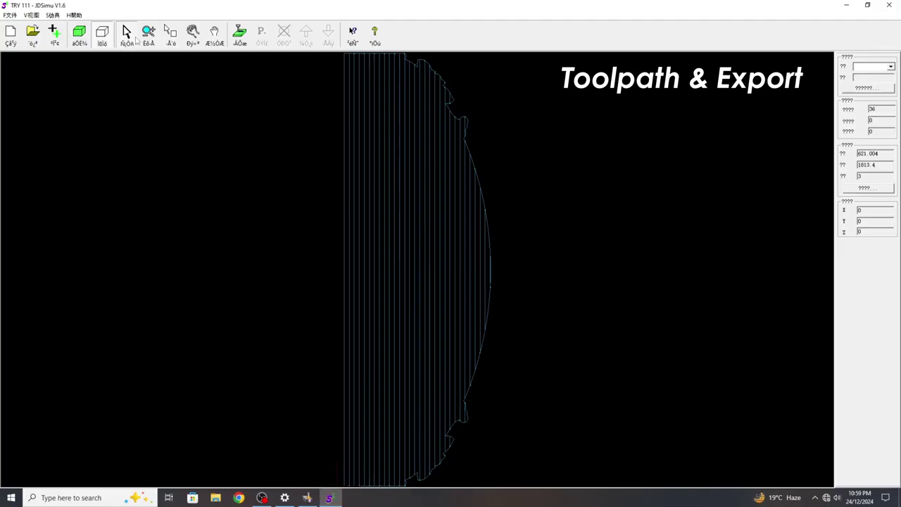
left_click(240, 32)
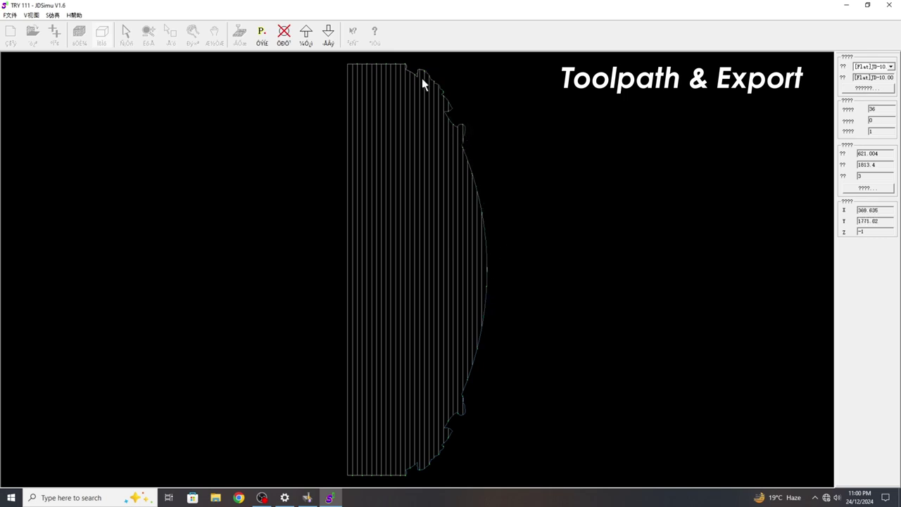
left_click(304, 35)
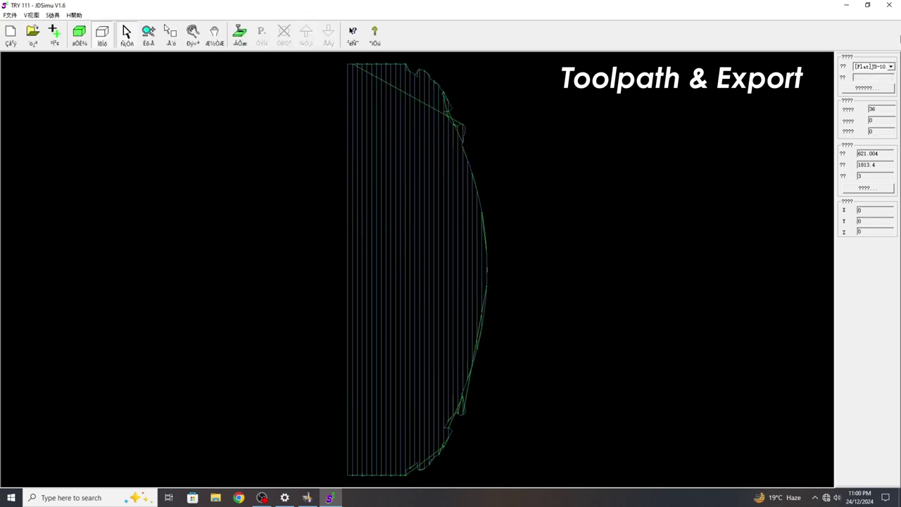
left_click(890, 5)
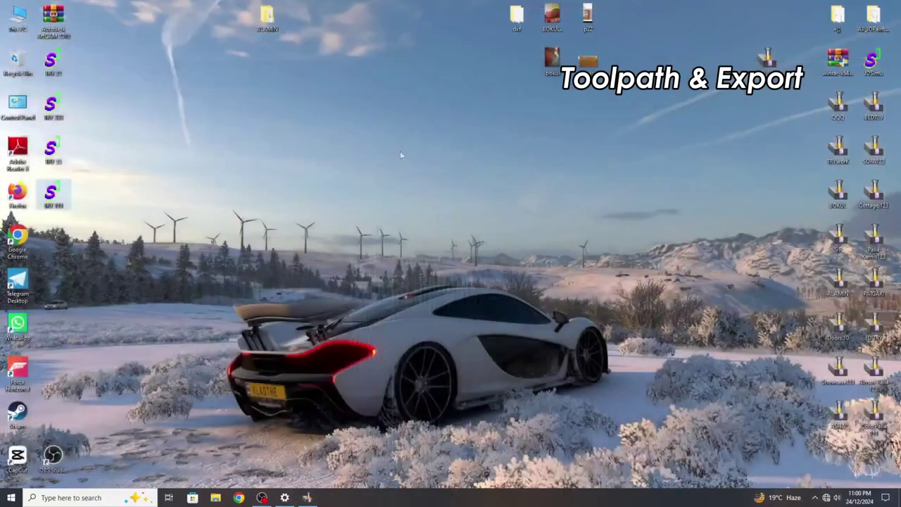
right_click(368, 152)
right_click(384, 178)
left_click(411, 208)
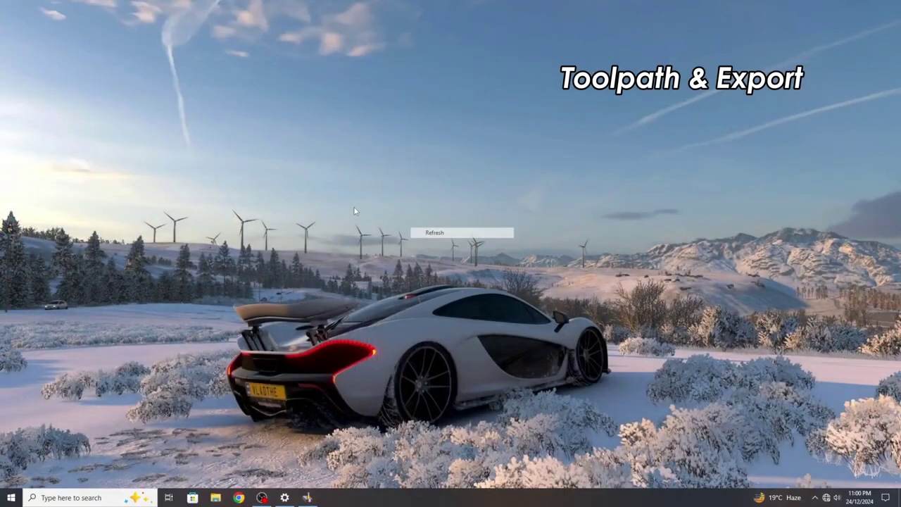
Step: Check the file type of TRY 22 in its file properties
right_click(52, 67)
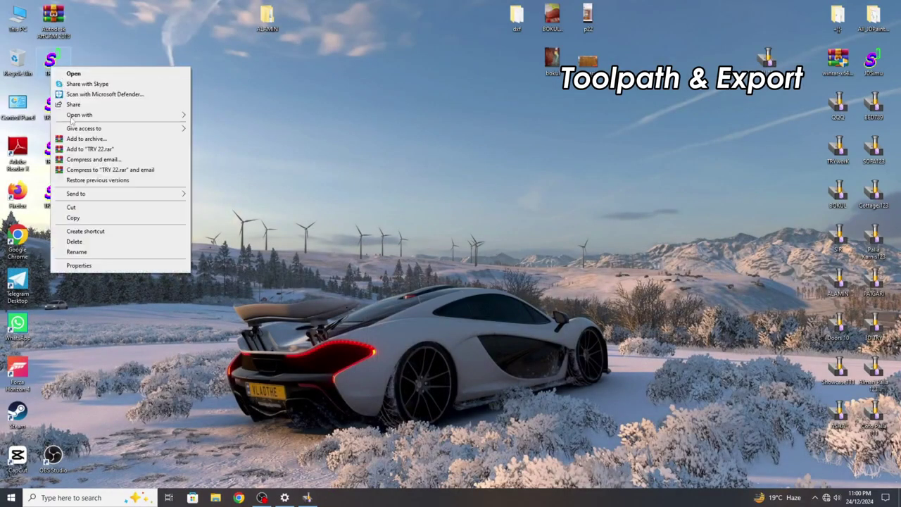
left_click(77, 266)
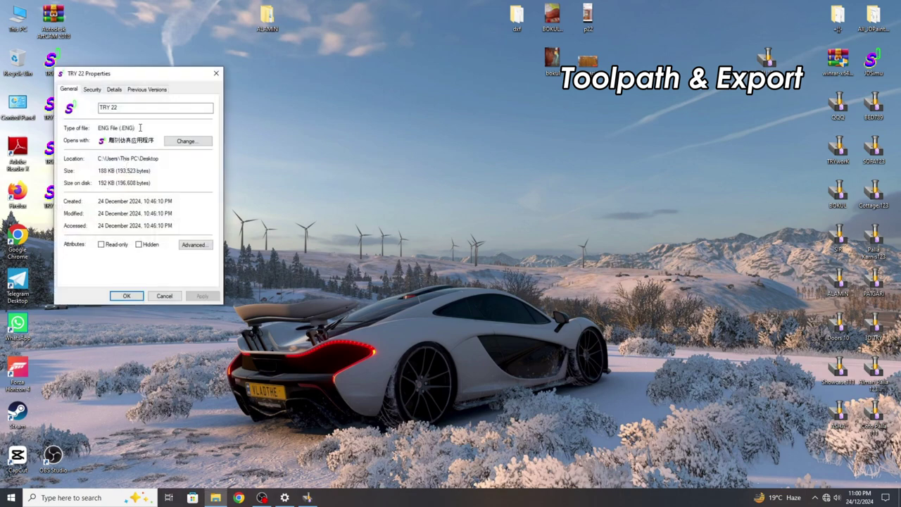
mouse_move(109, 140)
left_mouse_down()
mouse_move(138, 141)
mouse_move(136, 129)
mouse_move(105, 132)
left_mouse_up()
left_click(213, 74)
right_click(211, 74)
right_click(223, 102)
right_click(242, 131)
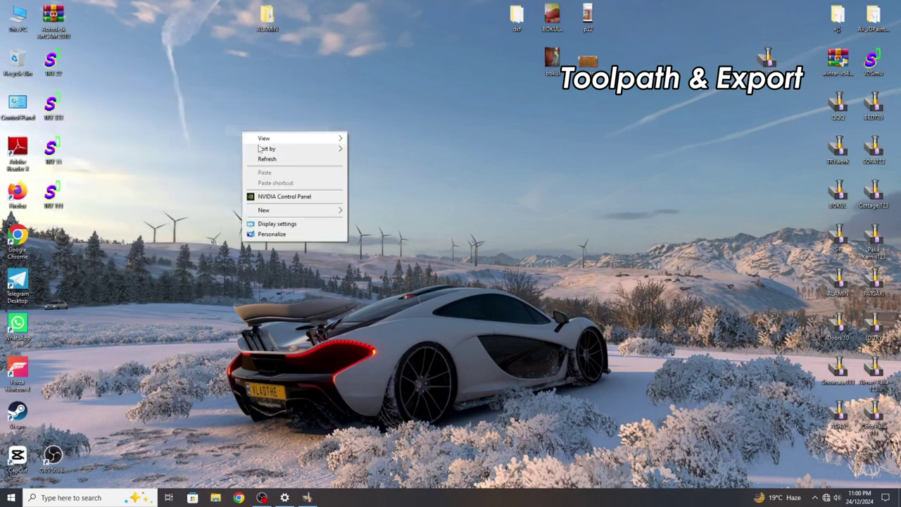
left_click(257, 158)
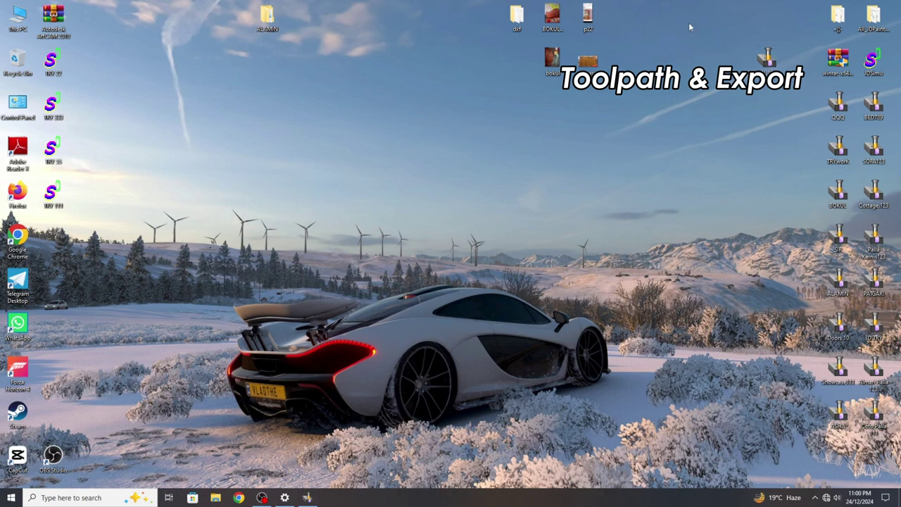
right_click(657, 19)
right_click(657, 42)
left_click(684, 73)
double_click(768, 58)
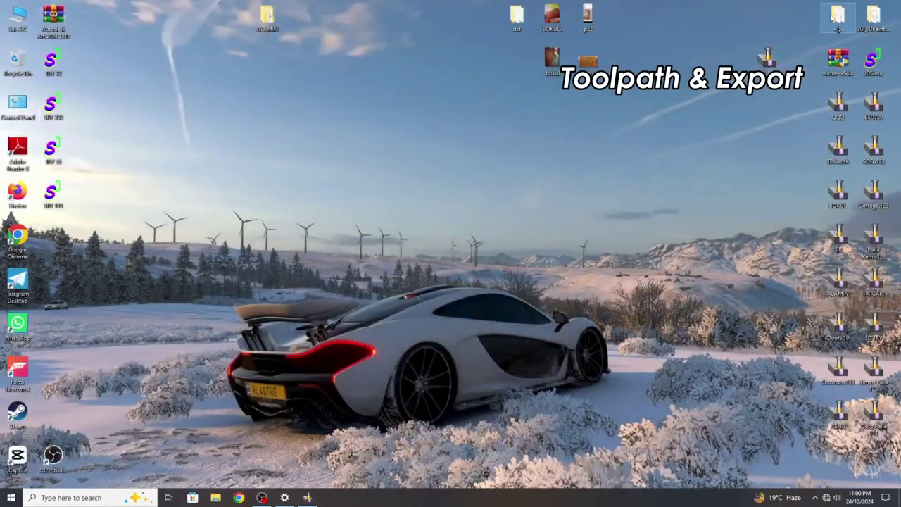
Step: Launch NCConverter from its desktop folder and open the conversion dialog for turning ENG files into NC files
double_click(835, 17)
left_click(316, 202)
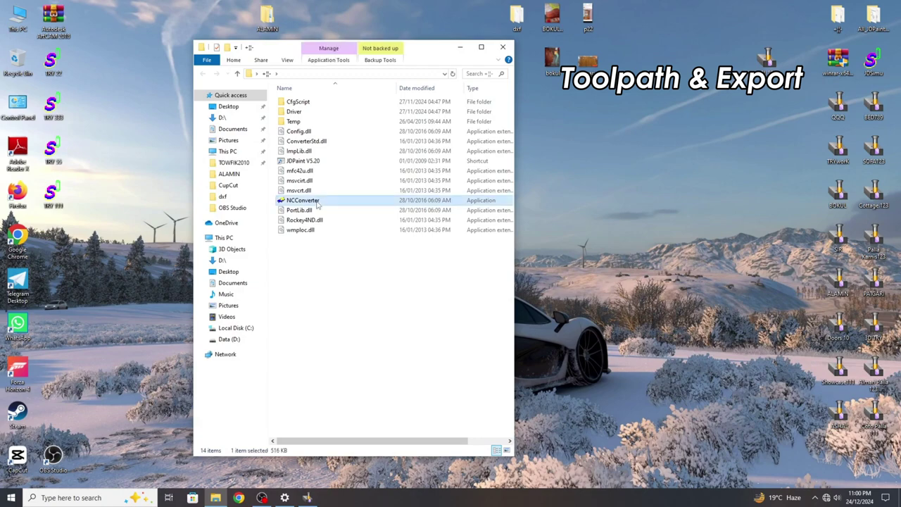
double_click(317, 202)
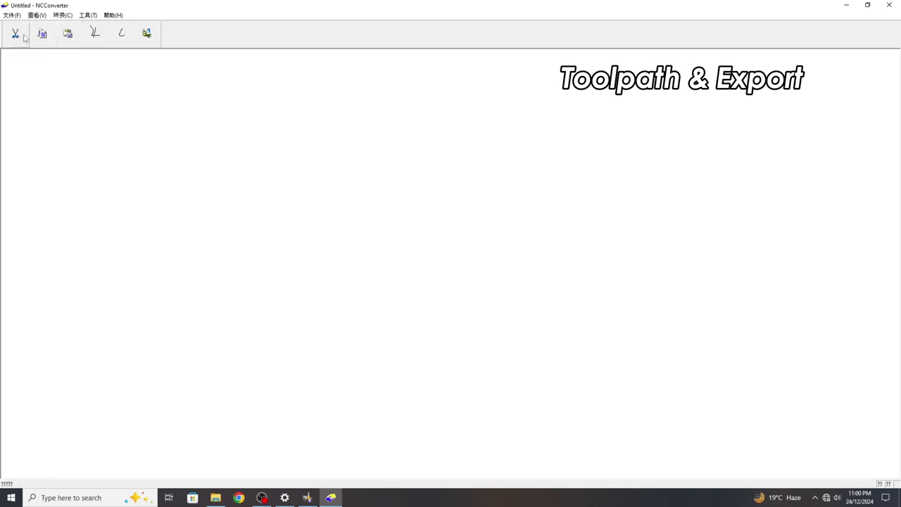
left_click(68, 34)
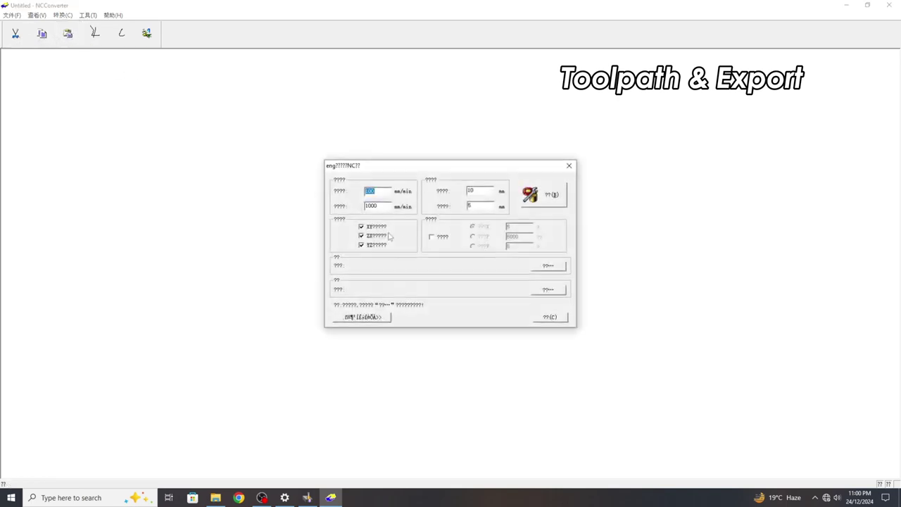
left_click(568, 165)
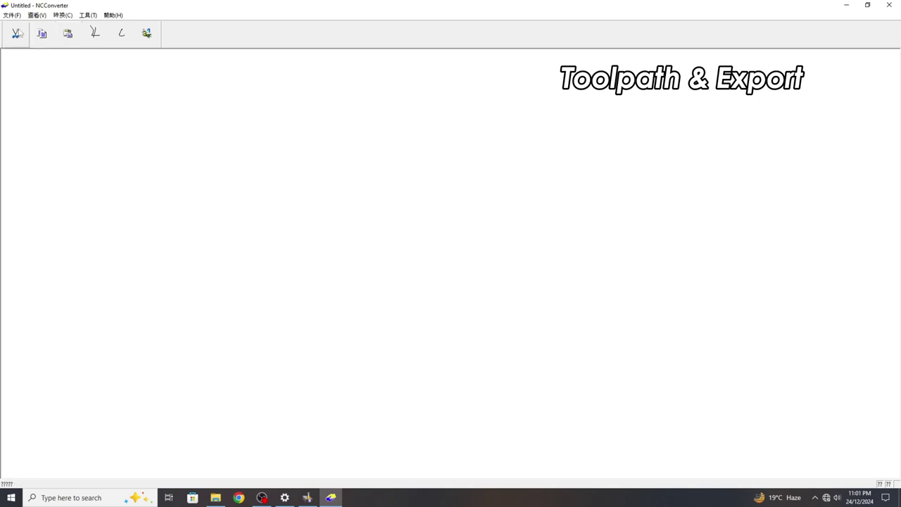
left_click(68, 33)
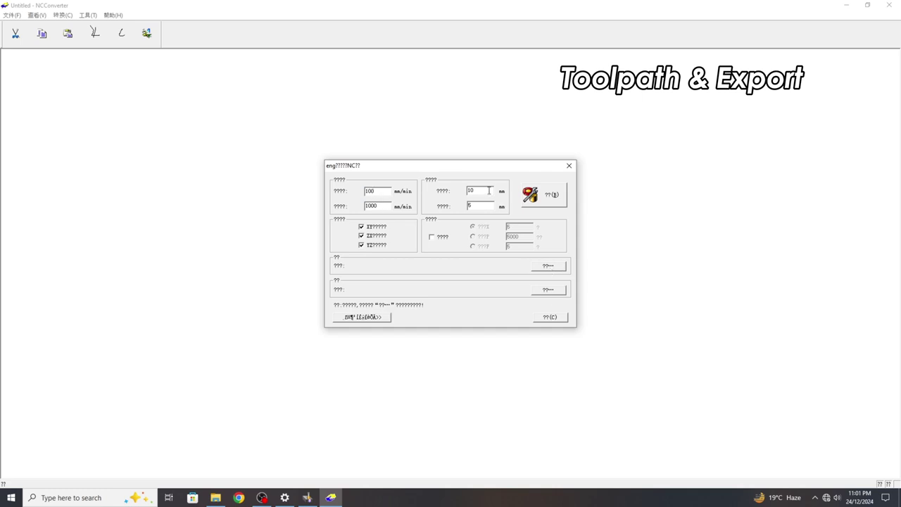
Step: Load TRY 22 from the desktop as the source ENG file and convert it to TRY 22.nc
left_click(549, 266)
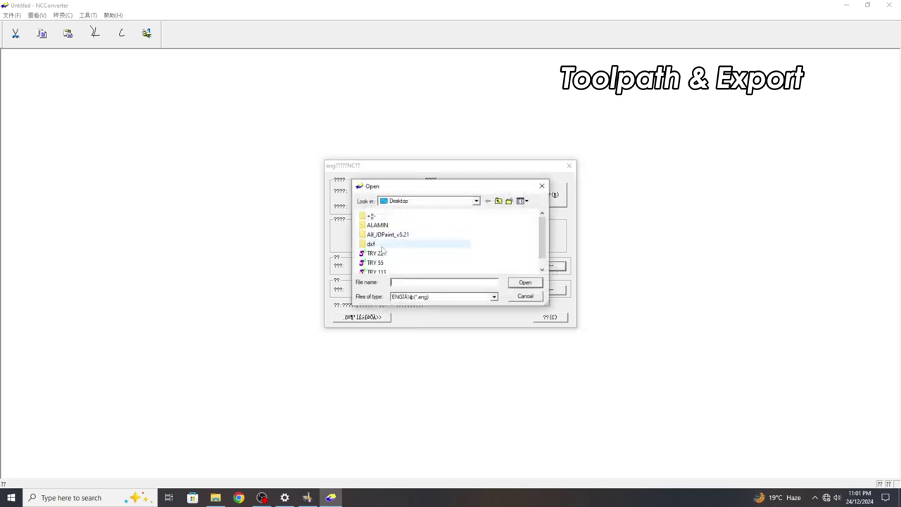
scroll(391, 255, "down", 1)
scroll(389, 254, "up", 1)
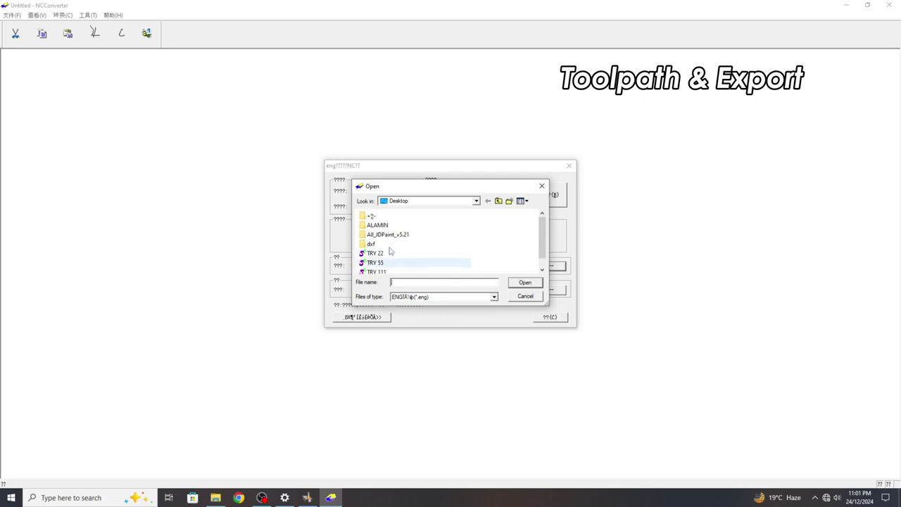
double_click(386, 223)
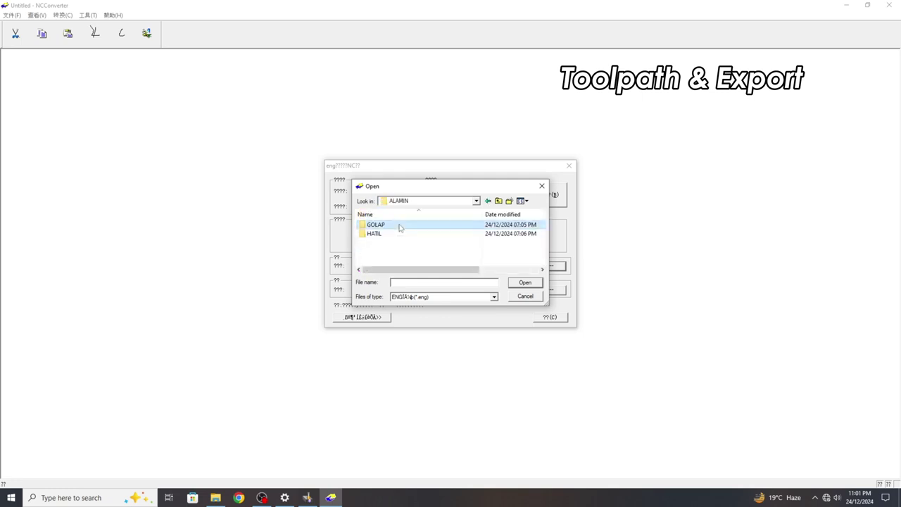
double_click(398, 226)
left_click(487, 202)
left_click(488, 202)
scroll(418, 248, "down", 1)
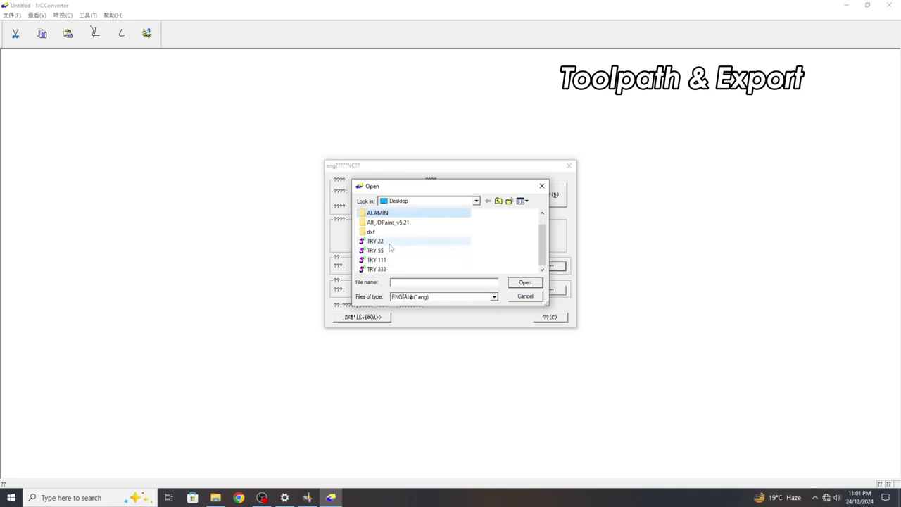
left_click(390, 246)
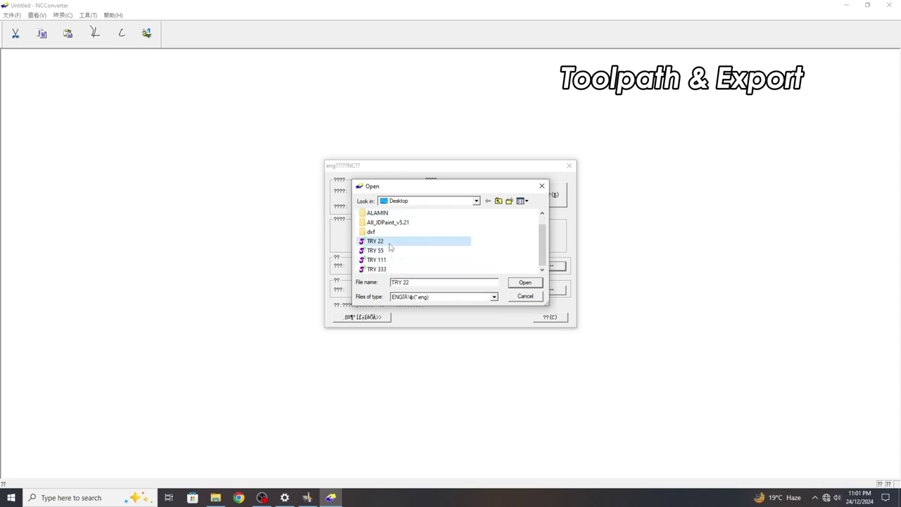
left_click(523, 284)
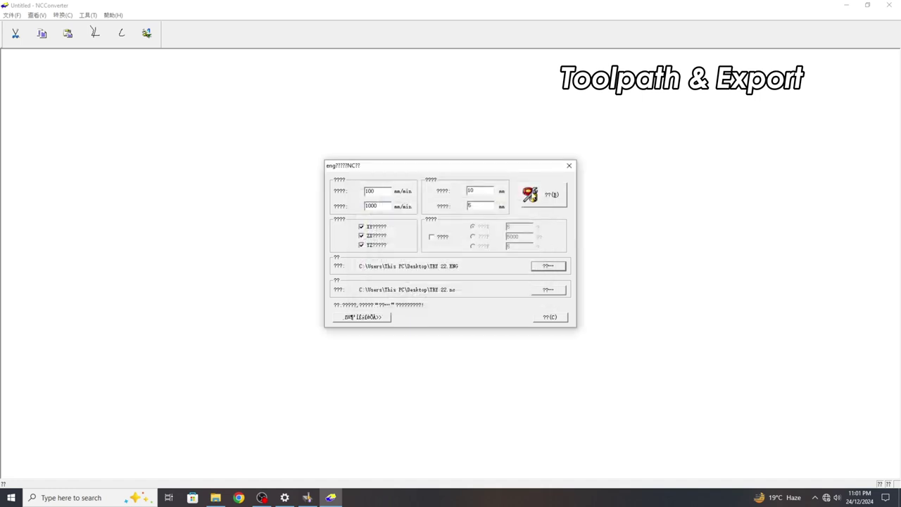
left_click(548, 198)
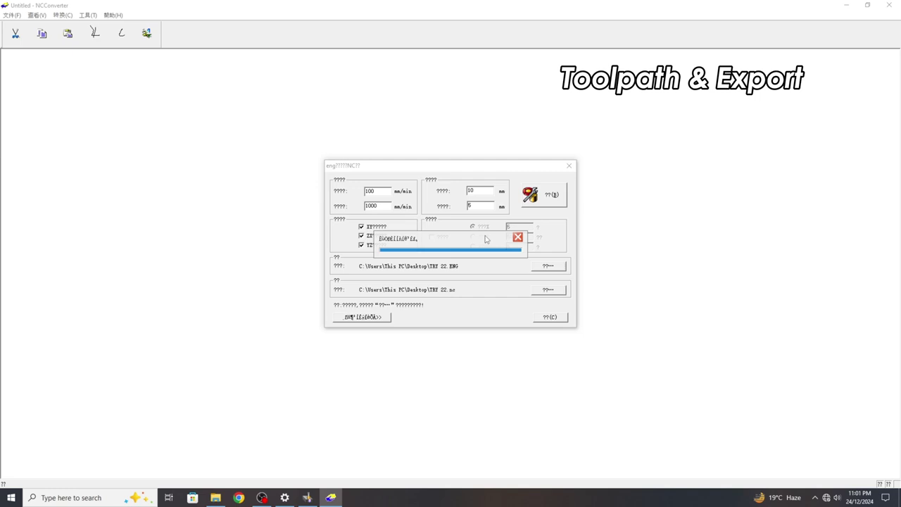
Step: Load TRY 55 as the source ENG file and convert it to TRY 55.nc
left_click(548, 268)
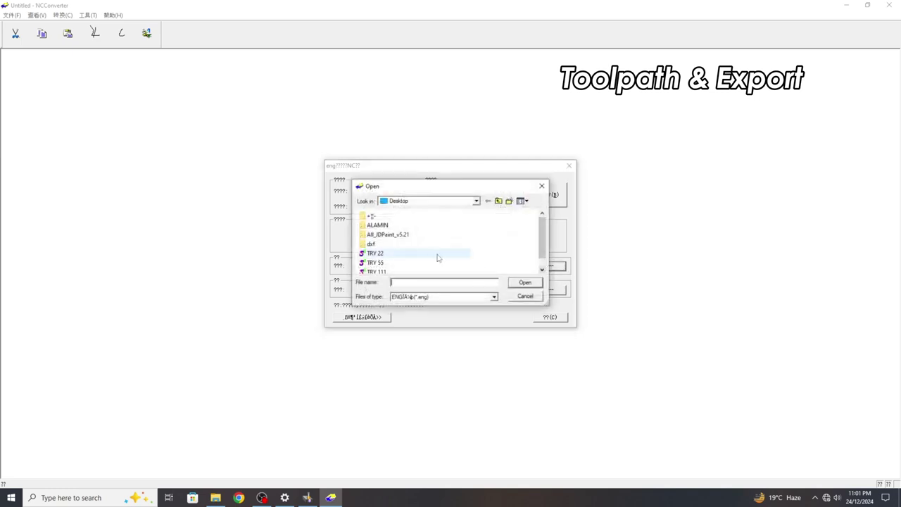
double_click(405, 262)
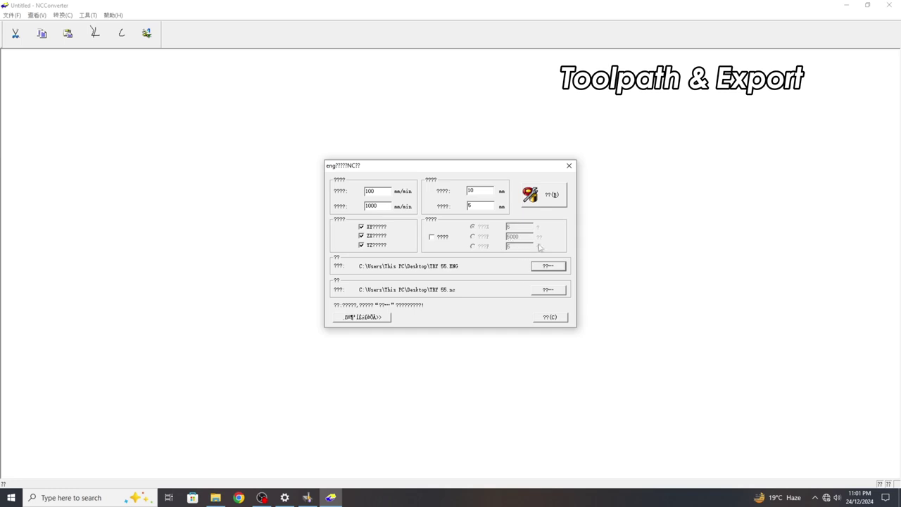
left_click(554, 197)
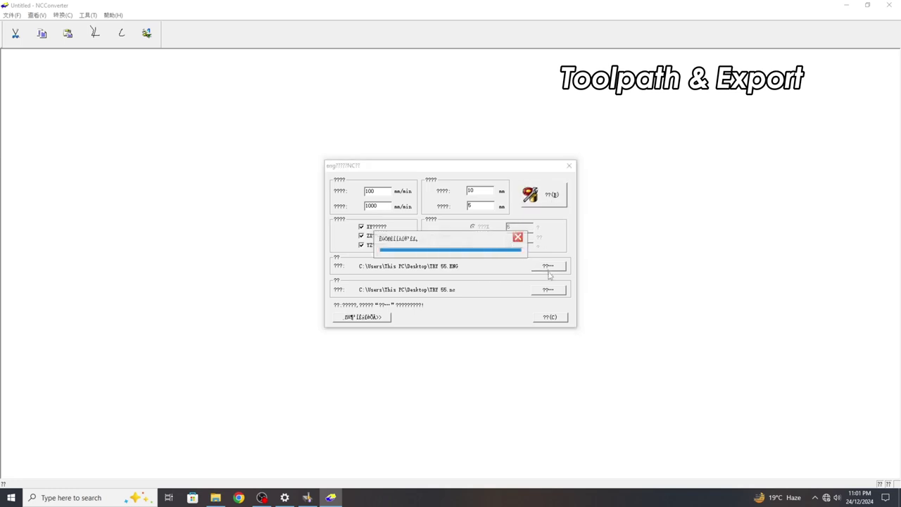
Step: Load TRY 111 as the source ENG file and convert it to TRY 111.nc
left_click(549, 268)
scroll(419, 267, "down", 1)
left_click(404, 262)
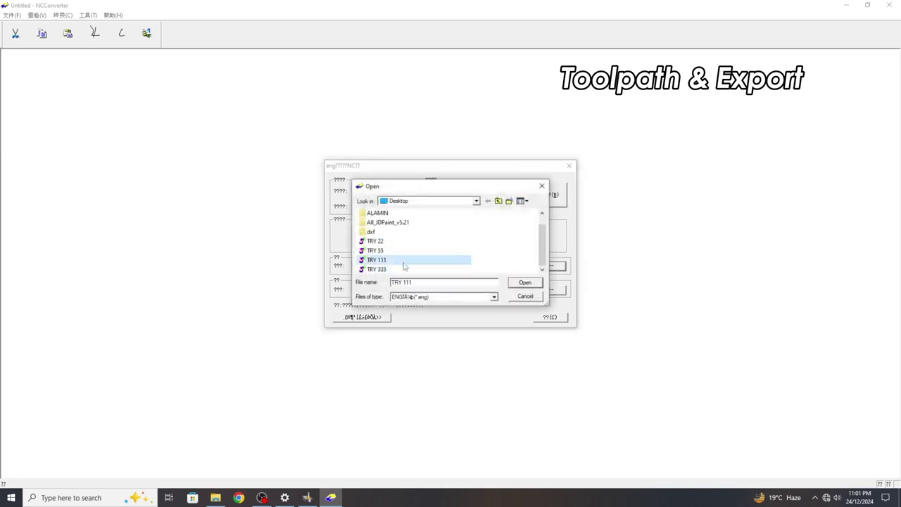
left_click(525, 283)
left_click(553, 198)
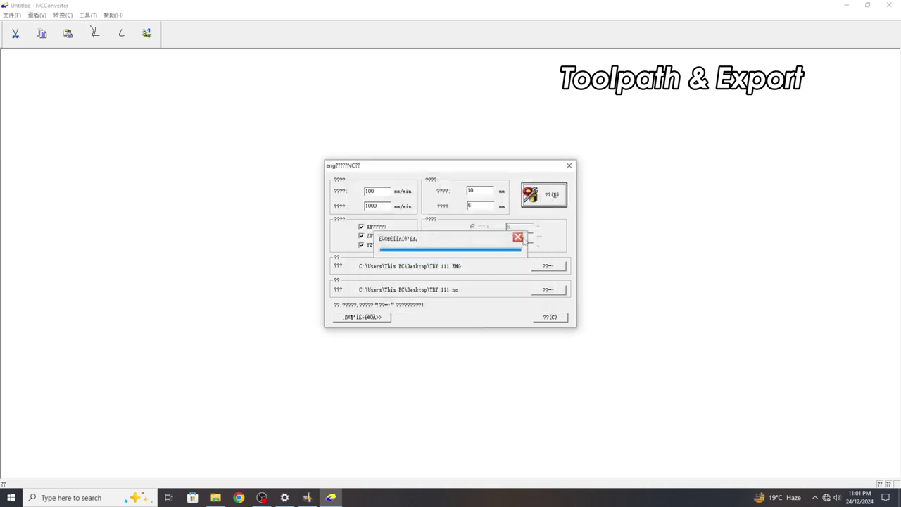
Step: Load TRY 333 as the source ENG file, convert it to TRY 333.nc, and close the converter and its folder
left_click(549, 265)
left_click(412, 267)
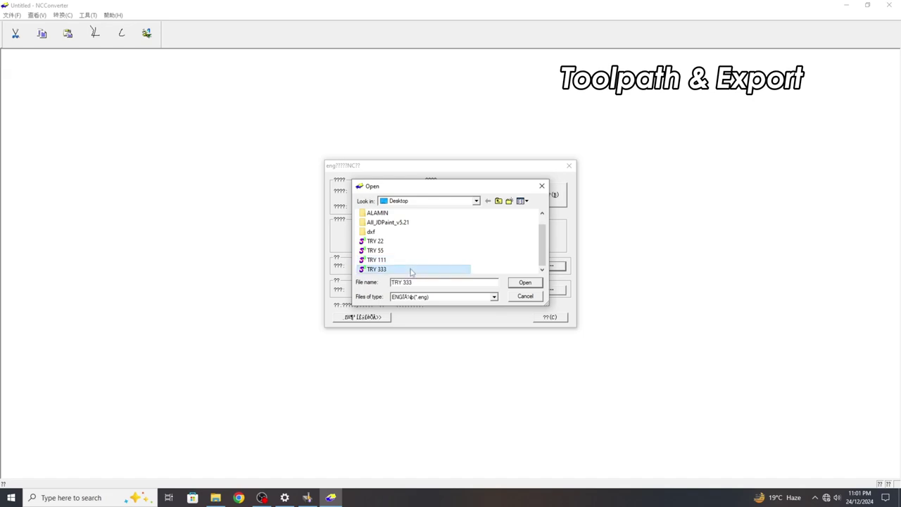
left_click(525, 282)
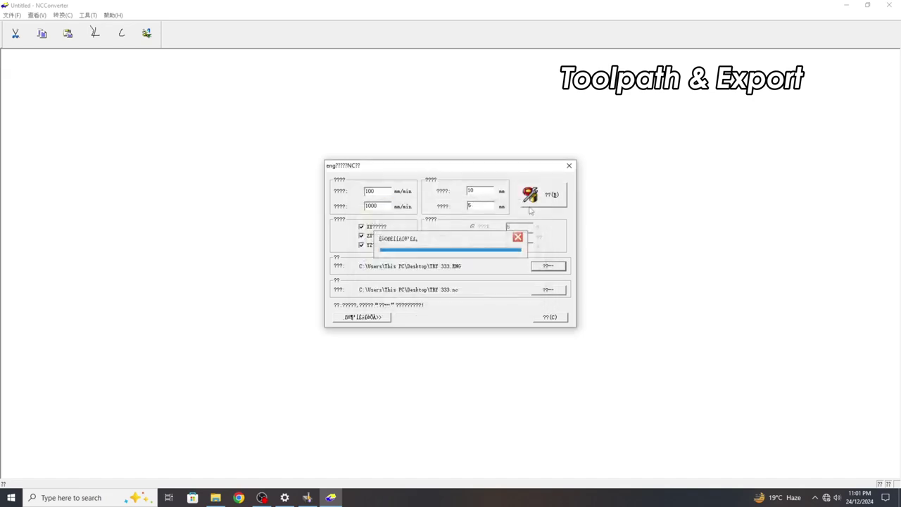
left_click(569, 165)
left_click(889, 5)
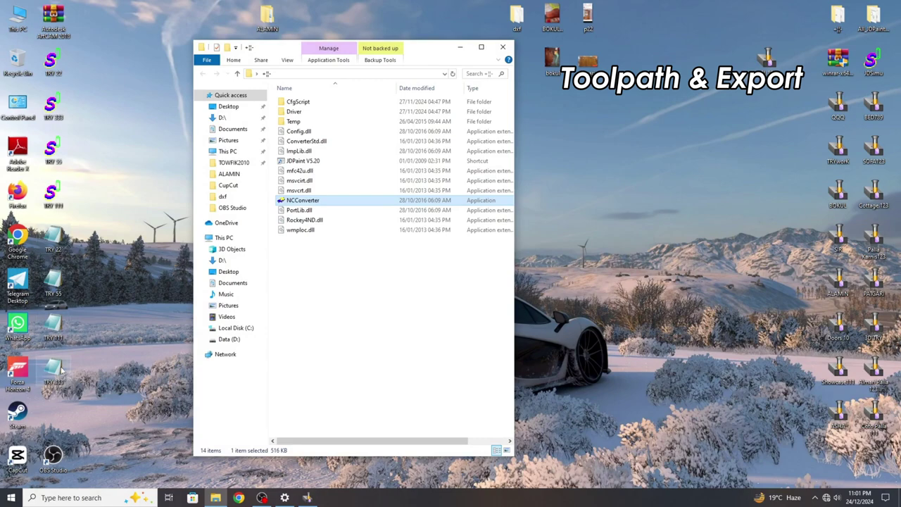
left_click(503, 47)
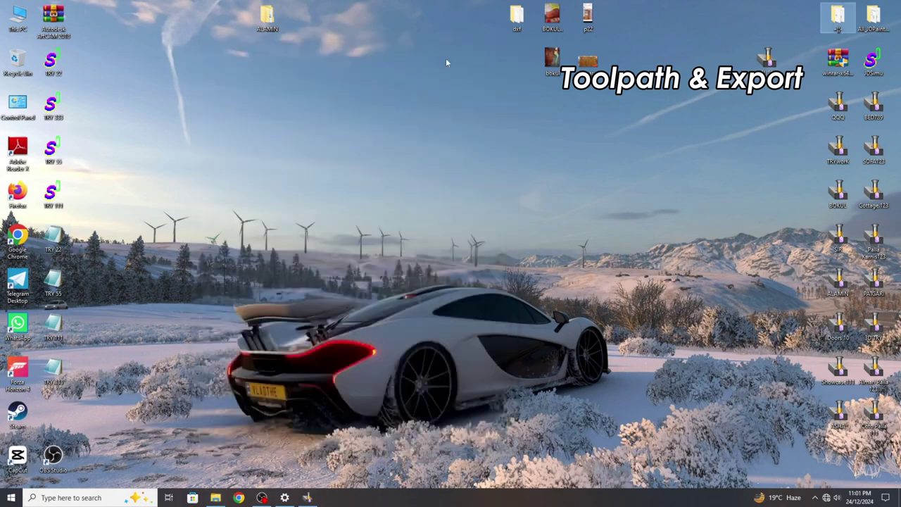
right_click(447, 63)
right_click(463, 83)
right_click(502, 120)
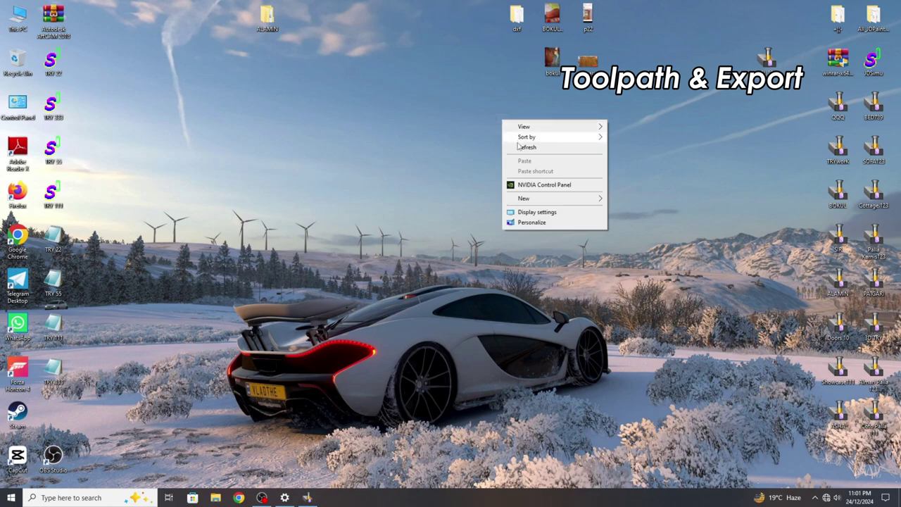
right_click(370, 144)
left_click(387, 173)
Step: Move the four converted NC files to a clear area of the desktop, apart from the ENG files
left_click_drag(112, 385, 303, 106)
right_click(371, 81)
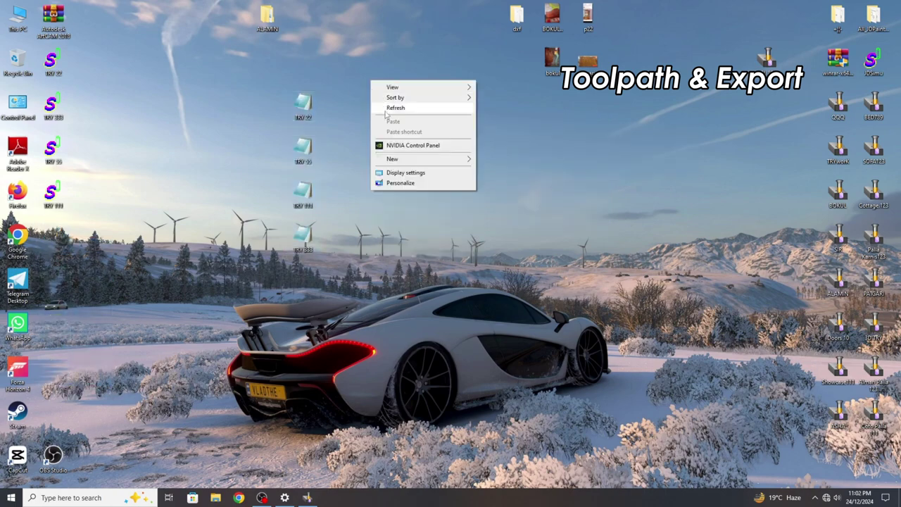
right_click(386, 107)
right_click(413, 136)
left_click(429, 162)
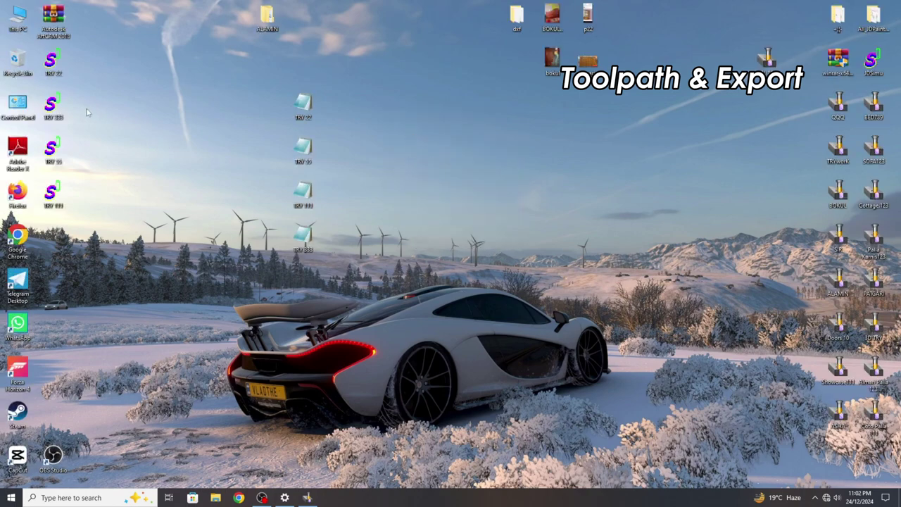
Step: Open the TRY 22 ENG file in JDSimu and run its accelerated cutting simulation in solid view
double_click(51, 62)
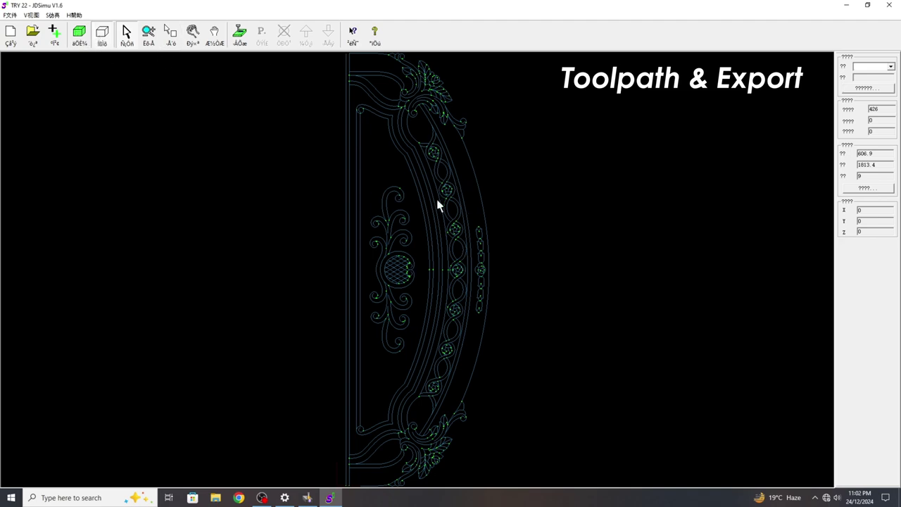
left_click(79, 32)
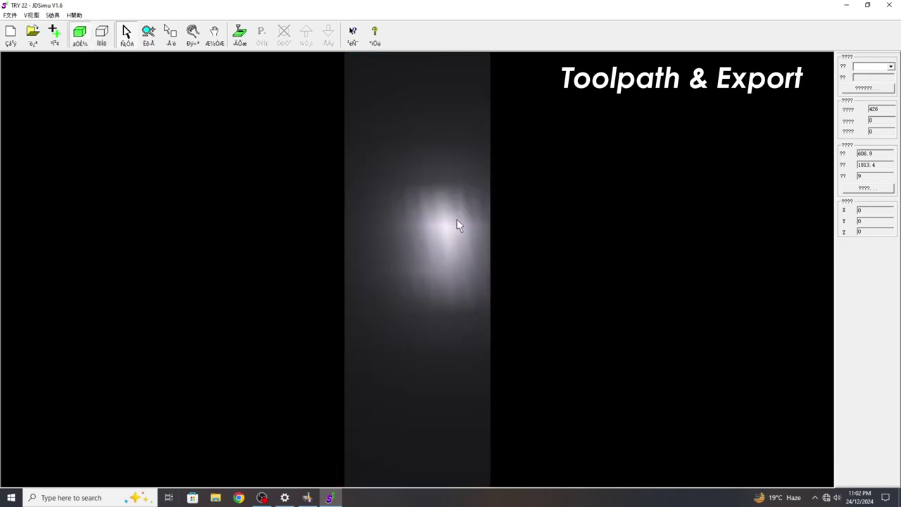
left_click(239, 35)
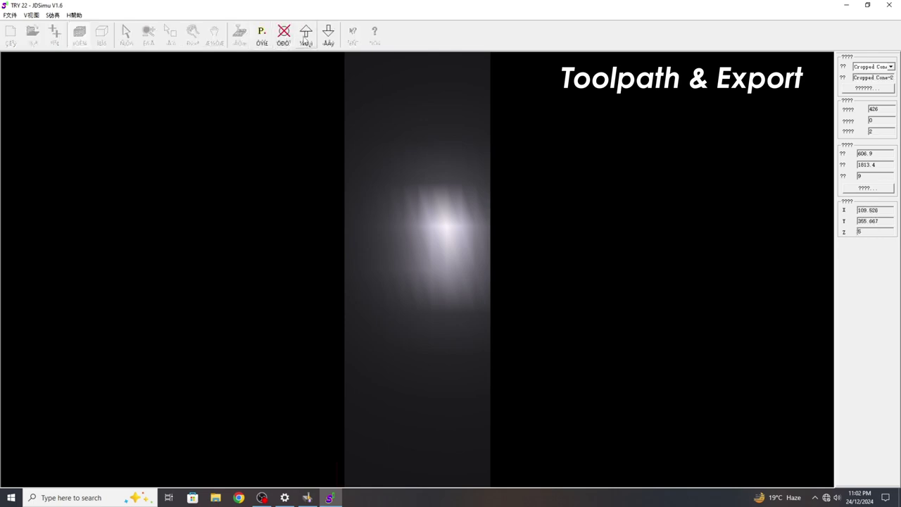
left_click(305, 35)
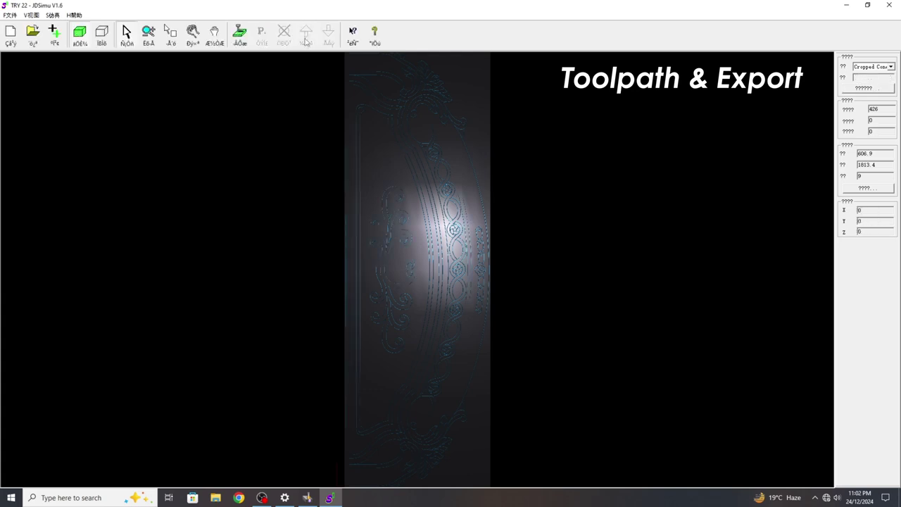
Step: Rerun the solid cutting simulation of TRY 22 with a close-up on the middle of the panel
left_click(155, 39)
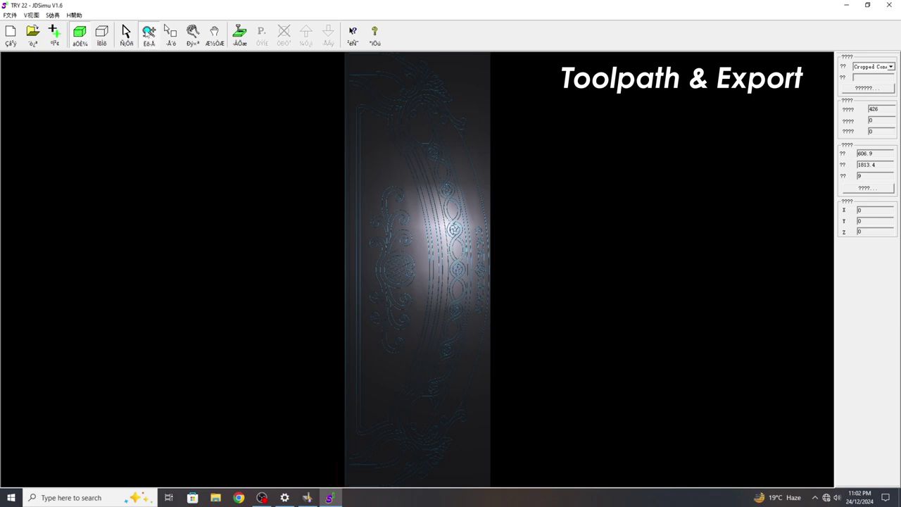
left_click(422, 376)
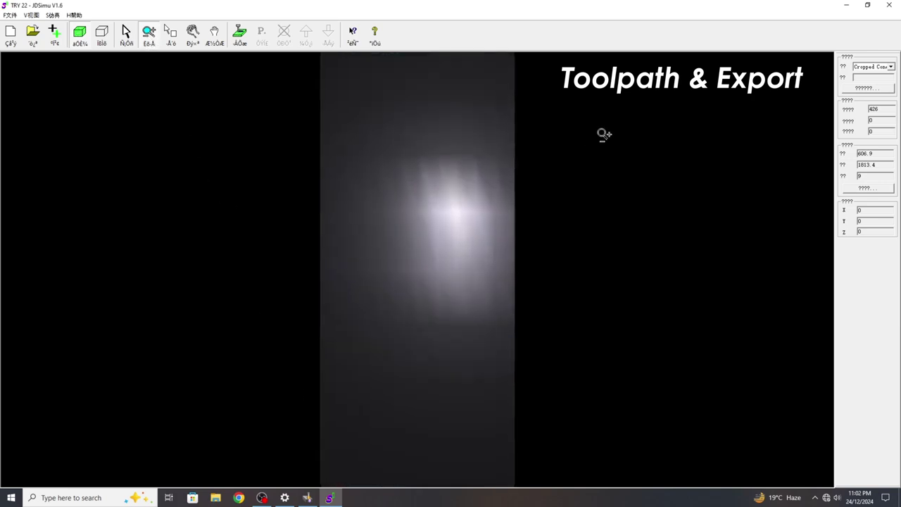
left_click(419, 359)
left_click(549, 234)
left_click(482, 285)
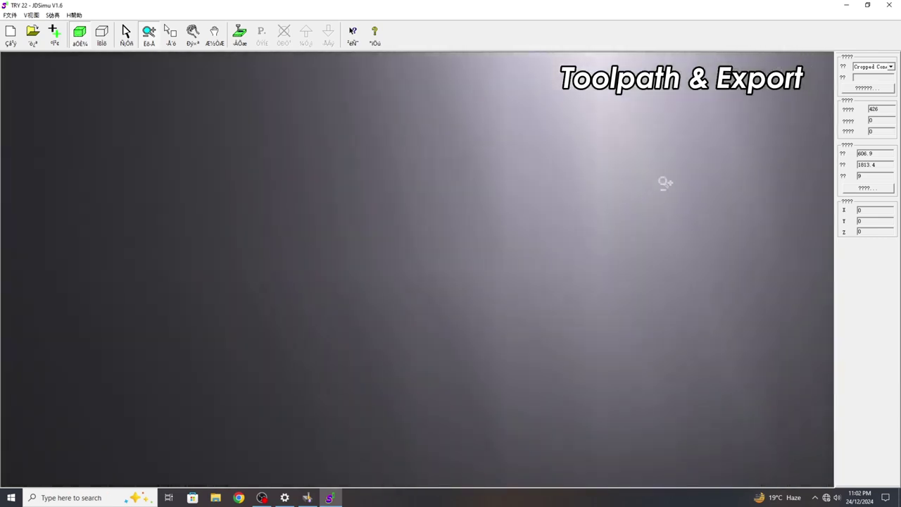
right_click(704, 141)
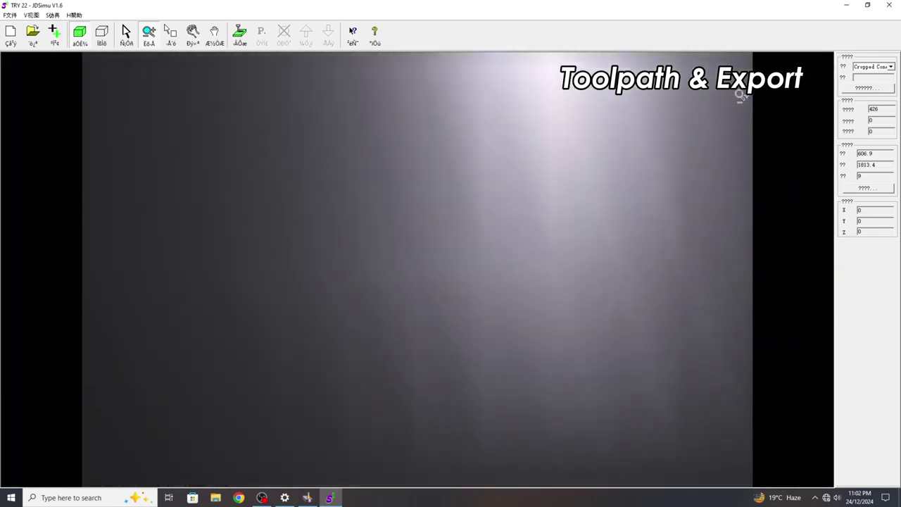
right_click(741, 97)
right_click(666, 131)
right_click(740, 105)
right_click(652, 150)
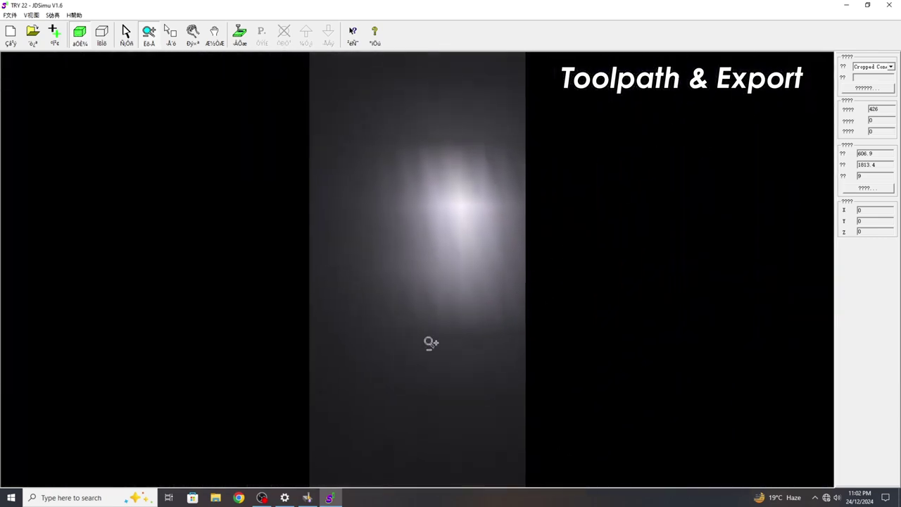
left_click(405, 353)
left_click(718, 147)
left_click(799, 179)
left_click(547, 335)
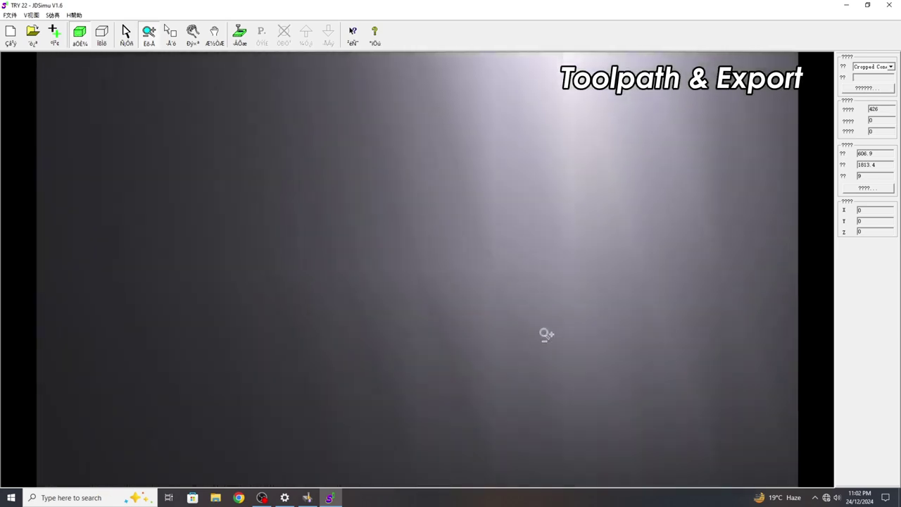
left_click(546, 335)
right_click(674, 249)
left_click(595, 316)
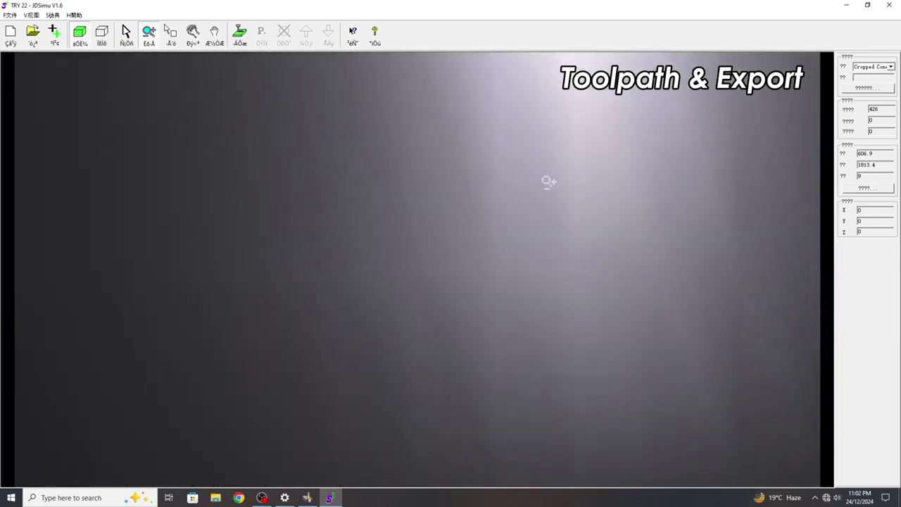
left_click(241, 30)
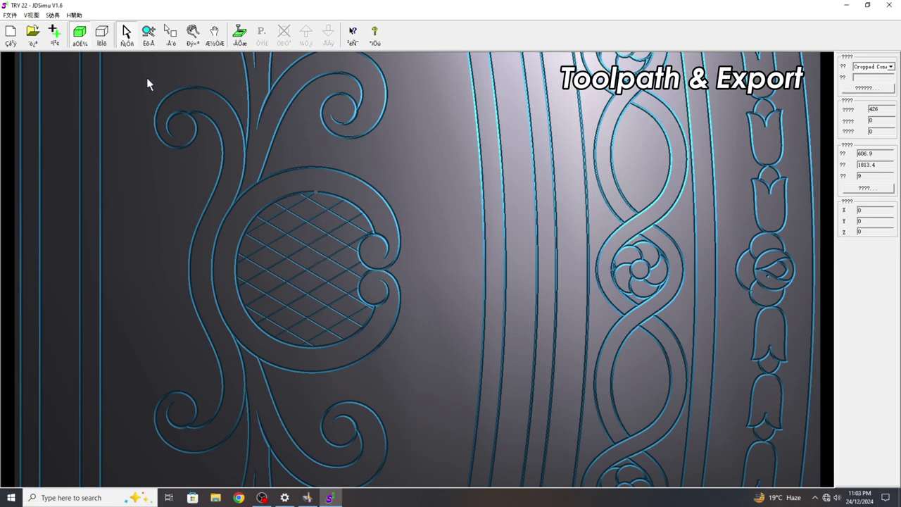
Step: Add the TRY 333 ENG file to the loaded TRY 22 toolpaths and run the combined solid cutting simulation
left_click(55, 37)
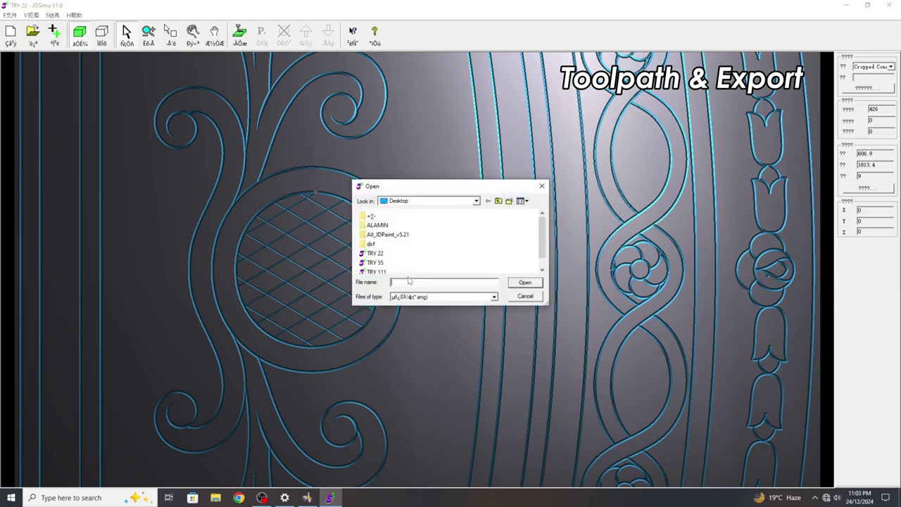
left_click(392, 272)
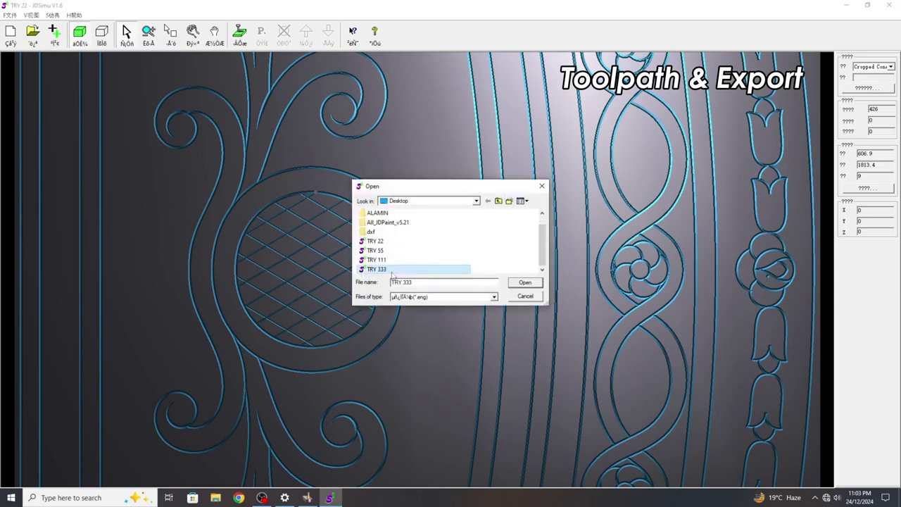
double_click(395, 272)
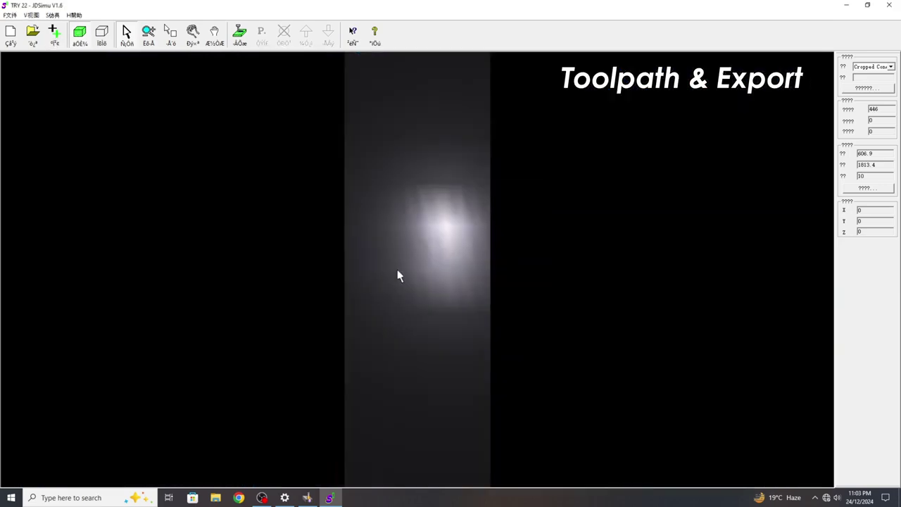
left_click(148, 35)
left_click_drag(450, 276, 447, 201)
left_click(240, 34)
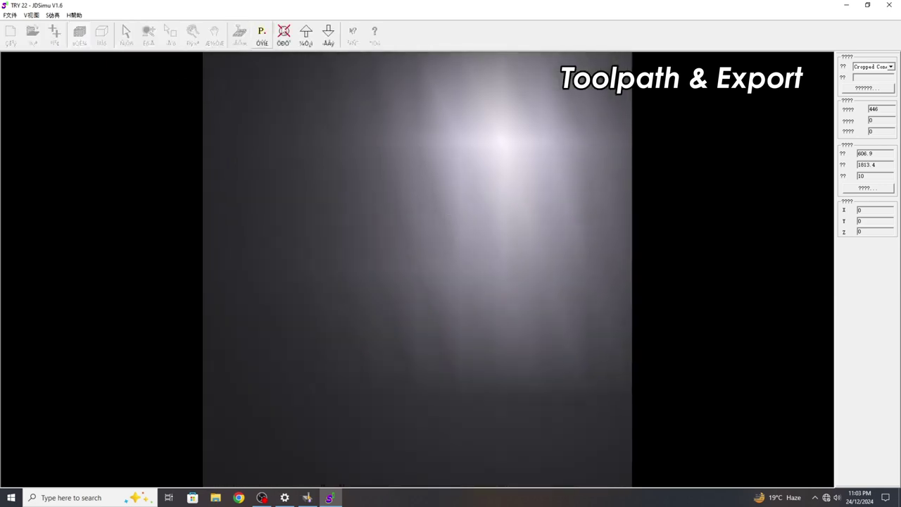
left_click(314, 37)
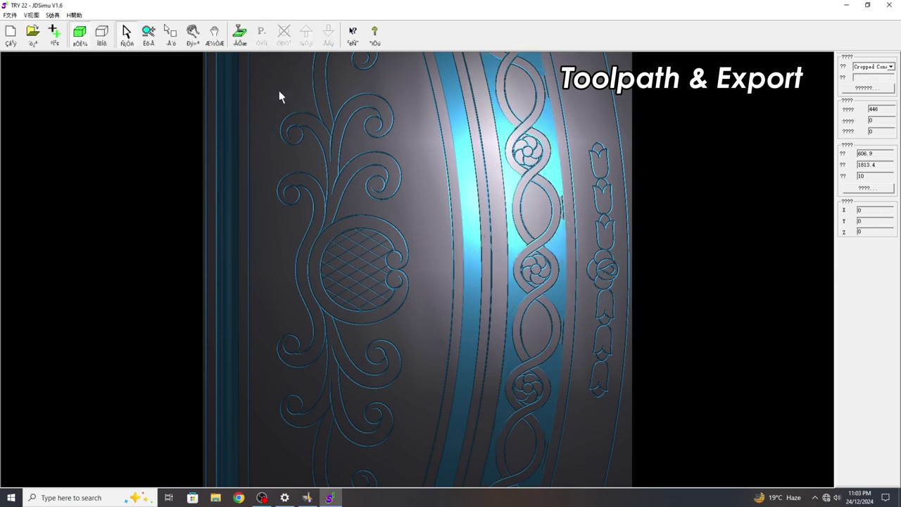
Step: Display the toolpaths as a wireframe and add the TRY 55 ENG file to them
left_click(108, 42)
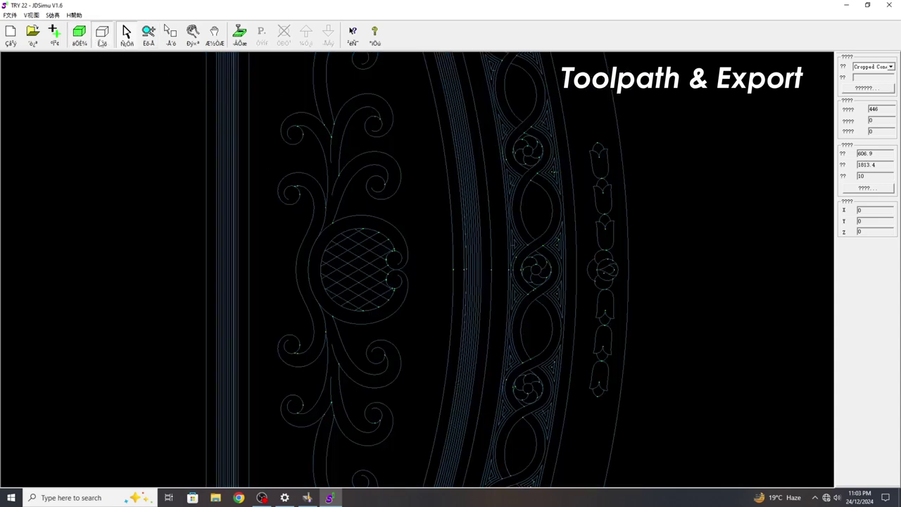
left_click(33, 31)
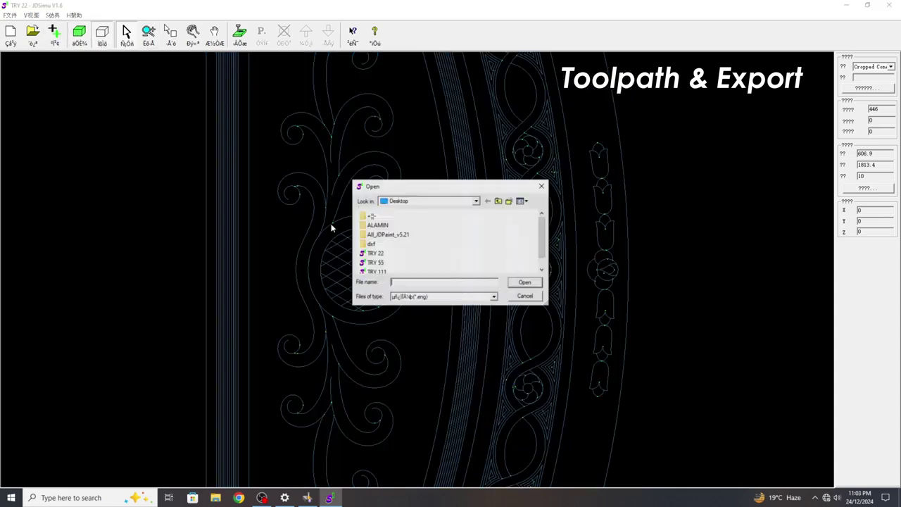
left_click(380, 262)
left_click(525, 283)
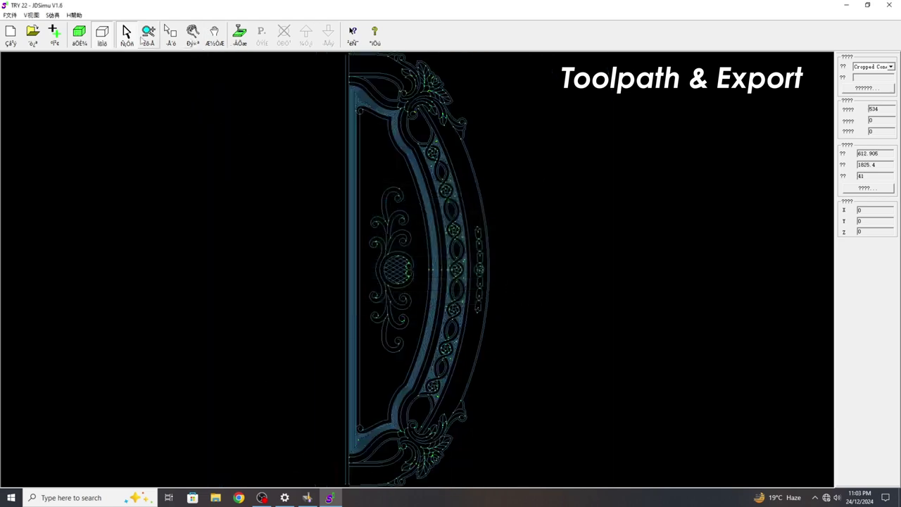
Step: Inspect the combined wireframe toolpaths from several 3D angles and close the simulator
left_click_drag(291, 231, 423, 175)
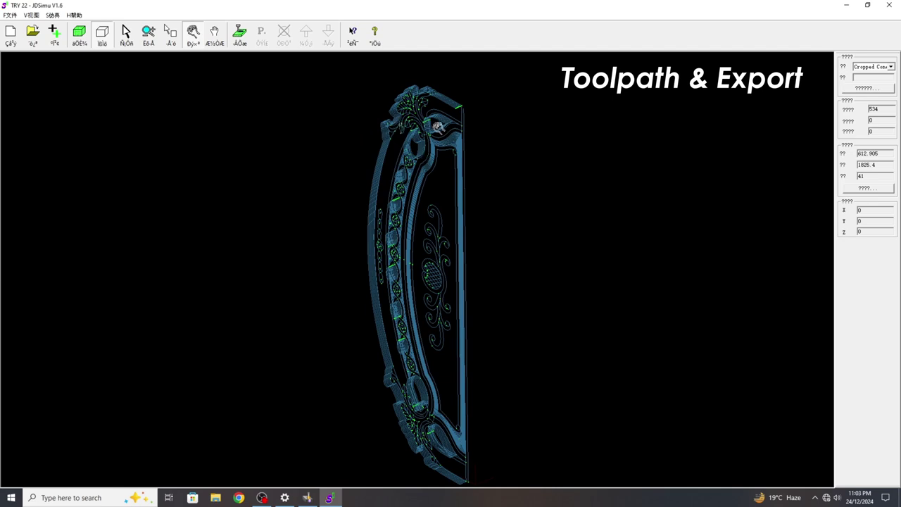
left_click_drag(438, 127, 467, 267)
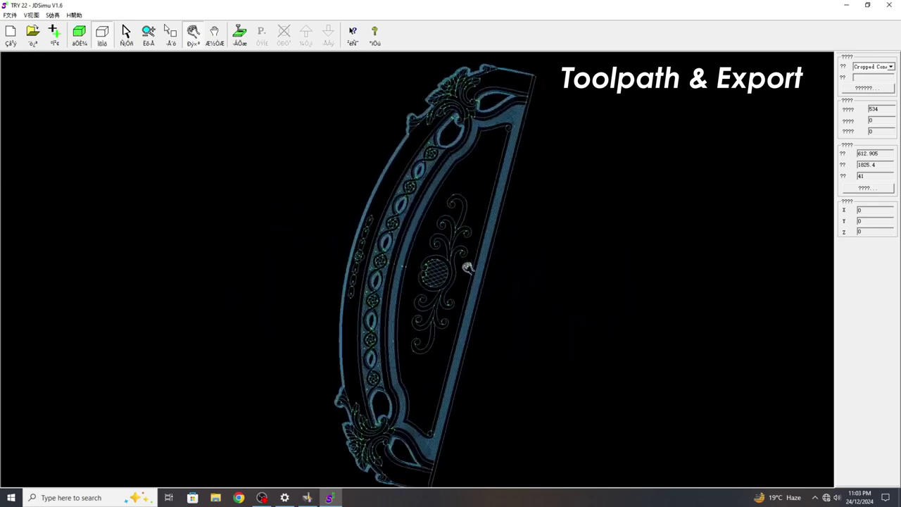
left_click(887, 4)
right_click(368, 186)
left_click(387, 211)
right_click(403, 209)
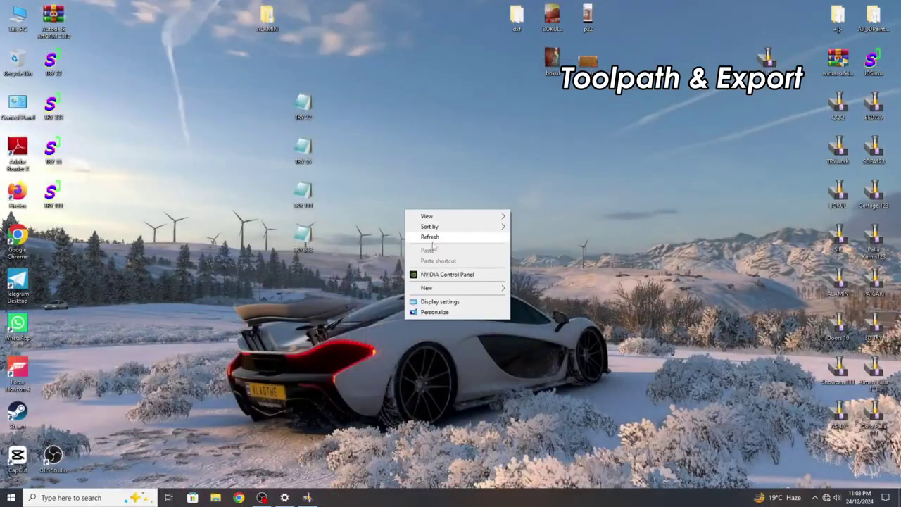
left_click(433, 234)
right_click(432, 240)
left_click(455, 265)
right_click(444, 261)
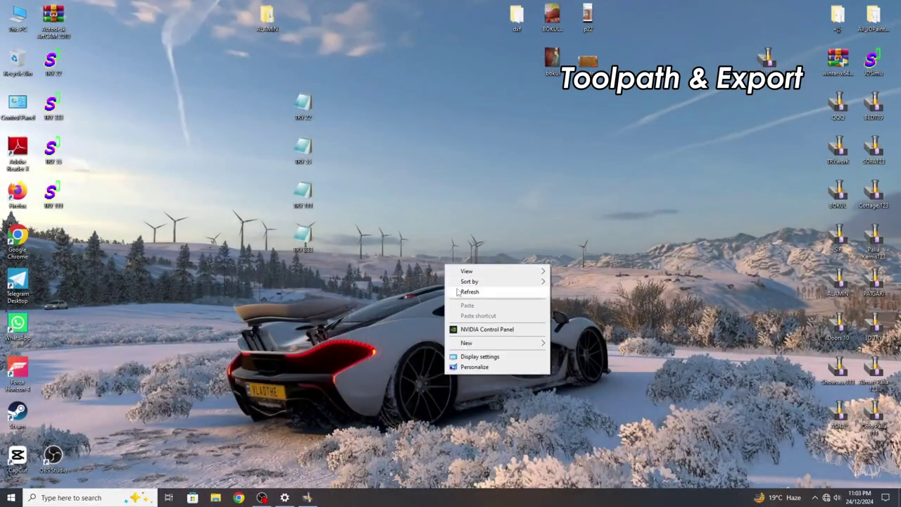
left_click(458, 290)
right_click(457, 288)
left_click(469, 316)
right_click(446, 286)
left_click(464, 310)
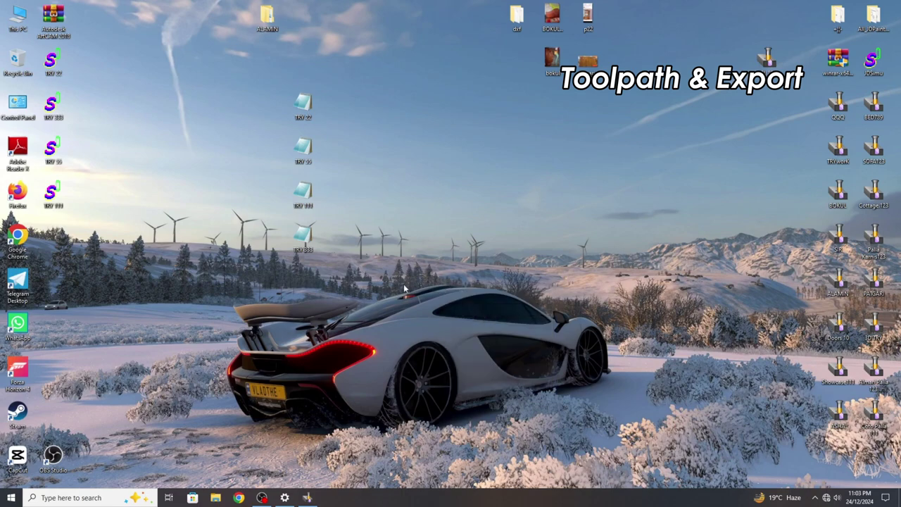
Step: Move the four NC files on the desktop directly beside the column of TRY ENG files
left_click_drag(393, 281, 164, 94)
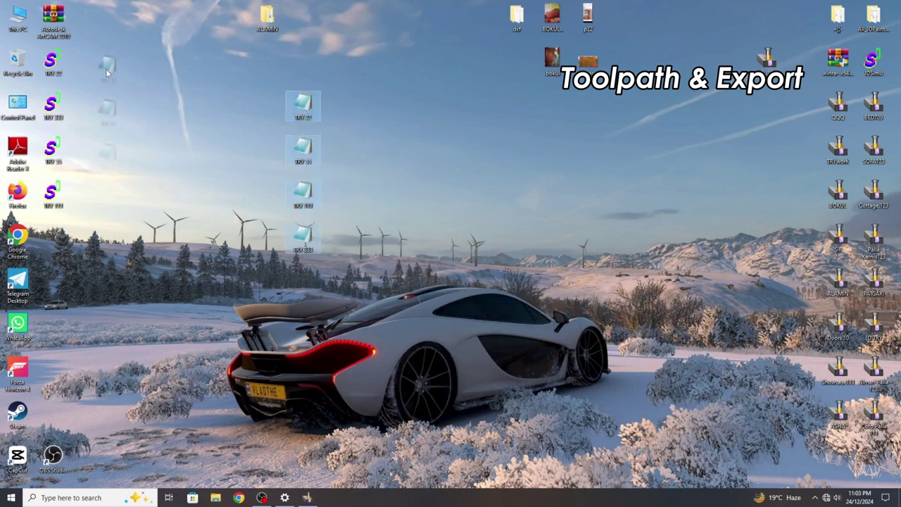
left_click_drag(107, 70, 125, 67)
right_click(157, 66)
left_click(204, 95)
Step: Open the TGL 888 drawing in JDPaint and view its collection of carved headboard designs
double_click(766, 62)
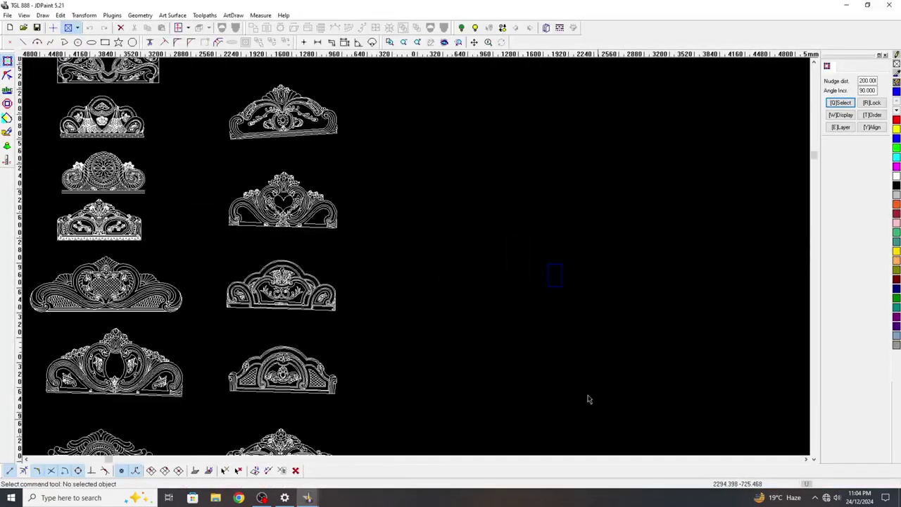
scroll(354, 106, "down", 5)
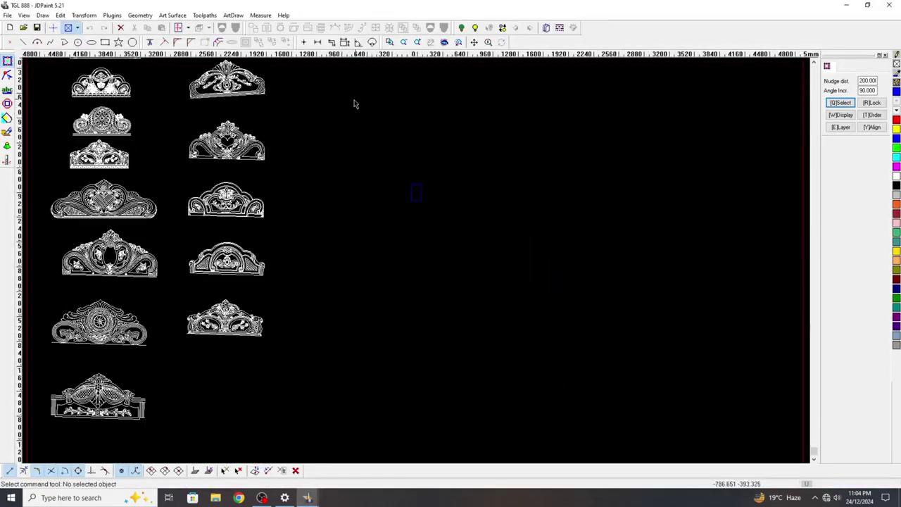
Step: Inspect the lattice-patterned headboard and the rest of the TGL 888 designs, and close the drawing
scroll(50, 285, "up", 6)
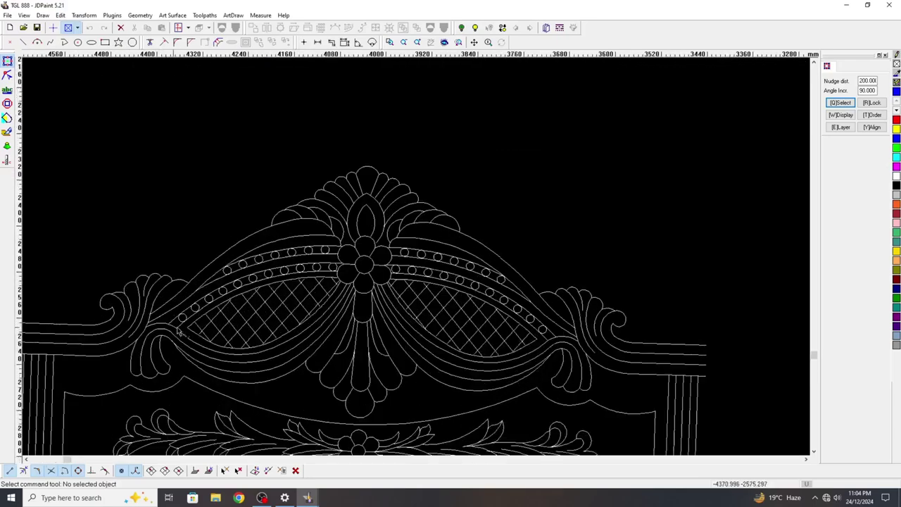
scroll(255, 329, "down", 3)
scroll(429, 378, "down", 3)
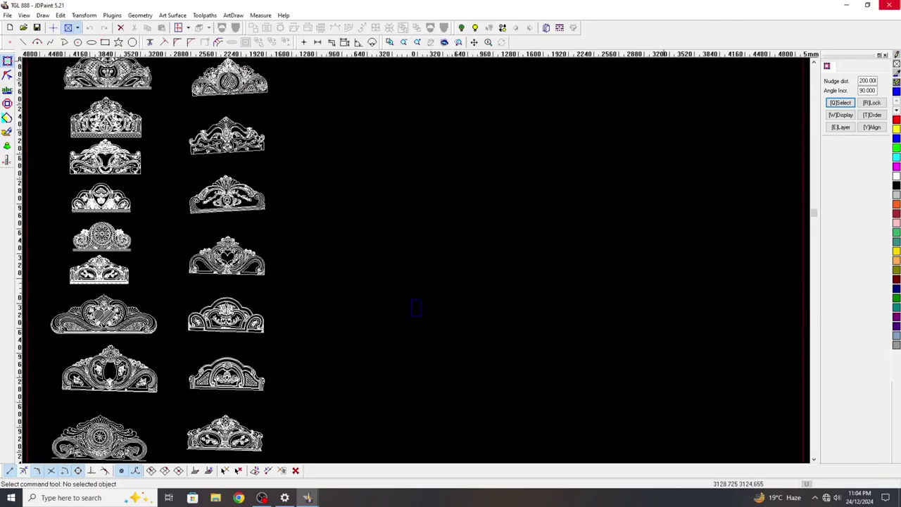
left_click(895, 5)
right_click(411, 162)
left_click(431, 187)
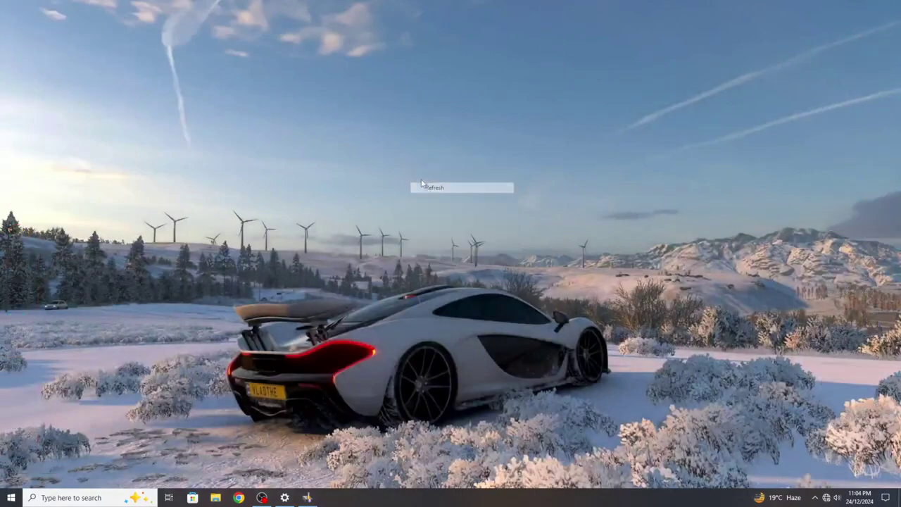
right_click(423, 182)
left_click(442, 208)
right_click(442, 209)
left_click(476, 243)
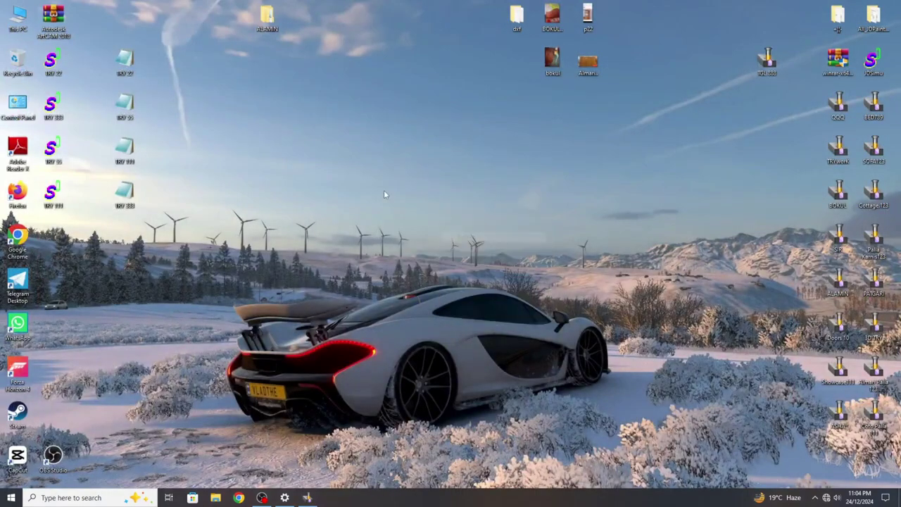
right_click(386, 191)
left_click(409, 218)
right_click(410, 218)
left_click(436, 244)
right_click(438, 246)
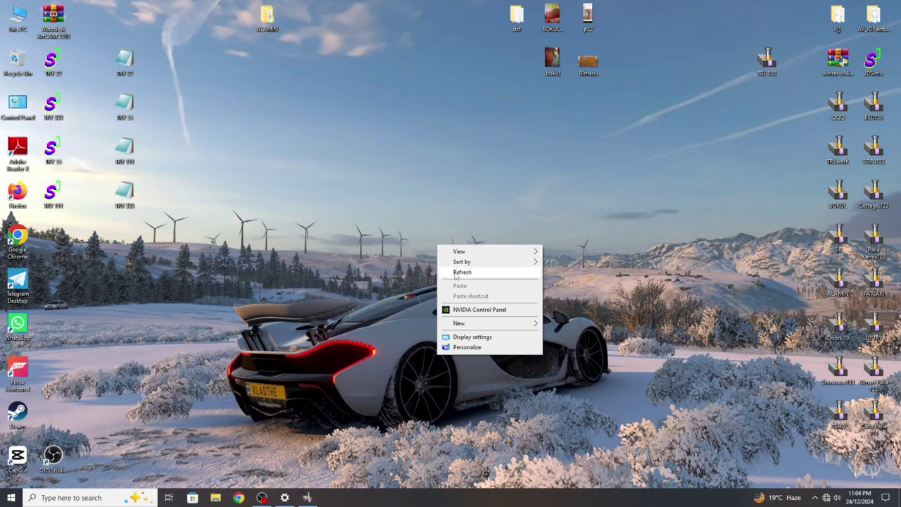
left_click(458, 273)
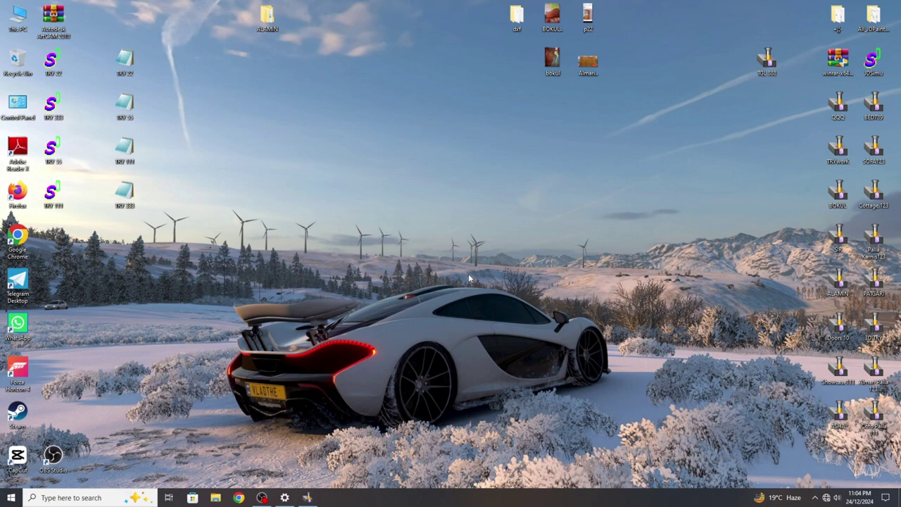
right_click(402, 247)
left_click(429, 267)
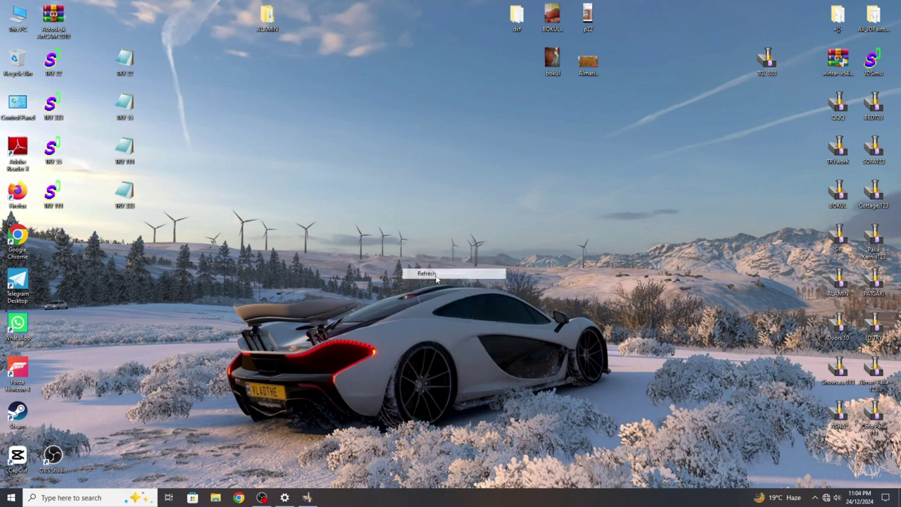
right_click(437, 276)
left_click(464, 303)
Step: Shift the four TRY NC files on the desktop one column closer to the TRY ENG files and refresh the desktop
left_click_drag(204, 231, 124, 56)
right_click(168, 56)
left_click(183, 80)
right_click(185, 77)
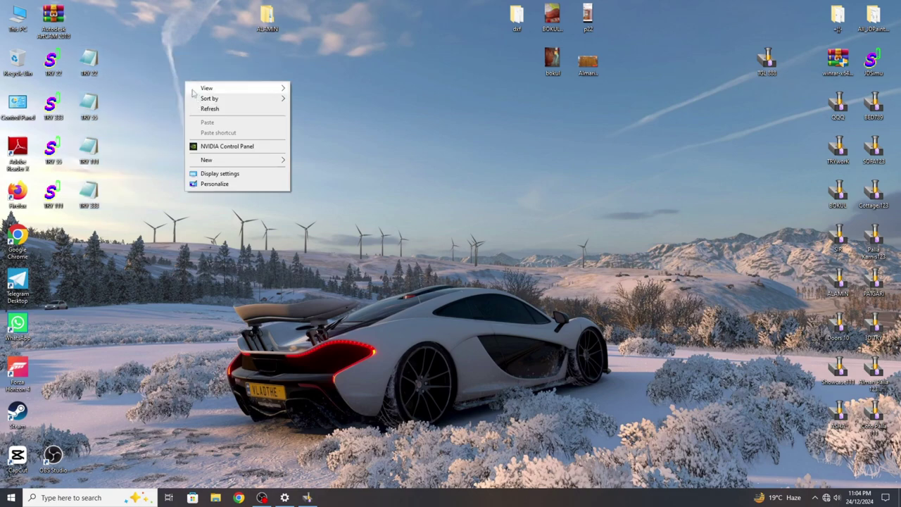
left_click(199, 104)
right_click(198, 108)
left_click(224, 135)
right_click(225, 134)
left_click(246, 161)
right_click(246, 159)
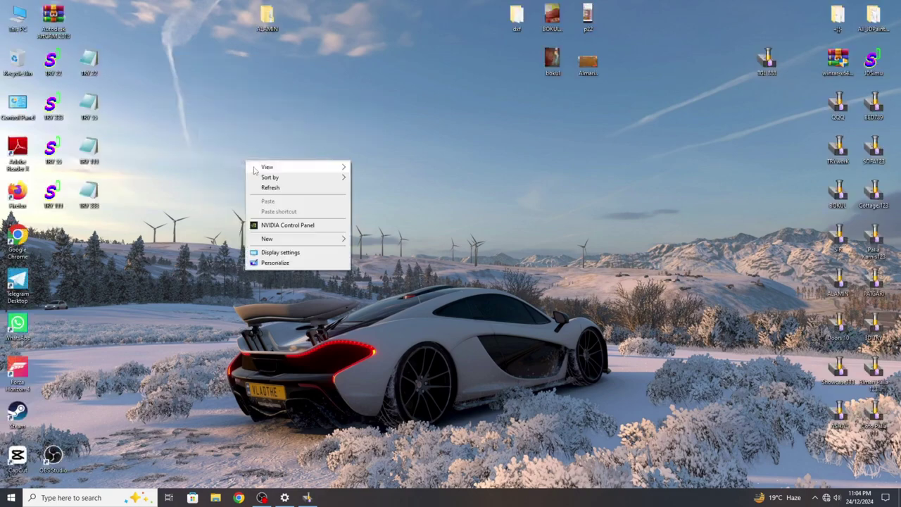
left_click(260, 186)
right_click(260, 188)
left_click(278, 215)
right_click(237, 169)
left_click(250, 198)
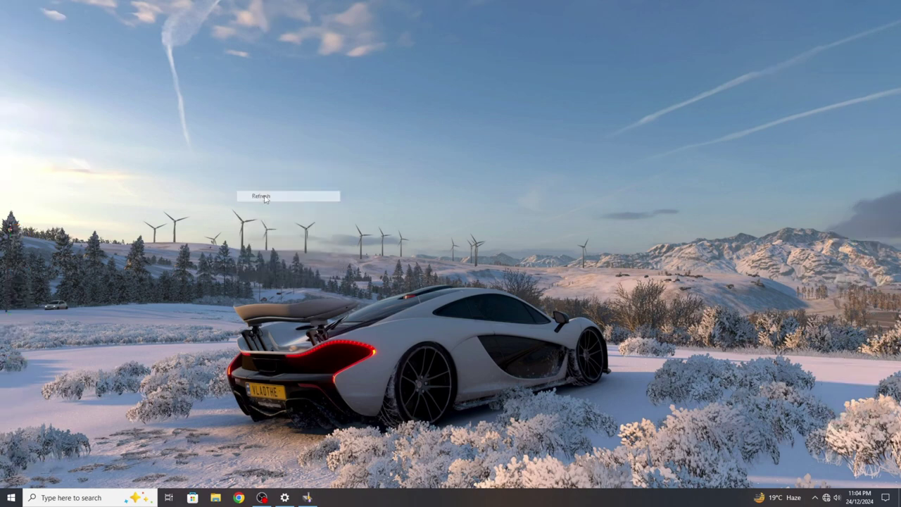
right_click(266, 193)
left_click(282, 222)
right_click(280, 218)
left_click(299, 243)
right_click(255, 161)
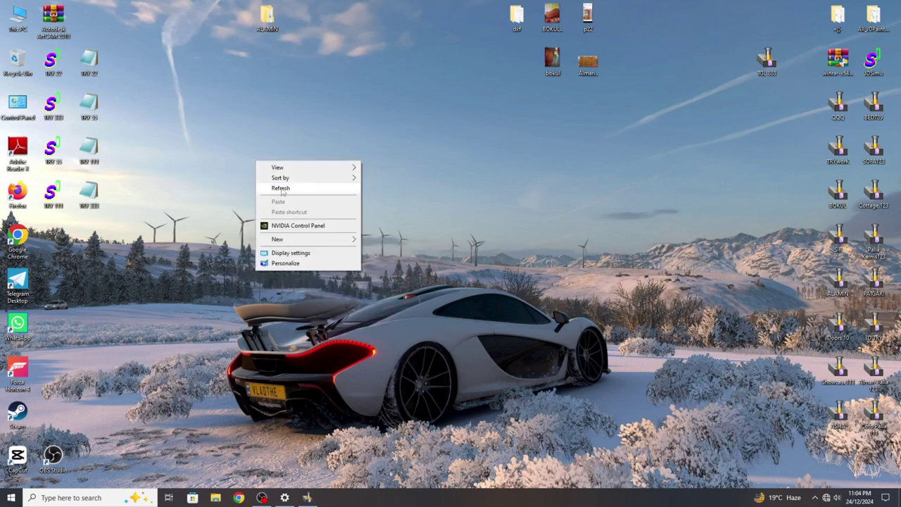
left_click(269, 188)
right_click(280, 184)
left_click(282, 210)
right_click(287, 197)
left_click(304, 223)
right_click(240, 161)
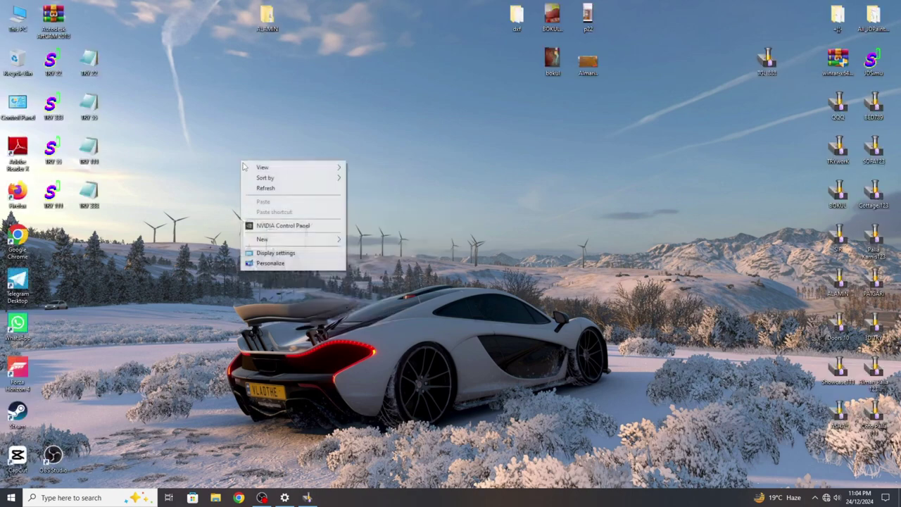
left_click(253, 186)
right_click(228, 171)
left_click(252, 198)
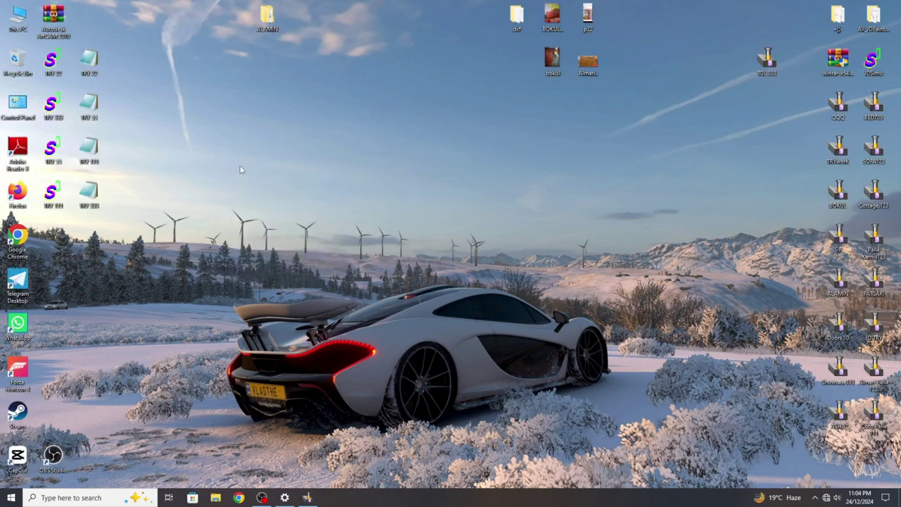
right_click(240, 170)
left_click(292, 196)
right_click(269, 180)
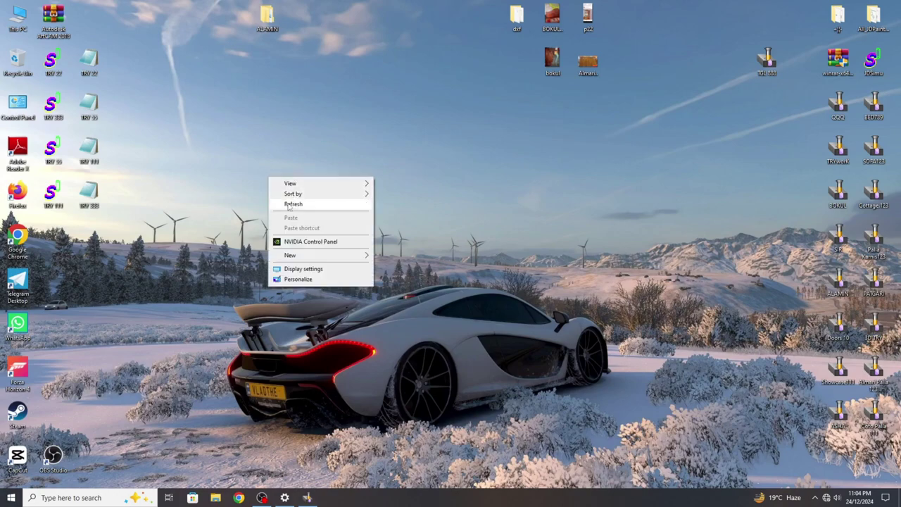
left_click(288, 203)
right_click(284, 200)
left_click(301, 232)
right_click(181, 126)
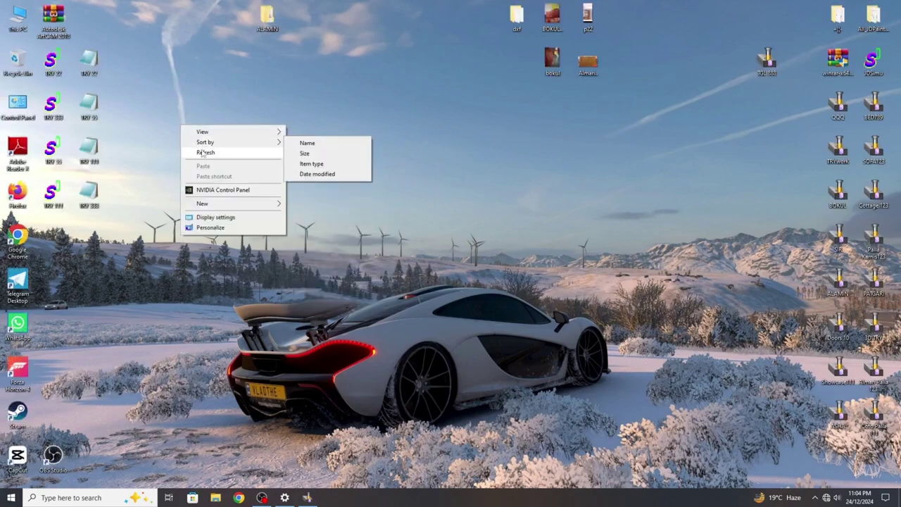
right_click(197, 147)
left_click(224, 181)
right_click(223, 176)
left_click(222, 152)
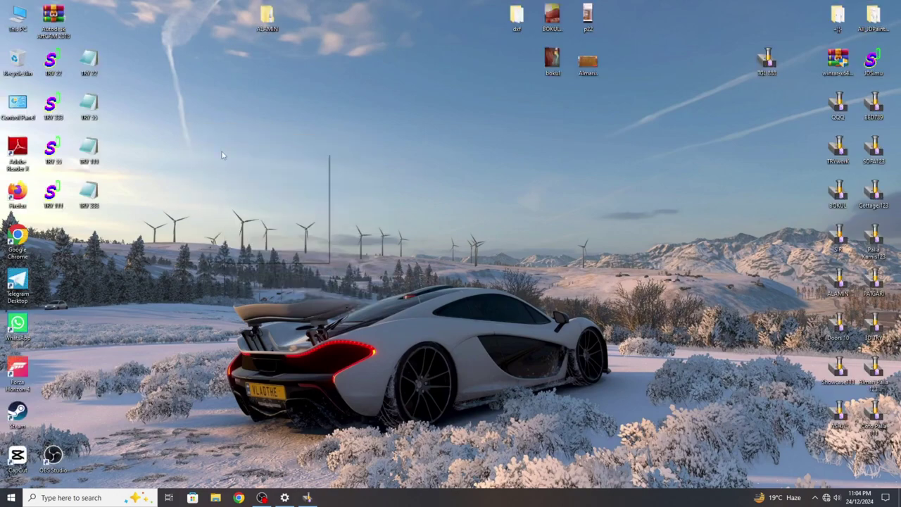
right_click(222, 152)
left_click(241, 179)
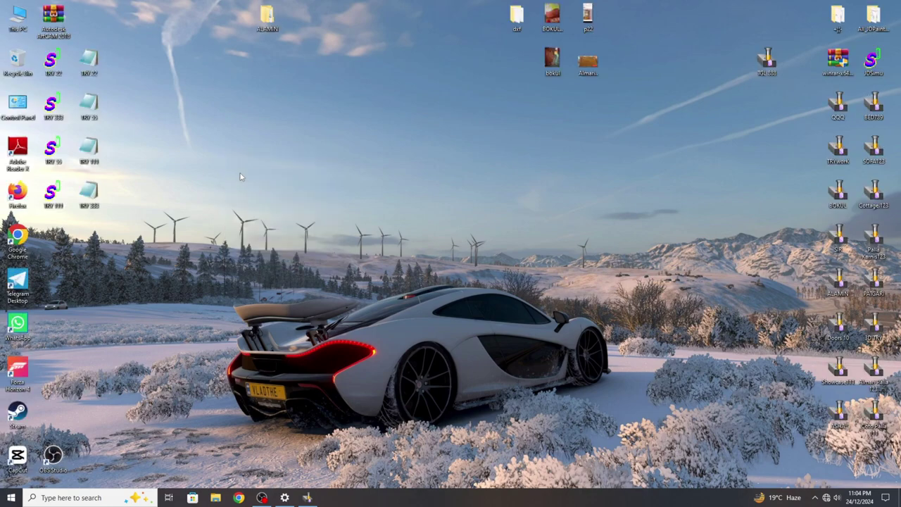
right_click(222, 93)
left_click(243, 118)
right_click(248, 118)
right_click(268, 138)
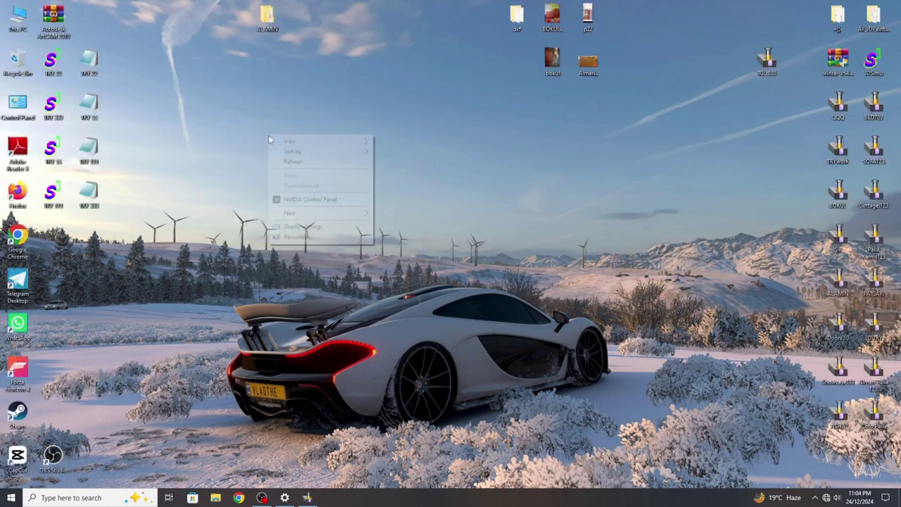
right_click(239, 109)
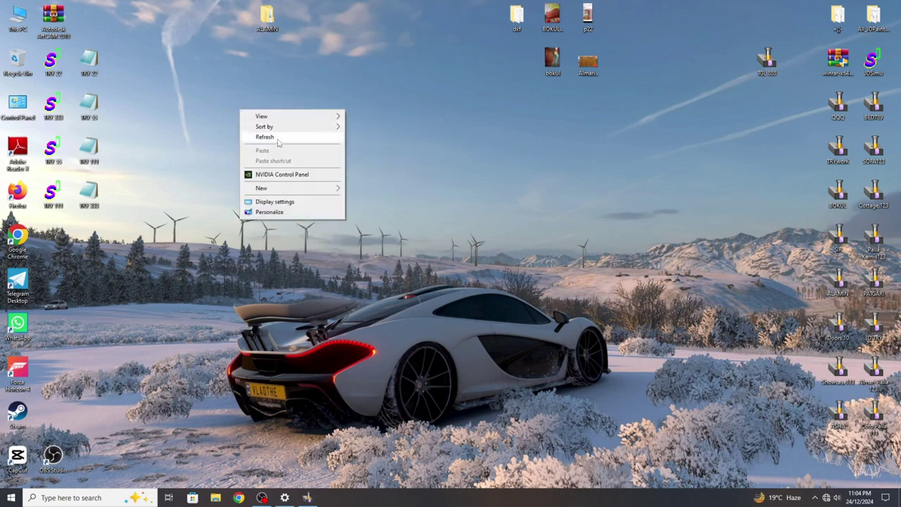
right_click(274, 139)
left_click(291, 164)
right_click(241, 97)
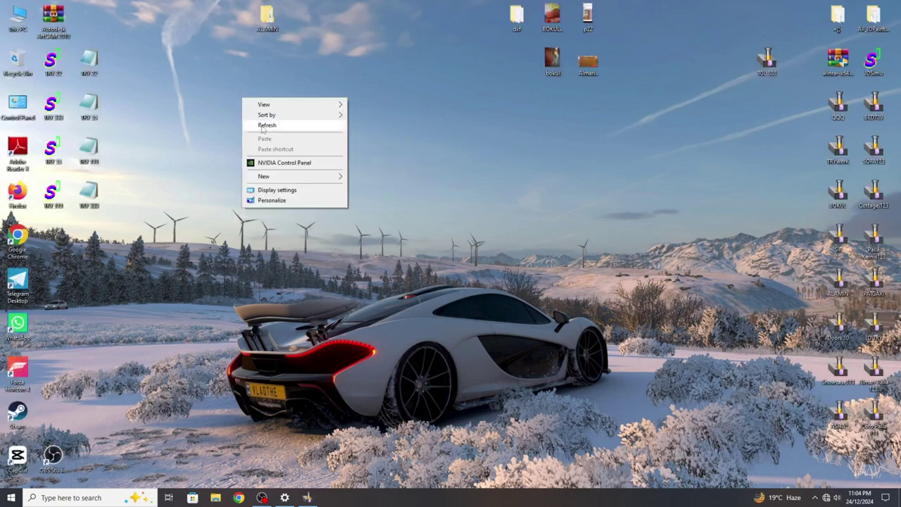
right_click(262, 129)
left_click(285, 155)
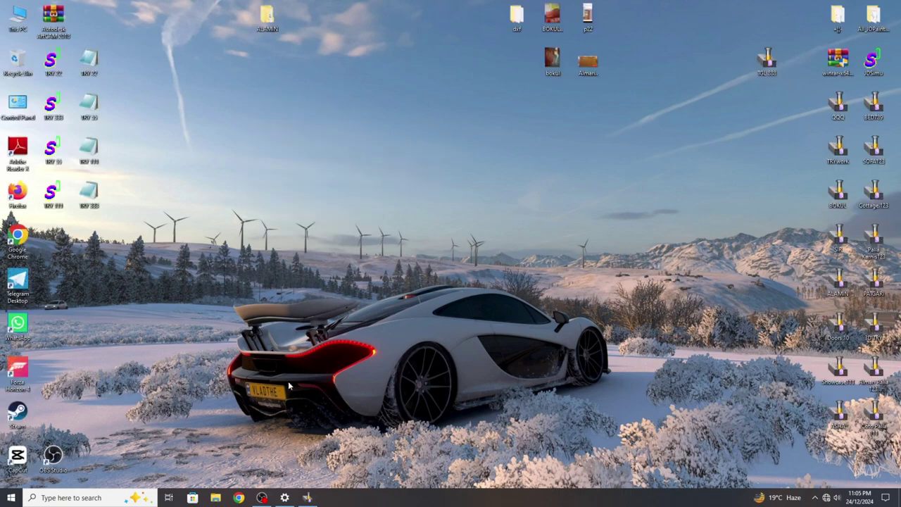
left_click(264, 498)
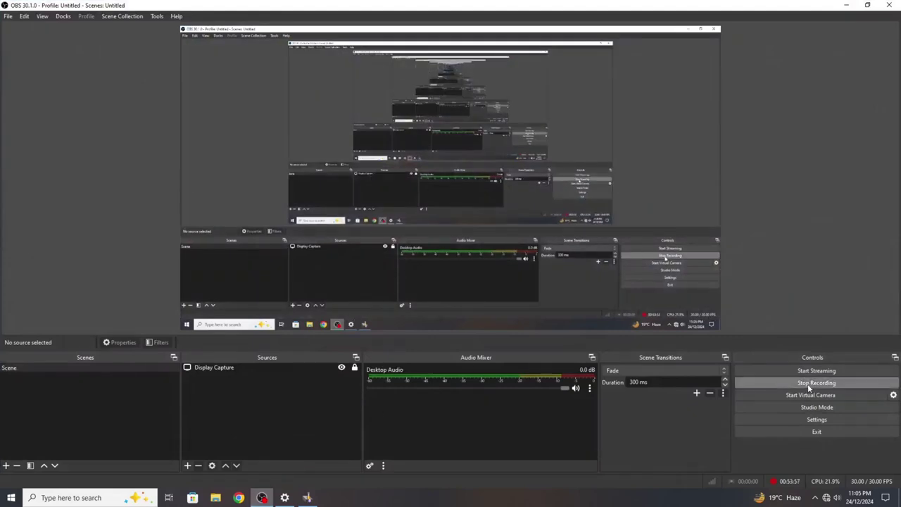